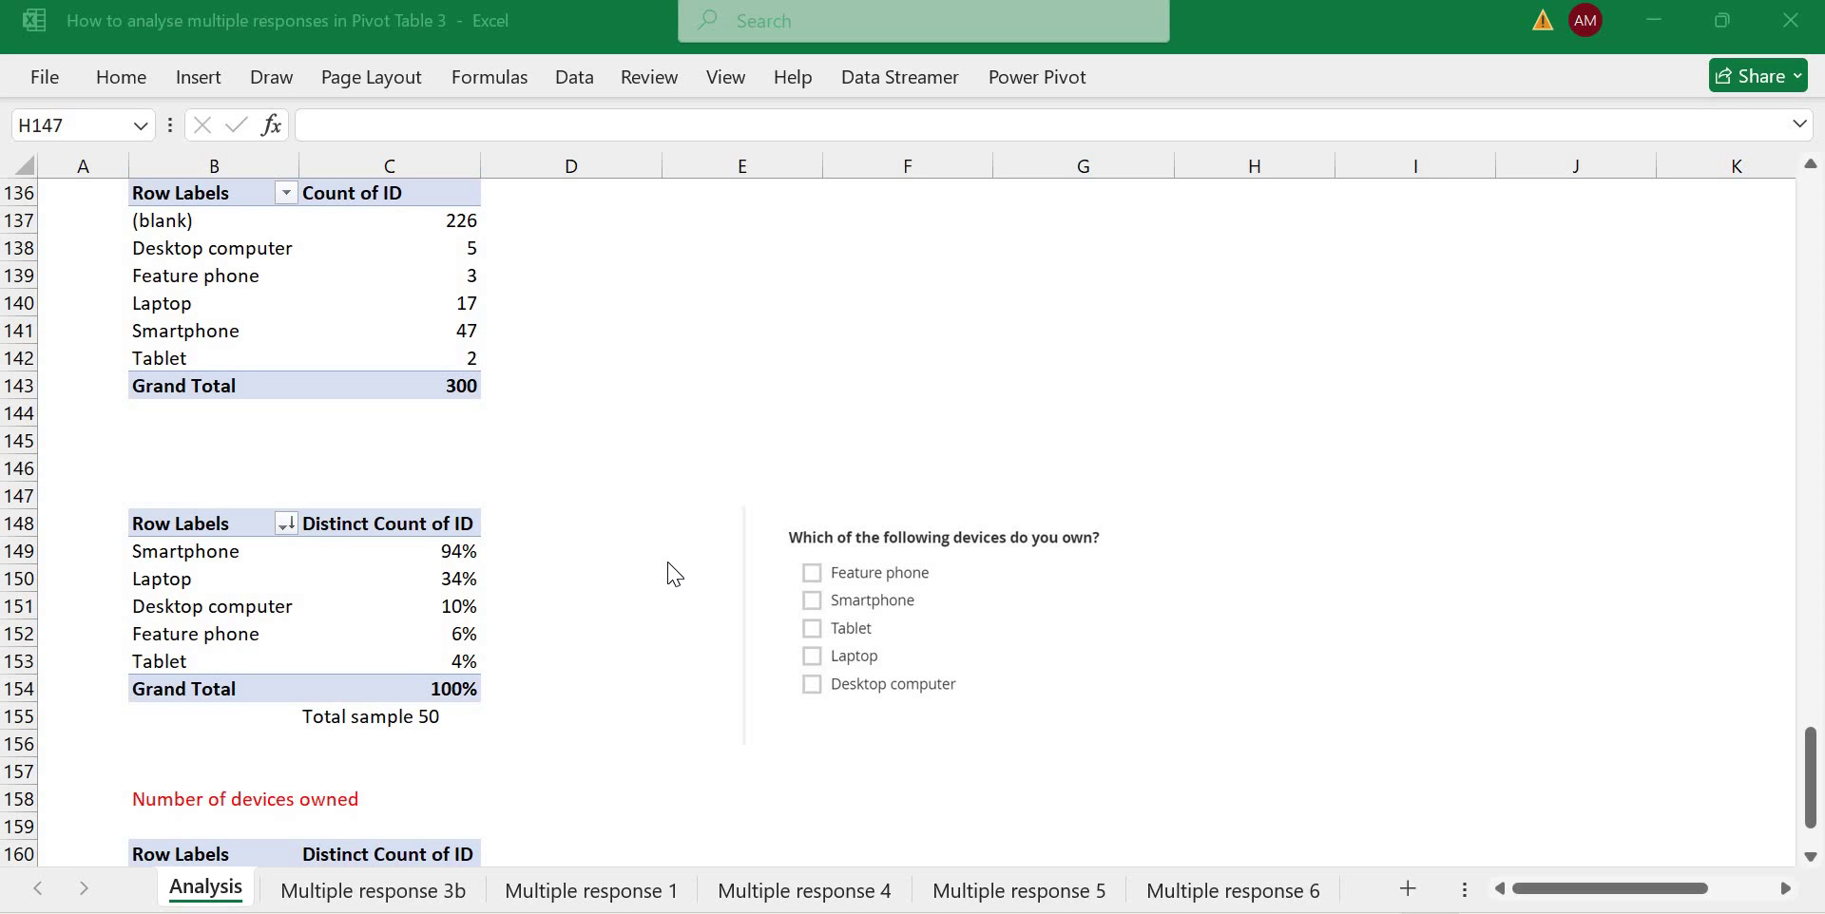
# Compare the Q5 device column H on Multiple response 3b with the Analysis sheet's survey question picture.
pyautogui.click(369, 884)
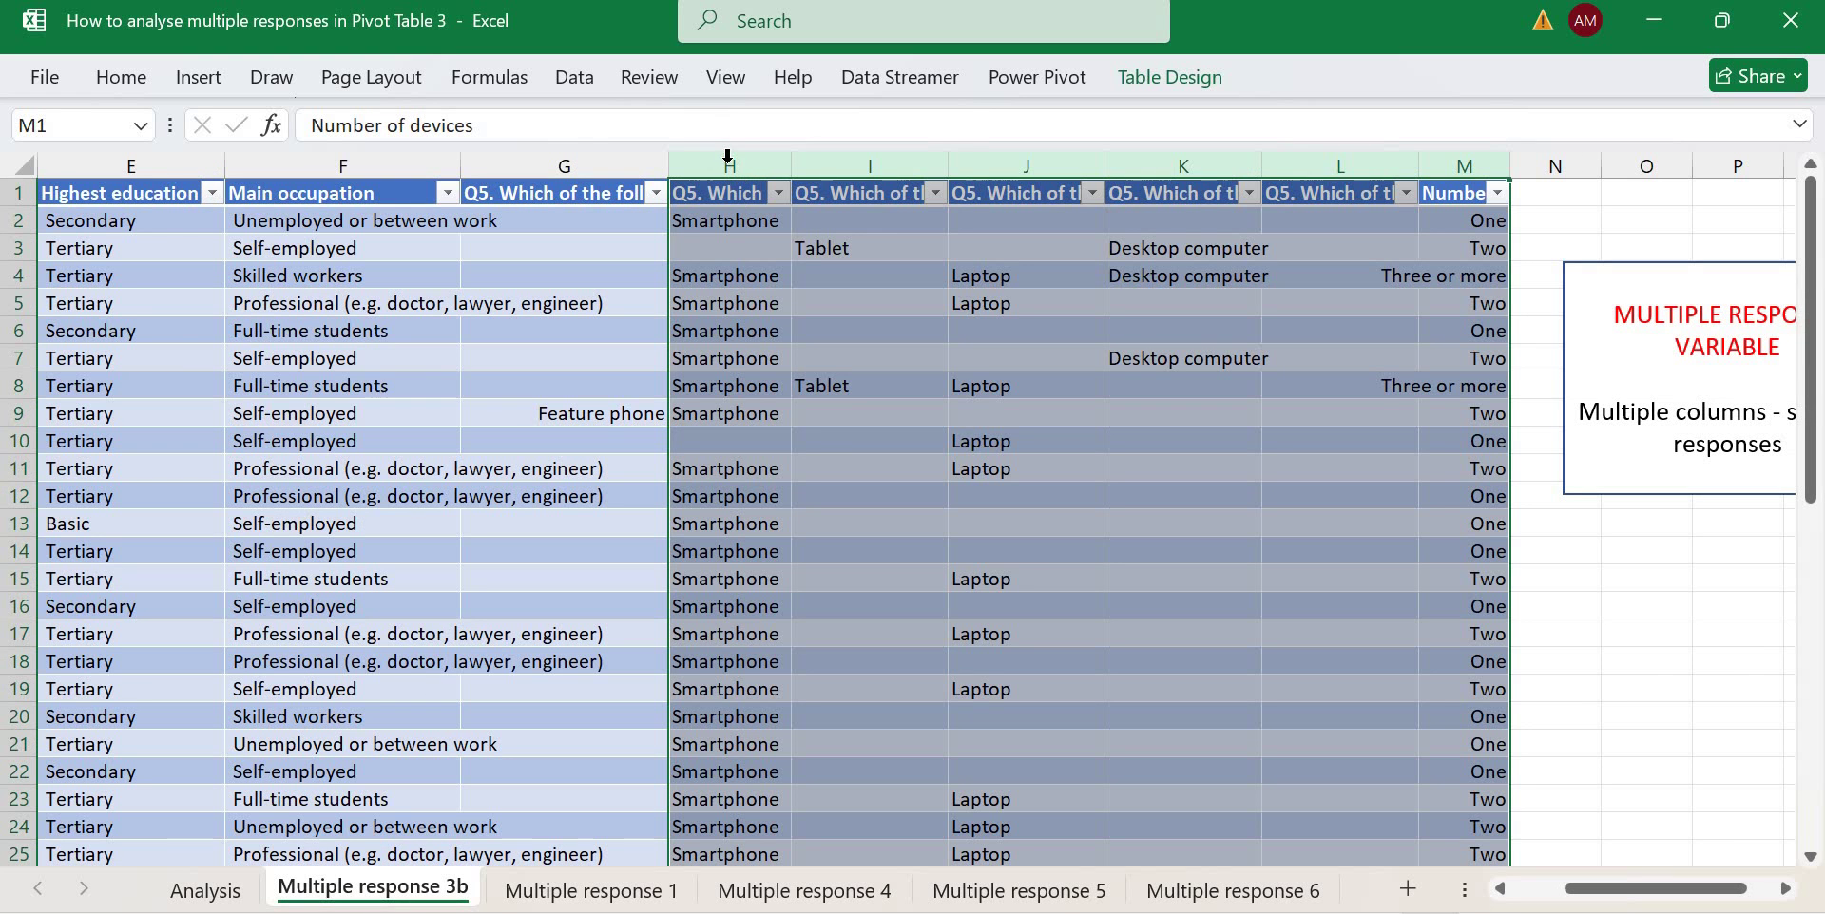
pyautogui.click(729, 159)
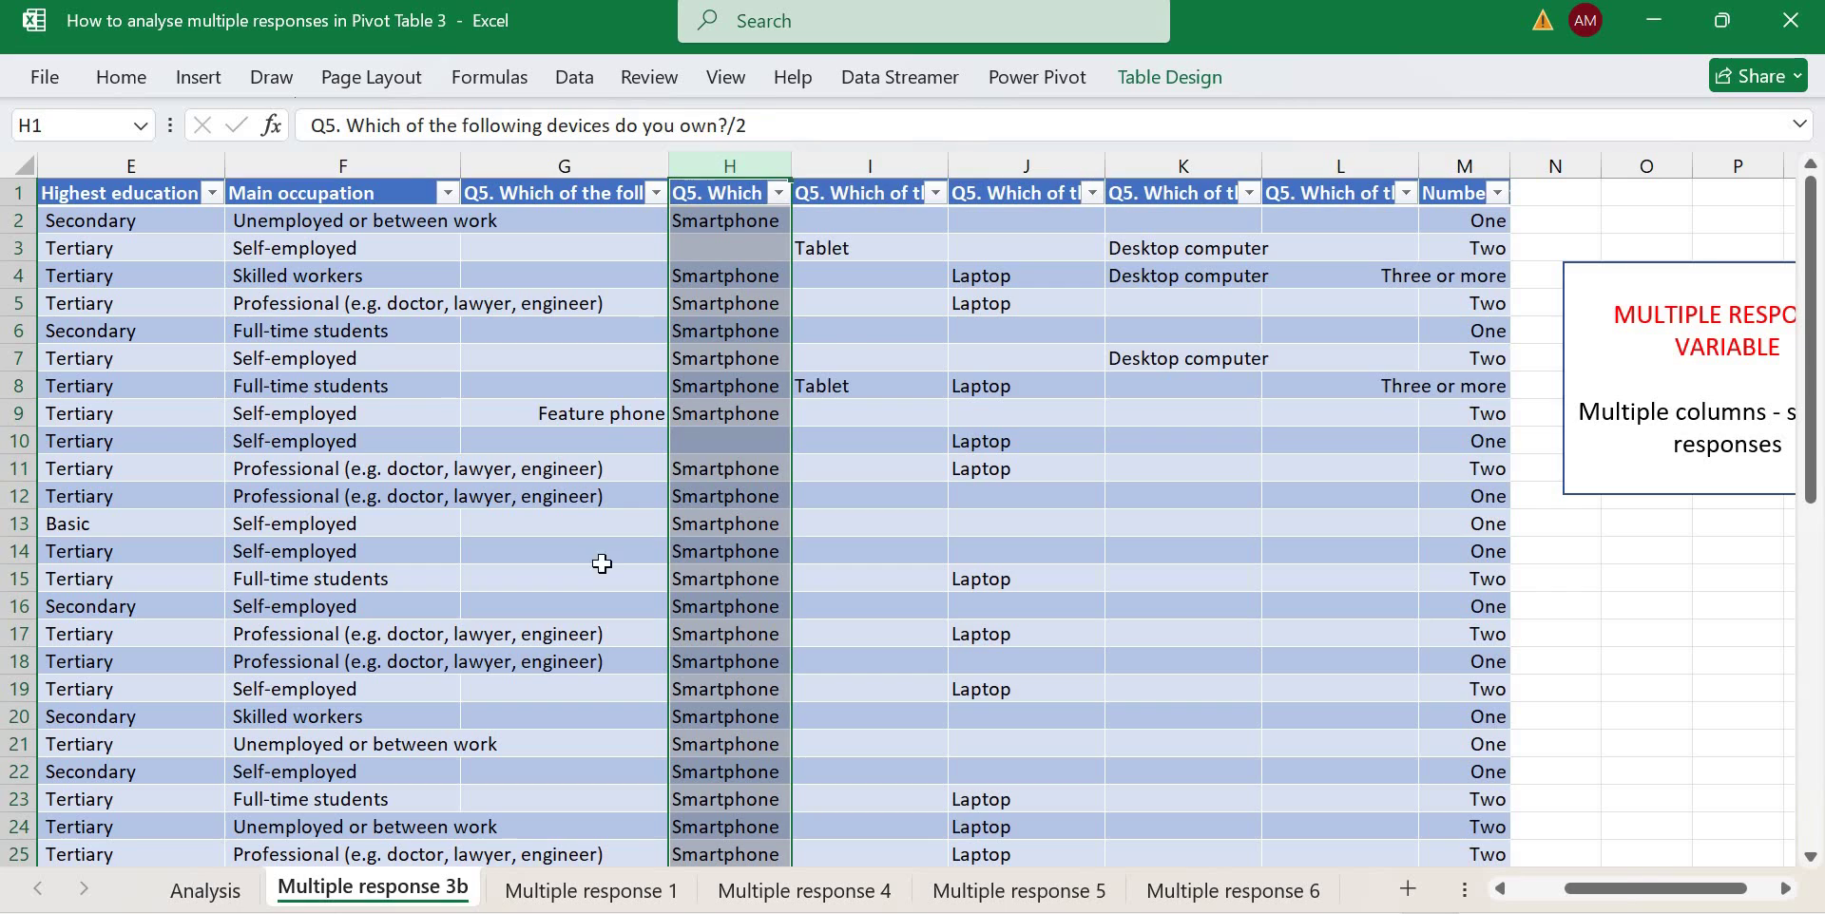
pyautogui.click(205, 891)
pyautogui.click(888, 465)
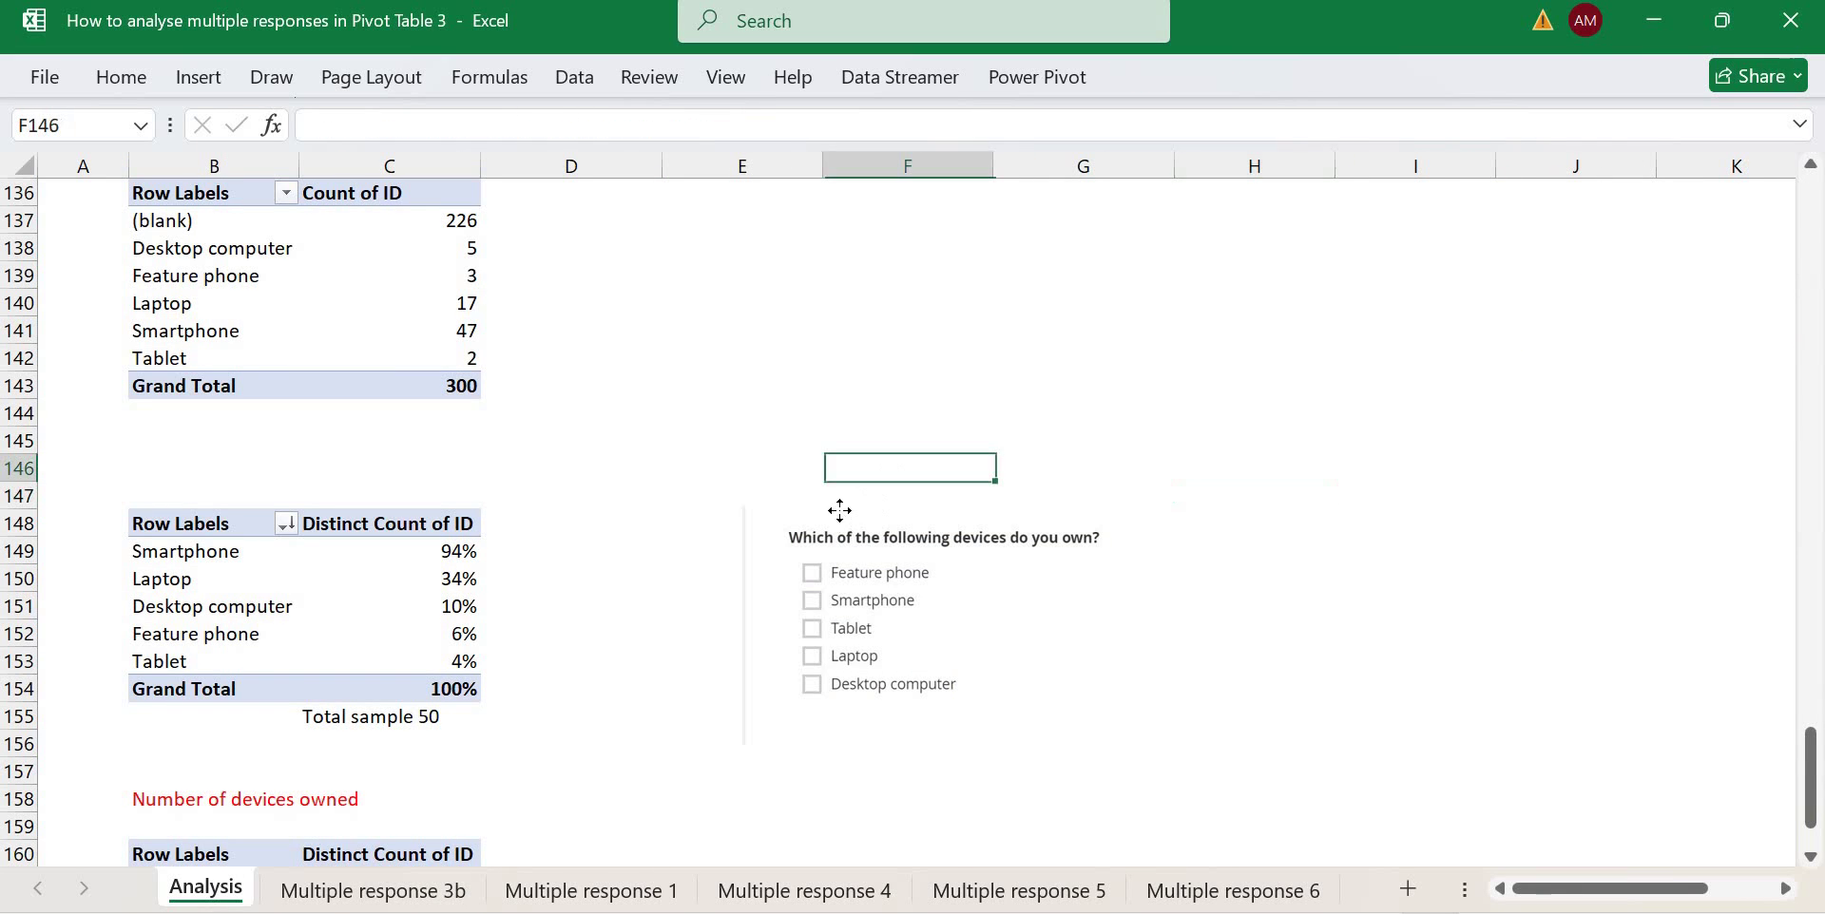
pyautogui.click(1080, 549)
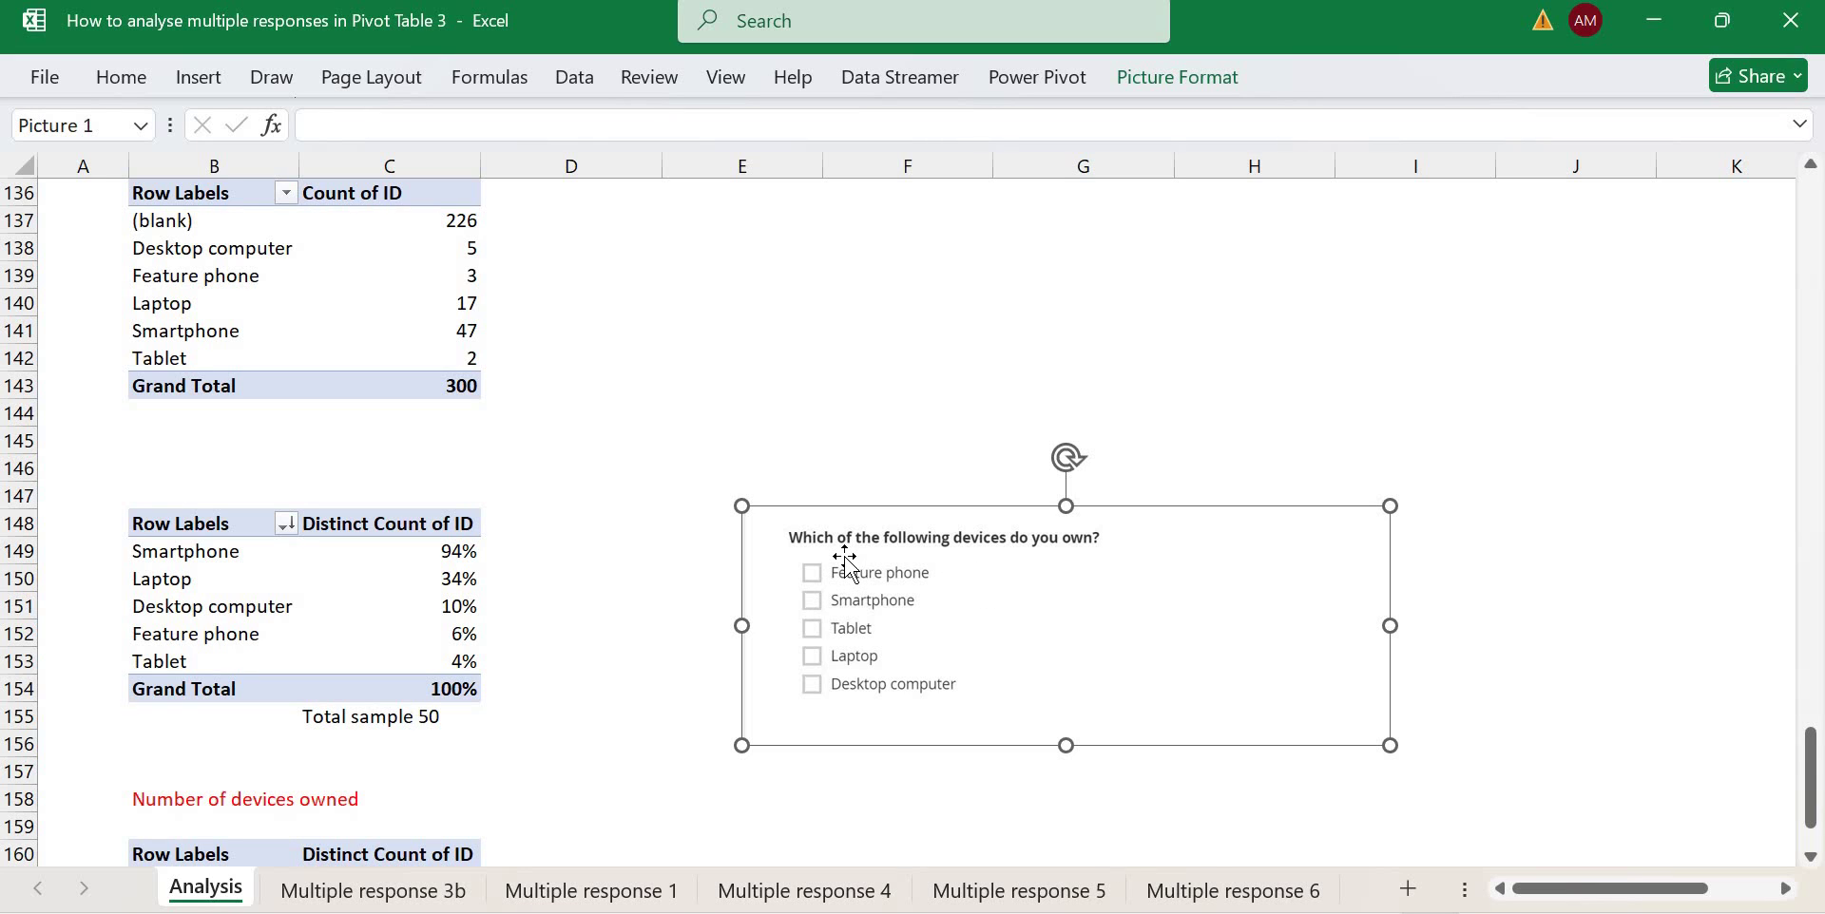
pyautogui.click(369, 894)
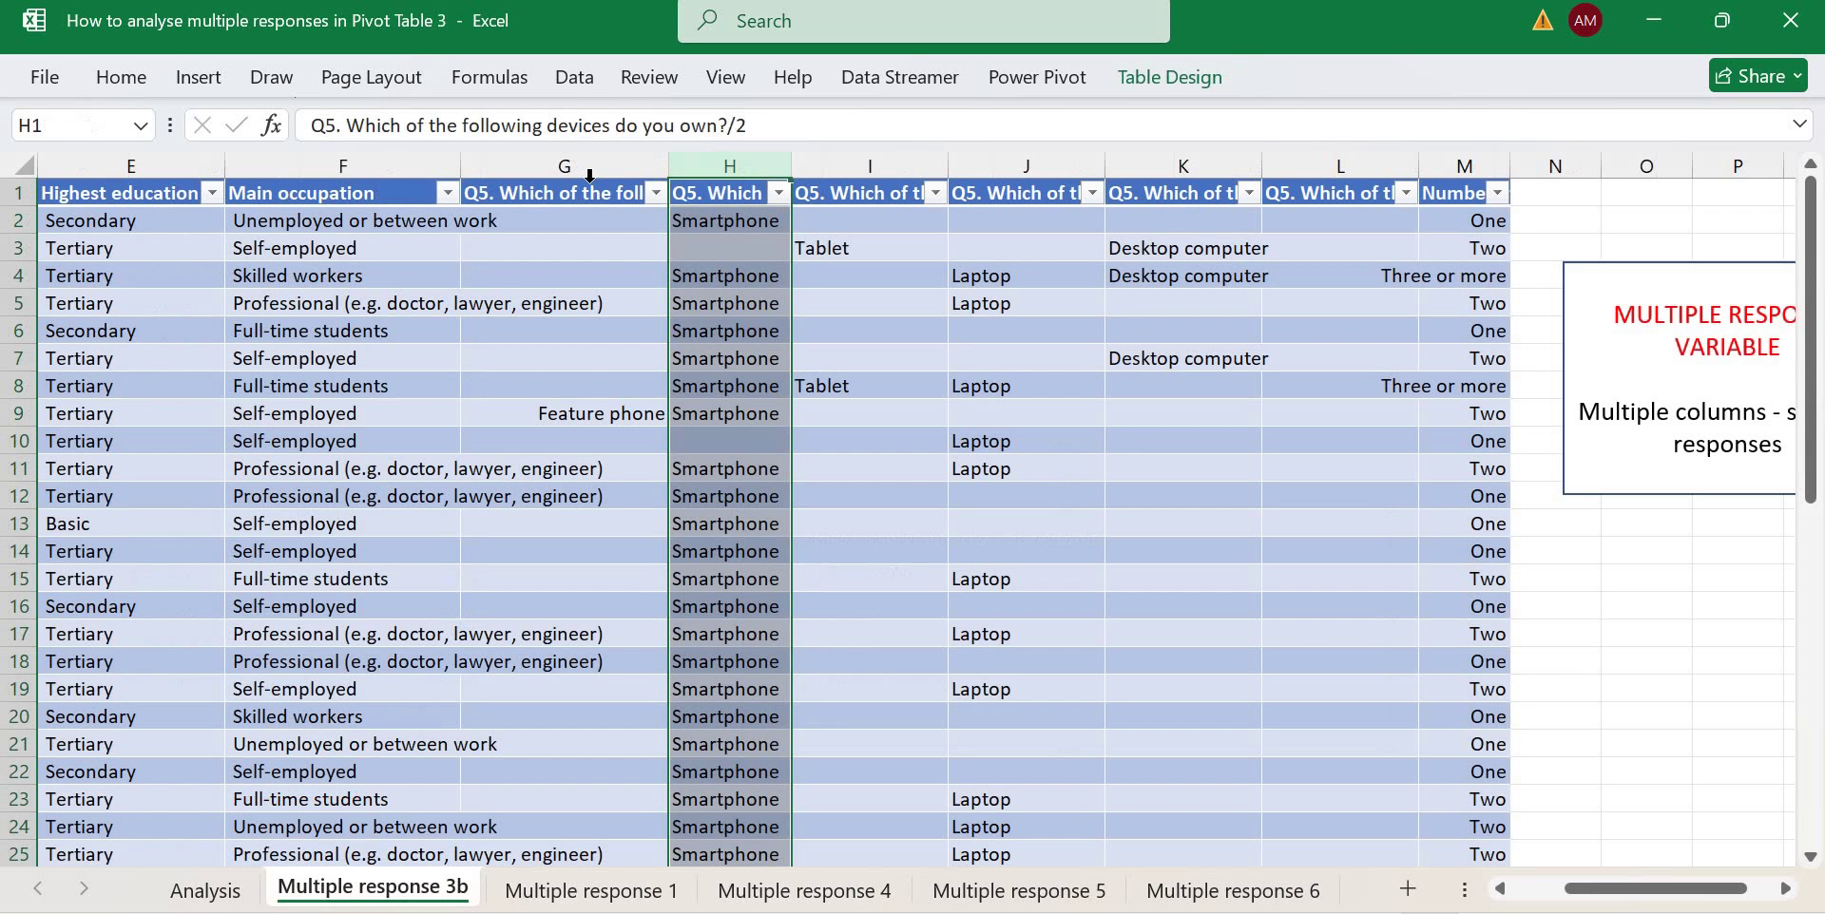
# Select and compare the six Q5 device columns G through L, then return to Analysis.
pyautogui.moveTo(589, 175); pyautogui.dragTo(1112, 860)
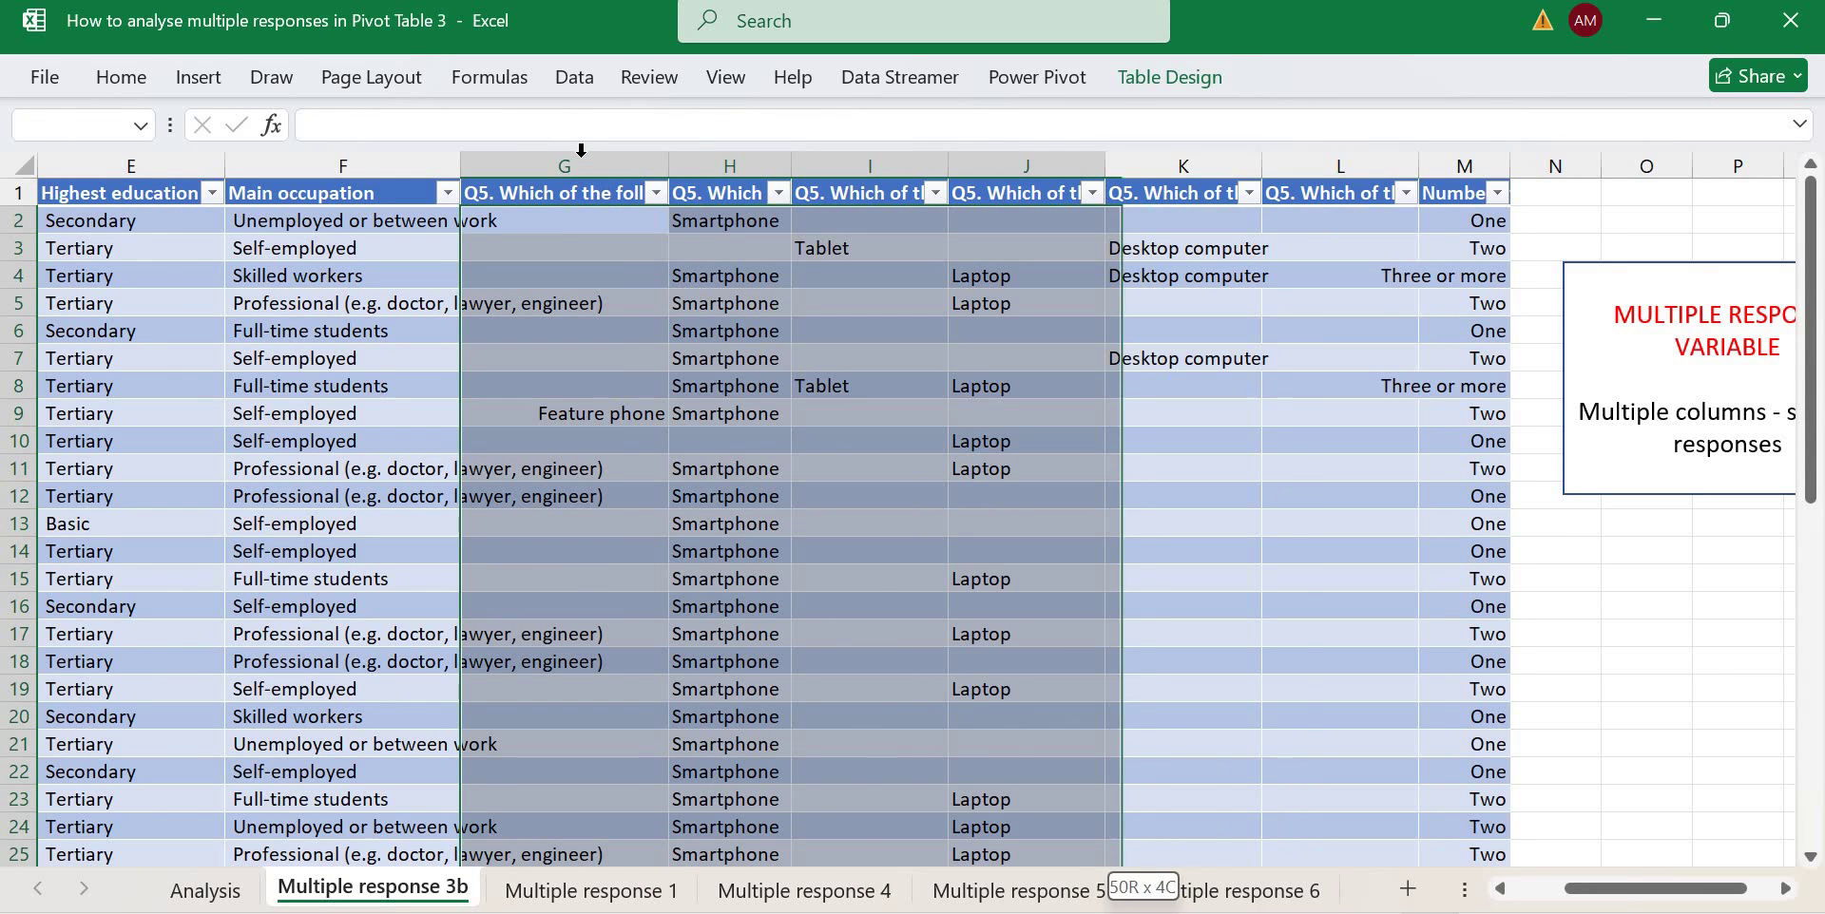
pyautogui.click(591, 167)
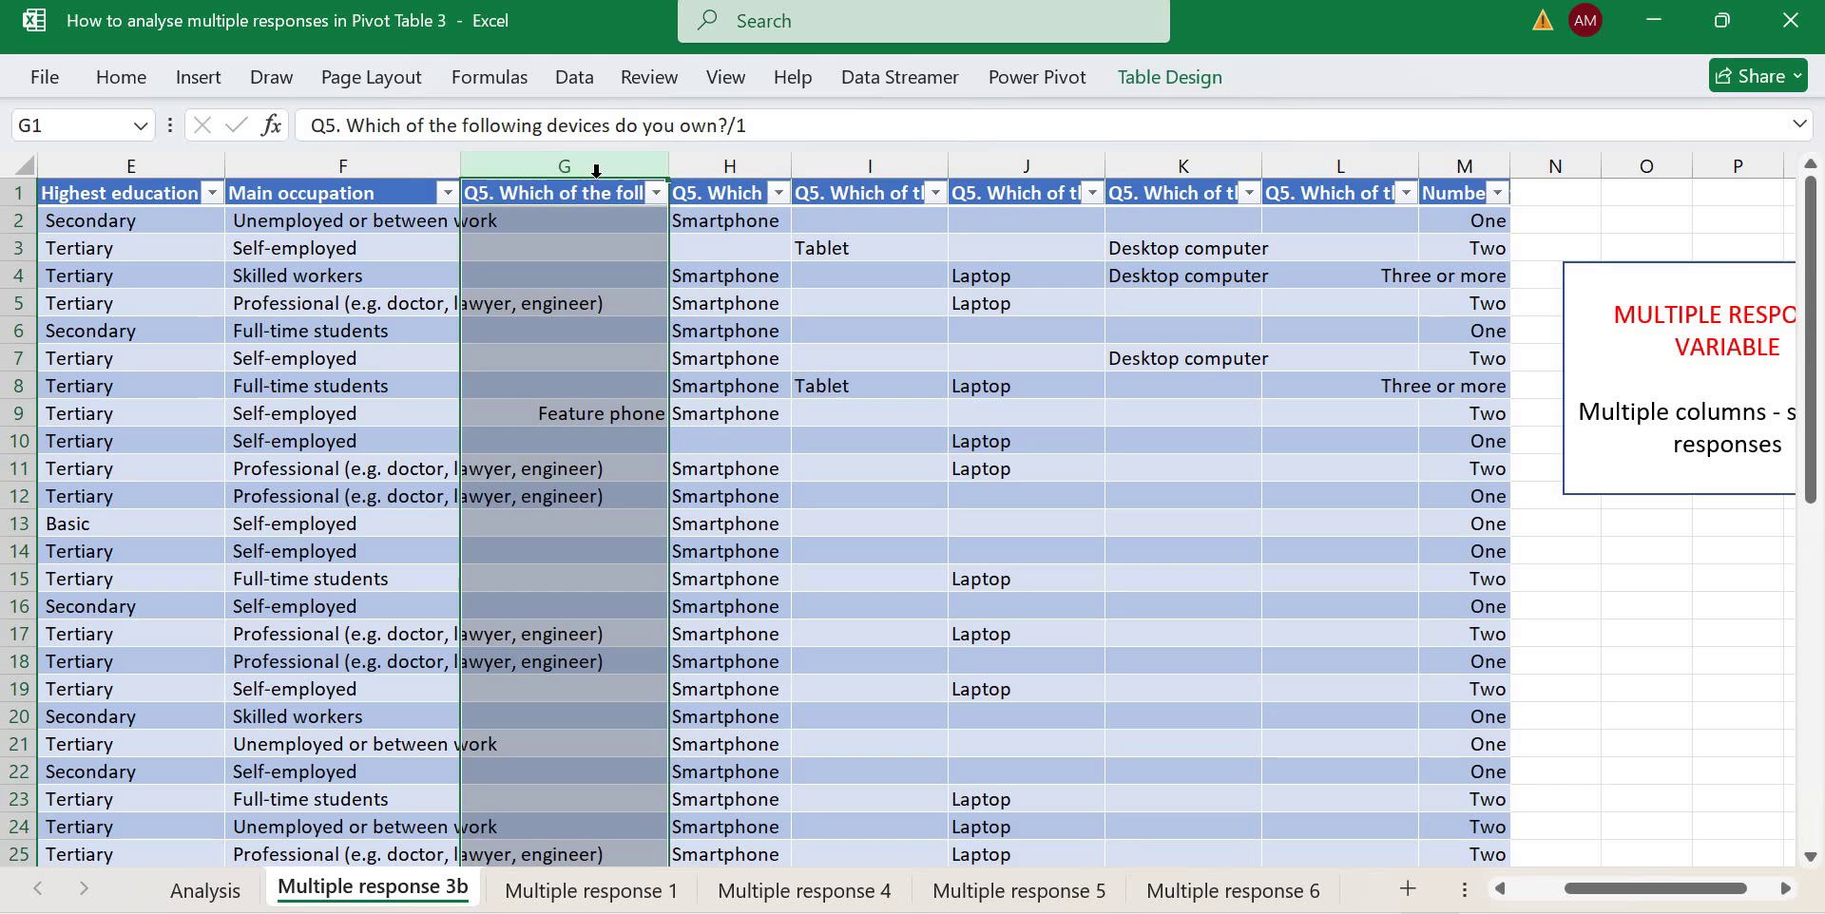
pyautogui.click(727, 167)
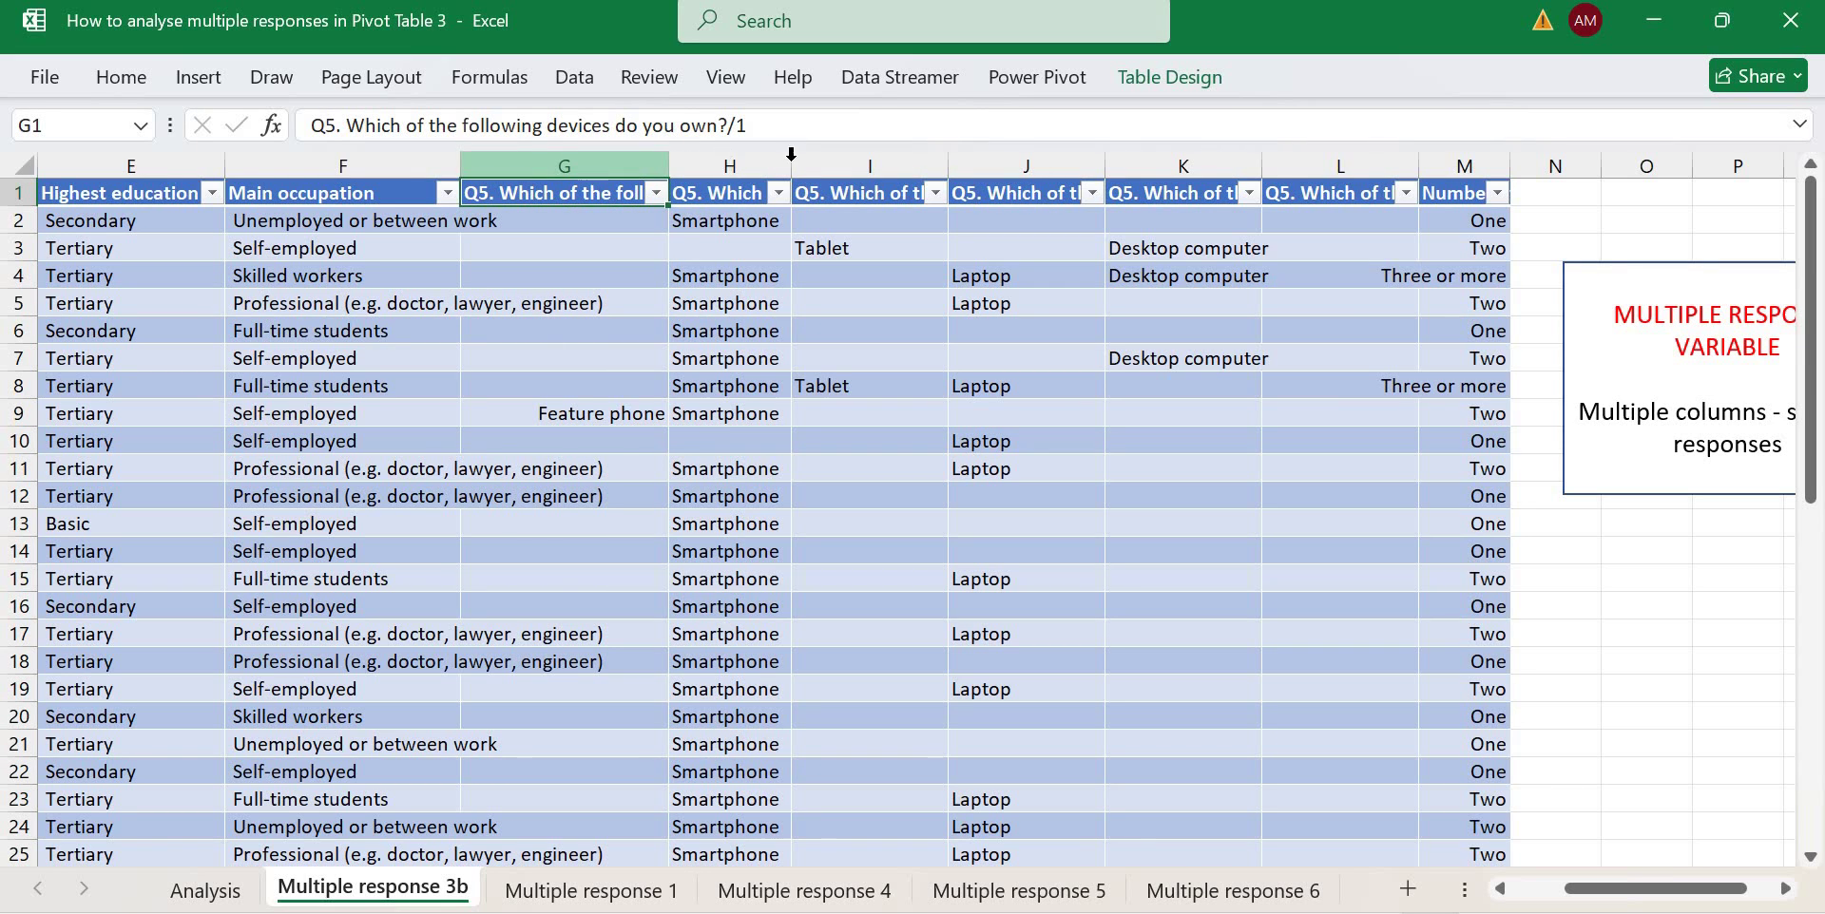
pyautogui.click(998, 160)
pyautogui.click(1183, 164)
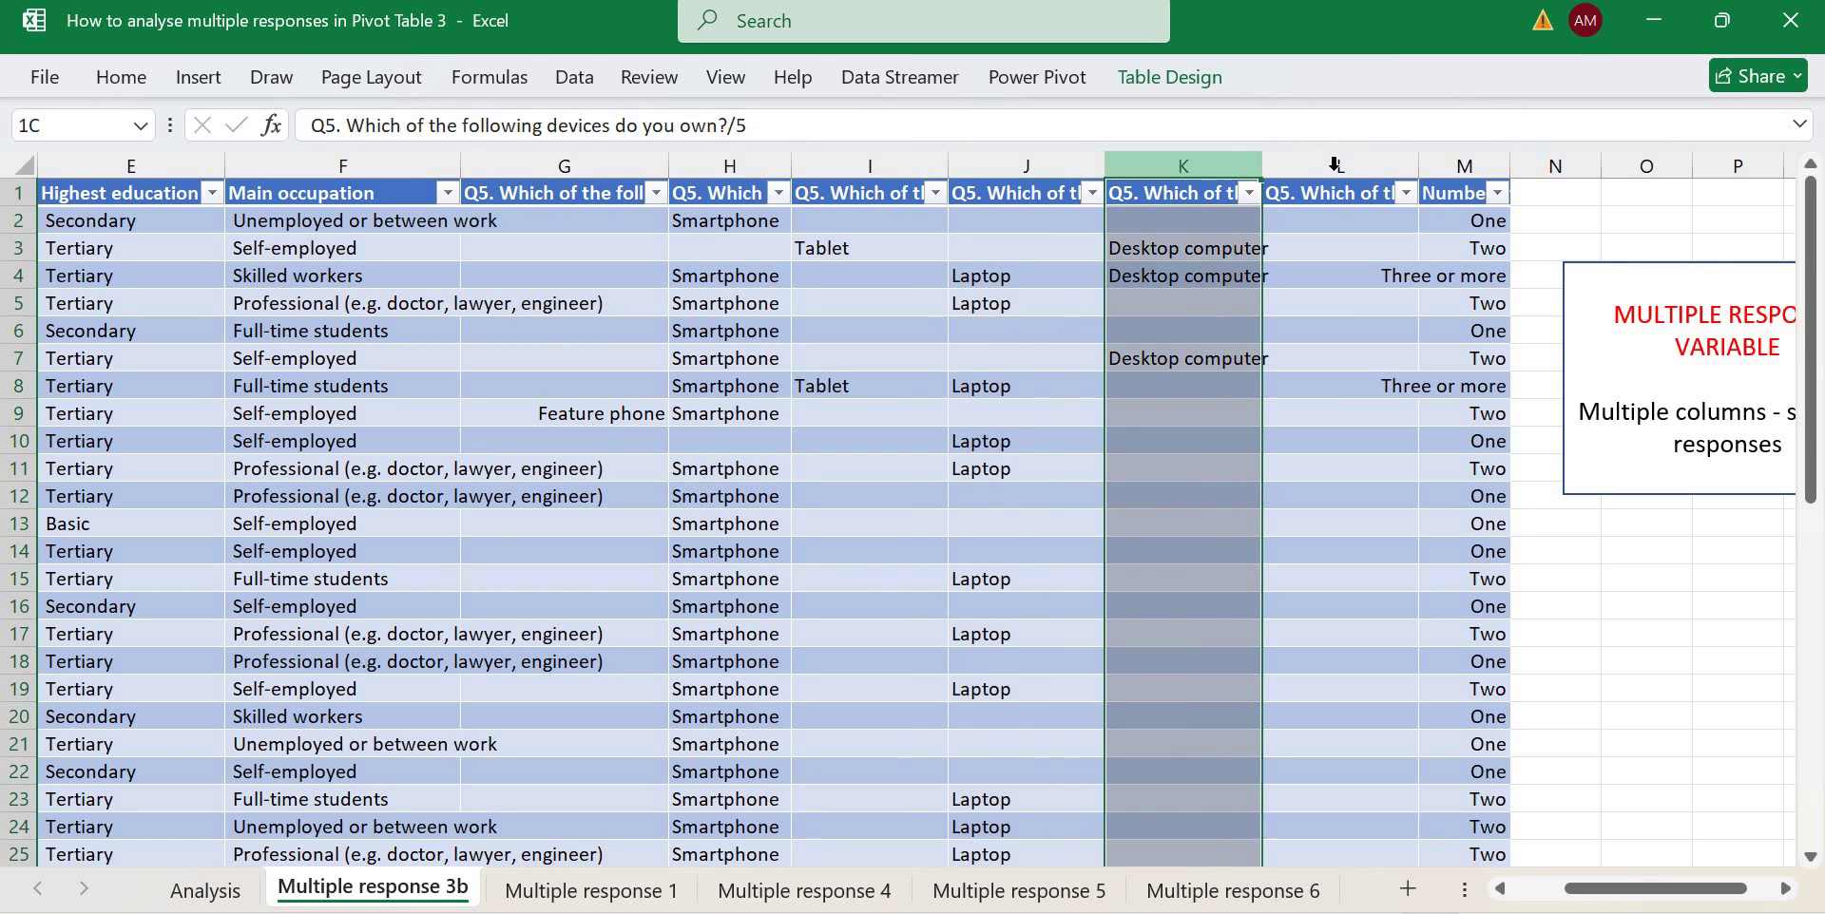
pyautogui.moveTo(1335, 166); pyautogui.dragTo(732, 161)
pyautogui.moveTo(589, 164); pyautogui.dragTo(961, 164)
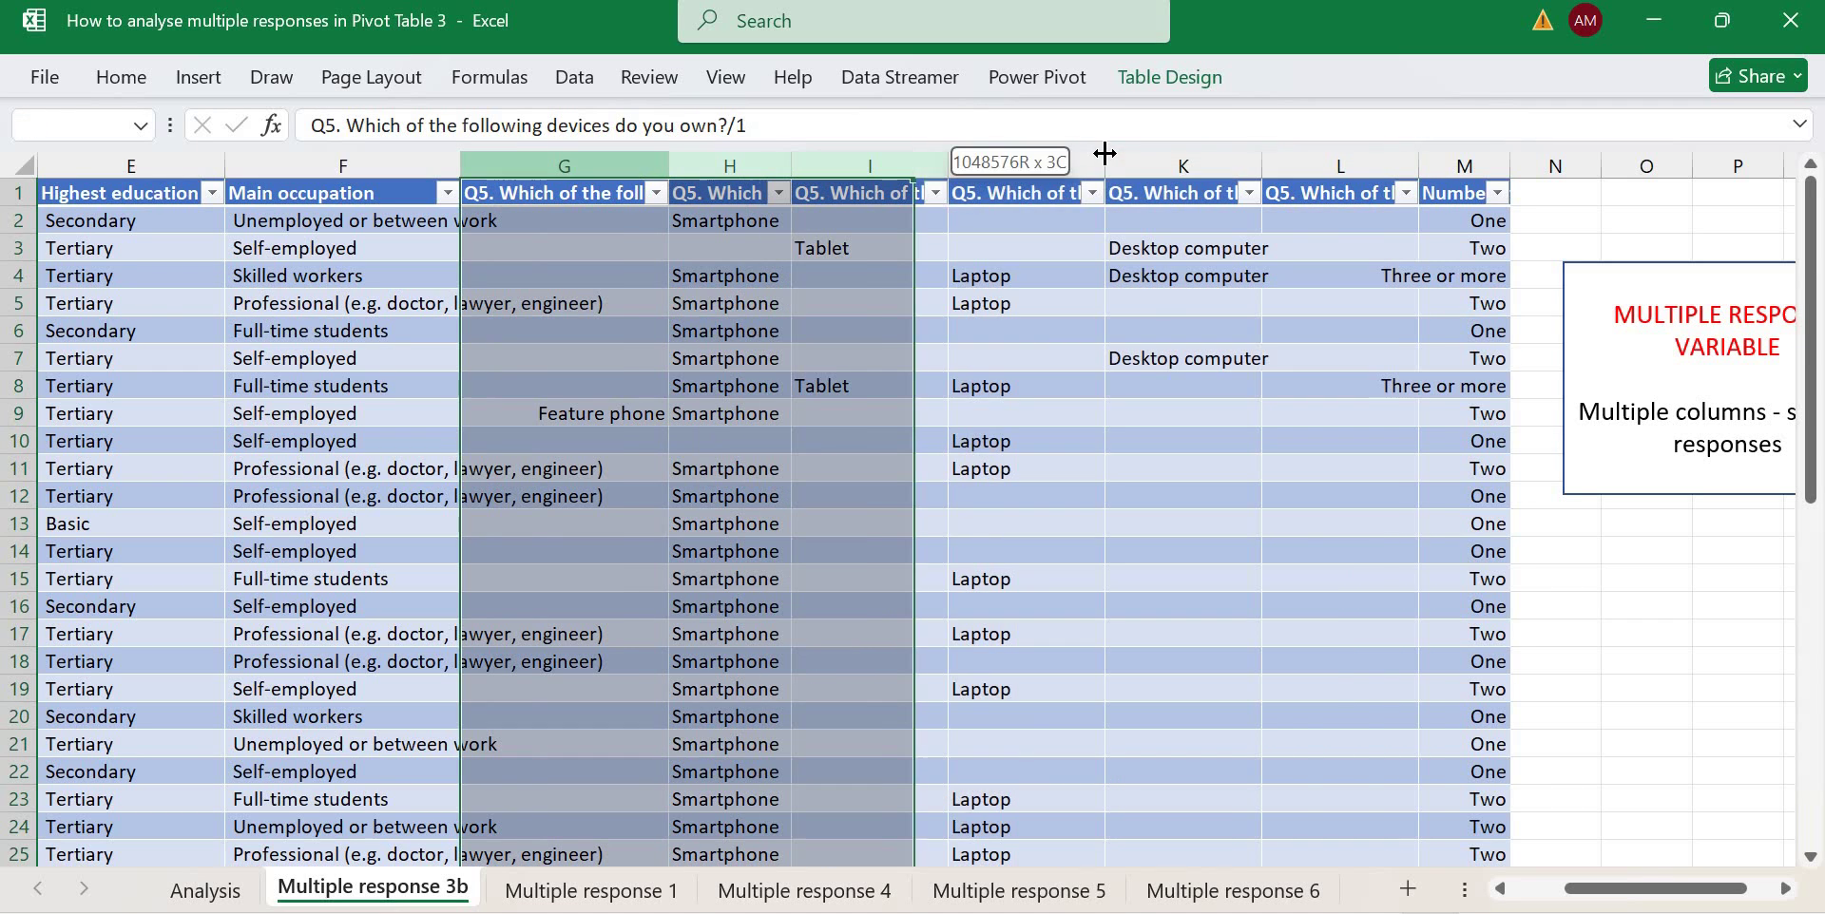
pyautogui.moveTo(1104, 153); pyautogui.dragTo(1227, 162)
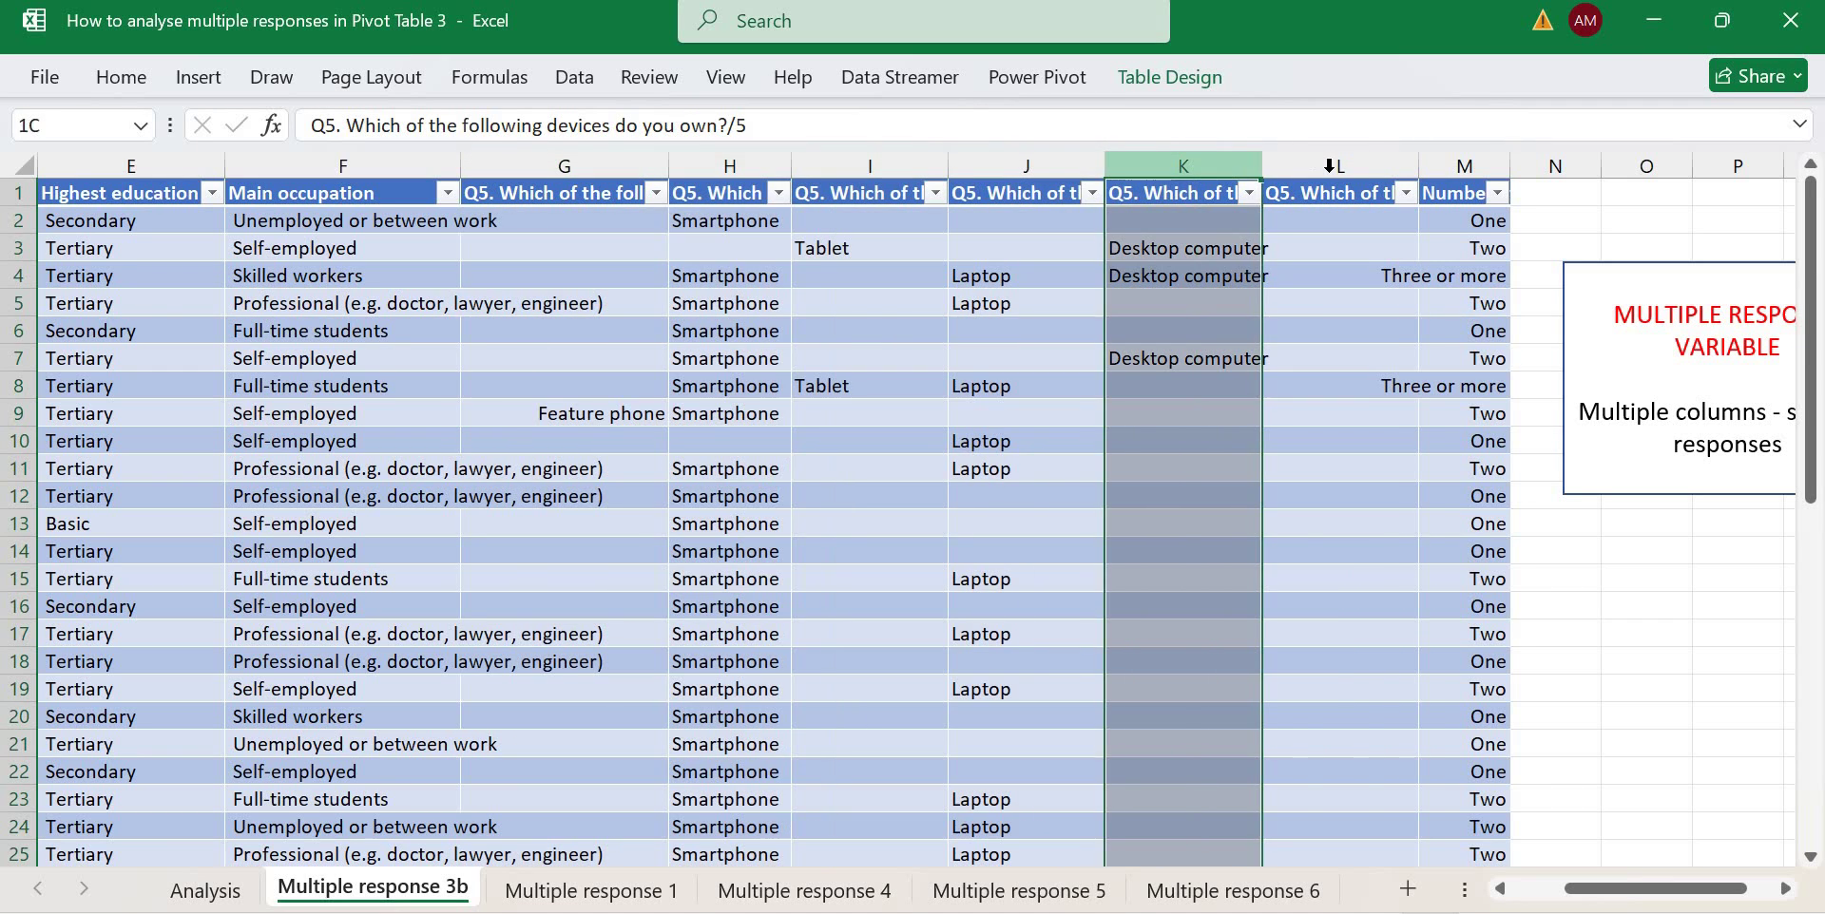
pyautogui.click(1236, 163)
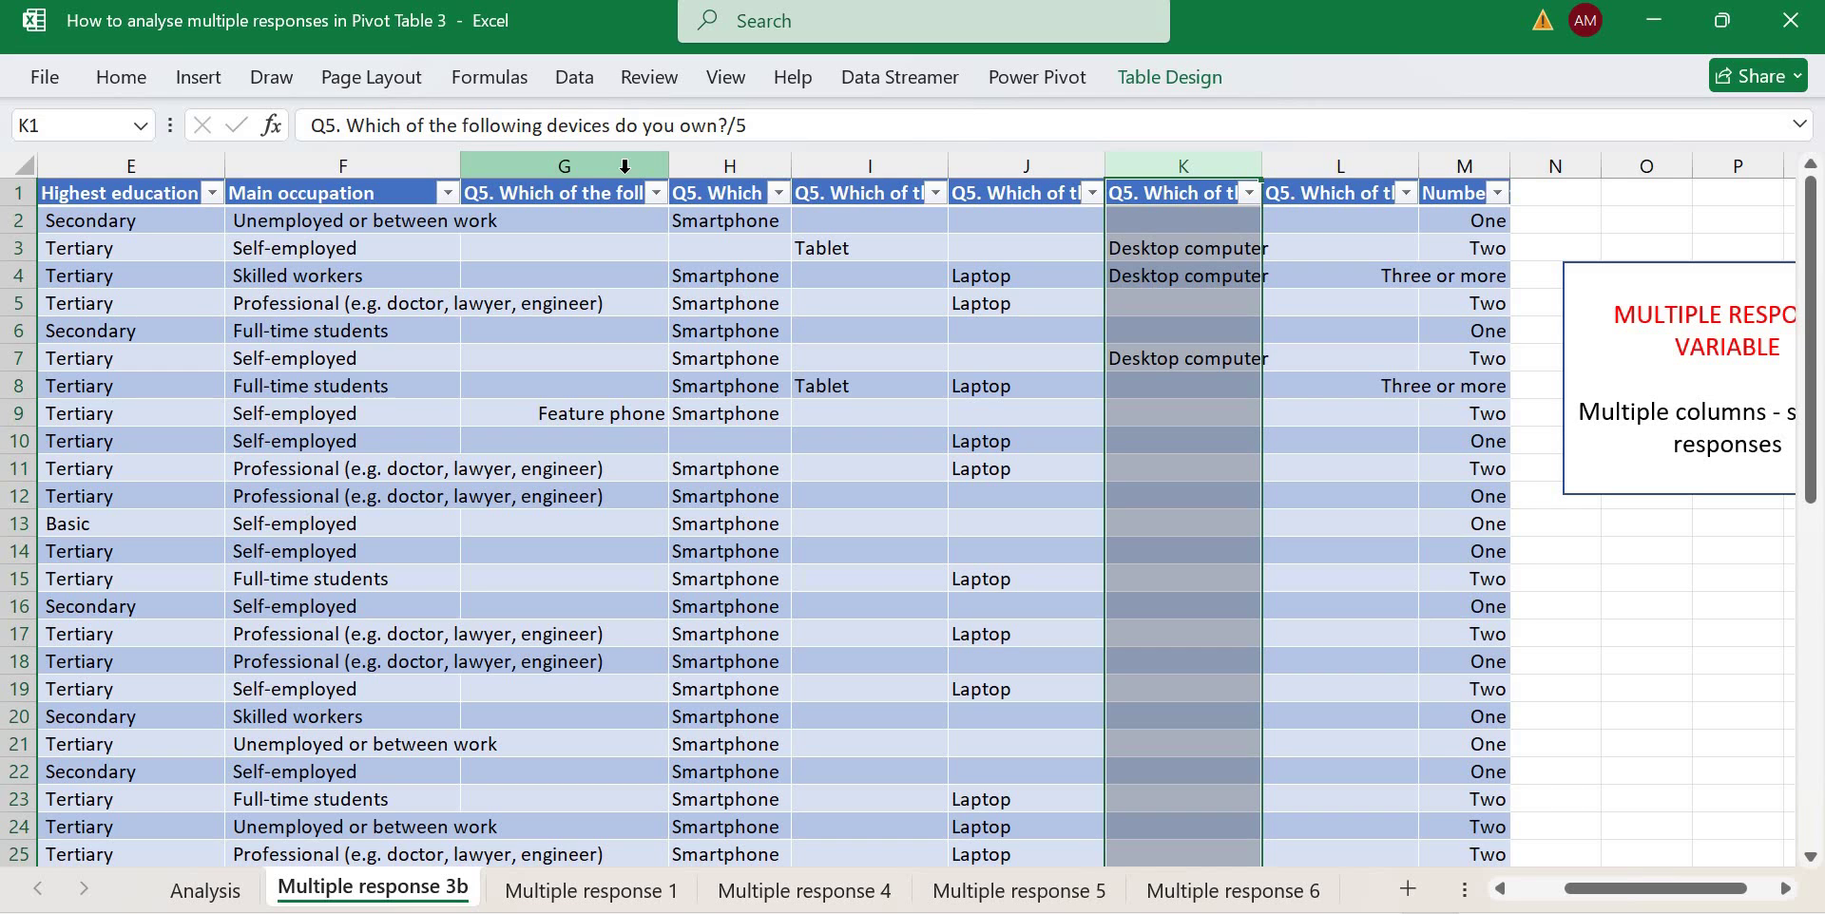
pyautogui.moveTo(608, 169); pyautogui.dragTo(1395, 162)
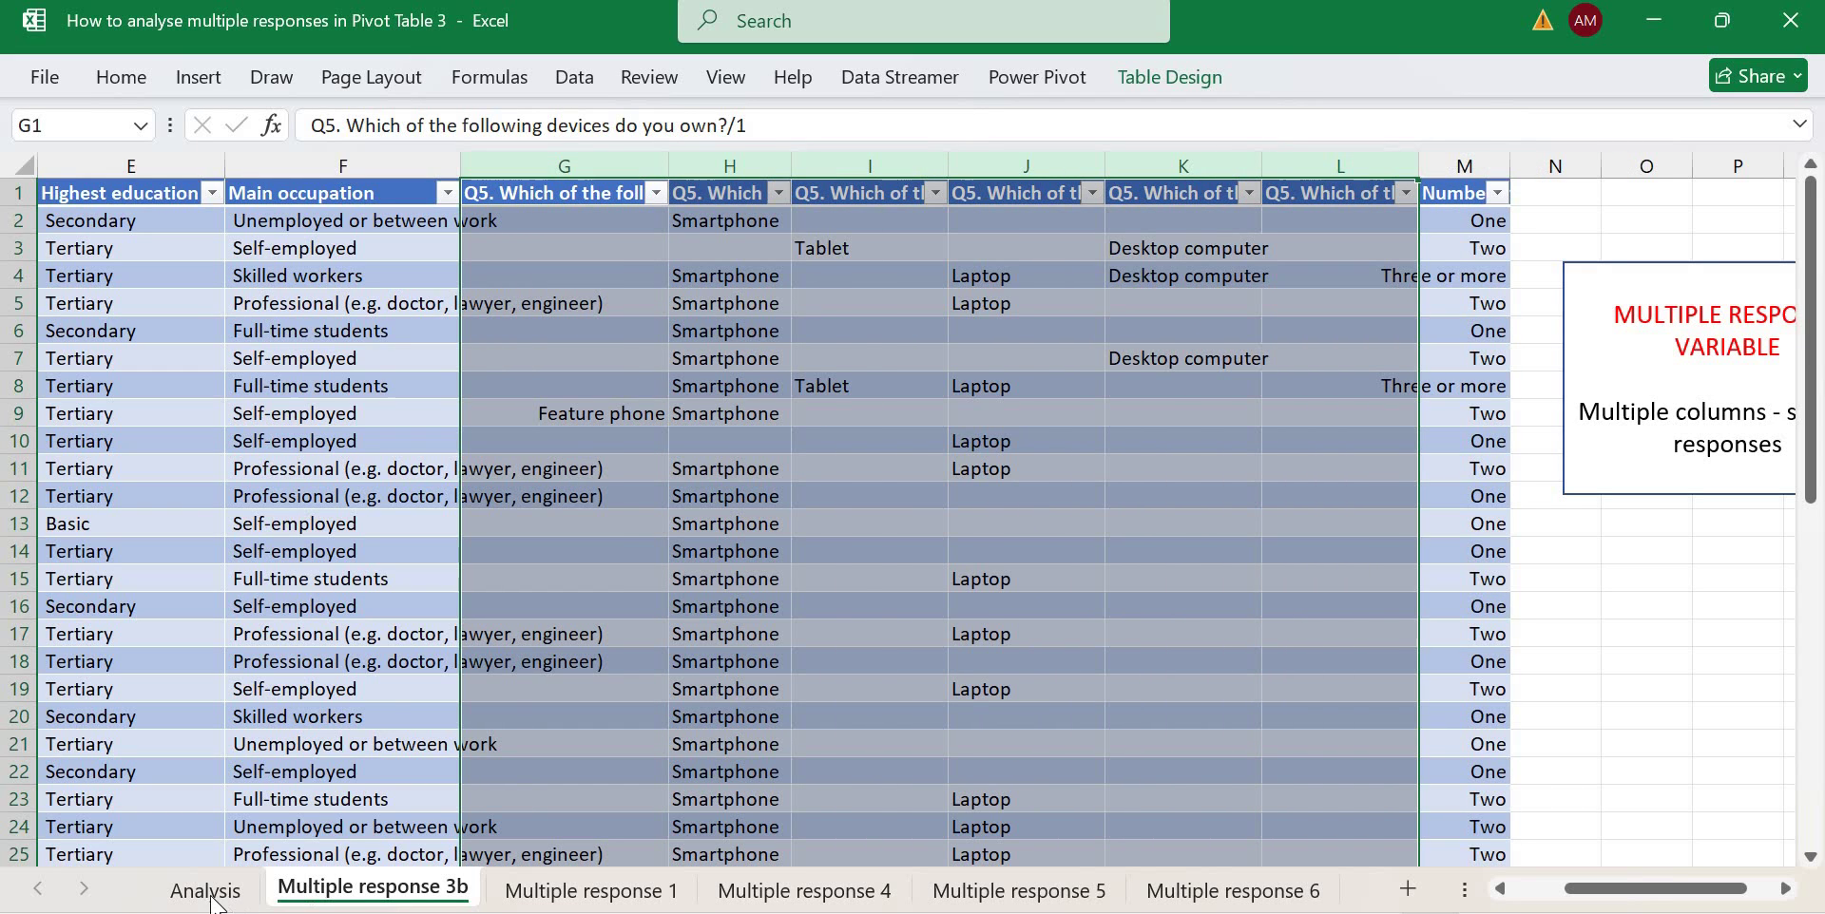
pyautogui.hotkey('ctrl', 'pageup')
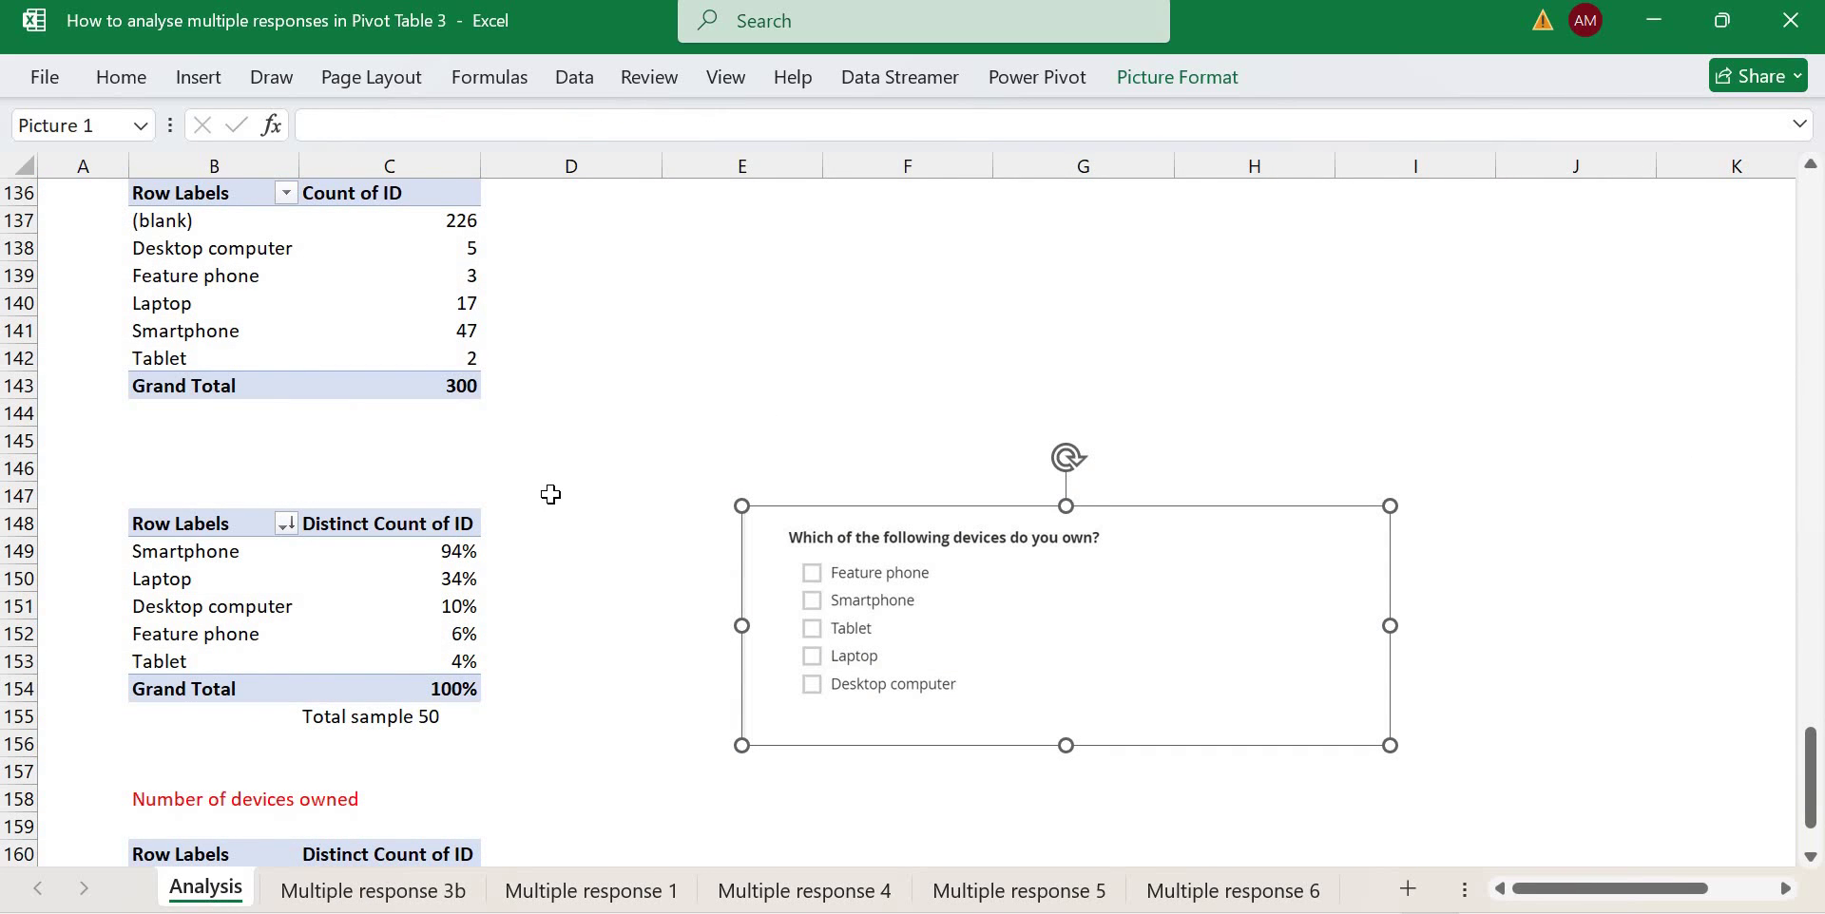
# Inspect the pivot counts, including the (blank) 226 and Smartphone 94%, then return to Multiple response 3b.
pyautogui.click(389, 219)
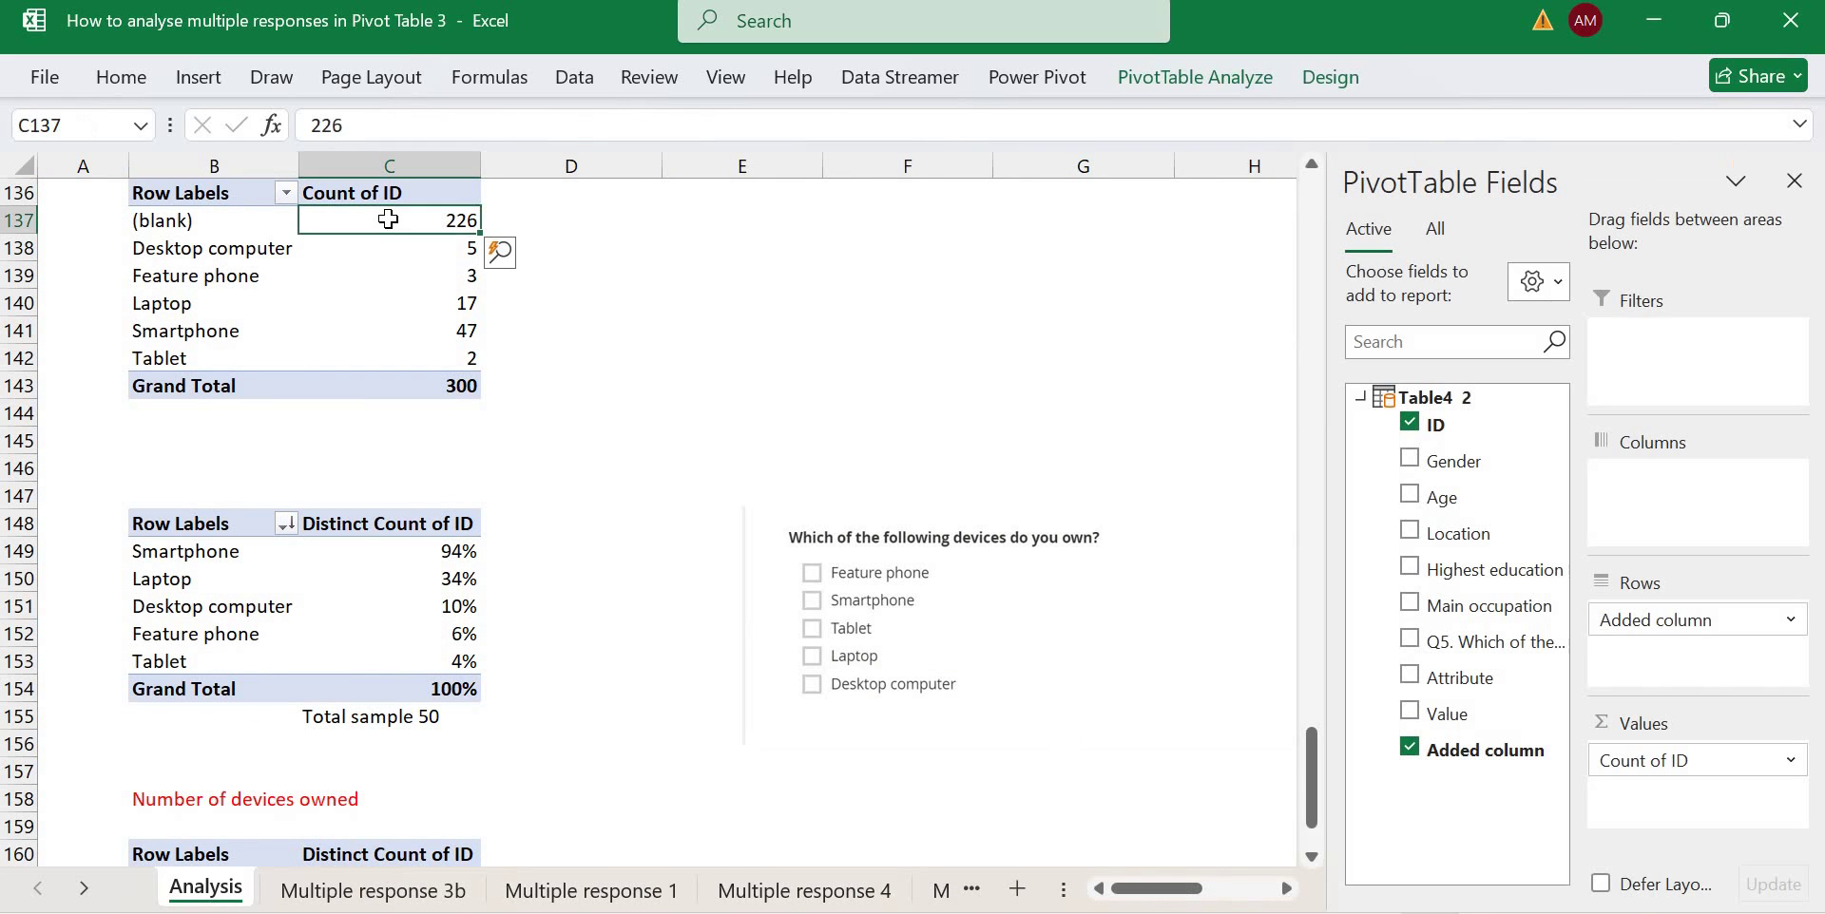
pyautogui.press('Down')
pyautogui.press('Down')
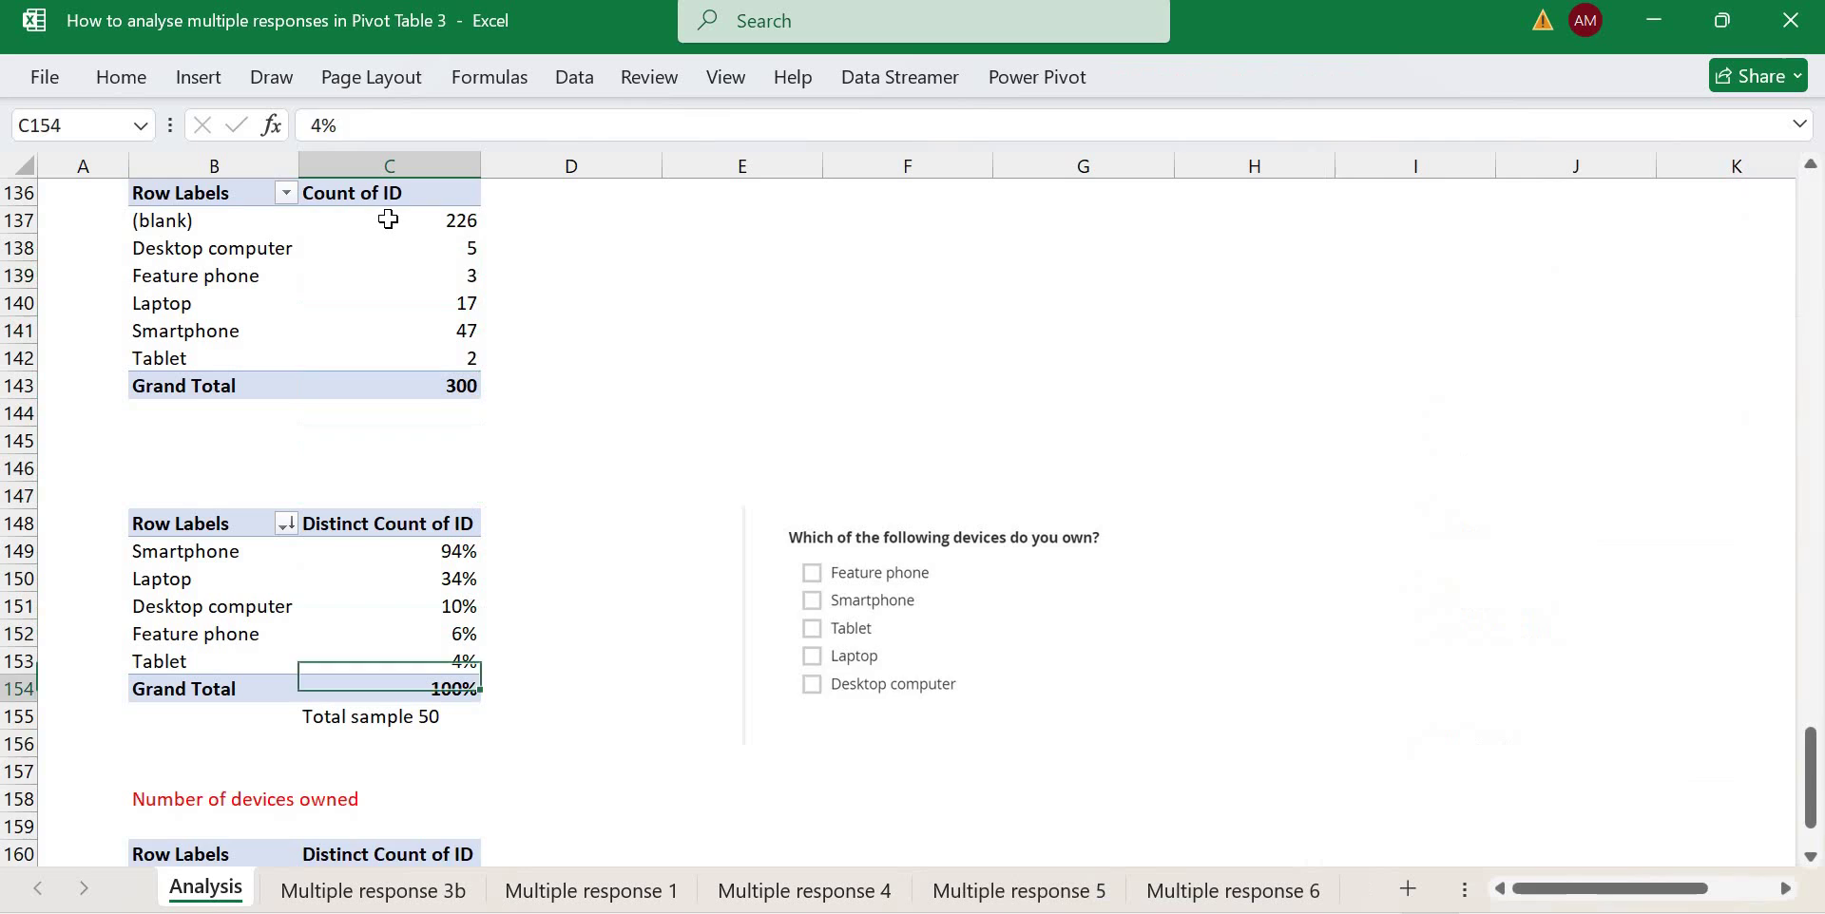
pyautogui.press('Down')
pyautogui.press('Down')
pyautogui.press('Down')
pyautogui.press('Down')
pyautogui.press('Down')
pyautogui.press('Down')
pyautogui.press('Down')
pyautogui.press('Down')
pyautogui.press('Down')
pyautogui.press('Down')
pyautogui.press('Down')
pyautogui.press('Down')
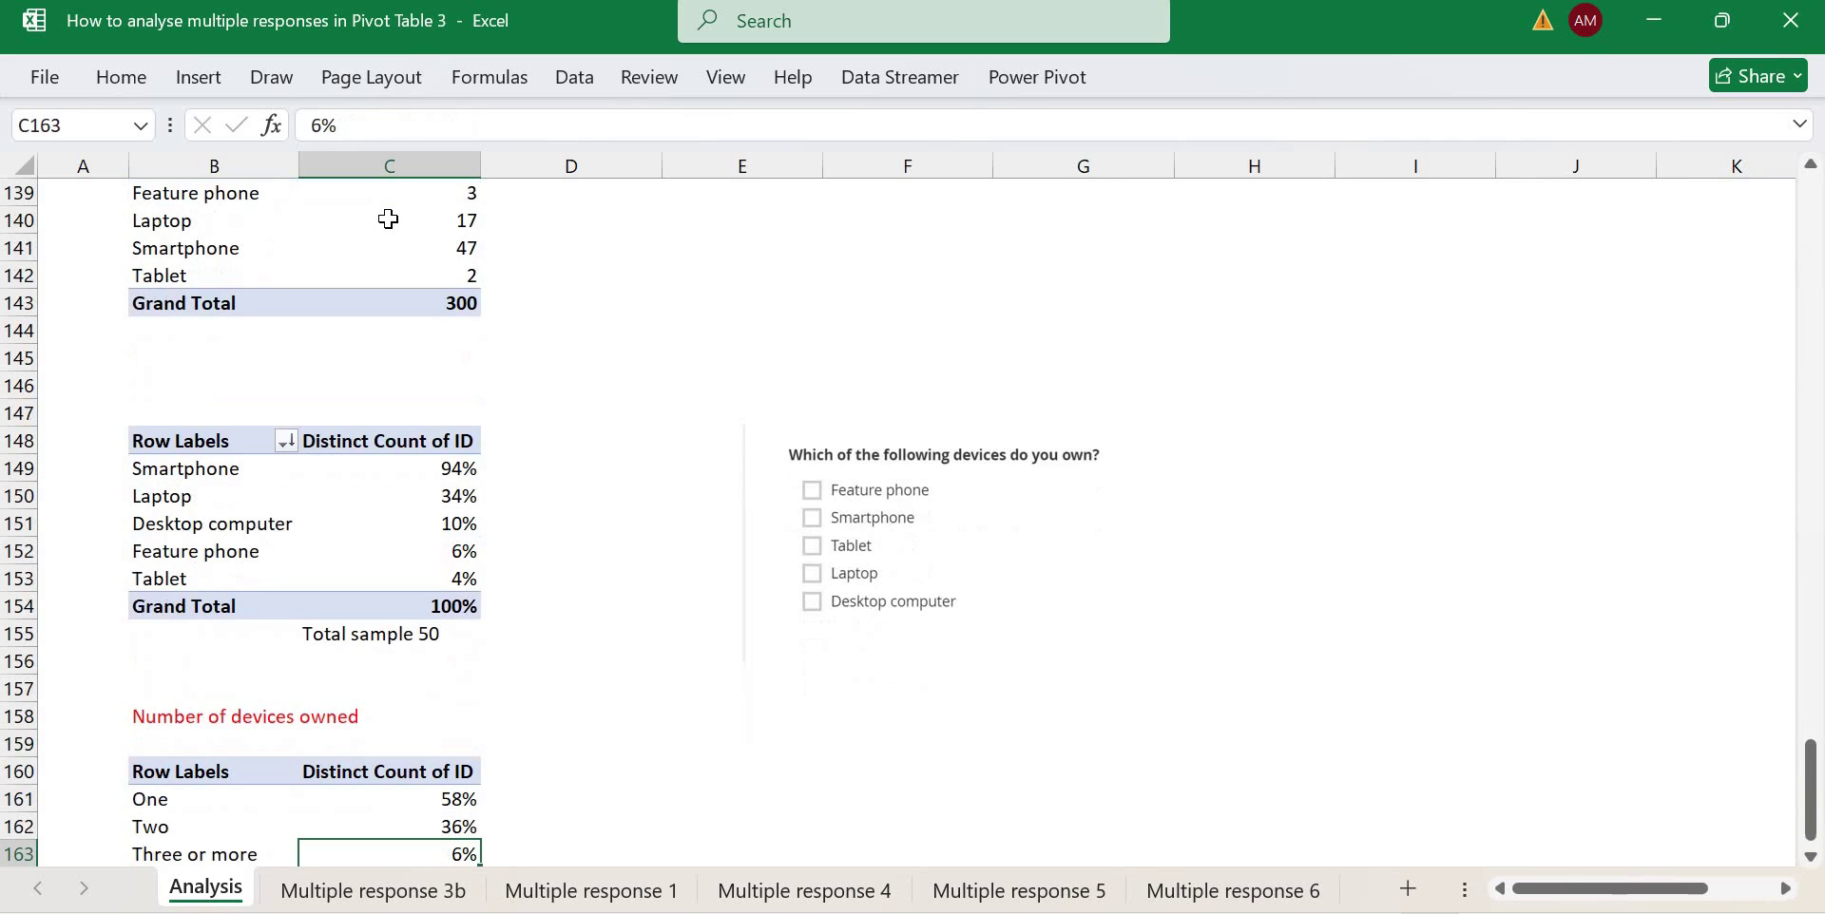
pyautogui.click(191, 390)
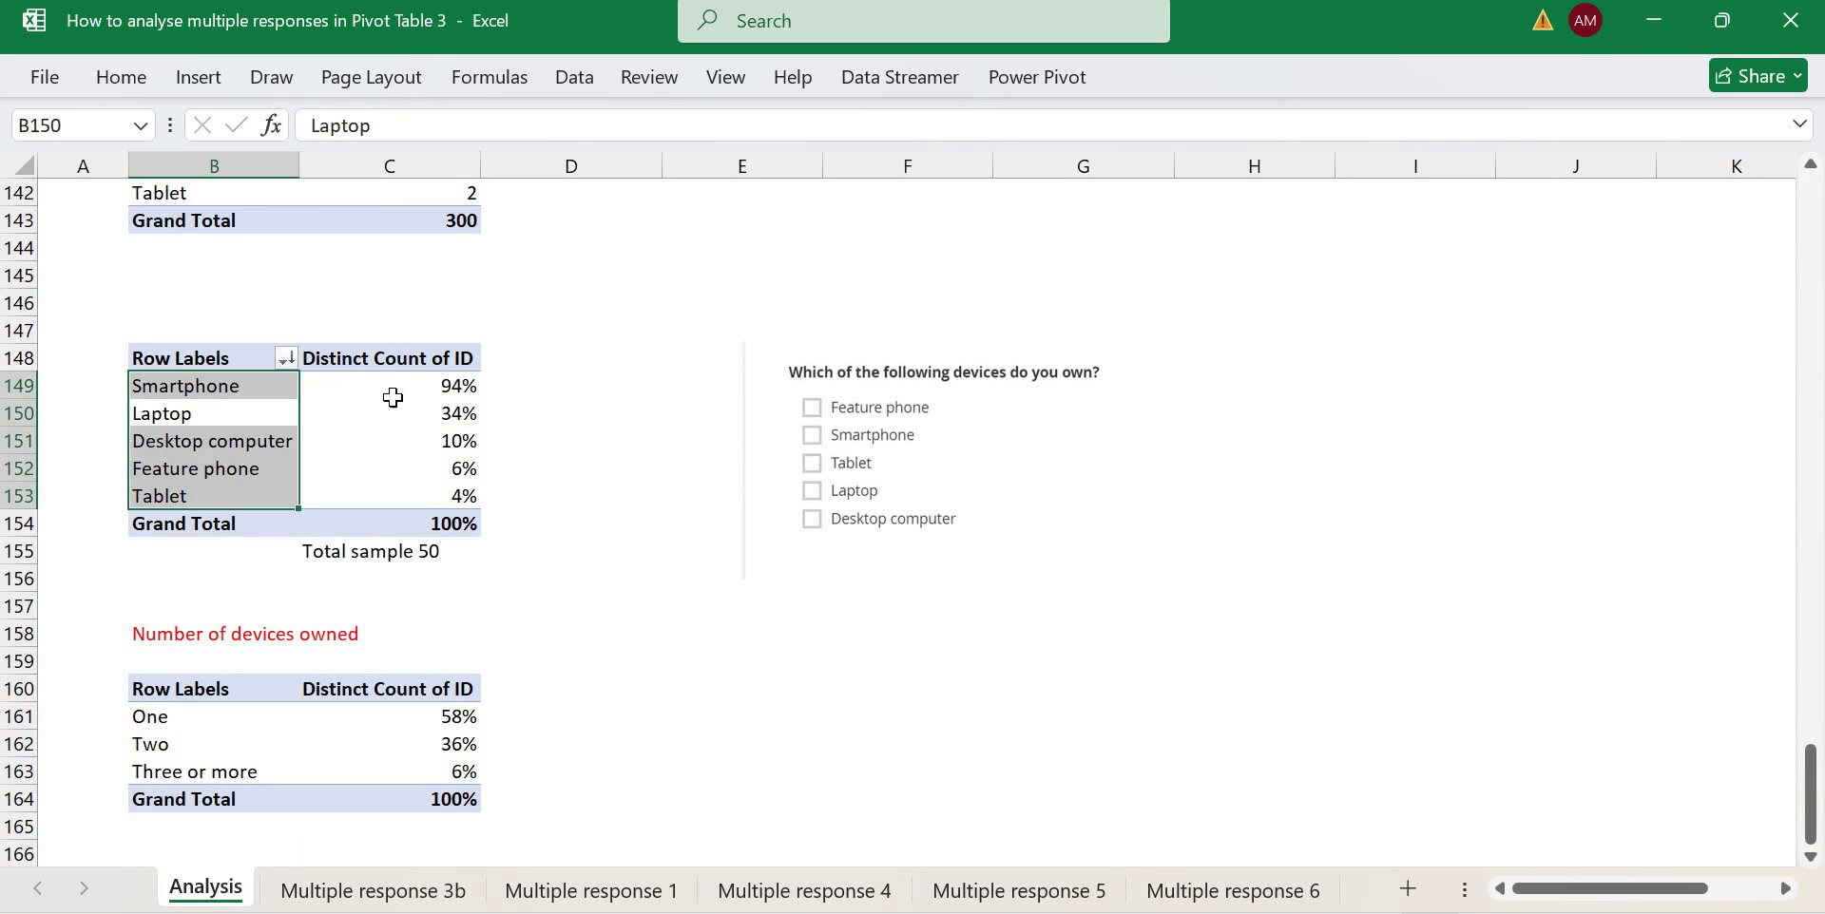
pyautogui.click(417, 385)
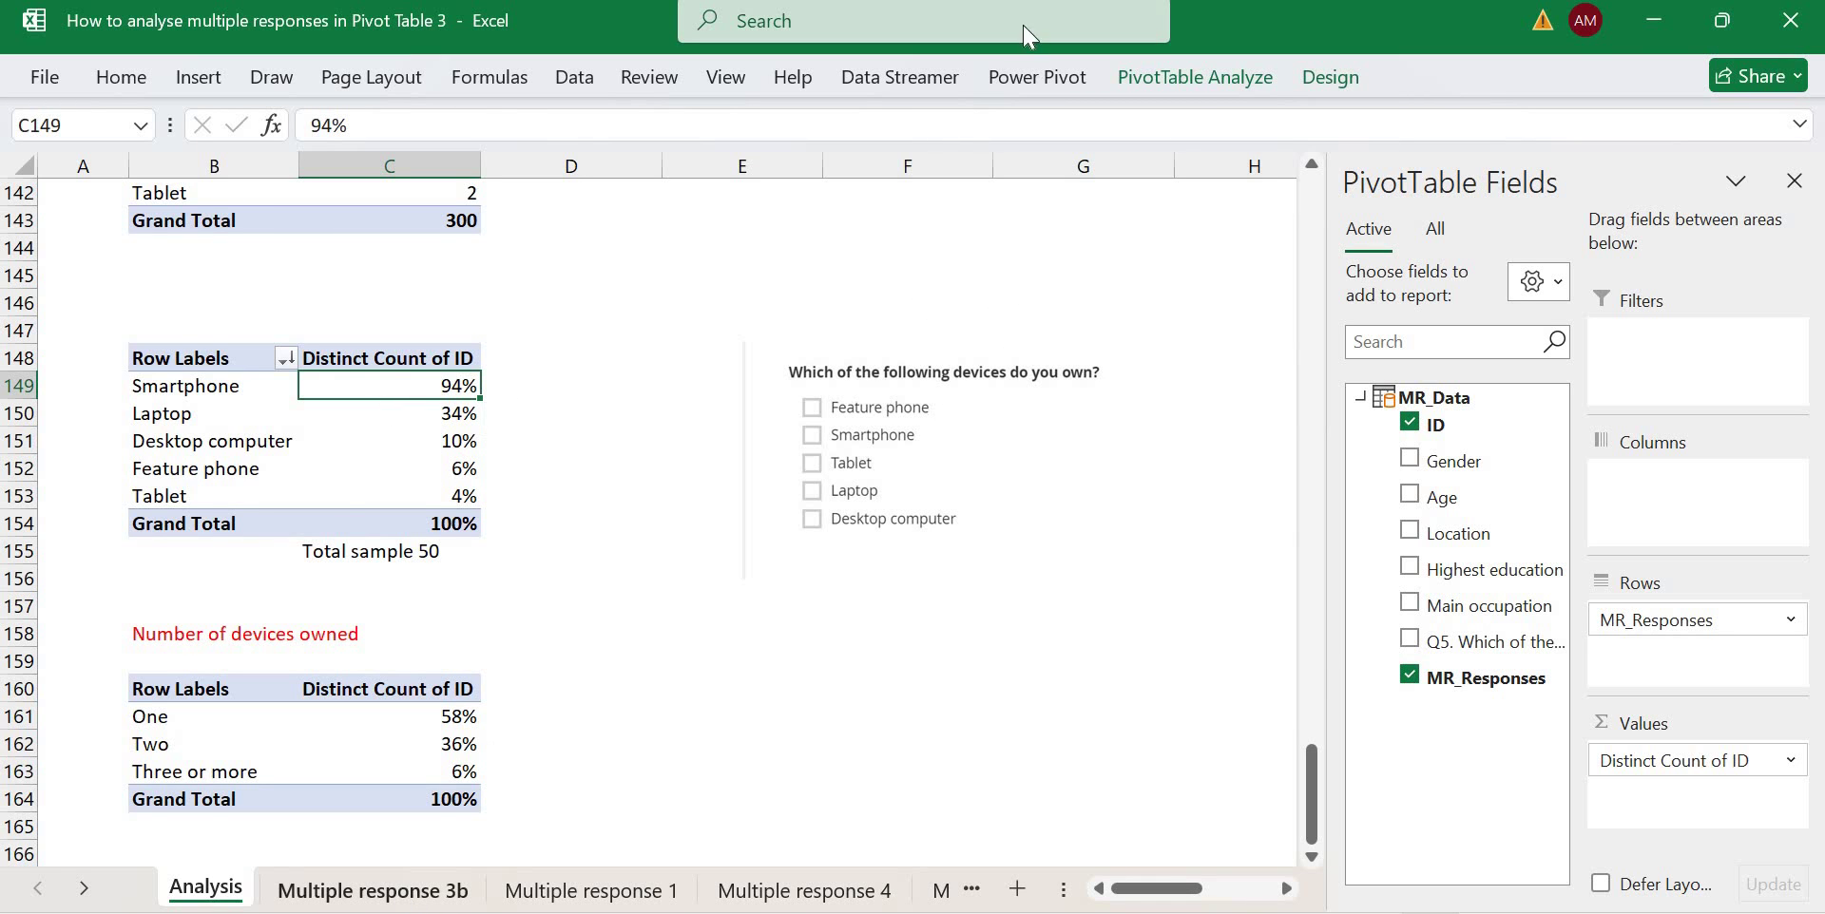
pyautogui.click(403, 893)
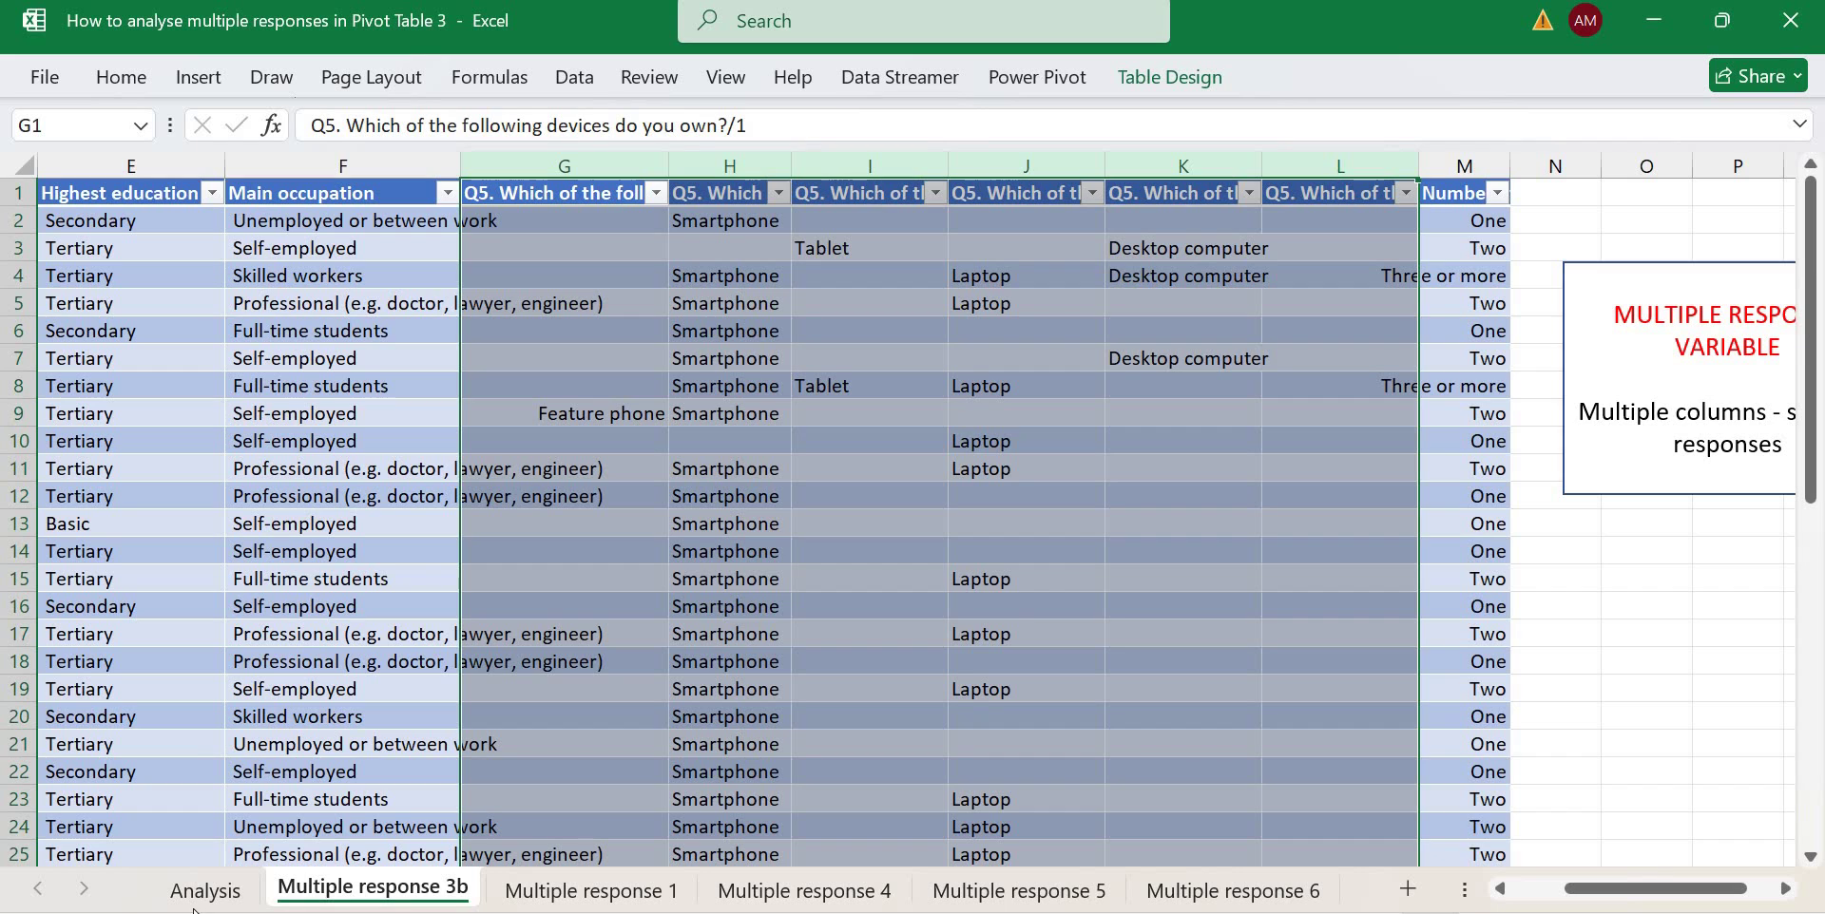
# Go back to the Analysis sheet to view the distinct-count device percentages.
pyautogui.click(202, 894)
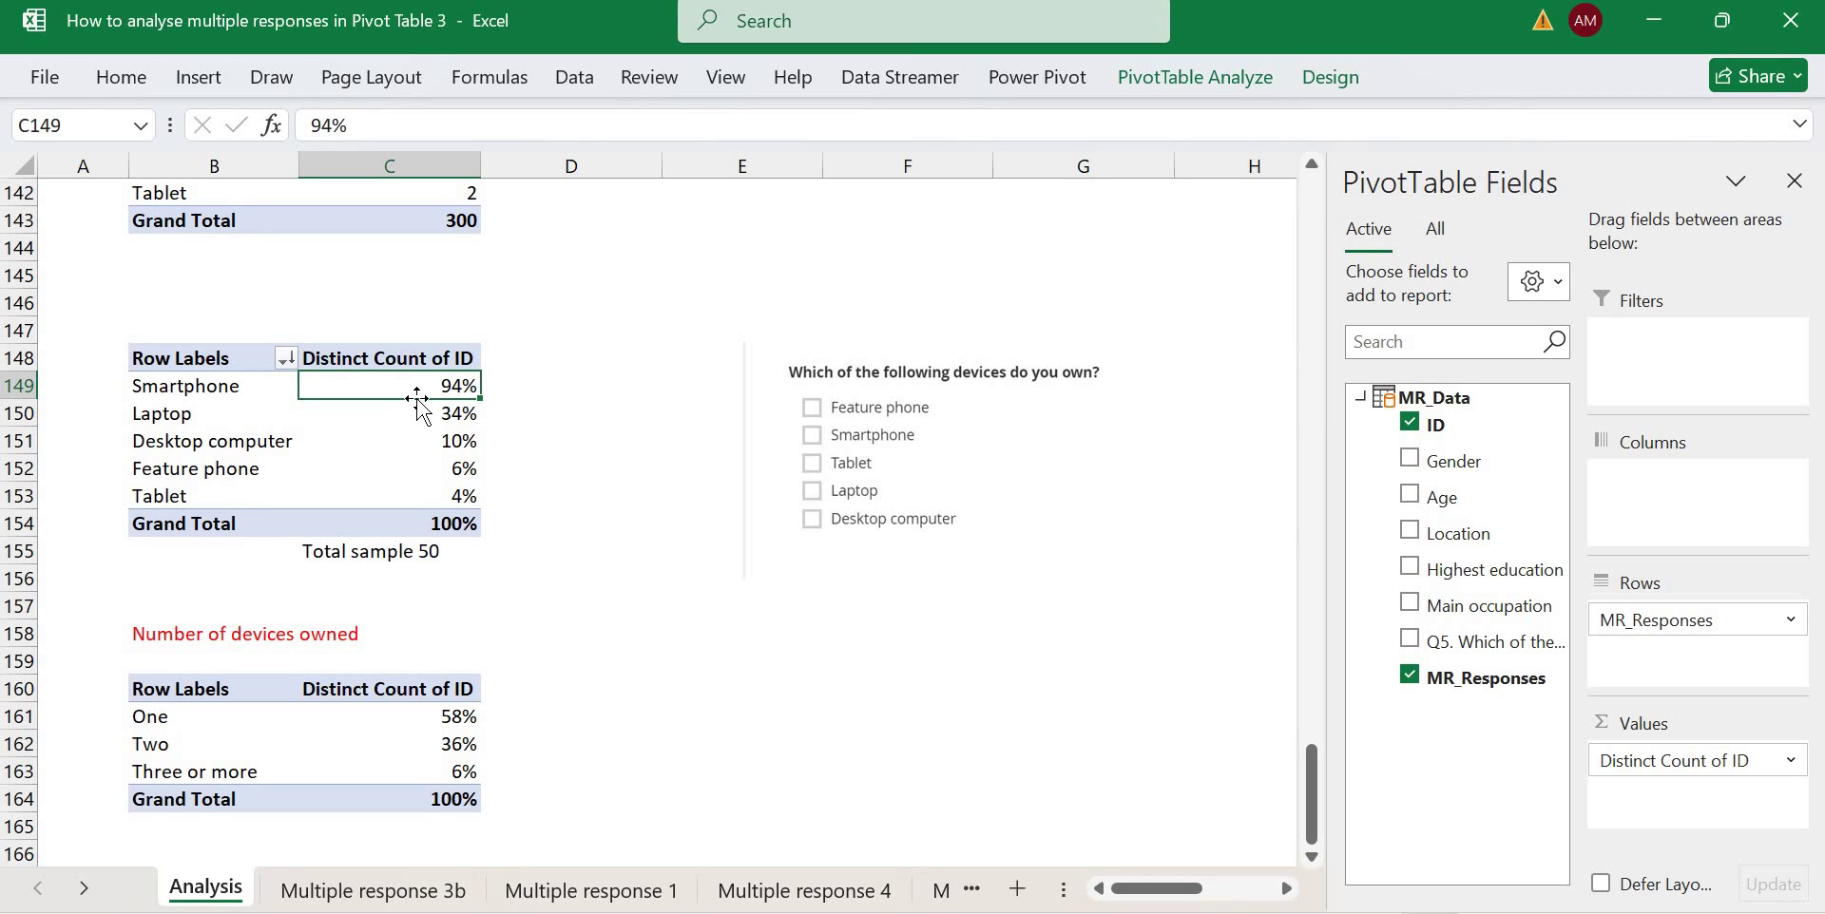
# On Multiple response 3b, select the Q5 columns G to L, then column G alone.
pyautogui.click(371, 891)
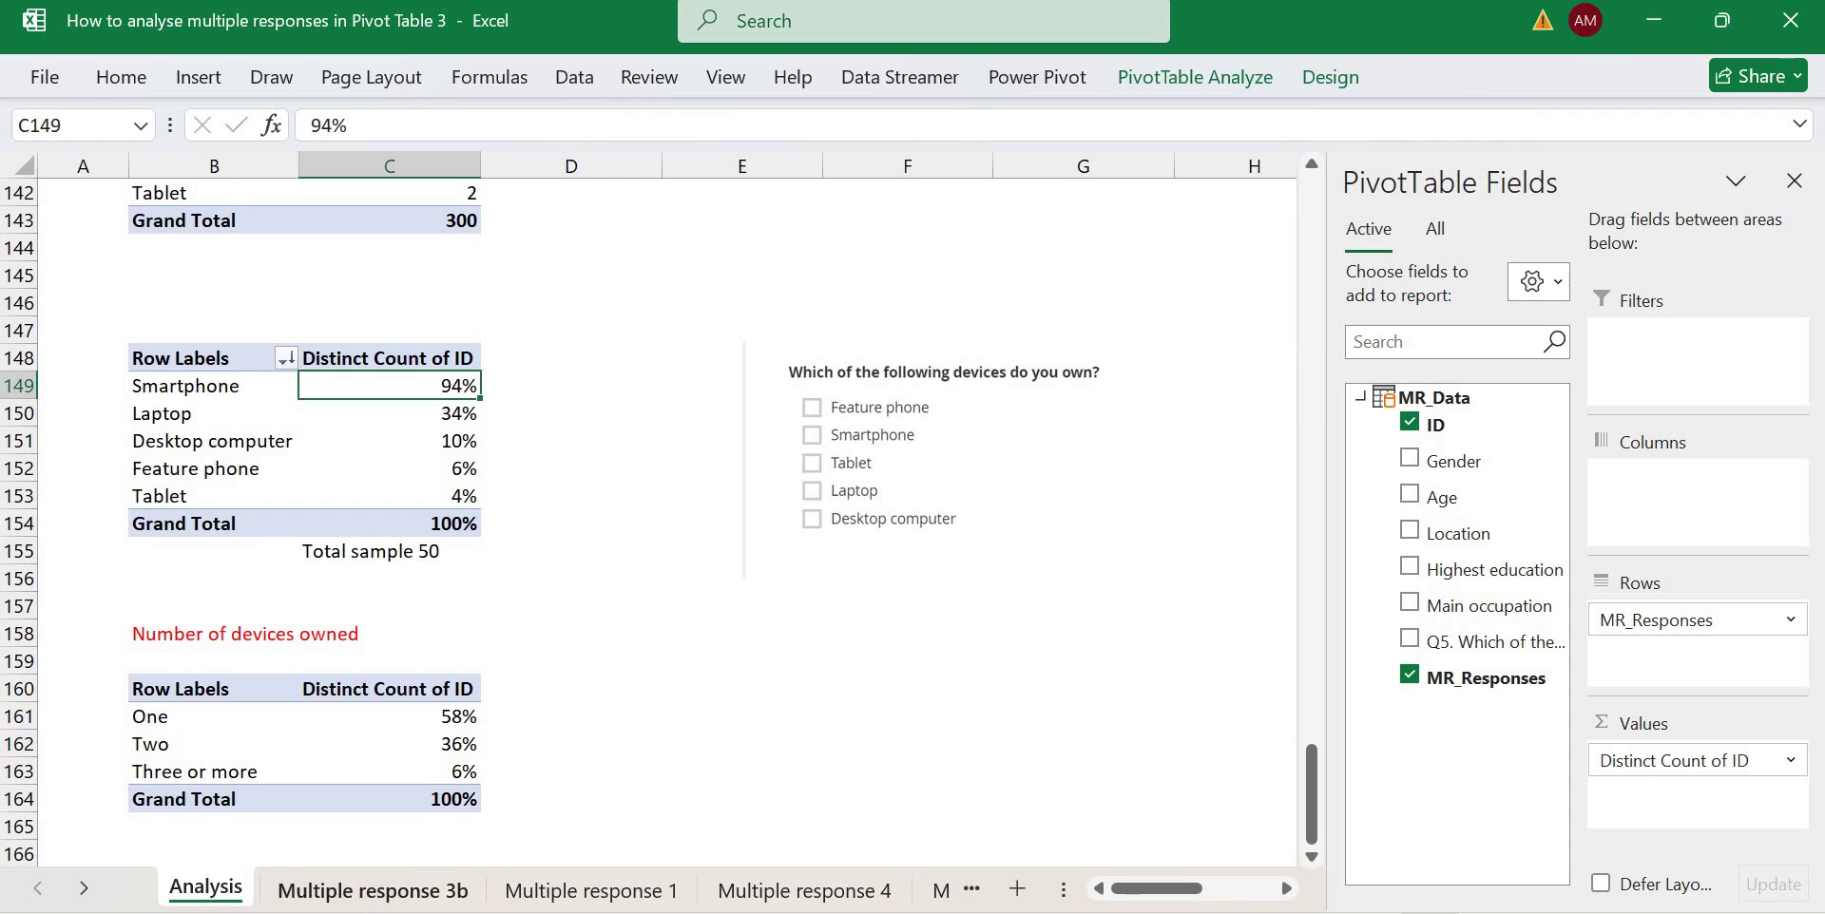
pyautogui.moveTo(523, 164); pyautogui.dragTo(951, 164)
pyautogui.moveTo(1339, 181); pyautogui.dragTo(1311, 164)
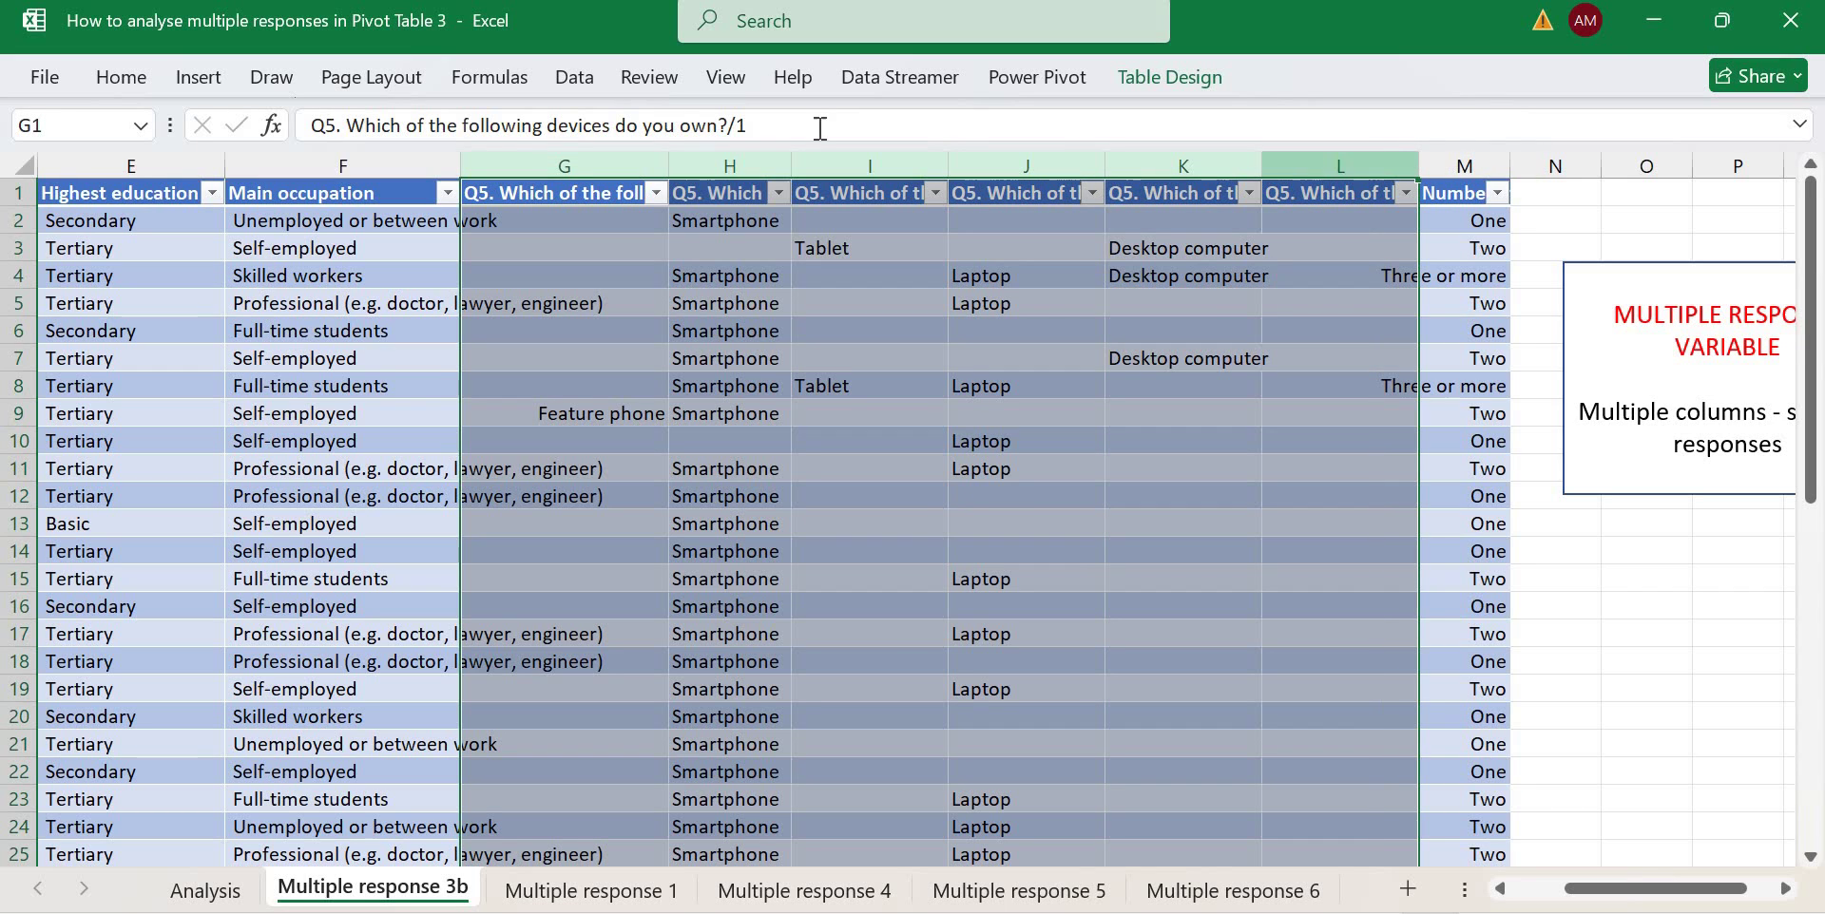
pyautogui.click(547, 161)
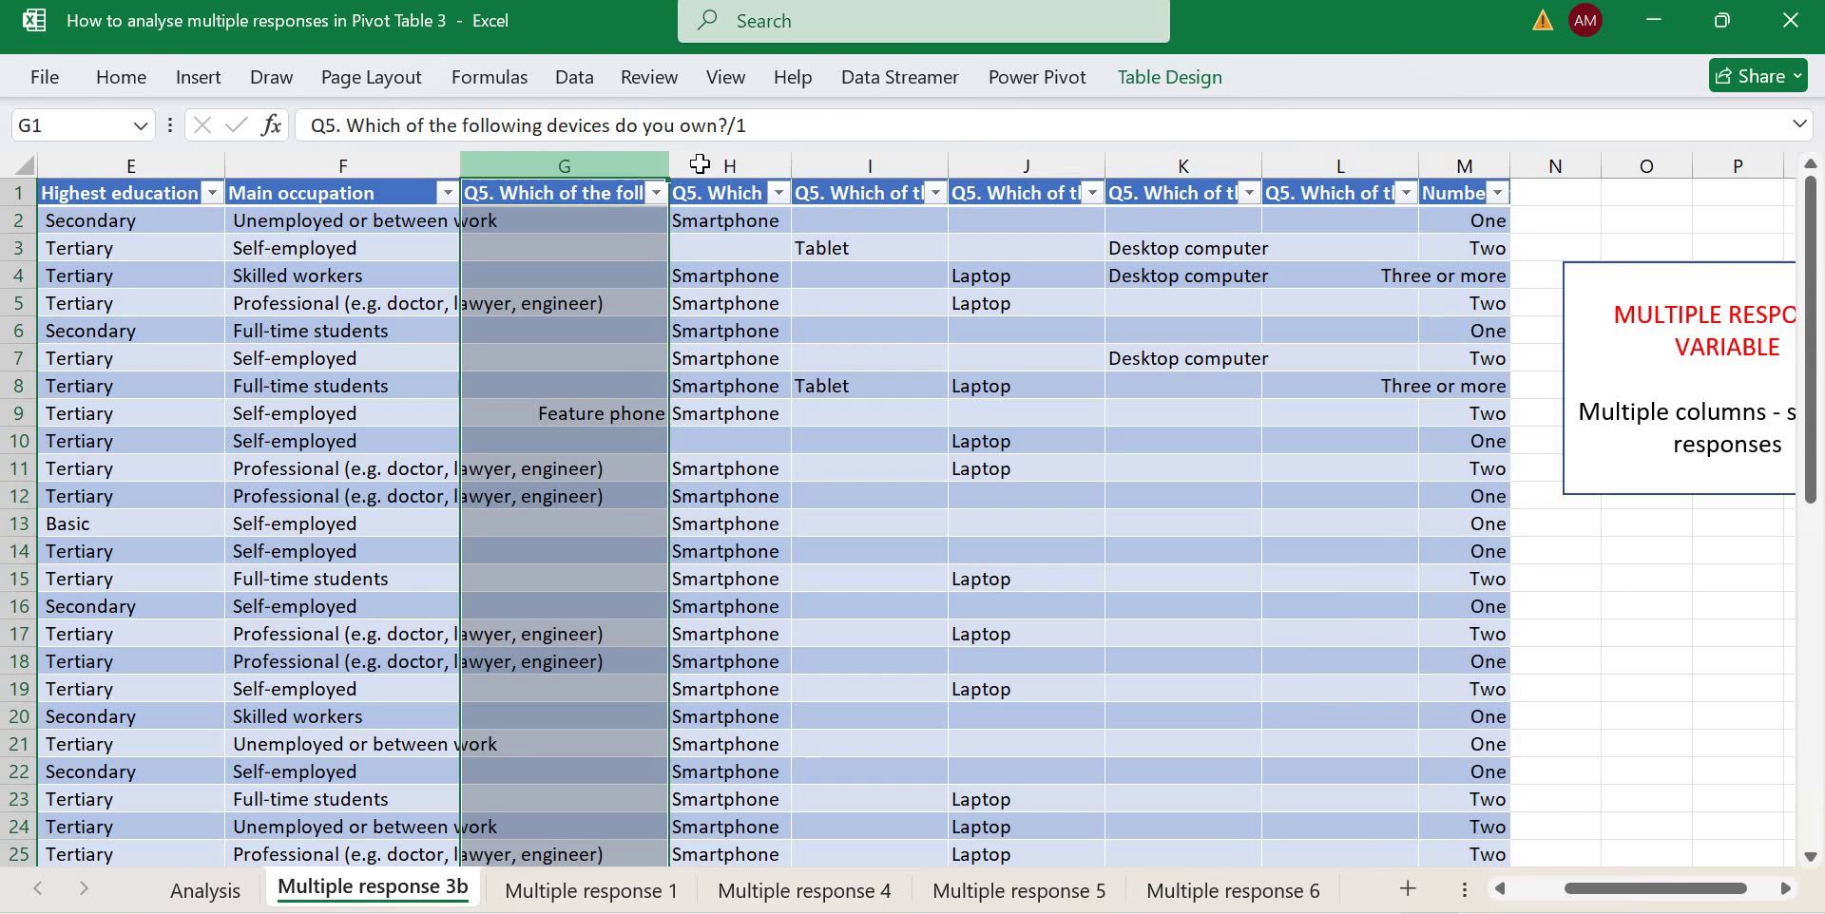
pyautogui.press('Right')
# Delete the Number of devices column M.
pyautogui.click(1468, 163)
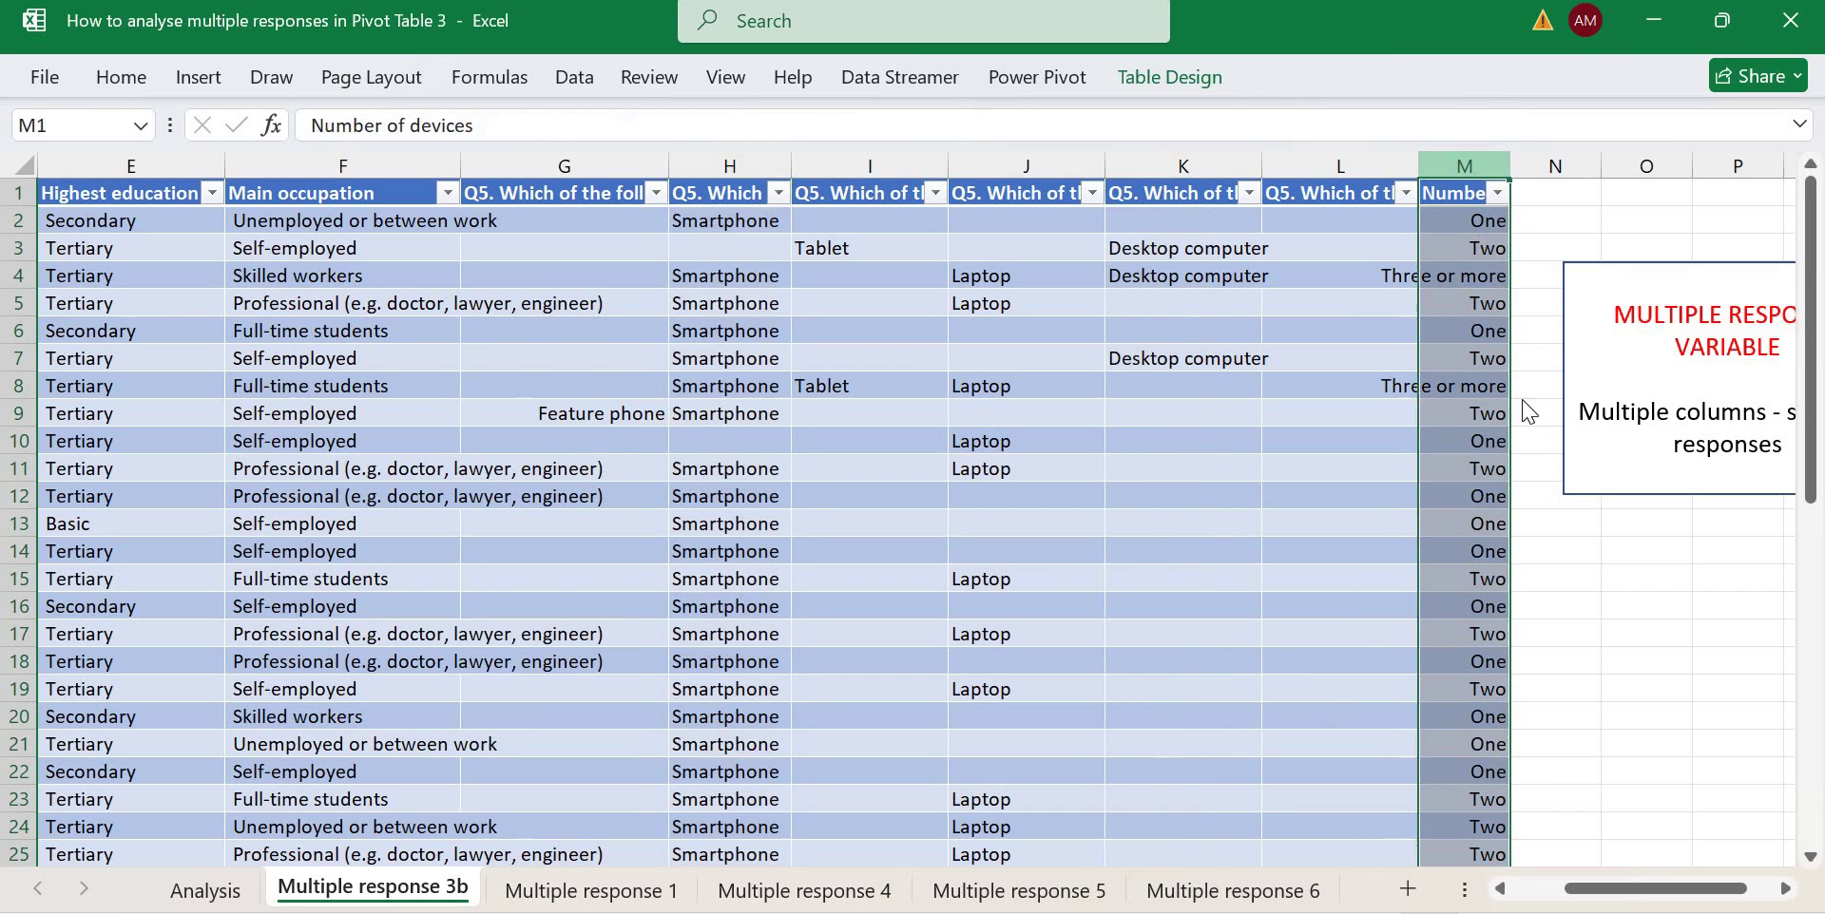
pyautogui.rightClick(1472, 162)
pyautogui.click(1545, 480)
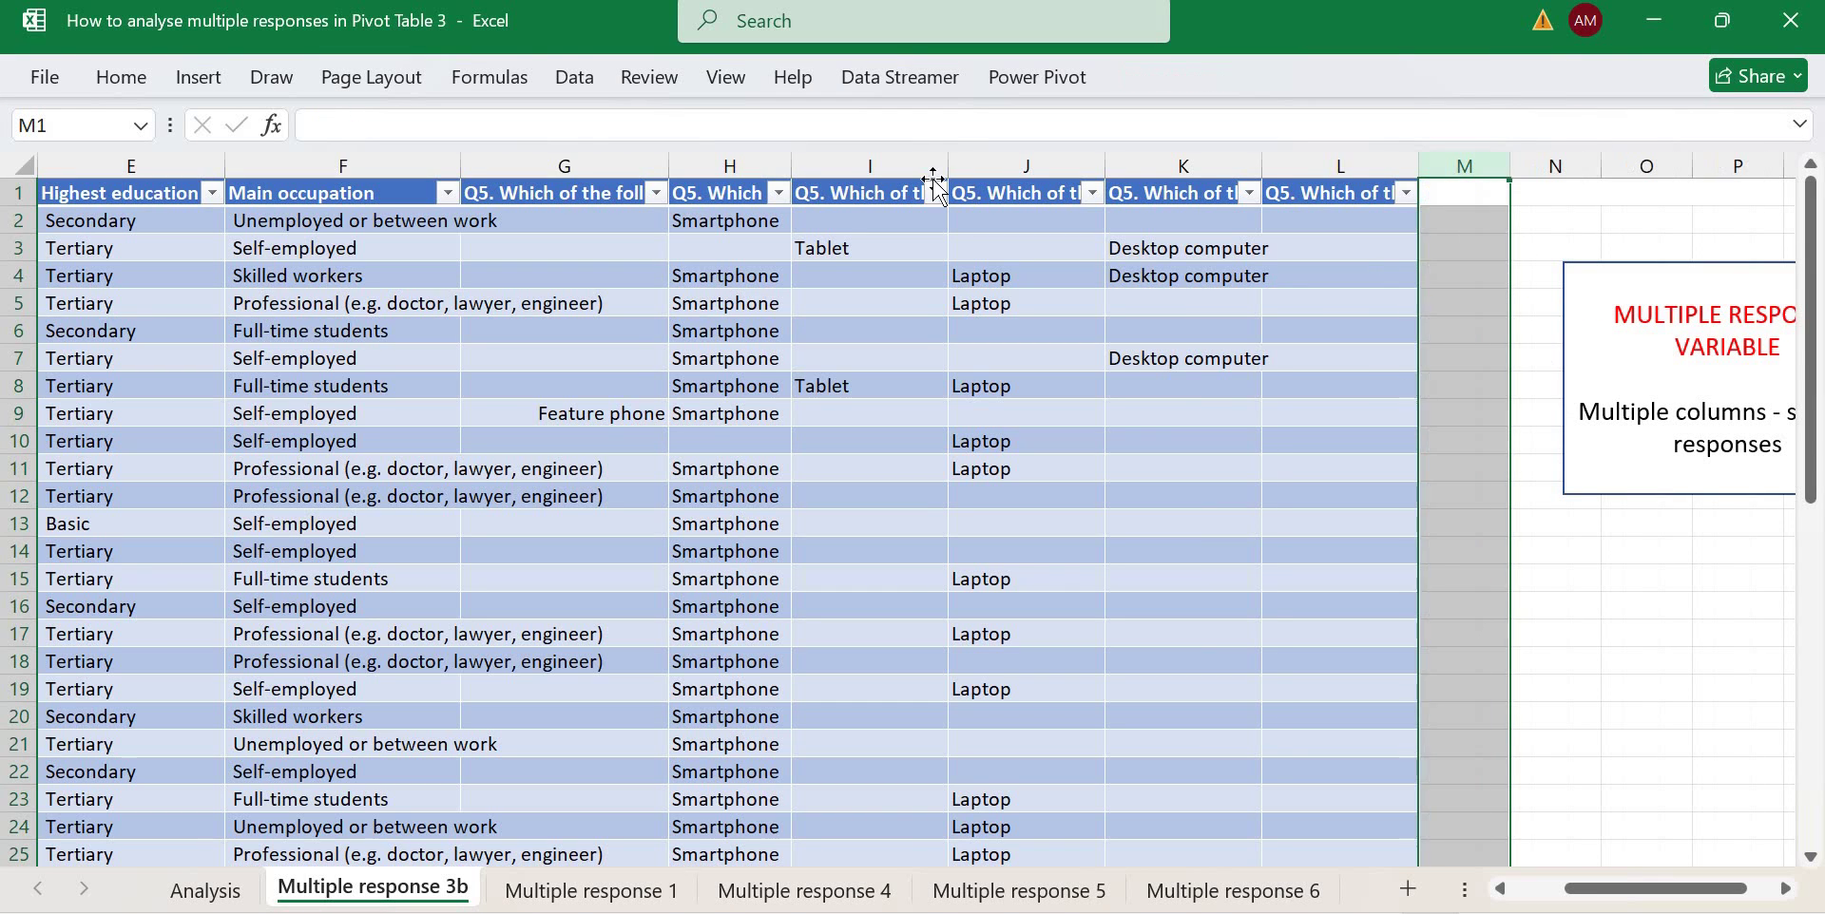
# Select the six Q5 device columns G through L.
pyautogui.click(860, 181)
pyautogui.click(713, 226)
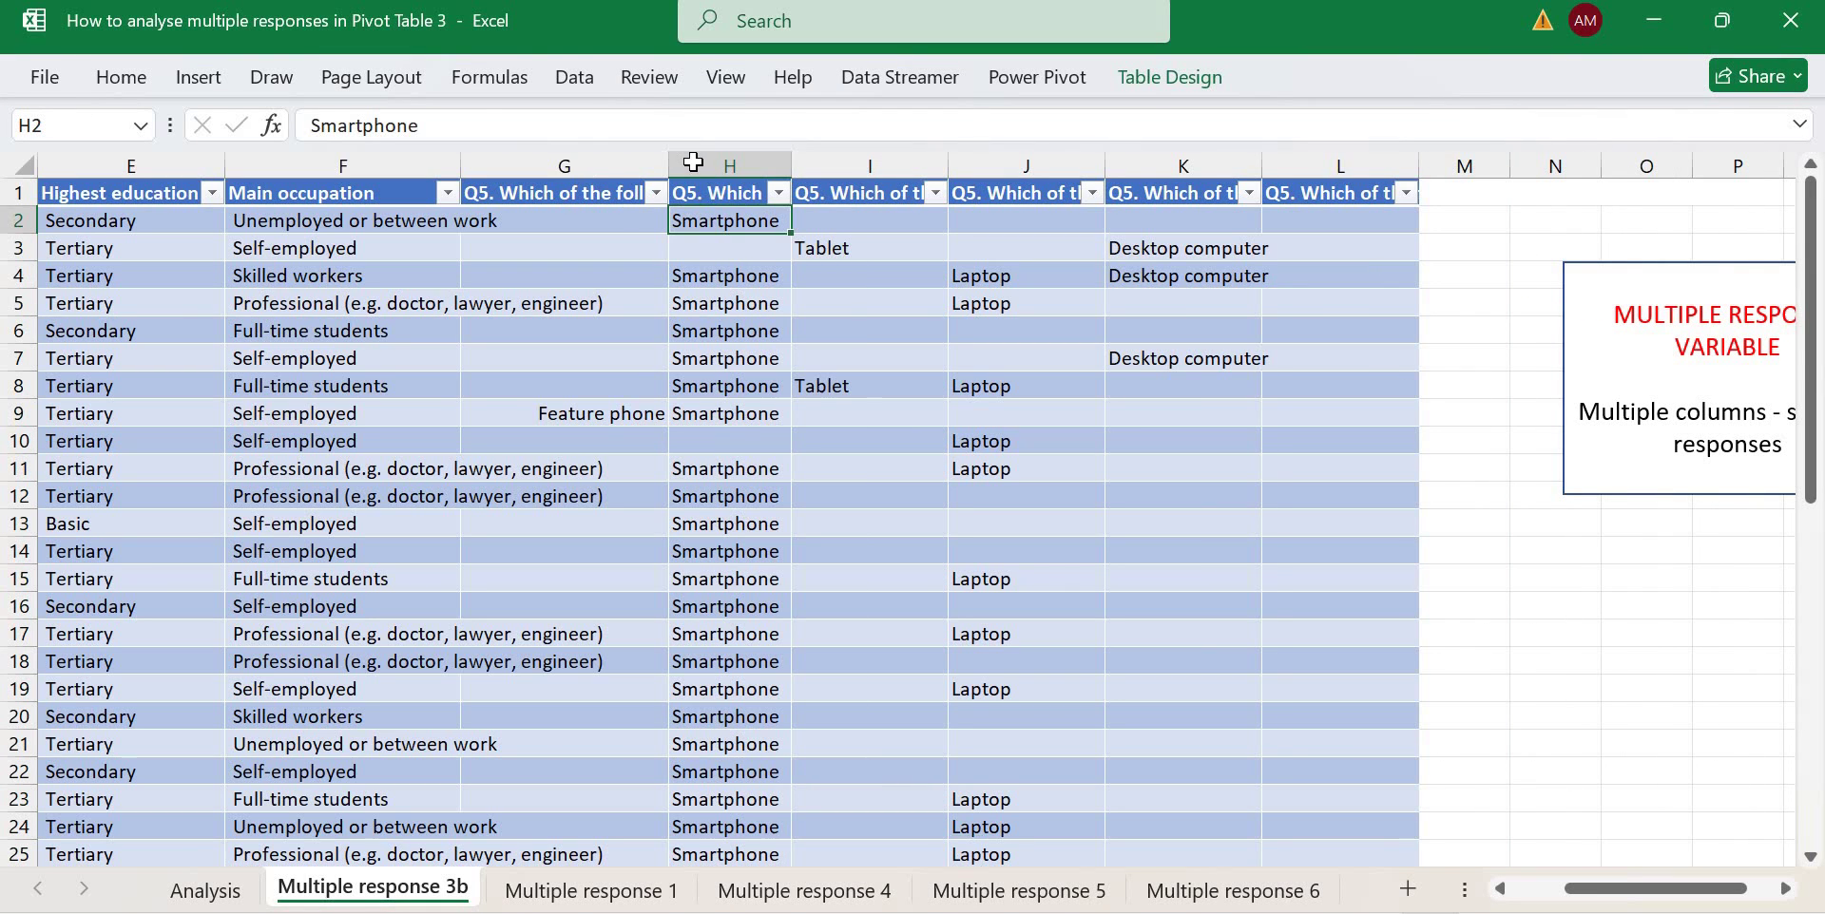
pyautogui.click(621, 163)
pyautogui.moveTo(621, 163); pyautogui.dragTo(560, 161)
pyautogui.moveTo(560, 162); pyautogui.dragTo(1339, 167)
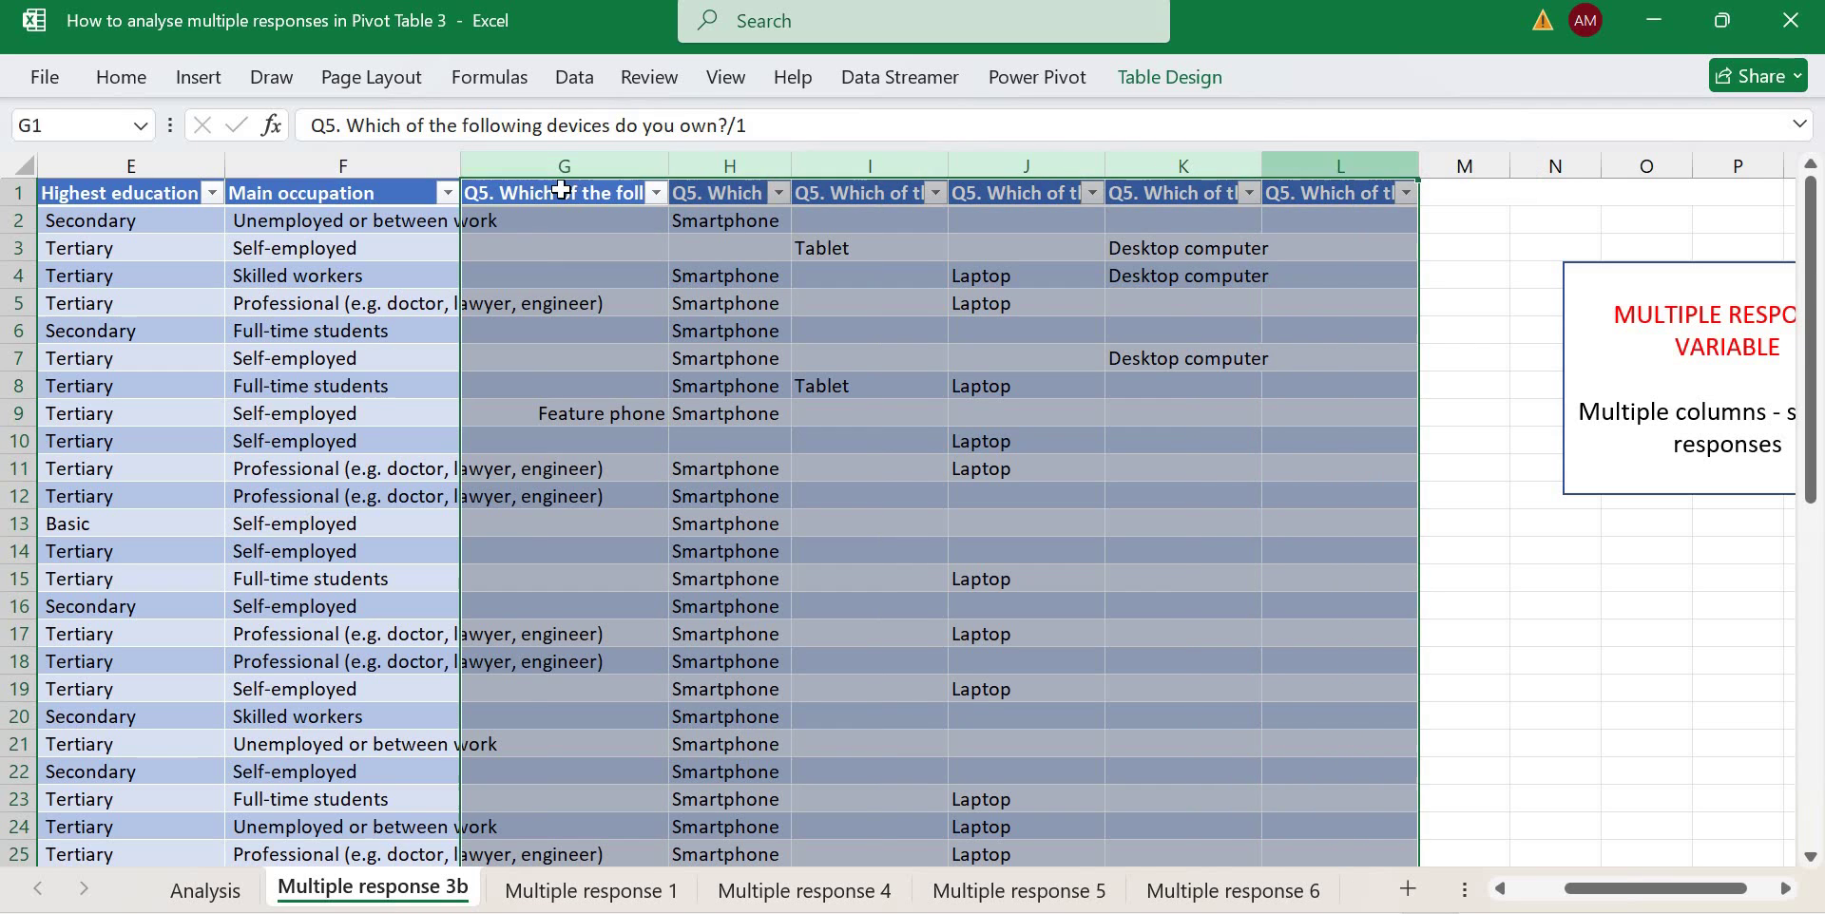
pyautogui.click(1339, 166)
pyautogui.click(591, 169)
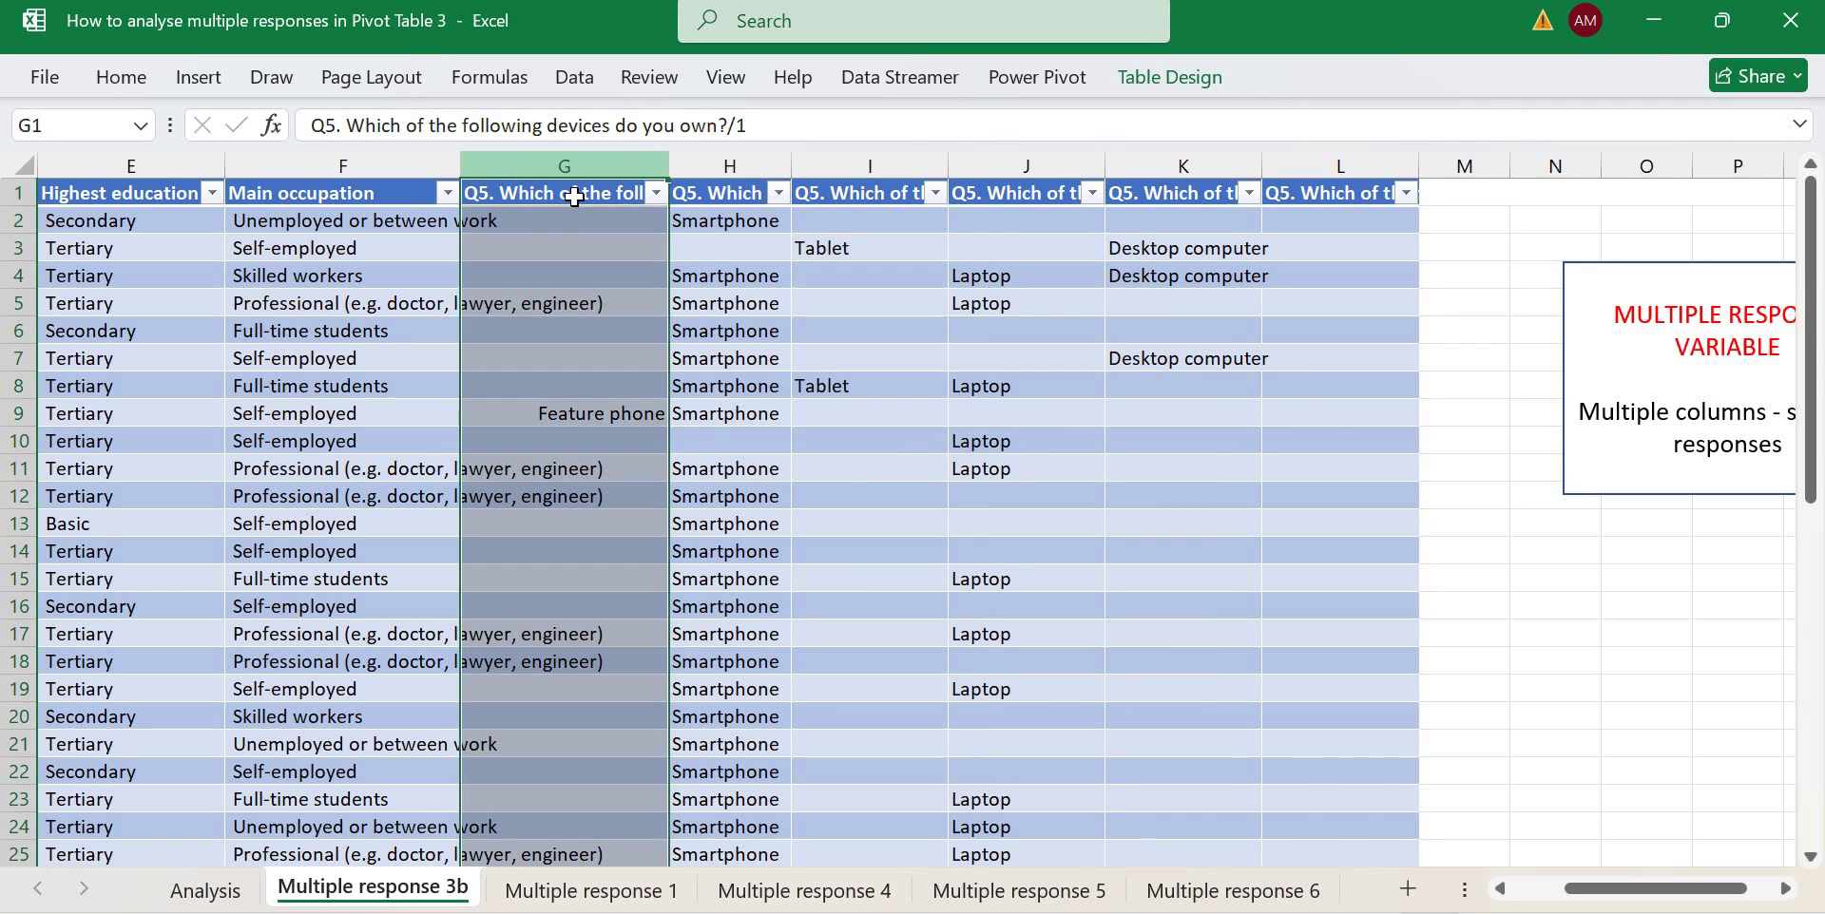
pyautogui.click(597, 193)
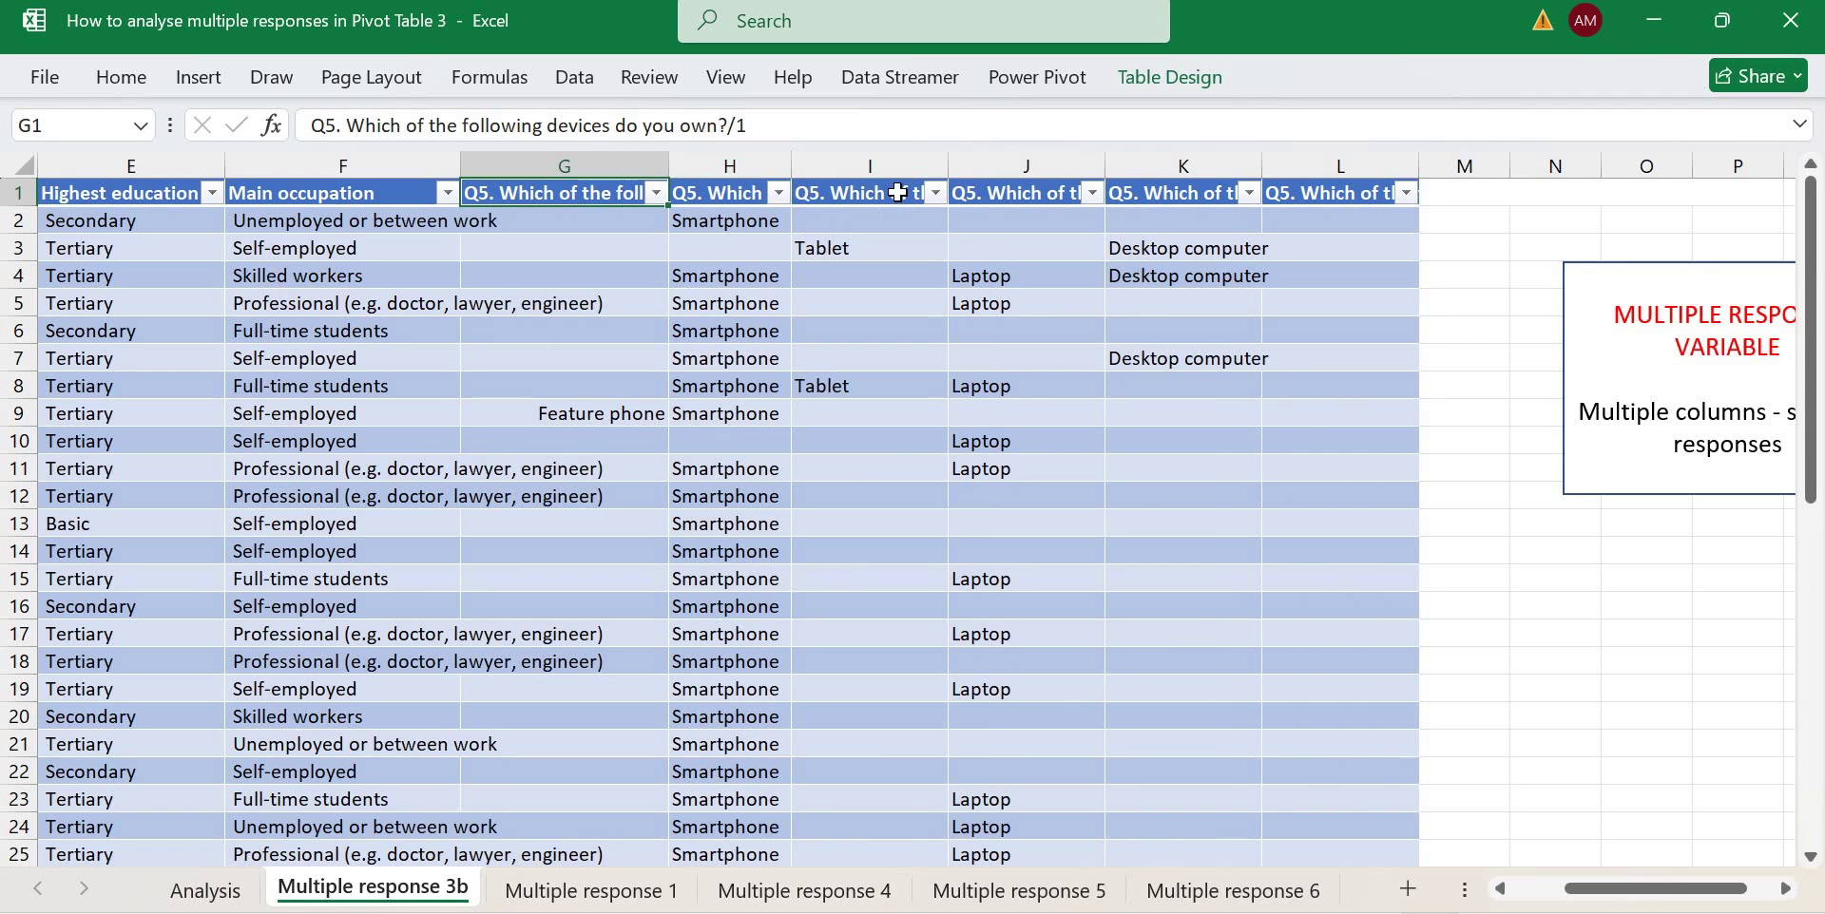
pyautogui.click(689, 236)
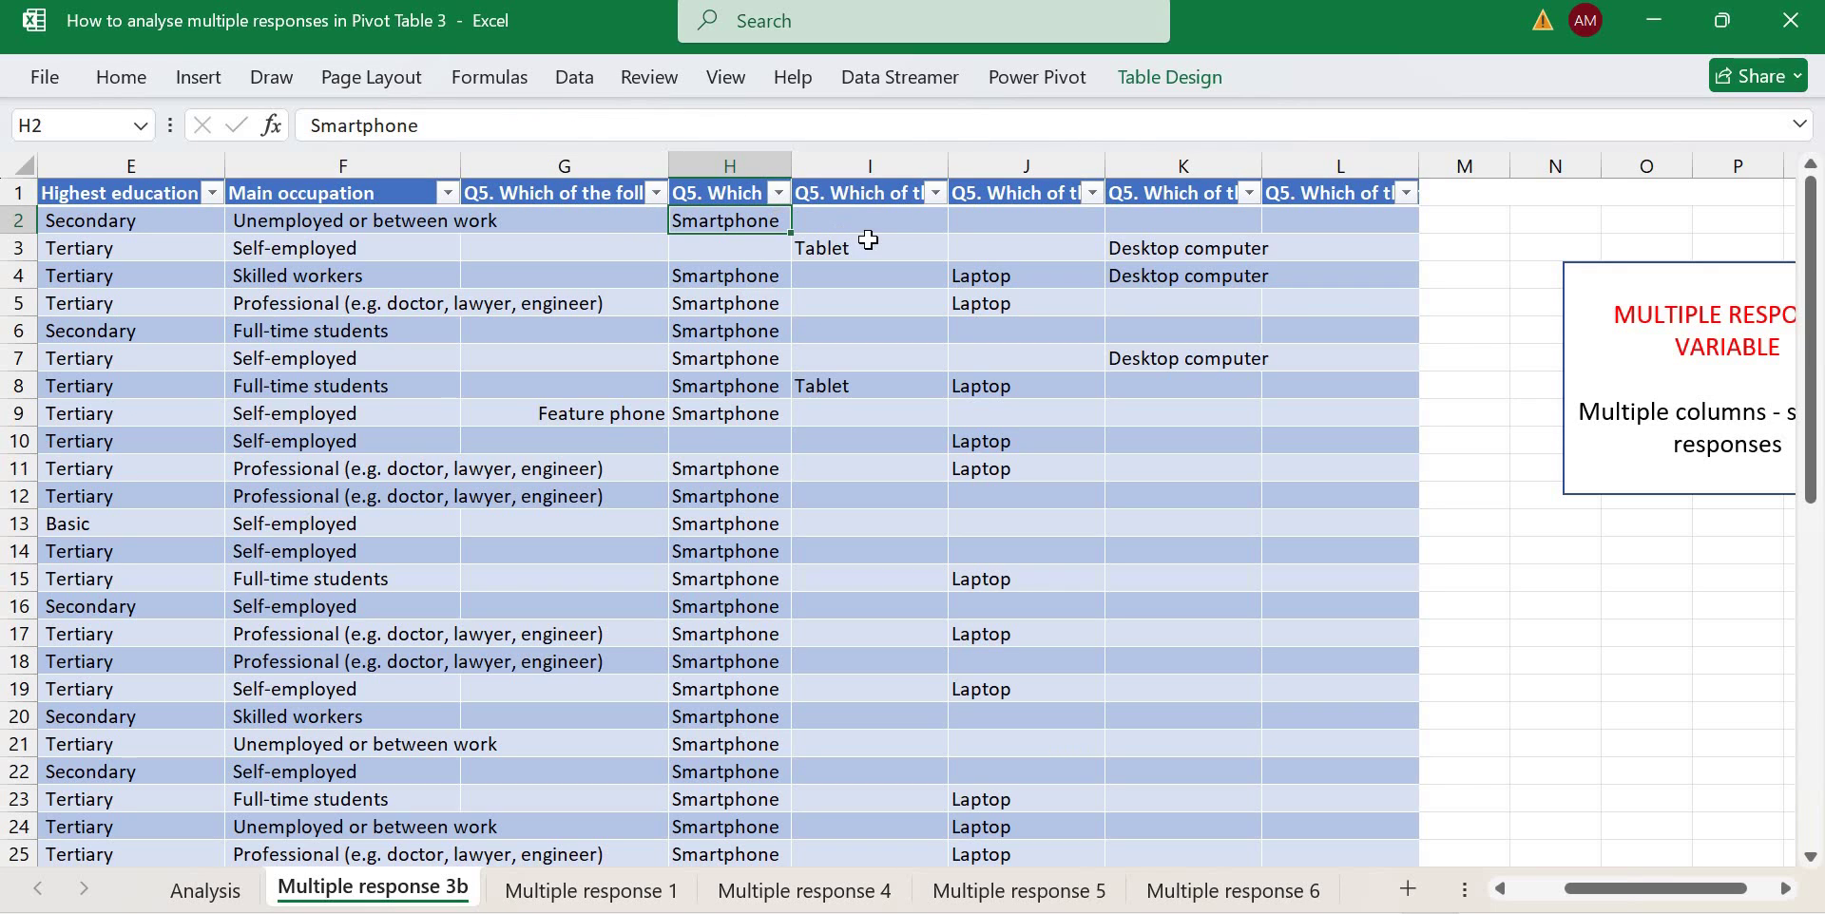
pyautogui.click(941, 246)
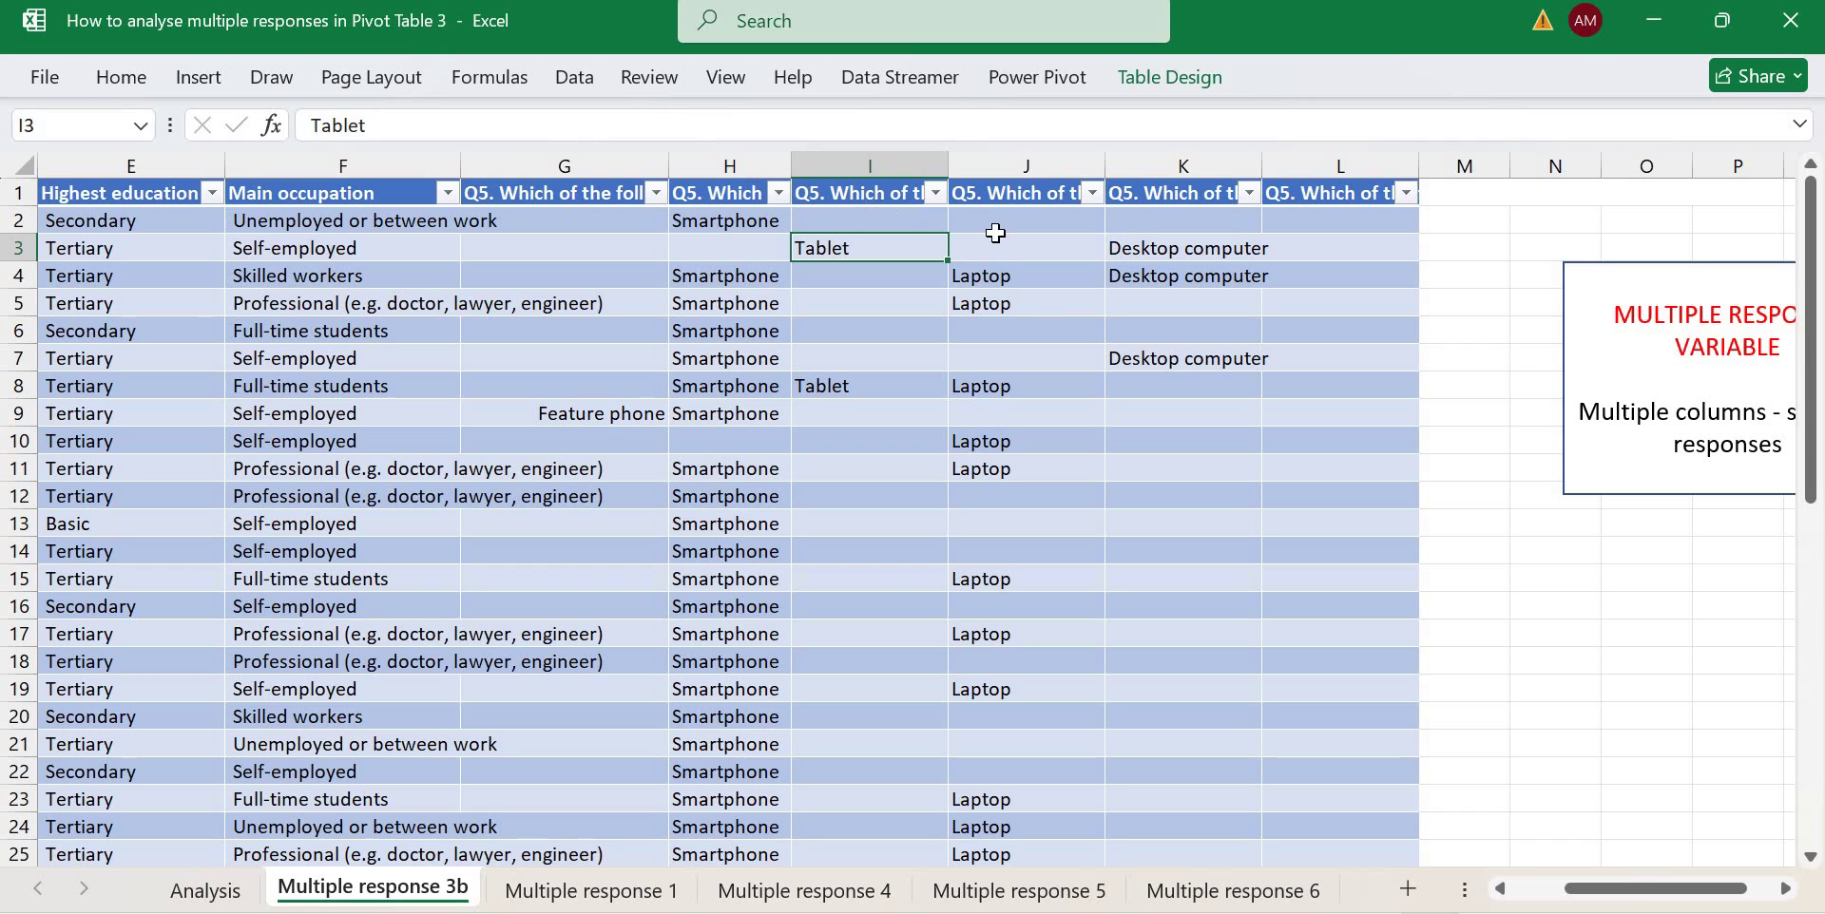
pyautogui.click(995, 233)
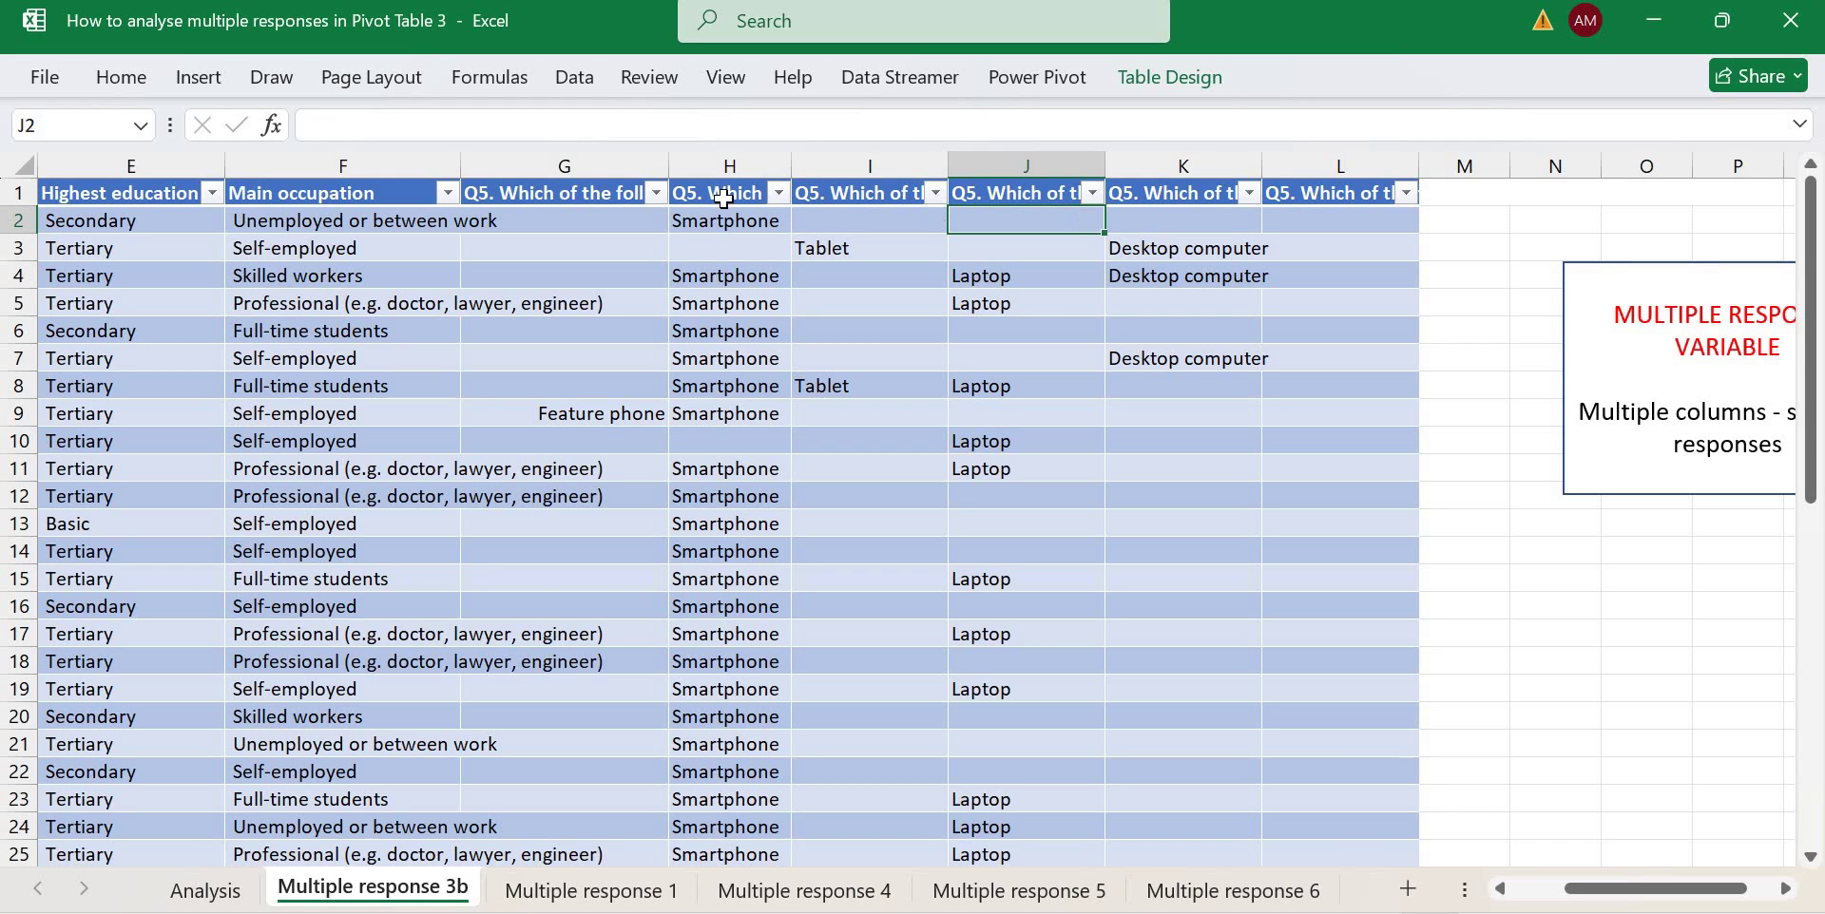
pyautogui.click(576, 192)
pyautogui.click(538, 228)
pyautogui.press('Left')
pyautogui.press('Left')
pyautogui.press('Left')
pyautogui.press('Left')
pyautogui.press('Left')
pyautogui.press('Left')
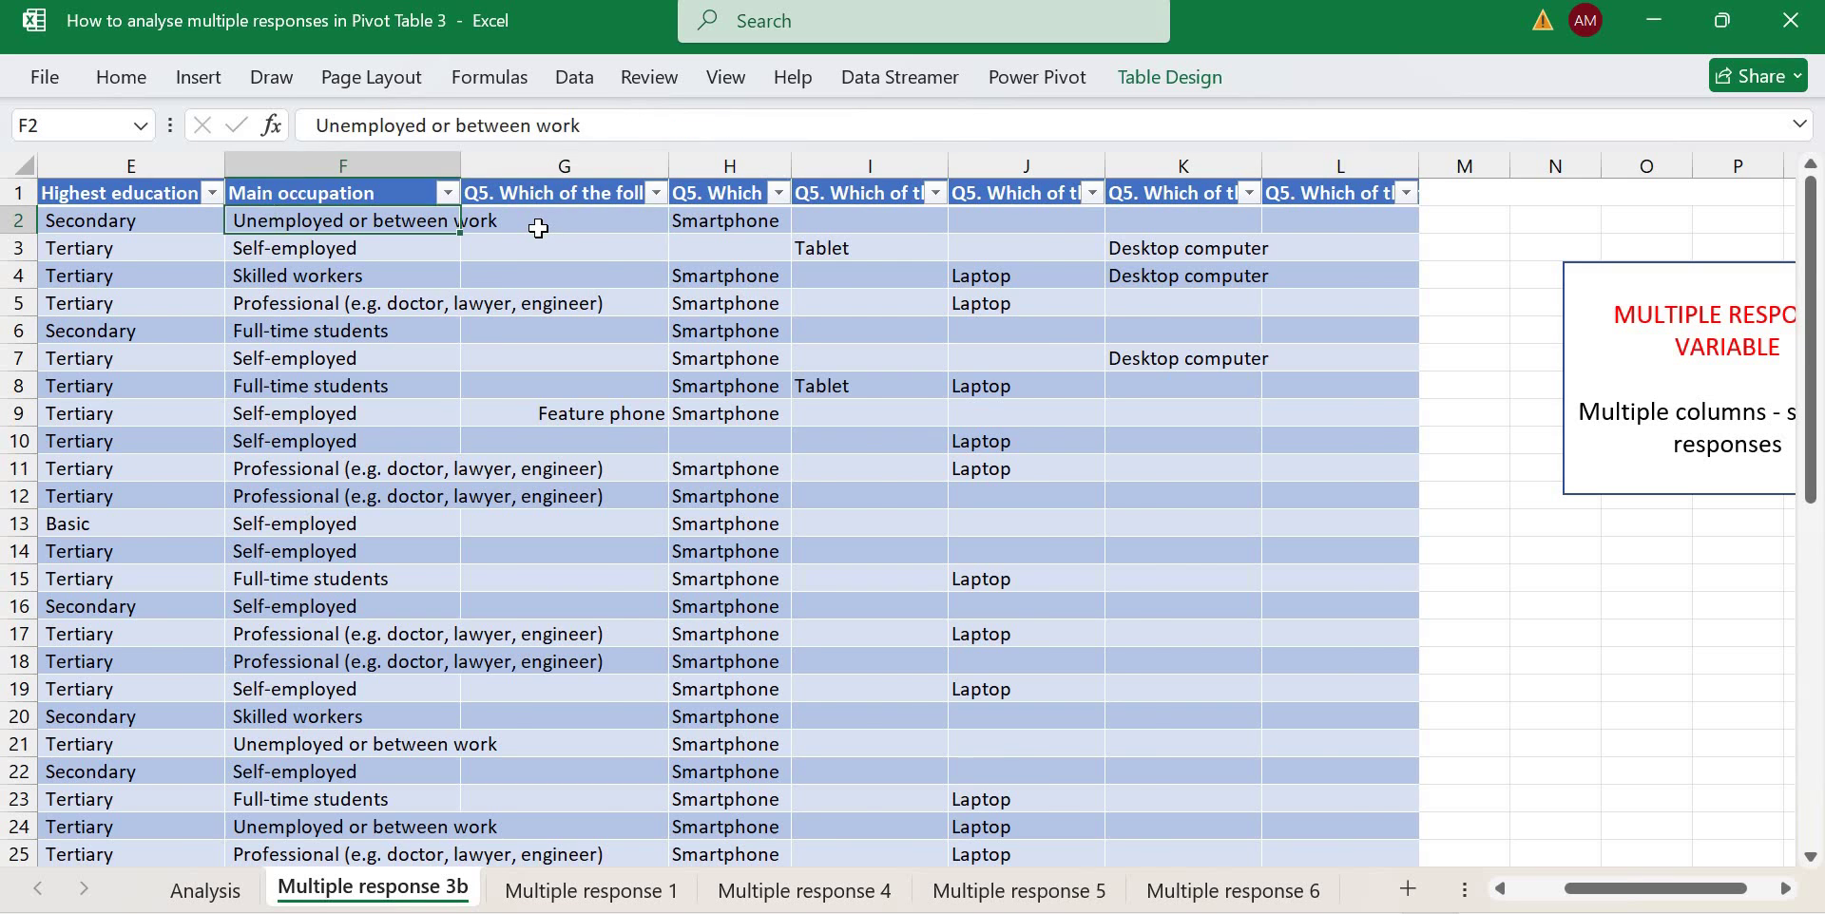
pyautogui.press('Right')
pyautogui.press('Right')
pyautogui.press('Right')
pyautogui.press('Right')
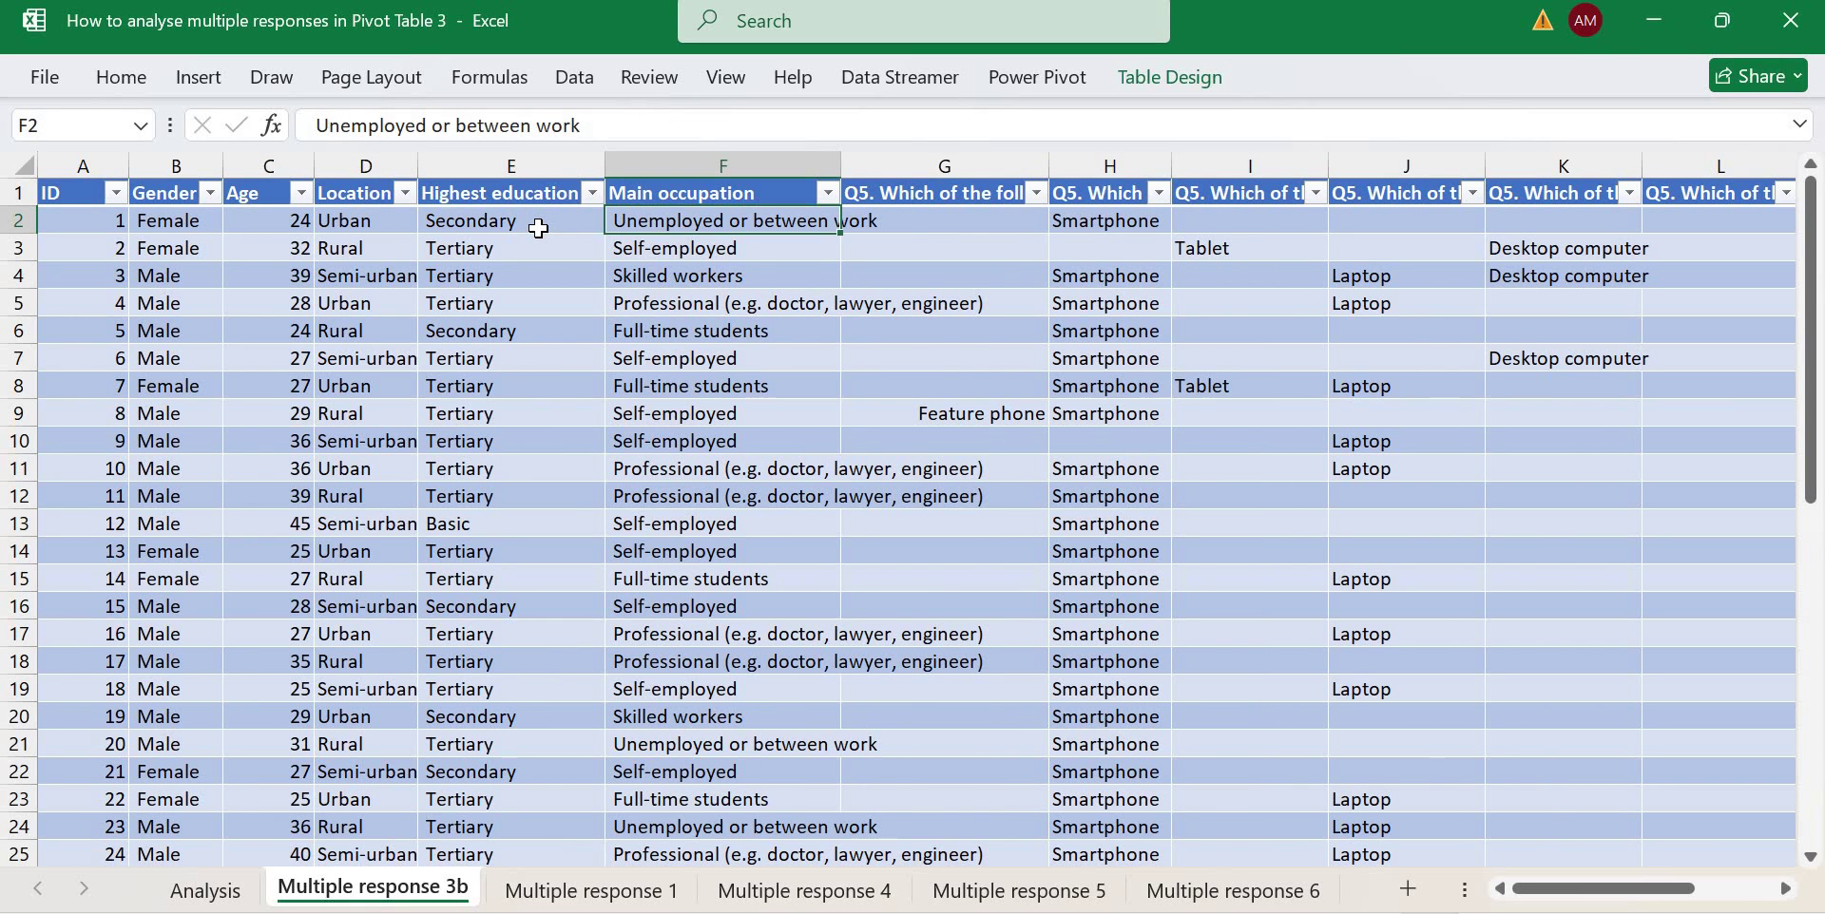
pyautogui.press('Right')
pyautogui.press('Right')
pyautogui.press('Right')
pyautogui.press('Right')
pyautogui.press('Right')
pyautogui.press('Right')
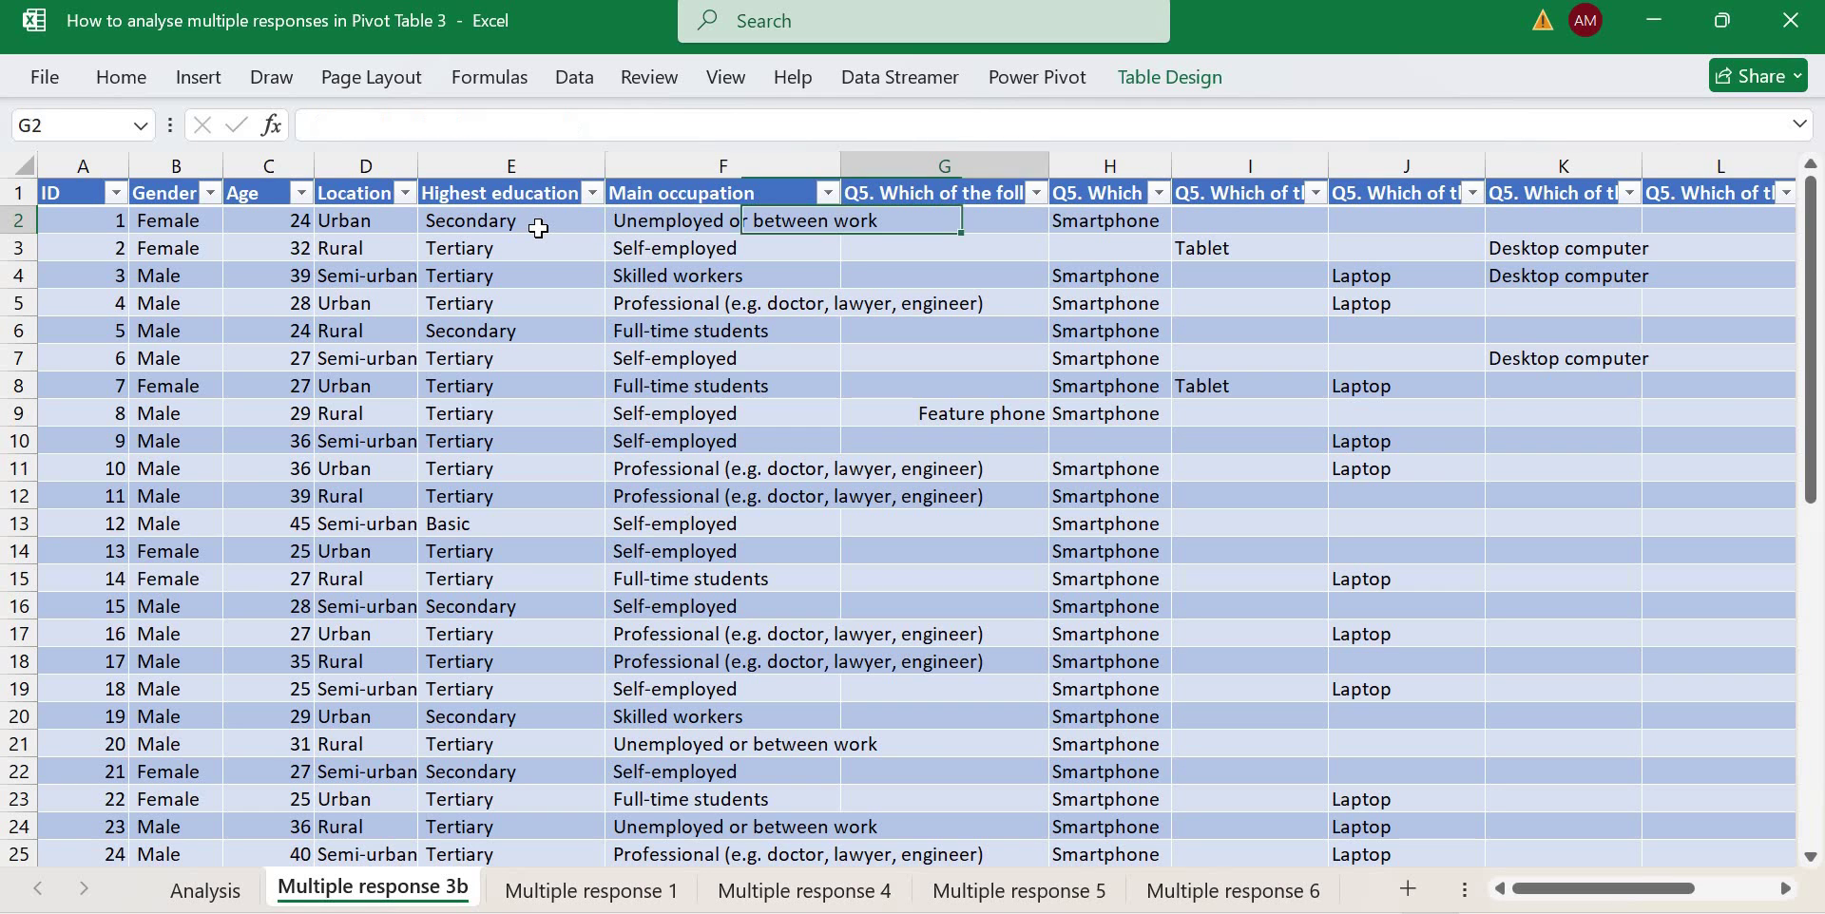
pyautogui.press('Right')
pyautogui.press('Right')
pyautogui.press('Right')
pyautogui.press('Right')
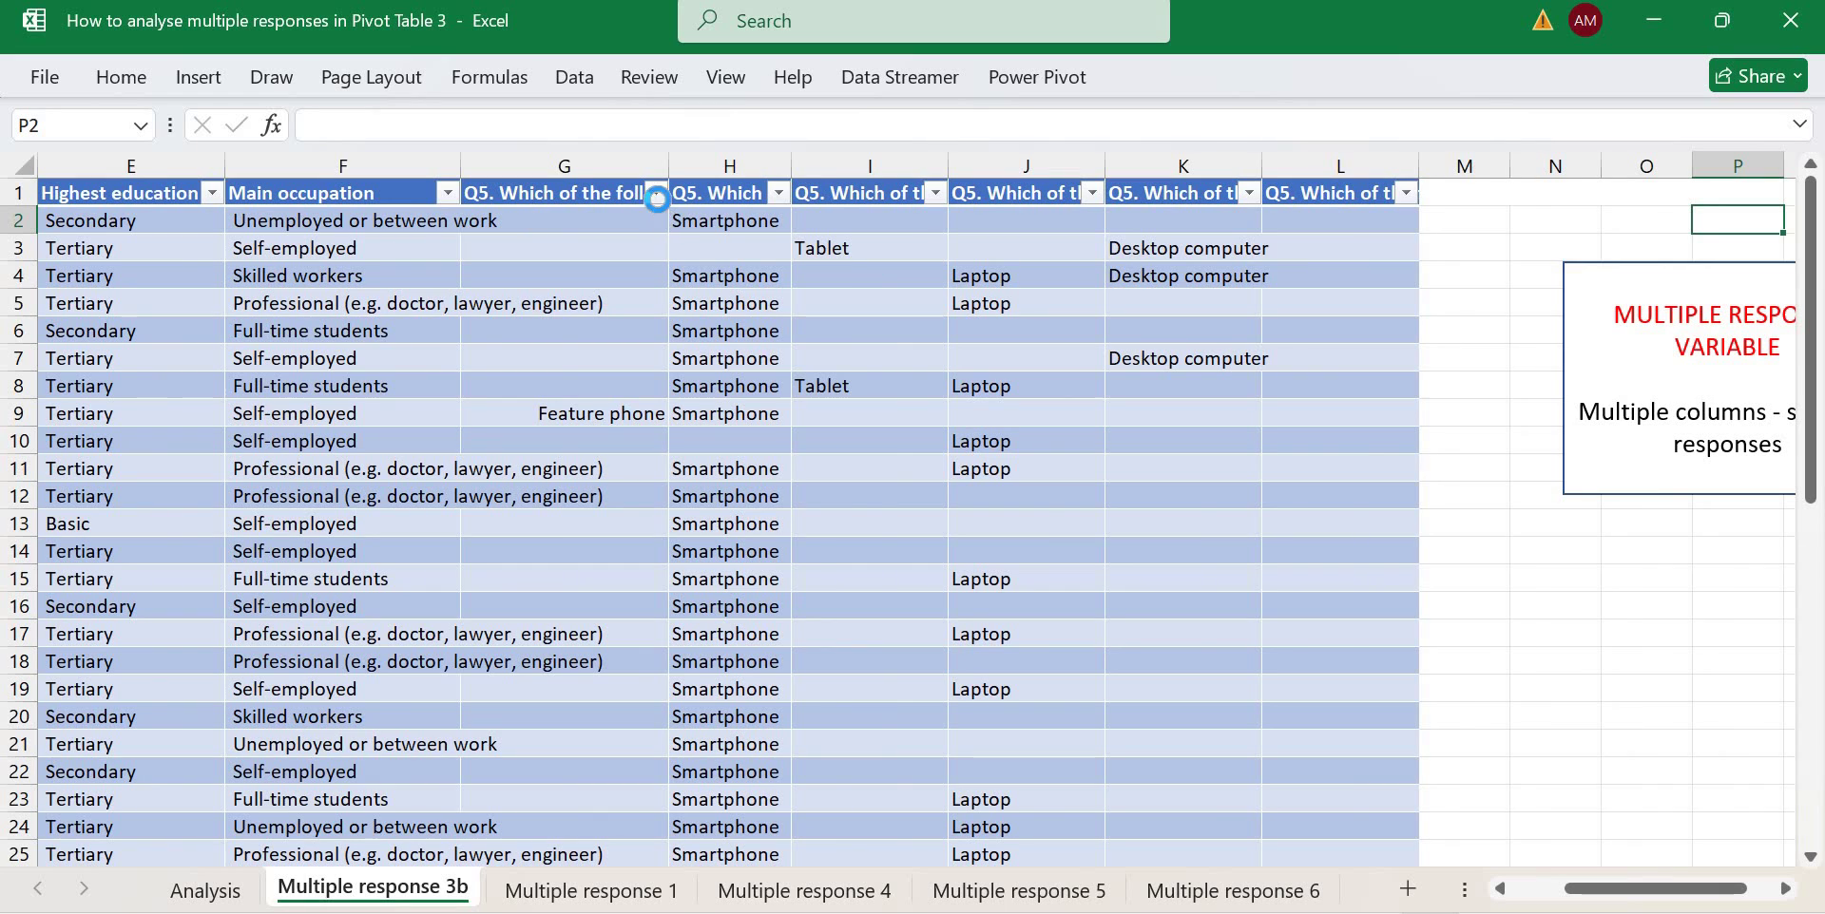
pyautogui.click(656, 194)
pyautogui.click(716, 200)
pyautogui.click(716, 199)
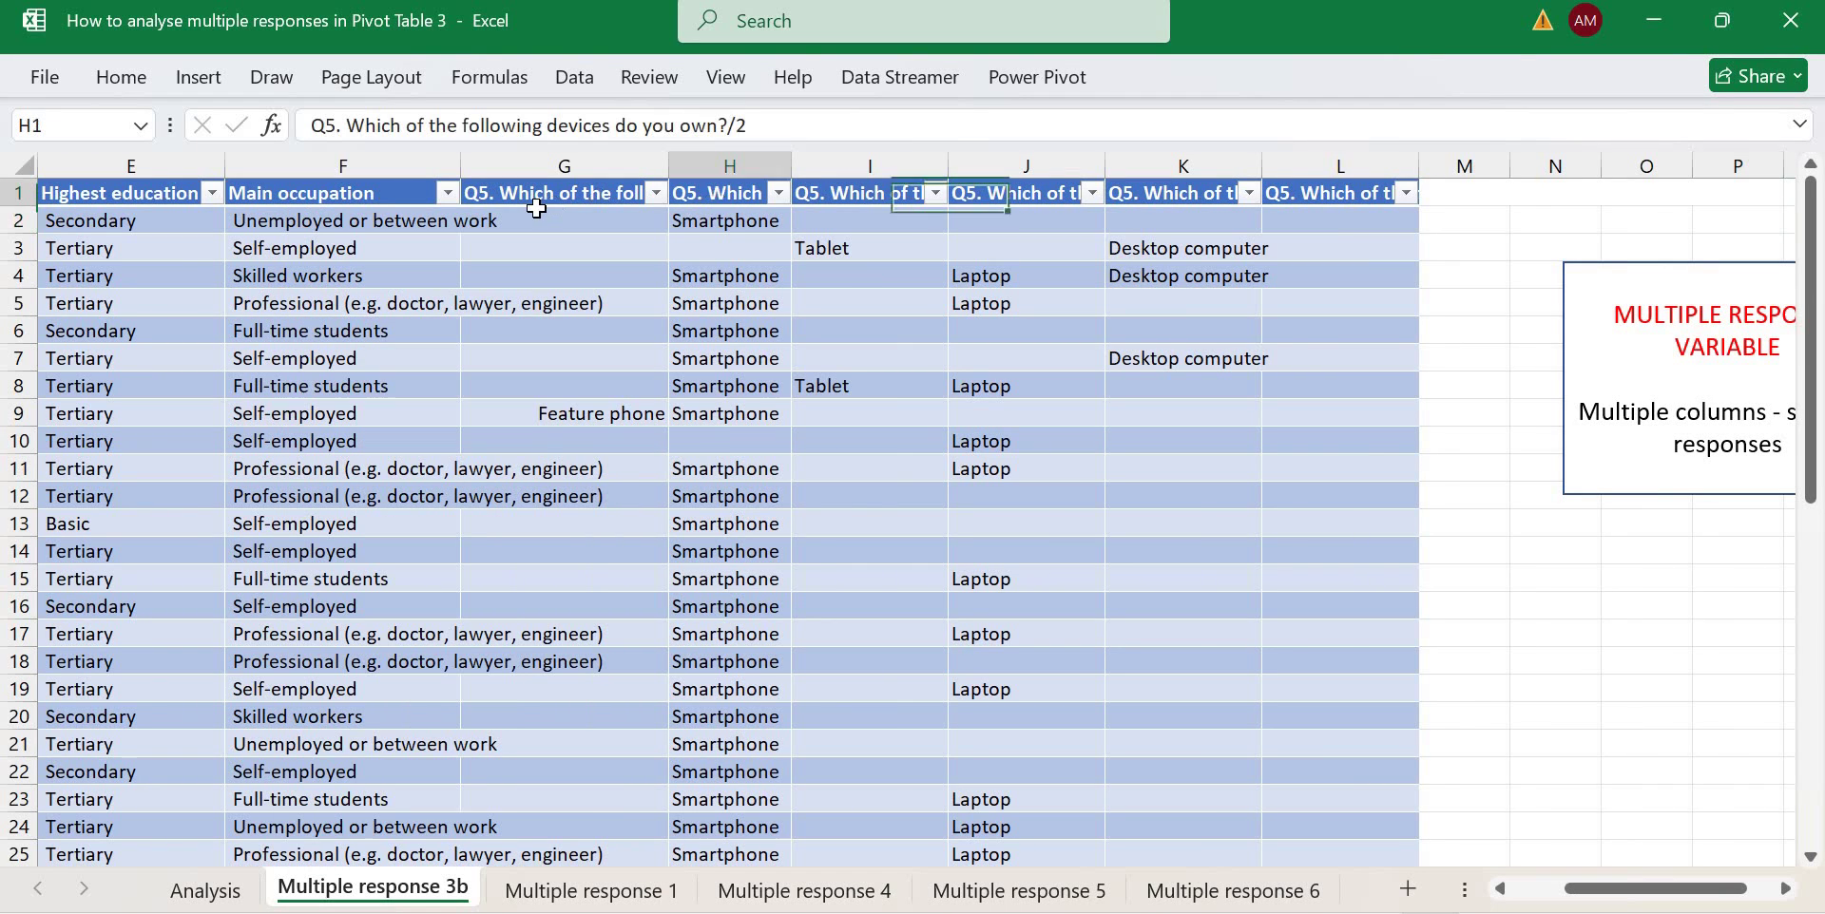
pyautogui.click(623, 220)
pyautogui.press('Right')
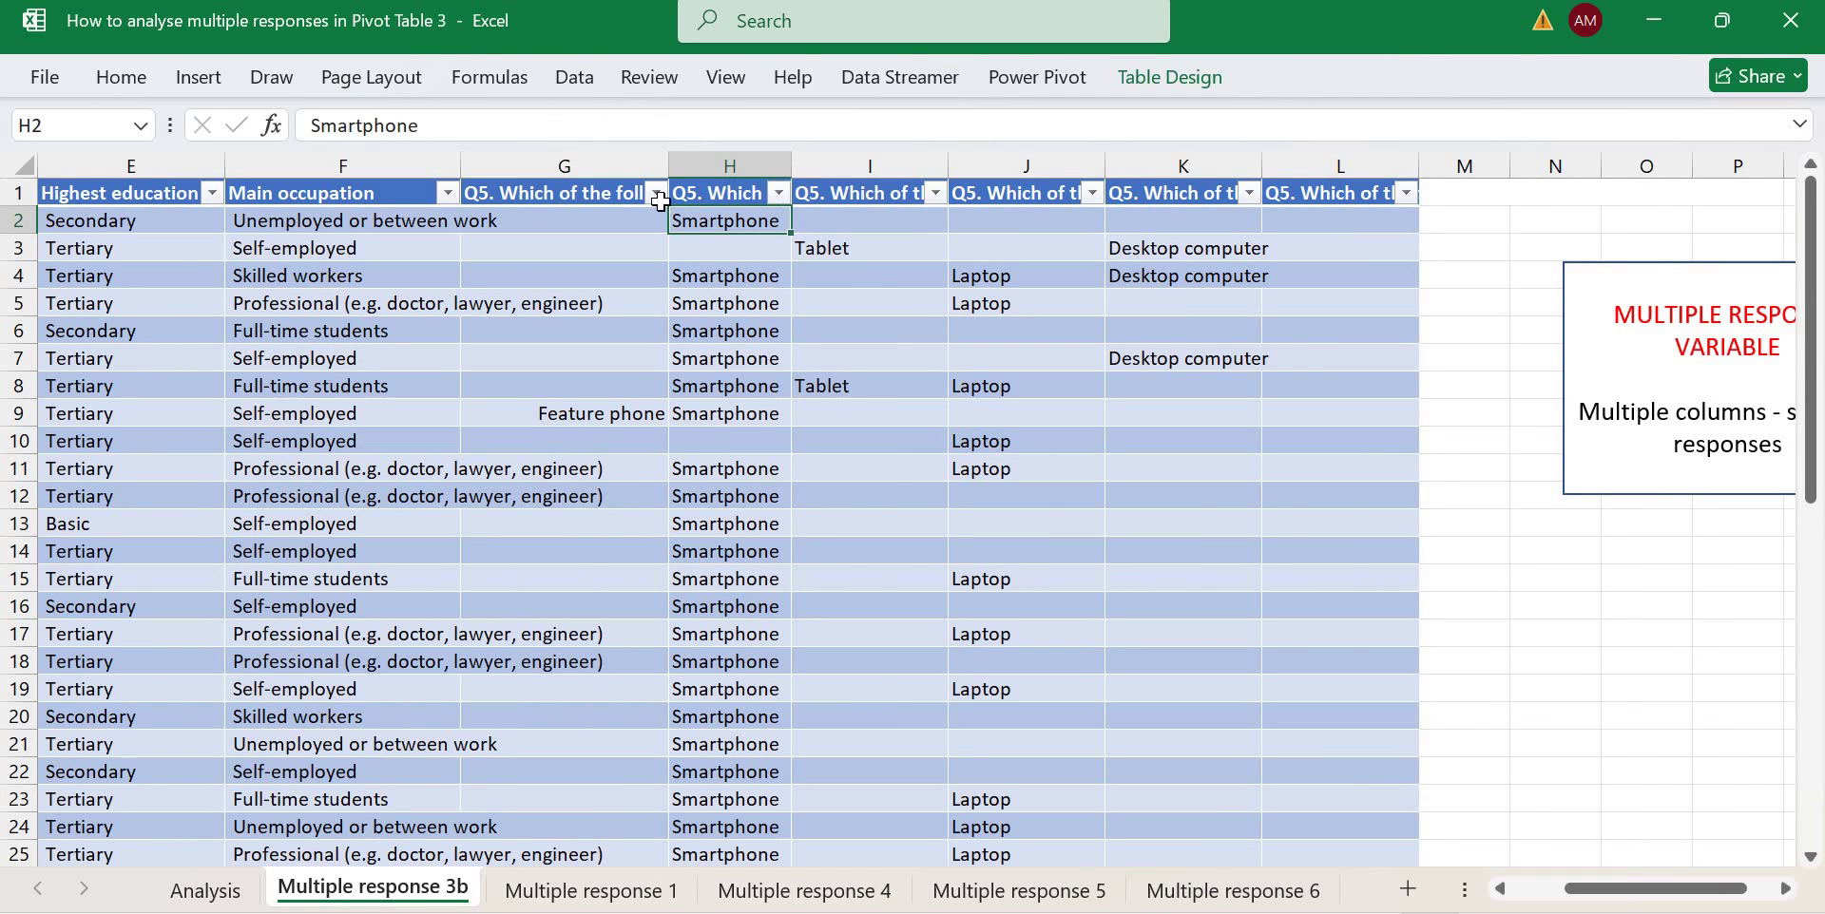
pyautogui.press('Up')
pyautogui.click(552, 228)
pyautogui.press('Down')
pyautogui.press('Up')
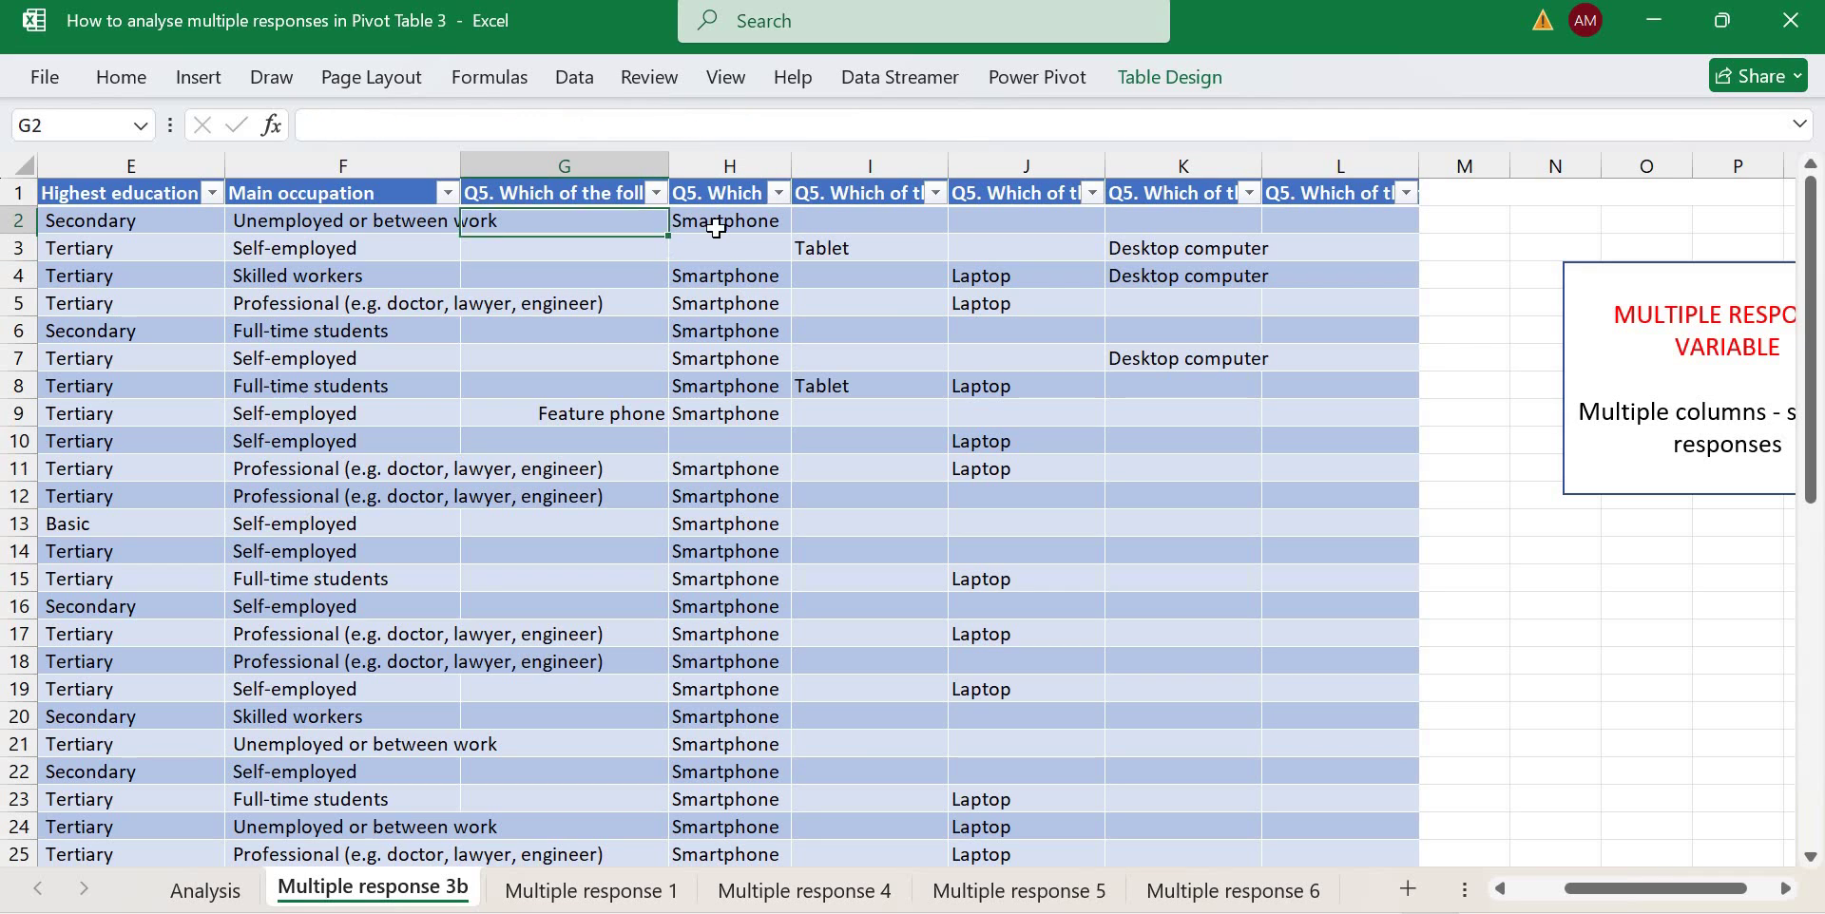
pyautogui.press('Right')
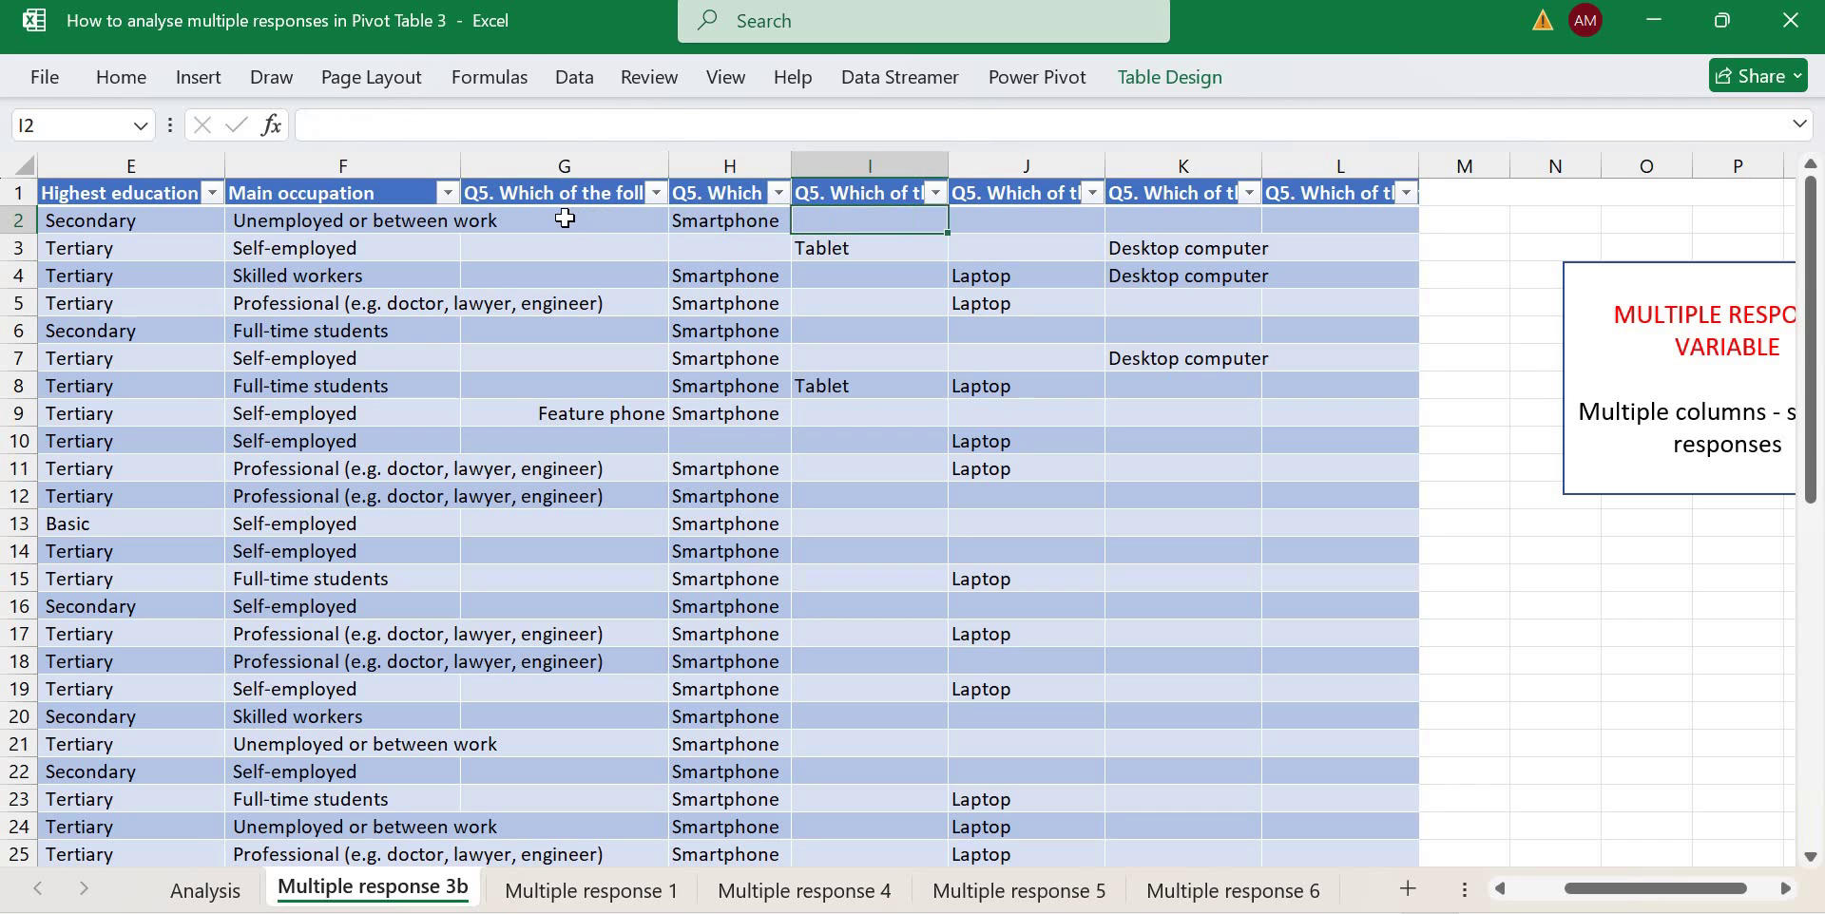
pyautogui.moveTo(563, 219); pyautogui.dragTo(1290, 219)
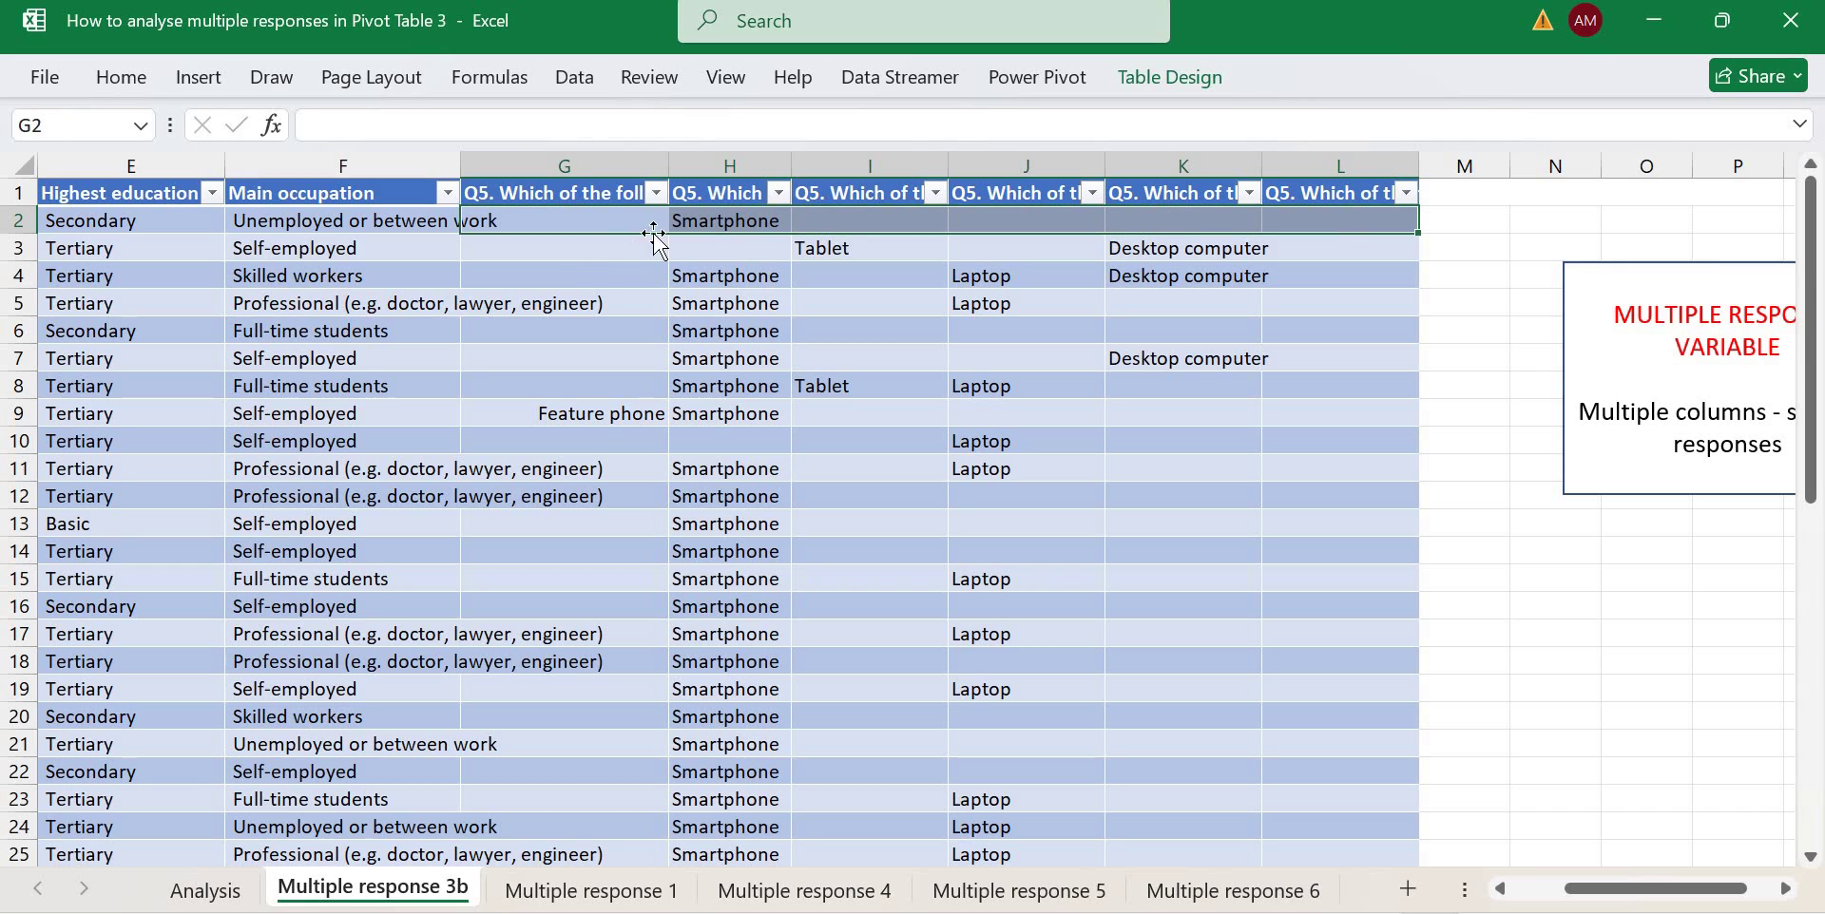
pyautogui.press('Right')
pyautogui.press('Down')
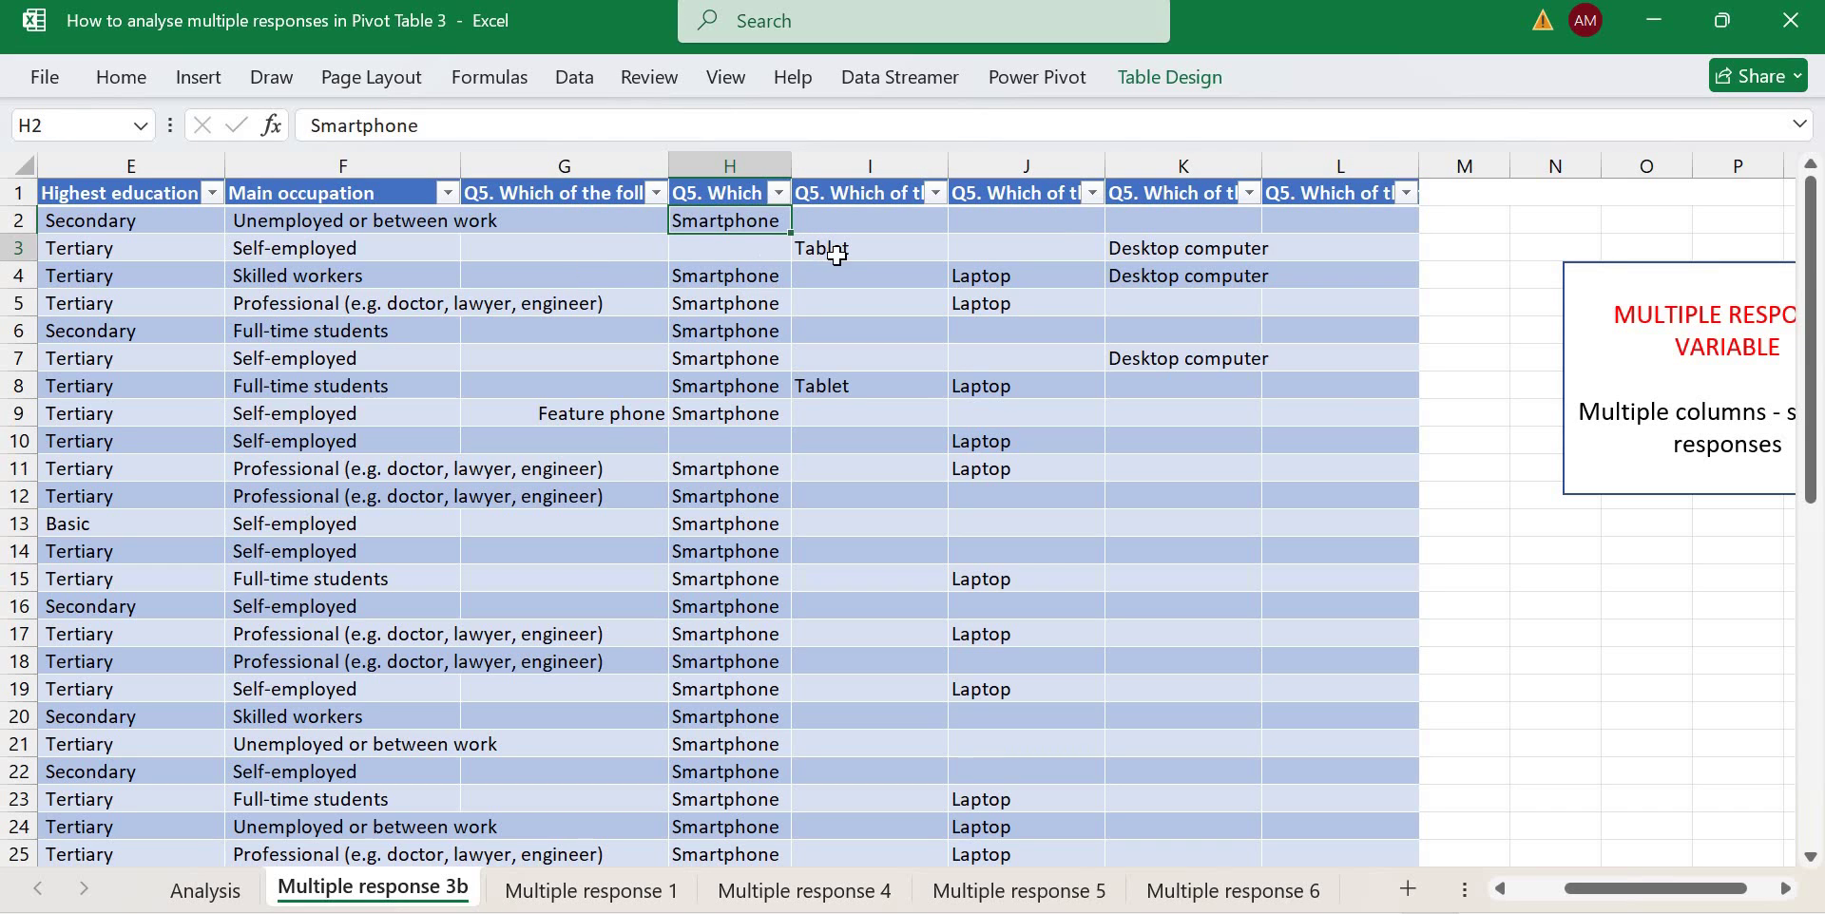
pyautogui.press('Right')
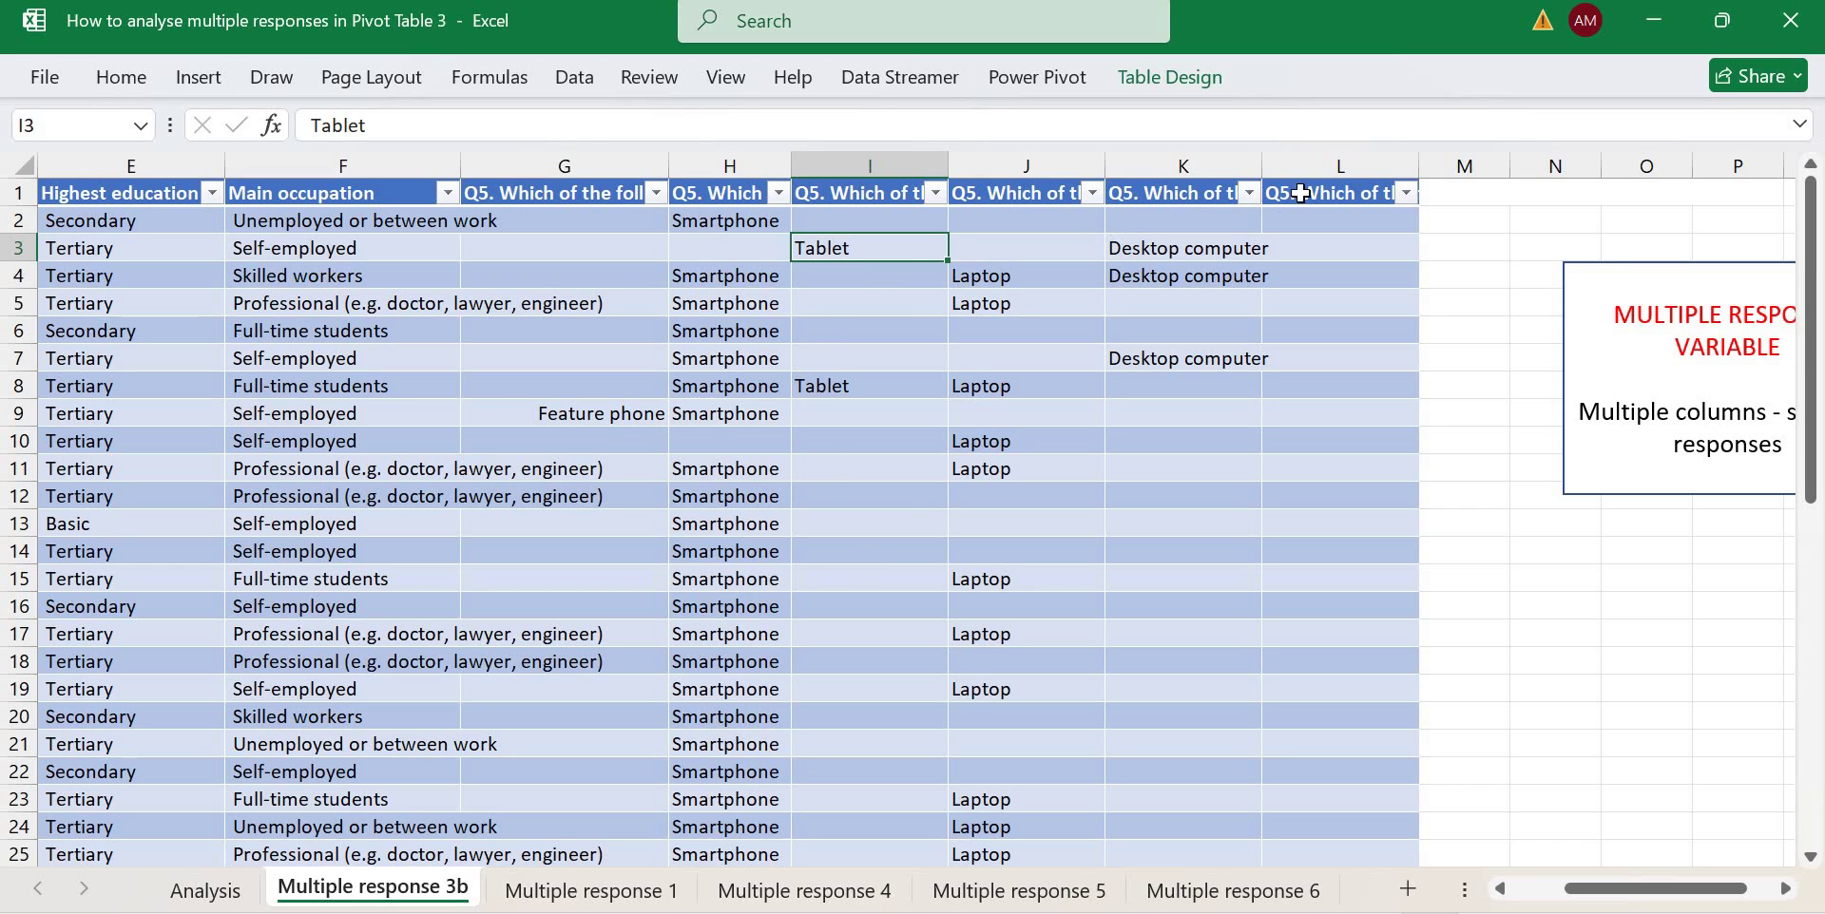
pyautogui.click(1377, 213)
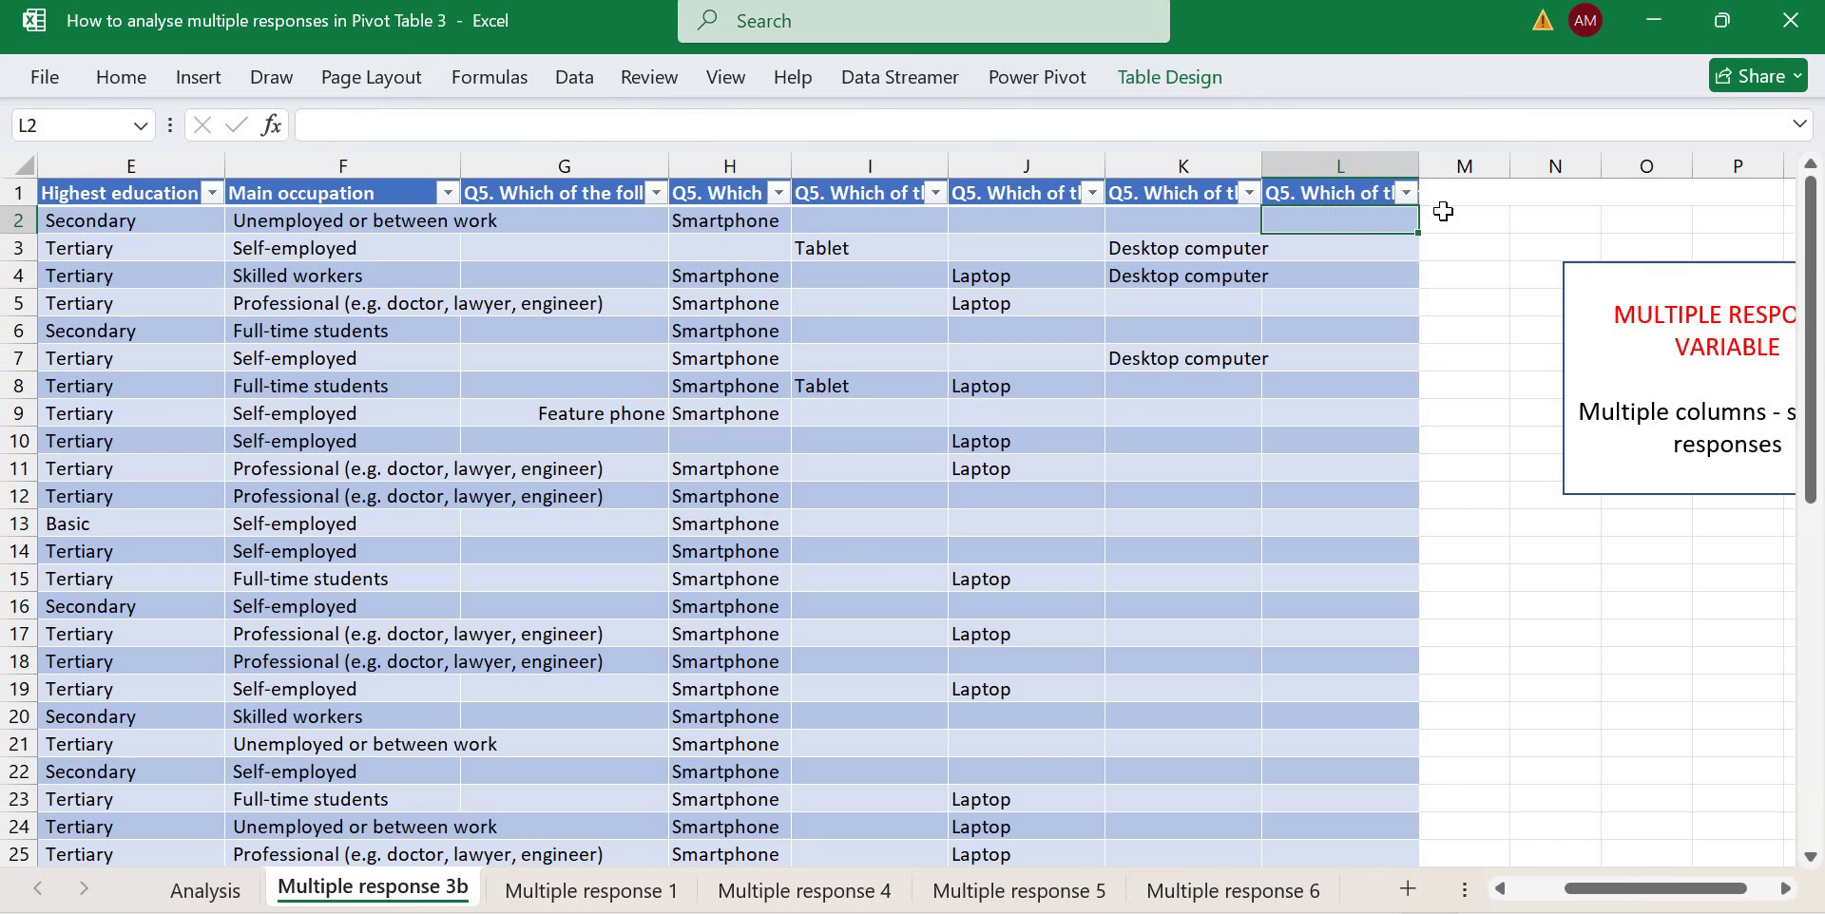
pyautogui.click(1445, 211)
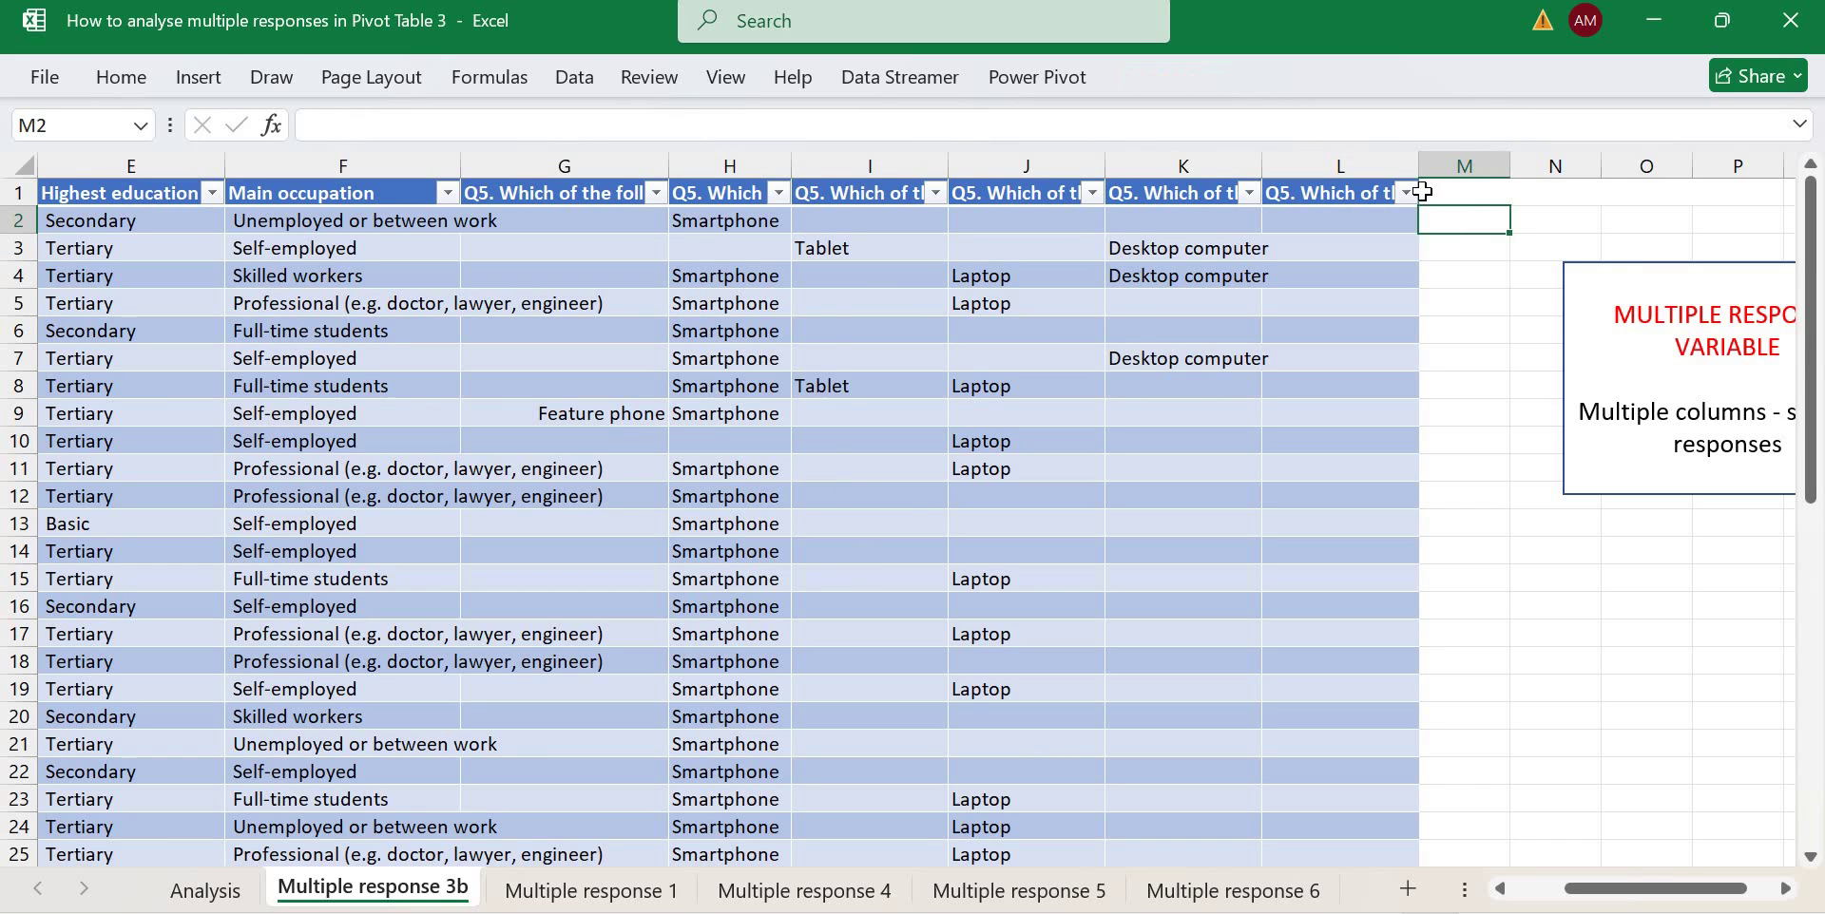
pyautogui.click(1426, 195)
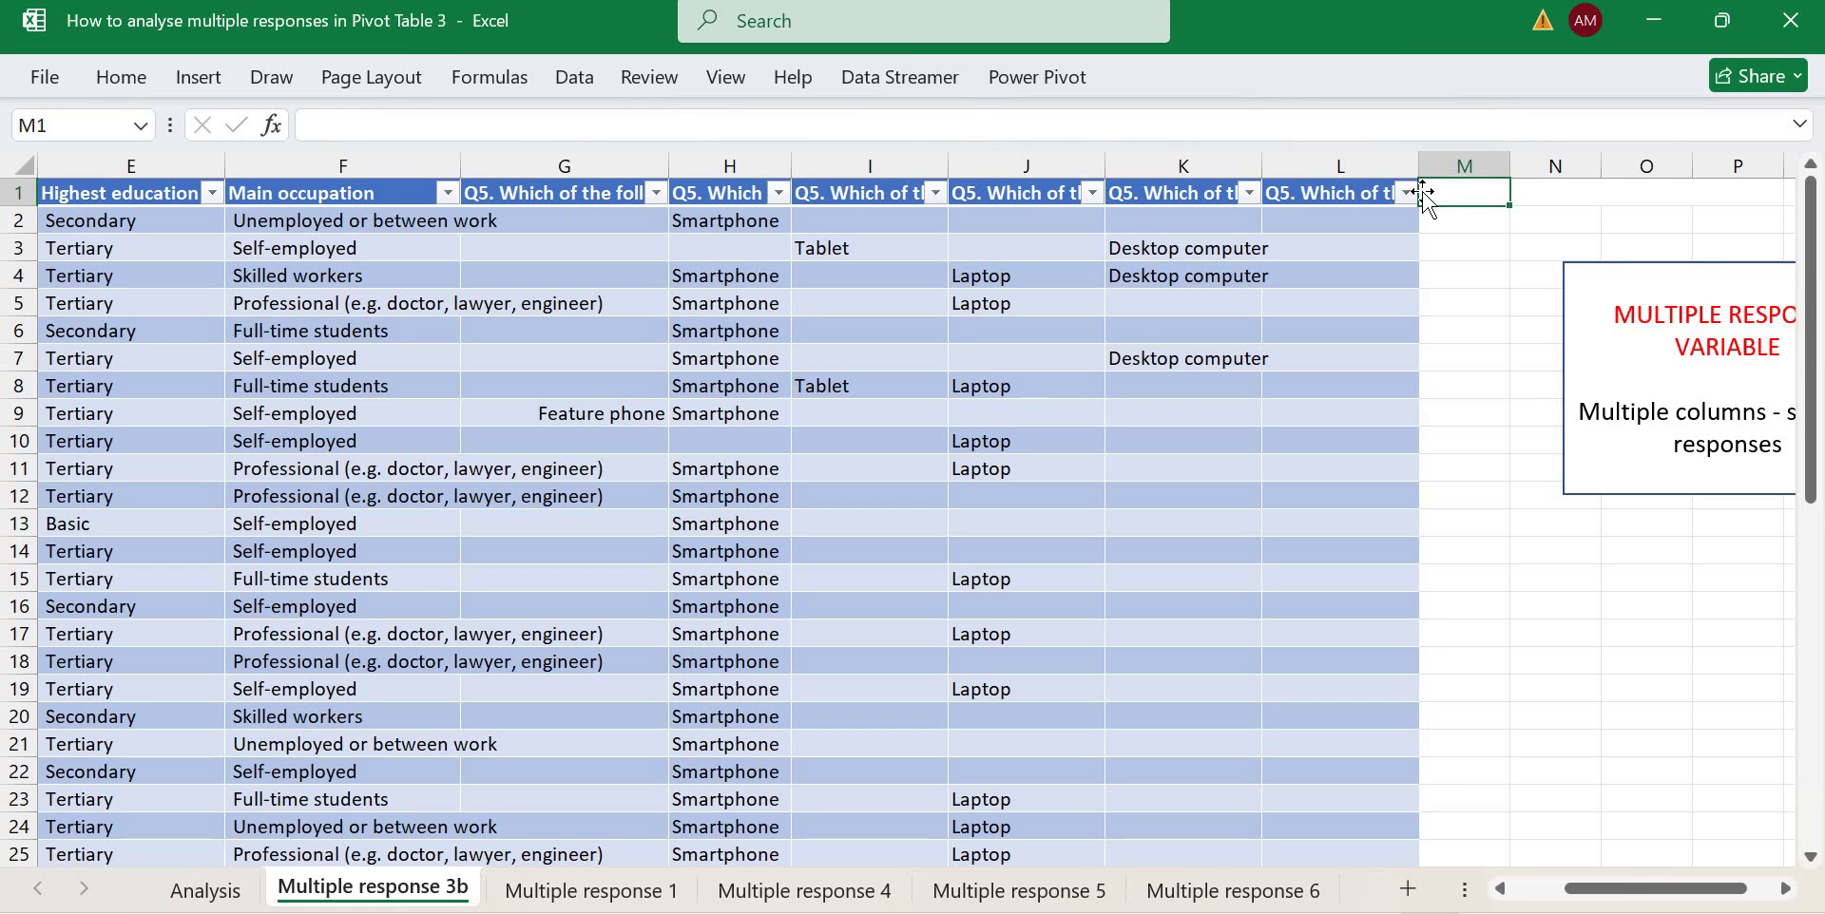
# Enter the header 'Number of devices' in M1 so the table expands to column M.
pyautogui.write('Number of devices')
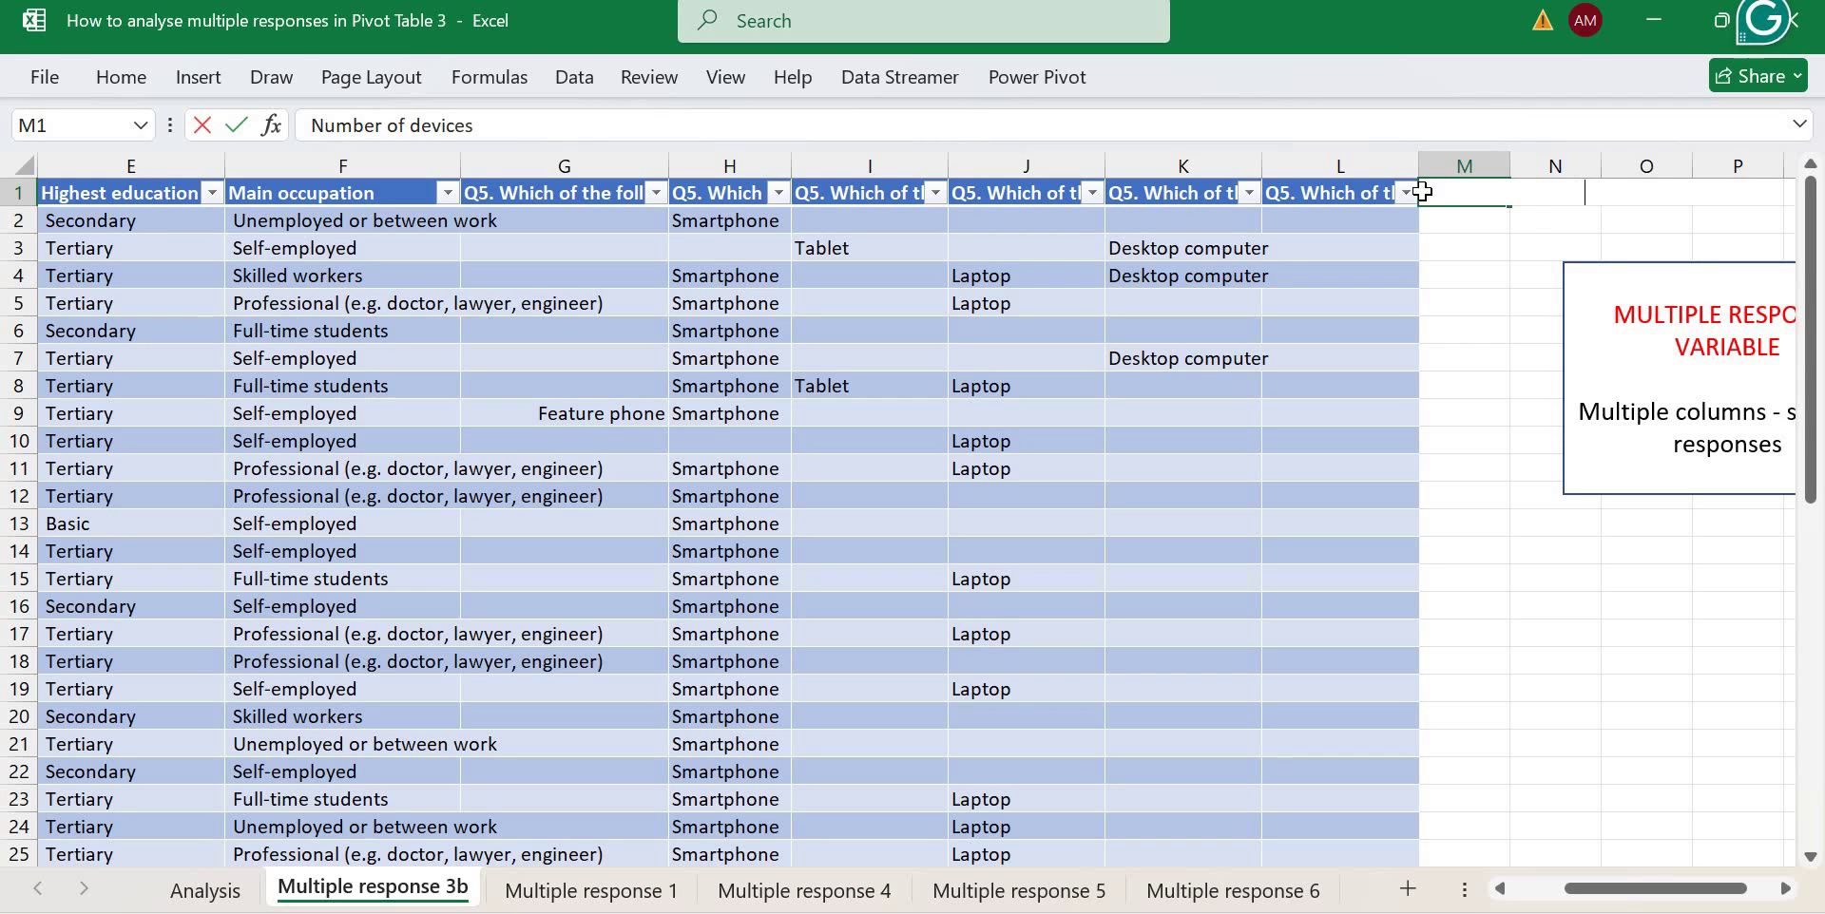
pyautogui.press('Return')
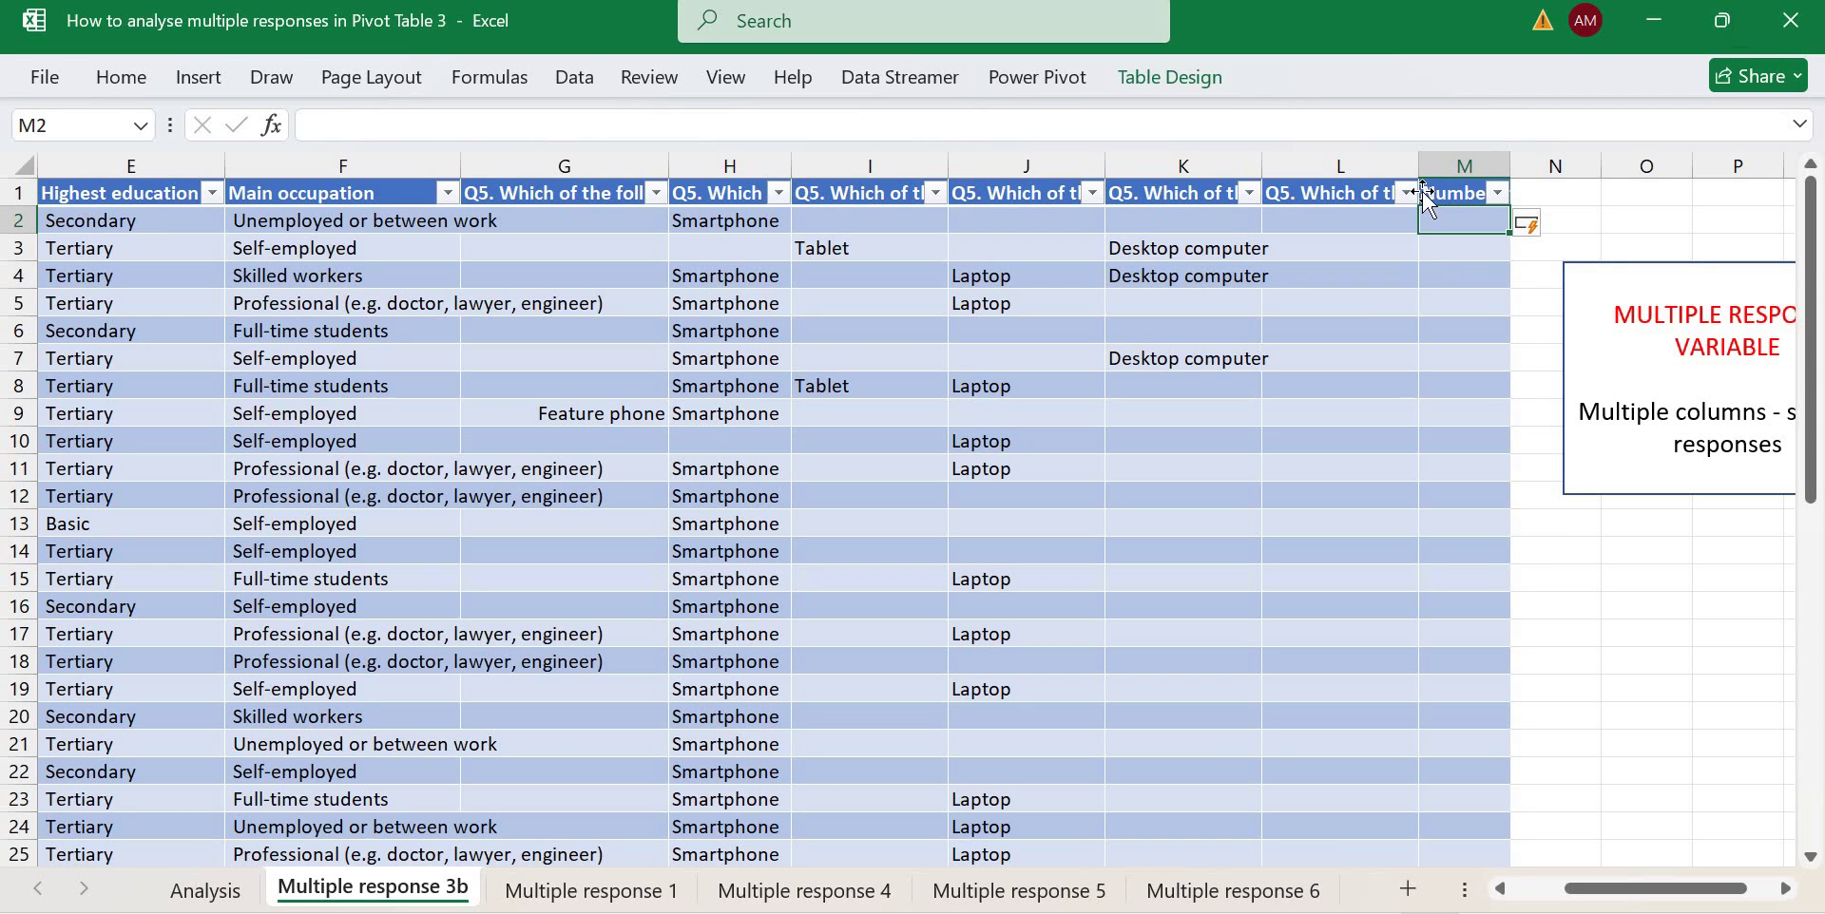
pyautogui.press('Up')
pyautogui.press('Down')
# Mark row 2's device answers G2:L2, then move to cell M2.
pyautogui.press('Left')
pyautogui.press('Left')
pyautogui.press('Left')
pyautogui.press('Left')
pyautogui.press('Left')
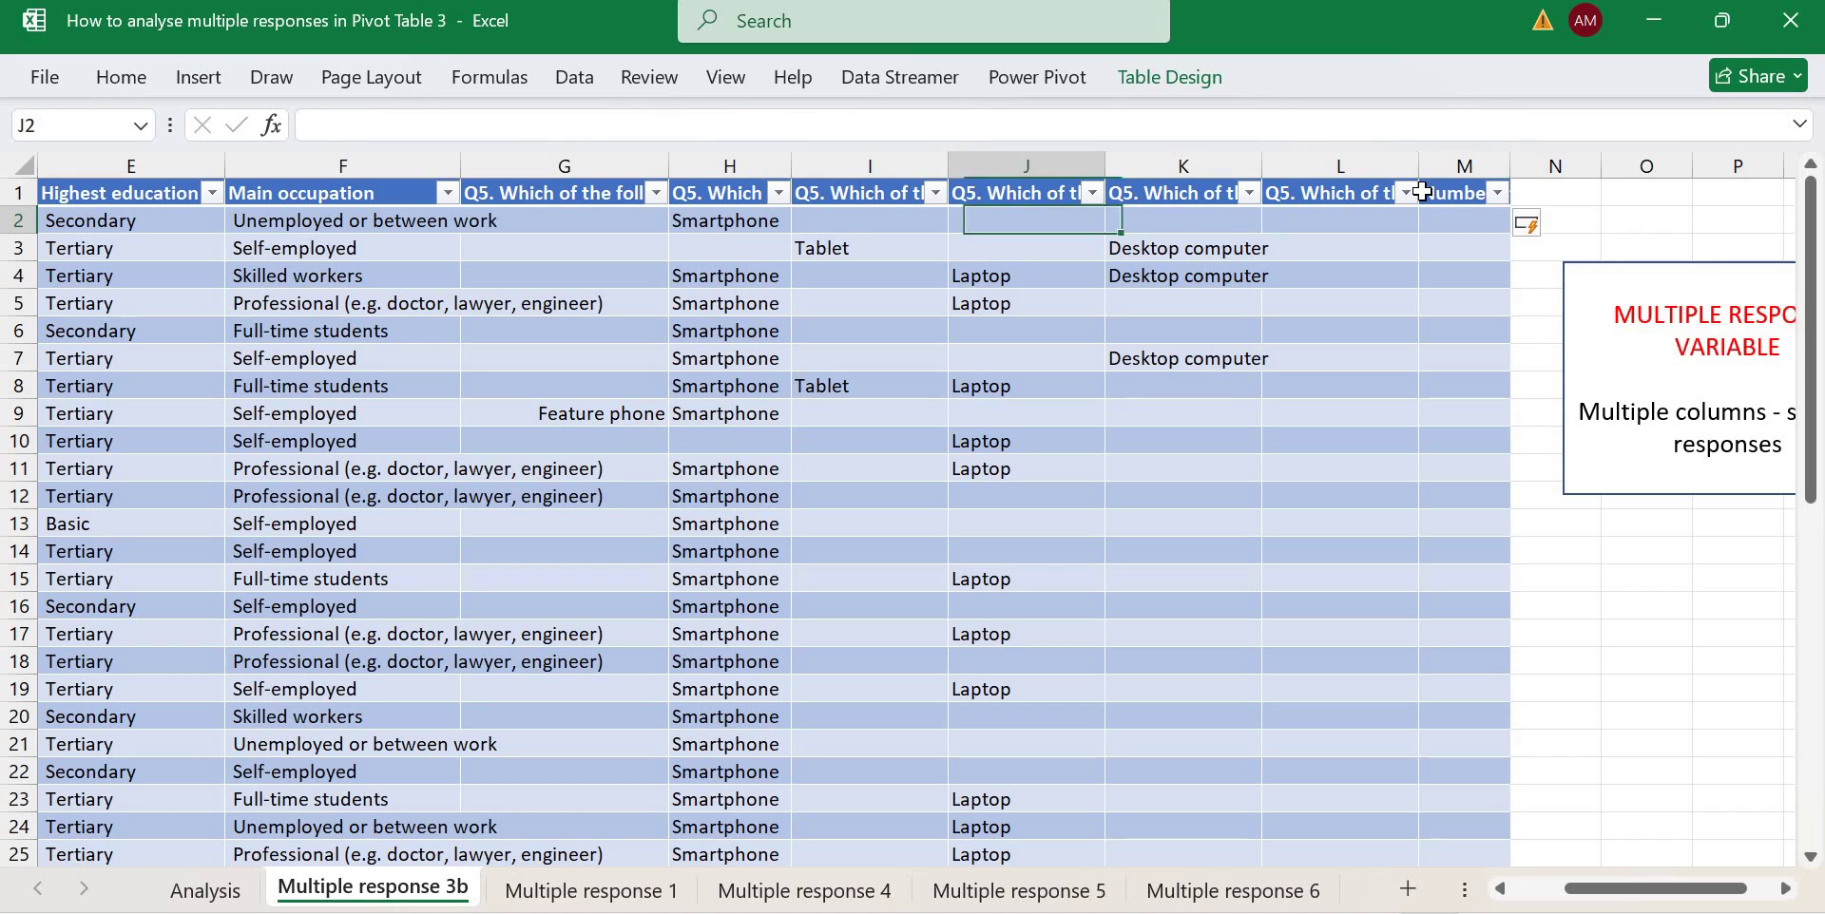
pyautogui.press('Left')
pyautogui.press('Right')
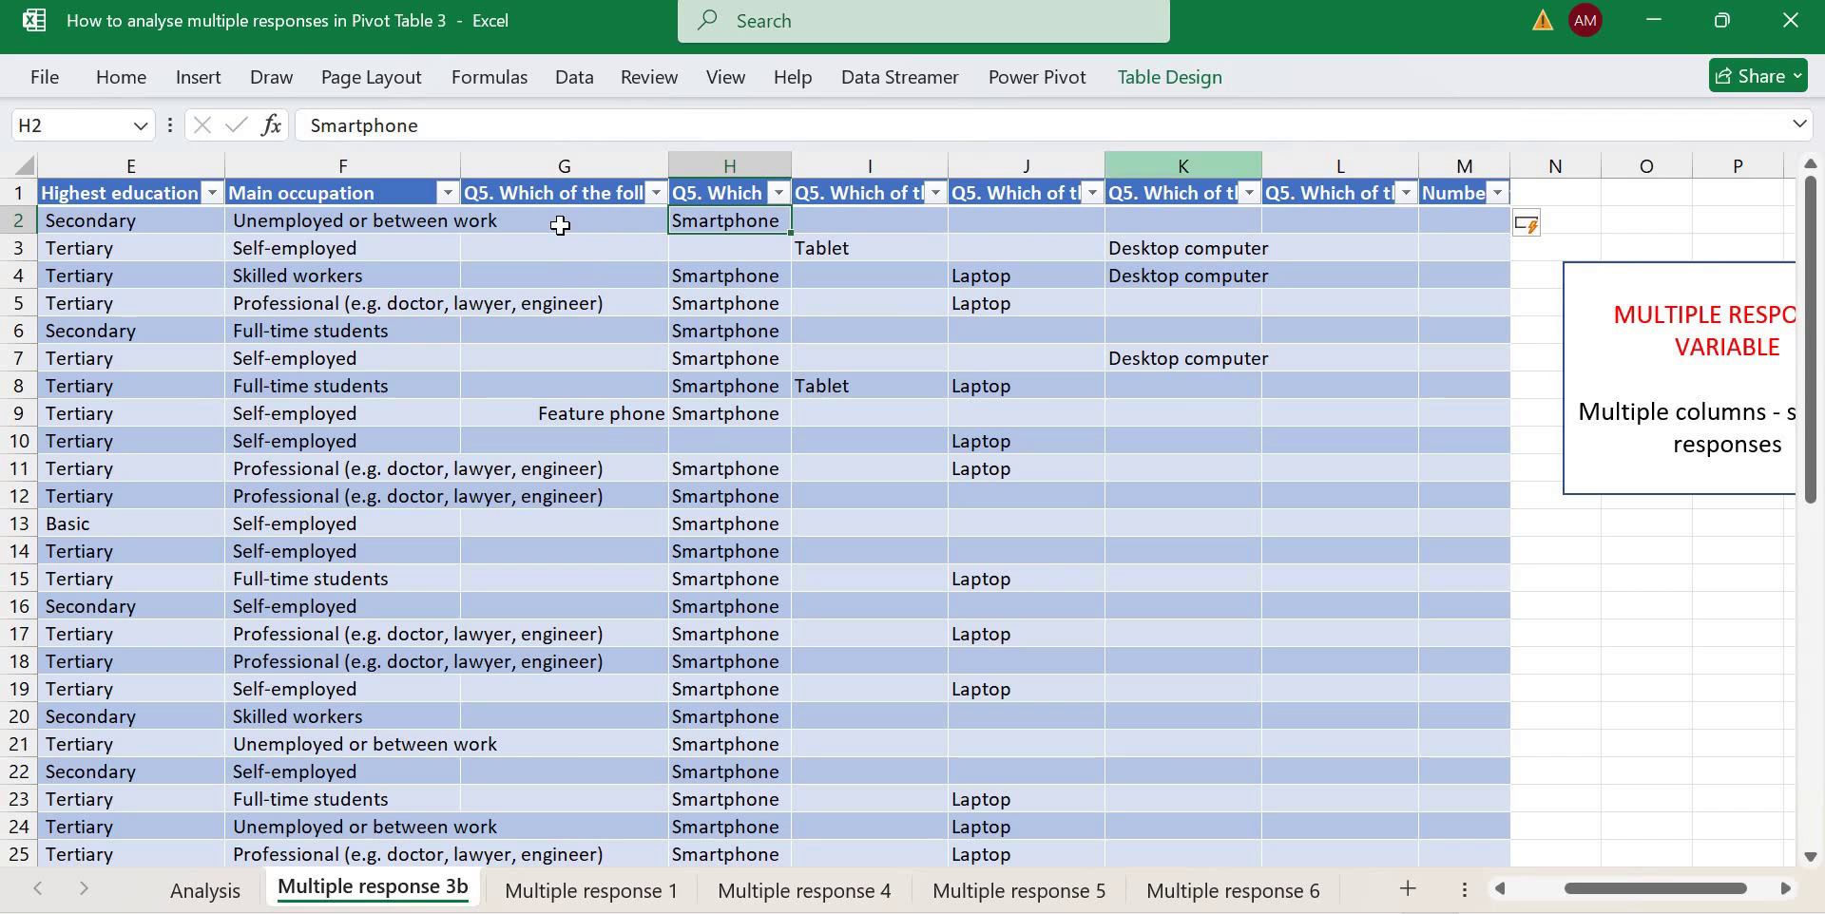
pyautogui.moveTo(558, 221); pyautogui.dragTo(904, 234)
pyautogui.moveTo(1348, 236)
pyautogui.mouseDown()
pyautogui.moveTo(1312, 236)
pyautogui.moveTo(1326, 227)
pyautogui.mouseUp()
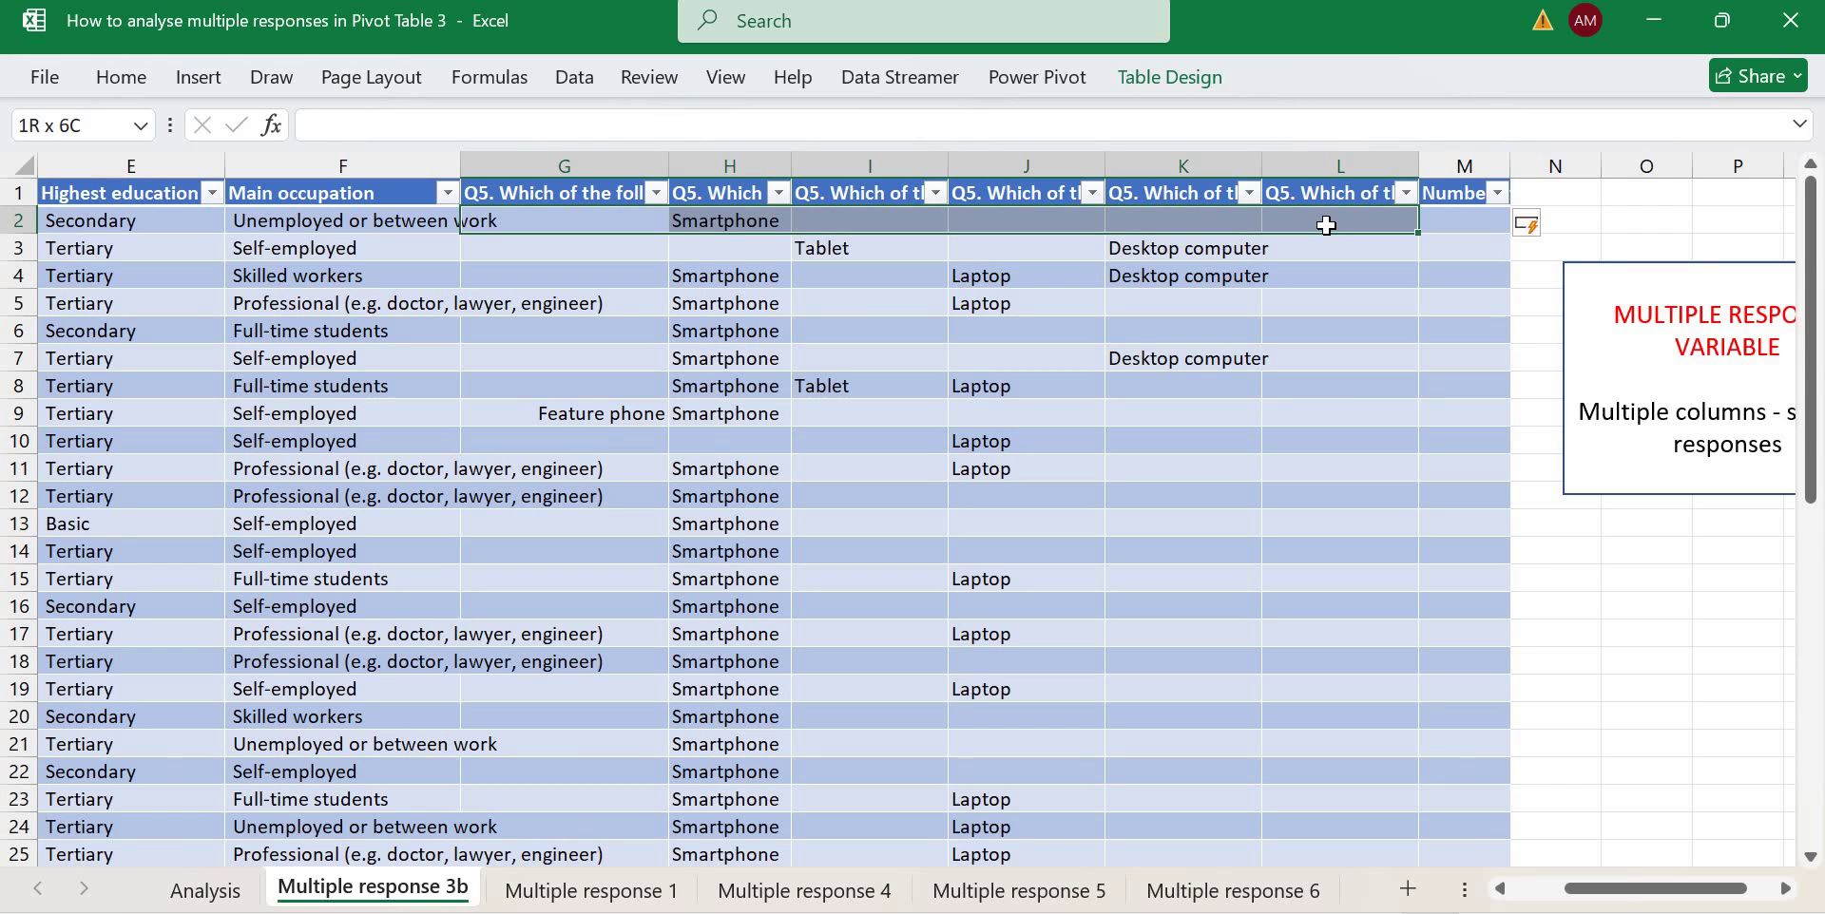
pyautogui.moveTo(1327, 225); pyautogui.dragTo(1327, 225)
pyautogui.click(1445, 220)
pyautogui.press('Return')
pyautogui.click(1445, 220)
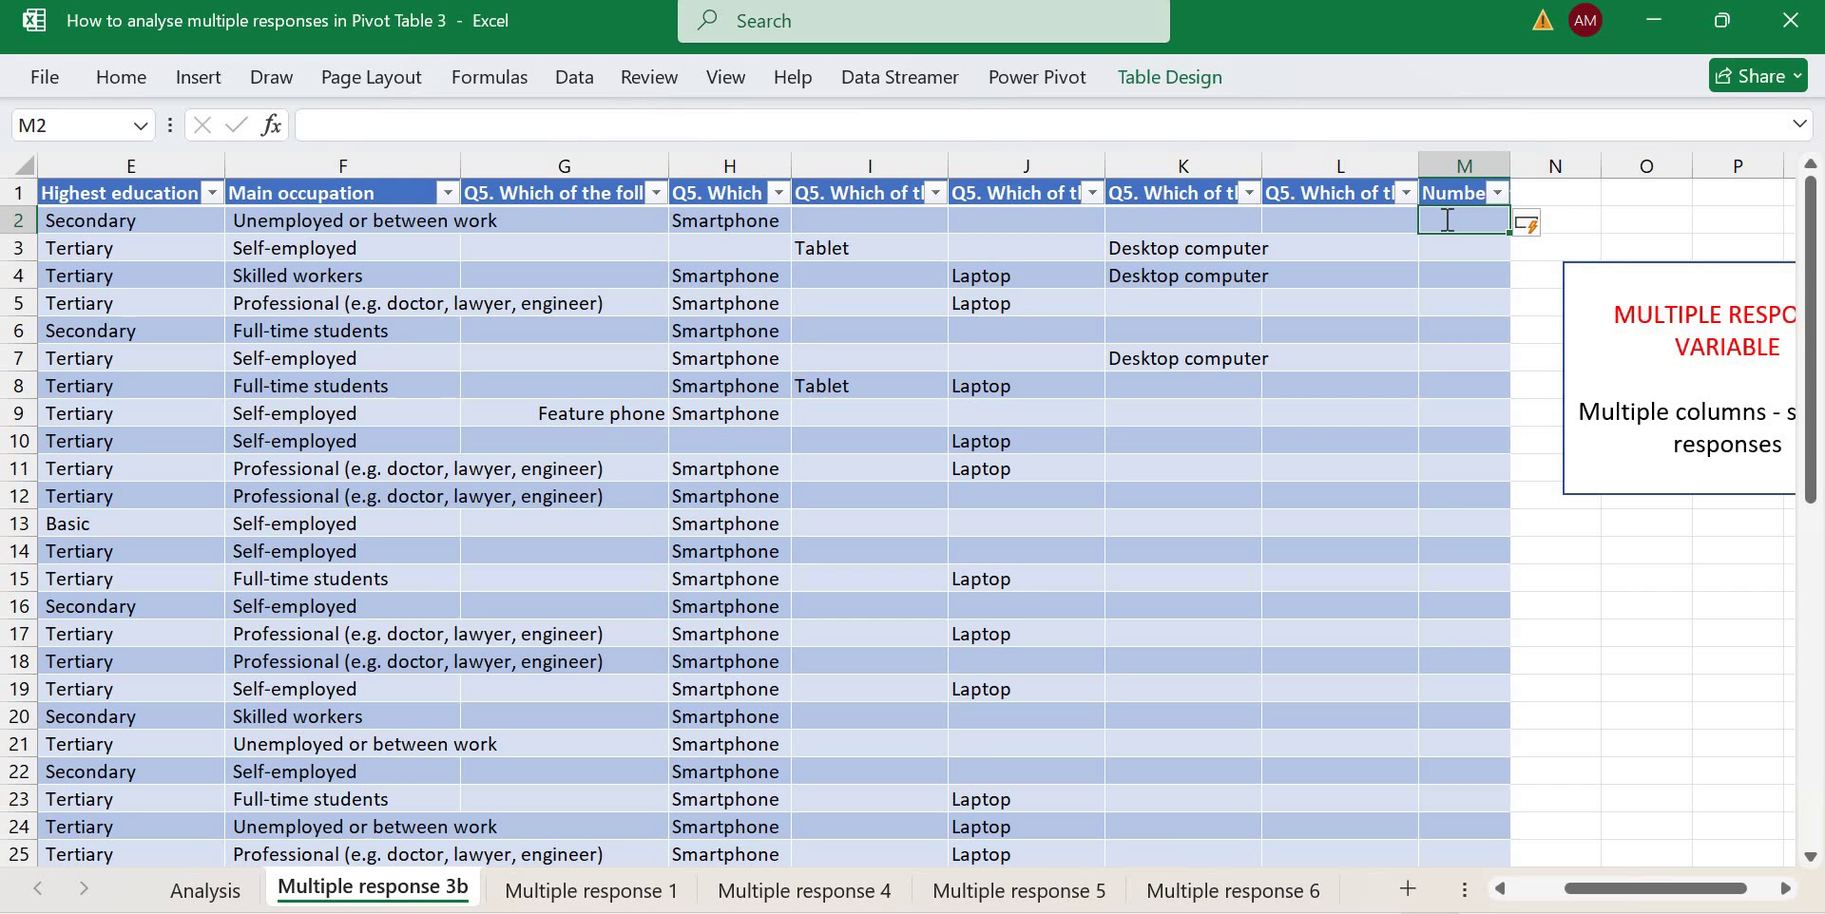
# Enter a COUNTA formula in M2 over the row's six Q5 columns, filling the whole column.
pyautogui.write('=COUNT')
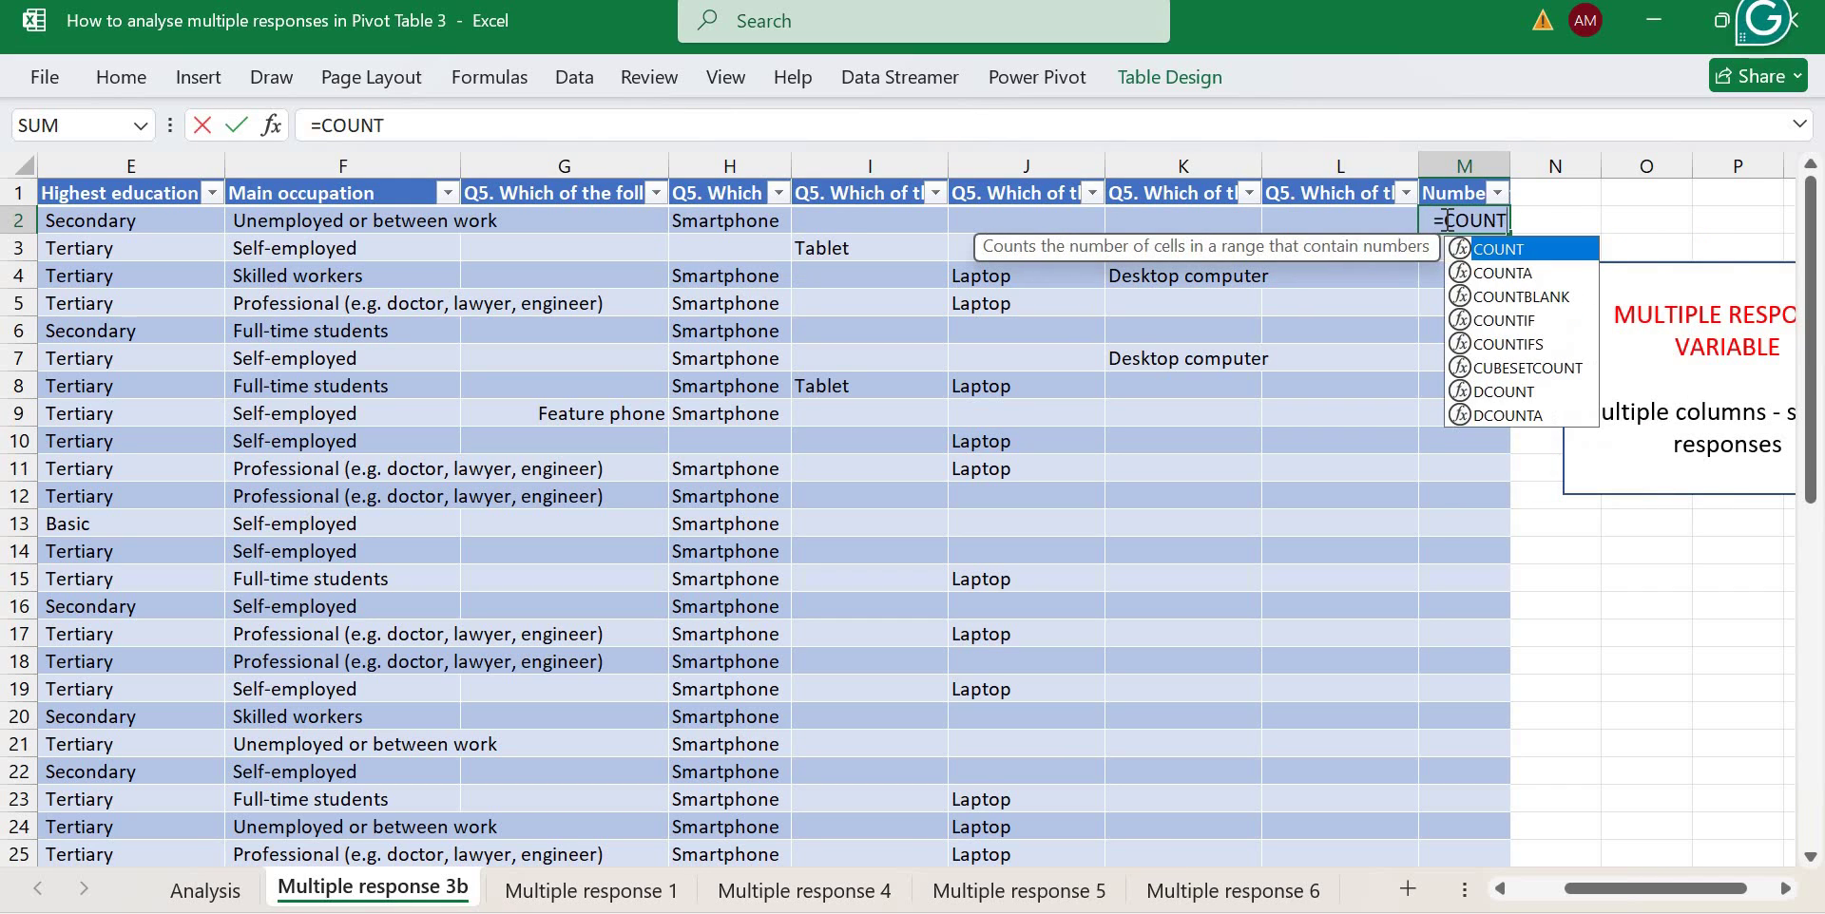
pyautogui.press('Down')
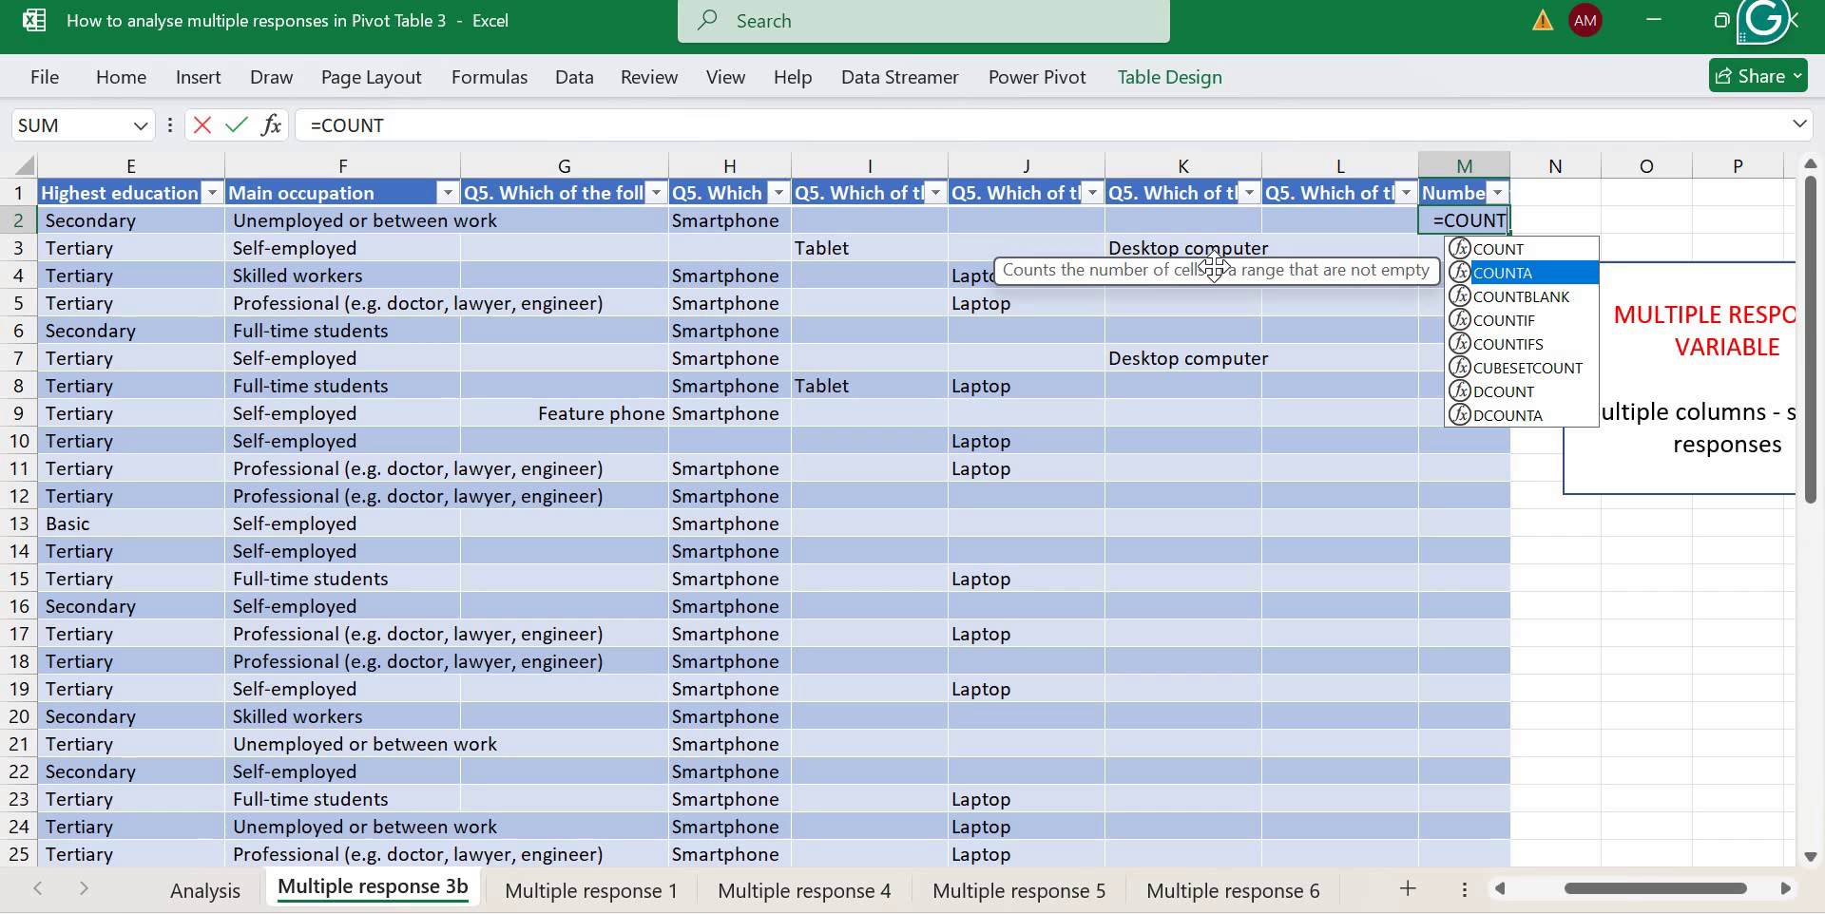
pyautogui.press('Tab')
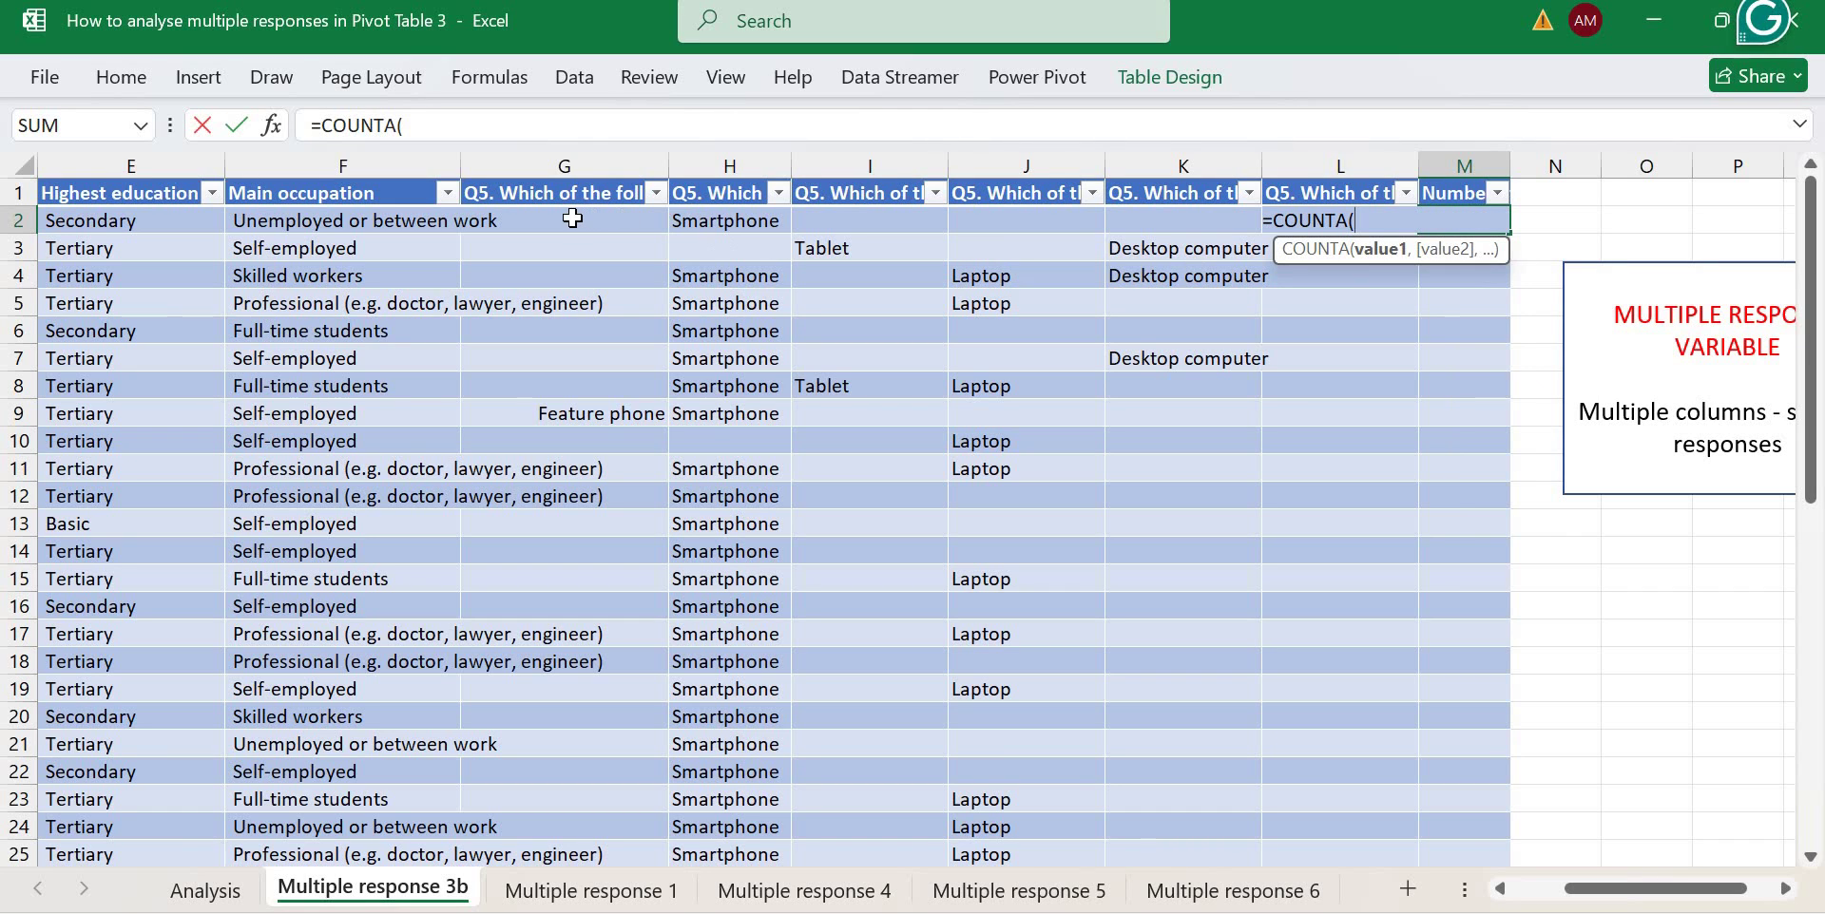
pyautogui.moveTo(590, 219); pyautogui.dragTo(1378, 222)
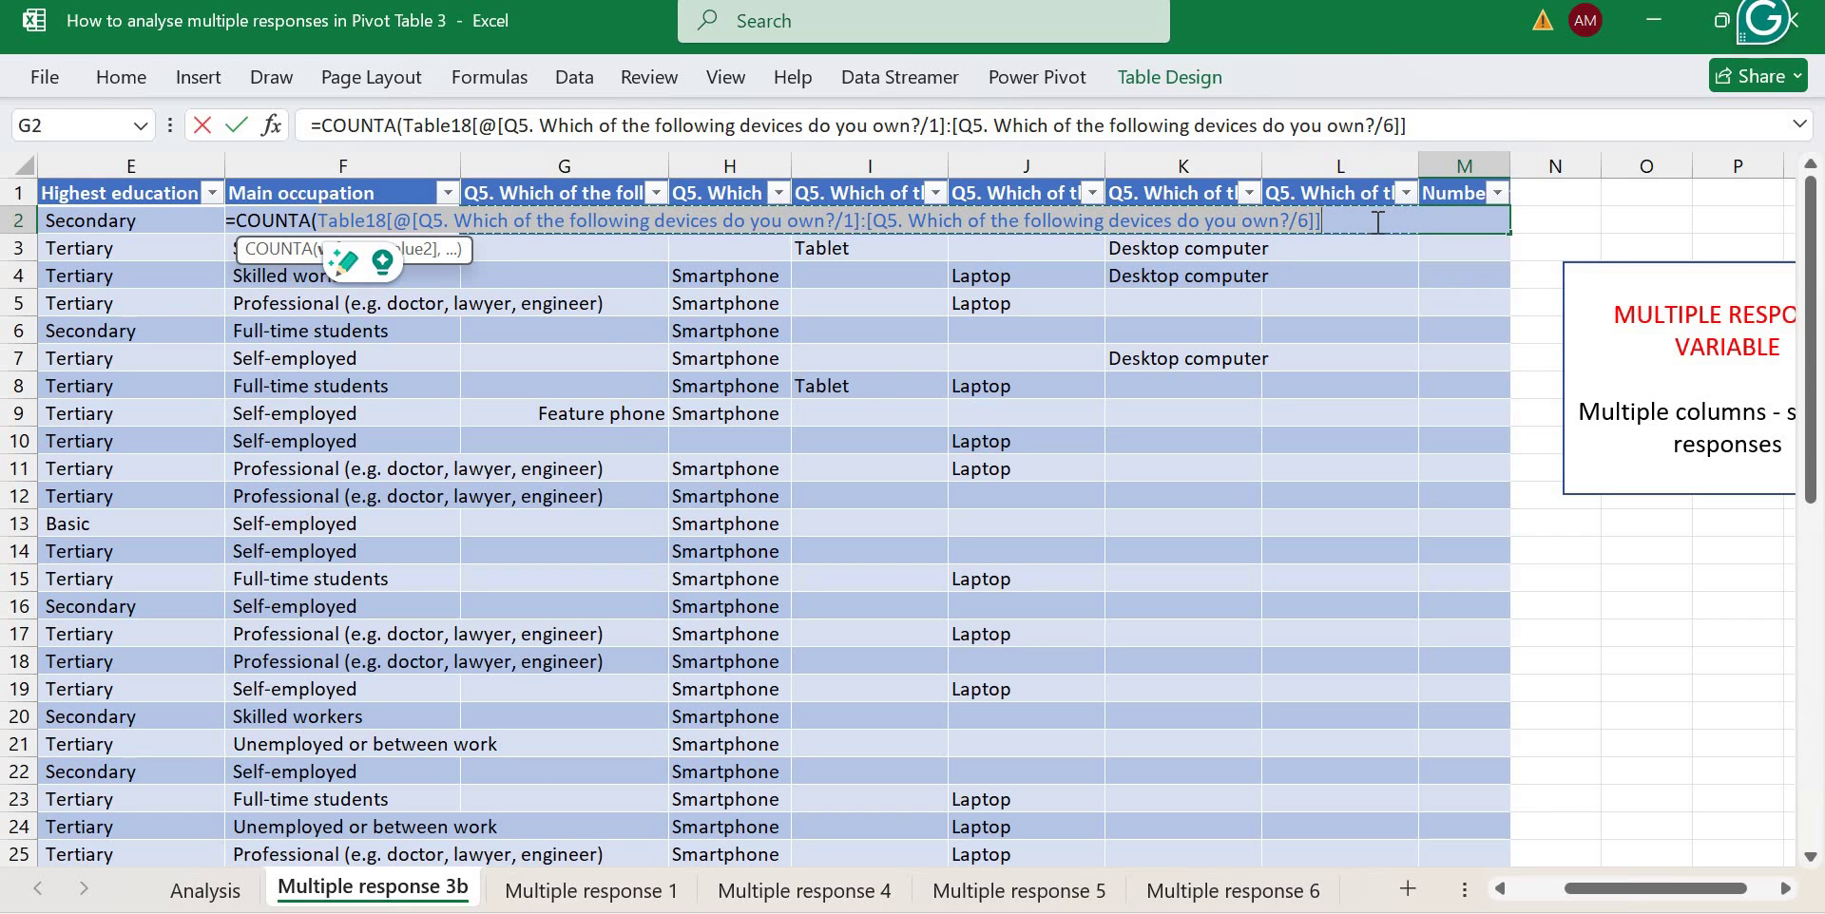
pyautogui.write(')')
pyautogui.press('Return')
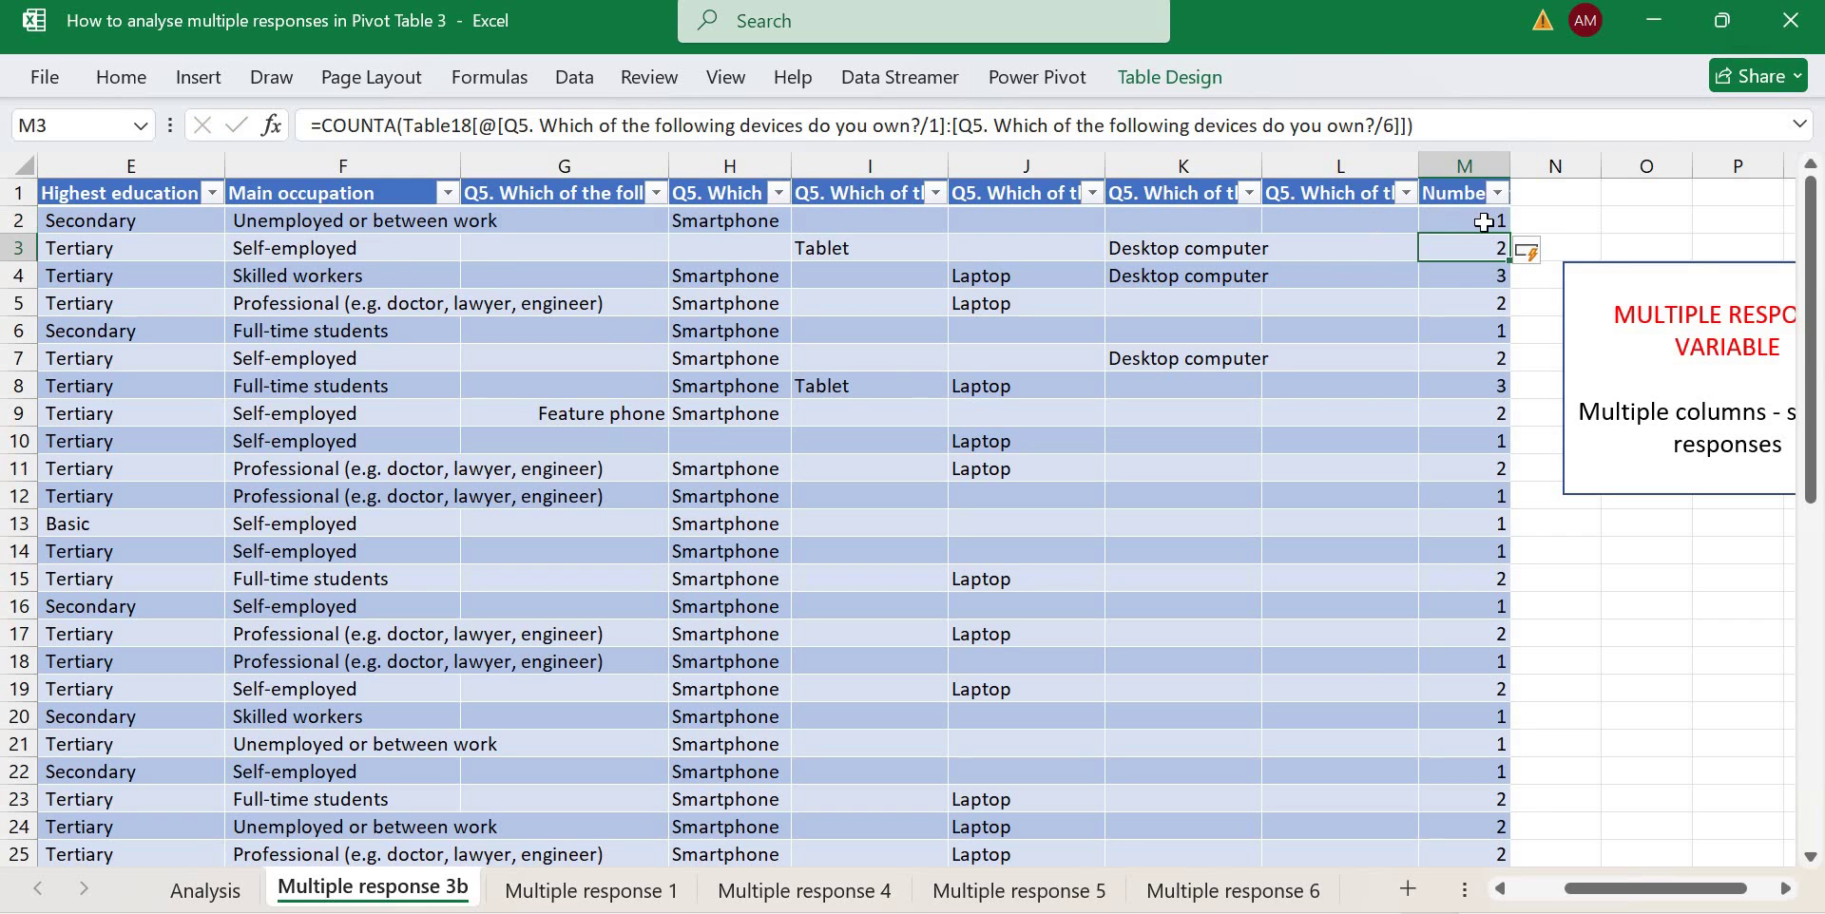
pyautogui.click(1484, 222)
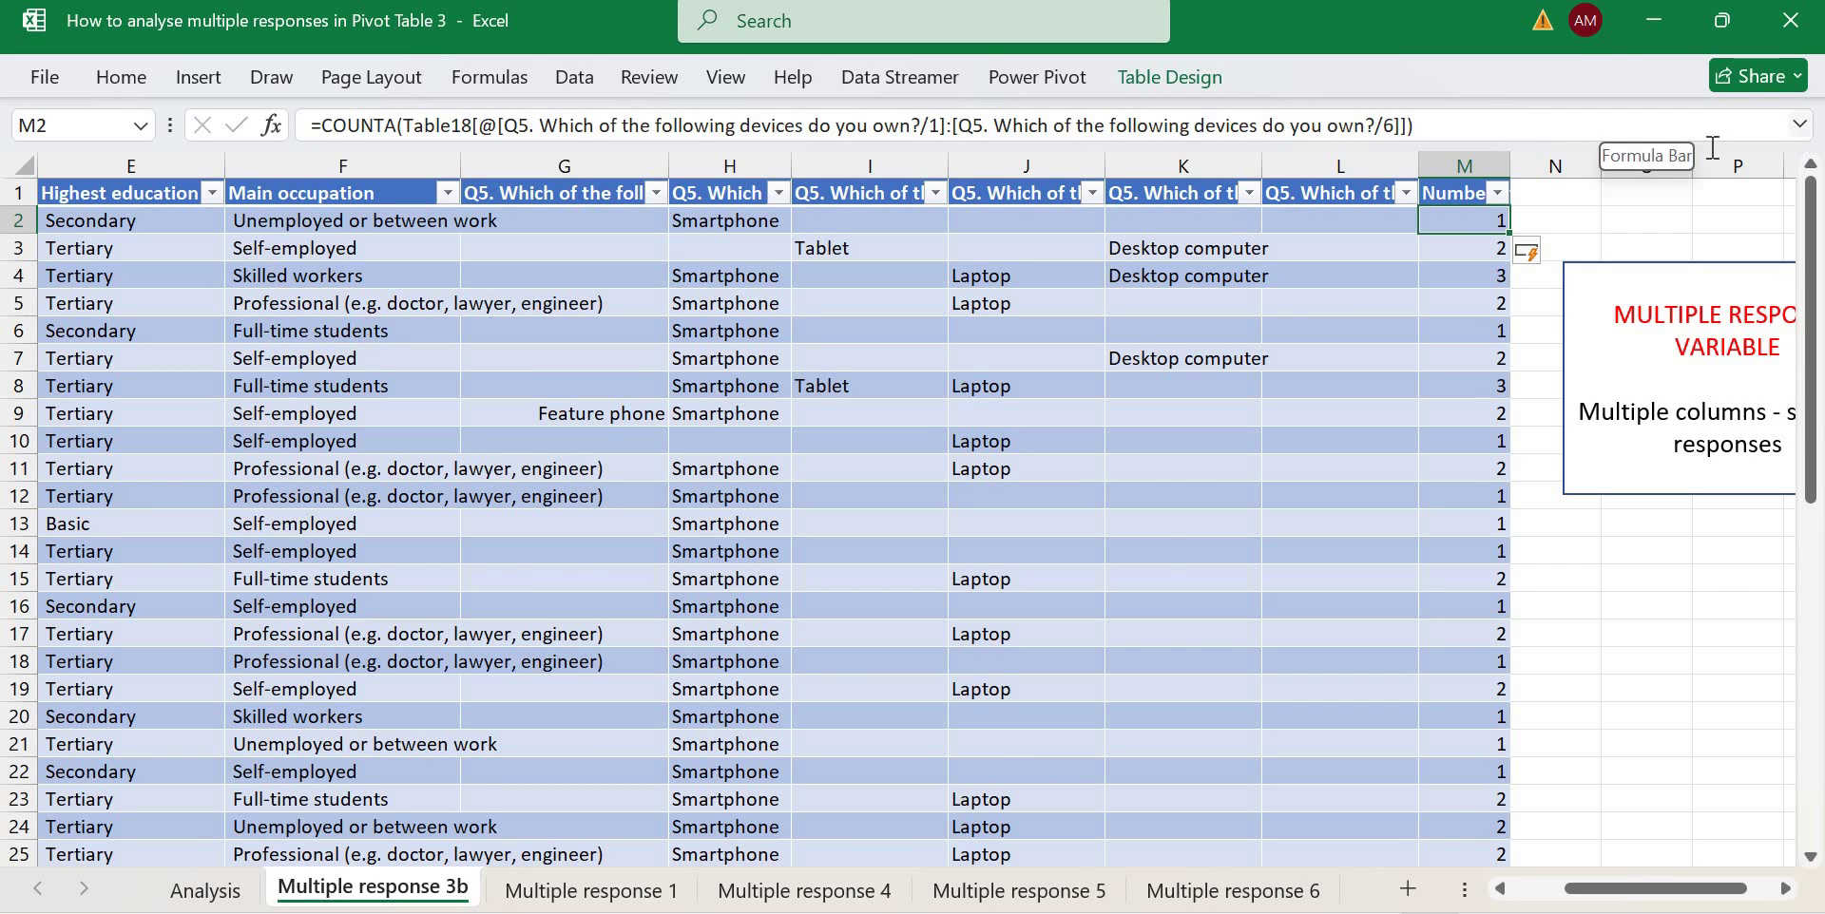
# Wrap M2's COUNTA formula in an IF returning "One" when the count is 1.
pyautogui.click(1800, 125)
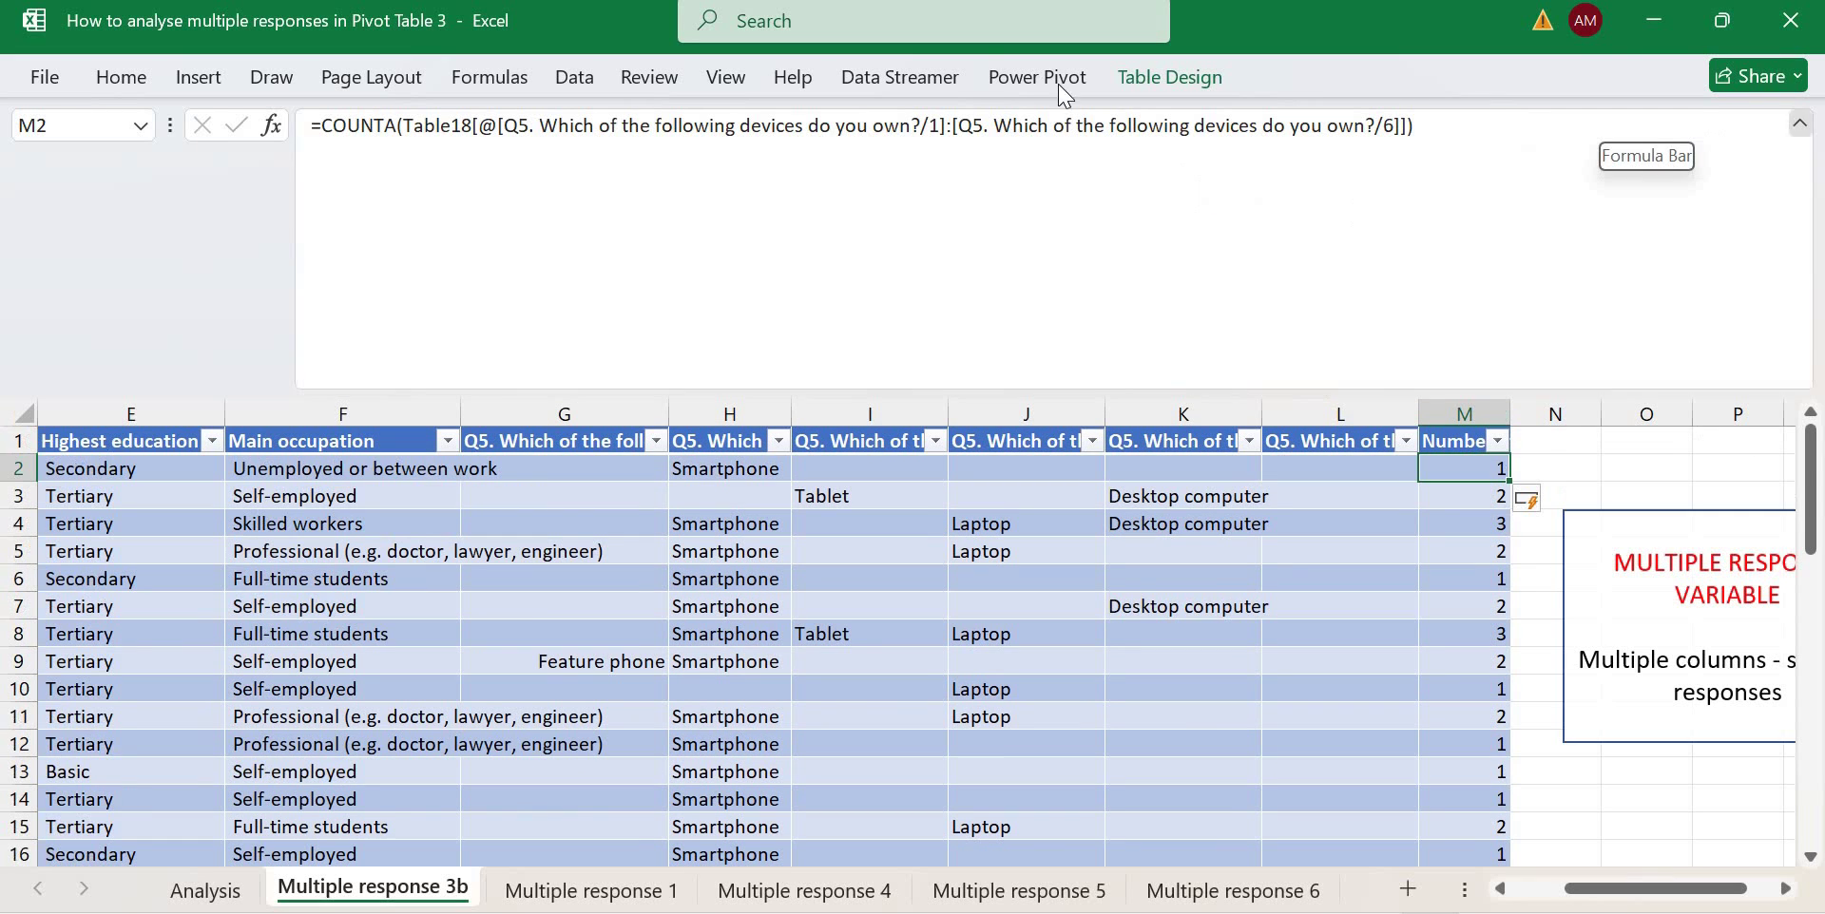
pyautogui.click(352, 145)
pyautogui.click(323, 124)
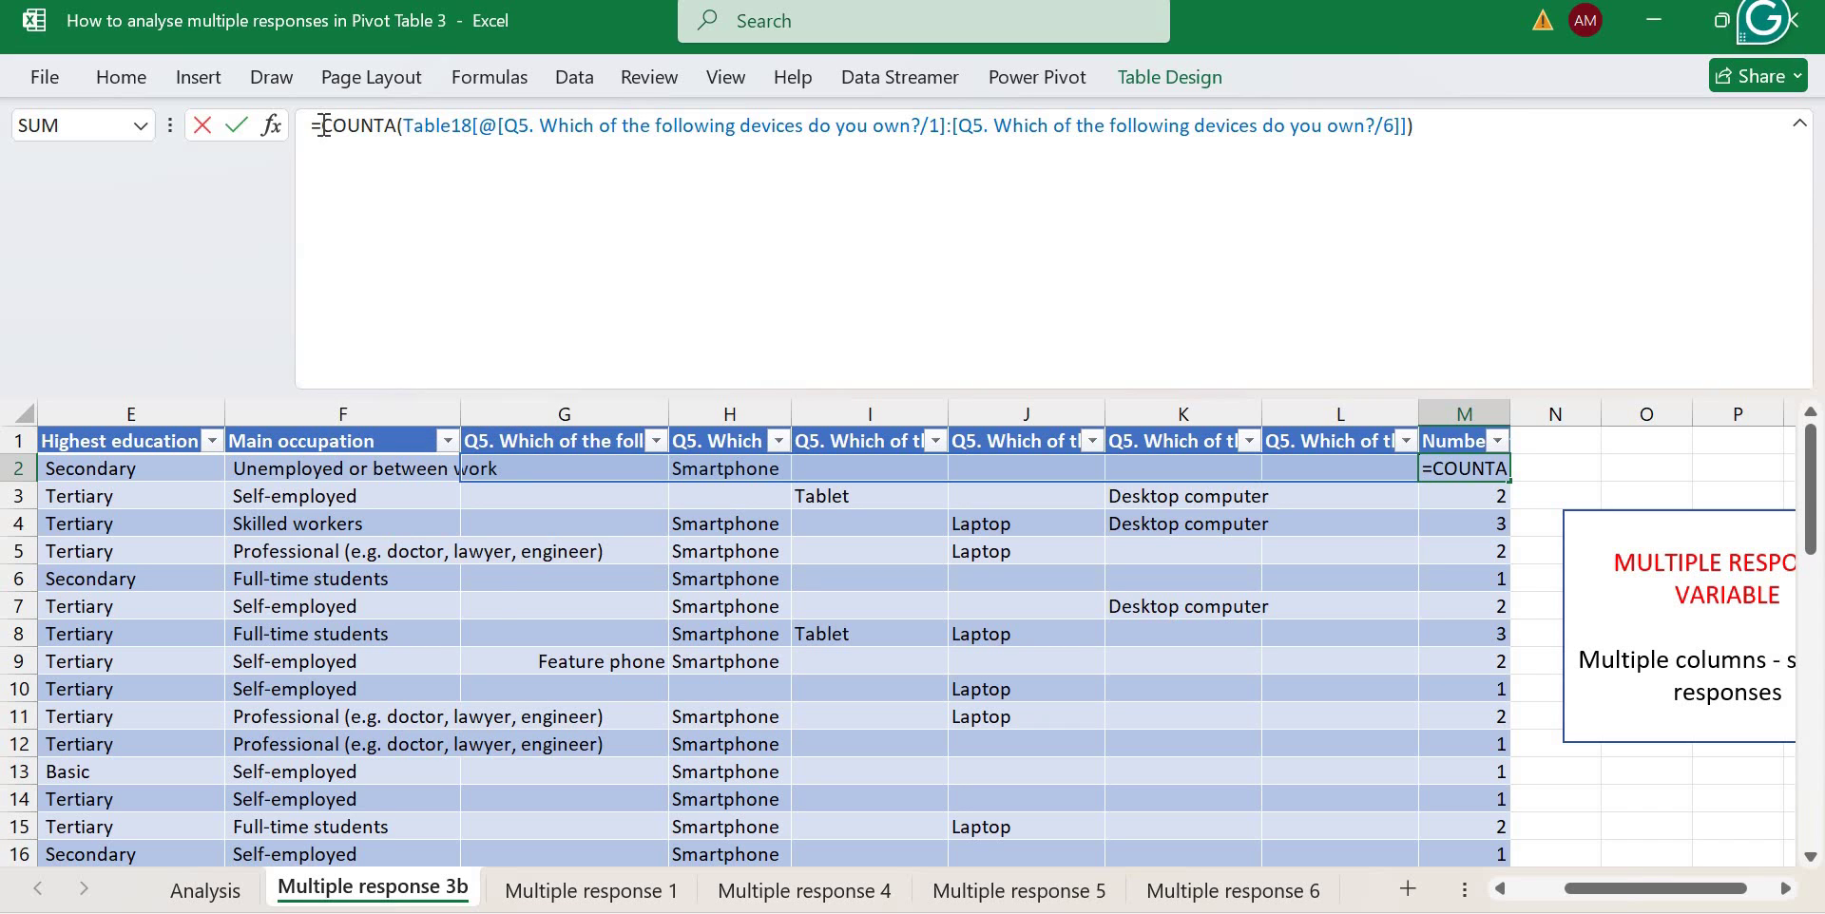
pyautogui.write('IF(')
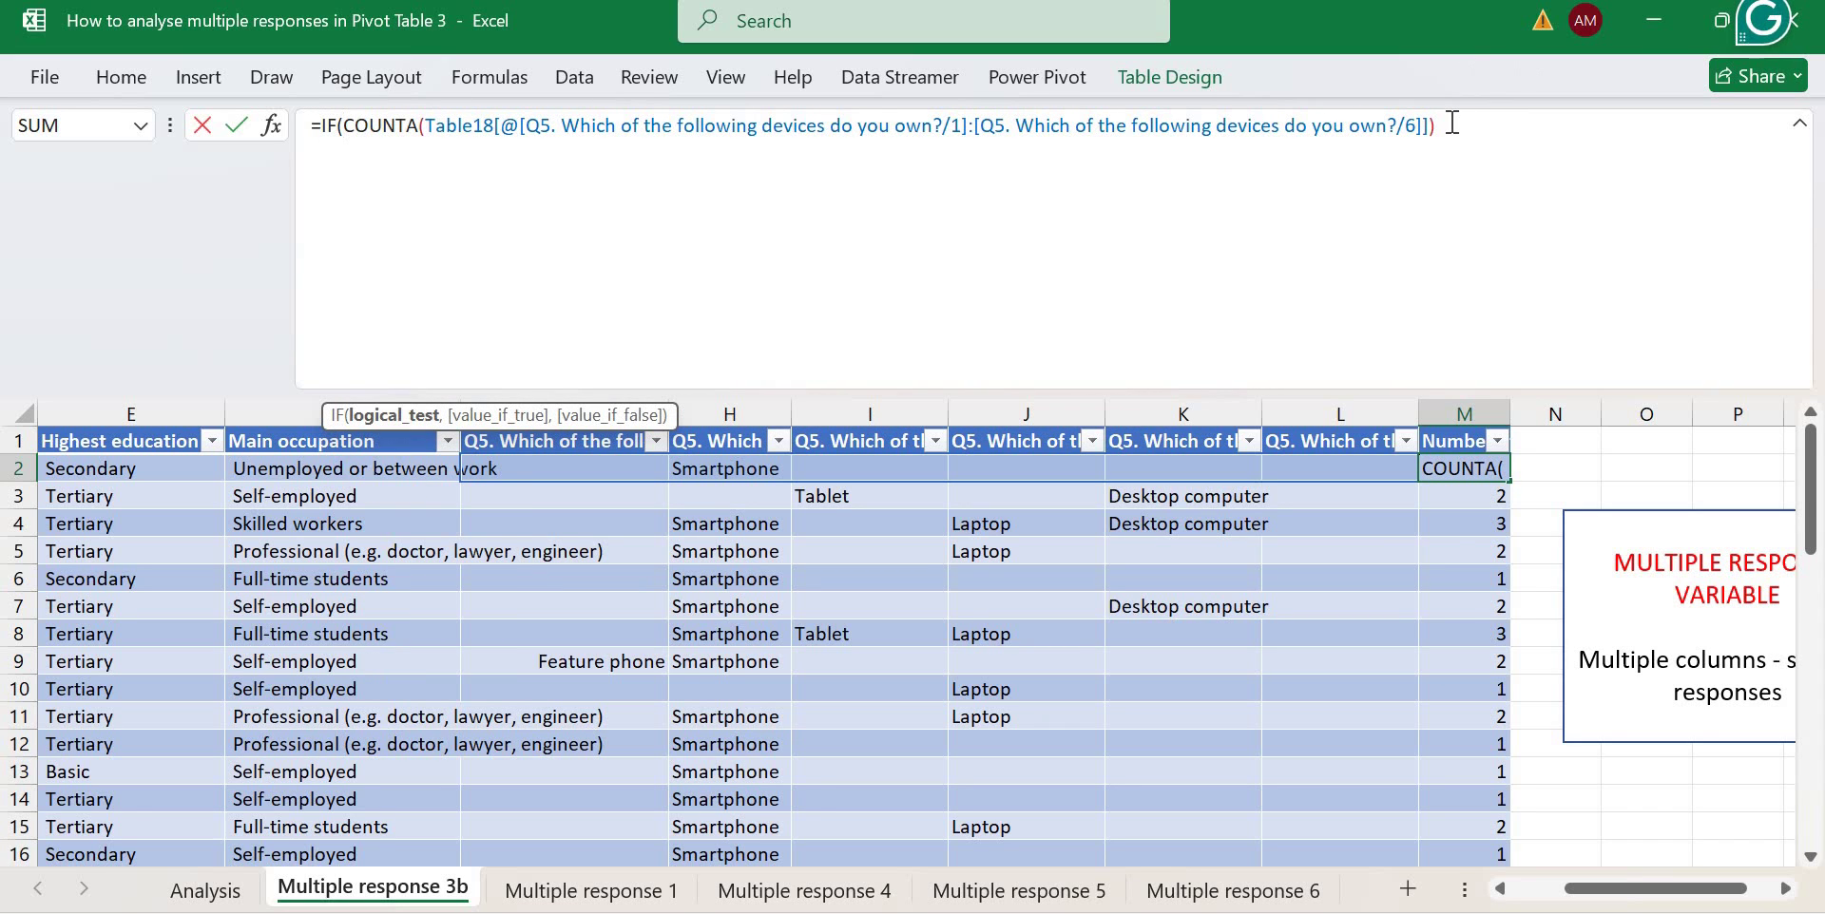
pyautogui.click(1453, 125)
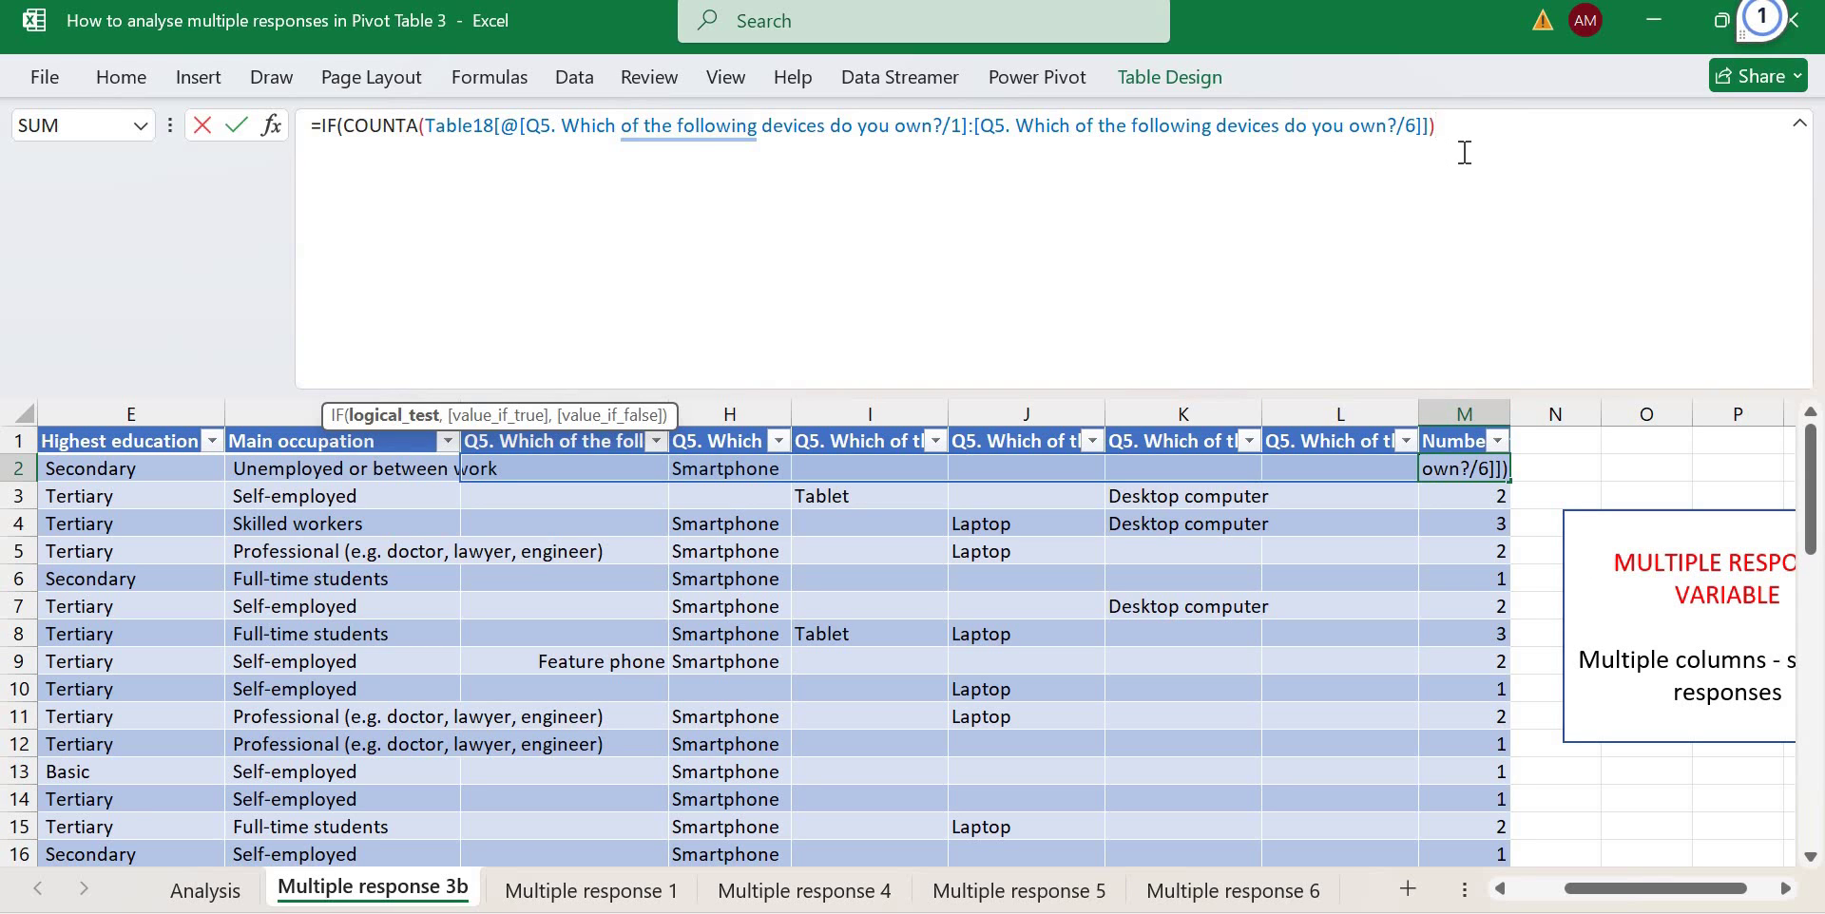
pyautogui.write("=1, 'One")
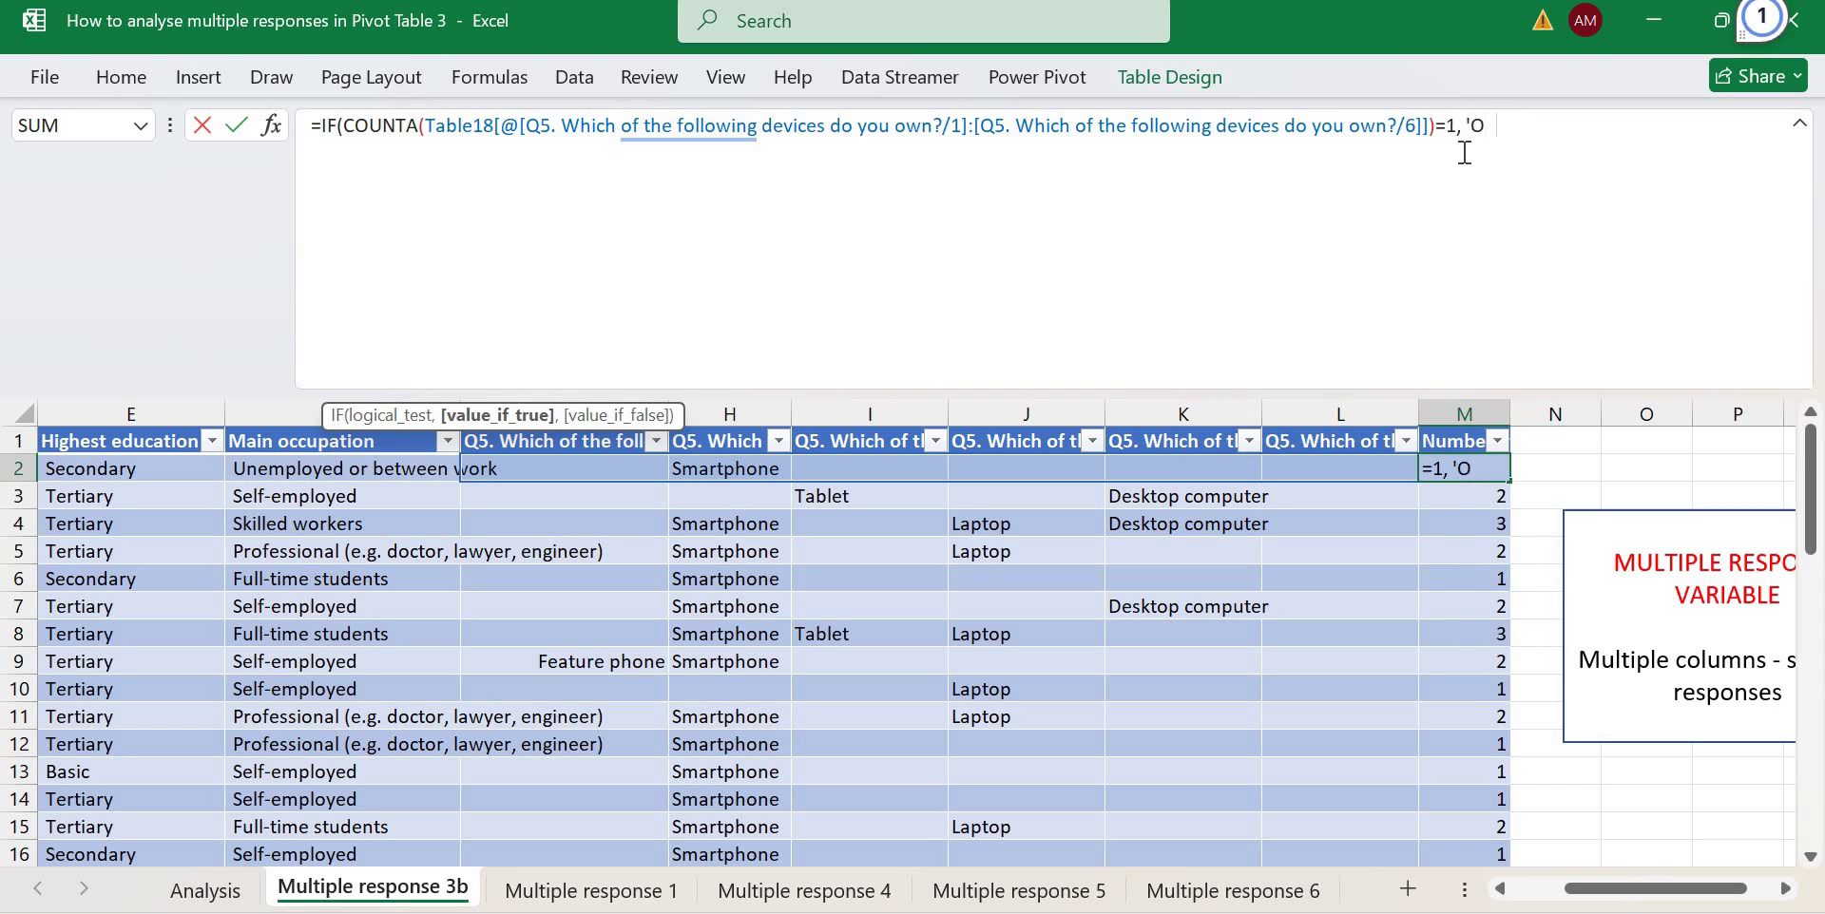
pyautogui.press('BackSpace')
pyautogui.press('BackSpace')
pyautogui.press('BackSpace')
pyautogui.press('BackSpace')
pyautogui.write('"One",')
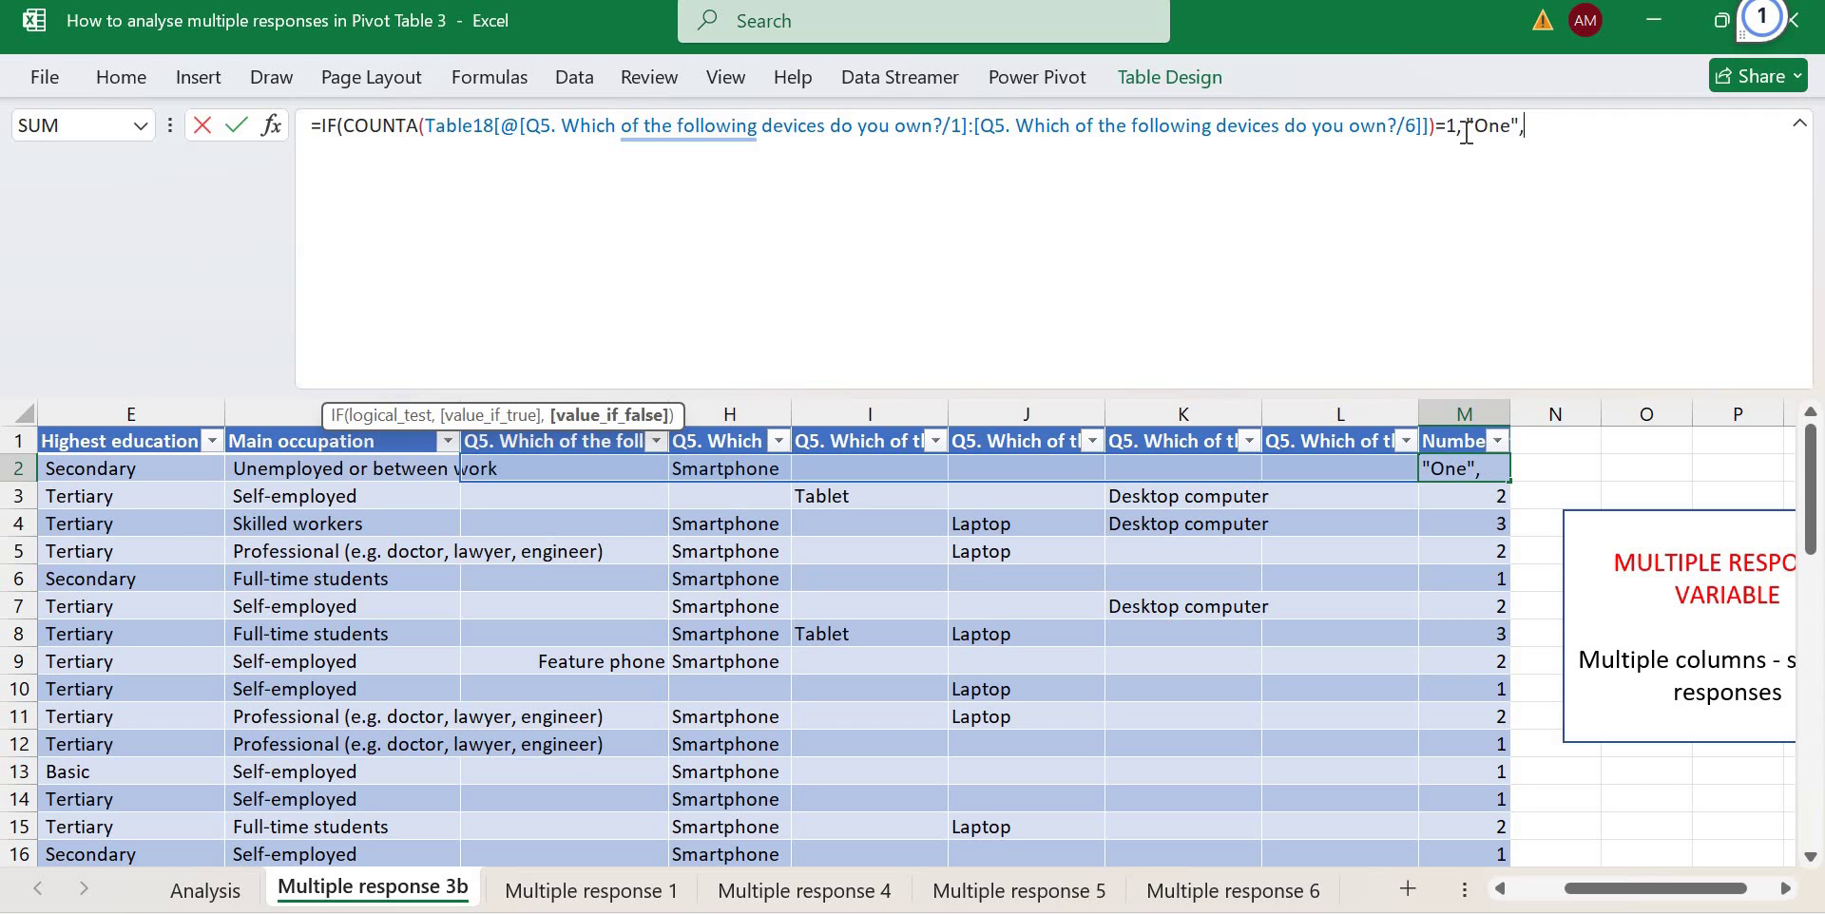
# Add a nested IF returning "Two" for 2 and "Three or more" otherwise, filling the column.
pyautogui.moveTo(340, 133); pyautogui.dragTo(323, 129)
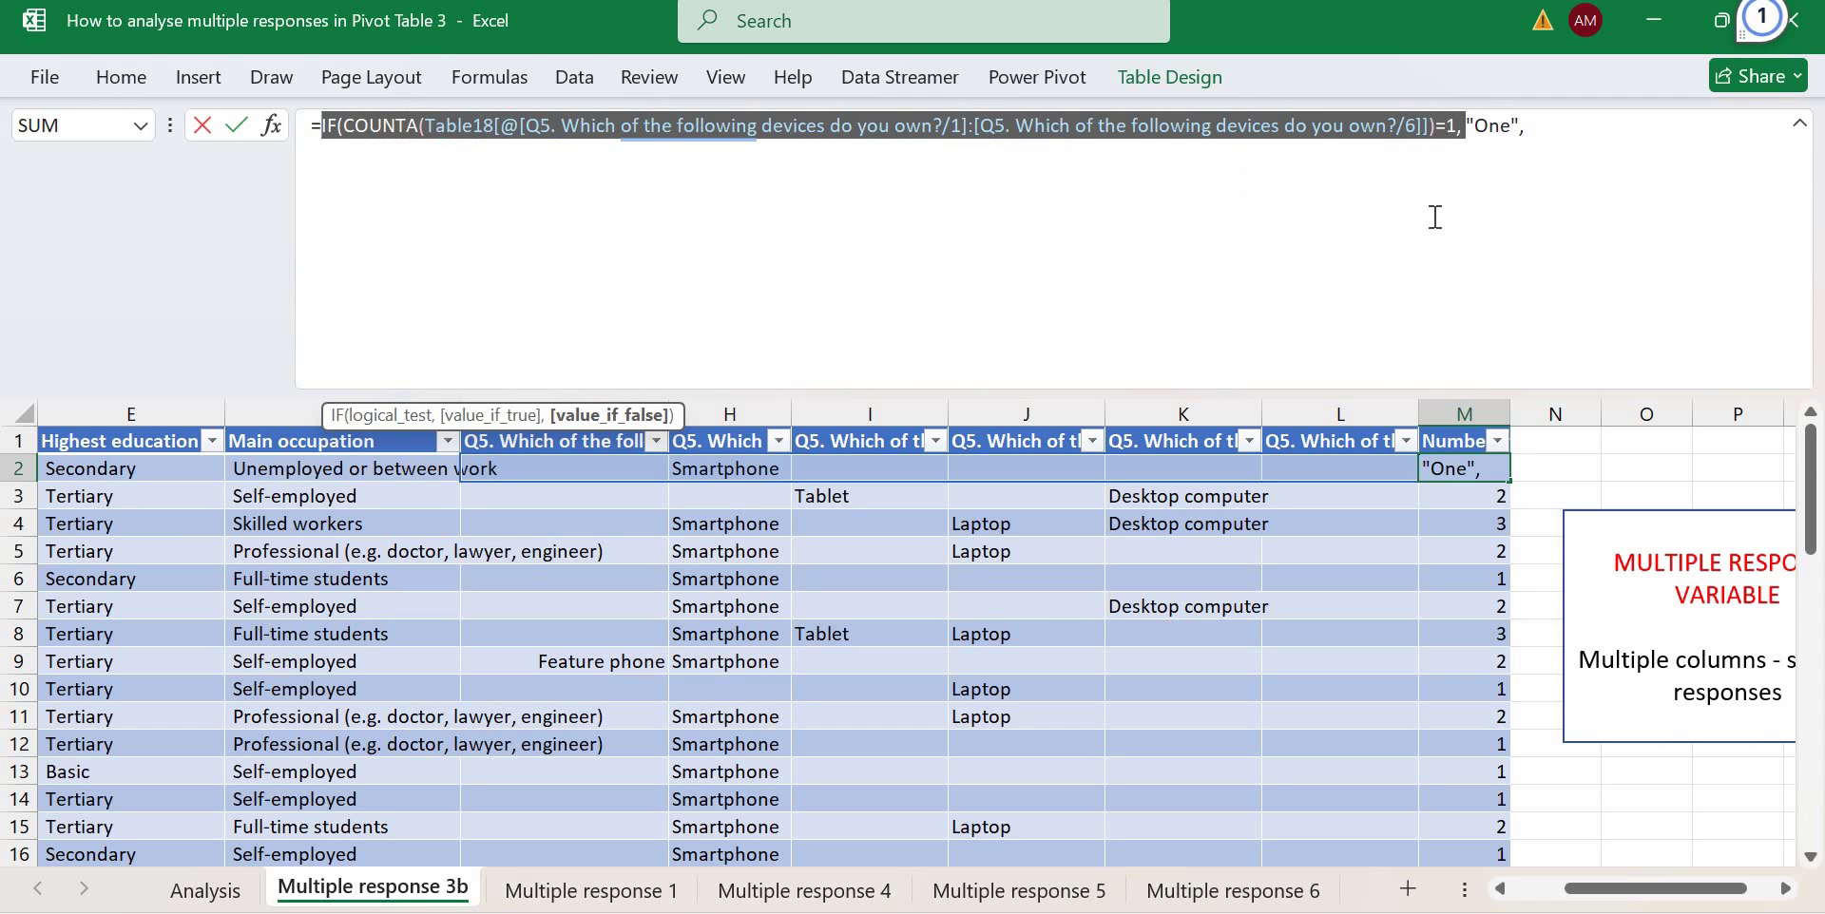
pyautogui.hotkey('ctrl', 'c')
pyautogui.click(1566, 136)
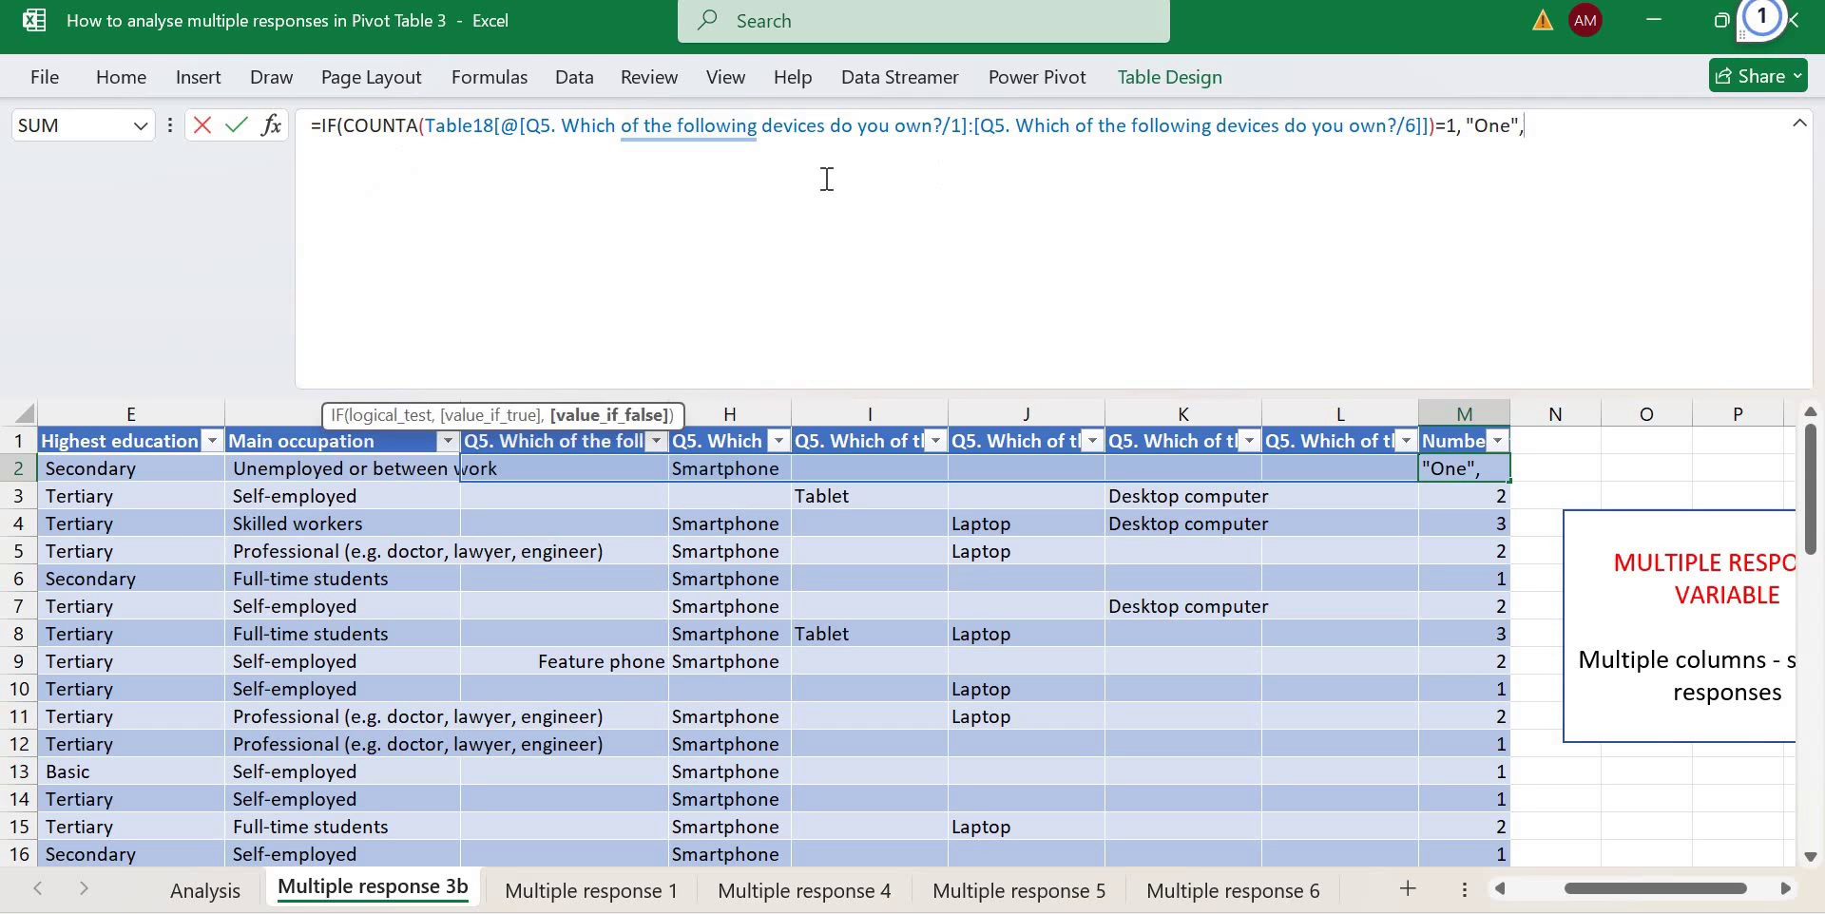
pyautogui.hotkey('ctrl', 'v')
pyautogui.press('BackSpace')
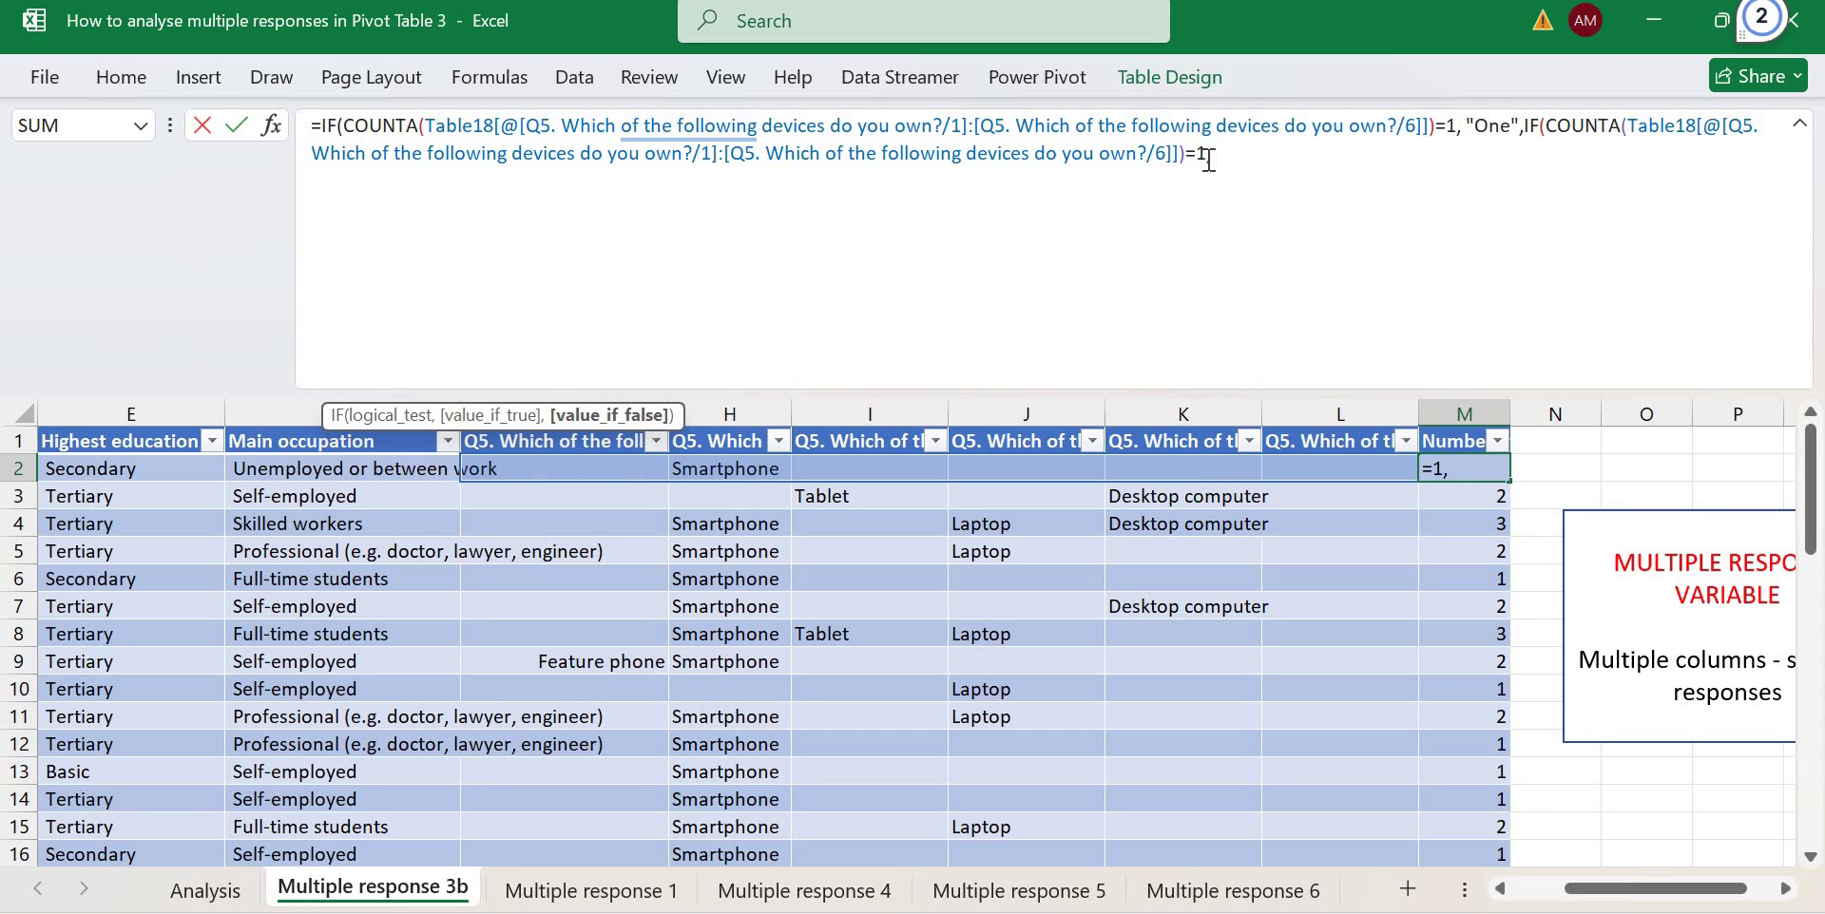
pyautogui.press('Left')
pyautogui.press('BackSpace')
pyautogui.write('2,')
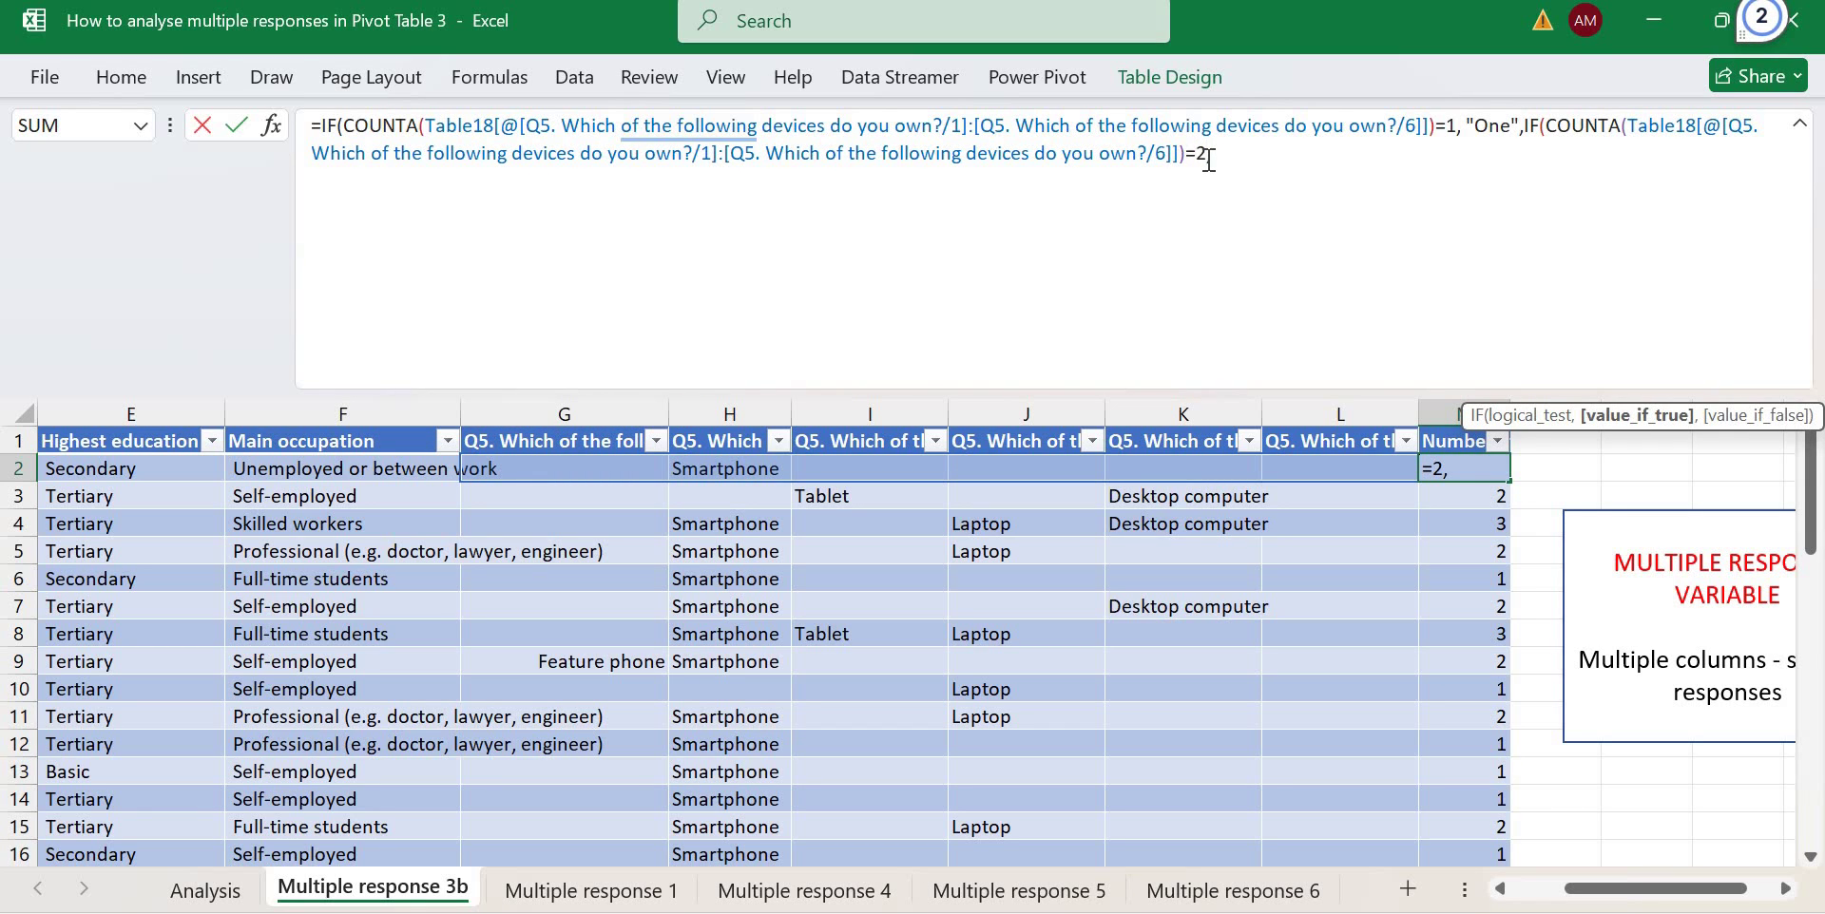
pyautogui.write('"Two",')
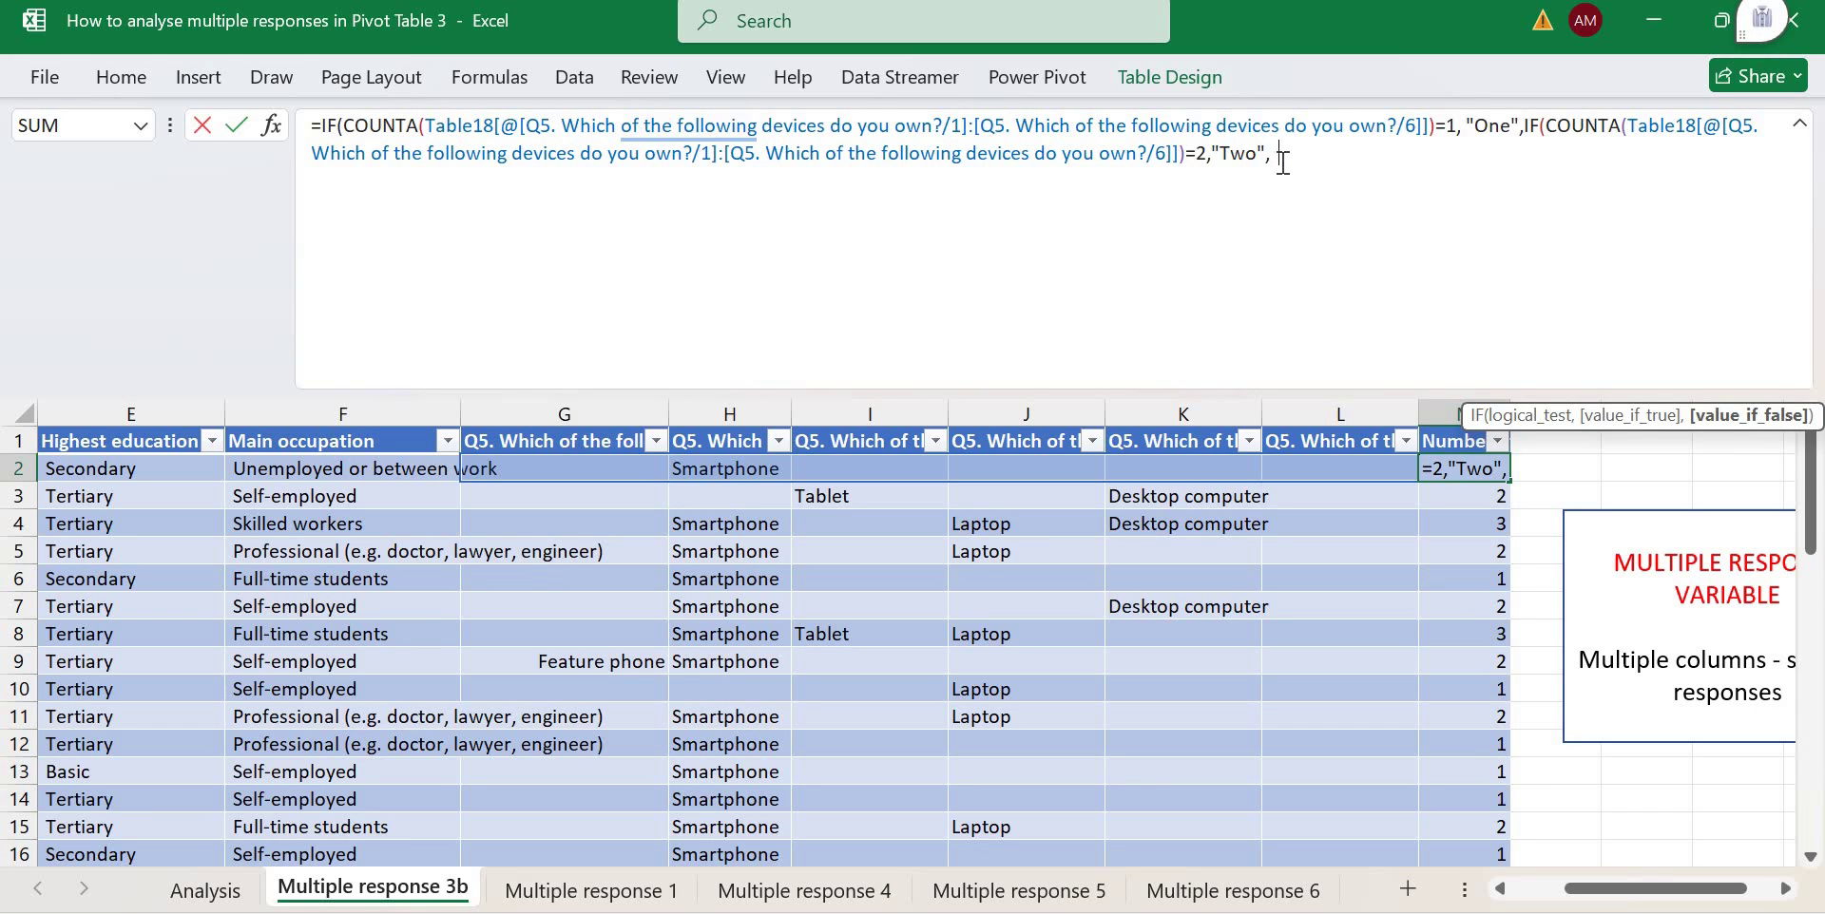
pyautogui.write('"')
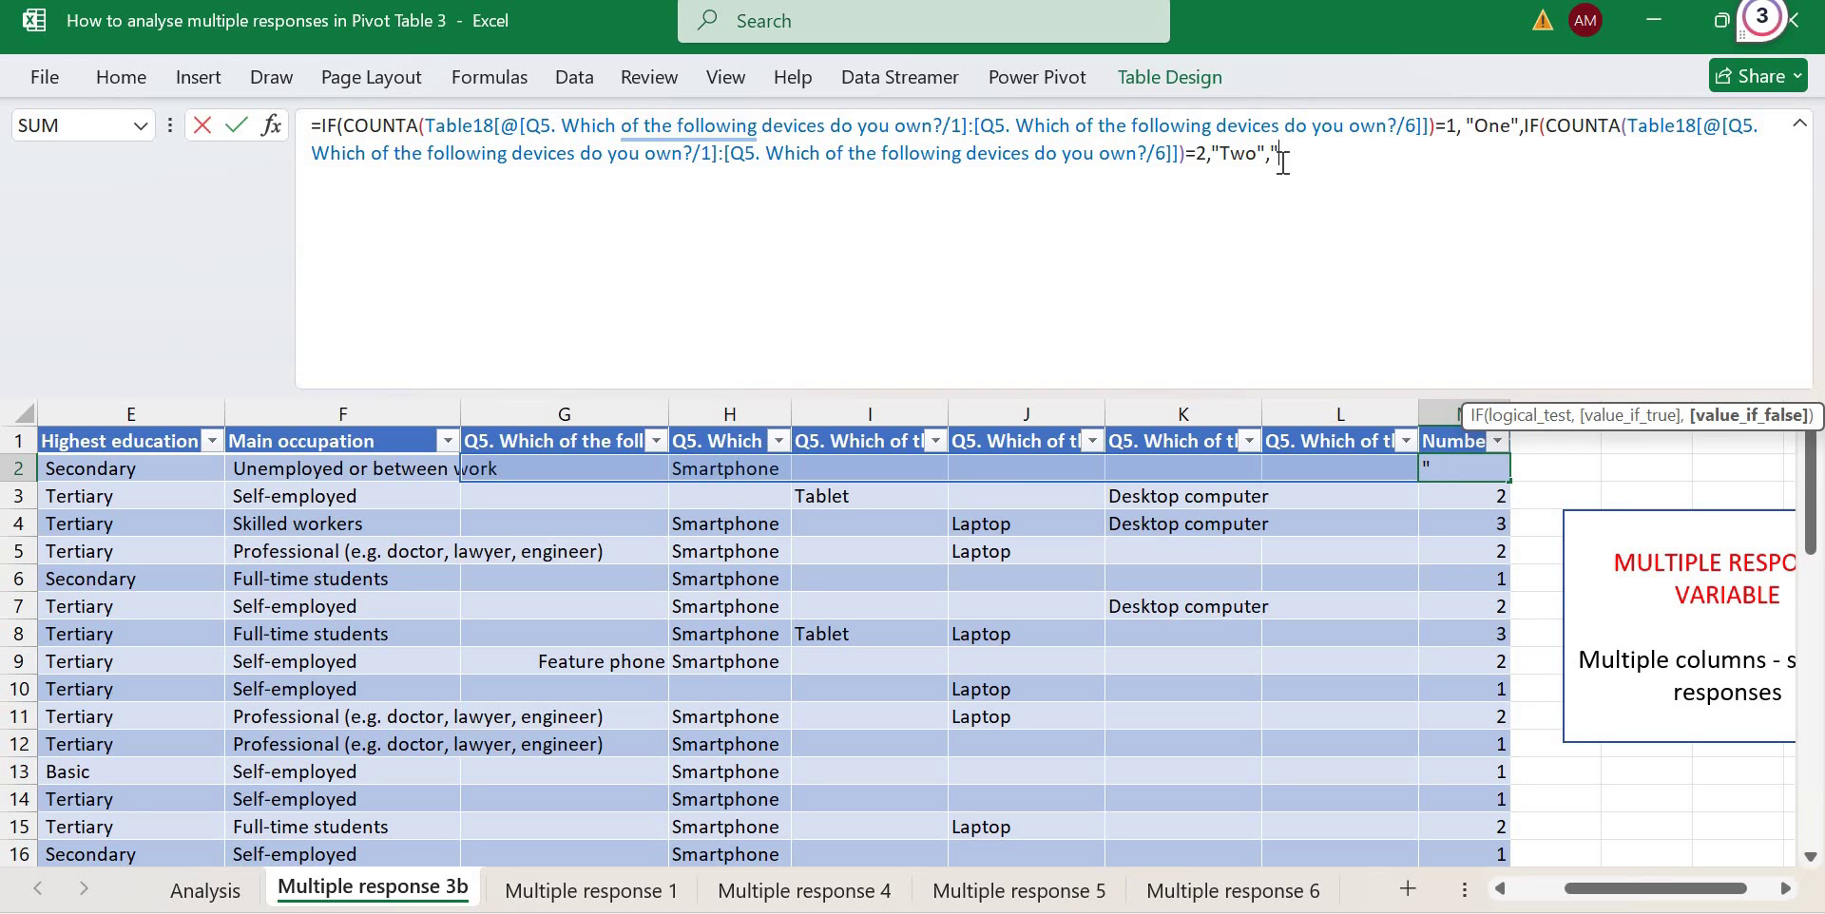
pyautogui.write('Three or')
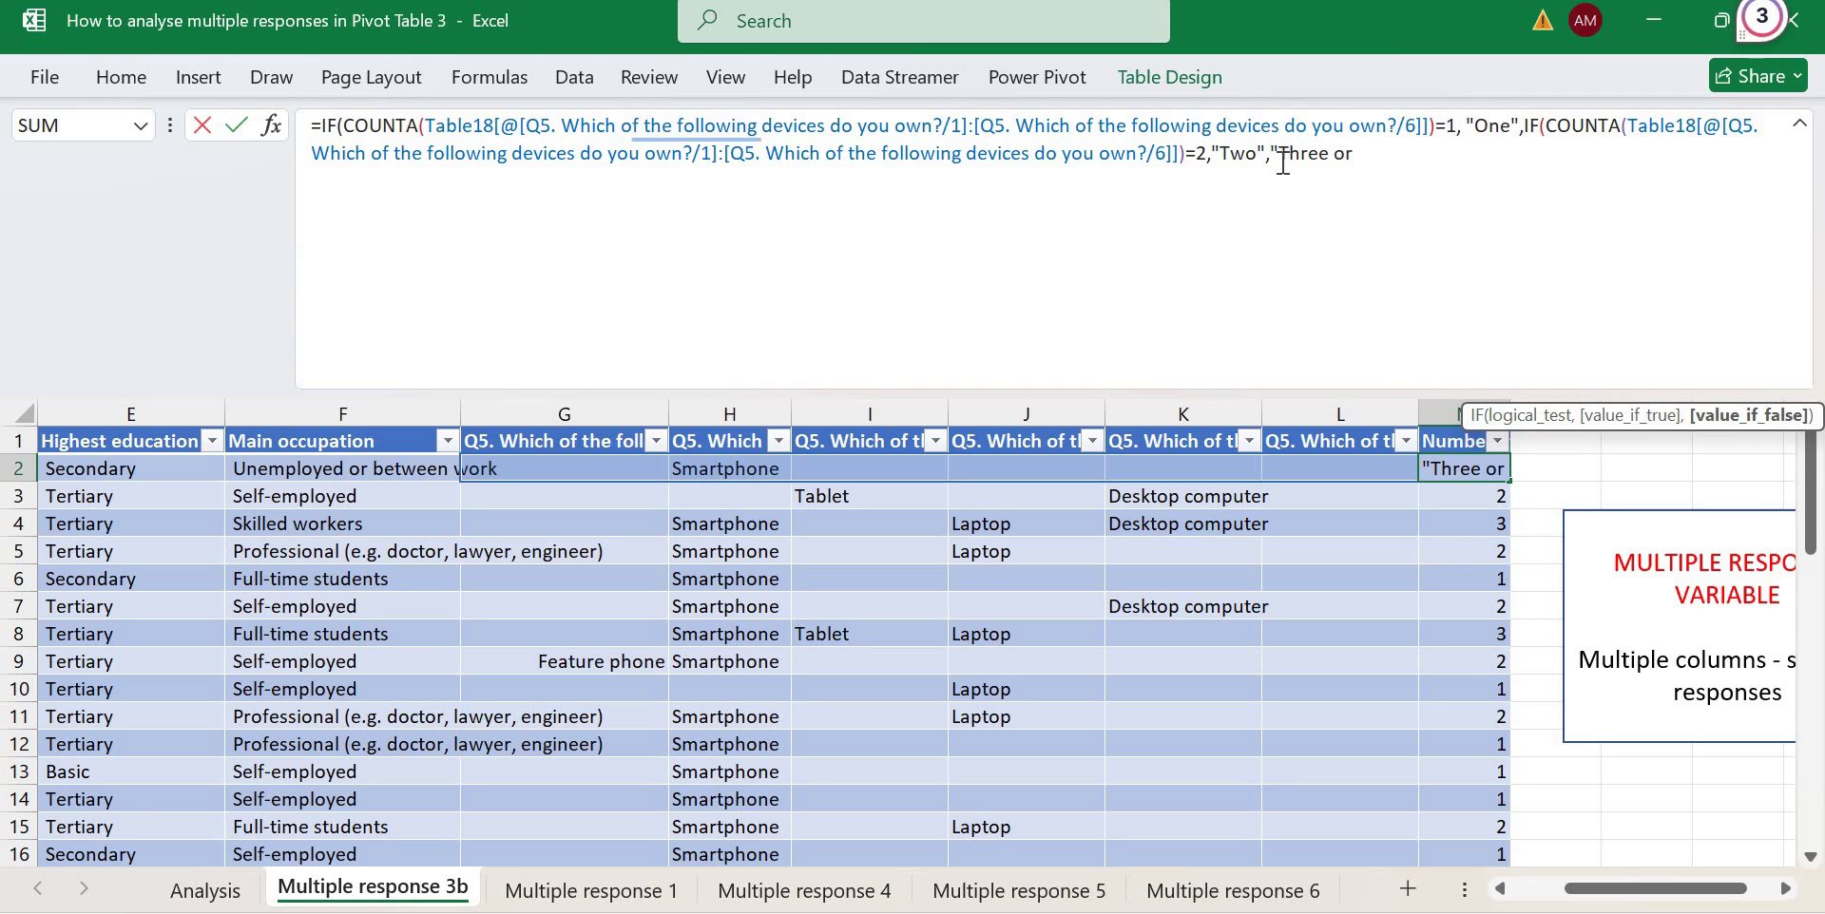
pyautogui.write(' more"')
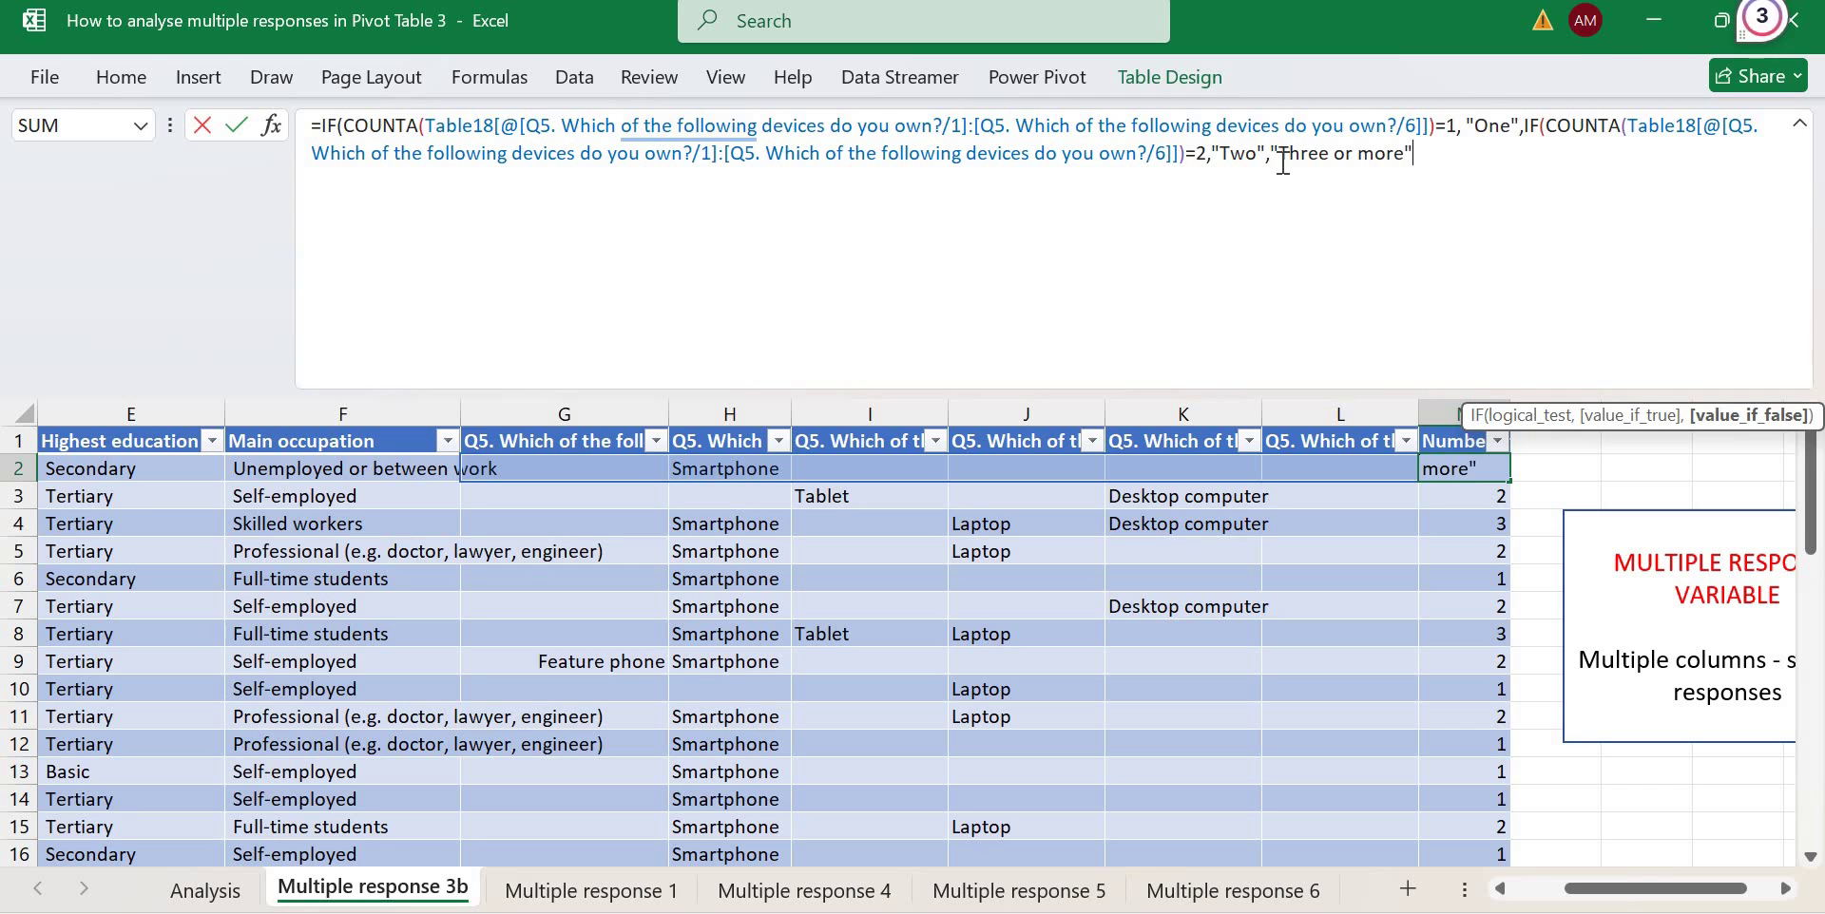
pyautogui.write('))')
pyautogui.press('Return')
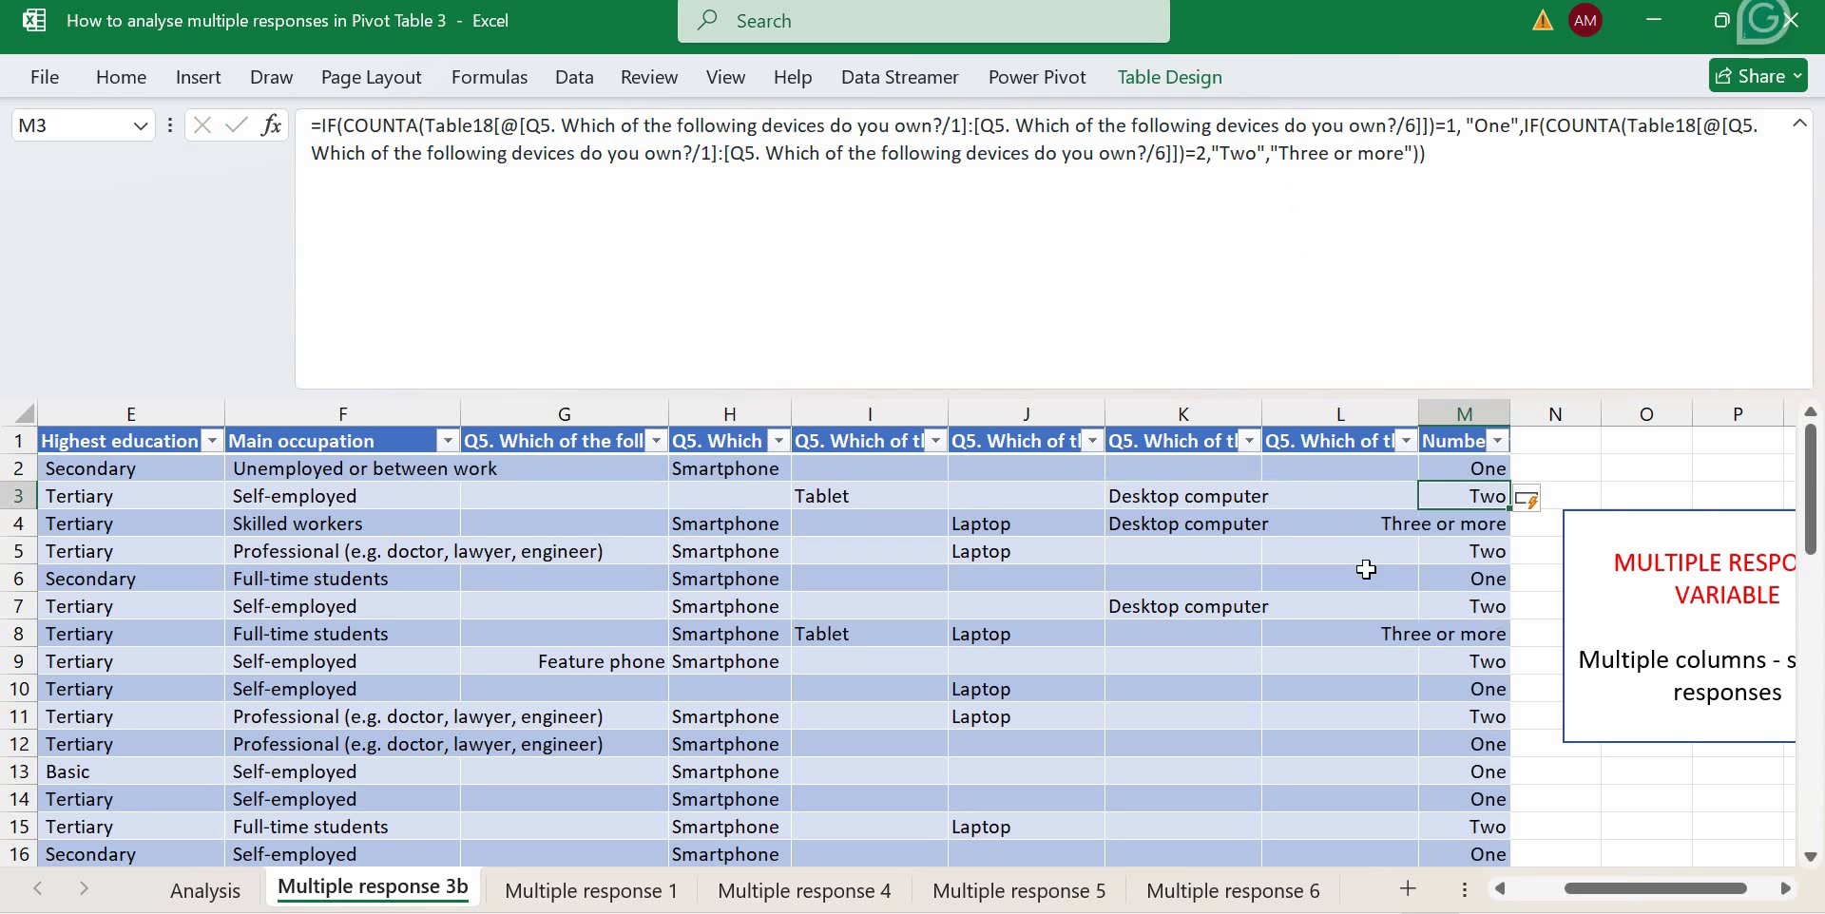
# Review the One/Two/Three or more labels and the finished formula in column M.
pyautogui.click(1458, 460)
pyautogui.hotkey('ctrl', 'shift', 'Down')
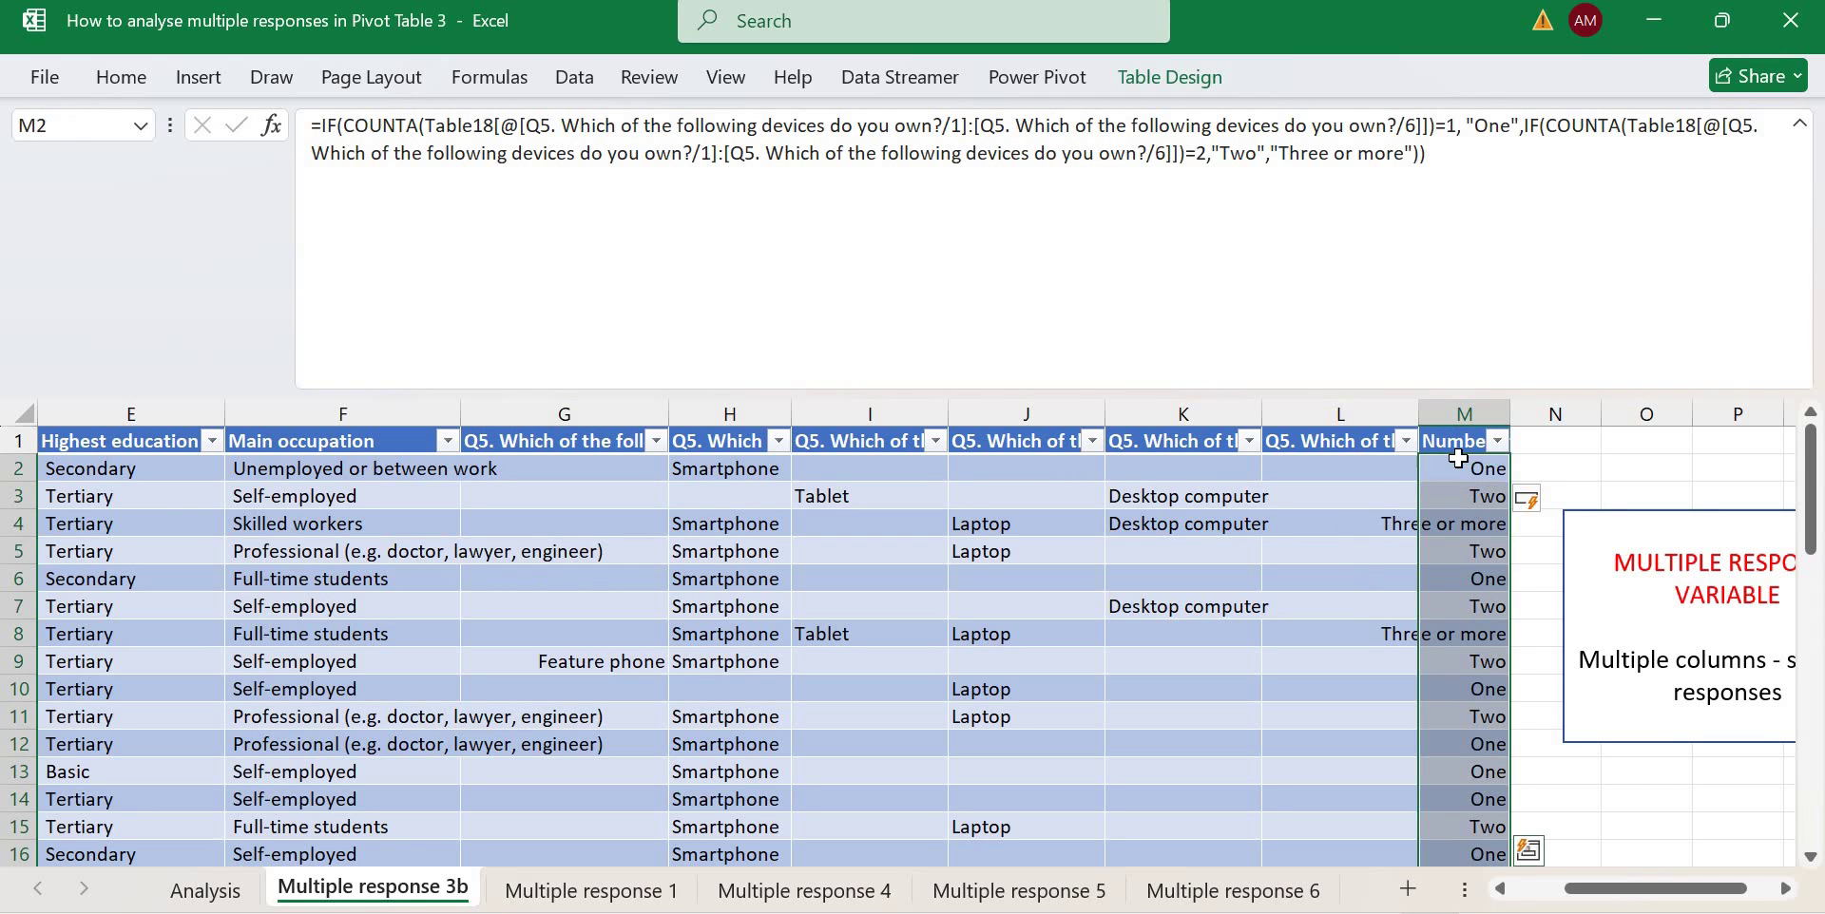
pyautogui.click(1459, 460)
pyautogui.click(1458, 442)
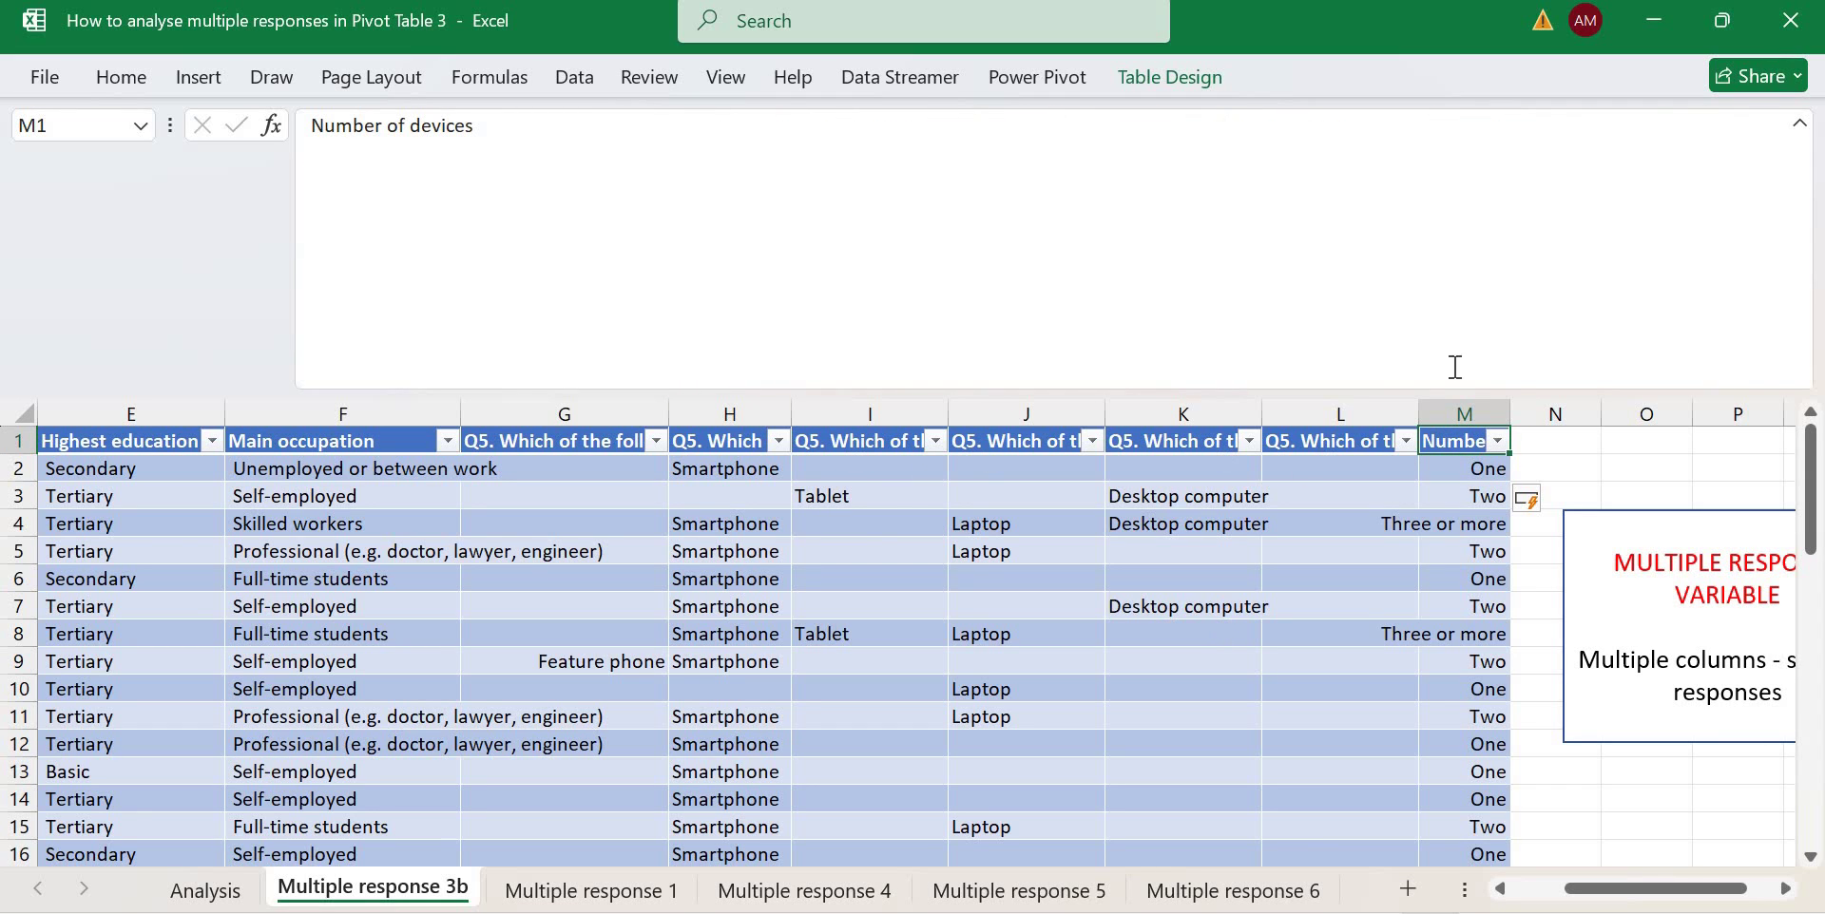
pyautogui.click(1455, 470)
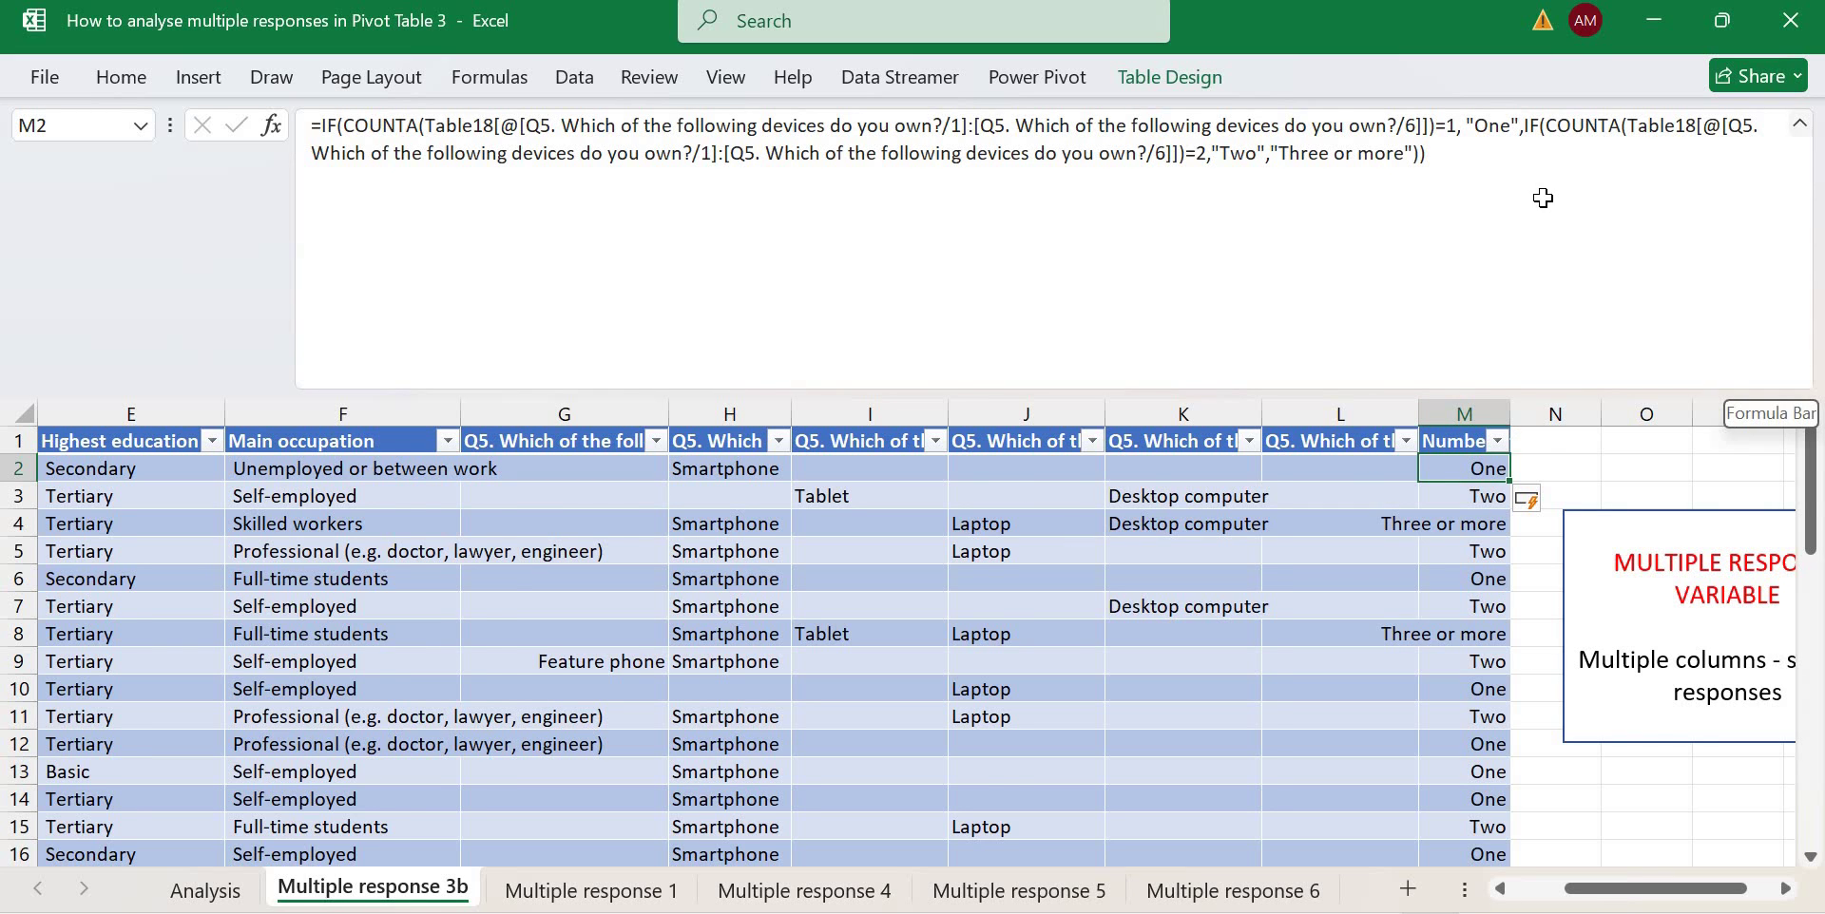
pyautogui.click(1802, 128)
# Copy the device ownership pivot table on the Analysis sheet and paste it at B167.
pyautogui.click(224, 893)
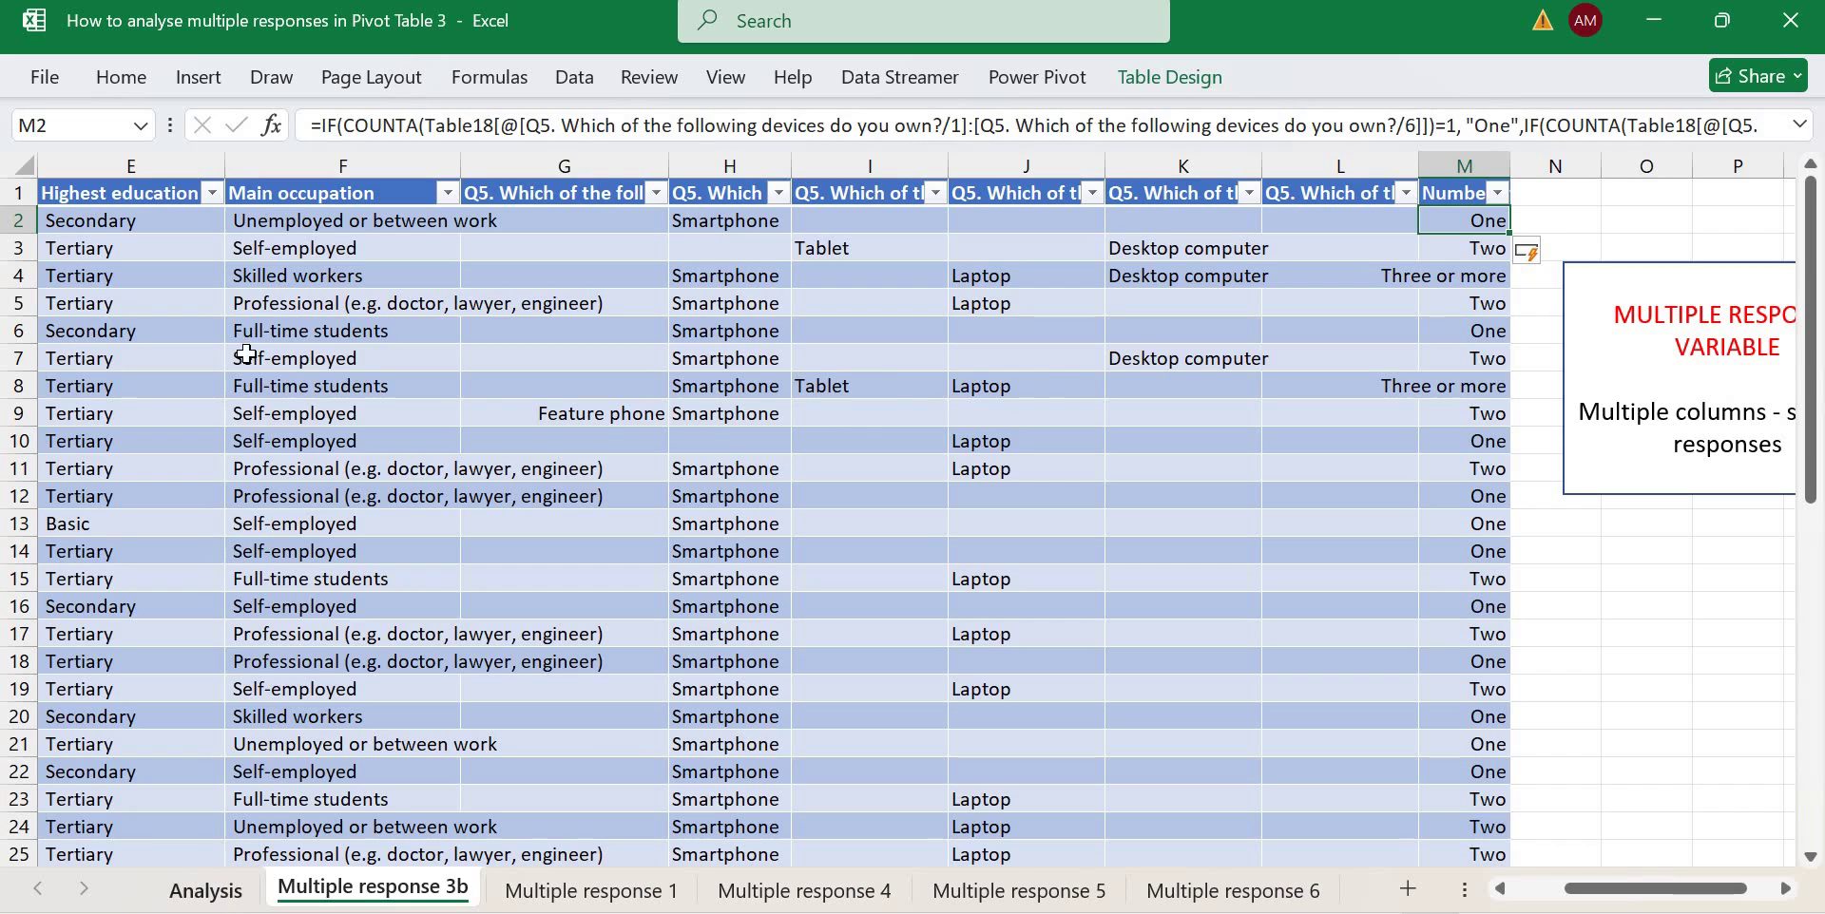
pyautogui.moveTo(181, 358); pyautogui.dragTo(457, 539)
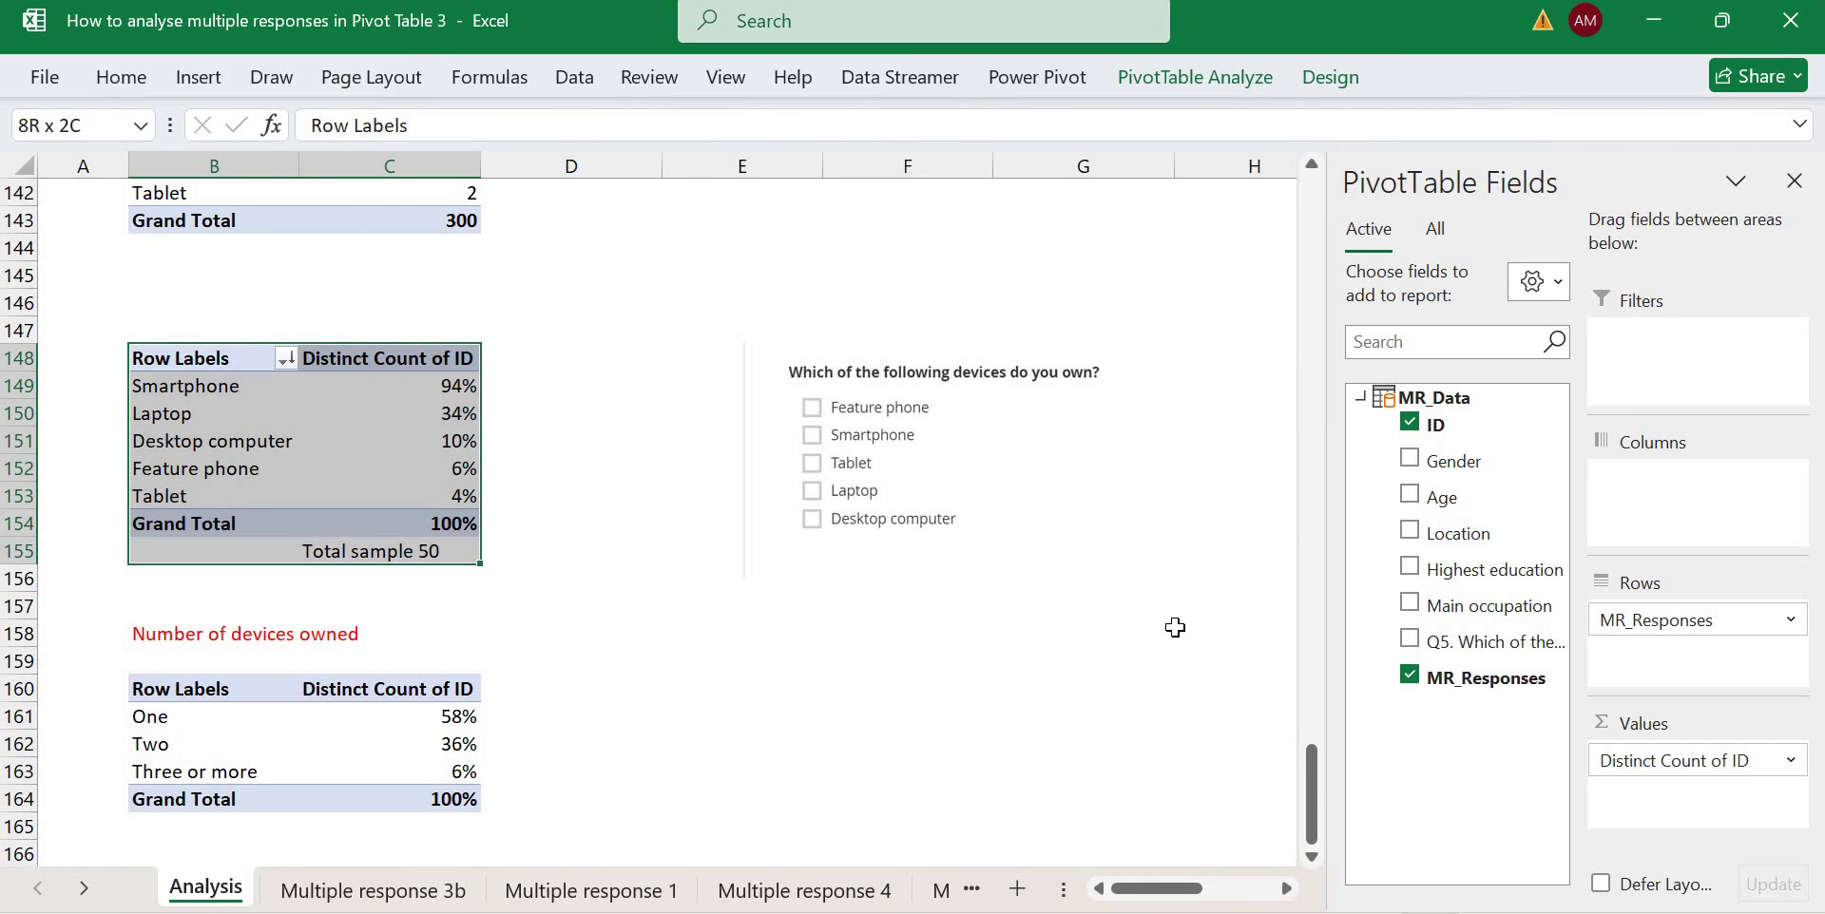
pyautogui.hotkey('ctrl', 'c')
pyautogui.scroll(-2, 183, 708)
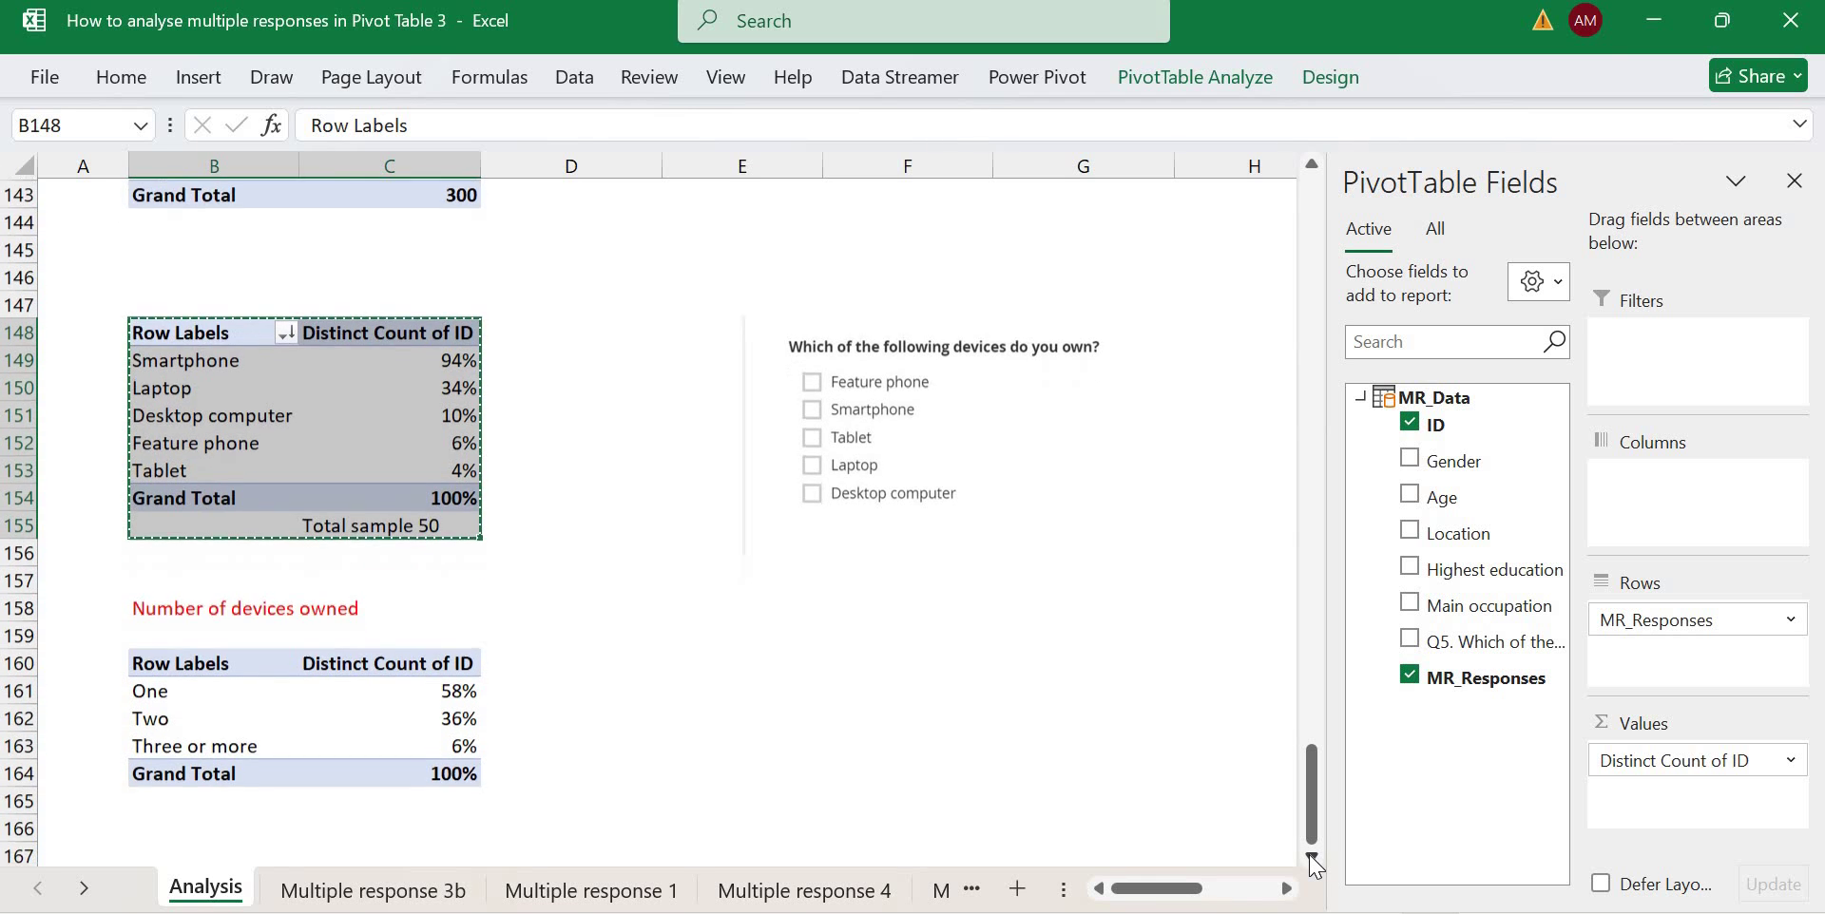
pyautogui.click(181, 702)
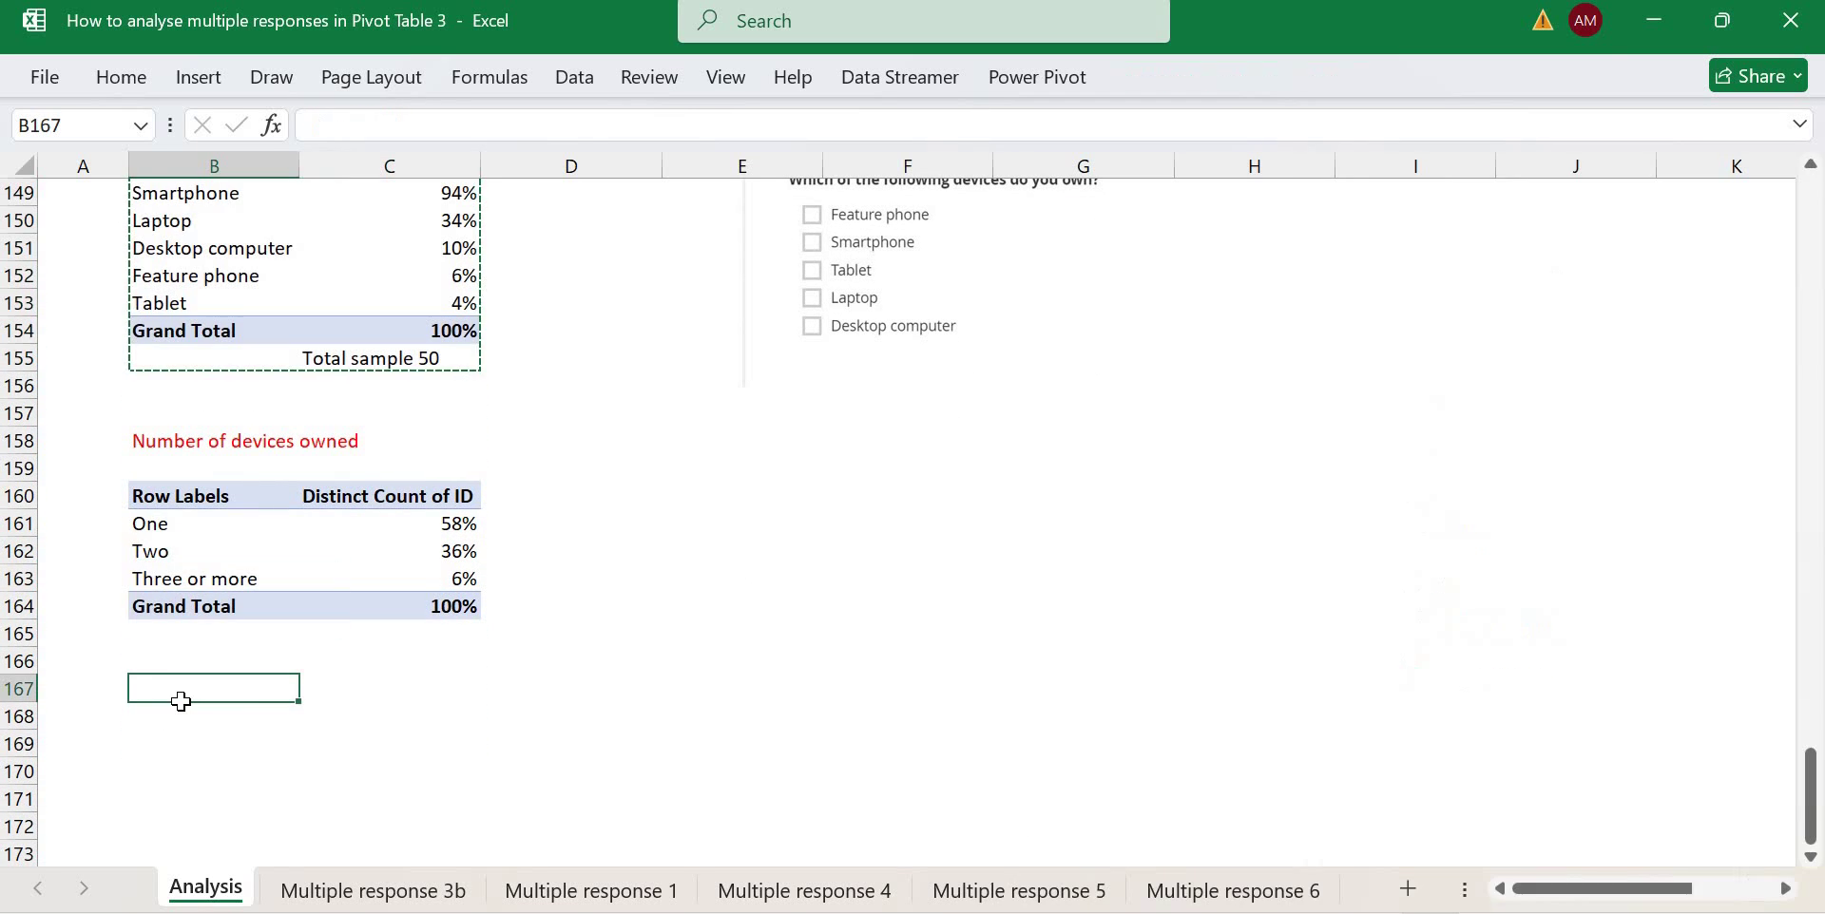
pyautogui.hotkey('ctrl', 'v')
# Refresh the pasted pivot with Alt+F5 so the Number of devices field becomes available.
pyautogui.click(290, 775)
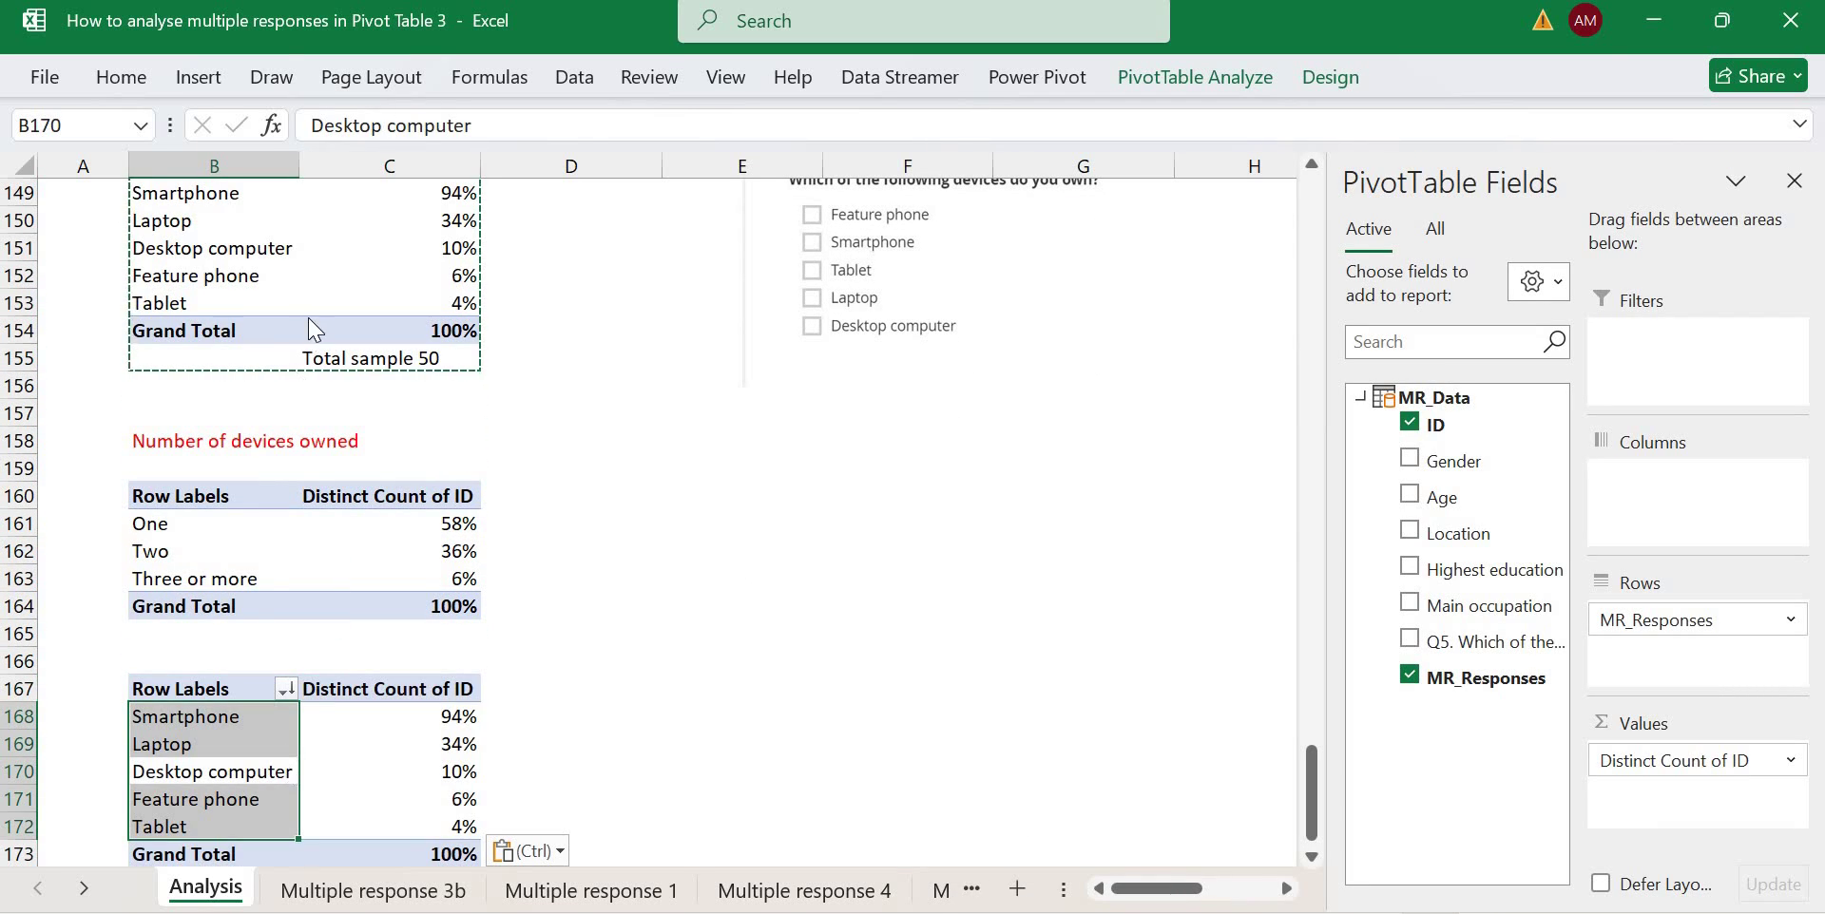
pyautogui.rightClick(289, 775)
pyautogui.press('Escape')
pyautogui.click(333, 799)
pyautogui.rightClick(333, 801)
pyautogui.press('Escape')
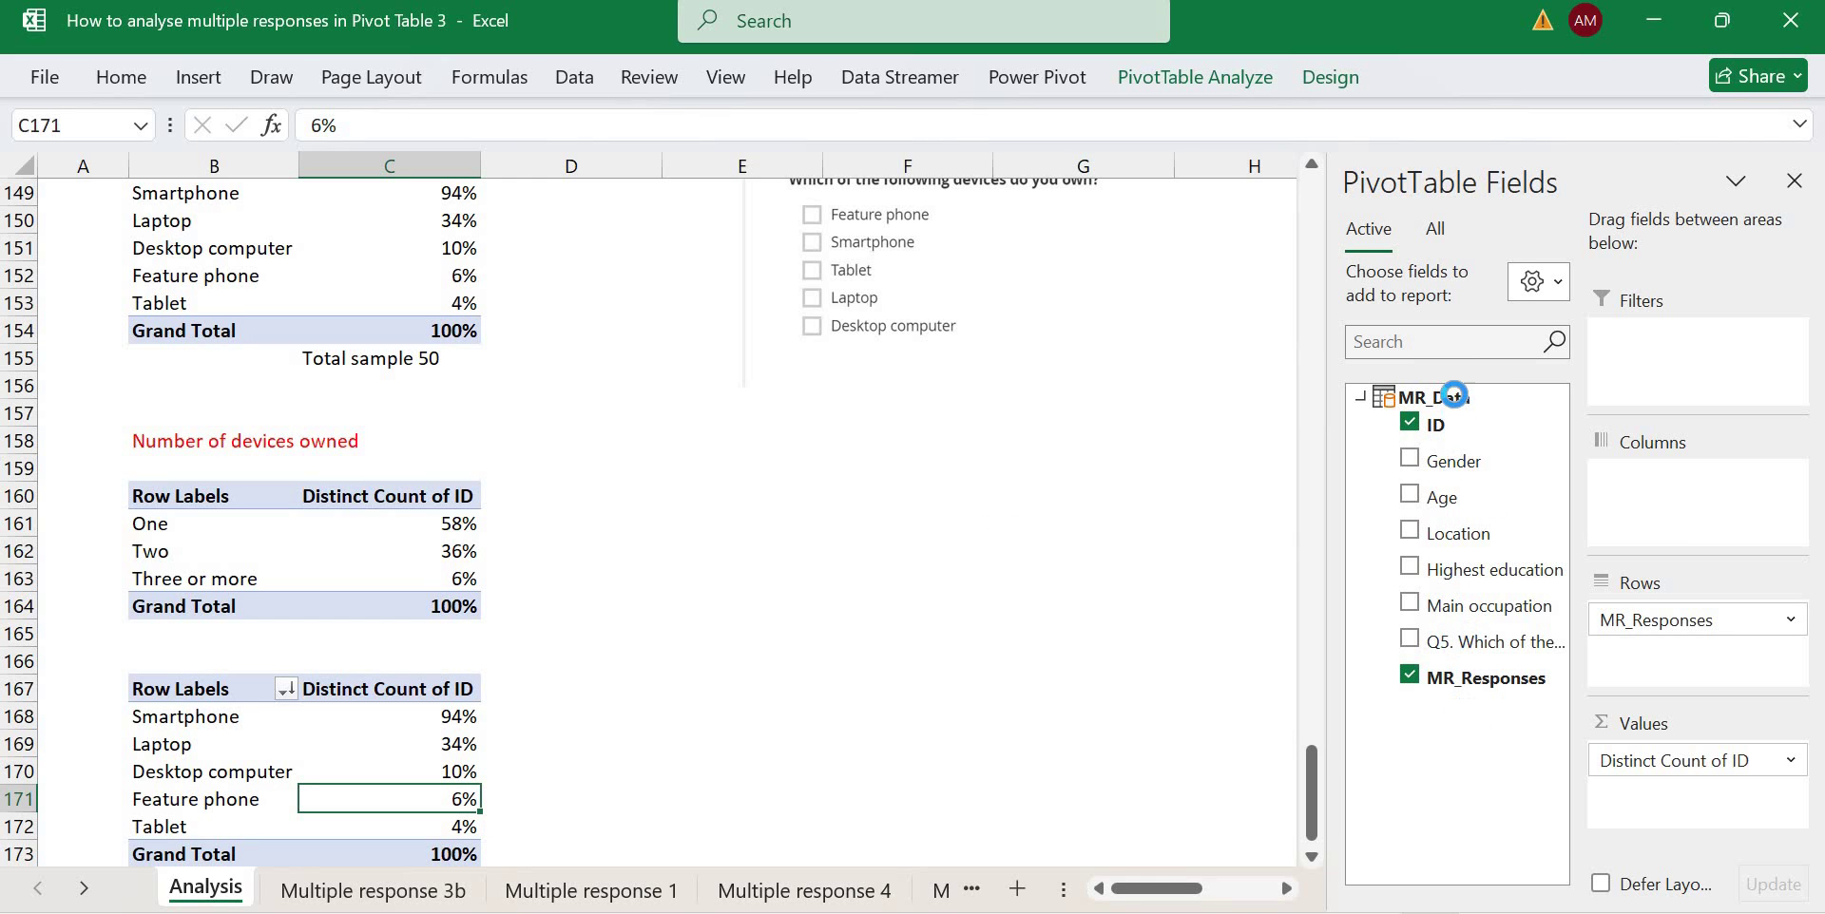
pyautogui.hotkey('alt', 'F5')
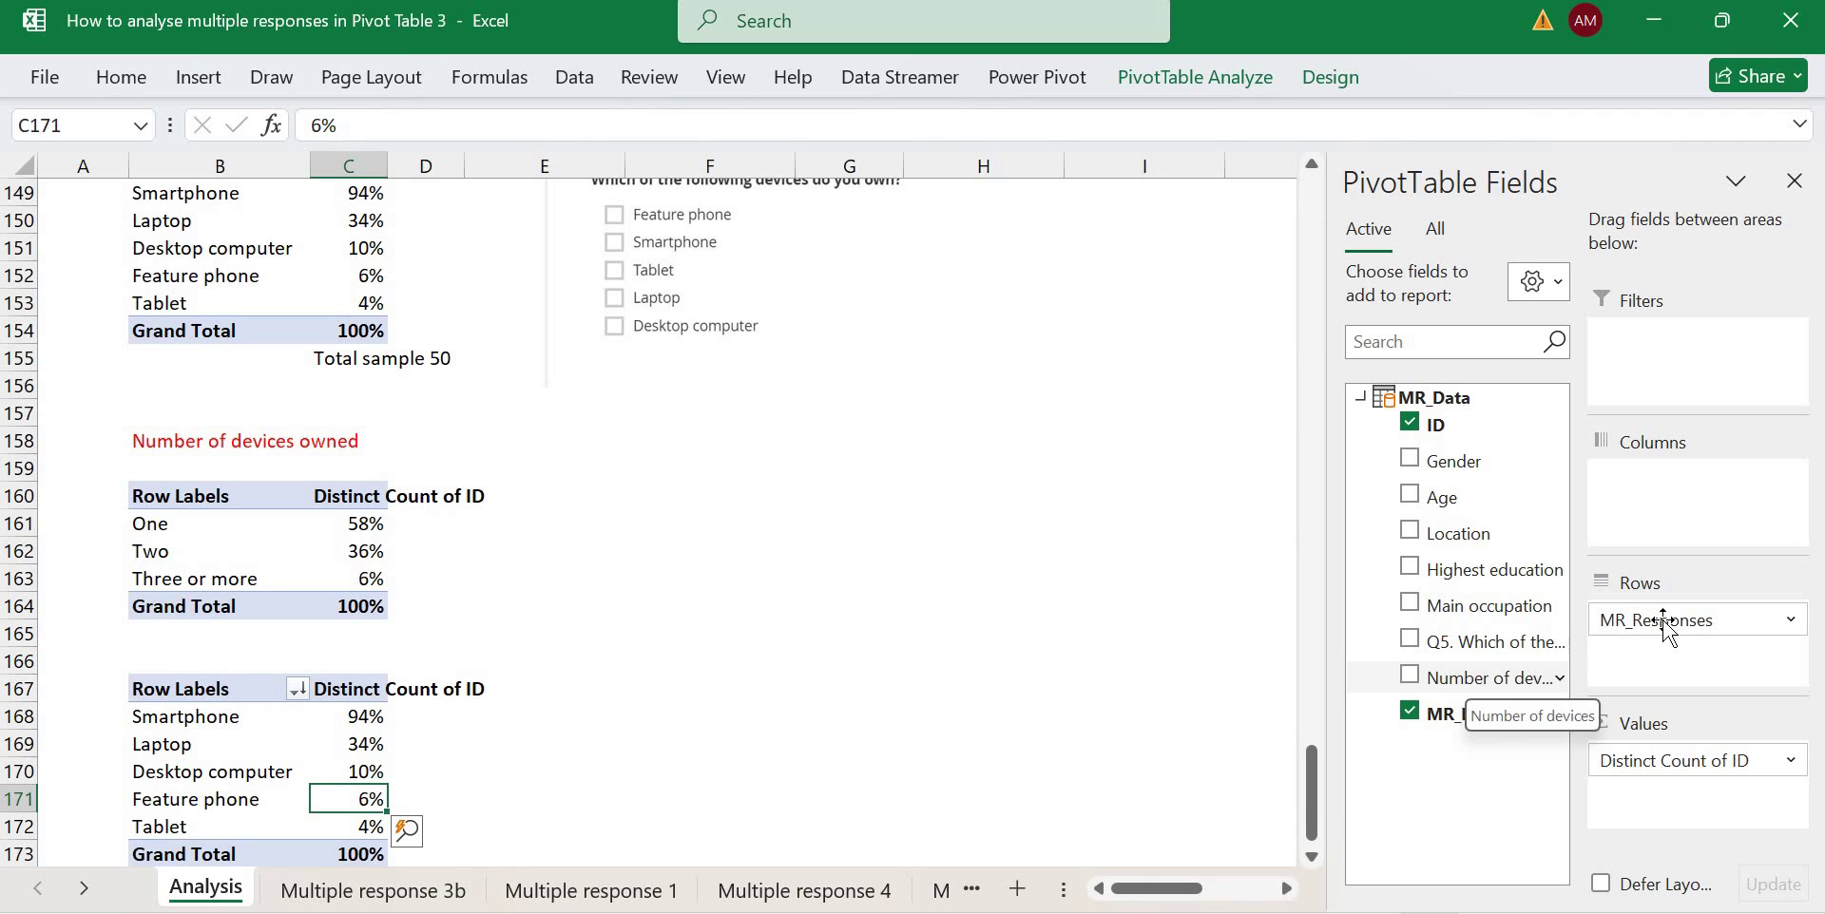
pyautogui.scroll(-1, 1569, 655)
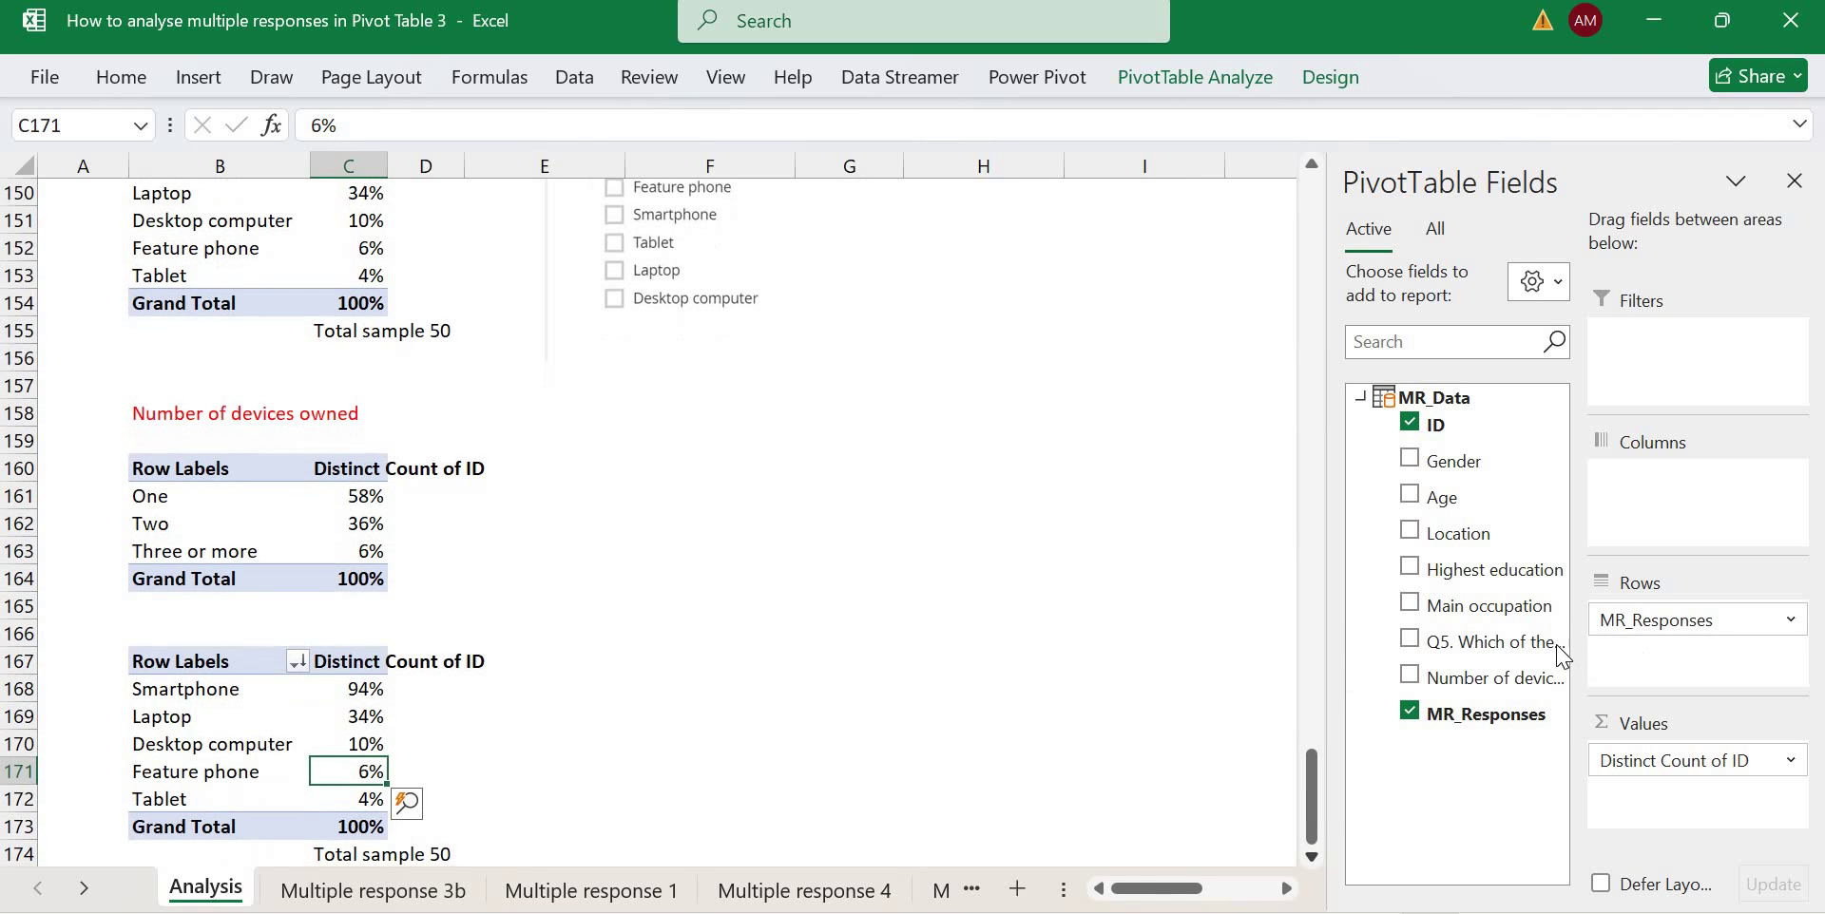
# Swap MR_Responses for Number of devices in the copied pivot's rows and move Two above Three or more.
pyautogui.click(1659, 618)
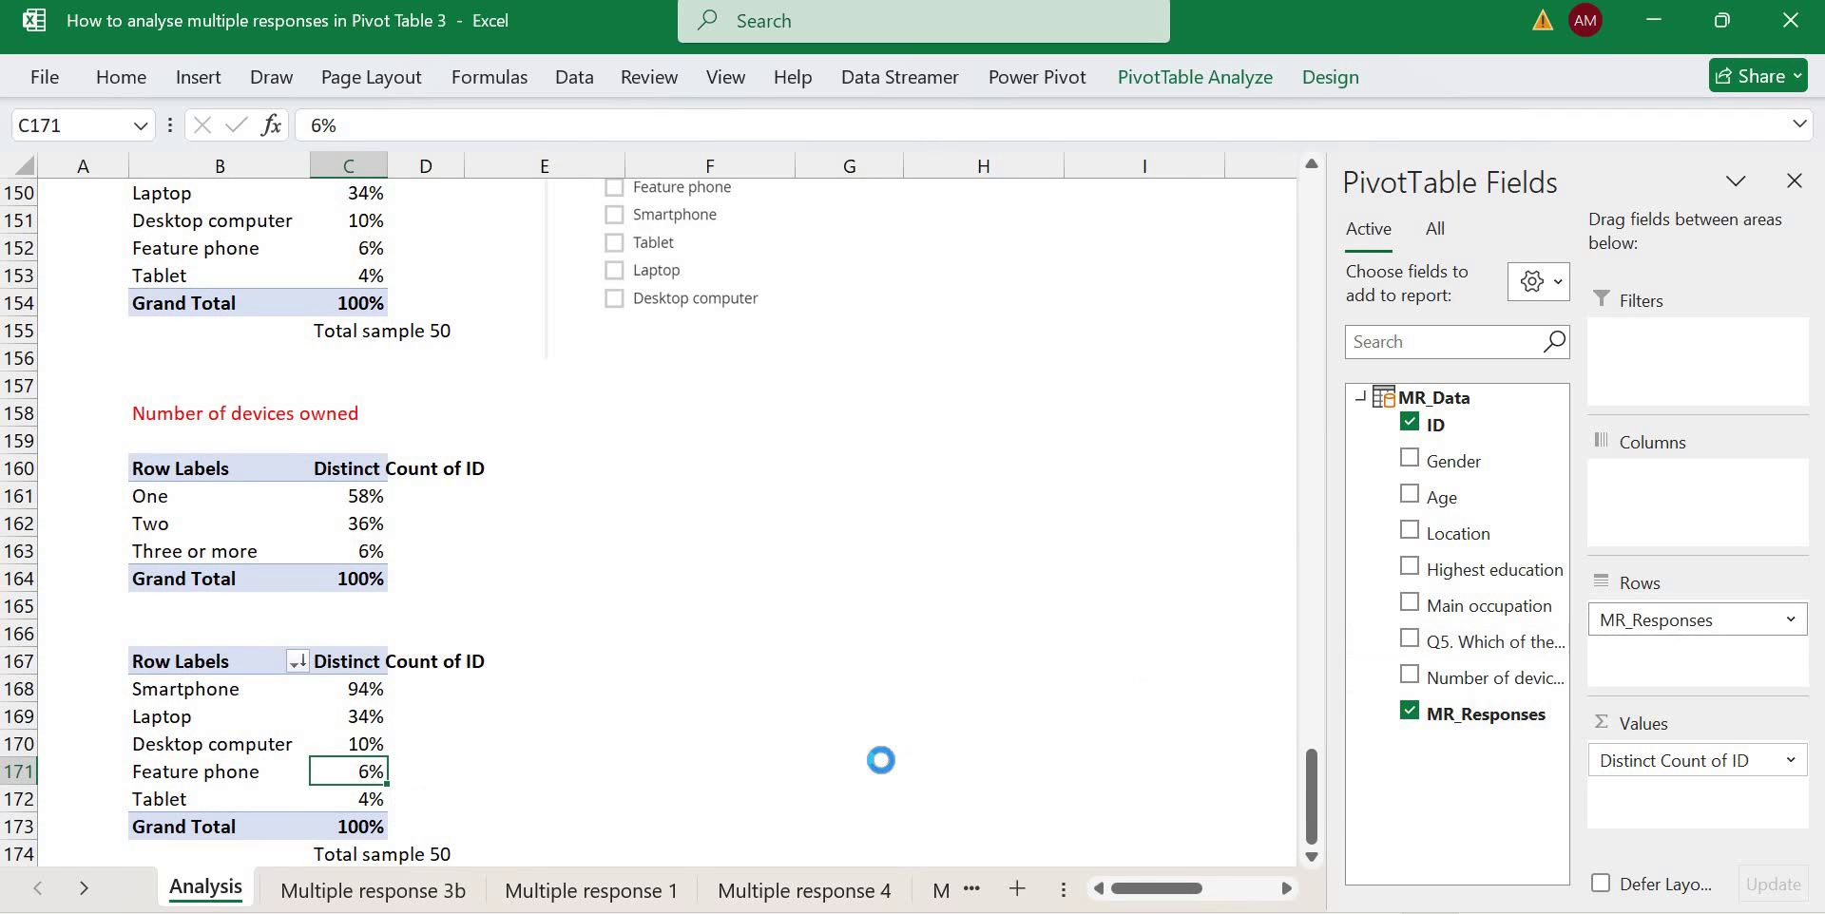
pyautogui.moveTo(1359, 727); pyautogui.dragTo(1436, 708)
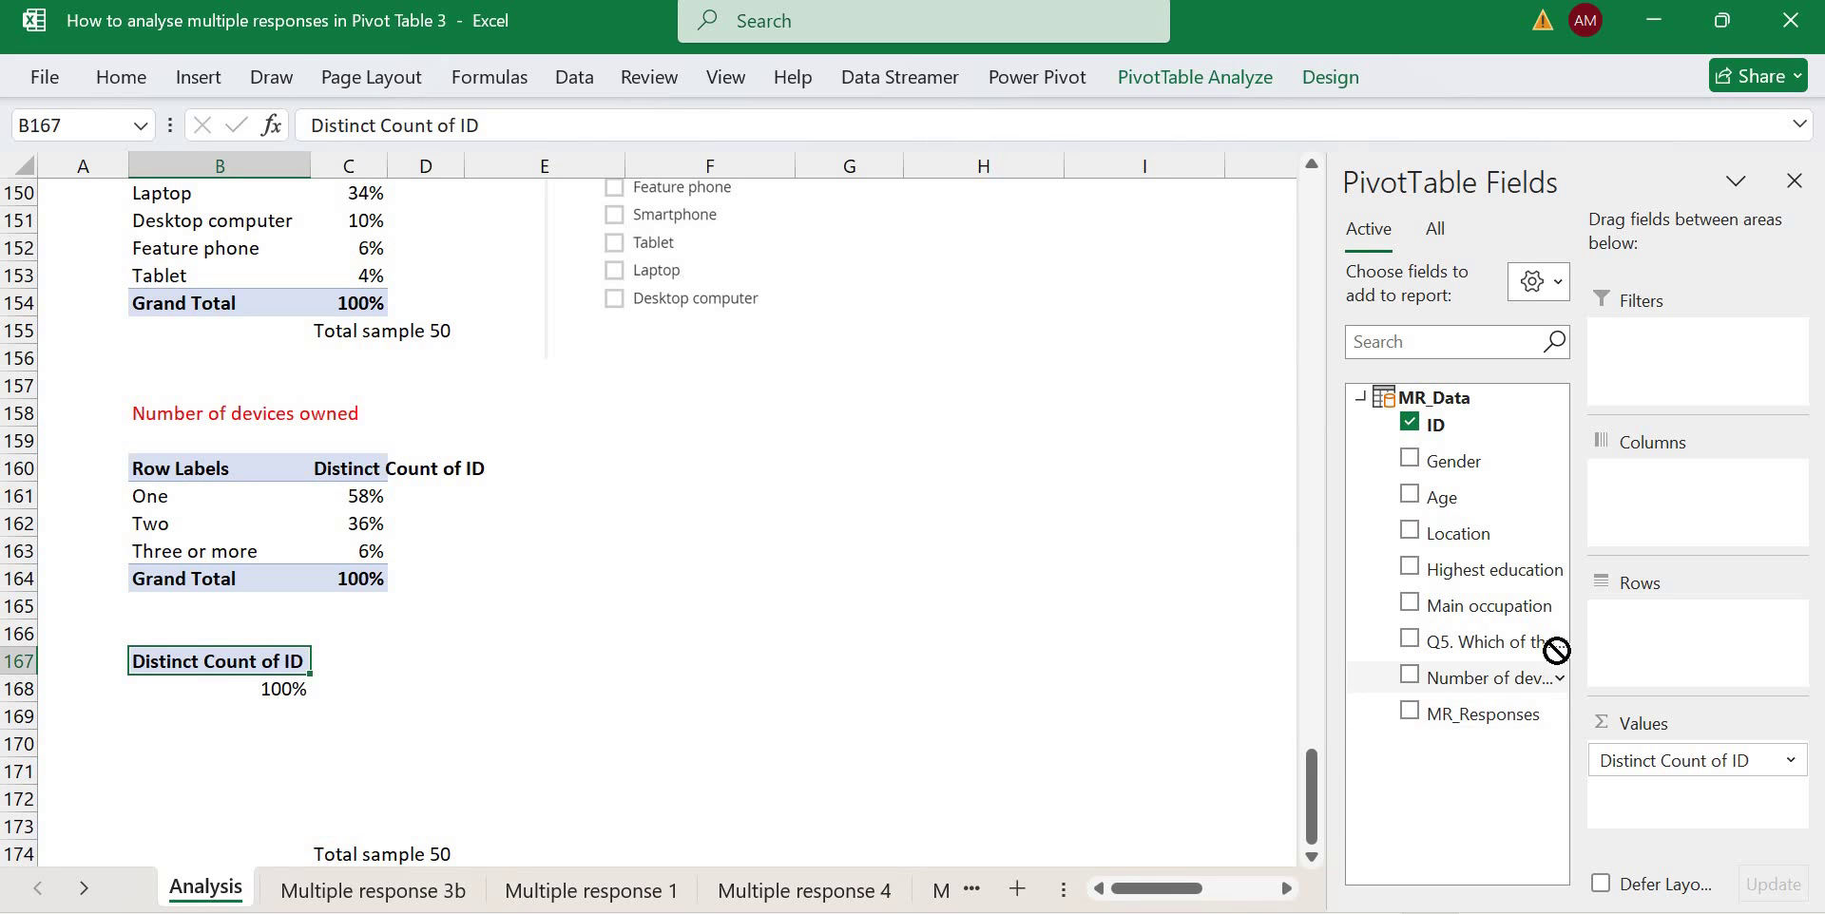
pyautogui.moveTo(1663, 639); pyautogui.dragTo(1664, 633)
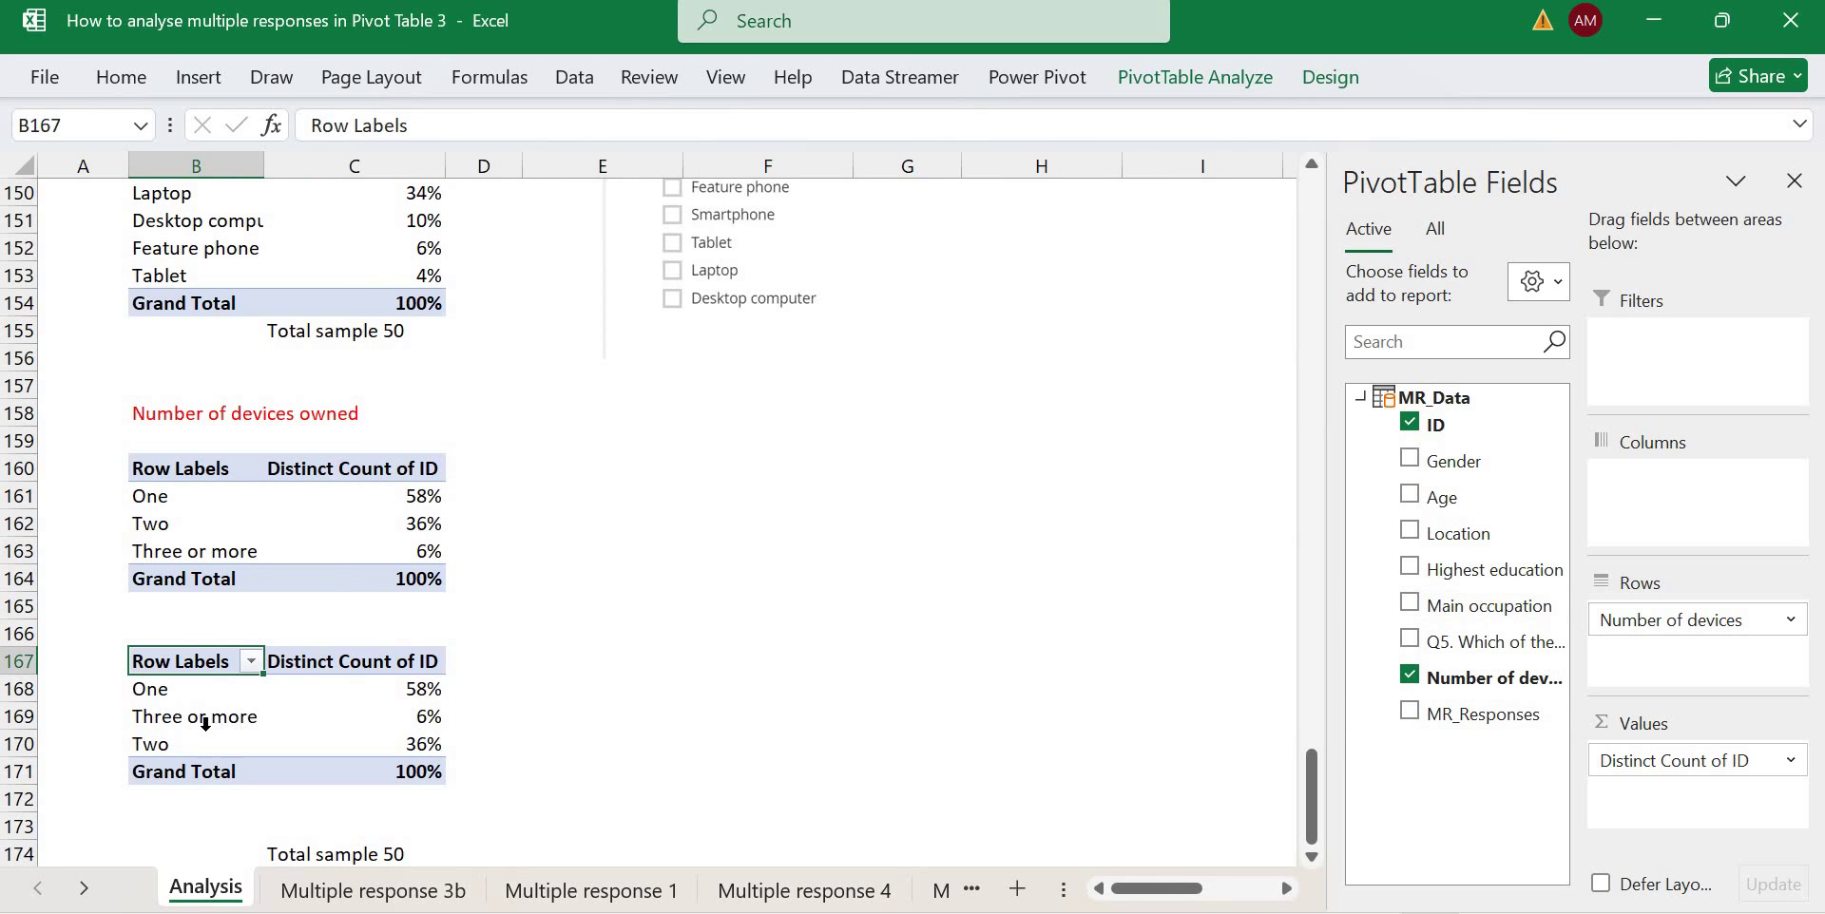
pyautogui.click(171, 737)
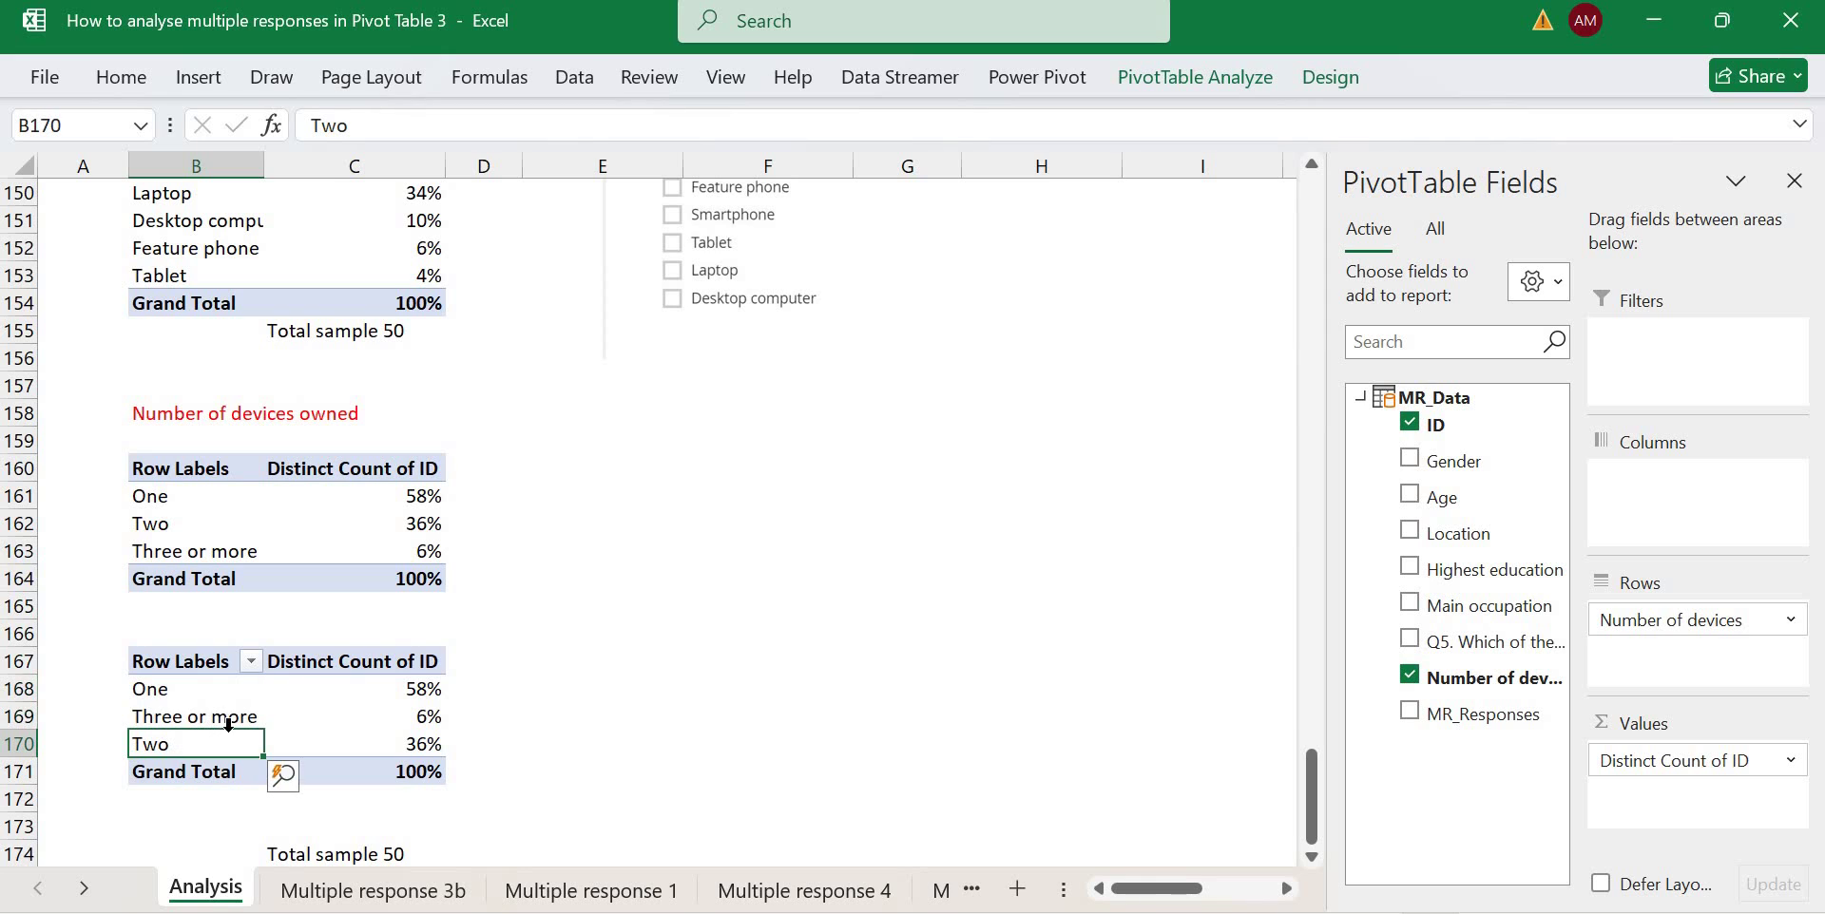
pyautogui.moveTo(247, 740); pyautogui.dragTo(297, 718)
# Start a check =SUM( in D170 for the pivot's 58%, 36% and 6% percentages.
pyautogui.click(404, 715)
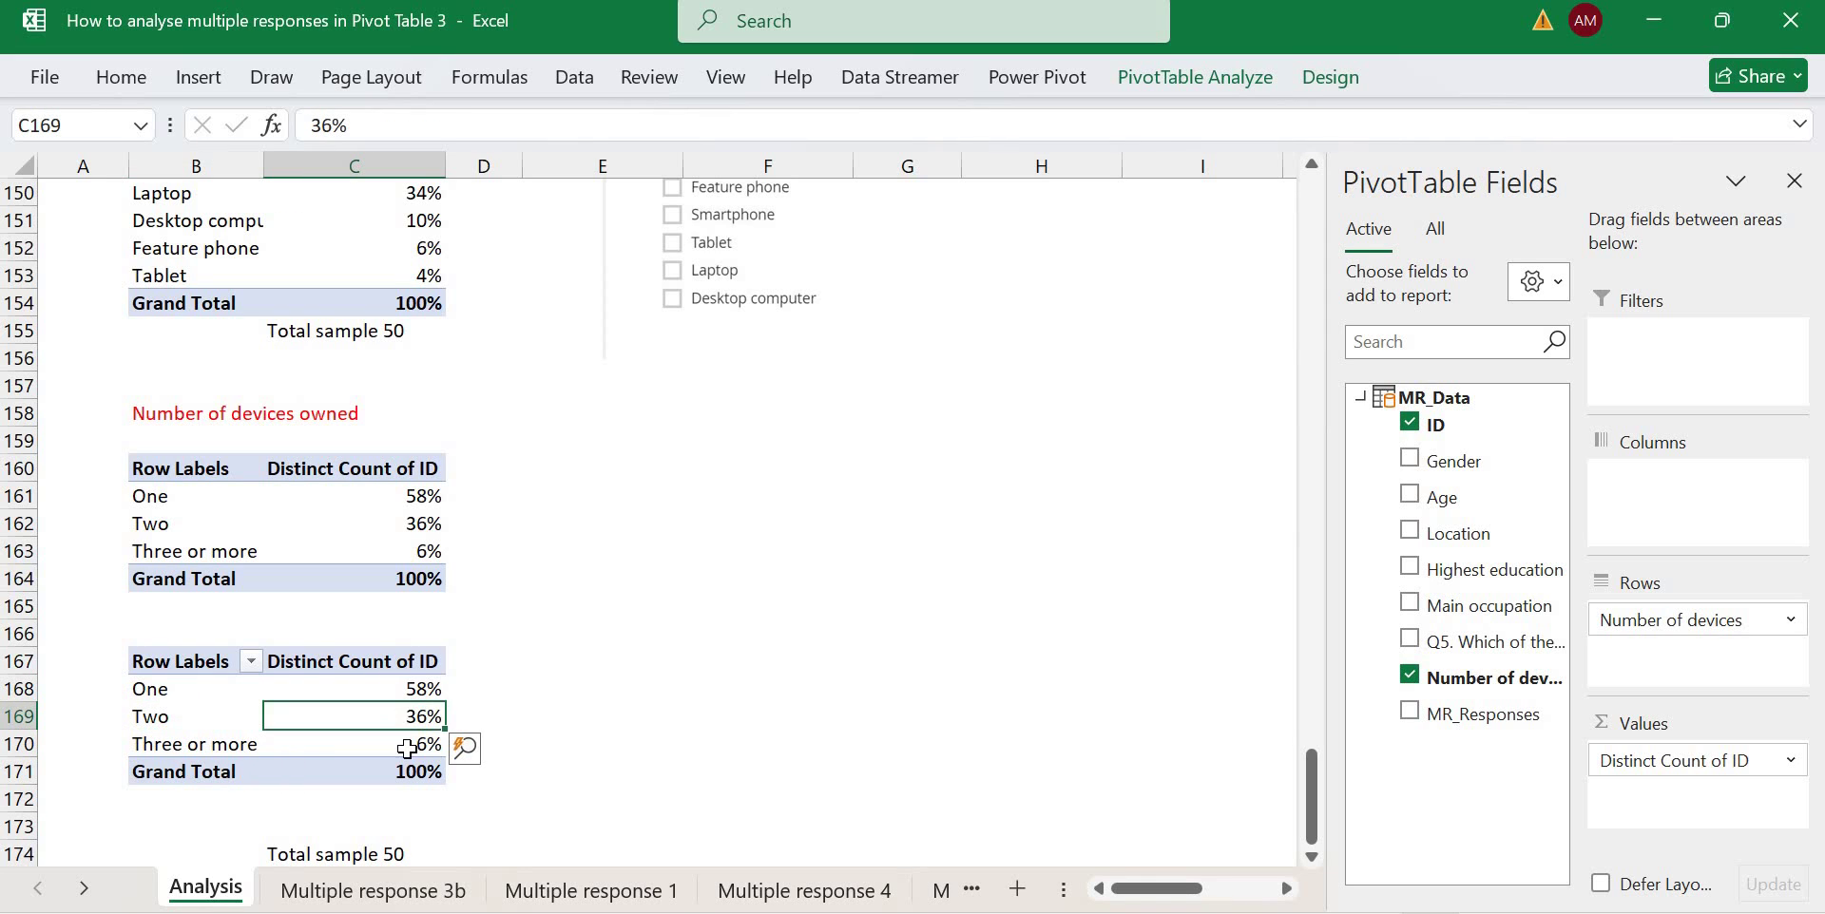
pyautogui.moveTo(410, 690)
pyautogui.mouseDown()
pyautogui.moveTo(423, 761)
pyautogui.moveTo(418, 698)
pyautogui.moveTo(417, 724)
pyautogui.mouseUp()
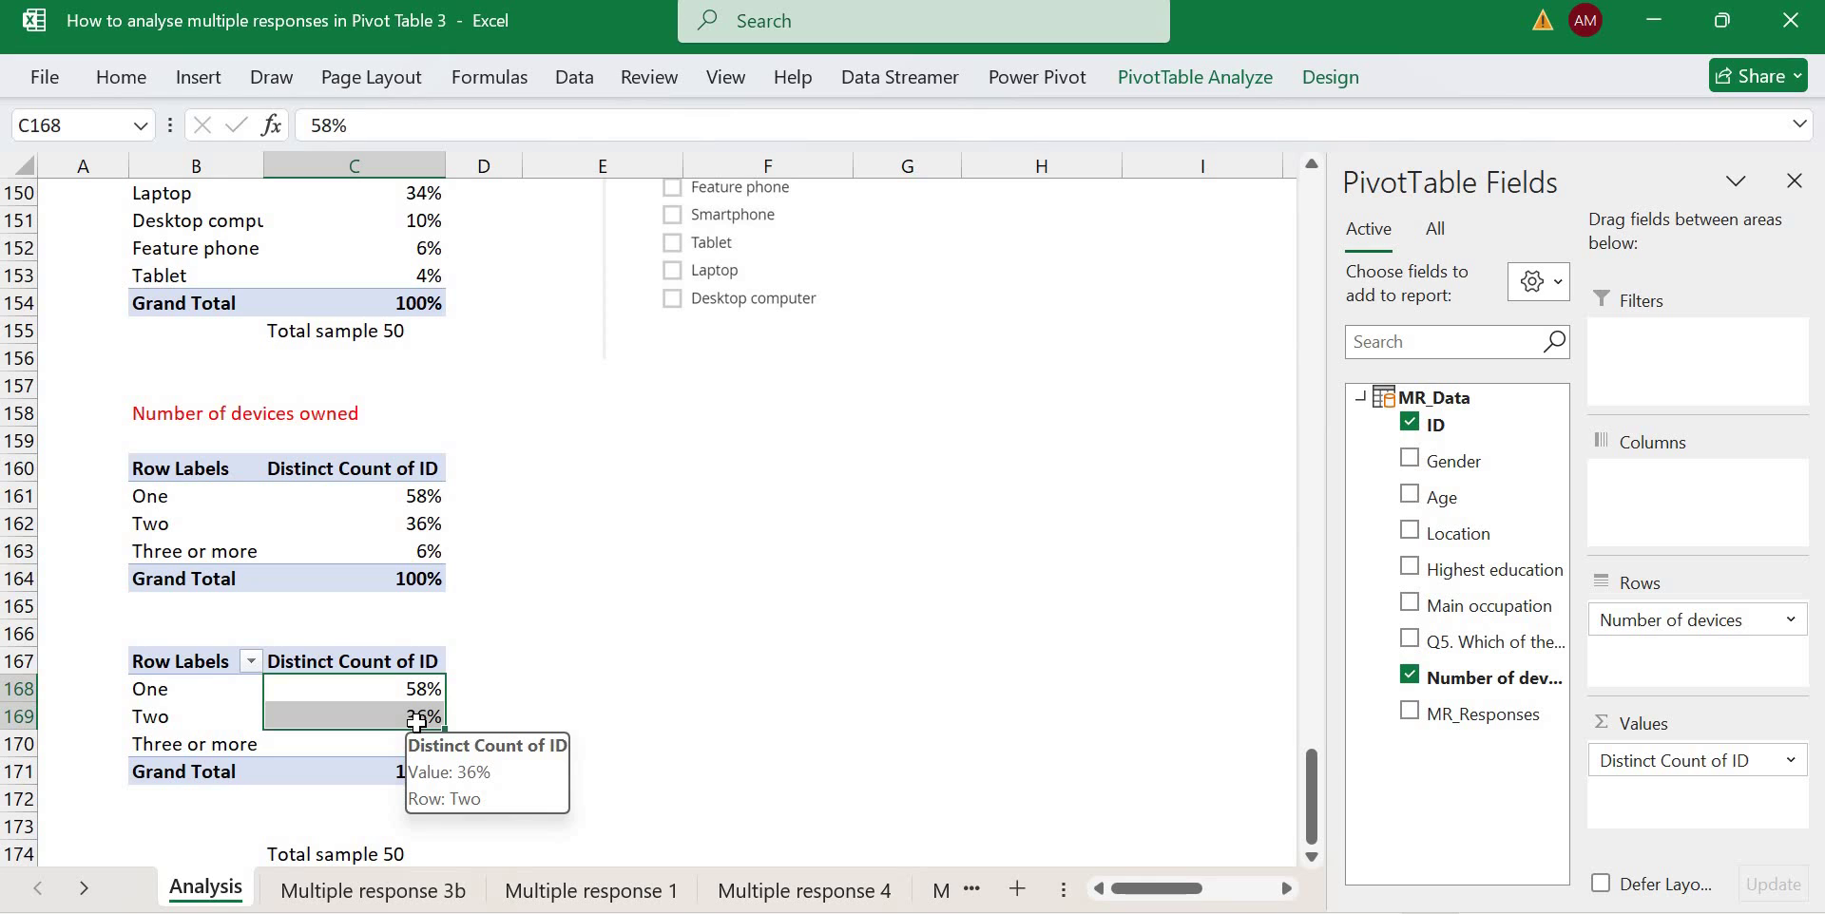
pyautogui.click(482, 717)
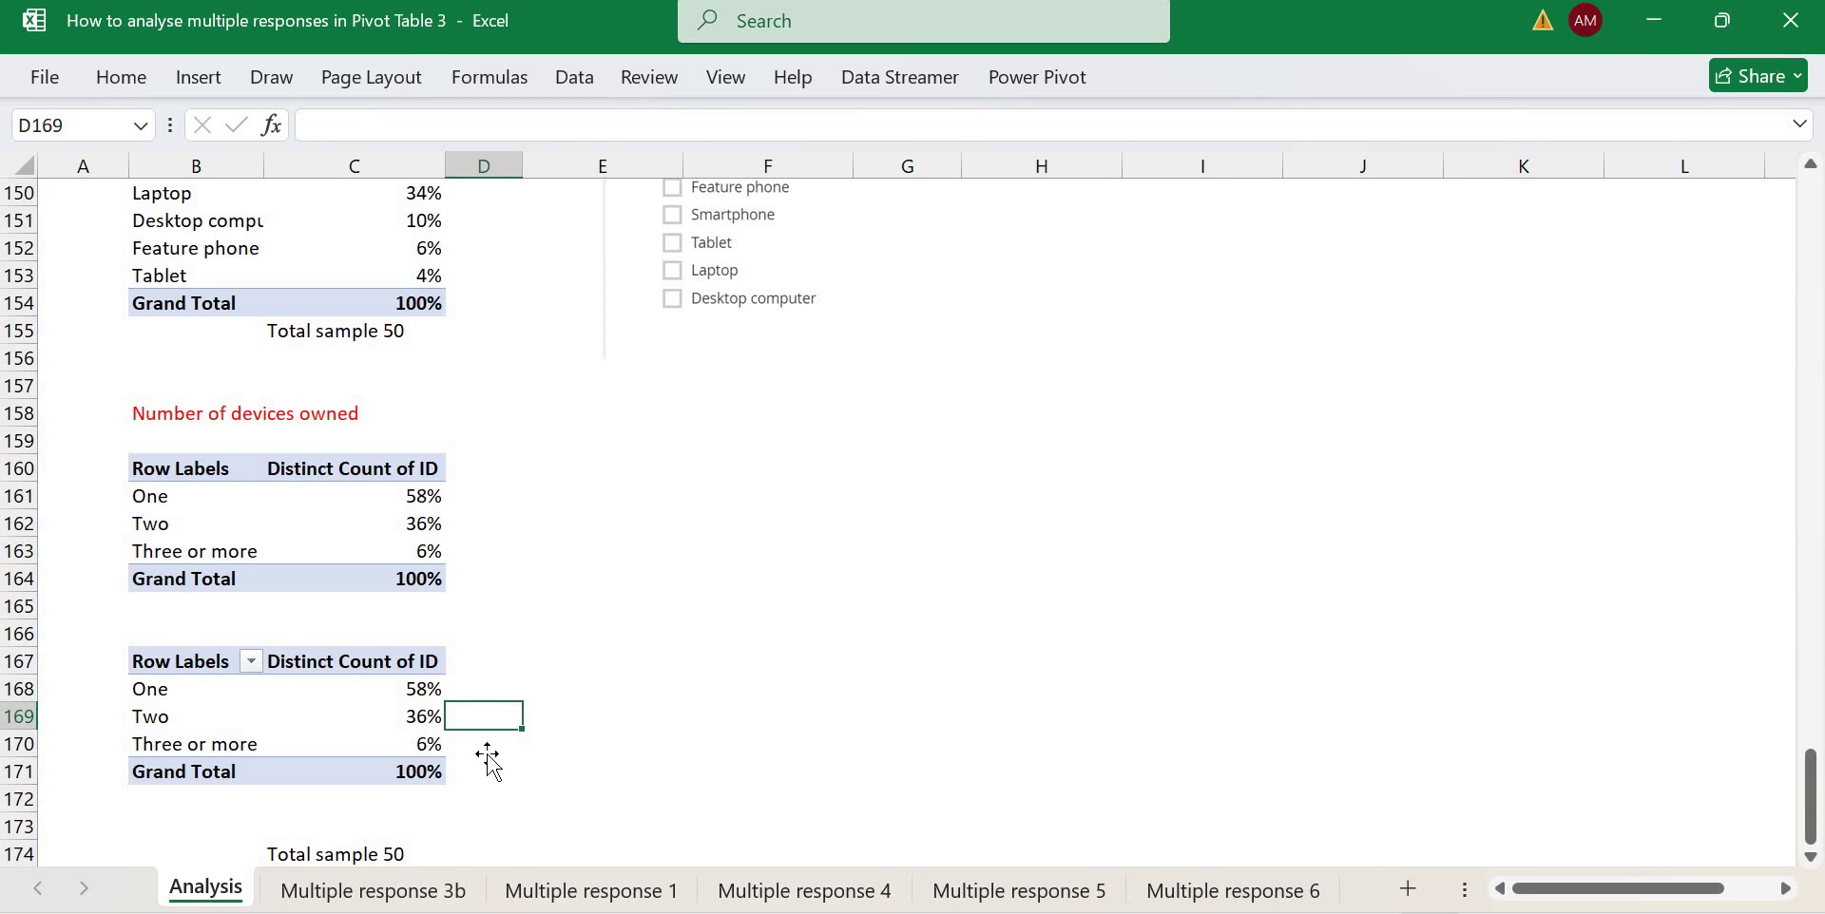
pyautogui.click(490, 755)
pyautogui.write('=d')
pyautogui.press('BackSpace')
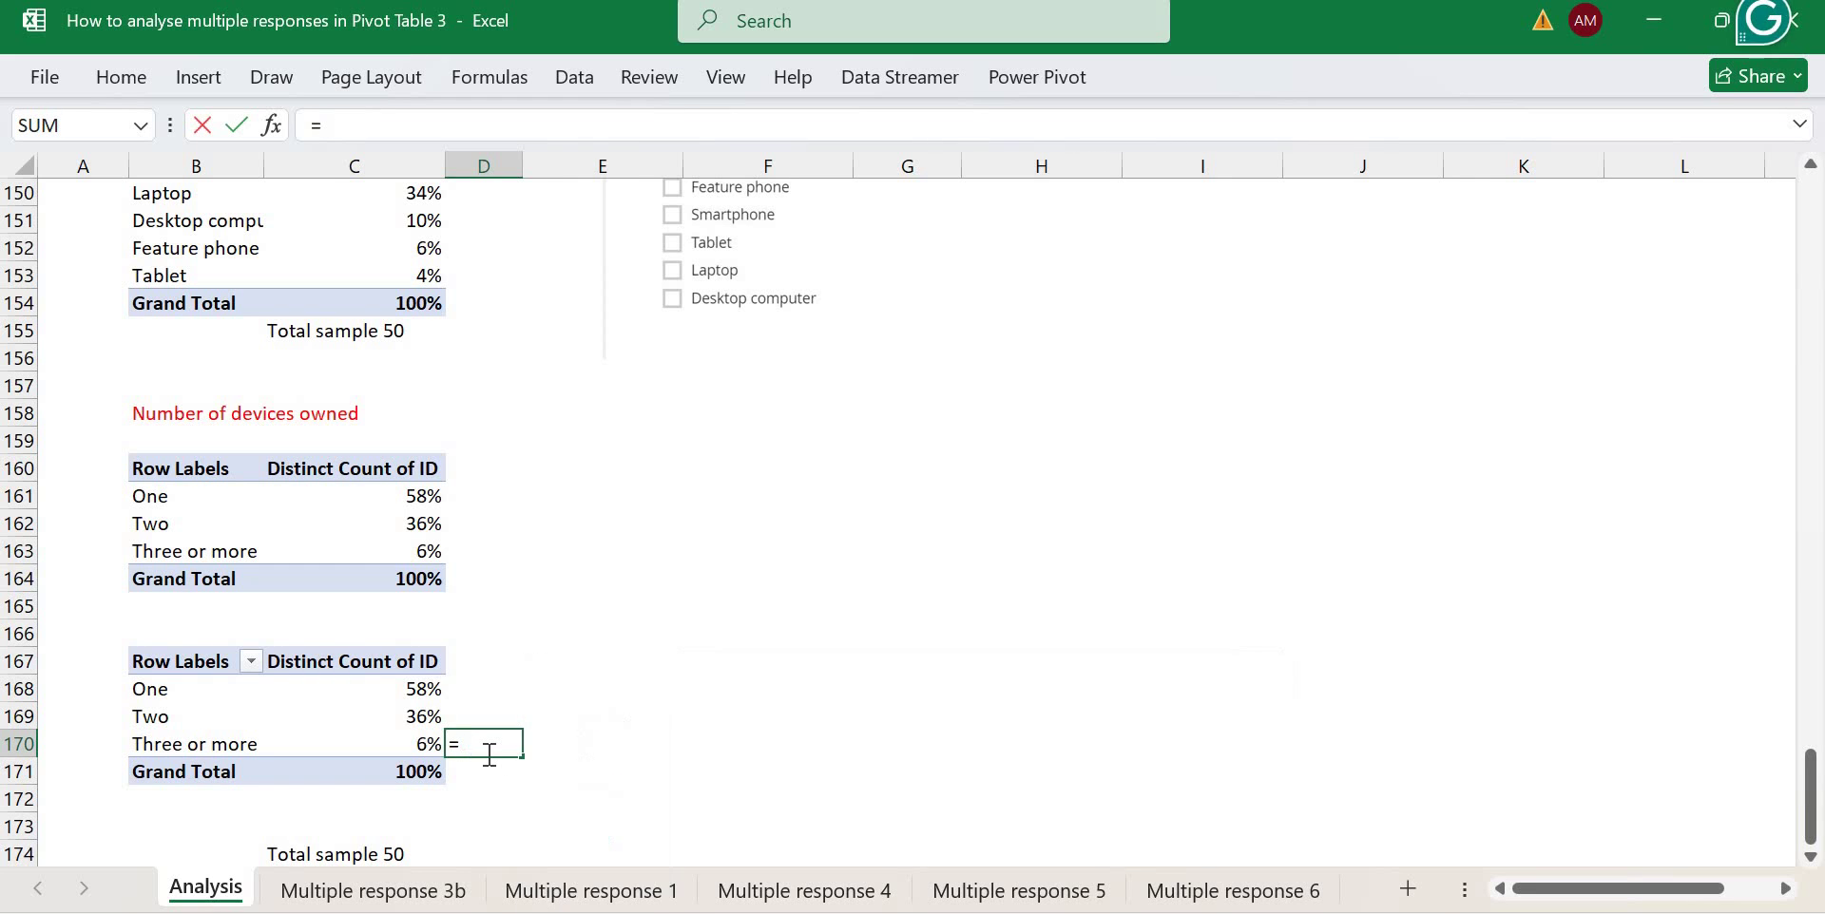
pyautogui.write('sum(')
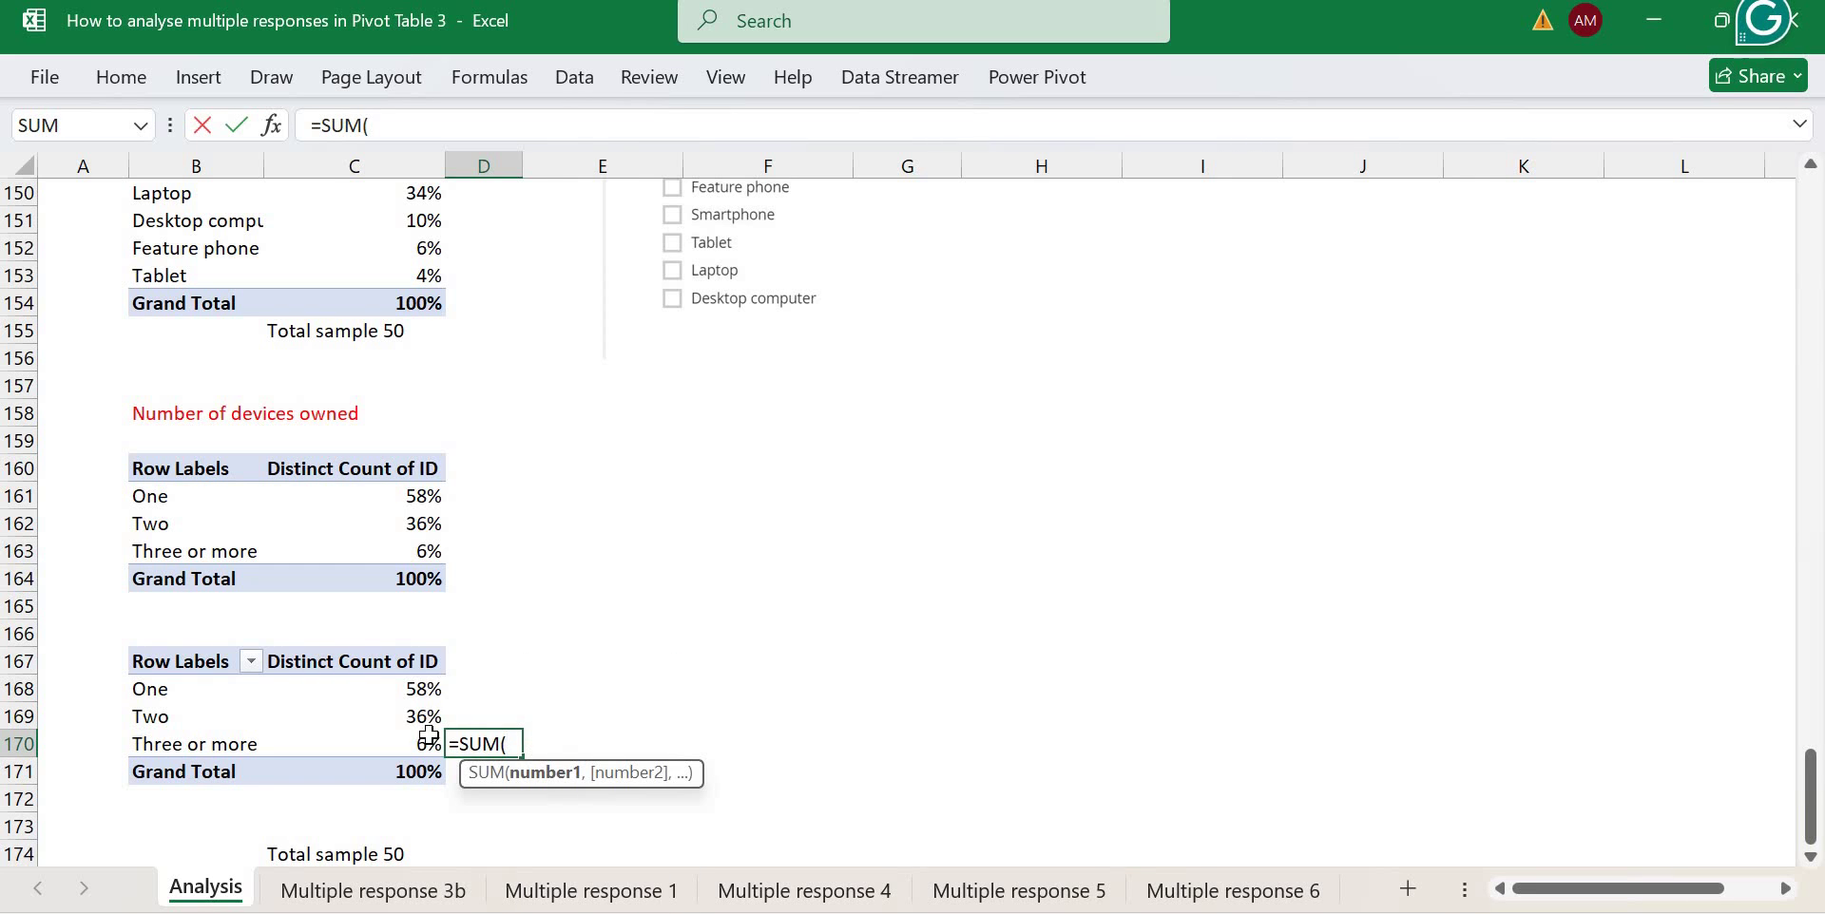
pyautogui.moveTo(424, 689); pyautogui.dragTo(430, 753)
pyautogui.press('Return')
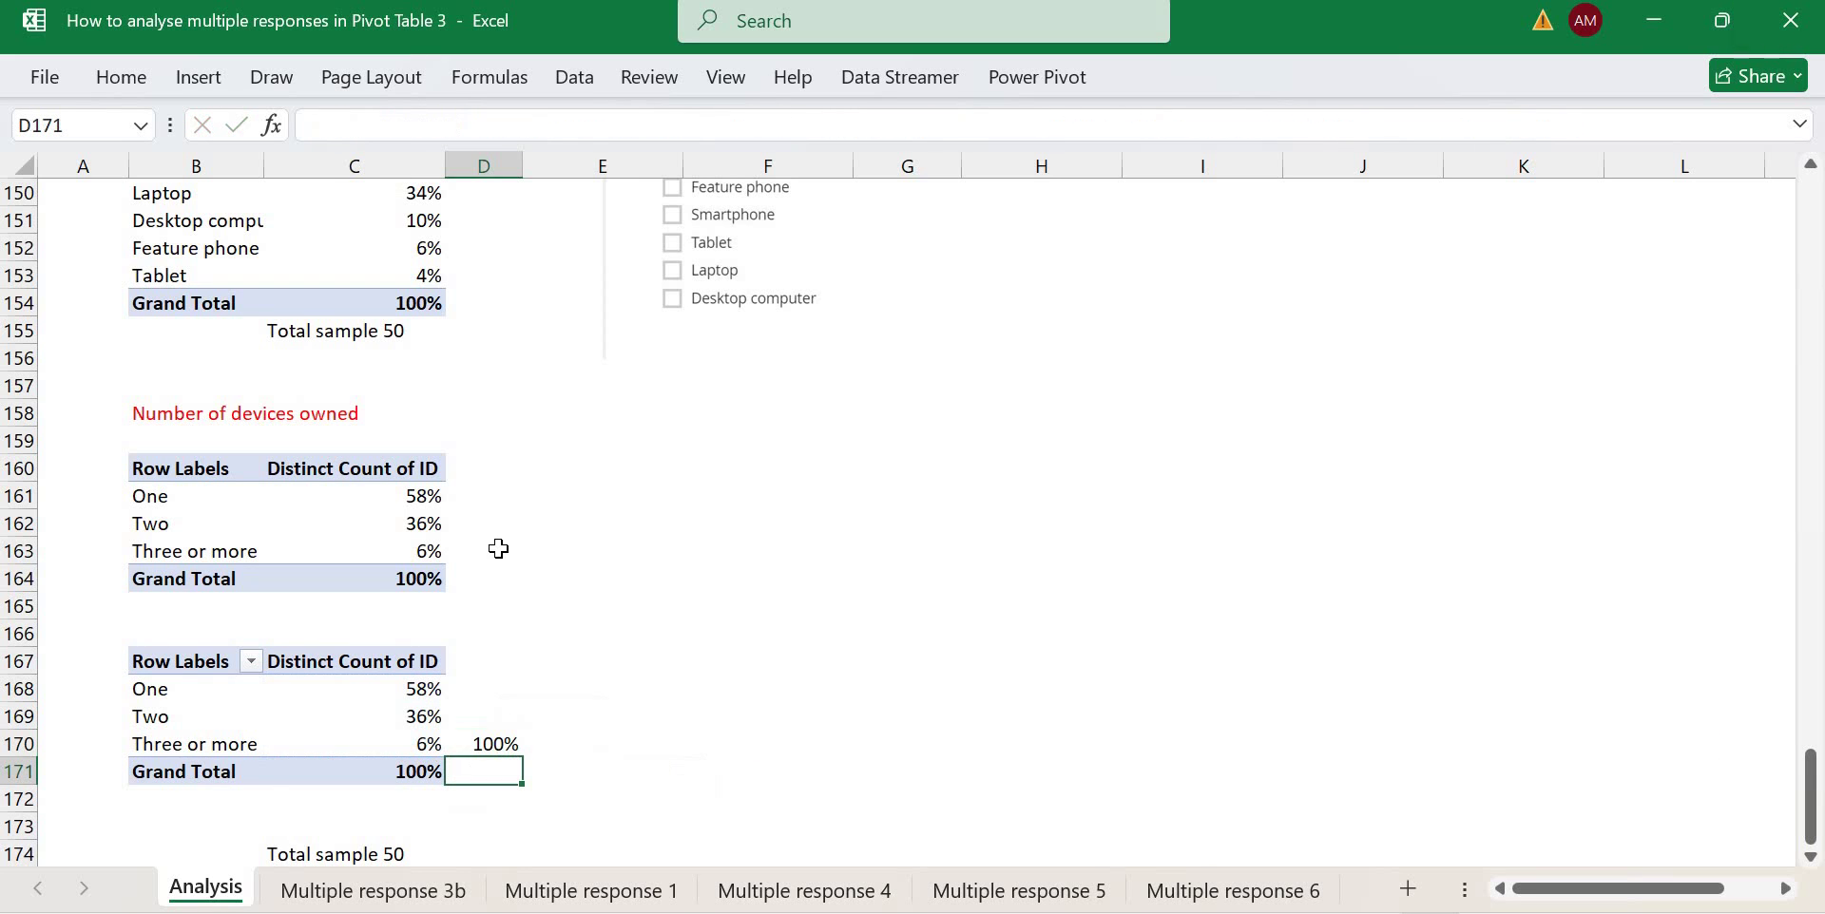
pyautogui.click(502, 302)
pyautogui.write('=sum(')
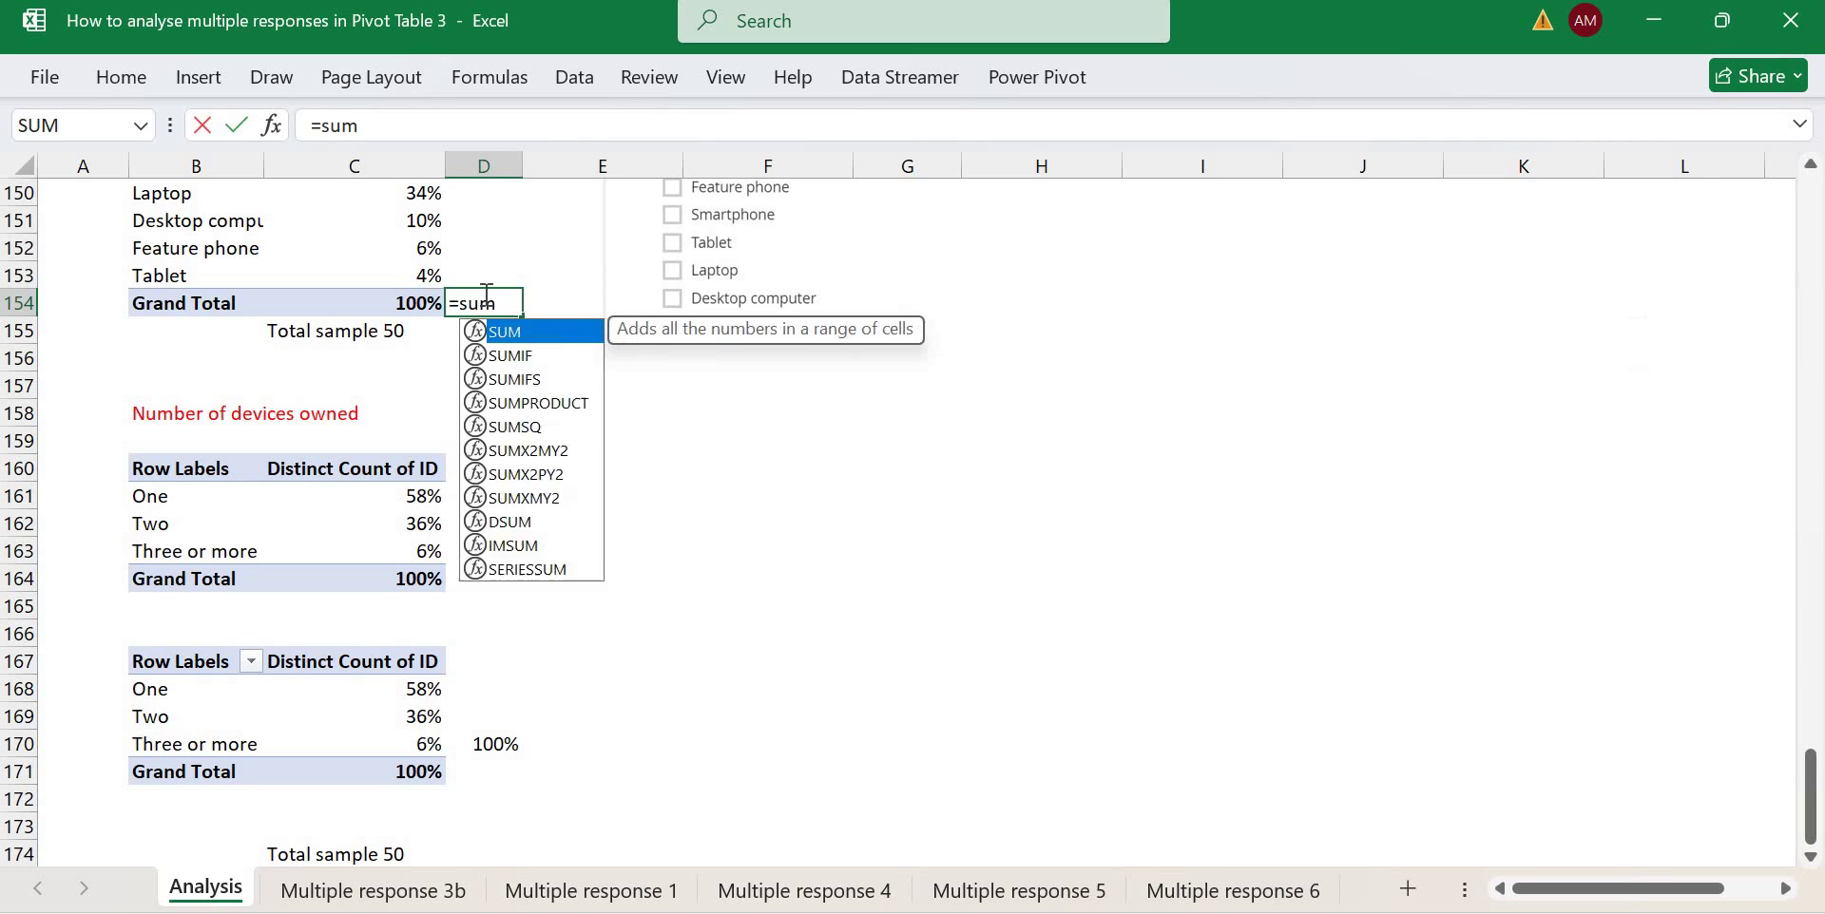
pyautogui.moveTo(424, 274); pyautogui.dragTo(426, 225)
pyautogui.press('Return')
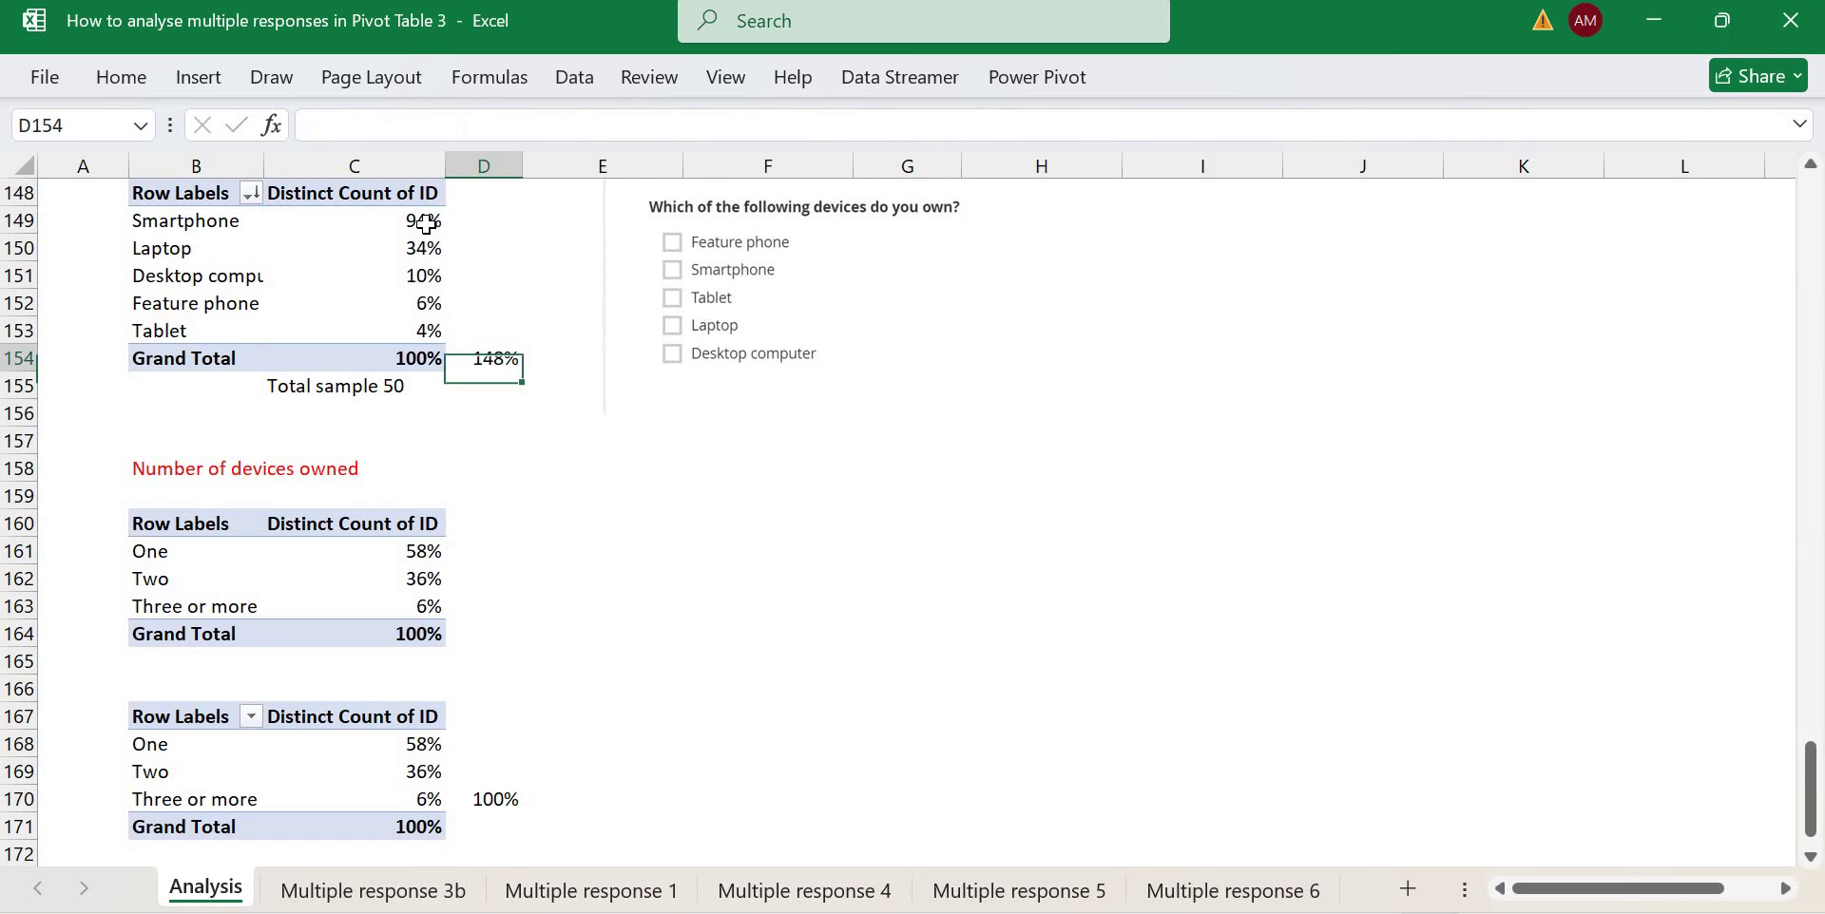
pyautogui.press('Delete')
pyautogui.press('Return')
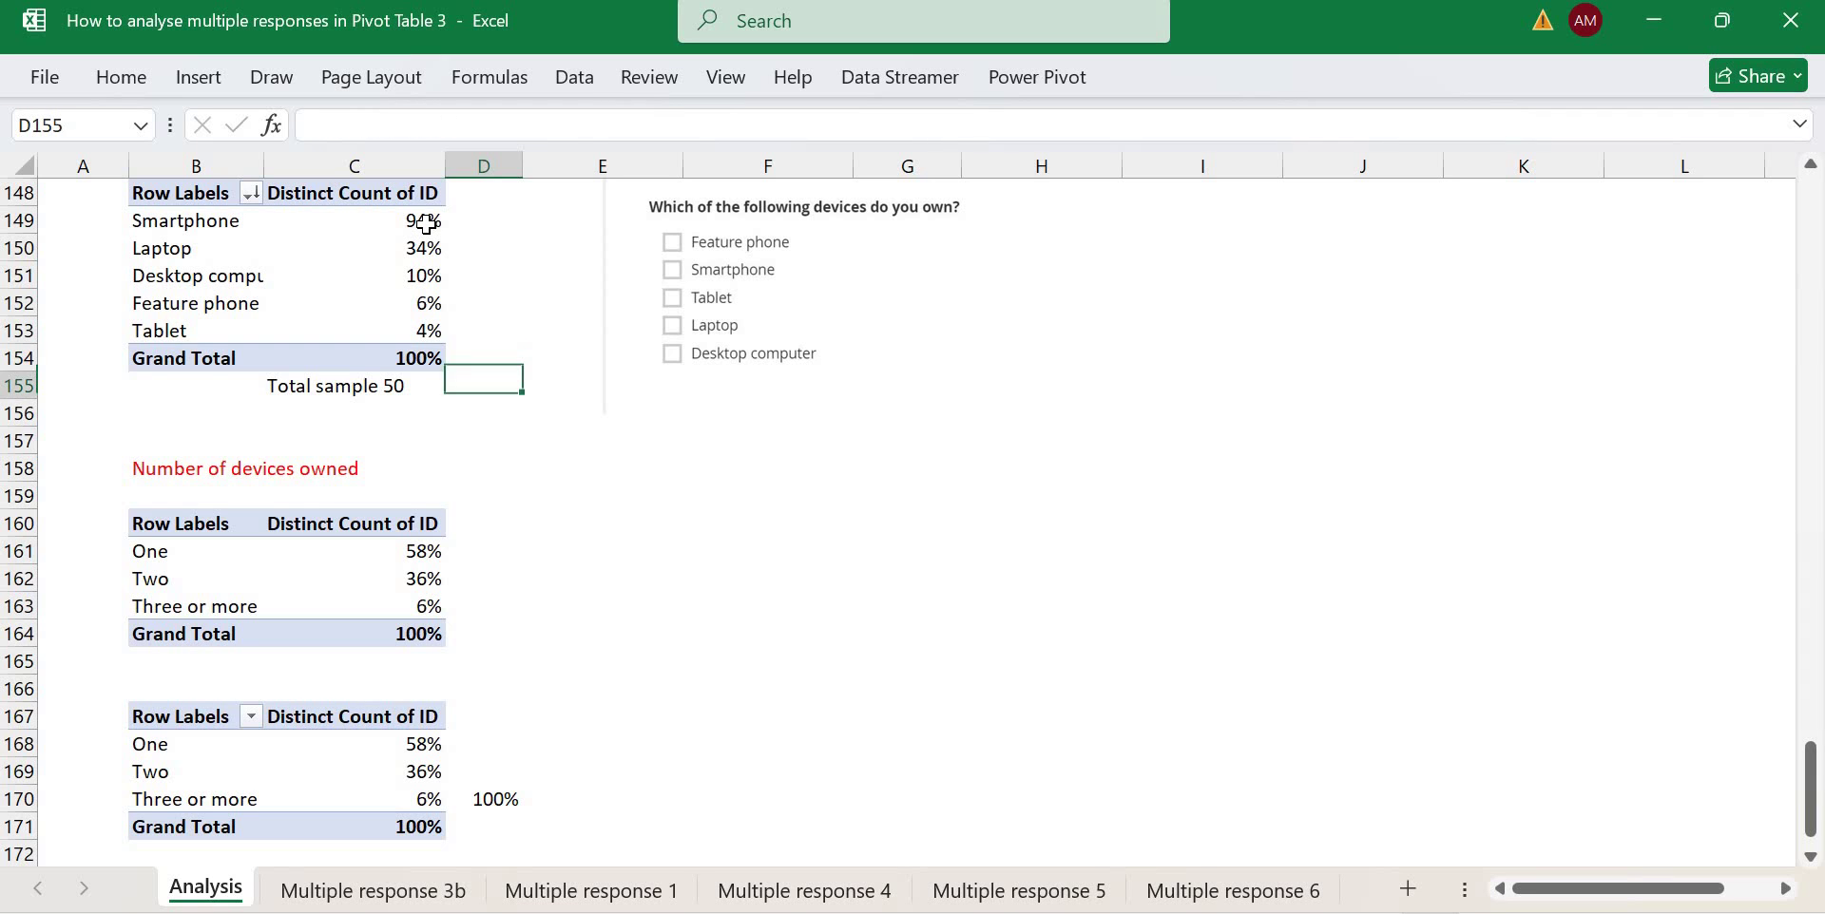
pyautogui.click(484, 771)
pyautogui.press('Down')
pyautogui.press('Down')
pyautogui.press('Down')
pyautogui.press('Down')
pyautogui.press('Down')
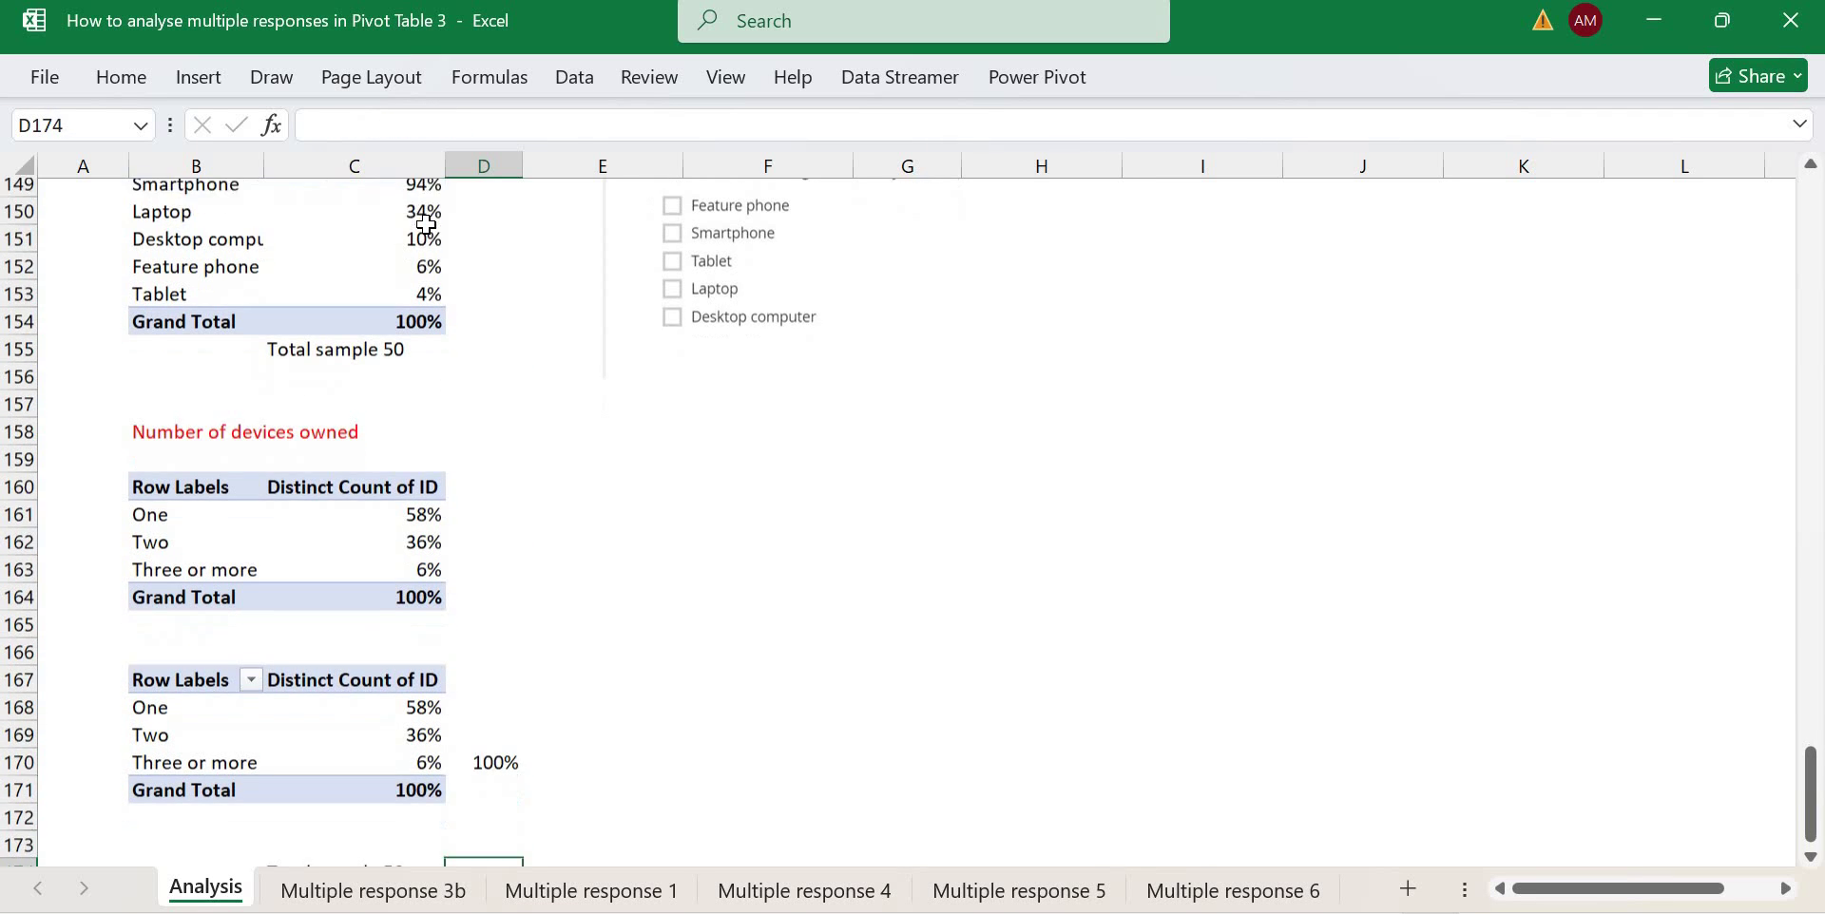
pyautogui.write('Total sample 50')
pyautogui.press('Down')
pyautogui.press('Up')
pyautogui.press('Up')
pyautogui.press('Up')
pyautogui.press('Up')
pyautogui.press('Up')
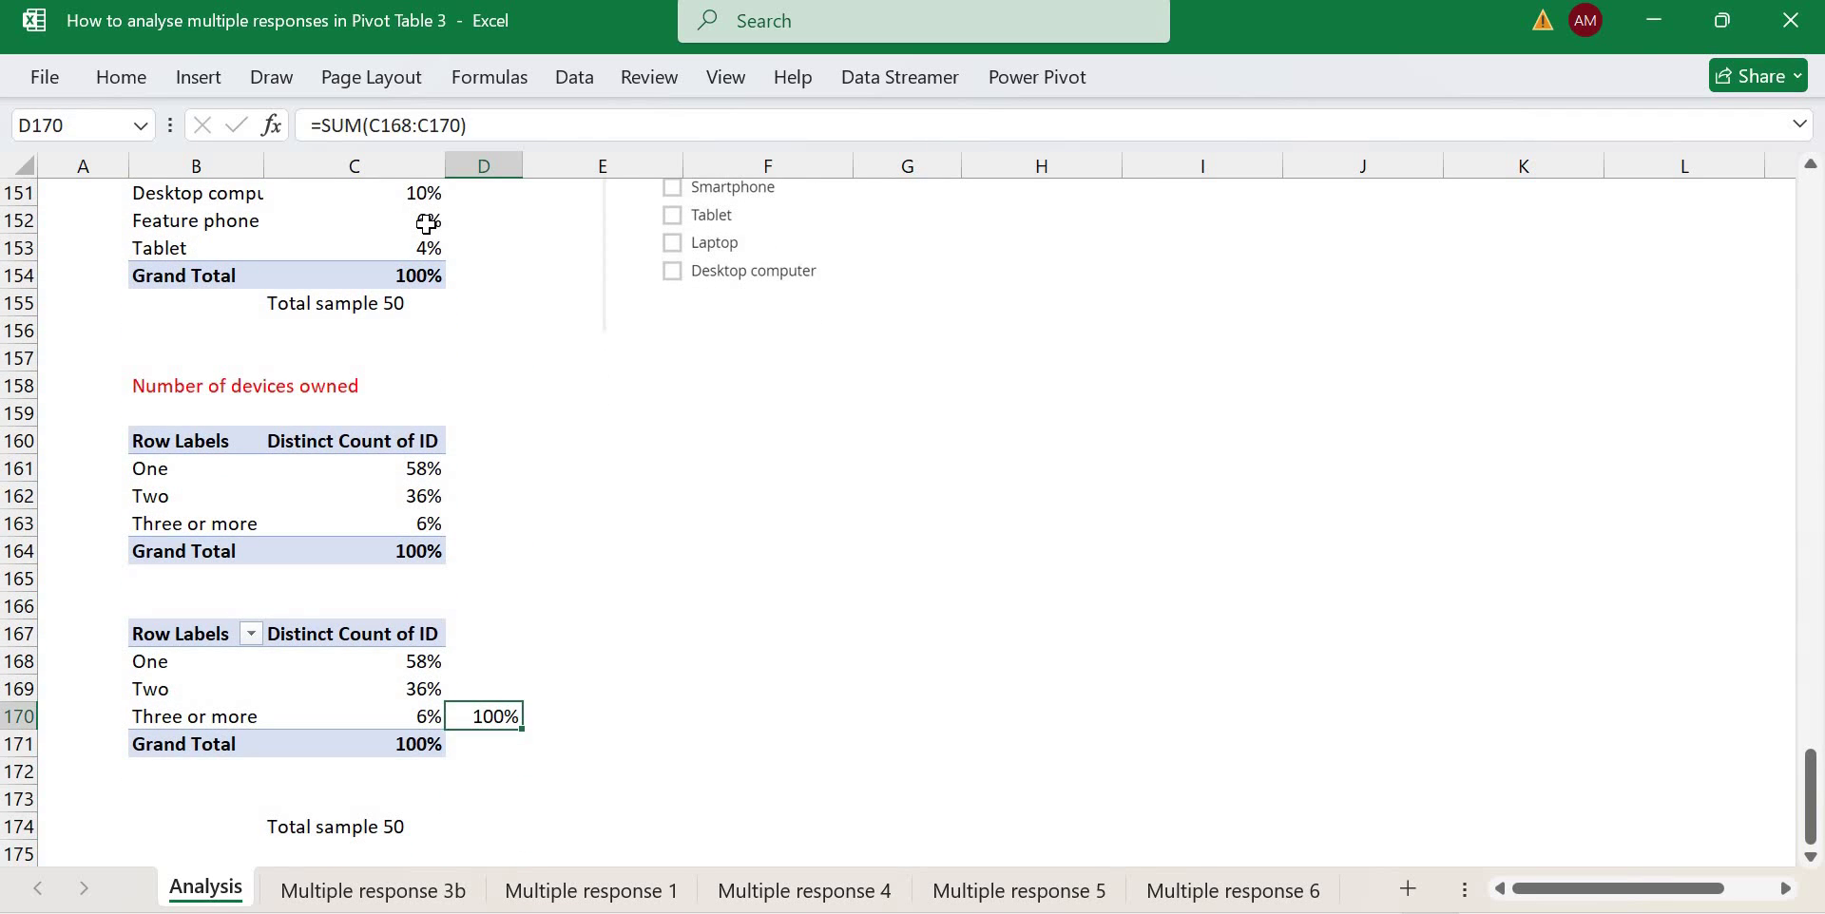
pyautogui.press('Delete')
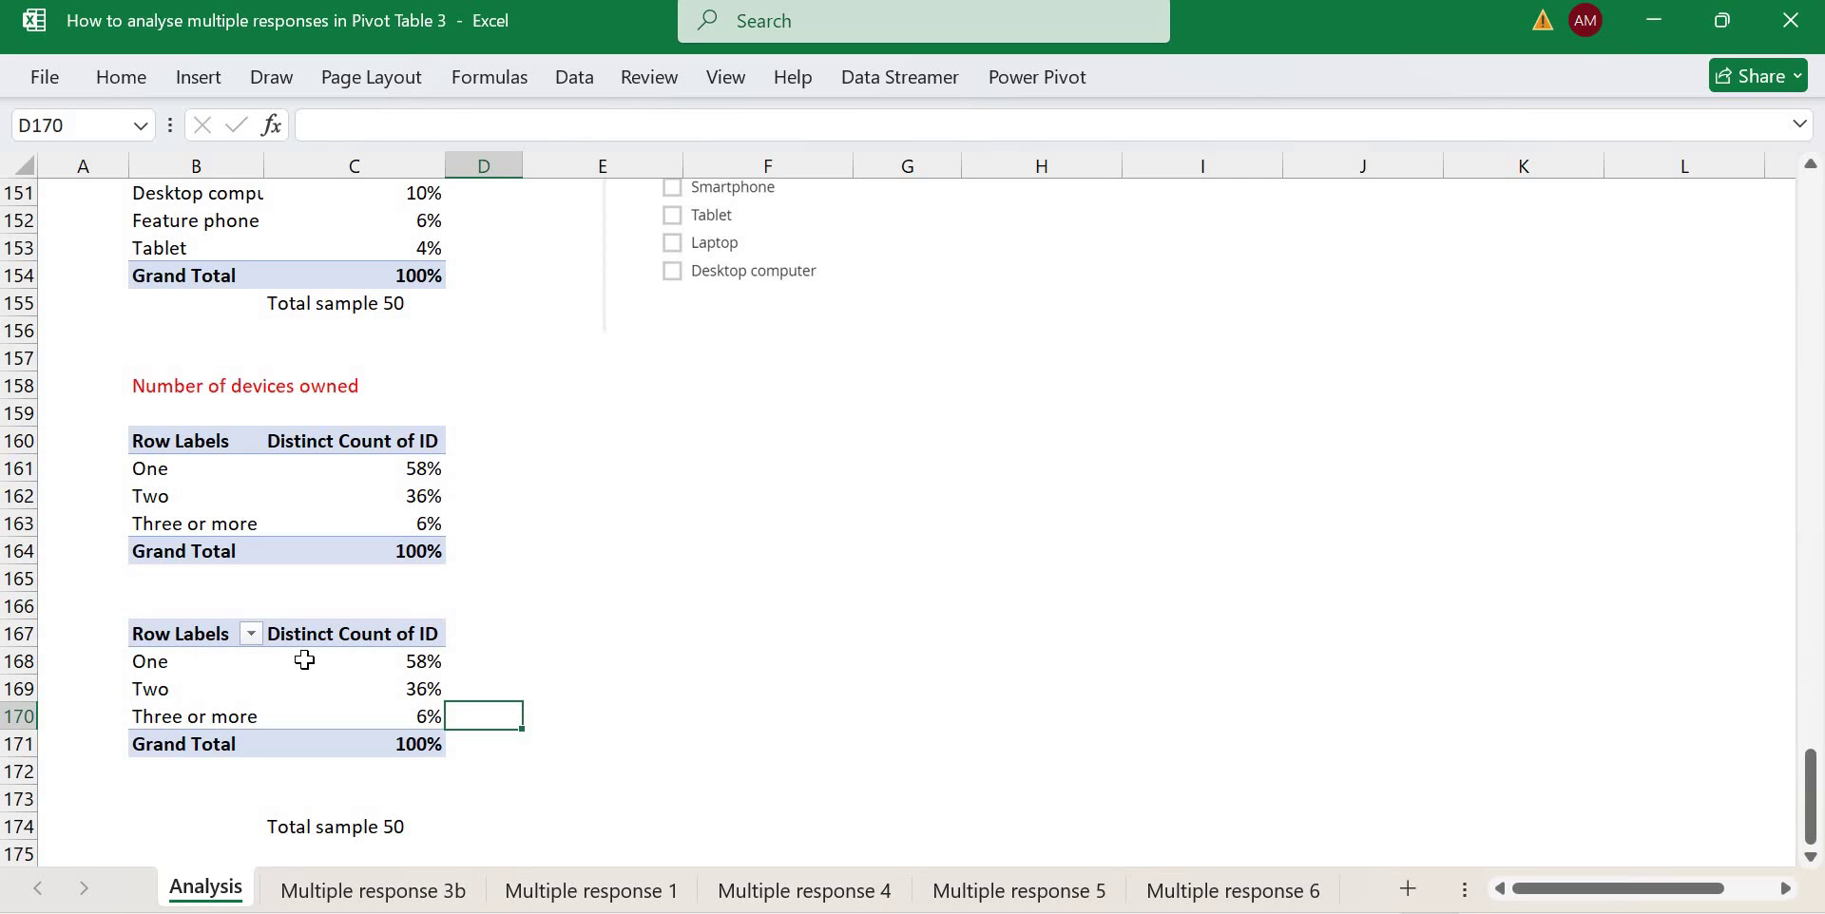
pyautogui.click(402, 654)
# Rebuild the copied pivot with Number of devices in Columns and MR_Responses in Rows, overwriting nearby cells.
pyautogui.click(408, 665)
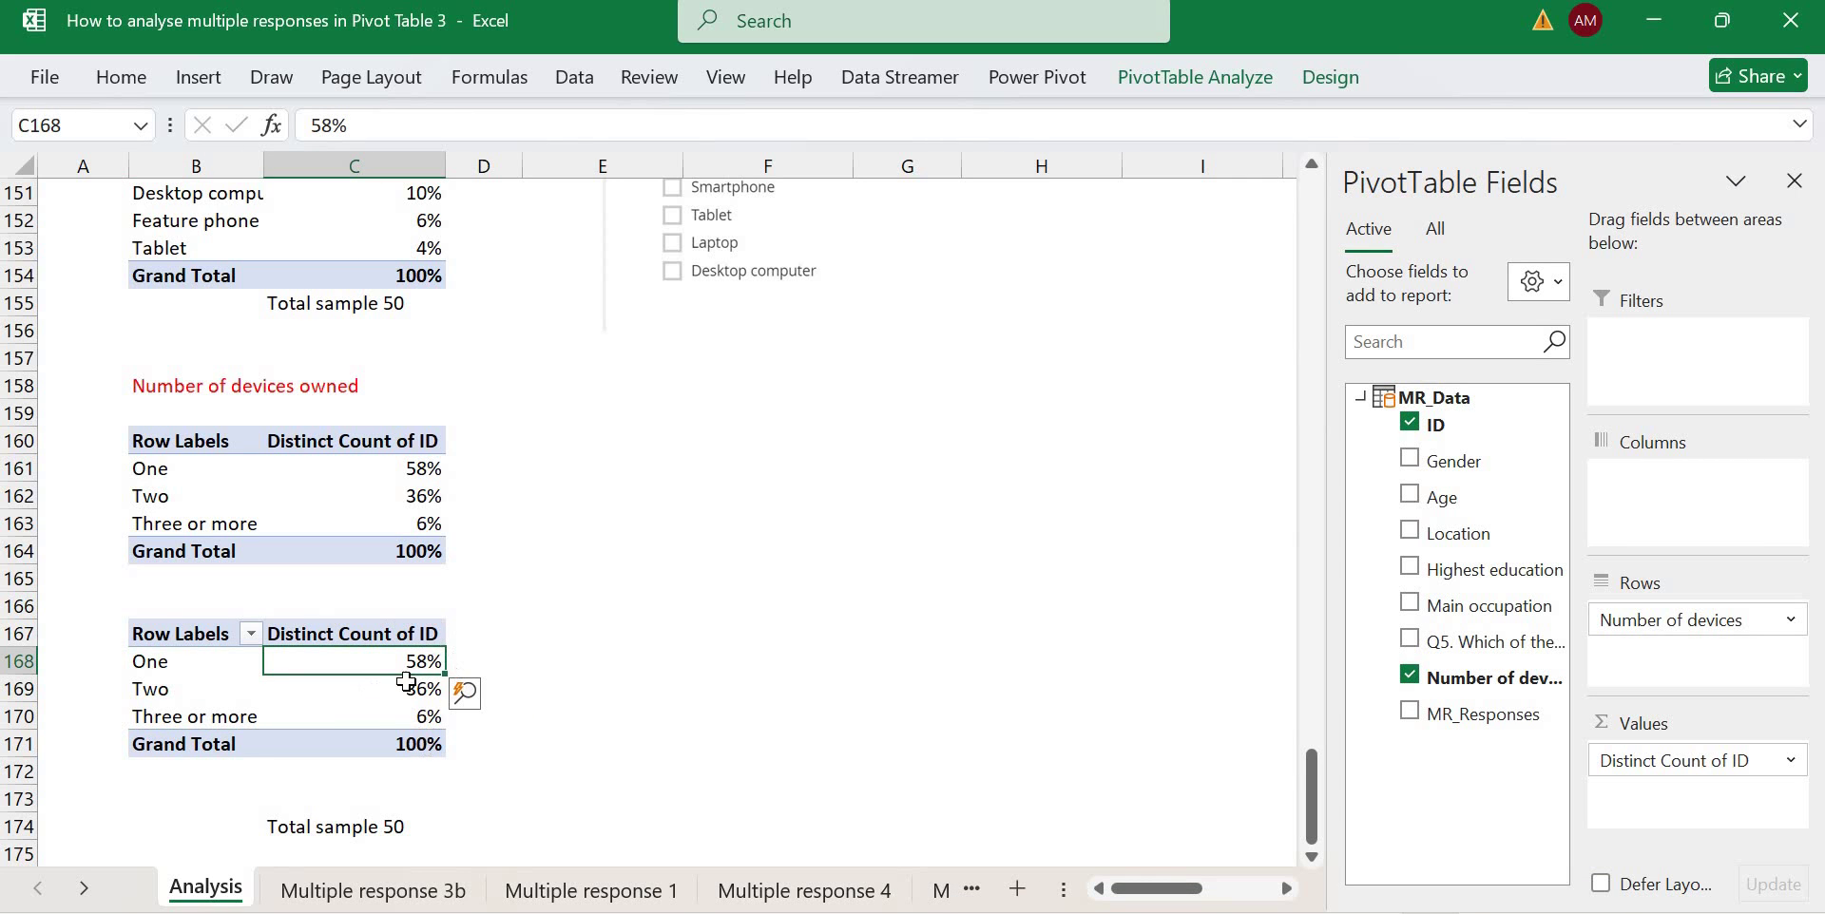
pyautogui.click(226, 671)
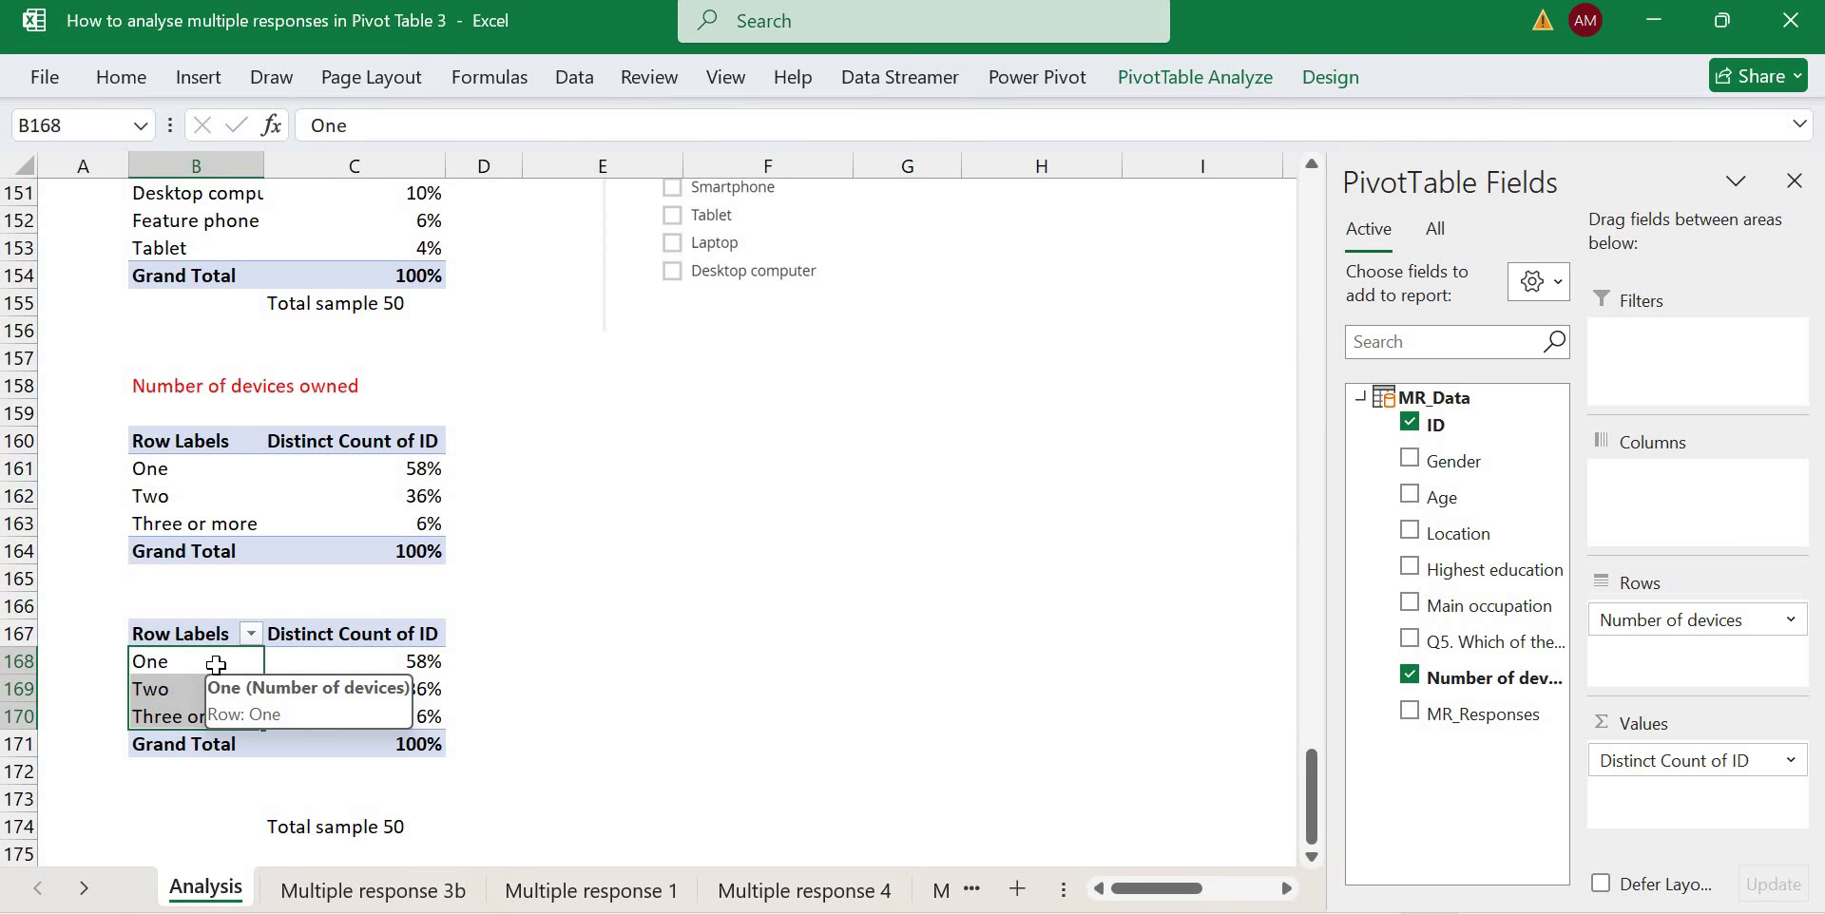
pyautogui.click(359, 660)
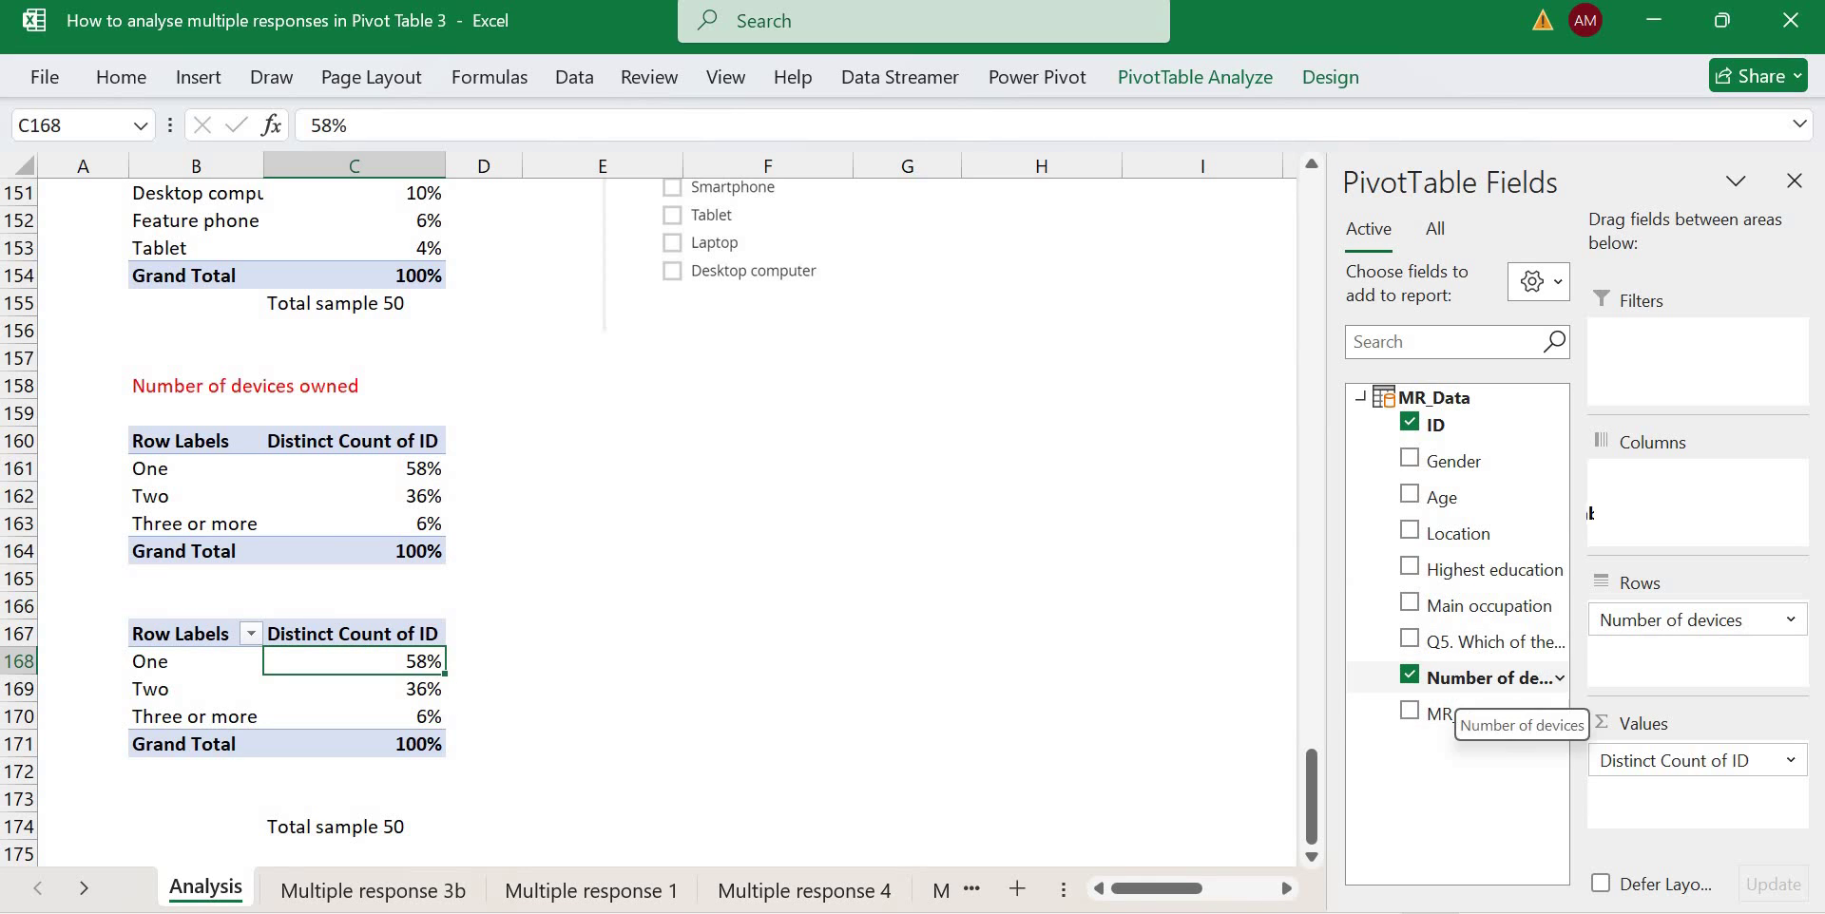
pyautogui.moveTo(1461, 681); pyautogui.dragTo(1649, 495)
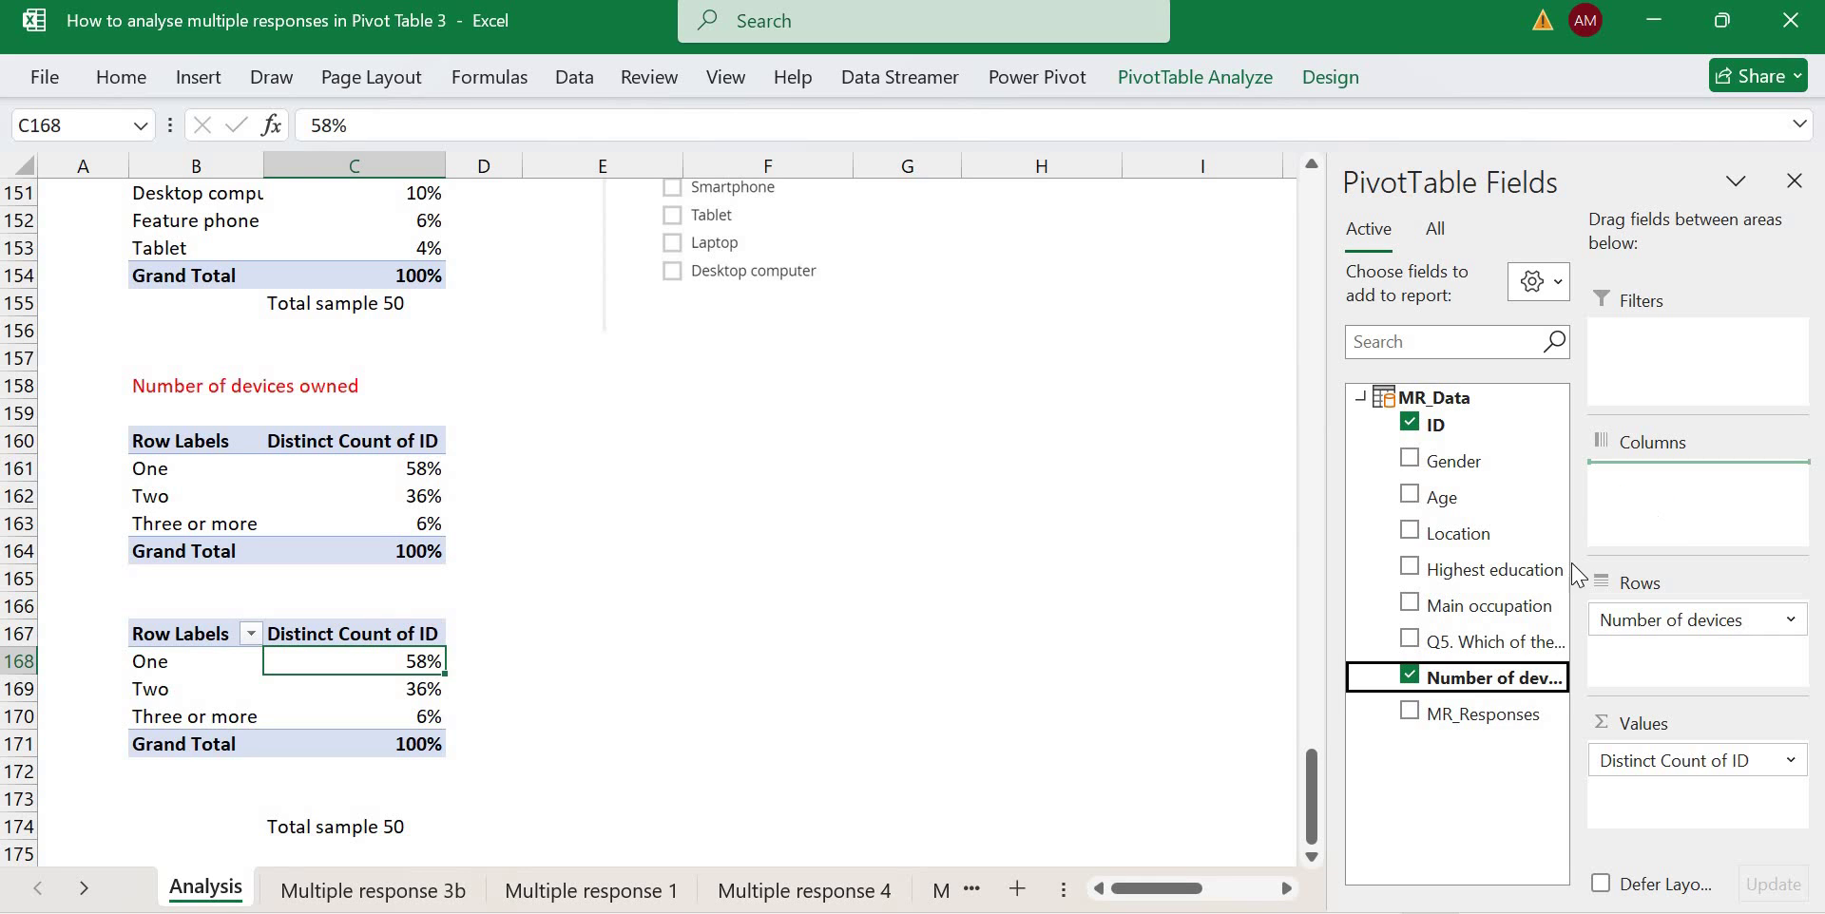
pyautogui.moveTo(1454, 717); pyautogui.dragTo(1637, 630)
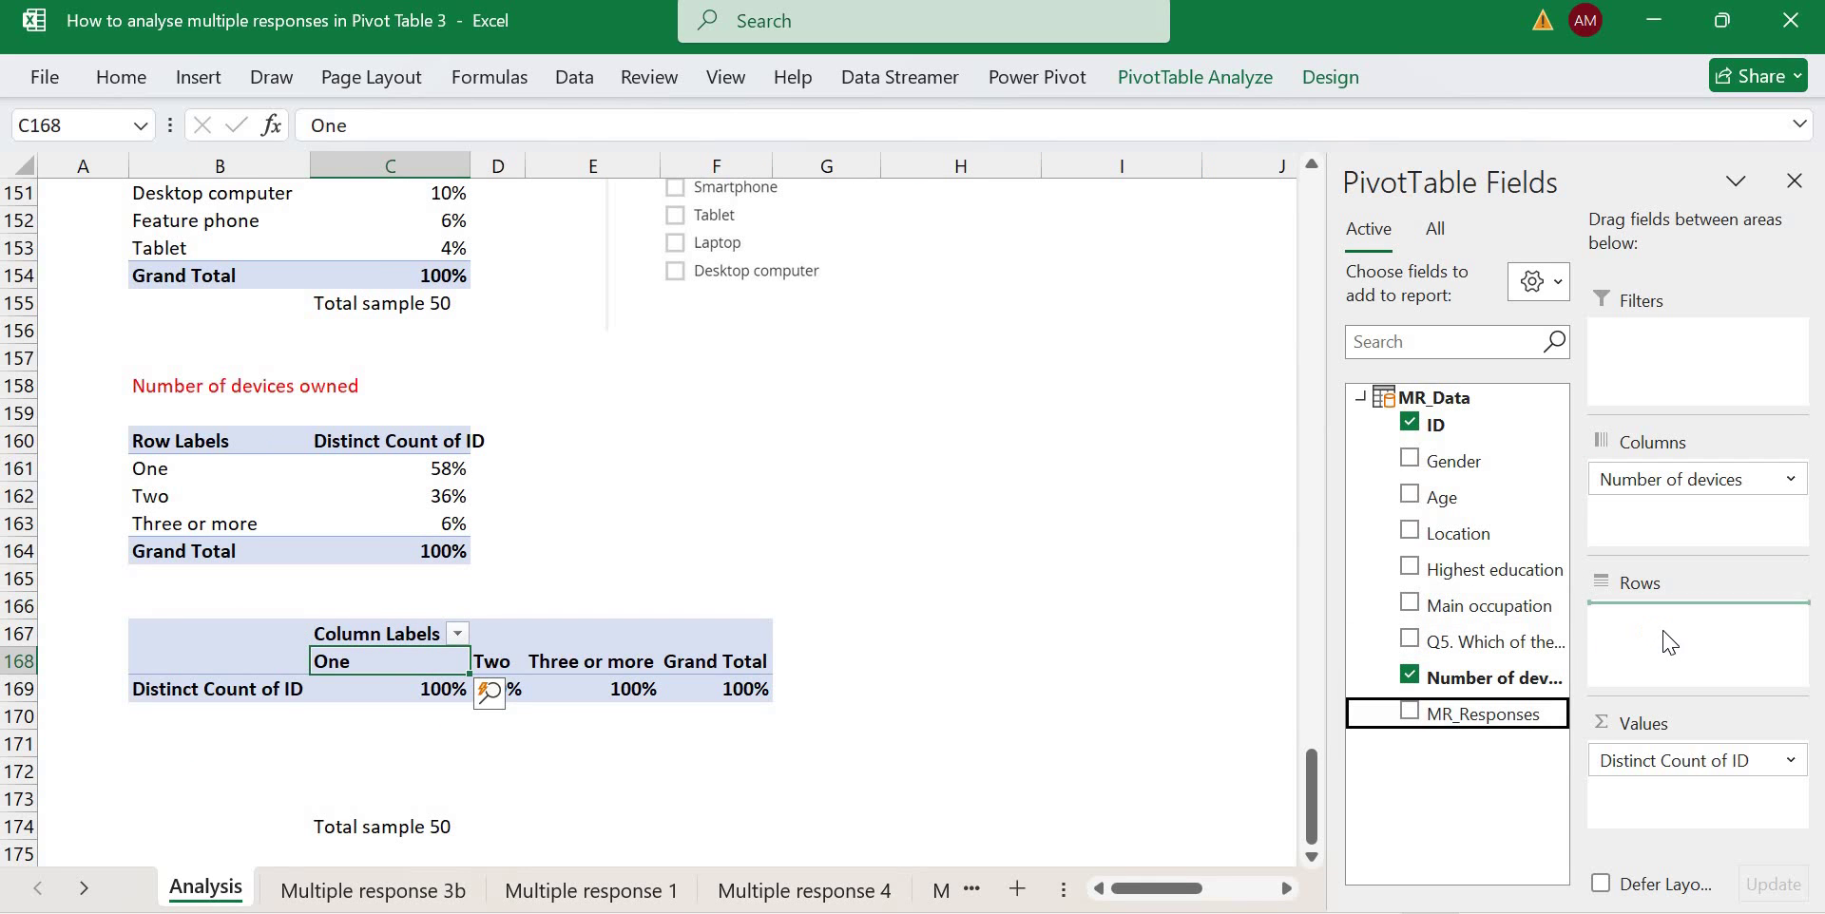
pyautogui.click(883, 558)
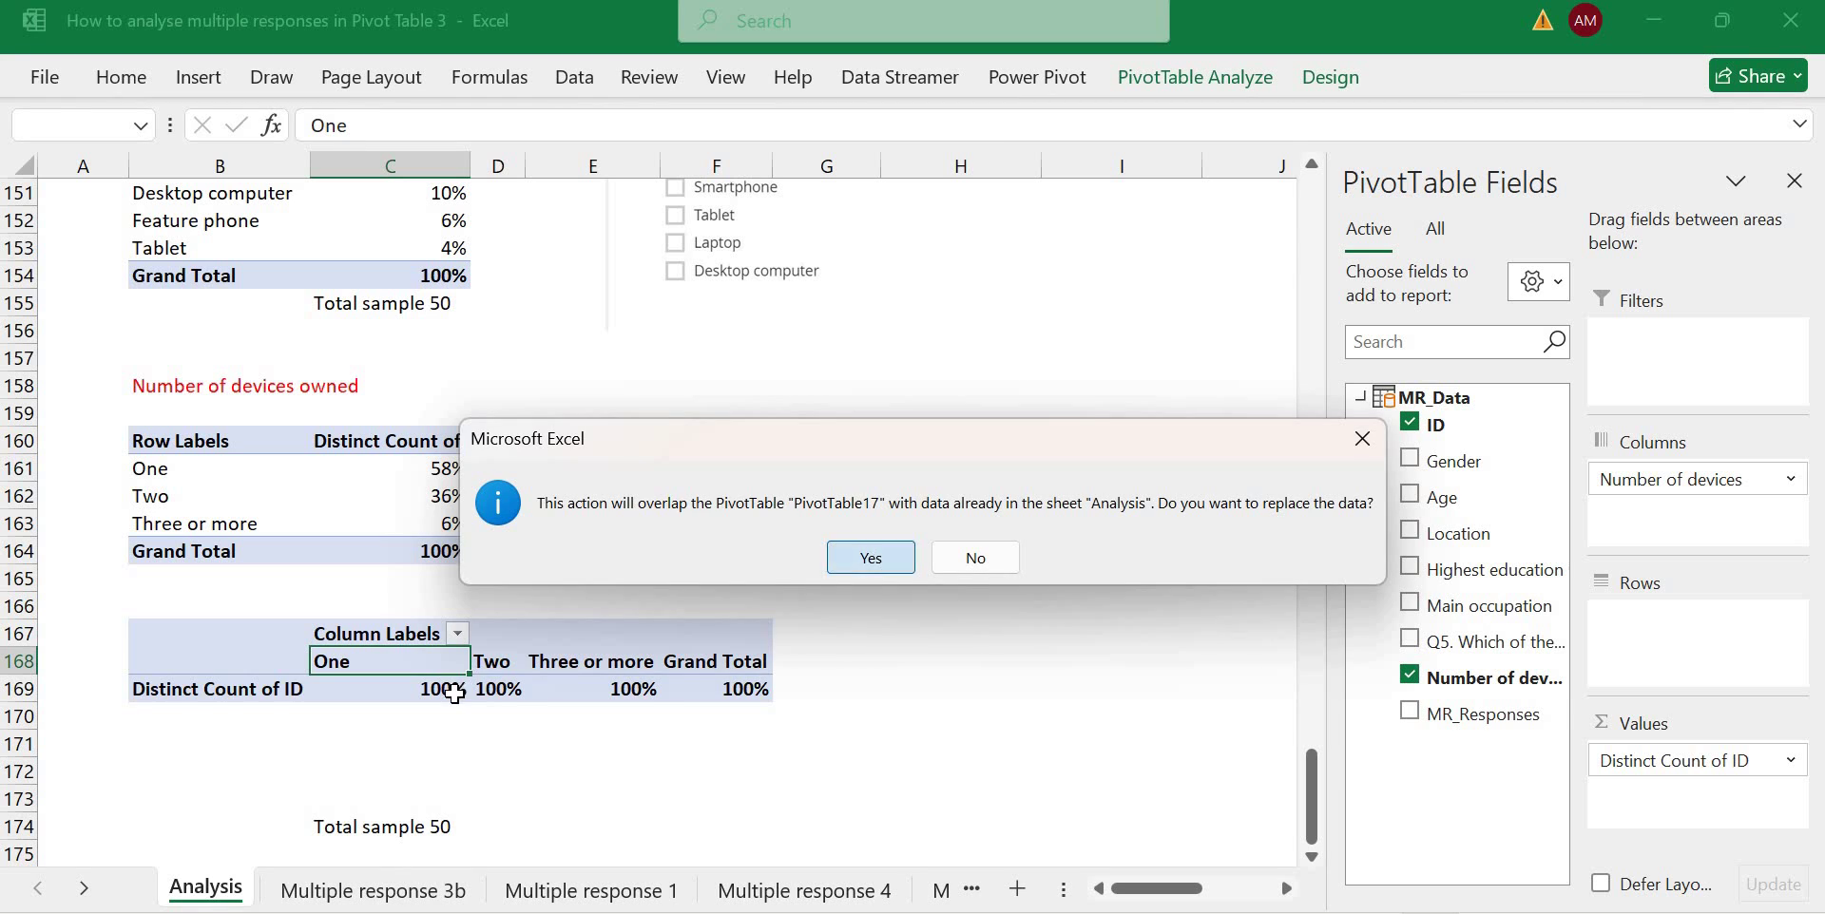
pyautogui.click(261, 725)
pyautogui.press('Down')
pyautogui.press('Down')
pyautogui.press('Down')
pyautogui.press('Down')
pyautogui.press('Down')
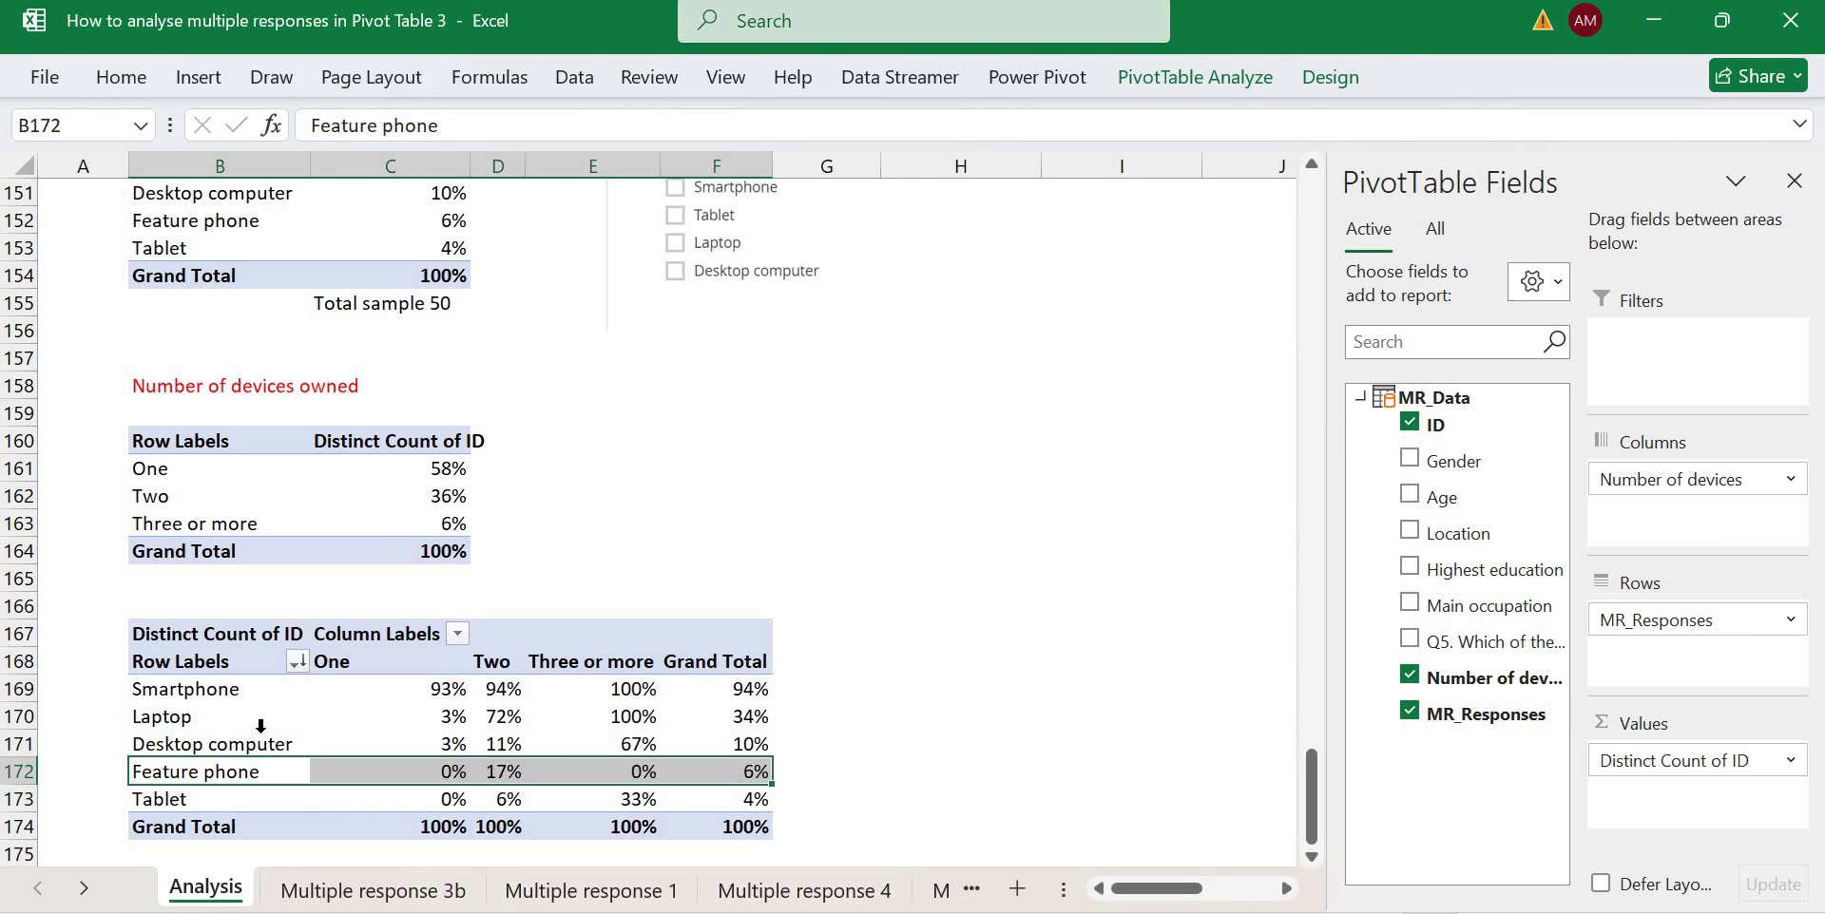
pyautogui.rightClick(442, 744)
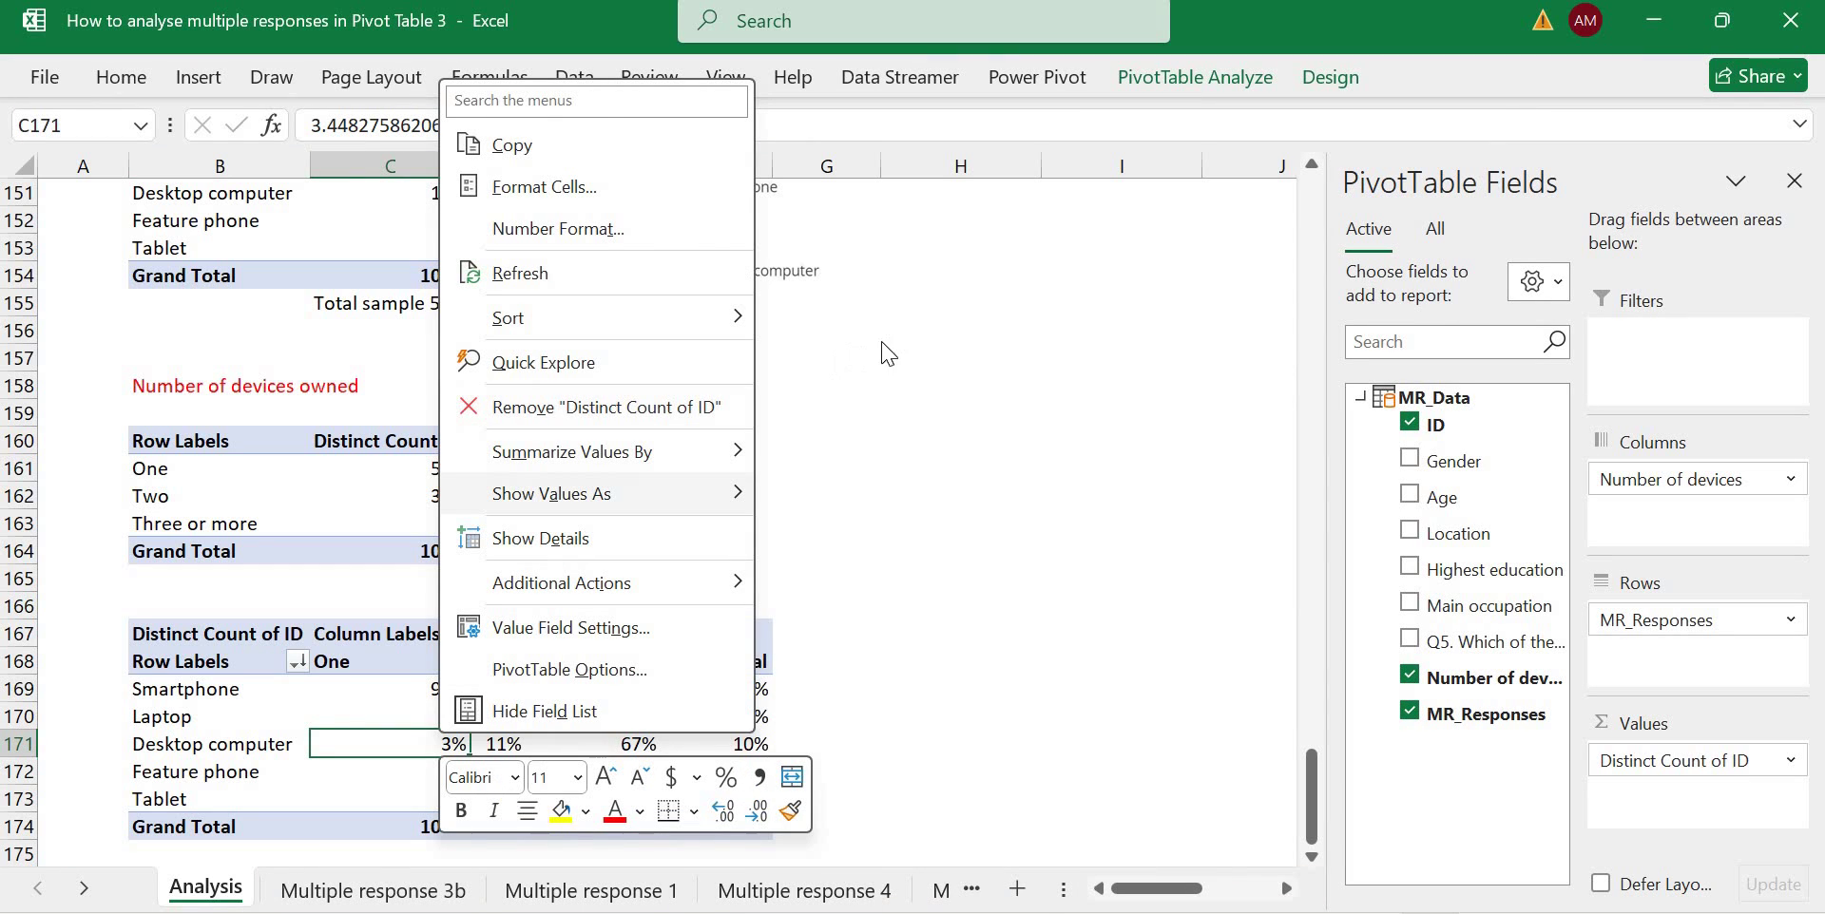
# Show the pivot values as plain counts and check the One column's Grand Total of 29.
pyautogui.click(864, 286)
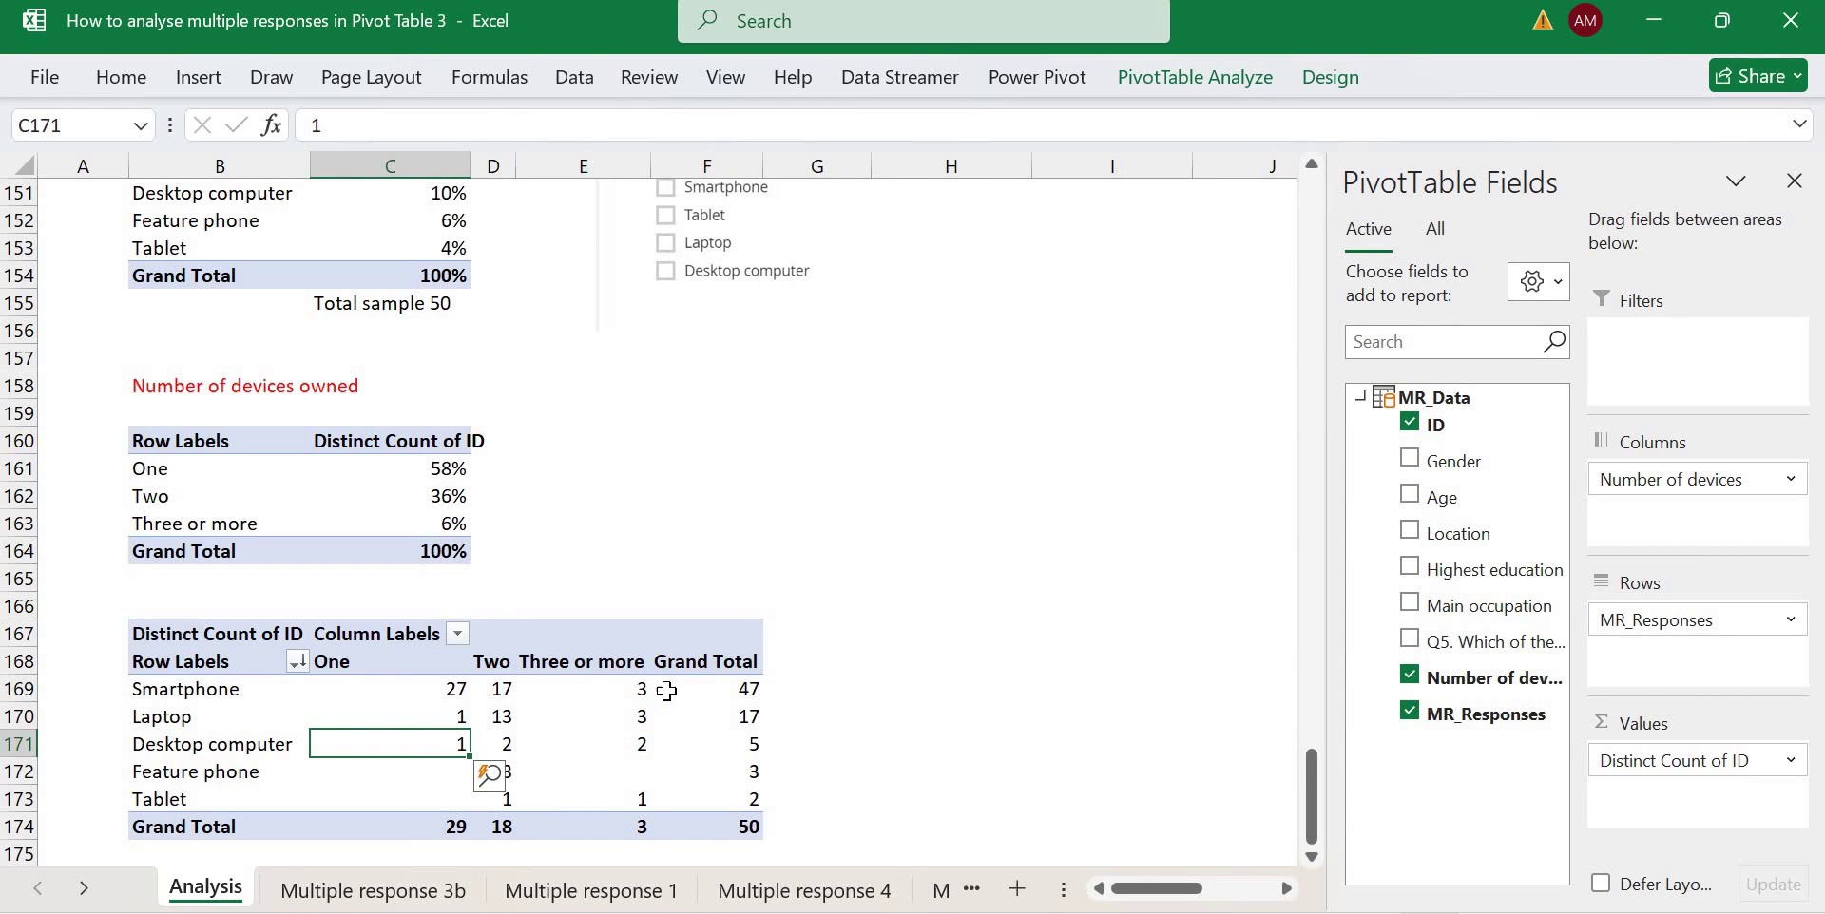
pyautogui.moveTo(446, 689); pyautogui.dragTo(753, 686)
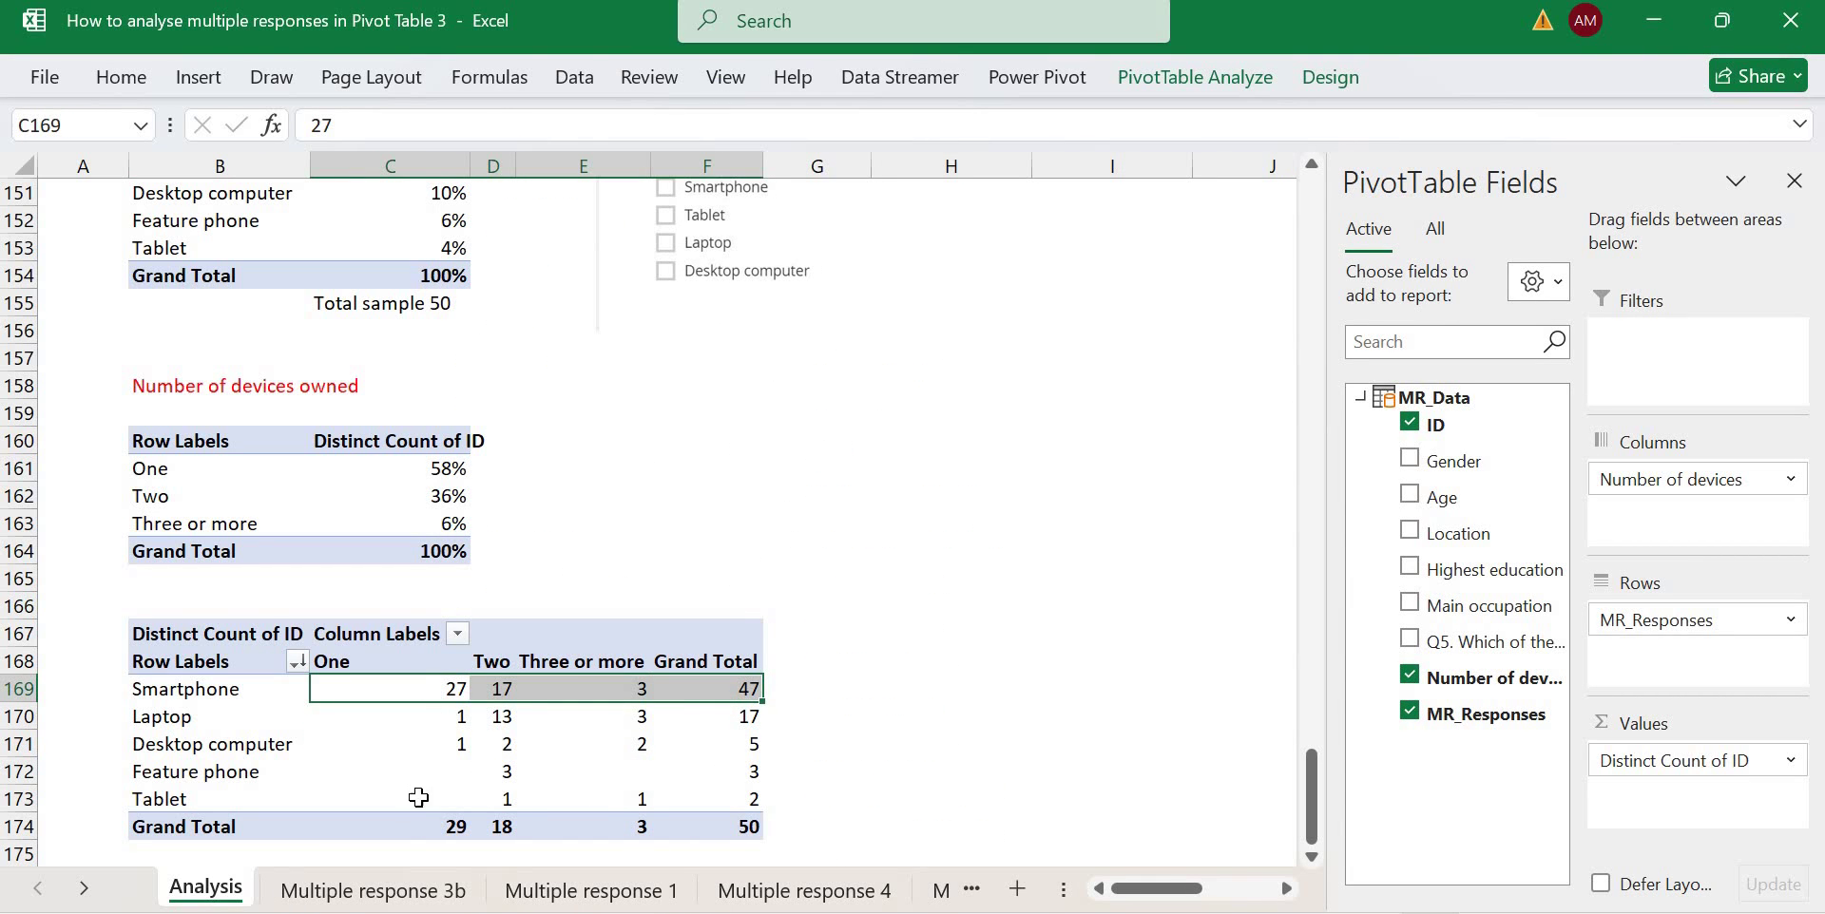
pyautogui.moveTo(418, 690); pyautogui.dragTo(418, 826)
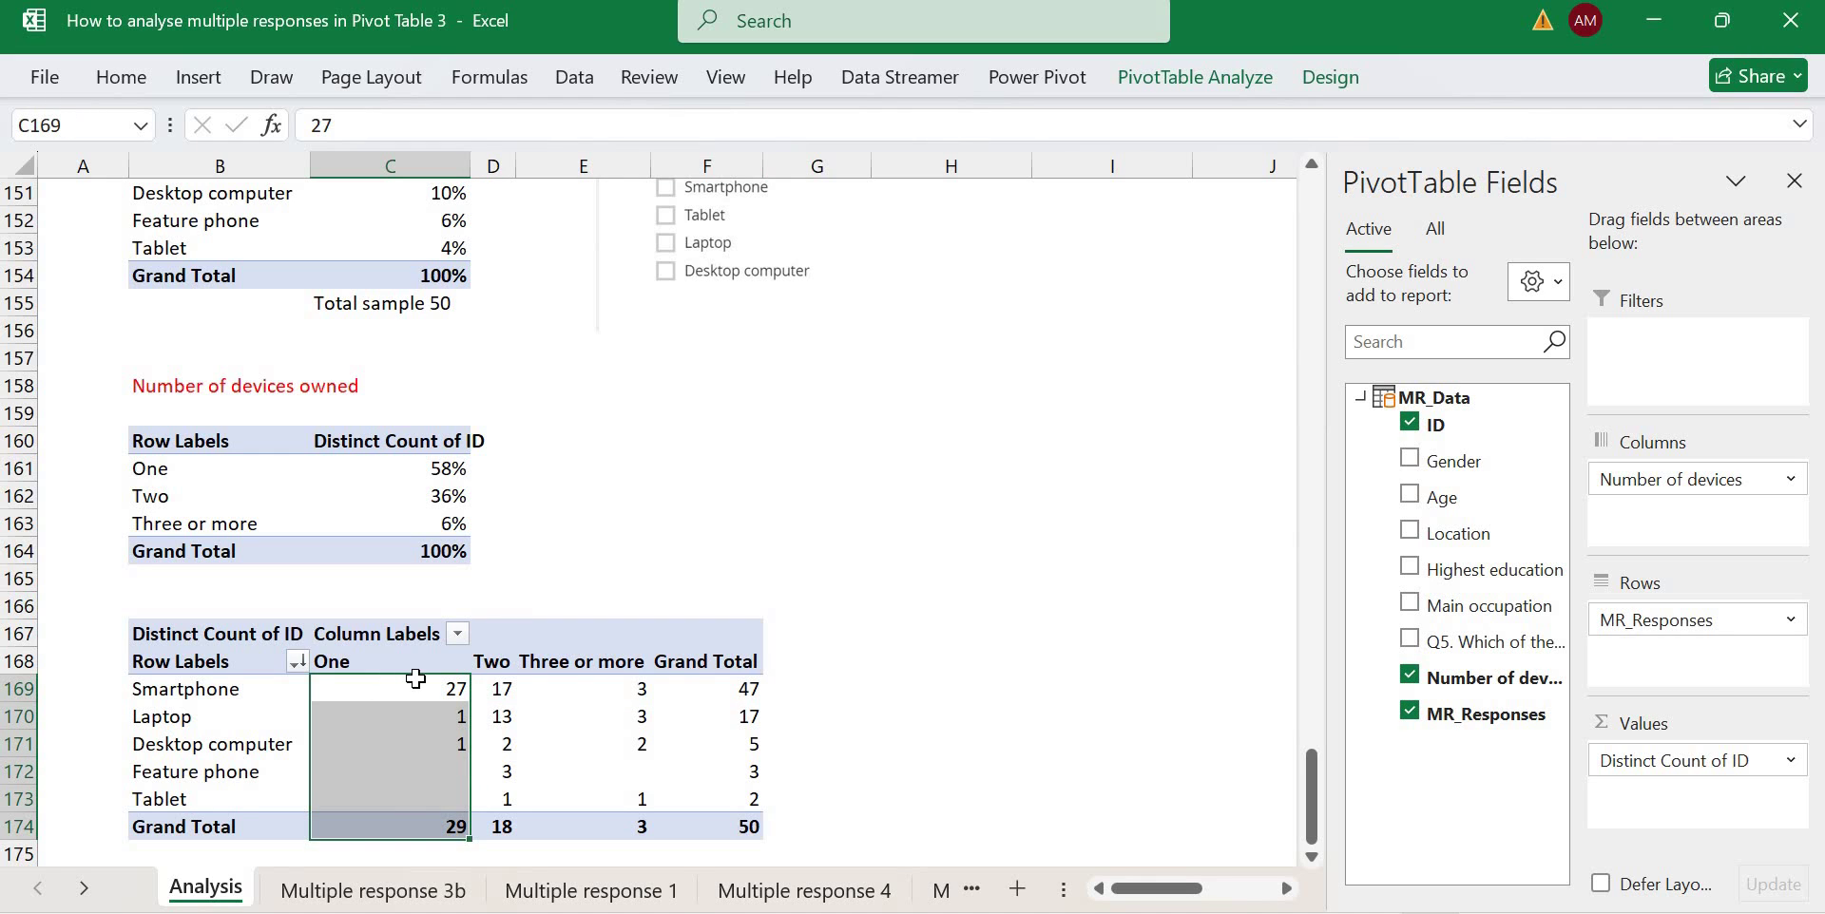
pyautogui.moveTo(418, 689); pyautogui.dragTo(447, 817)
pyautogui.click(447, 818)
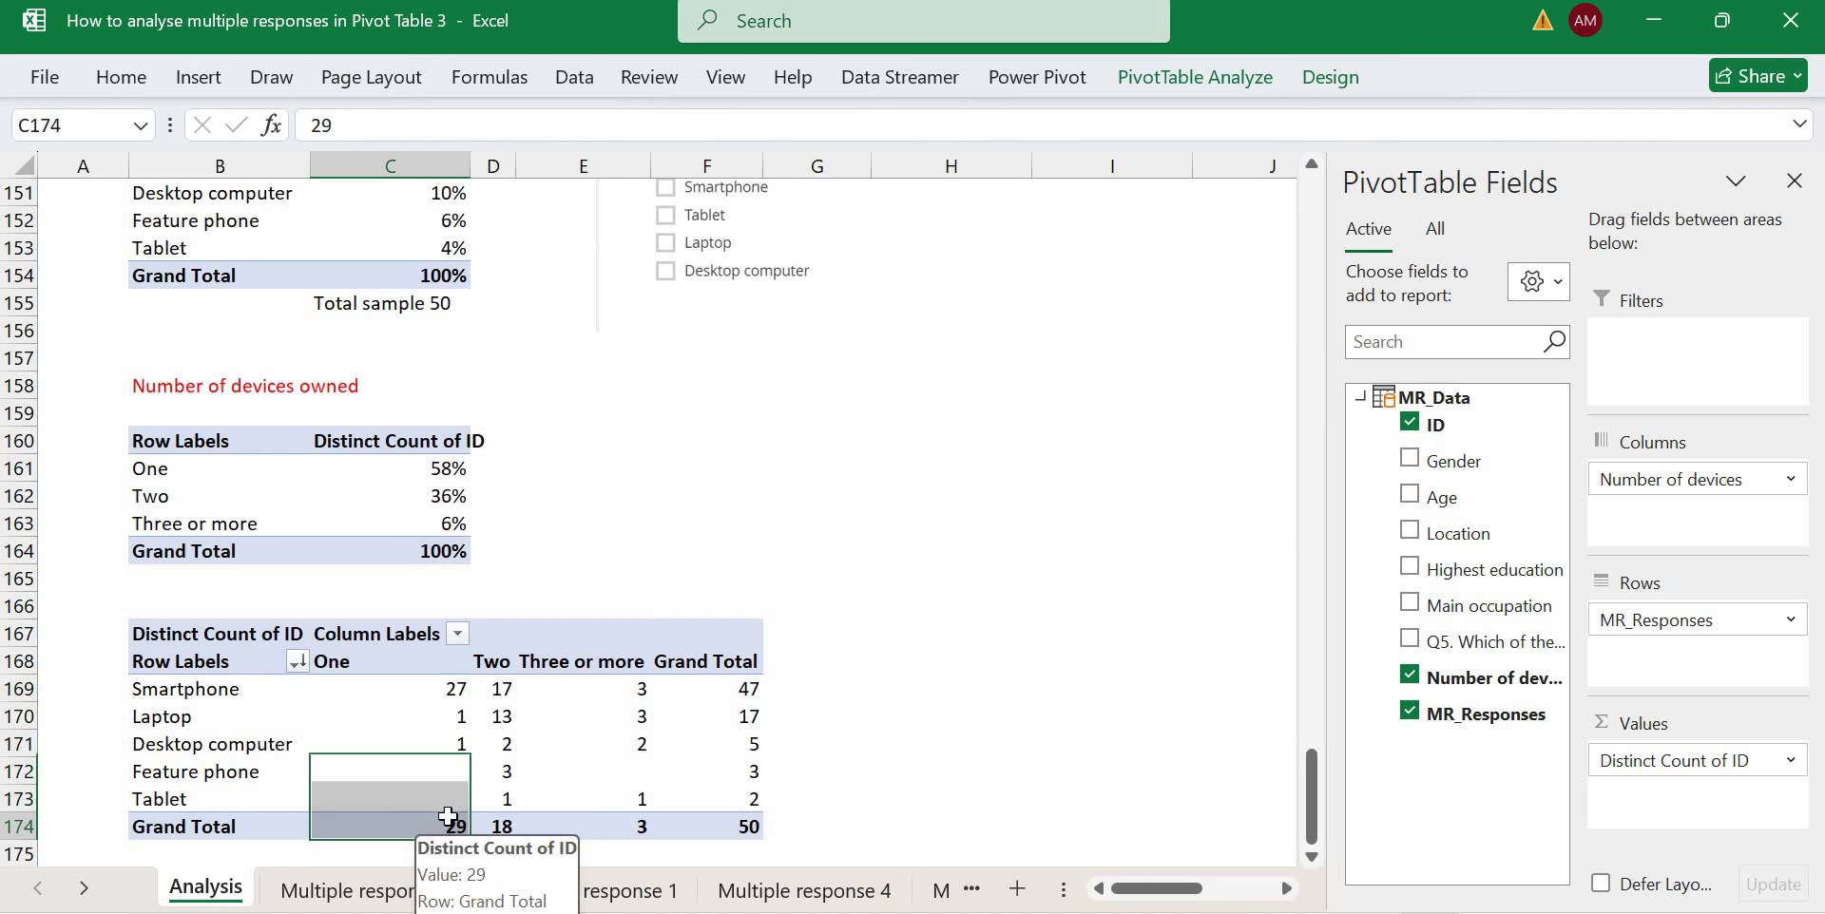
pyautogui.click(445, 821)
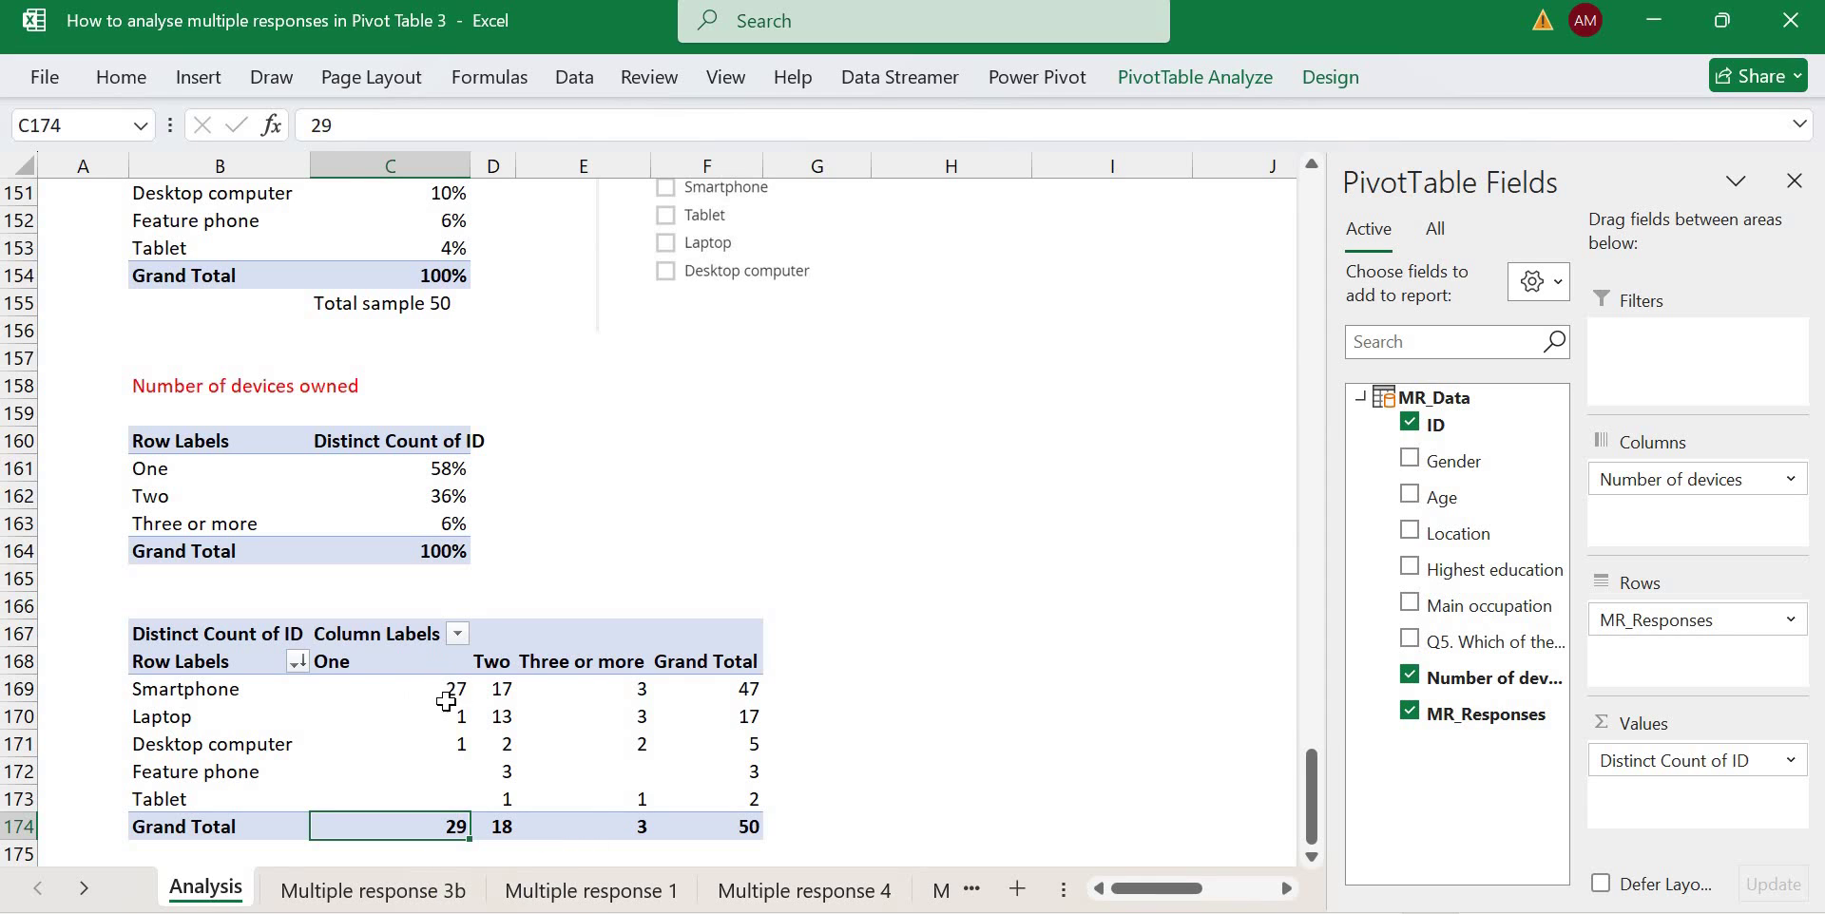
# Read the Smartphone row counts: 27 One, 17 Two, 3 Three or more, totalling 47.
pyautogui.click(190, 695)
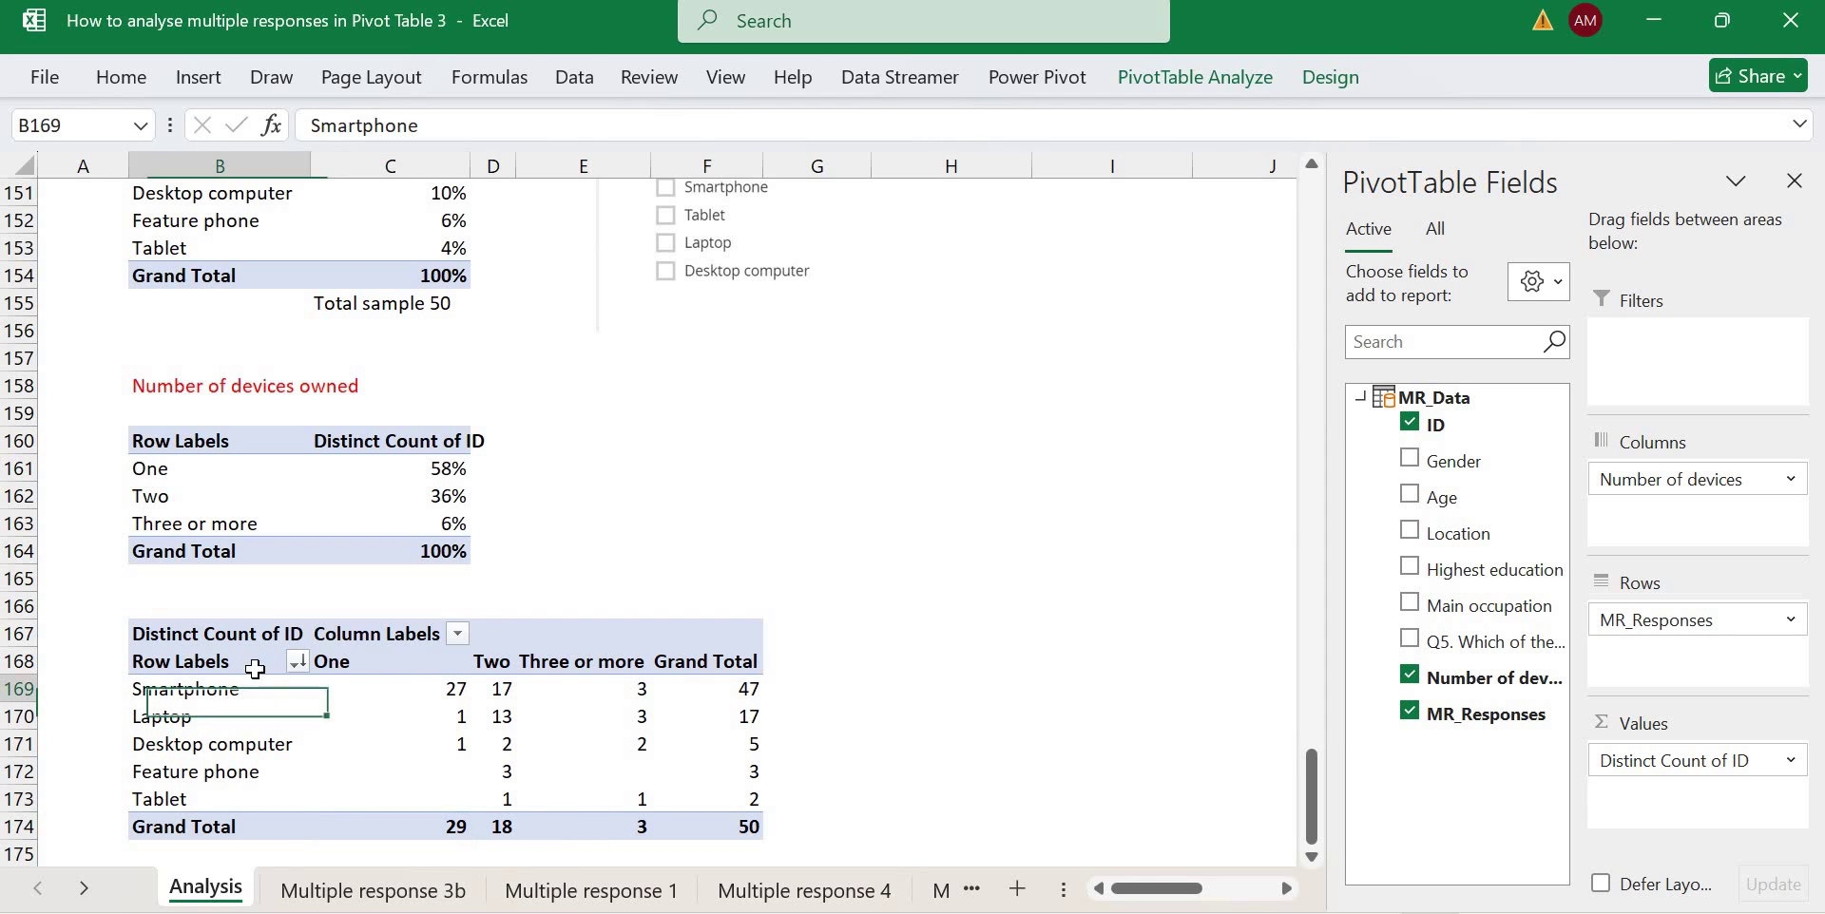
pyautogui.press('Right')
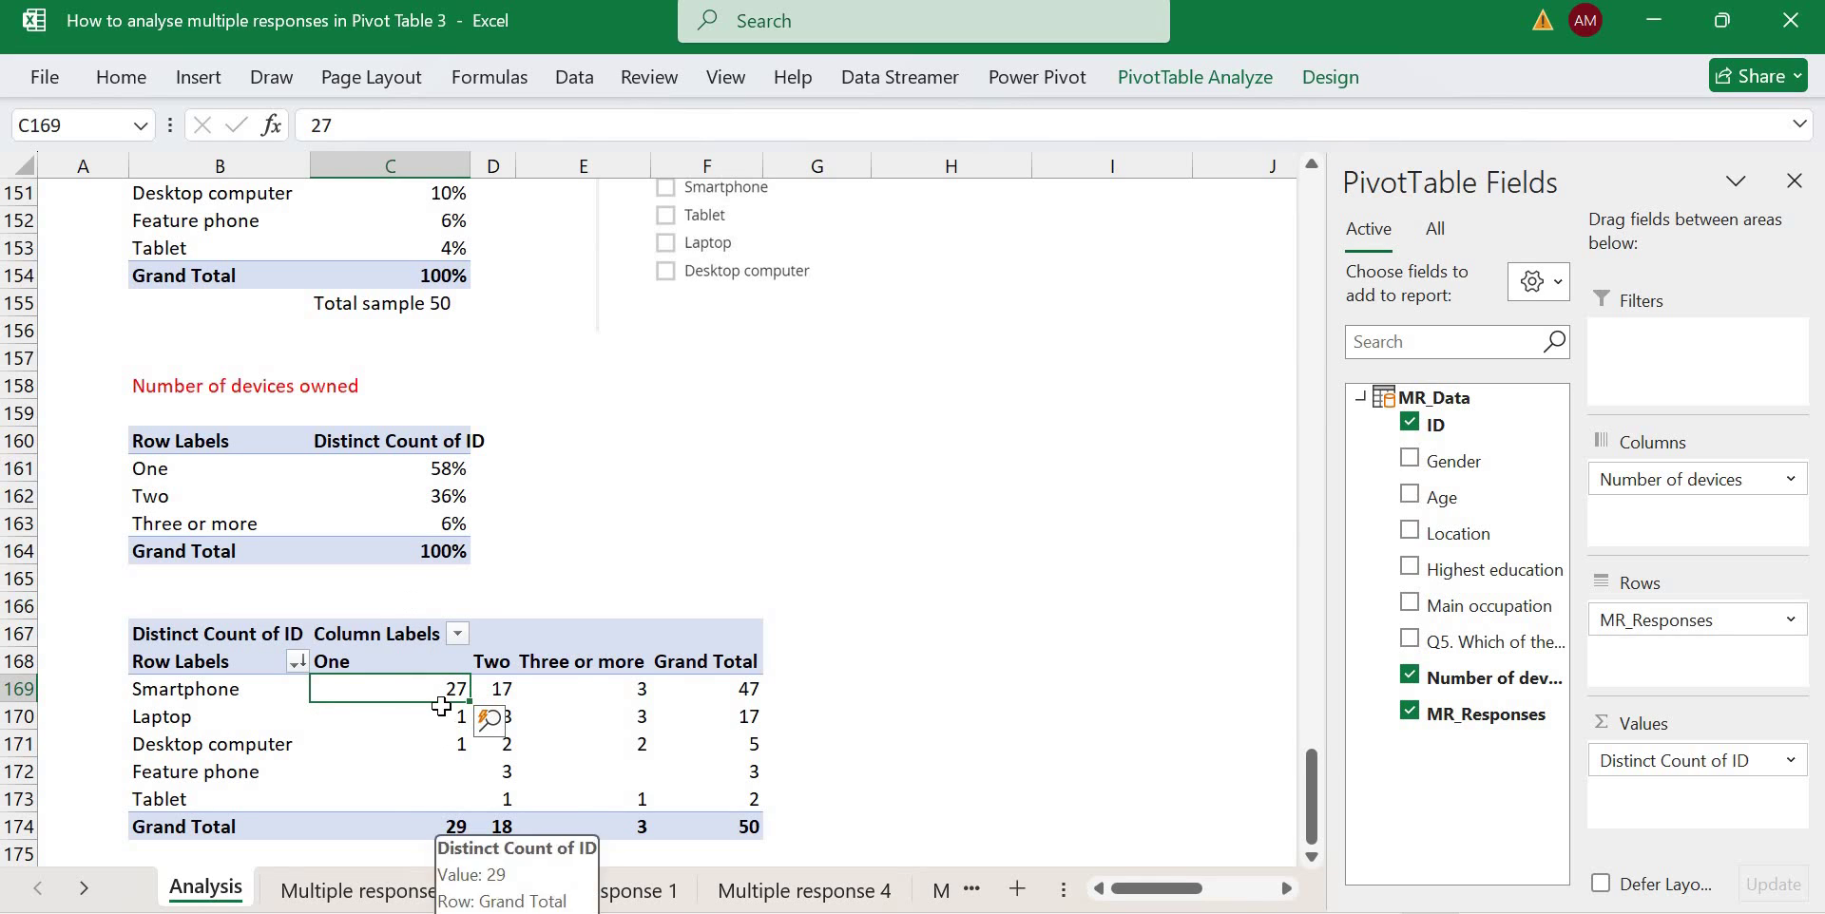
pyautogui.click(233, 696)
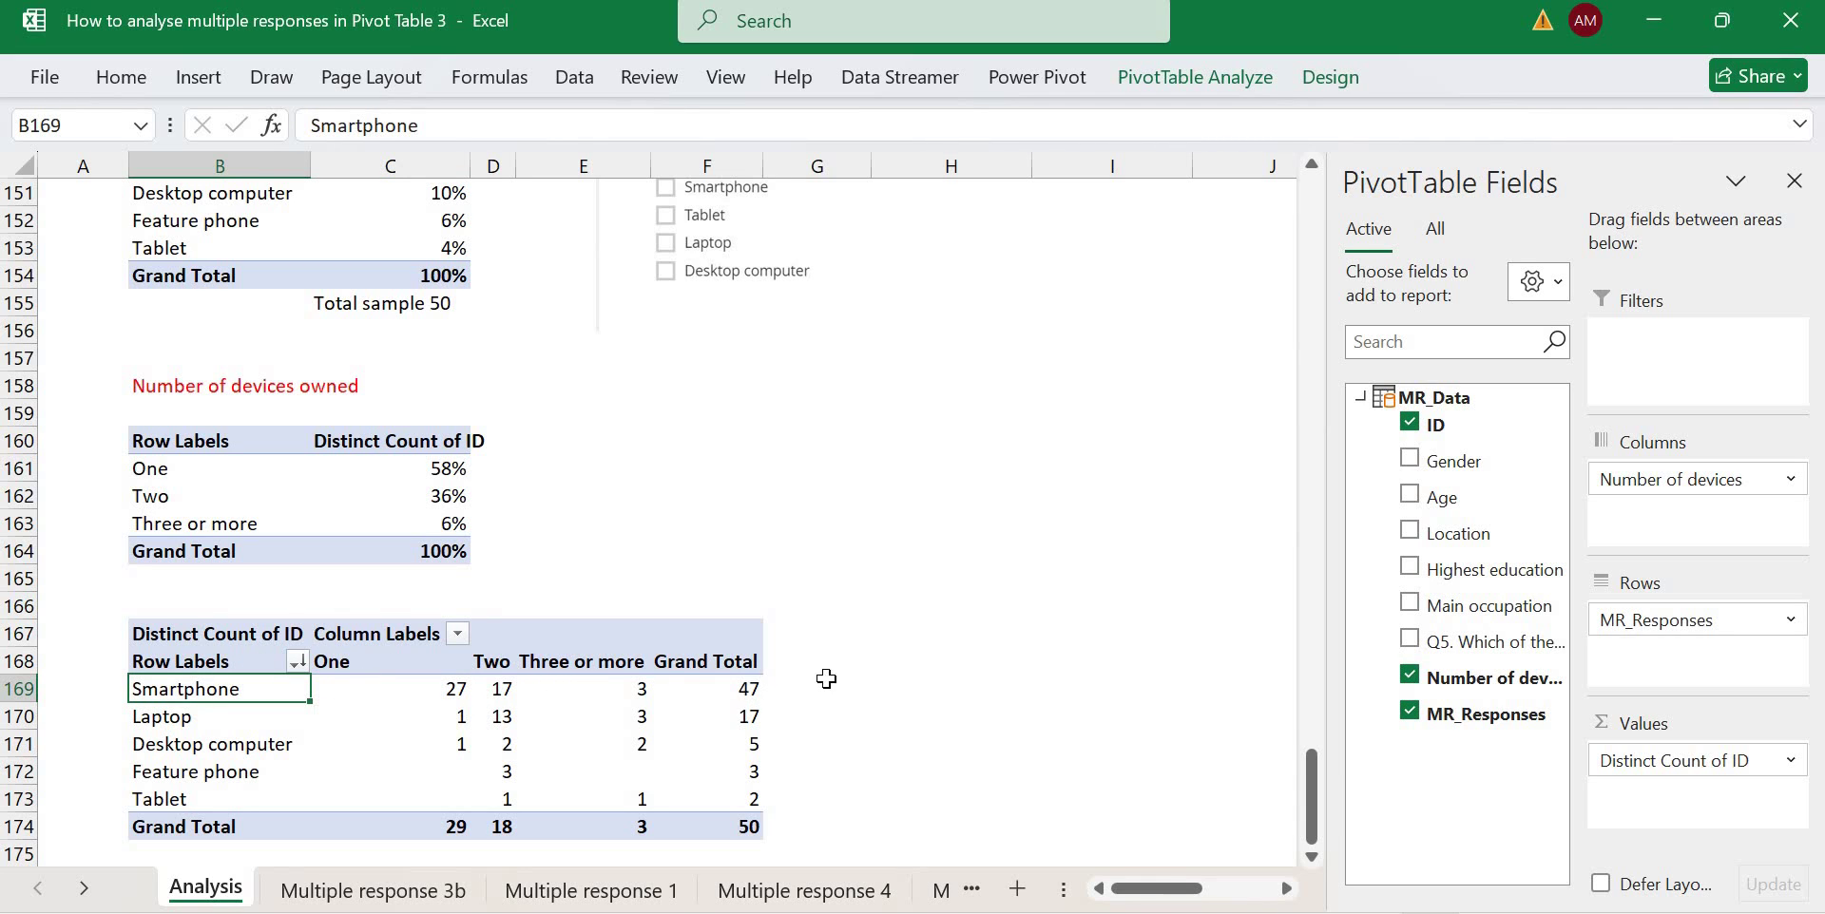
pyautogui.click(741, 688)
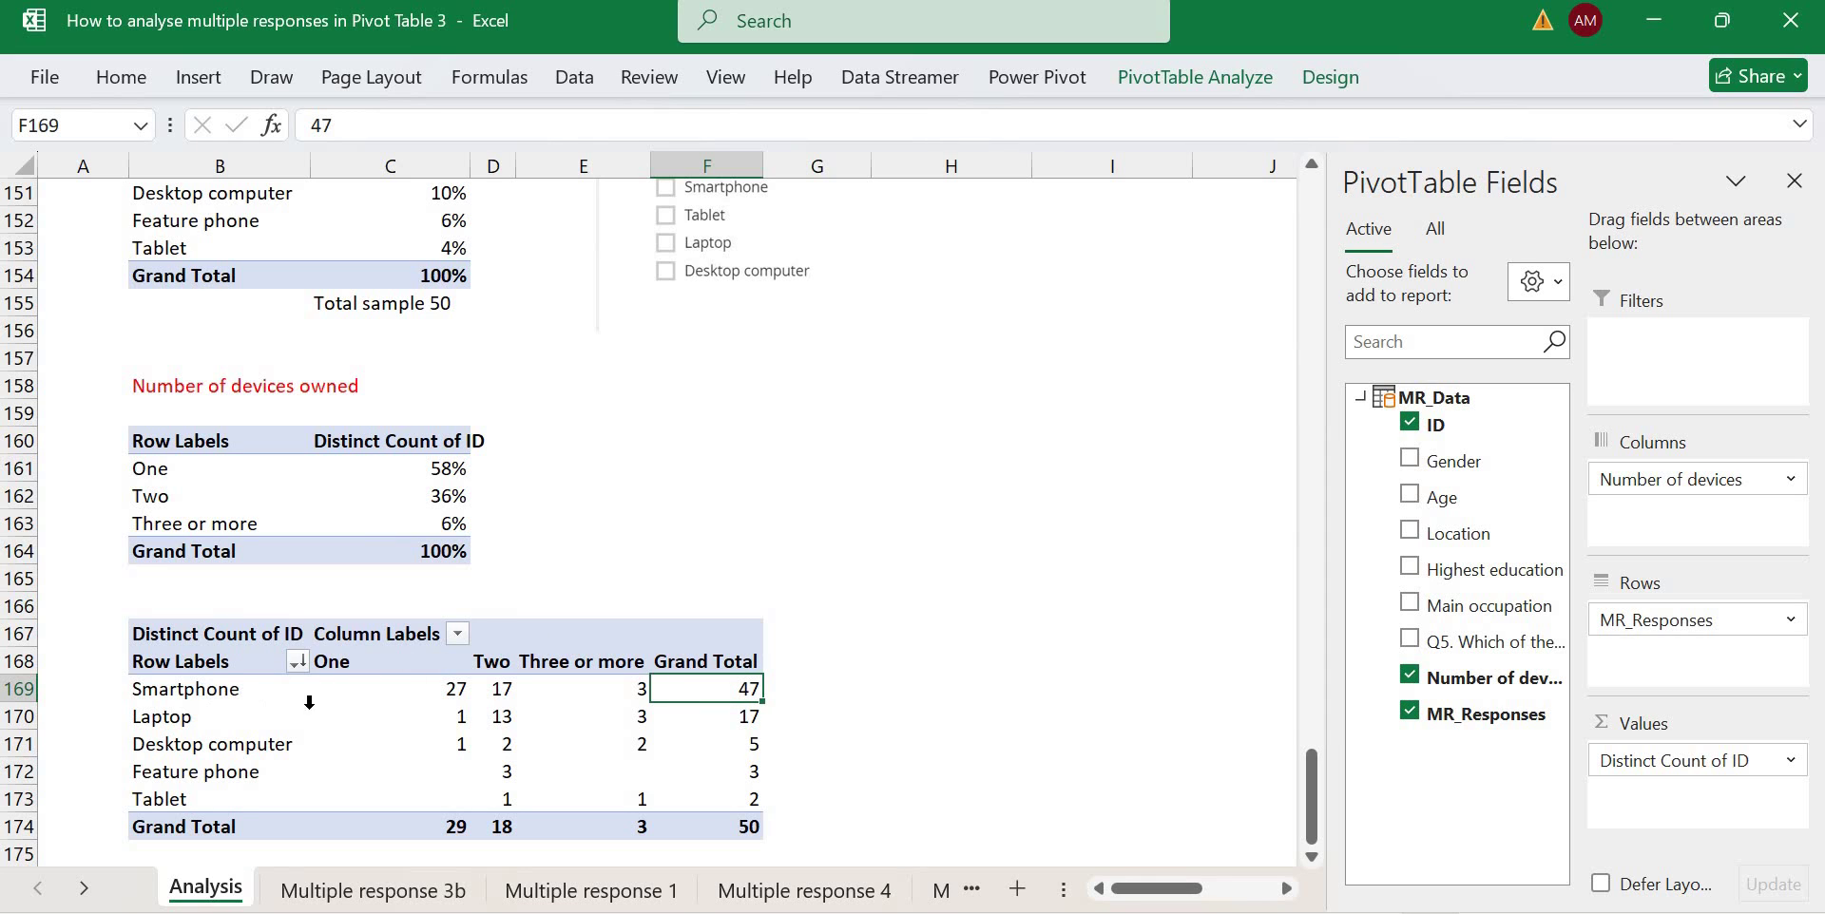
pyautogui.moveTo(364, 706)
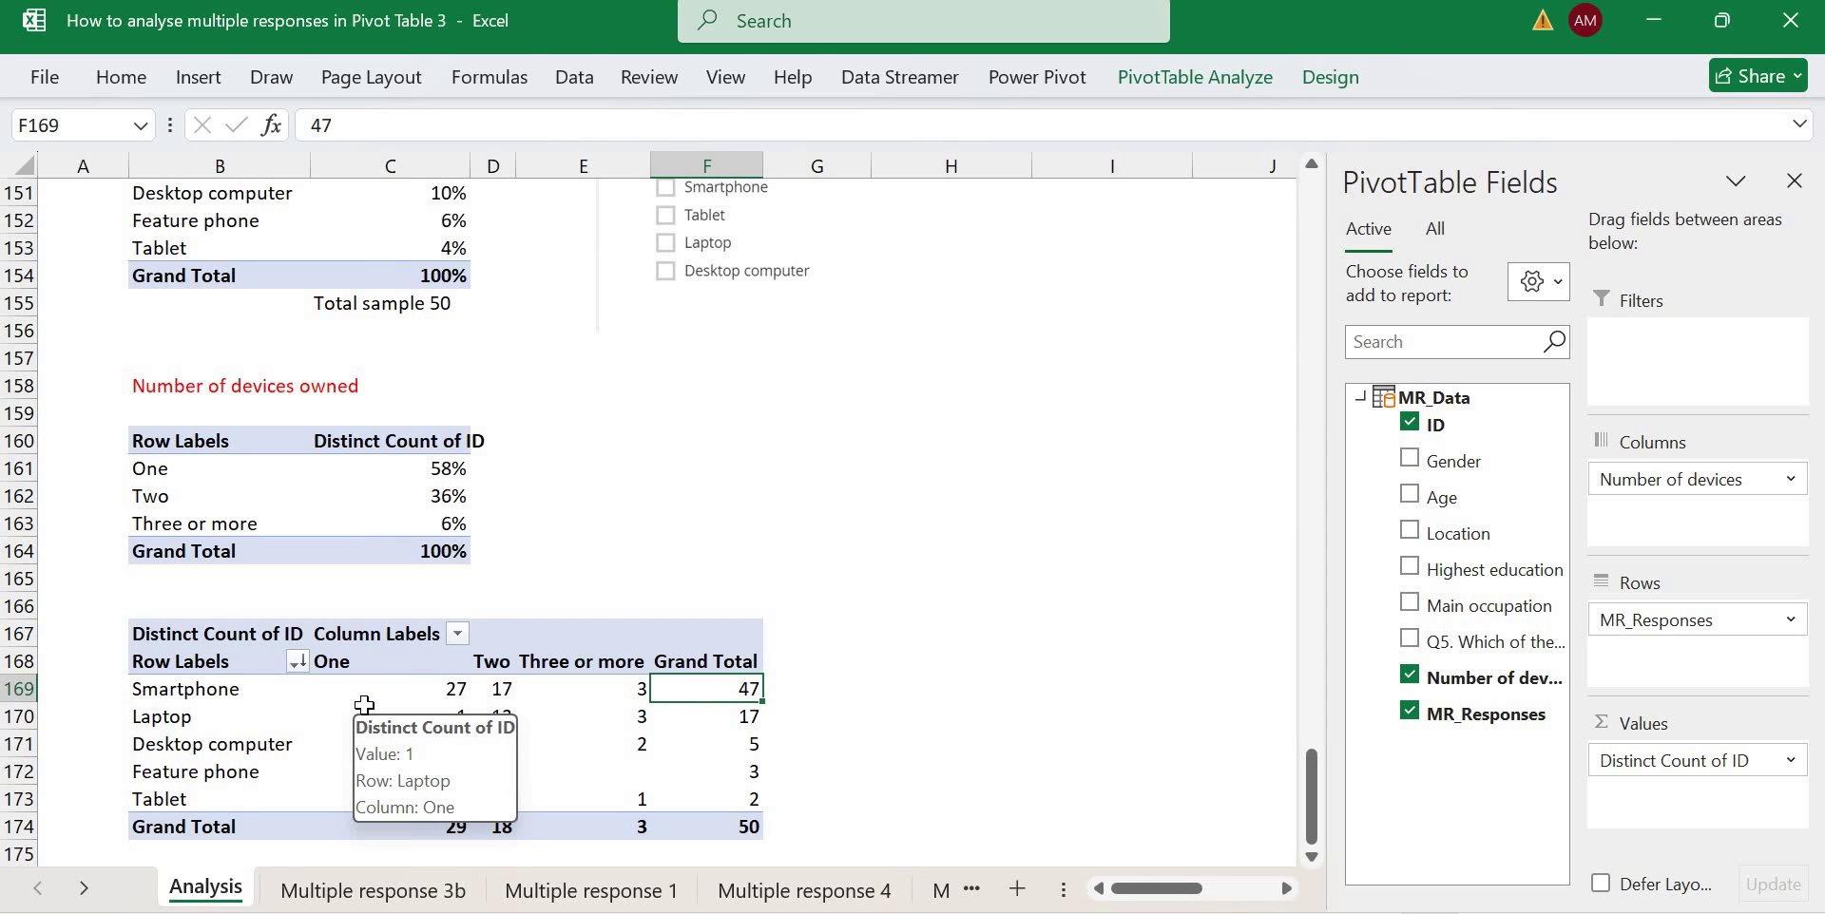
pyautogui.click(491, 686)
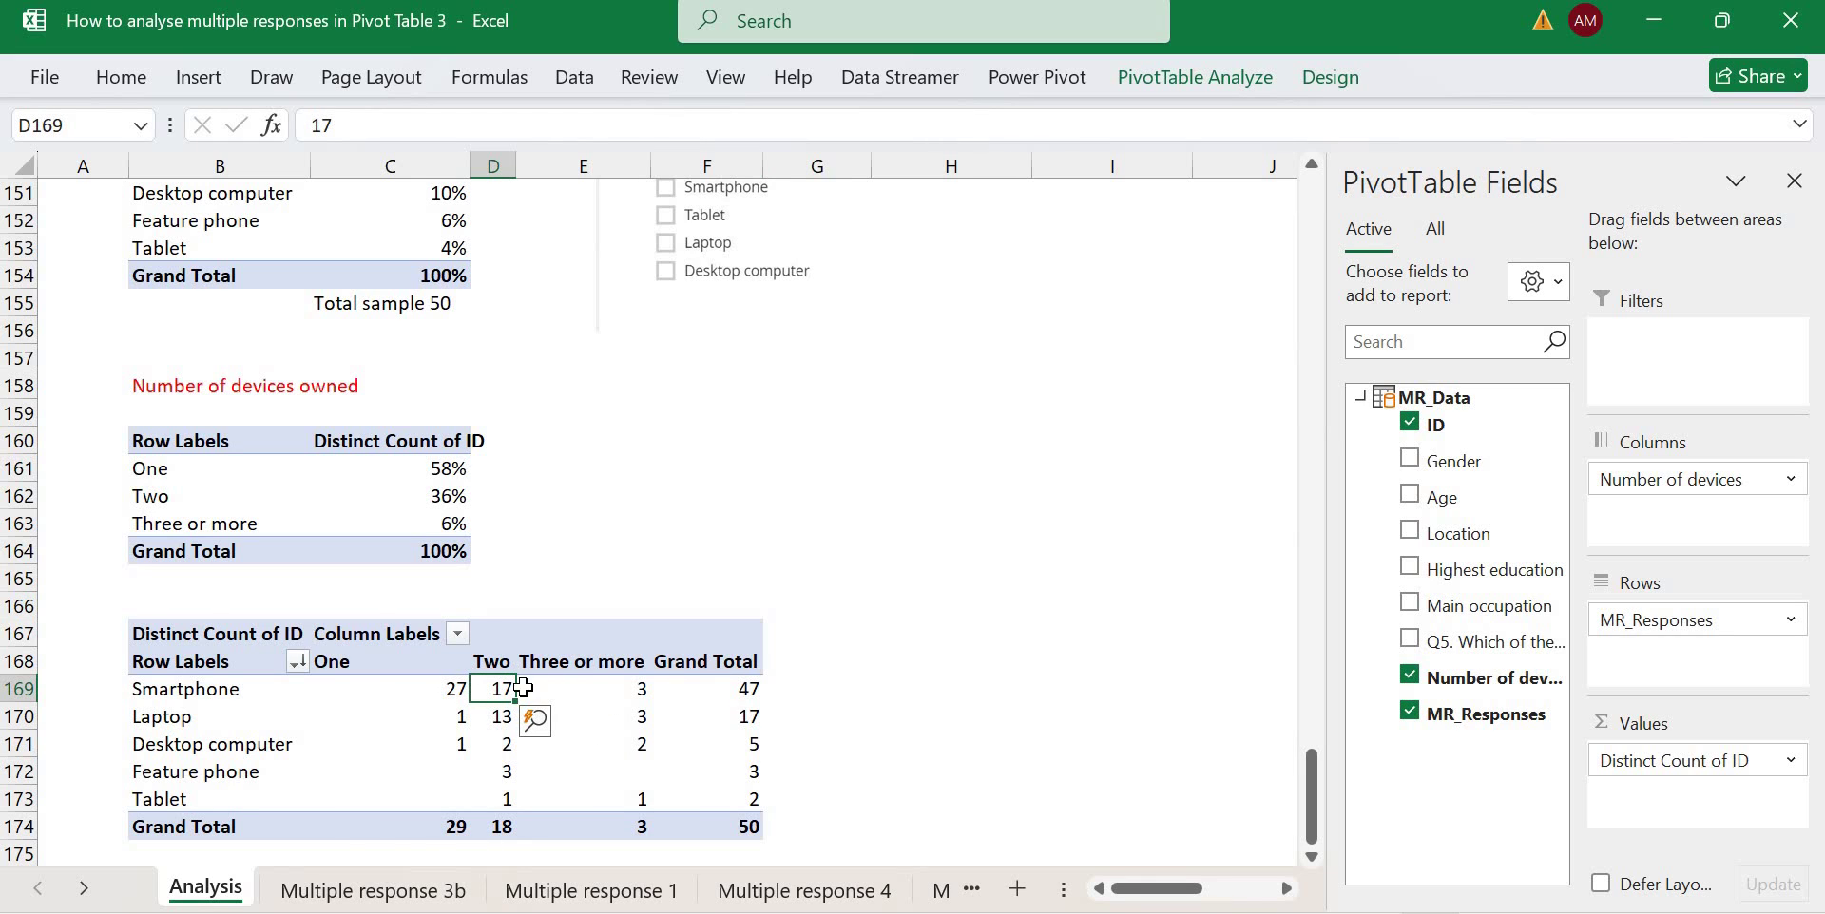
pyautogui.click(616, 685)
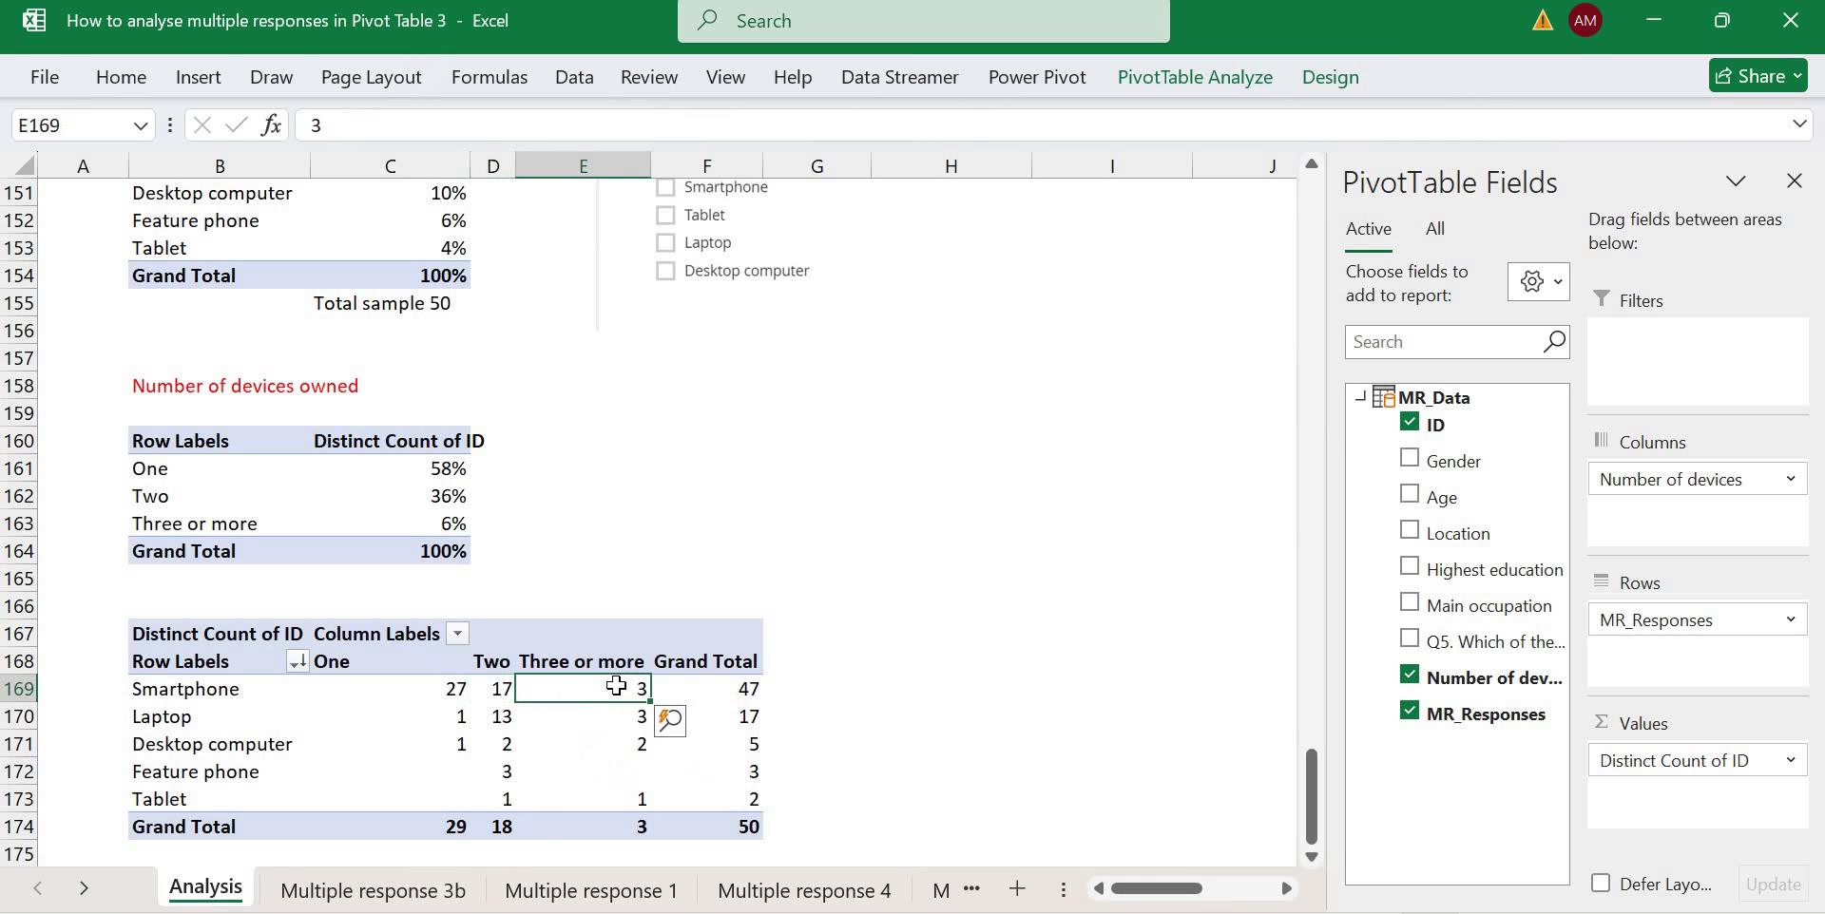
pyautogui.moveTo(616, 685)
pyautogui.moveTo(373, 687)
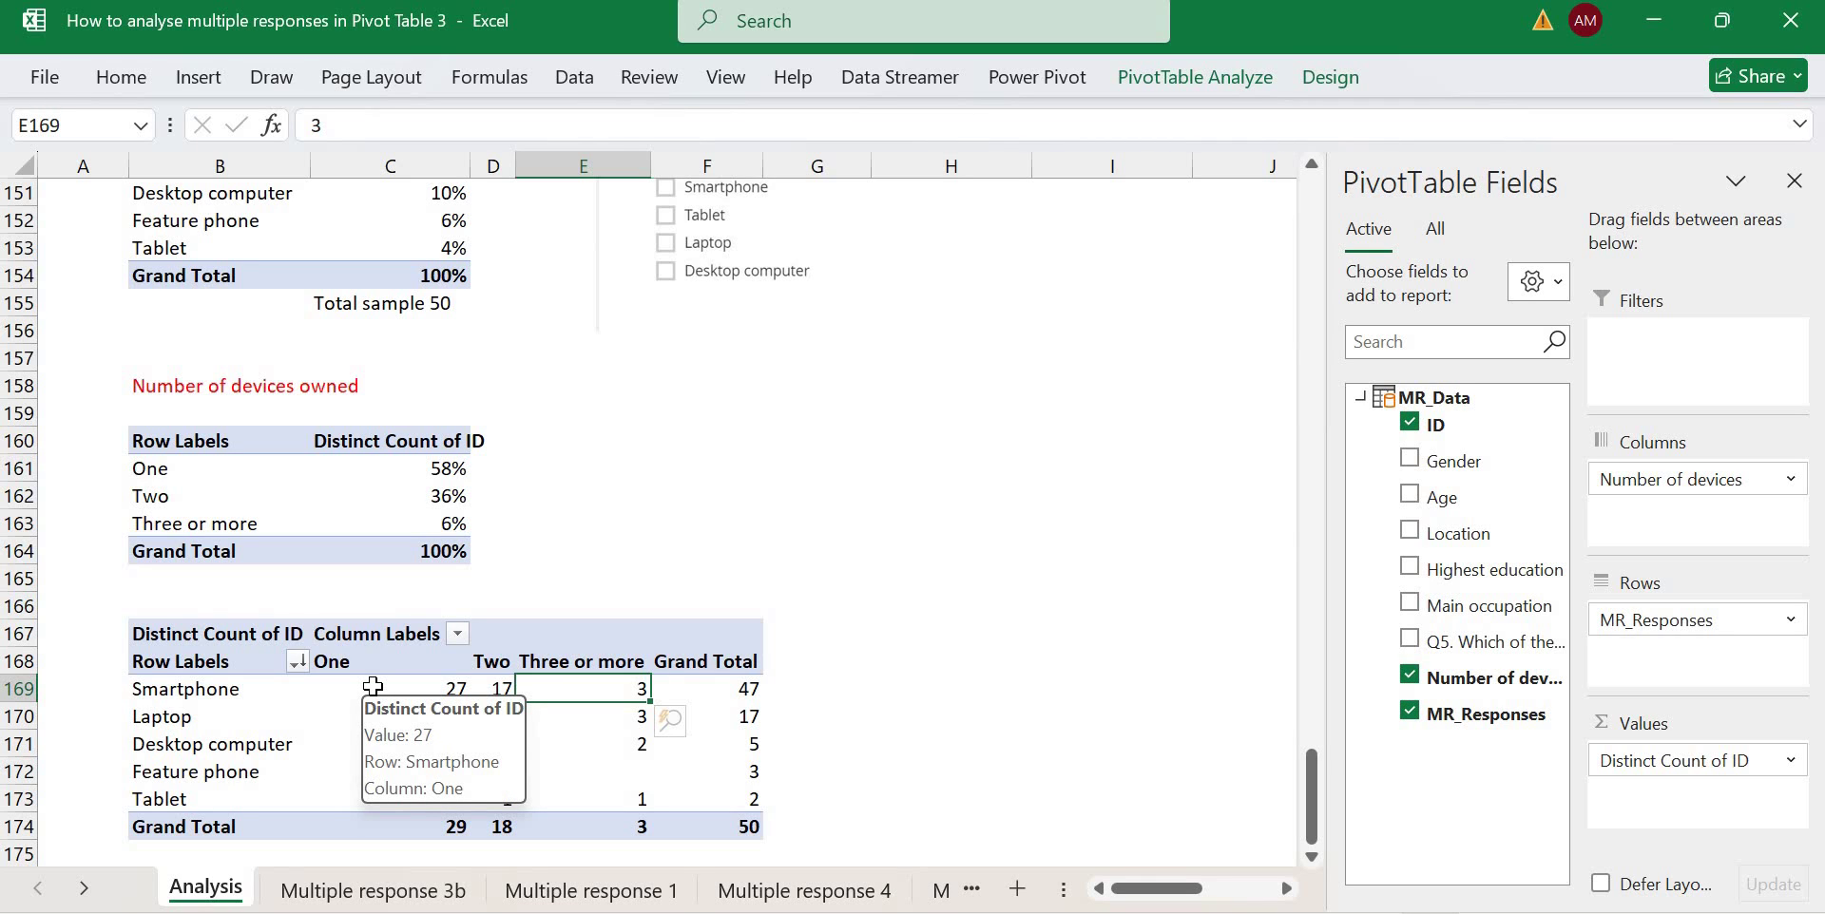
pyautogui.click(422, 688)
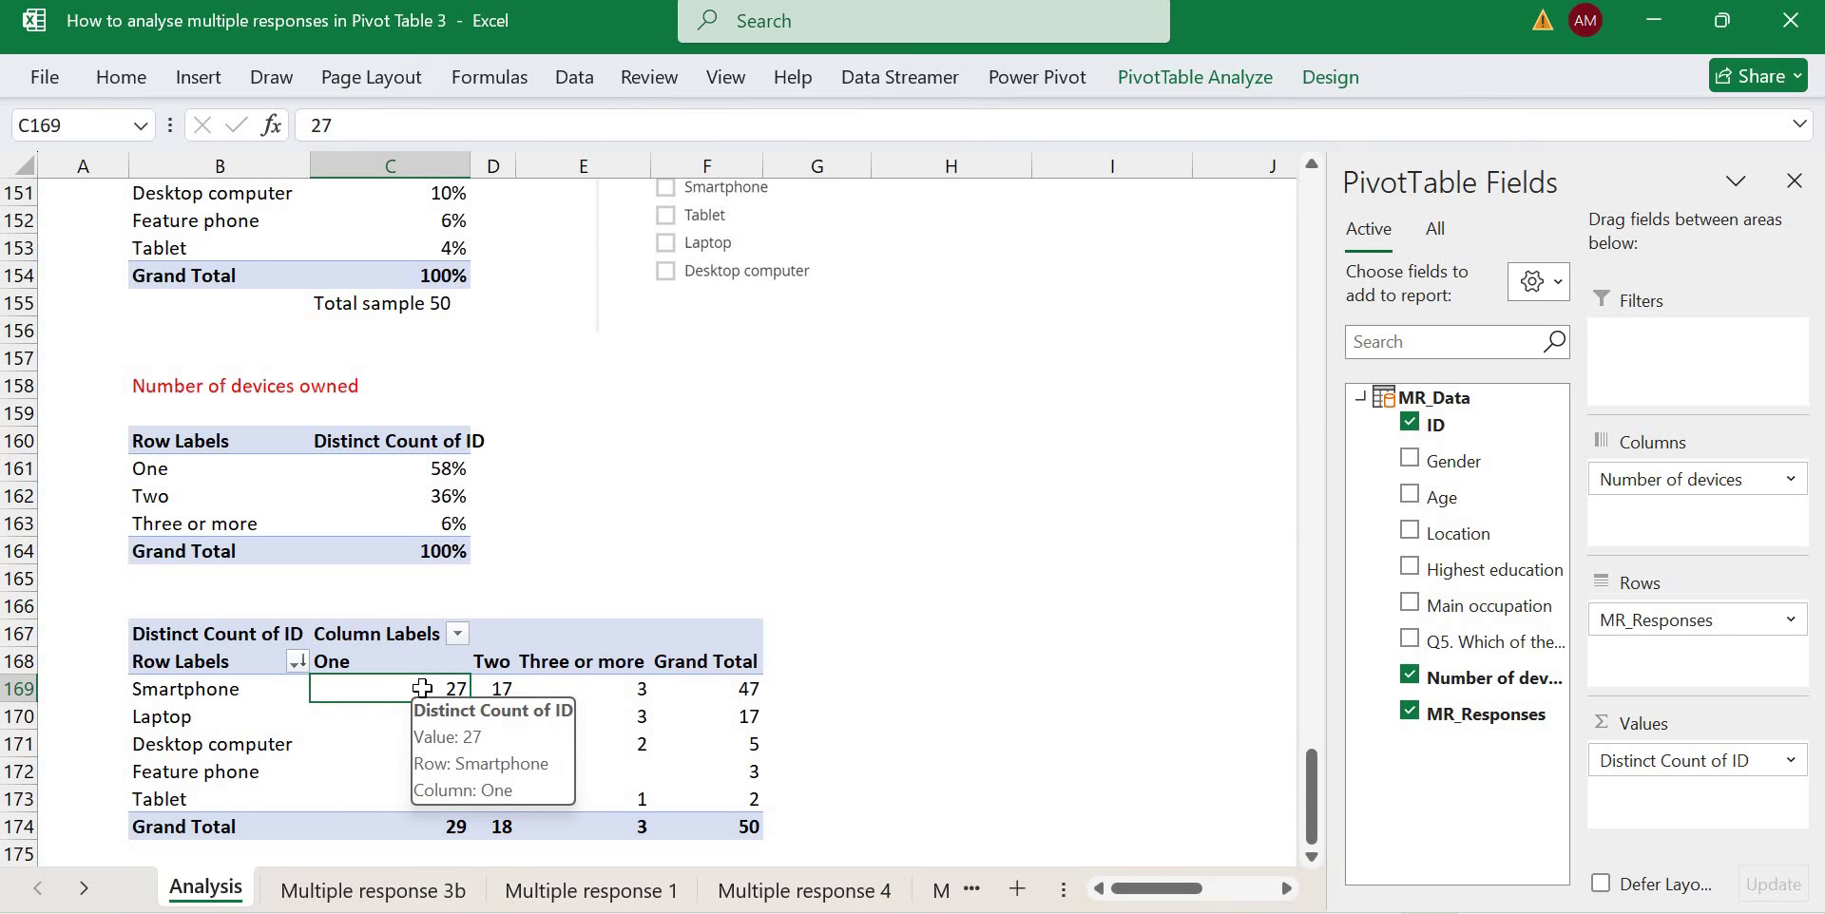
# Show the pivot values as % of Row Total, rounded to whole numbers.
pyautogui.rightClick(394, 703)
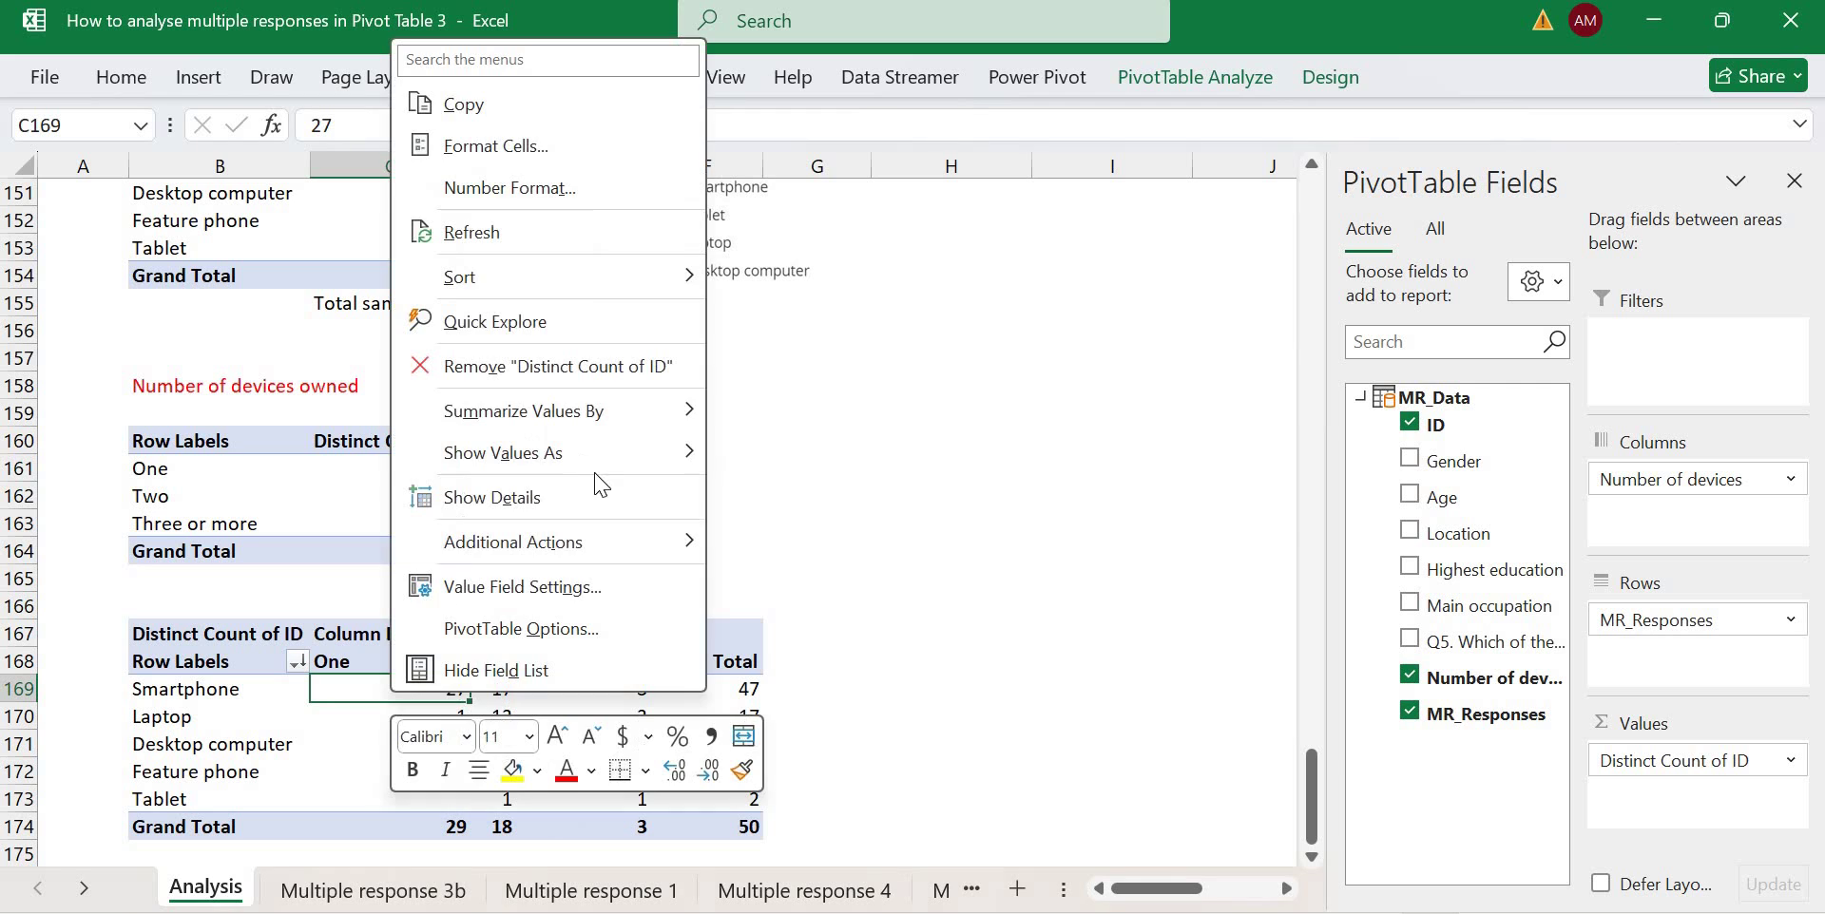
pyautogui.moveTo(609, 453)
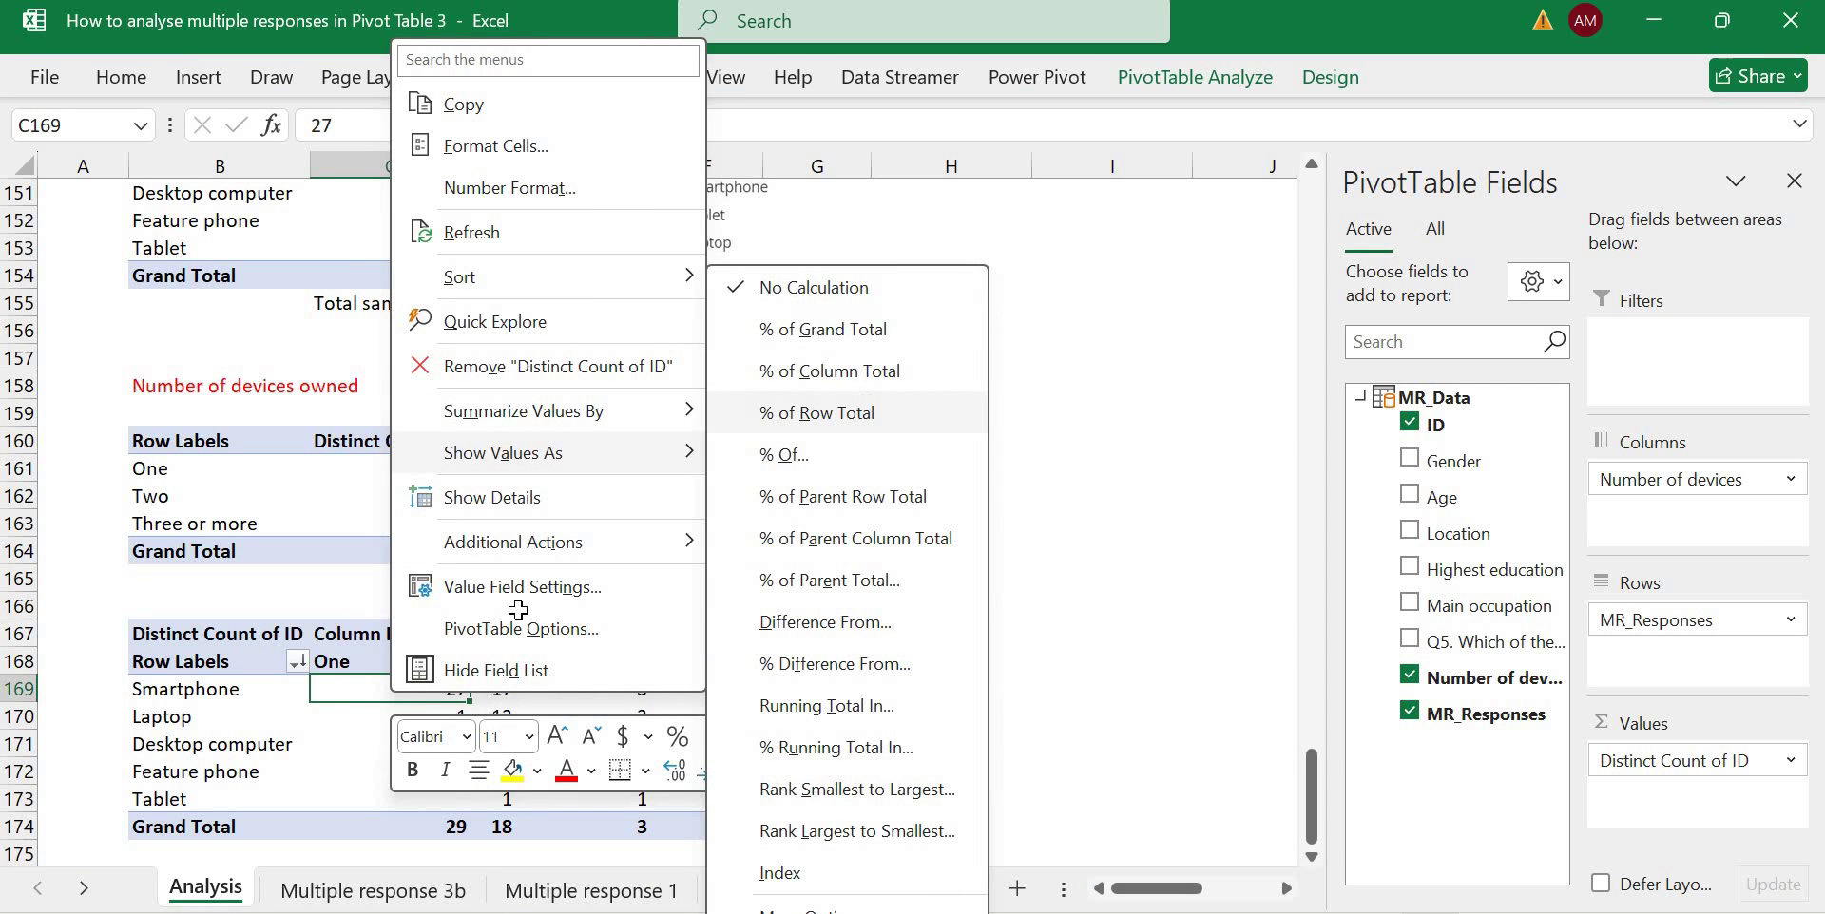
pyautogui.click(817, 412)
pyautogui.keyDown('shift'); pyautogui.click(758, 829); pyautogui.keyUp('shift')
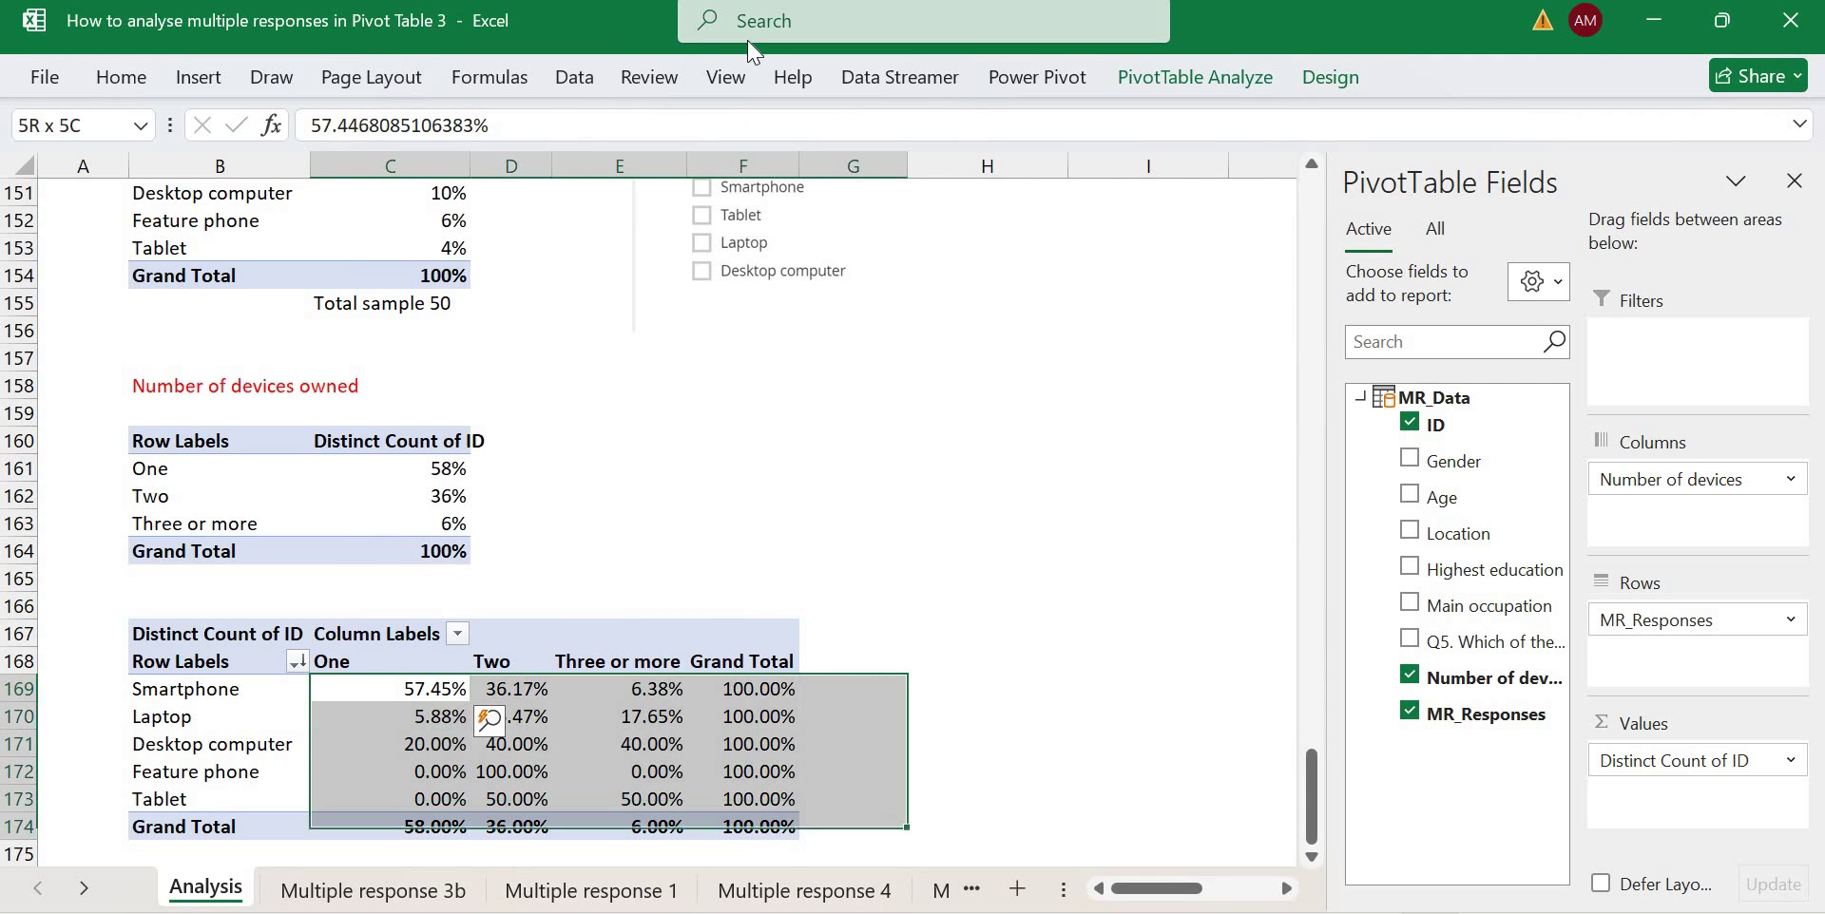
pyautogui.click(121, 78)
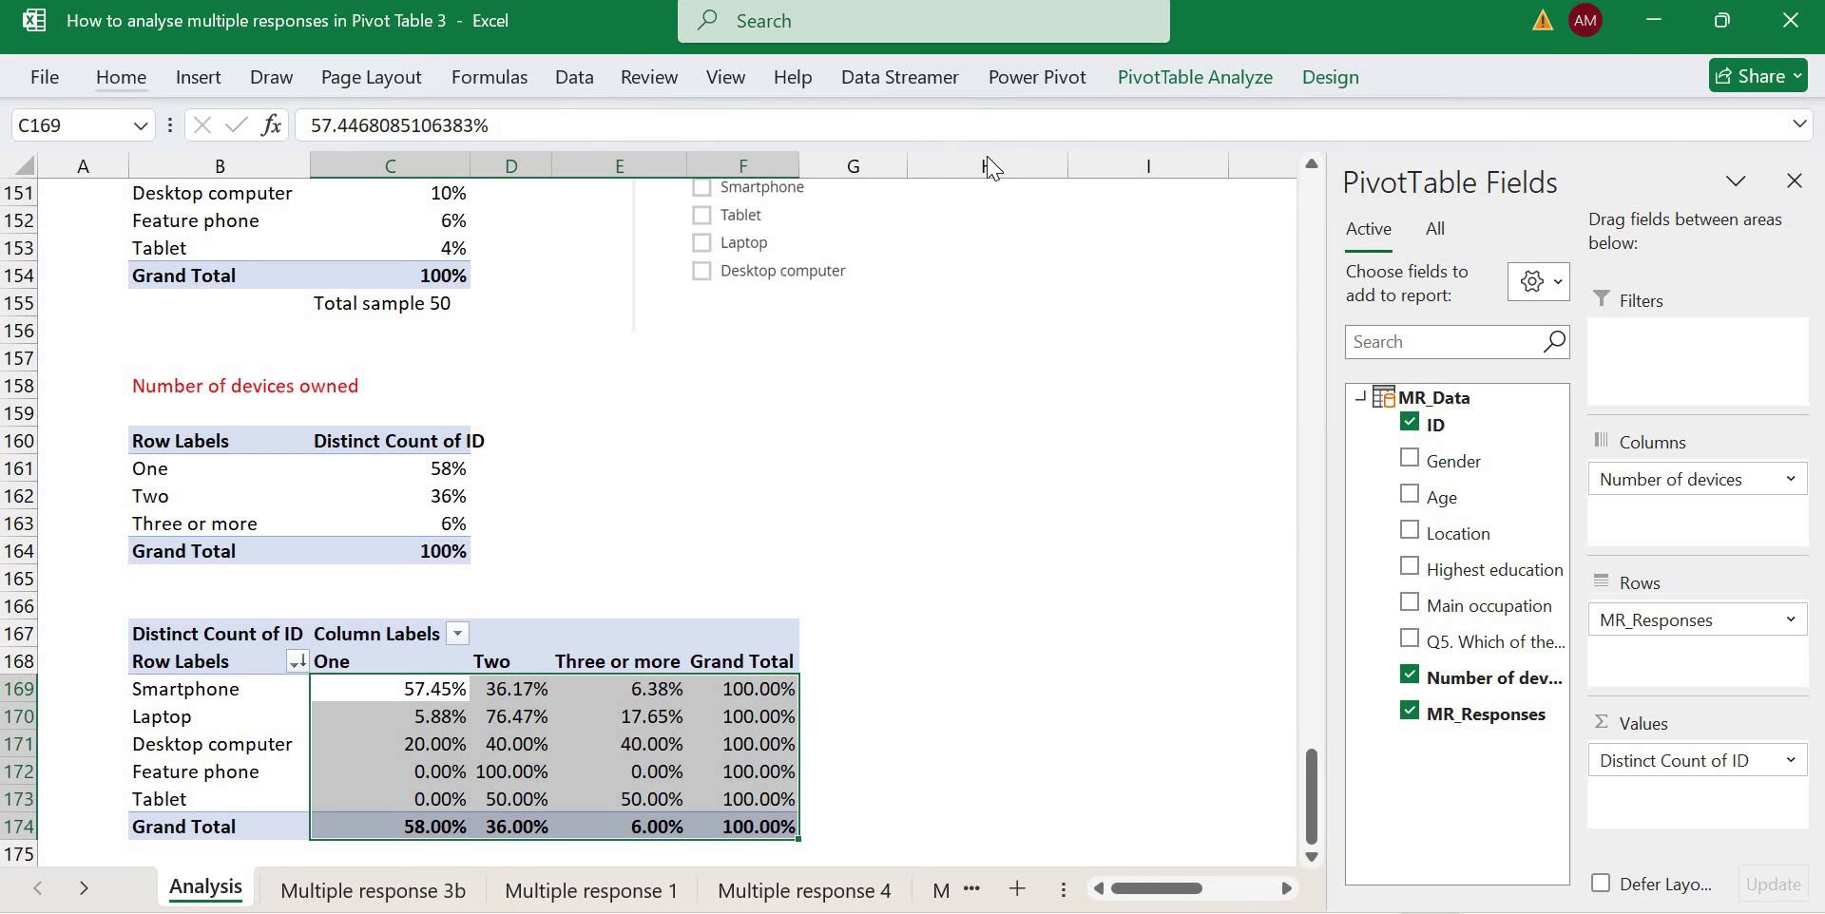
pyautogui.click(859, 177)
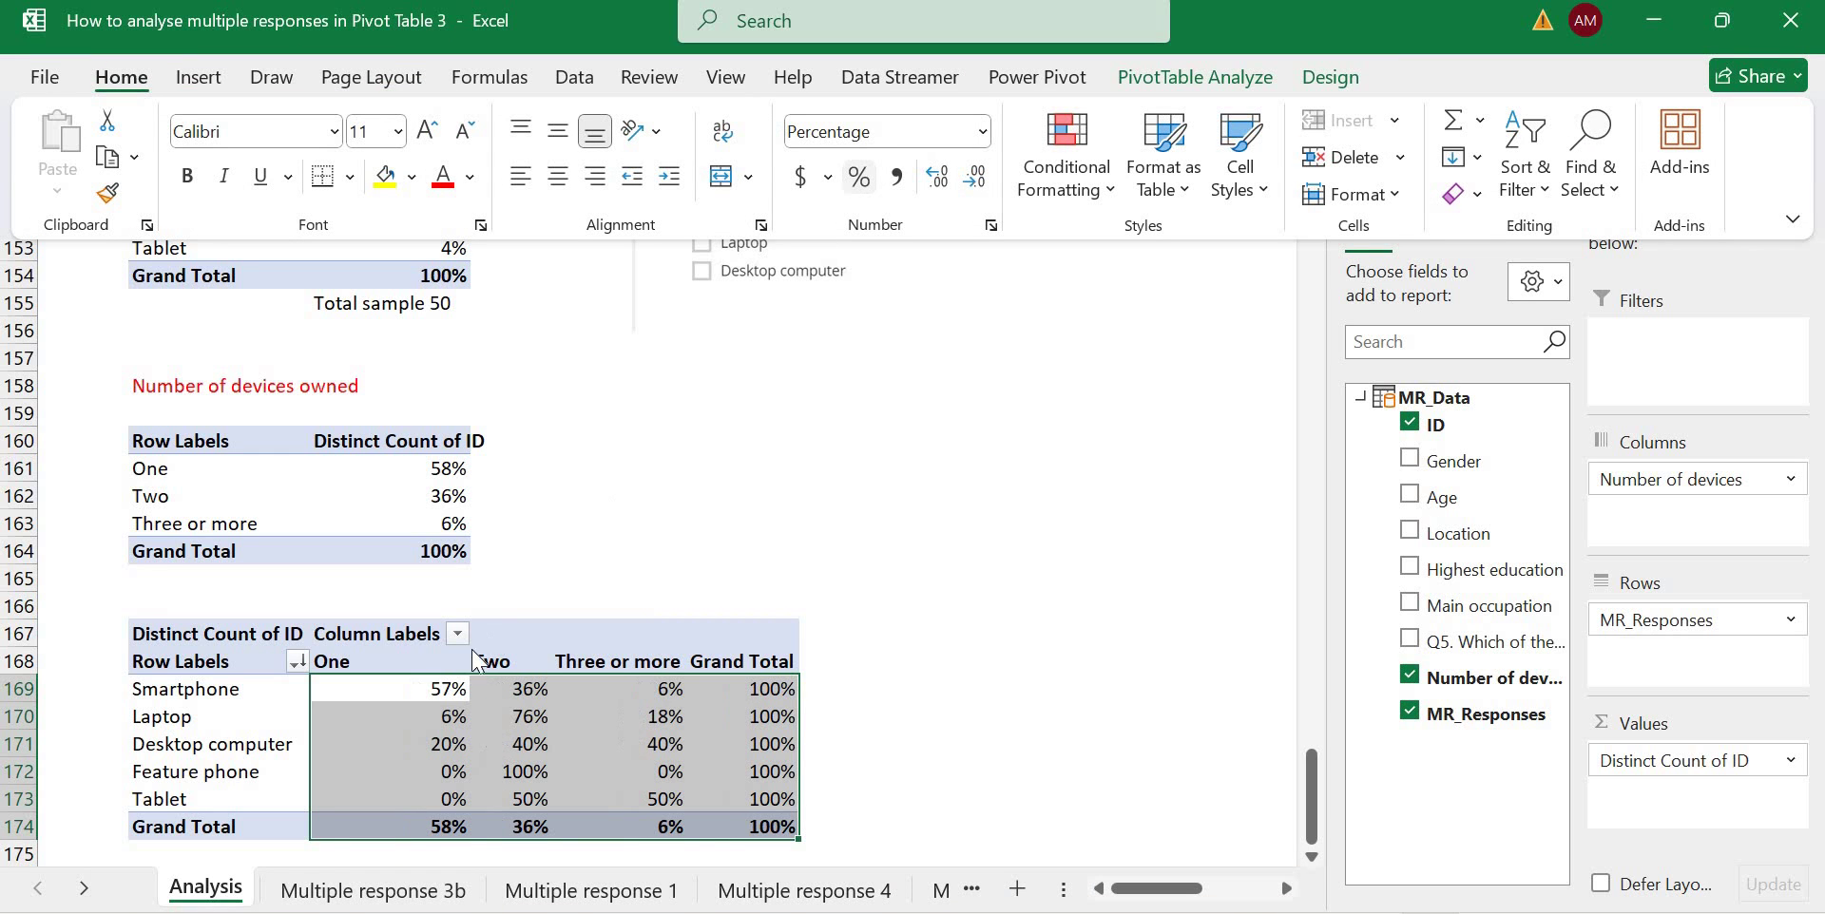
# Apply Percent Style to the pivot's values and centre them in their cells.
pyautogui.click(385, 659)
pyautogui.moveTo(385, 661); pyautogui.dragTo(762, 830)
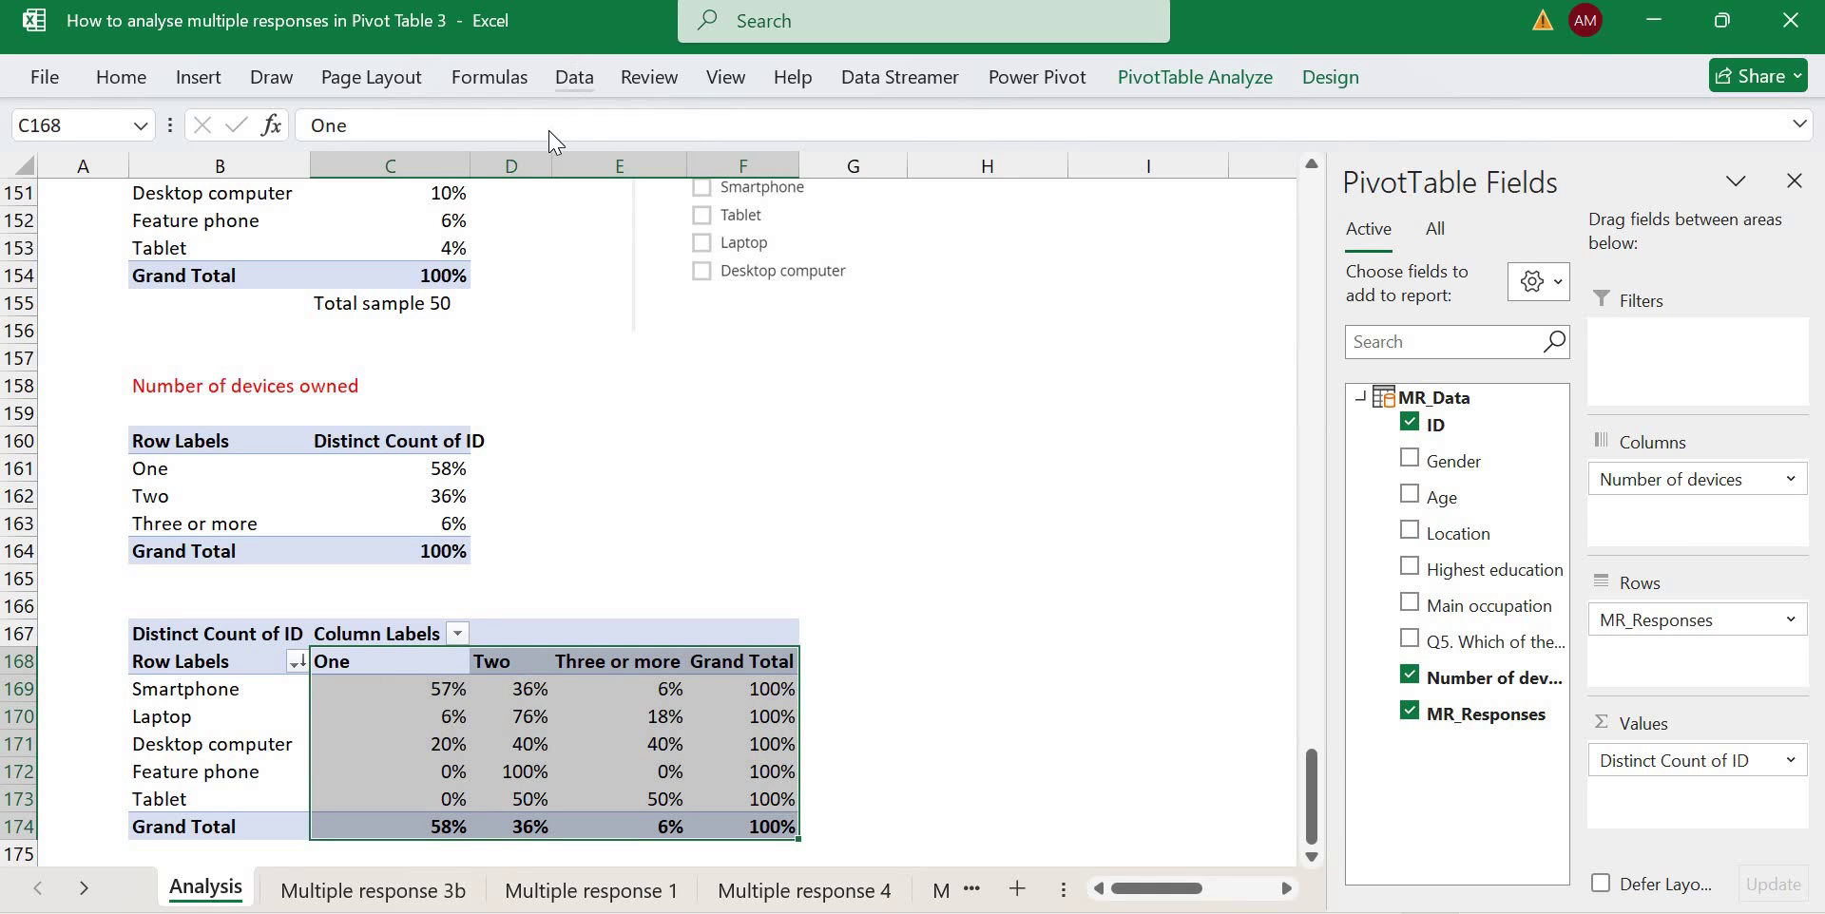
pyautogui.click(574, 75)
pyautogui.scroll(5, 574, 134)
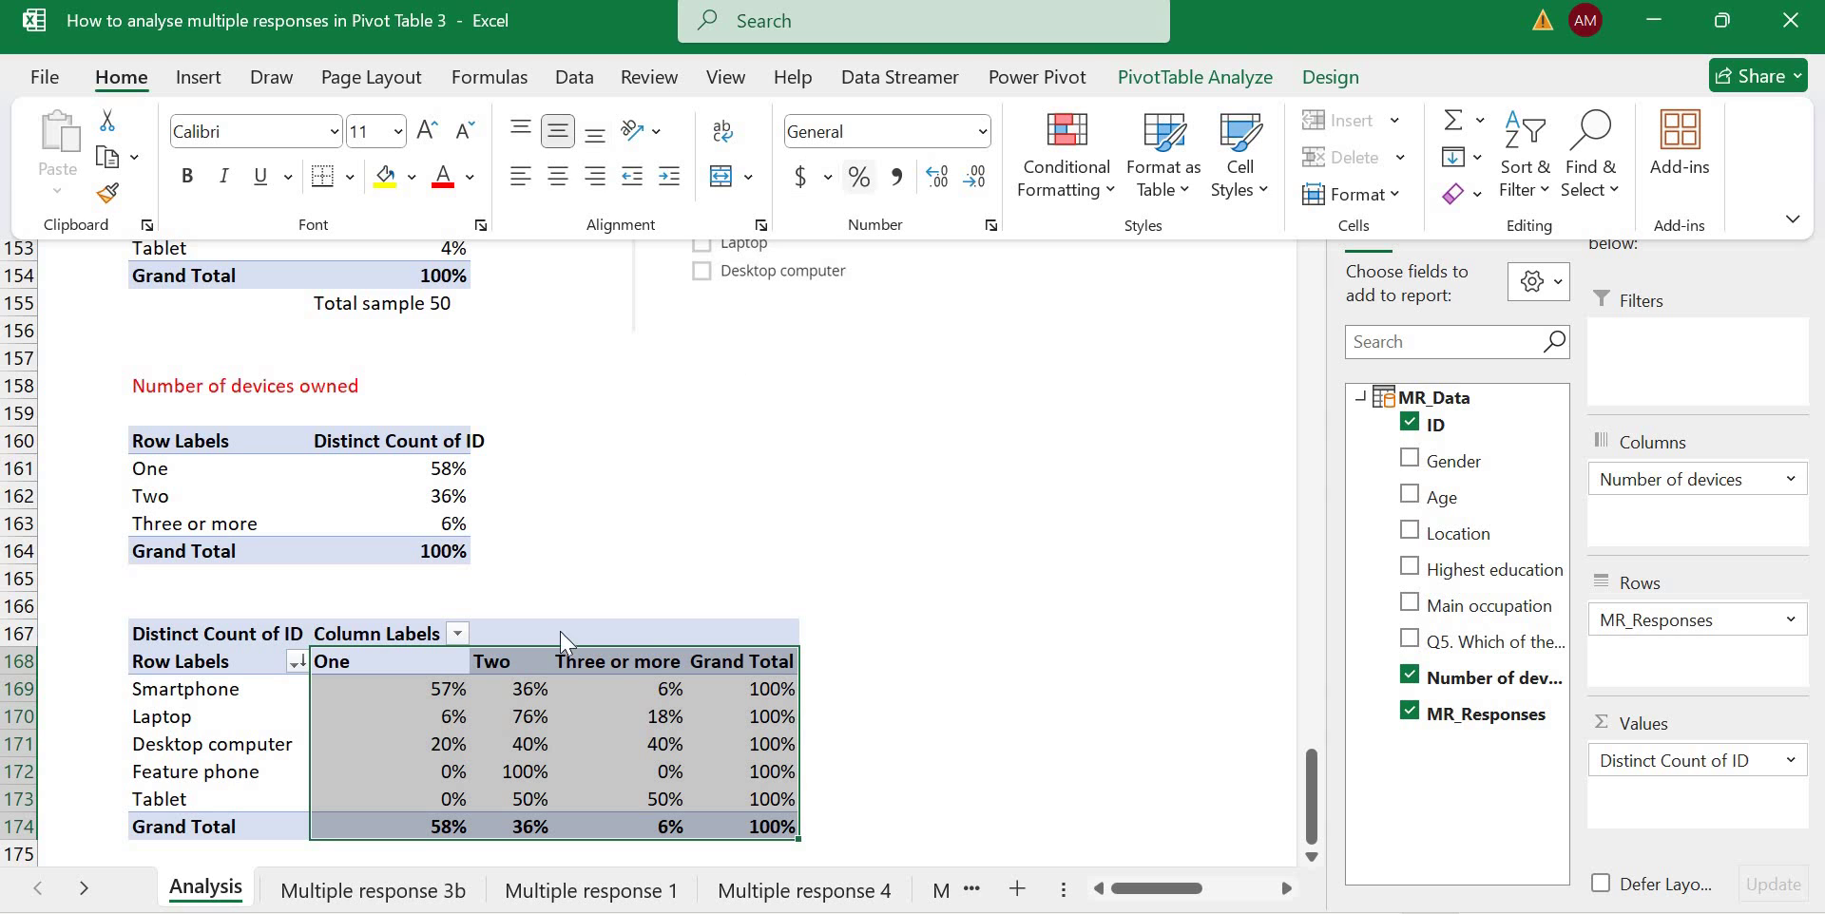
pyautogui.hotkey('ctrl', 'shift', '5')
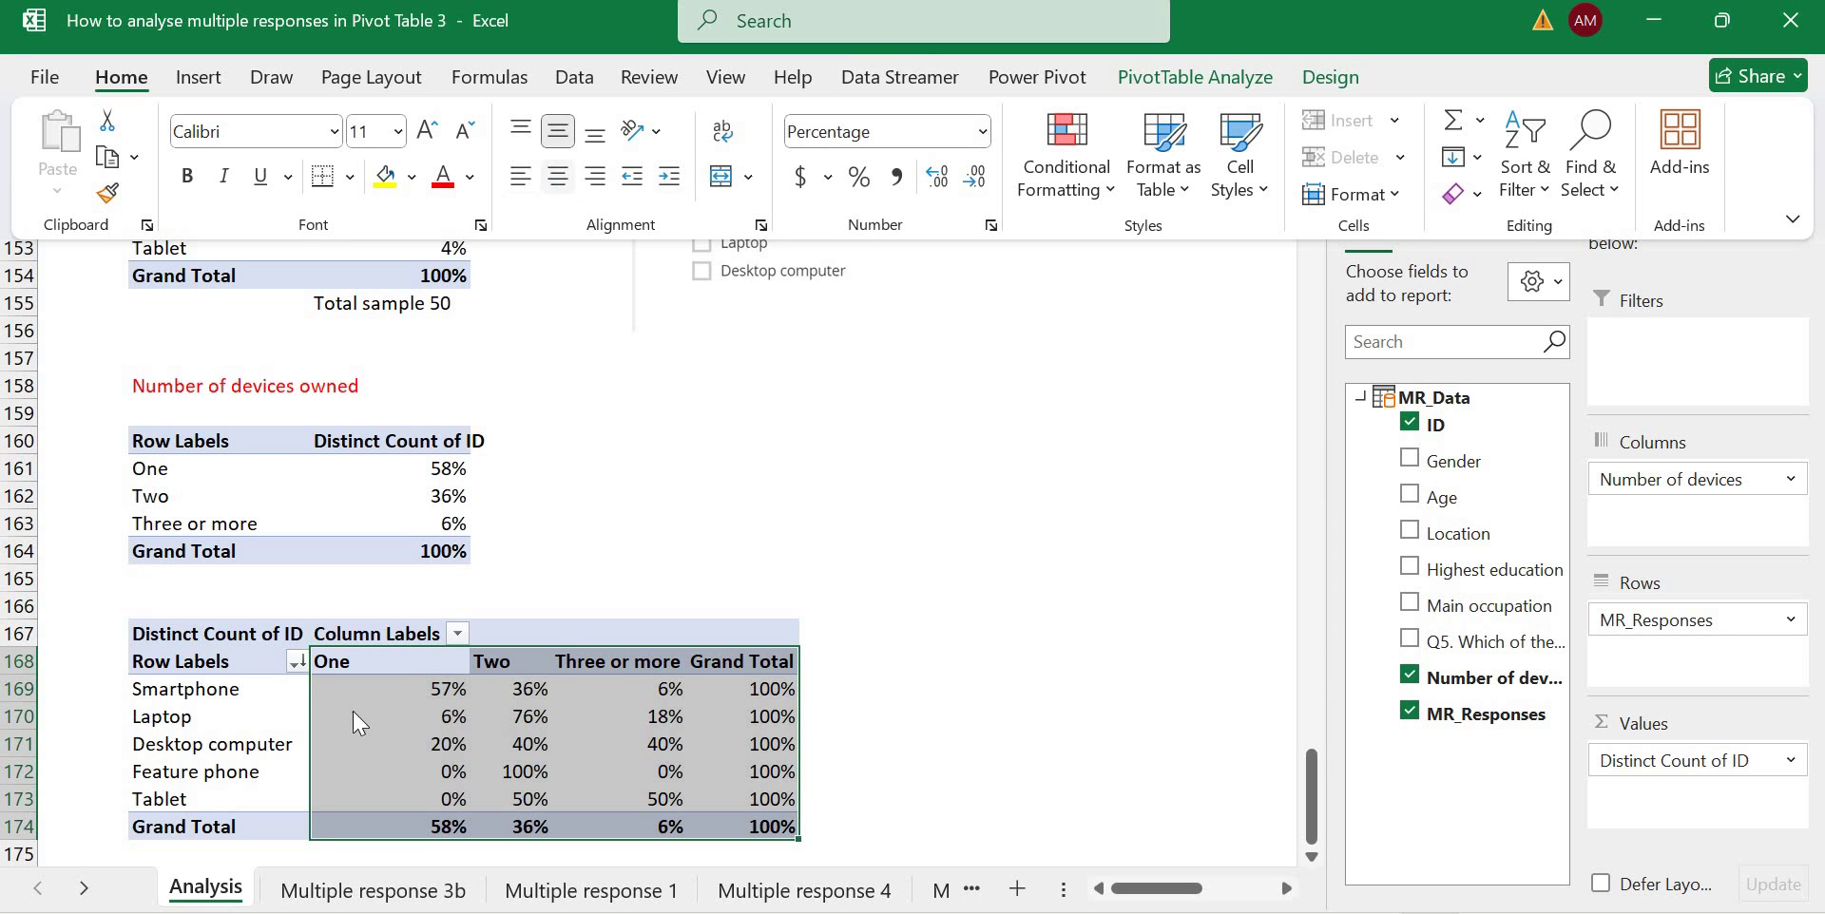
pyautogui.hotkey('alt', 'h')
pyautogui.press('a')
pyautogui.press('c')
pyautogui.click(409, 736)
pyautogui.click(400, 744)
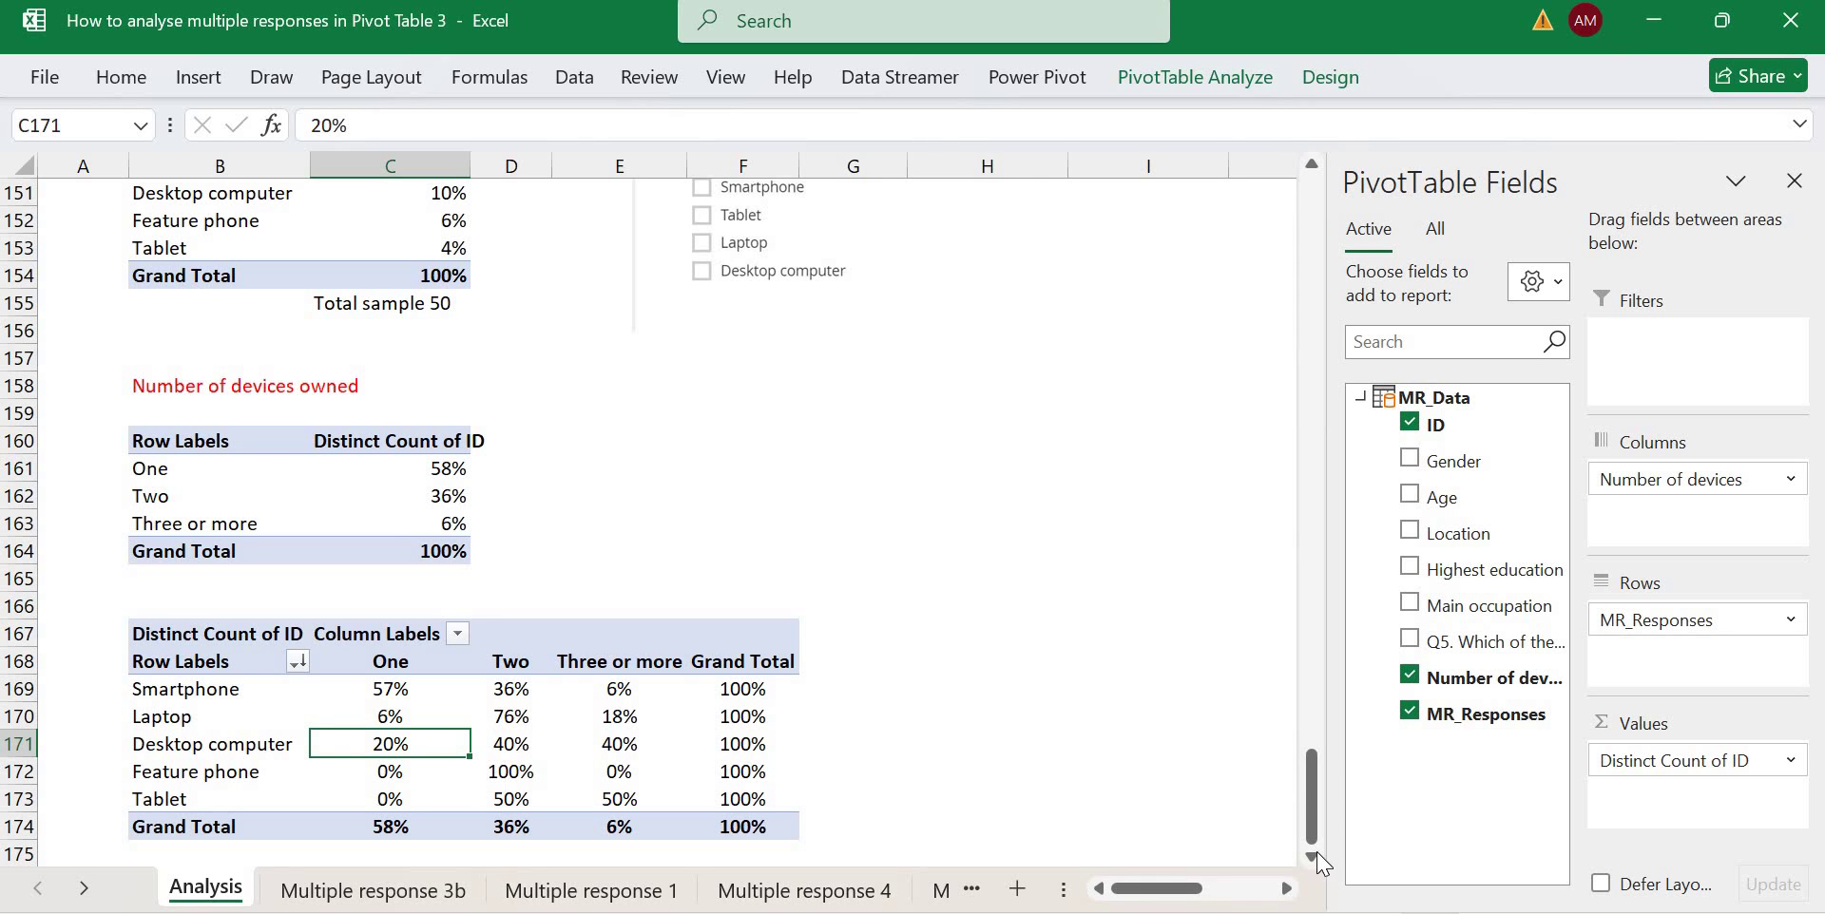
pyautogui.scroll(-1, 392, 713)
# Review the Multiple response 3b sheet's Q5 device columns G:L and the IF/COUNTA formula in M2.
pyautogui.click(347, 891)
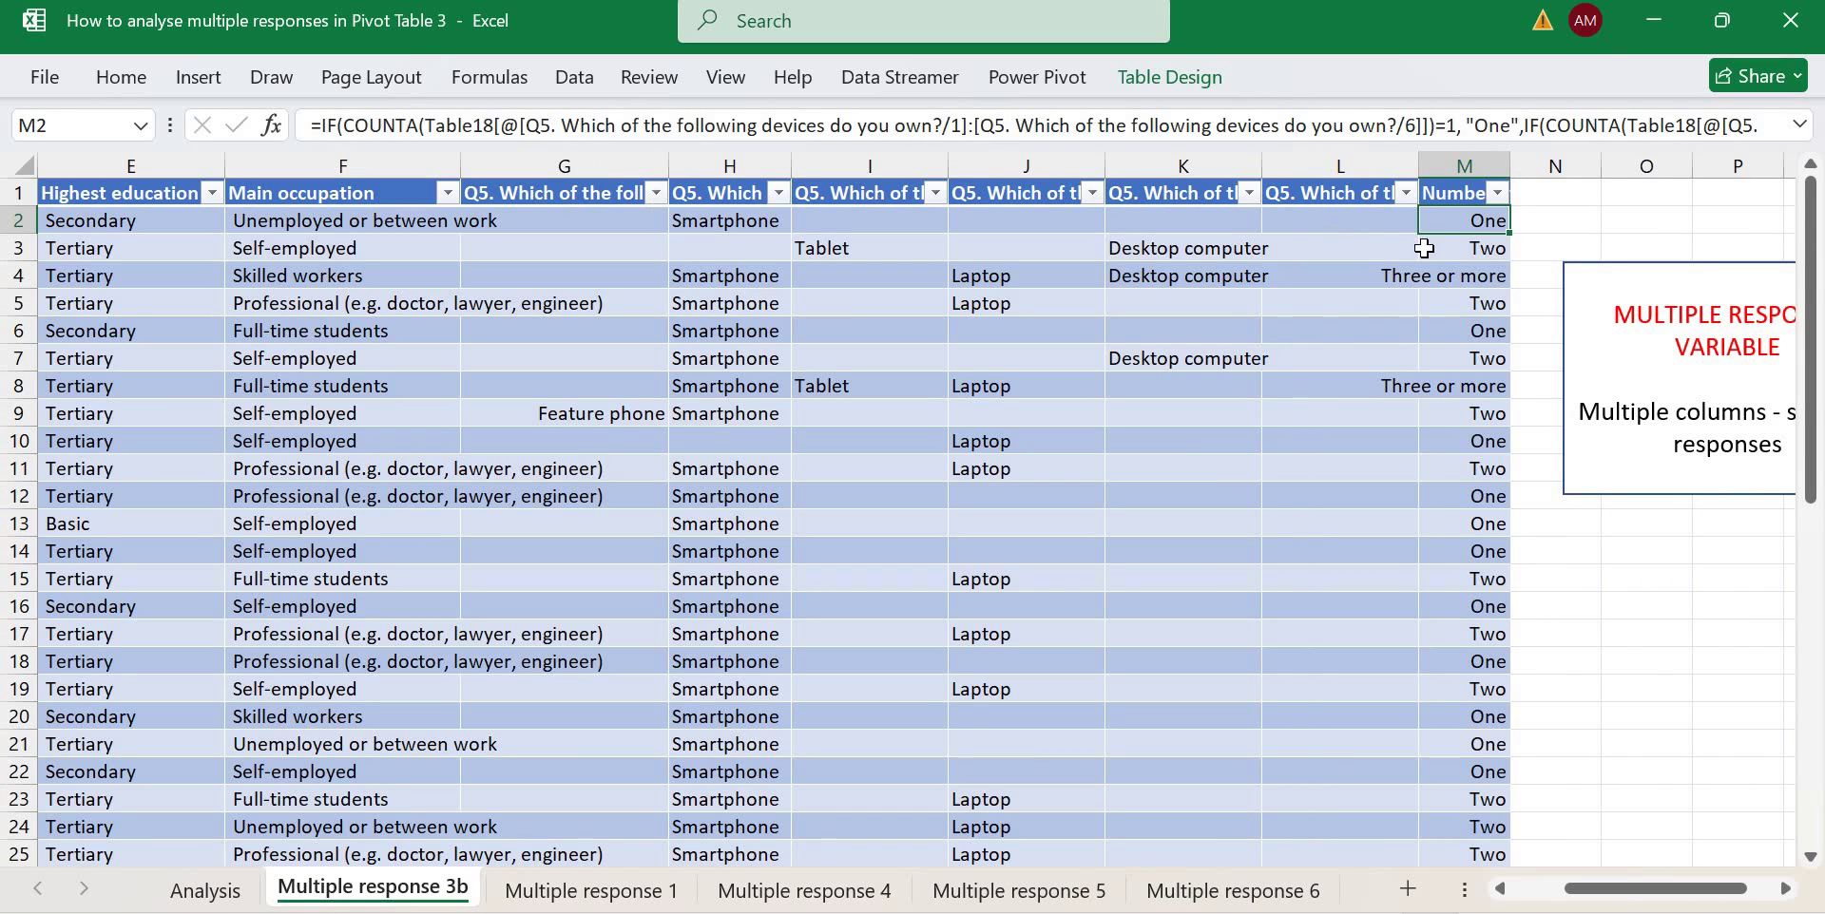
pyautogui.moveTo(590, 165); pyautogui.dragTo(1338, 258)
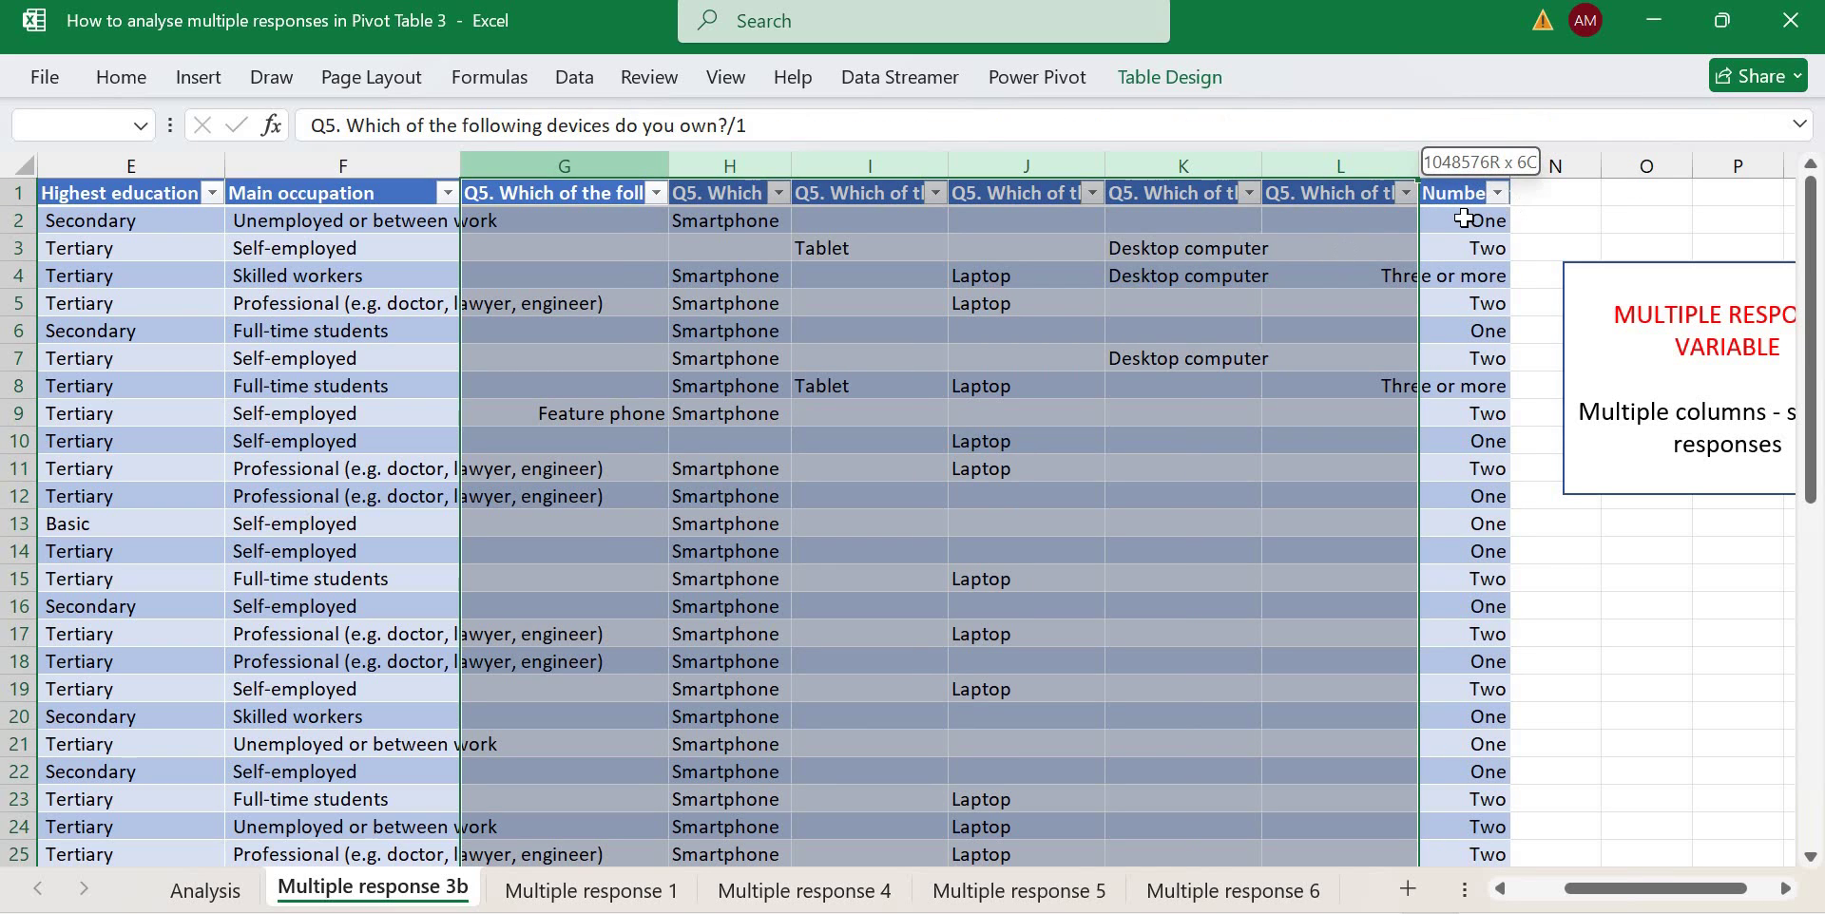
pyautogui.click(1464, 221)
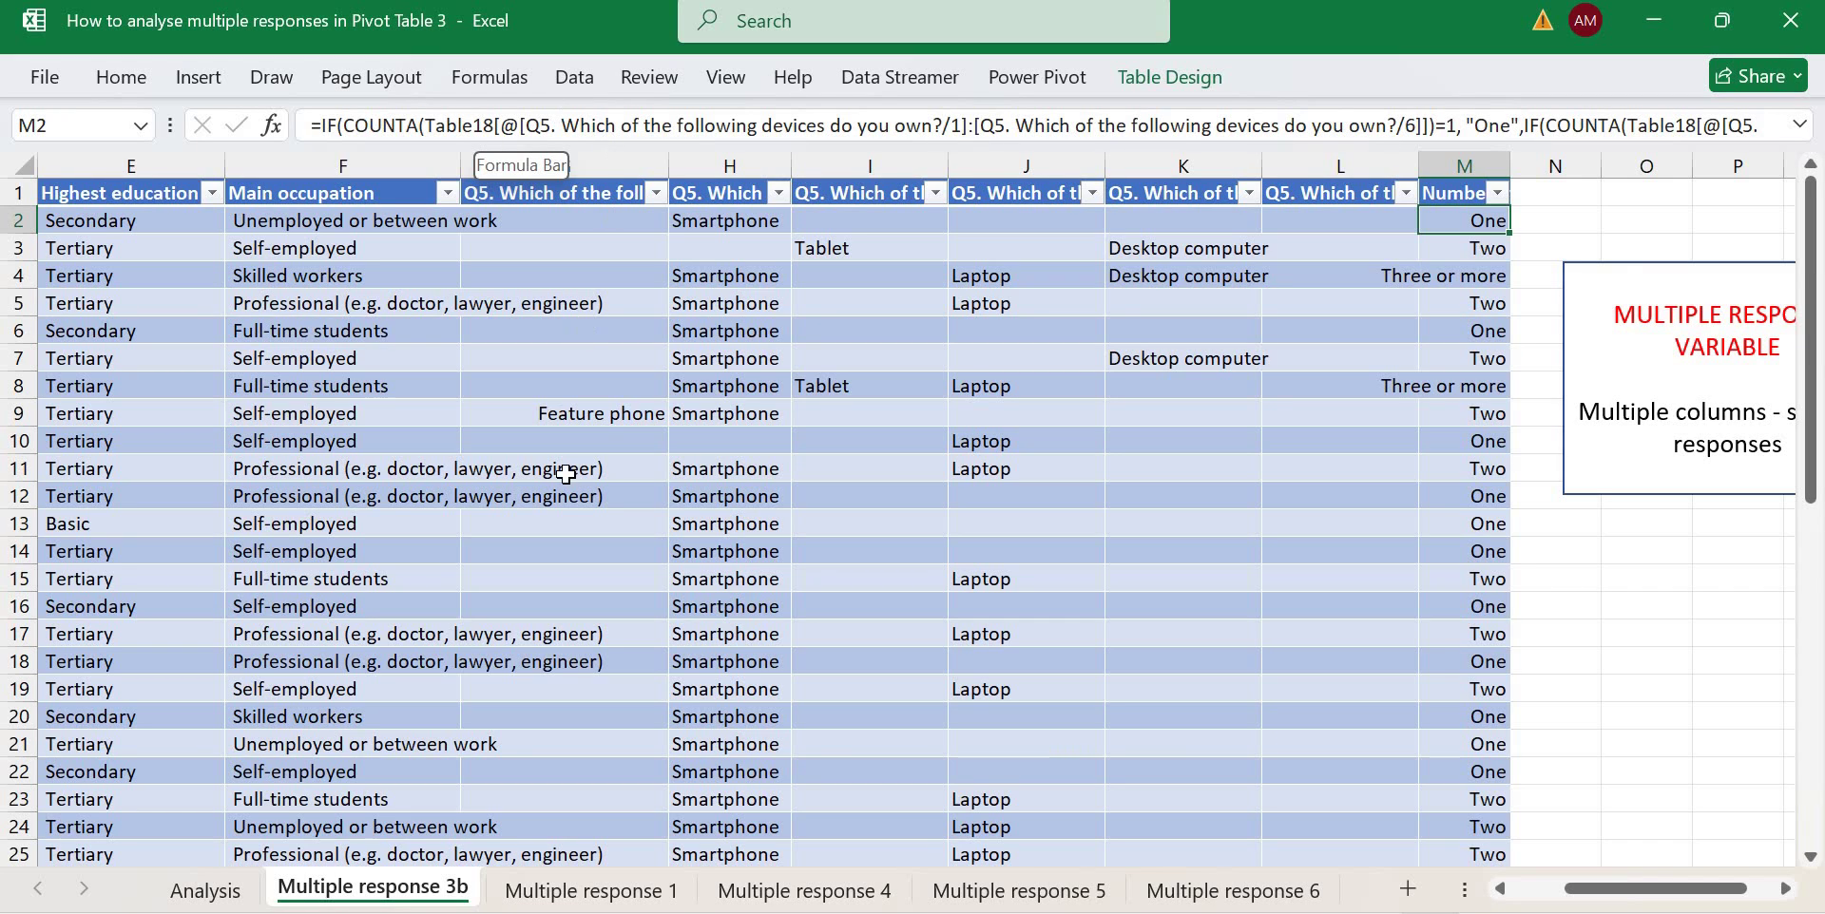
pyautogui.click(699, 502)
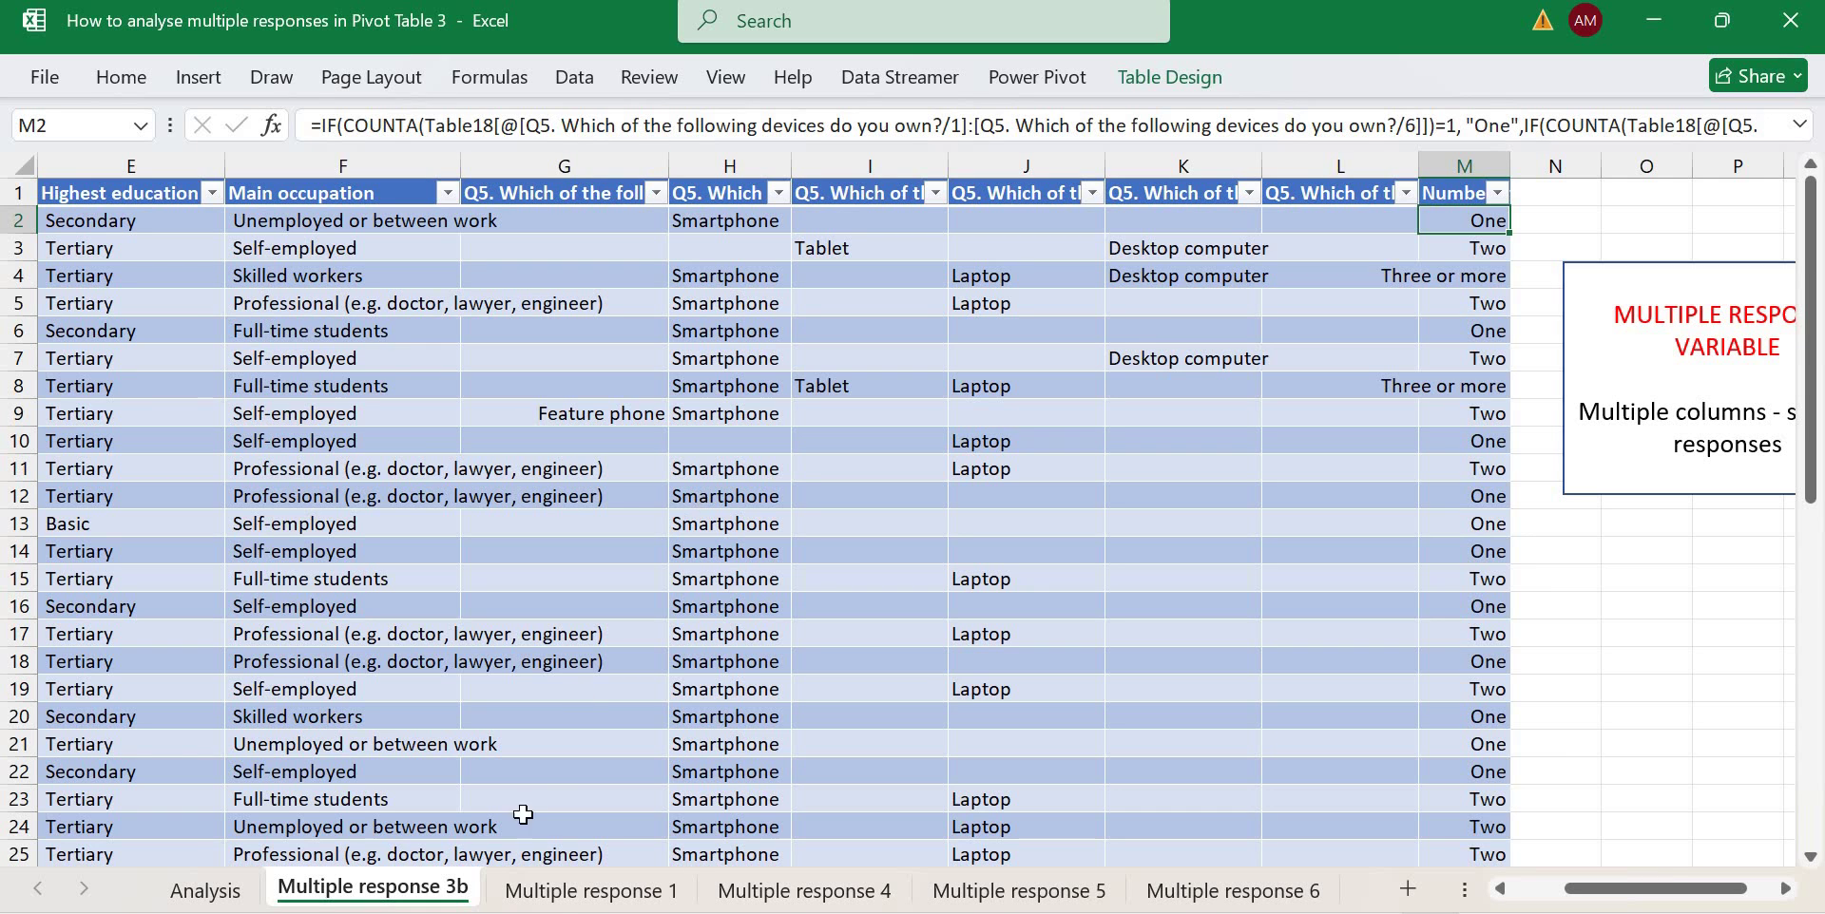
# On the Multiple response 1 sheet, select column G with the comma-separated Q5 devices.
pyautogui.click(556, 894)
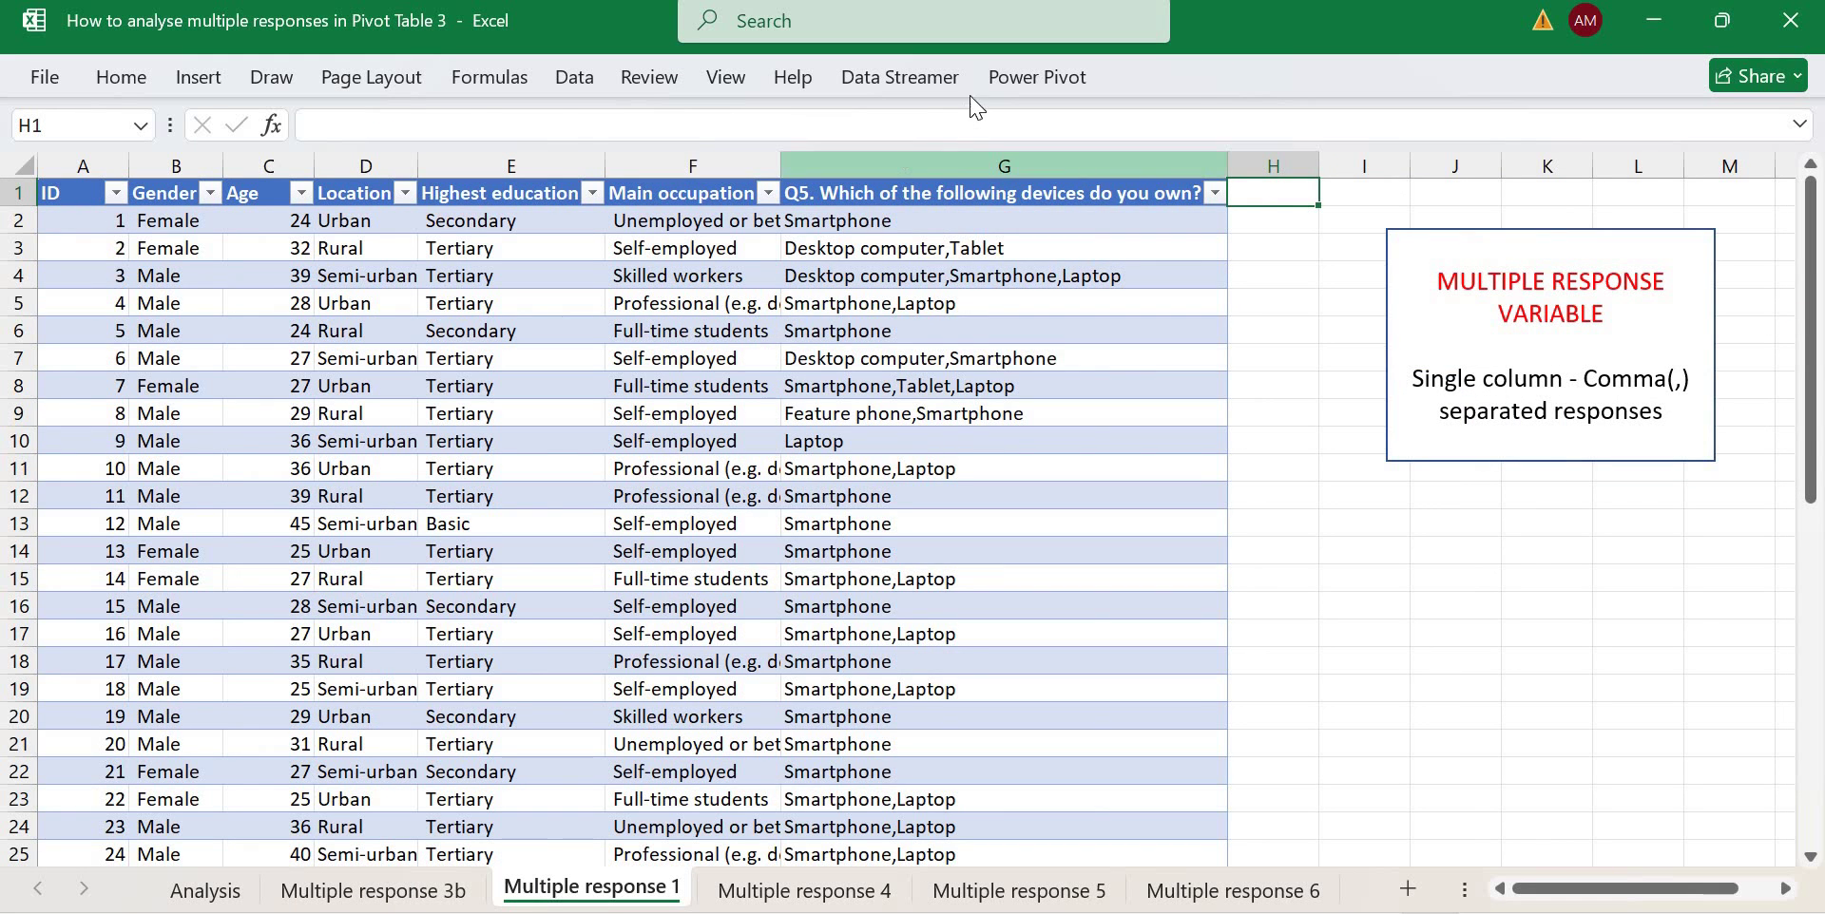
pyautogui.click(905, 170)
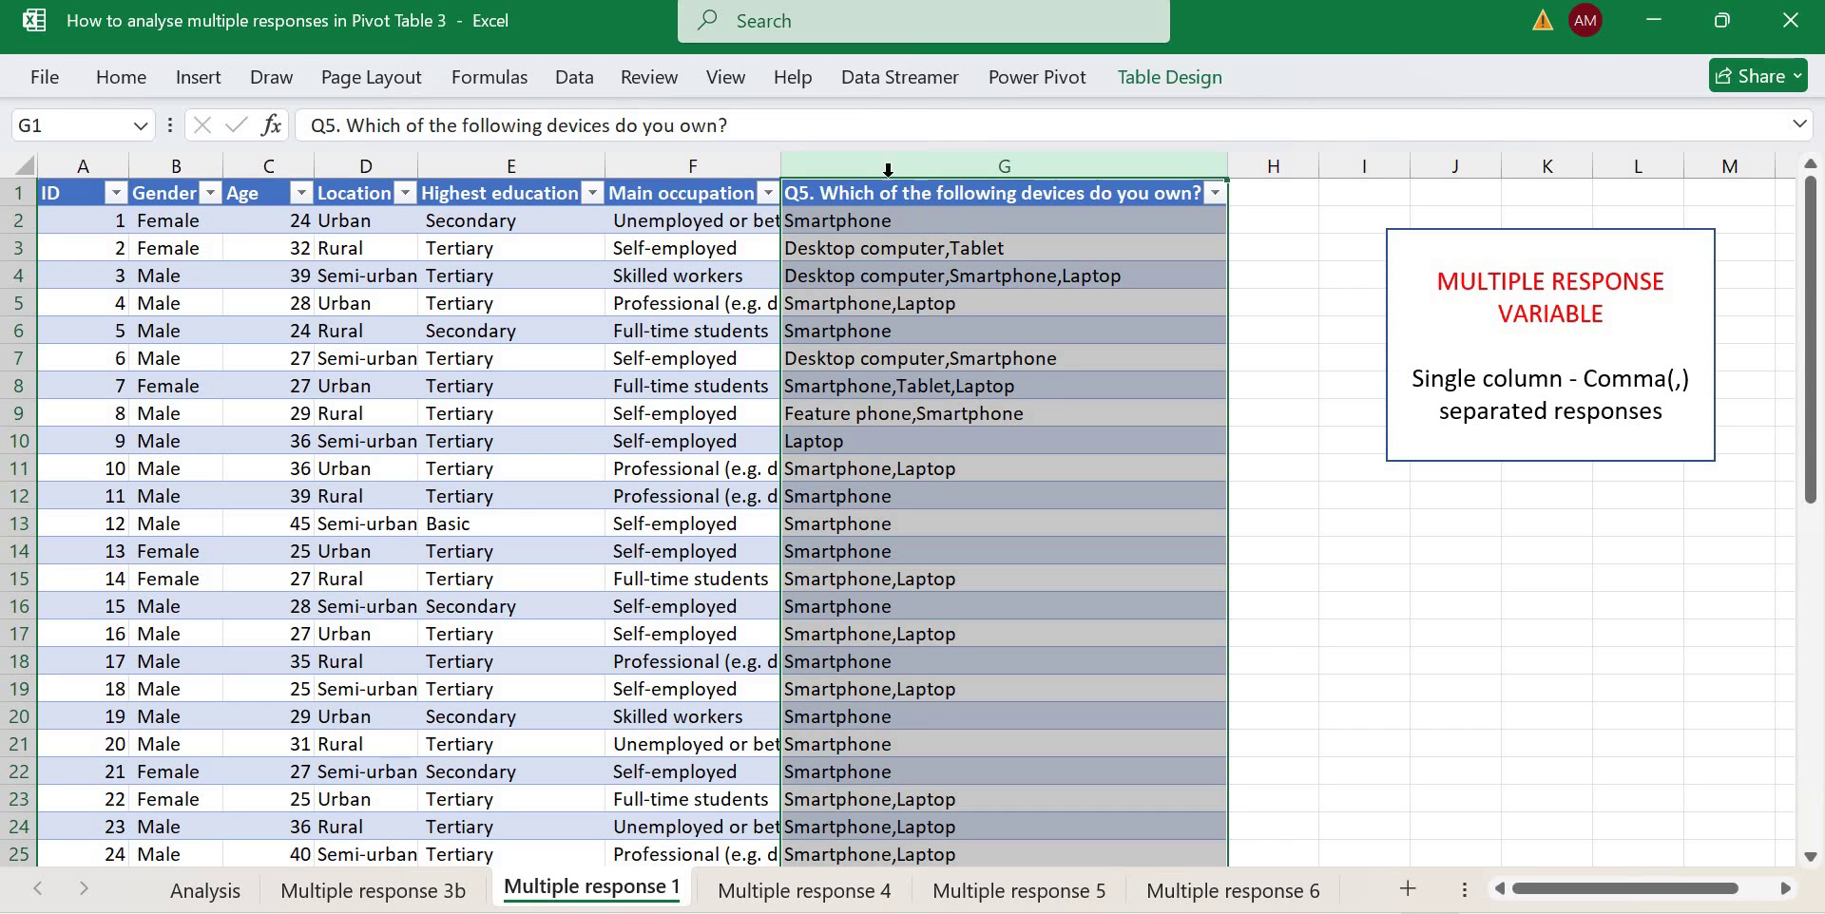
pyautogui.press('Down')
pyautogui.click(985, 248)
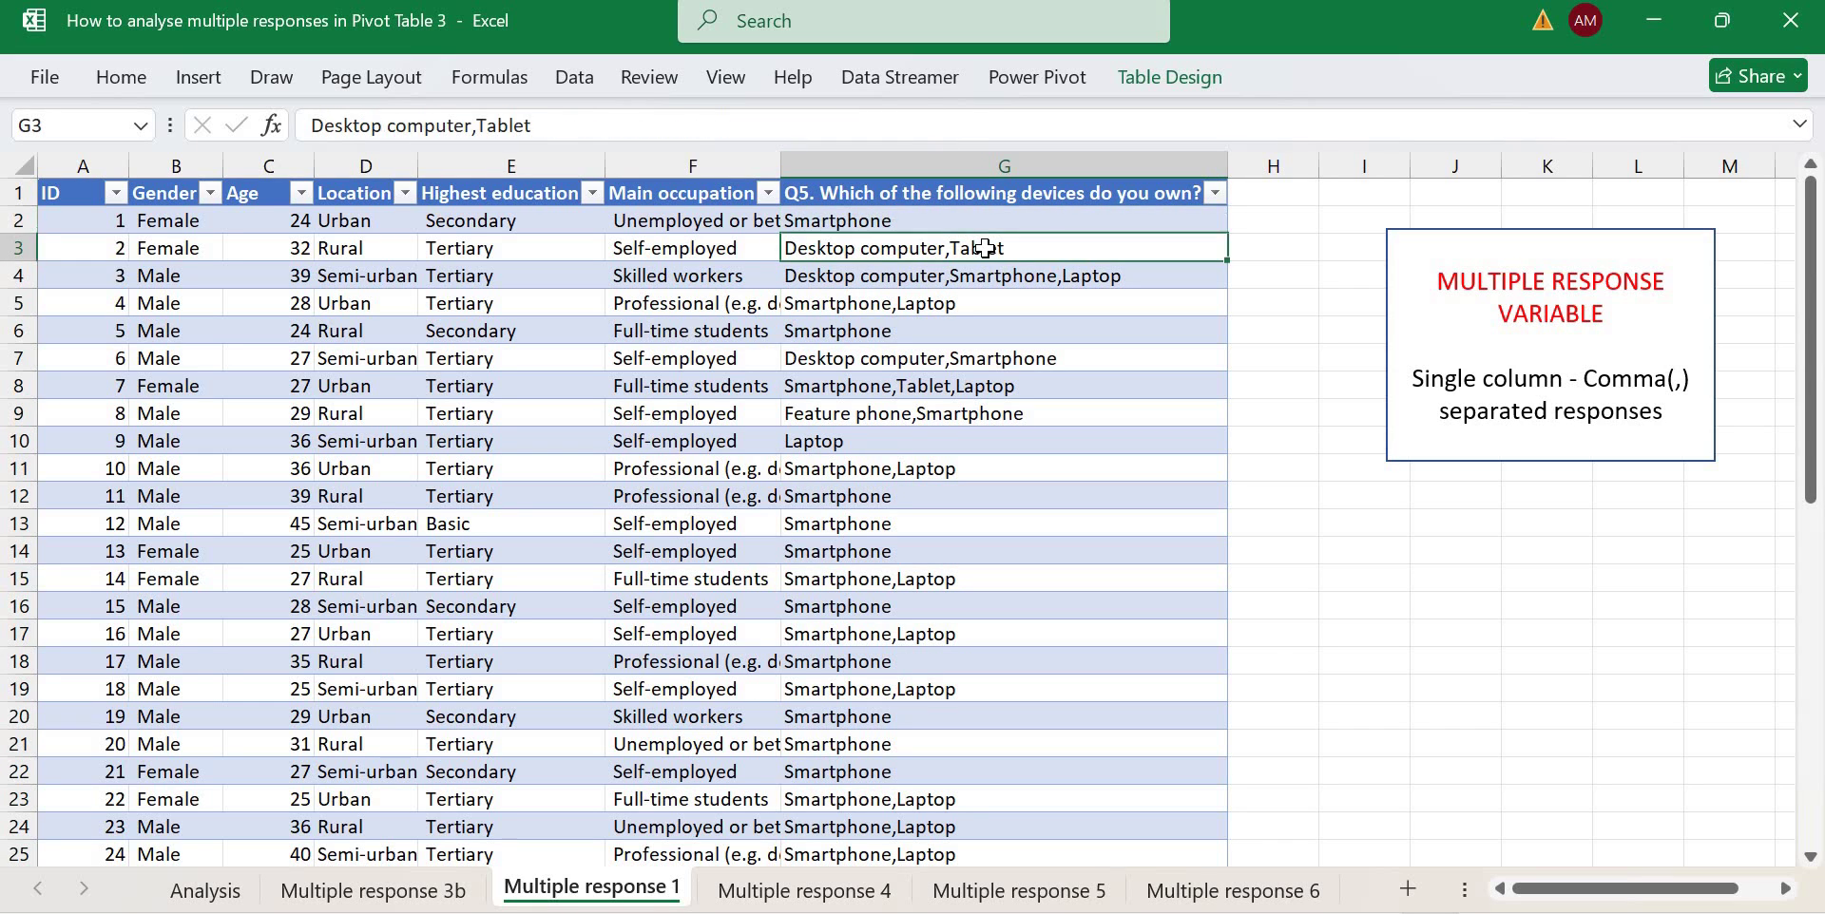
pyautogui.click(971, 155)
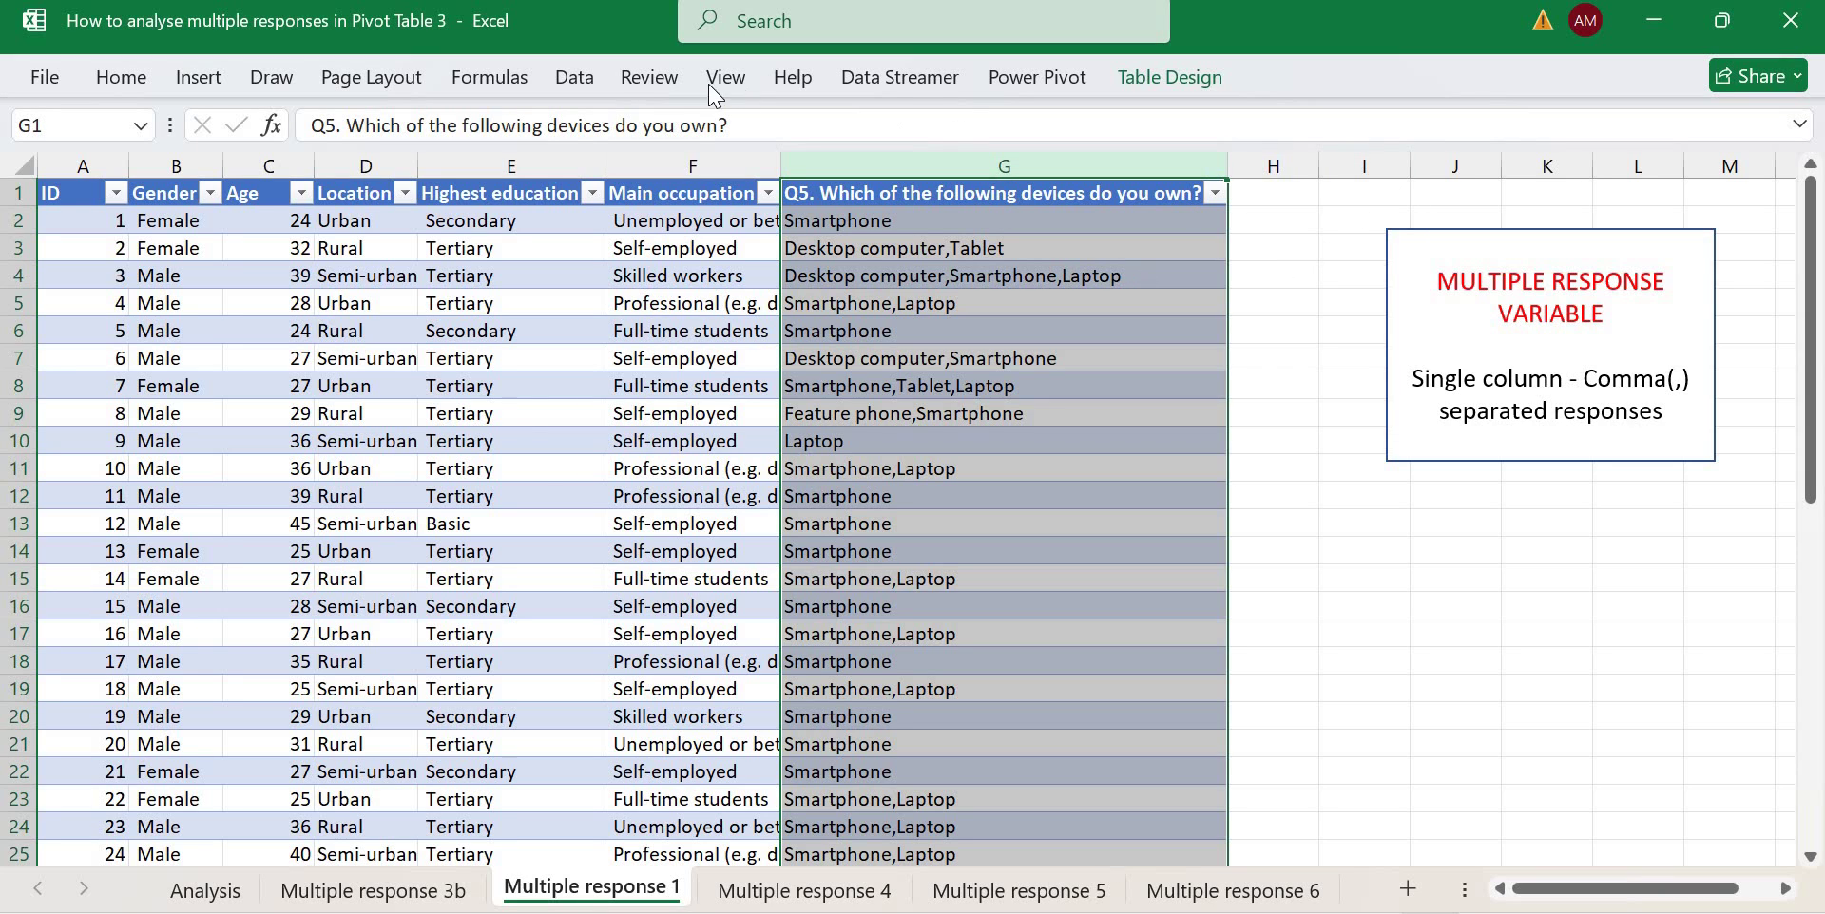
# Split column G's answers with Text to Columns, Delimited, using Comma as the separator.
pyautogui.click(574, 77)
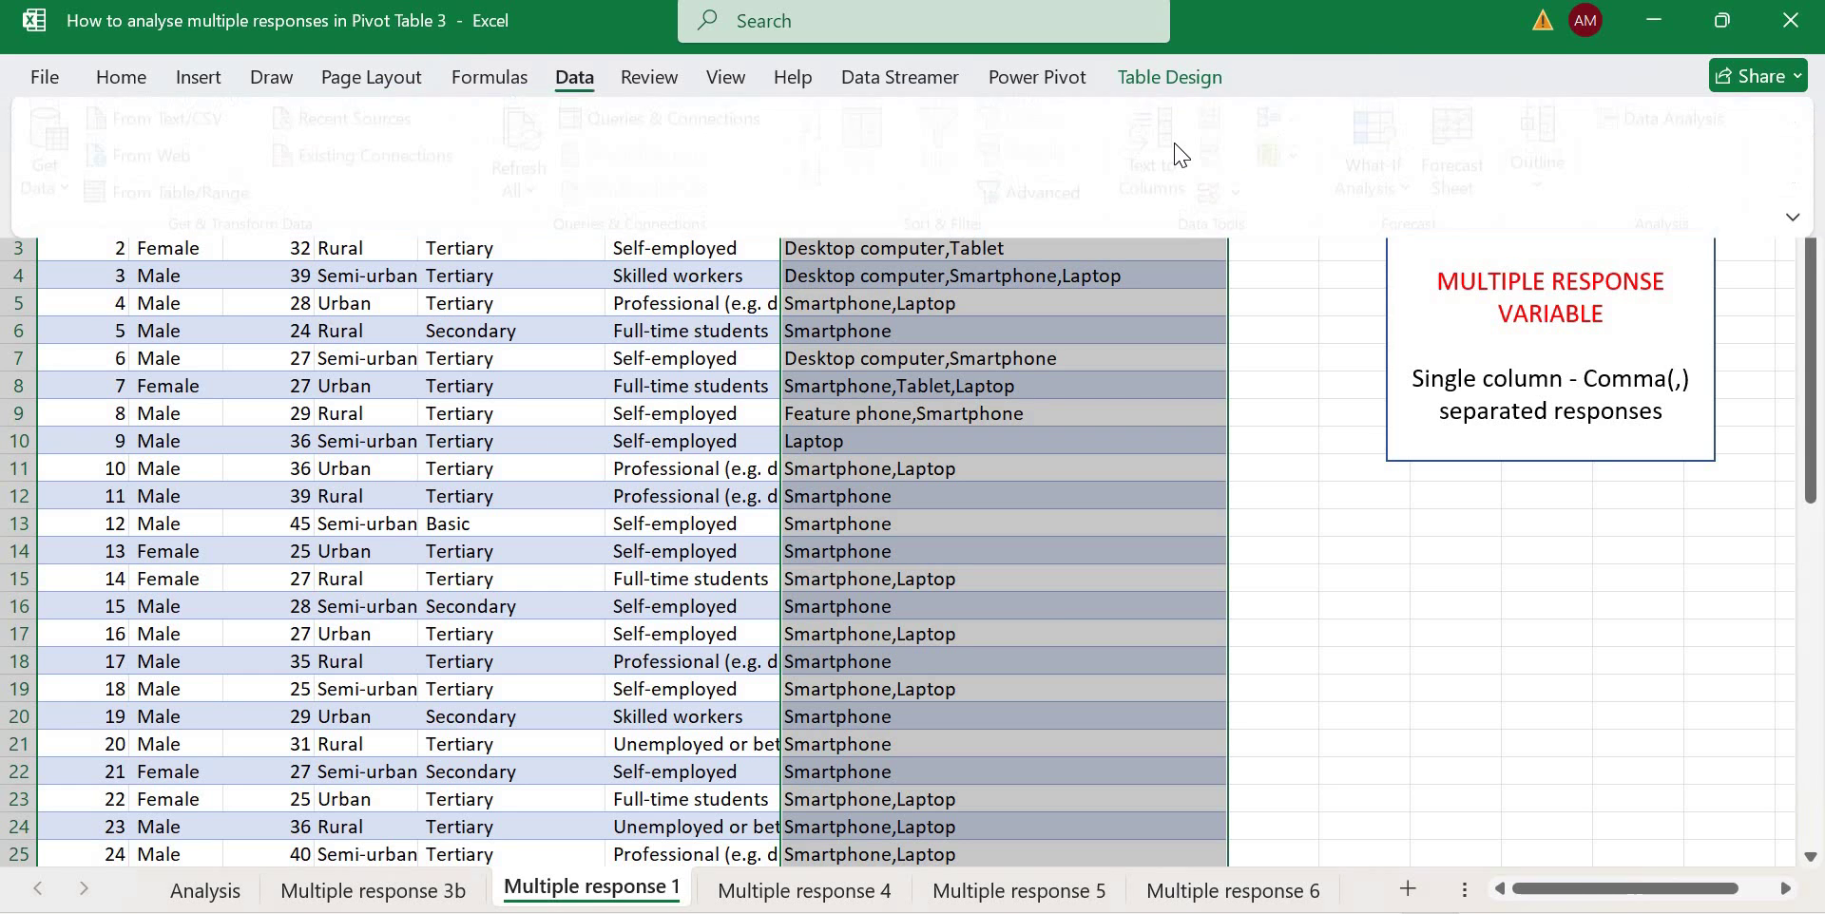
pyautogui.click(1155, 152)
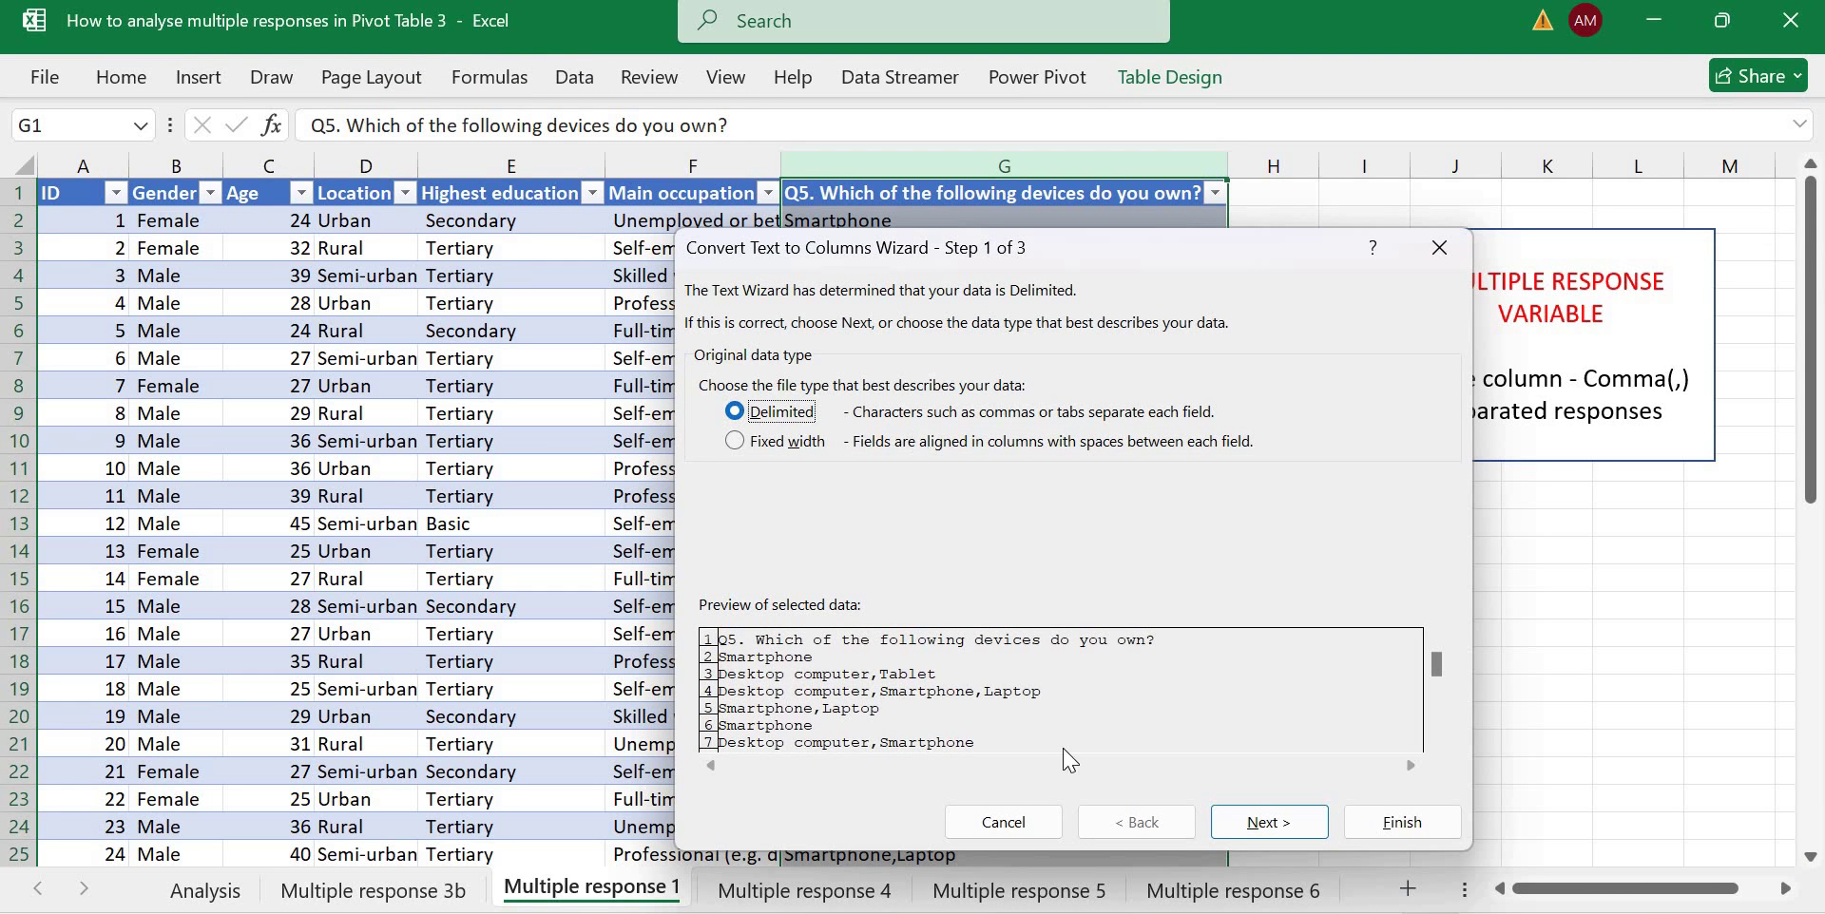
pyautogui.click(1263, 827)
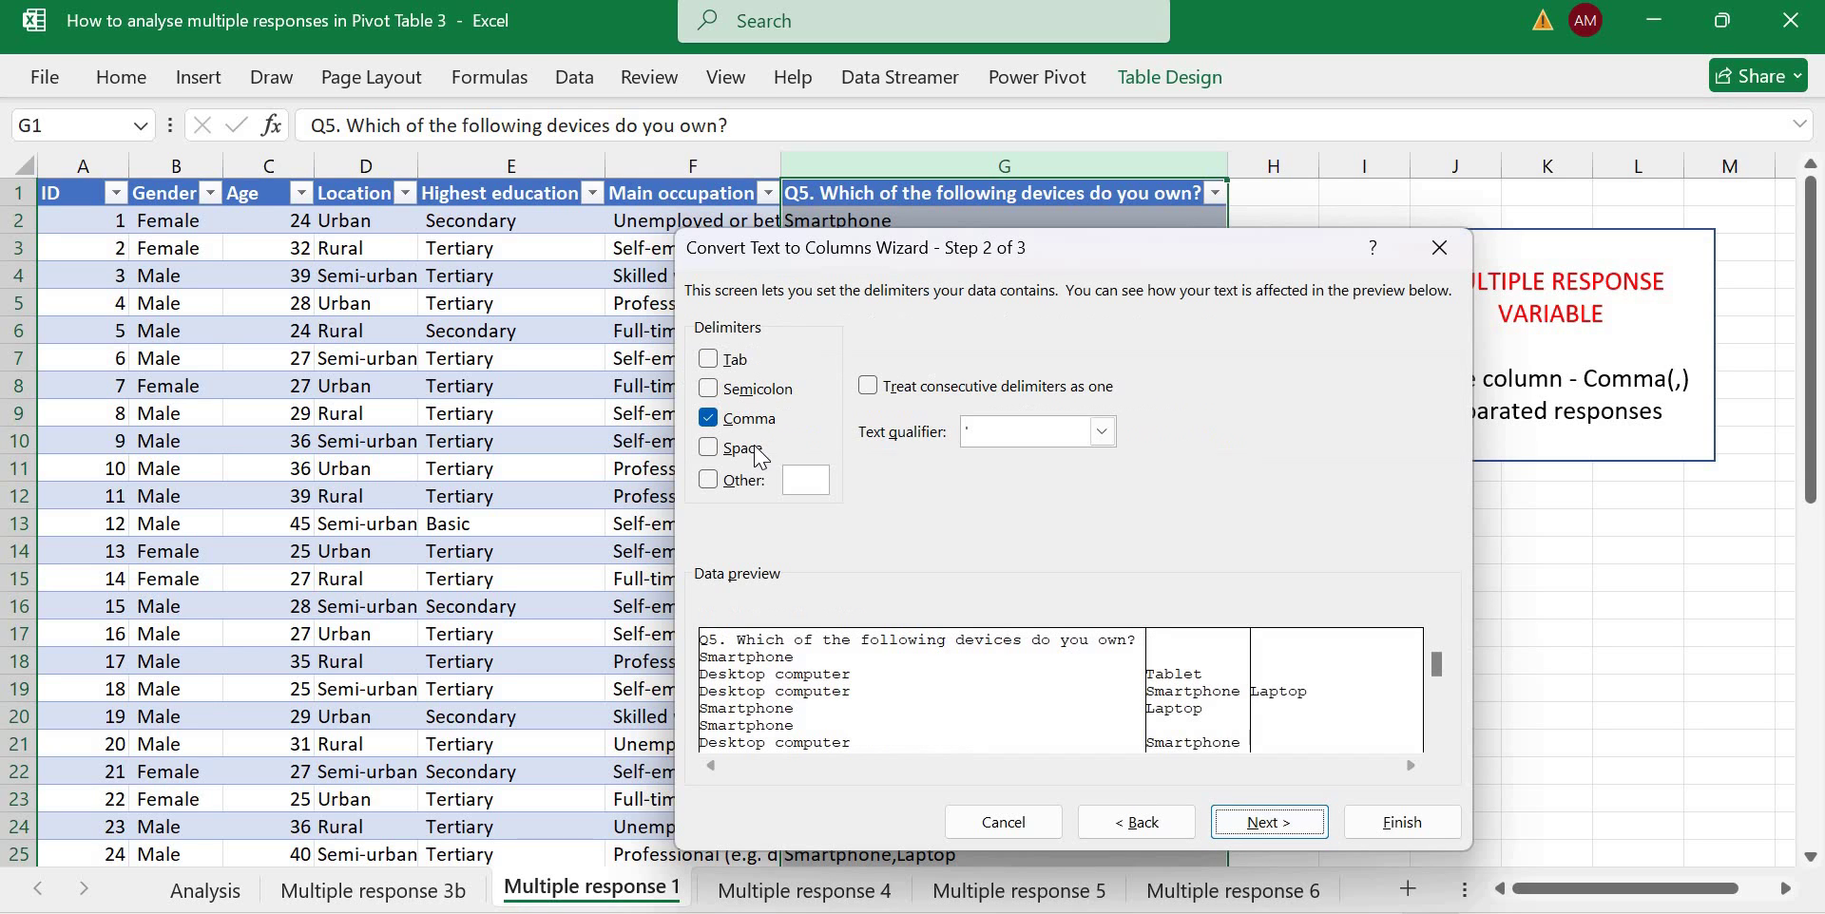
pyautogui.click(1283, 823)
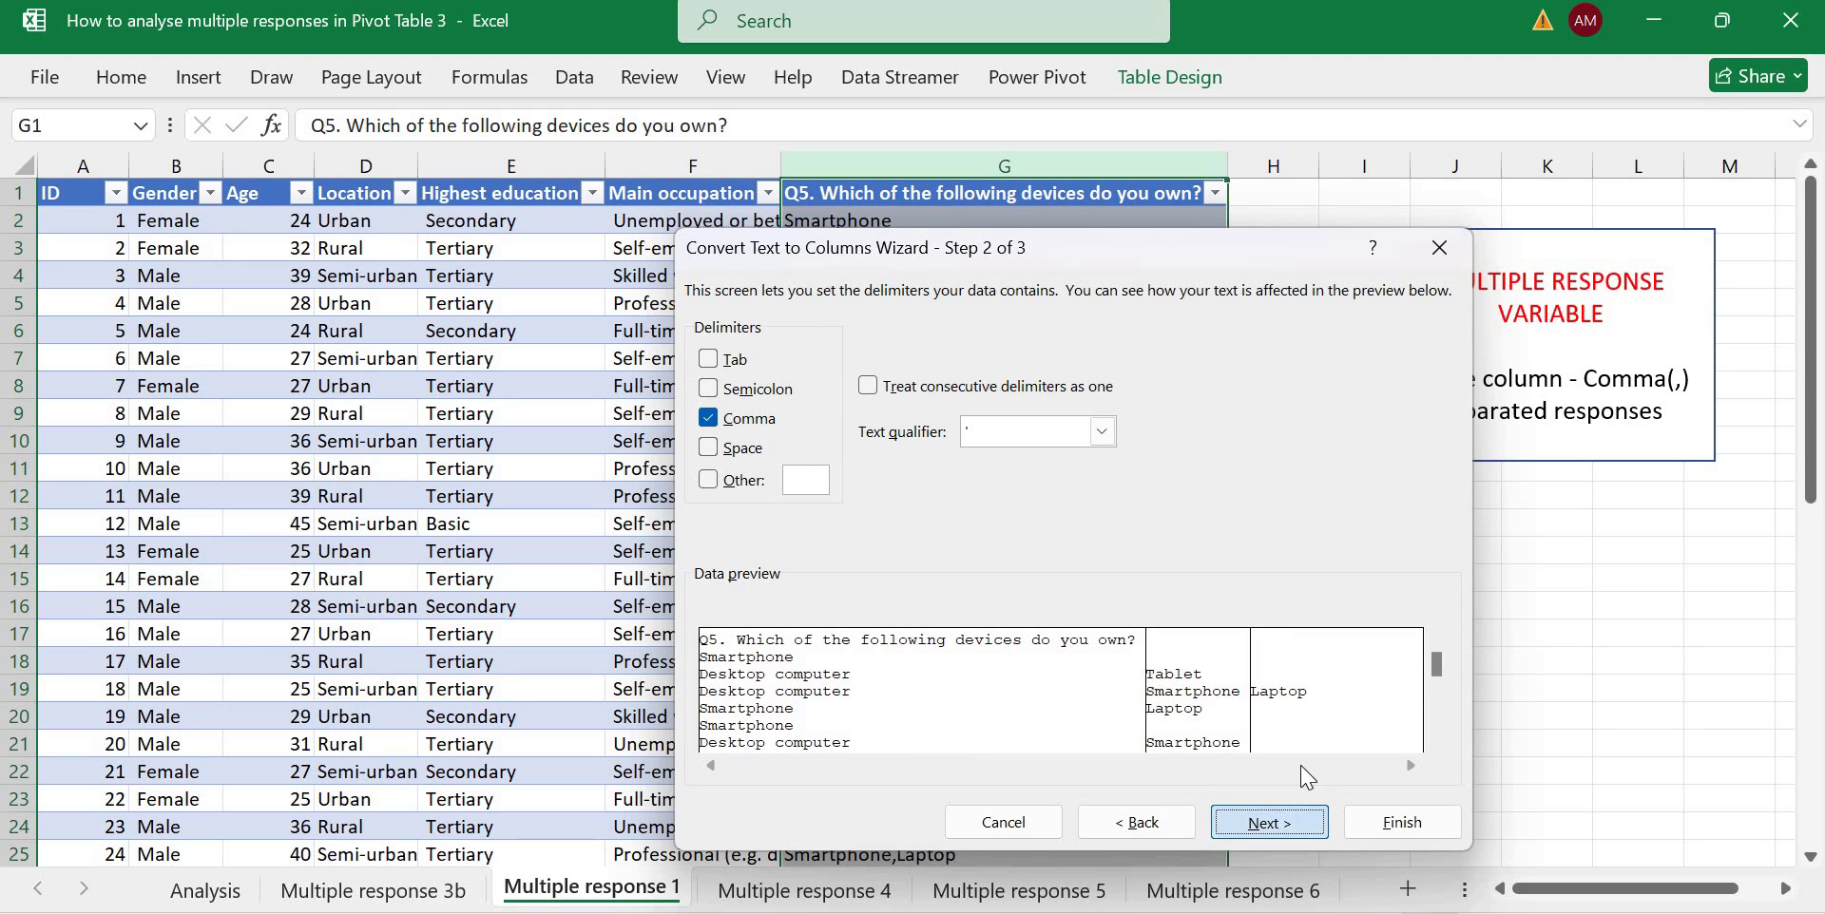
pyautogui.press('Return')
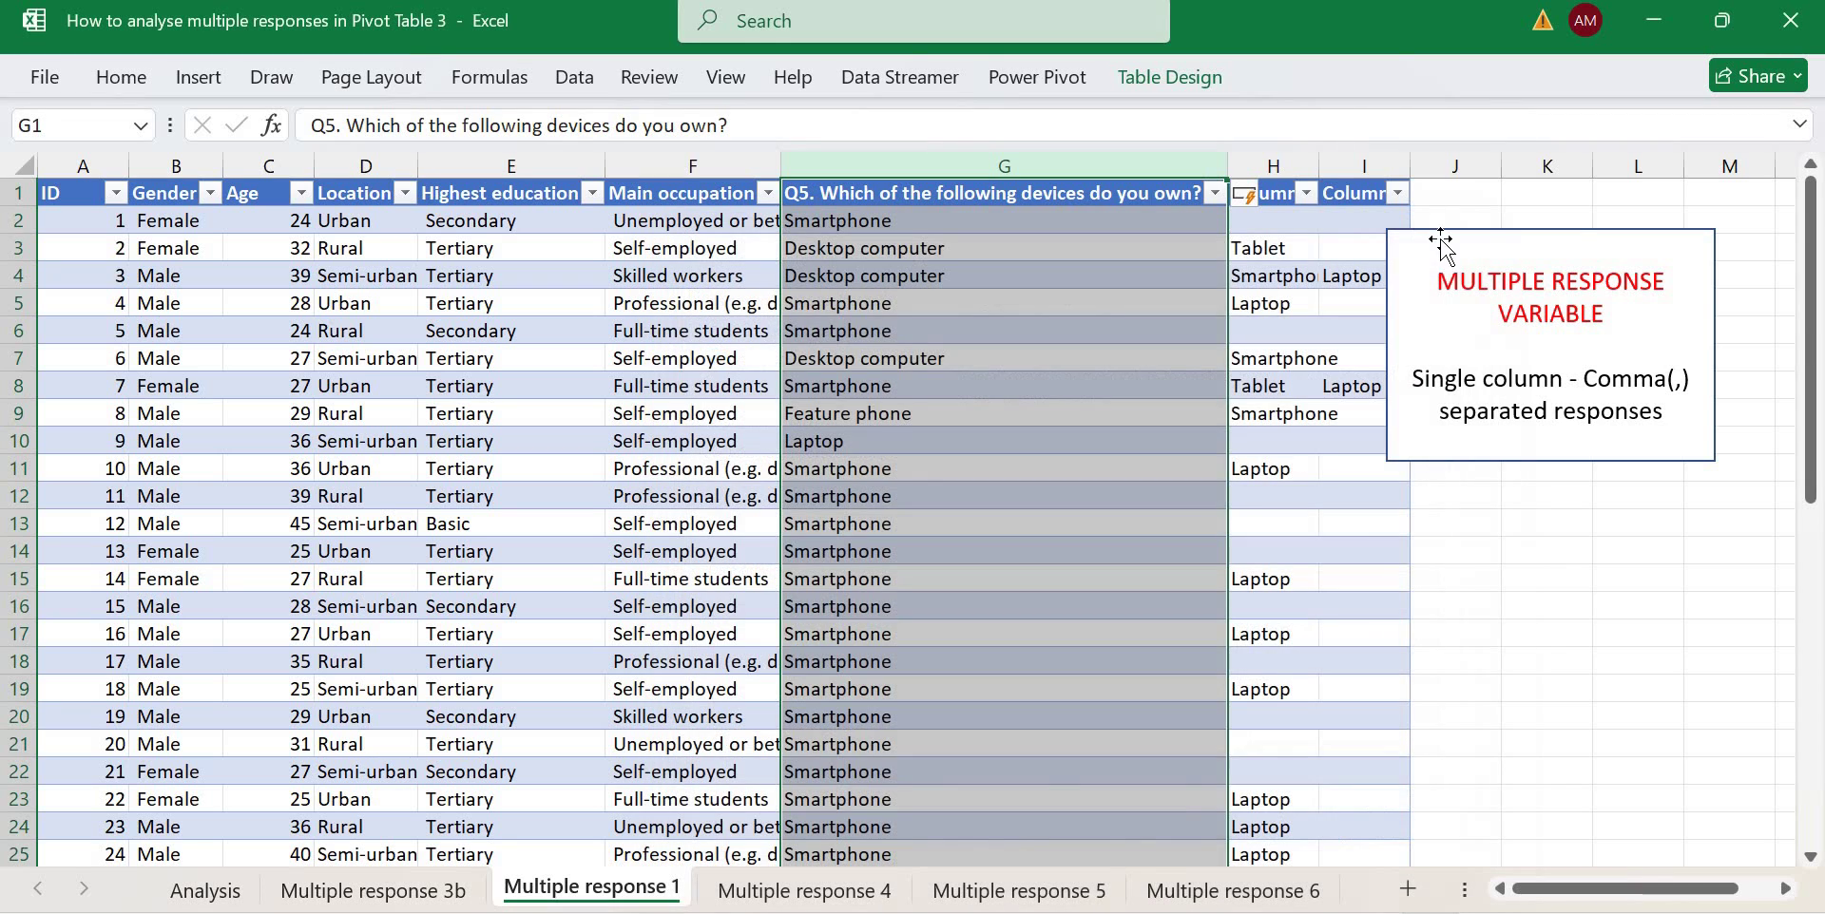
# Undo the text box move and copy the Q5 heading from G1 into H1 and I1.
pyautogui.click(1452, 233)
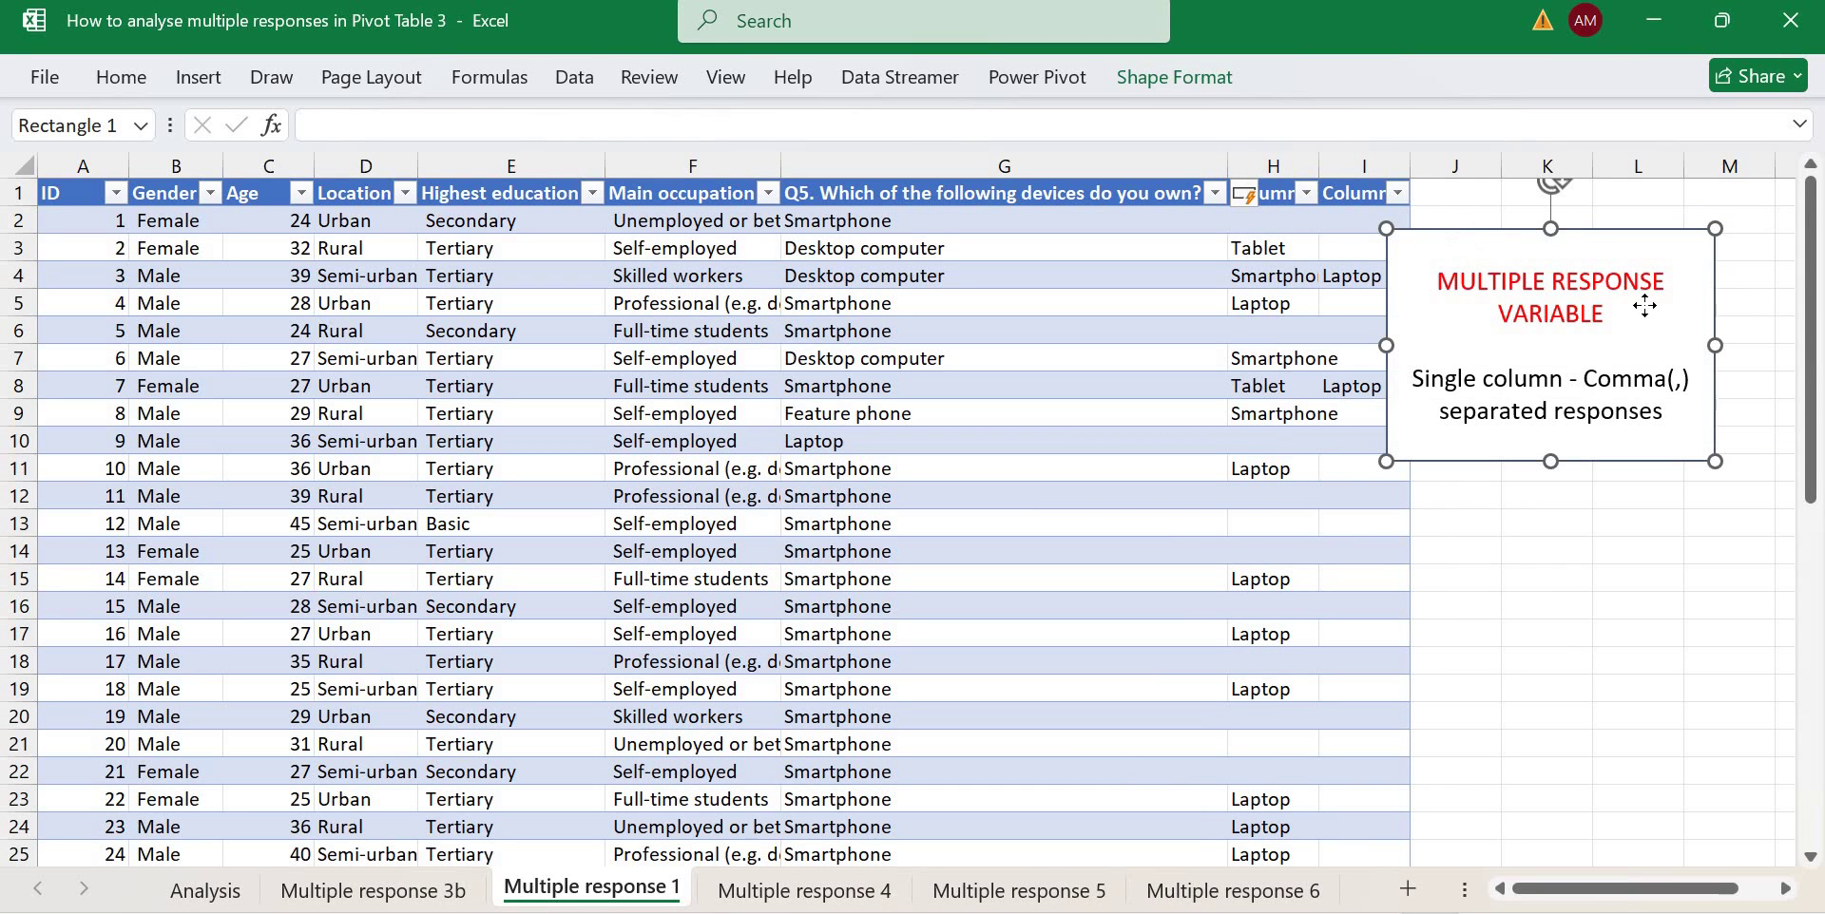
pyautogui.hotkey('ctrl', 'z')
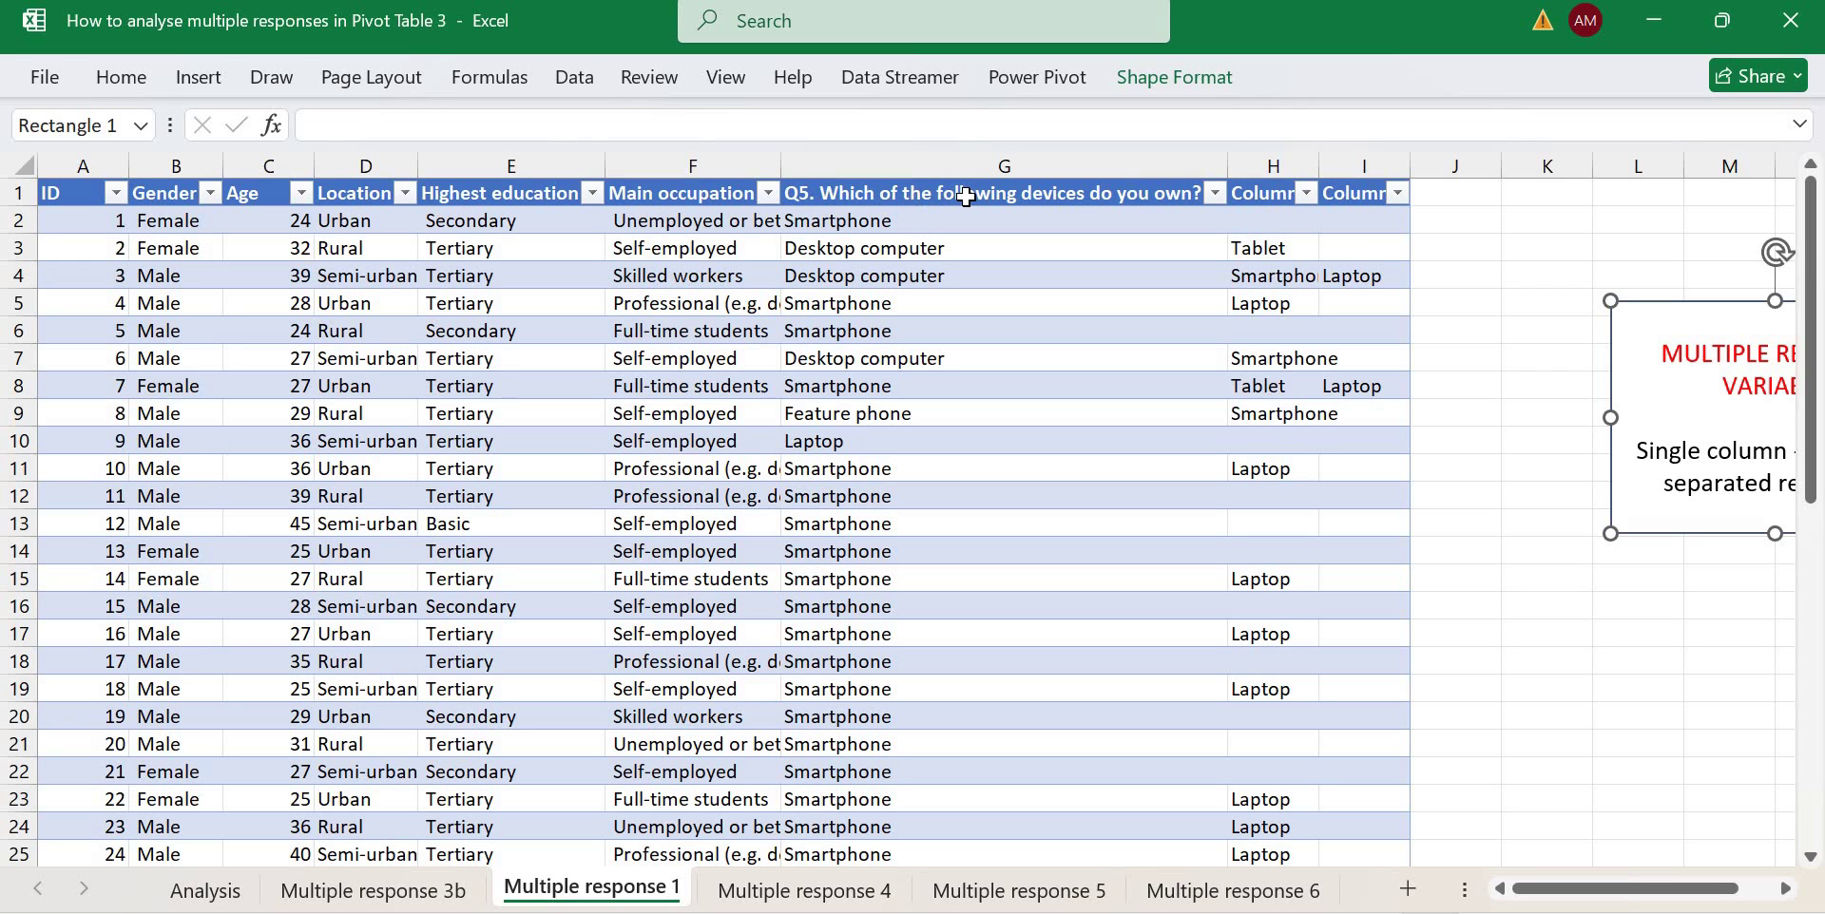
pyautogui.click(1064, 194)
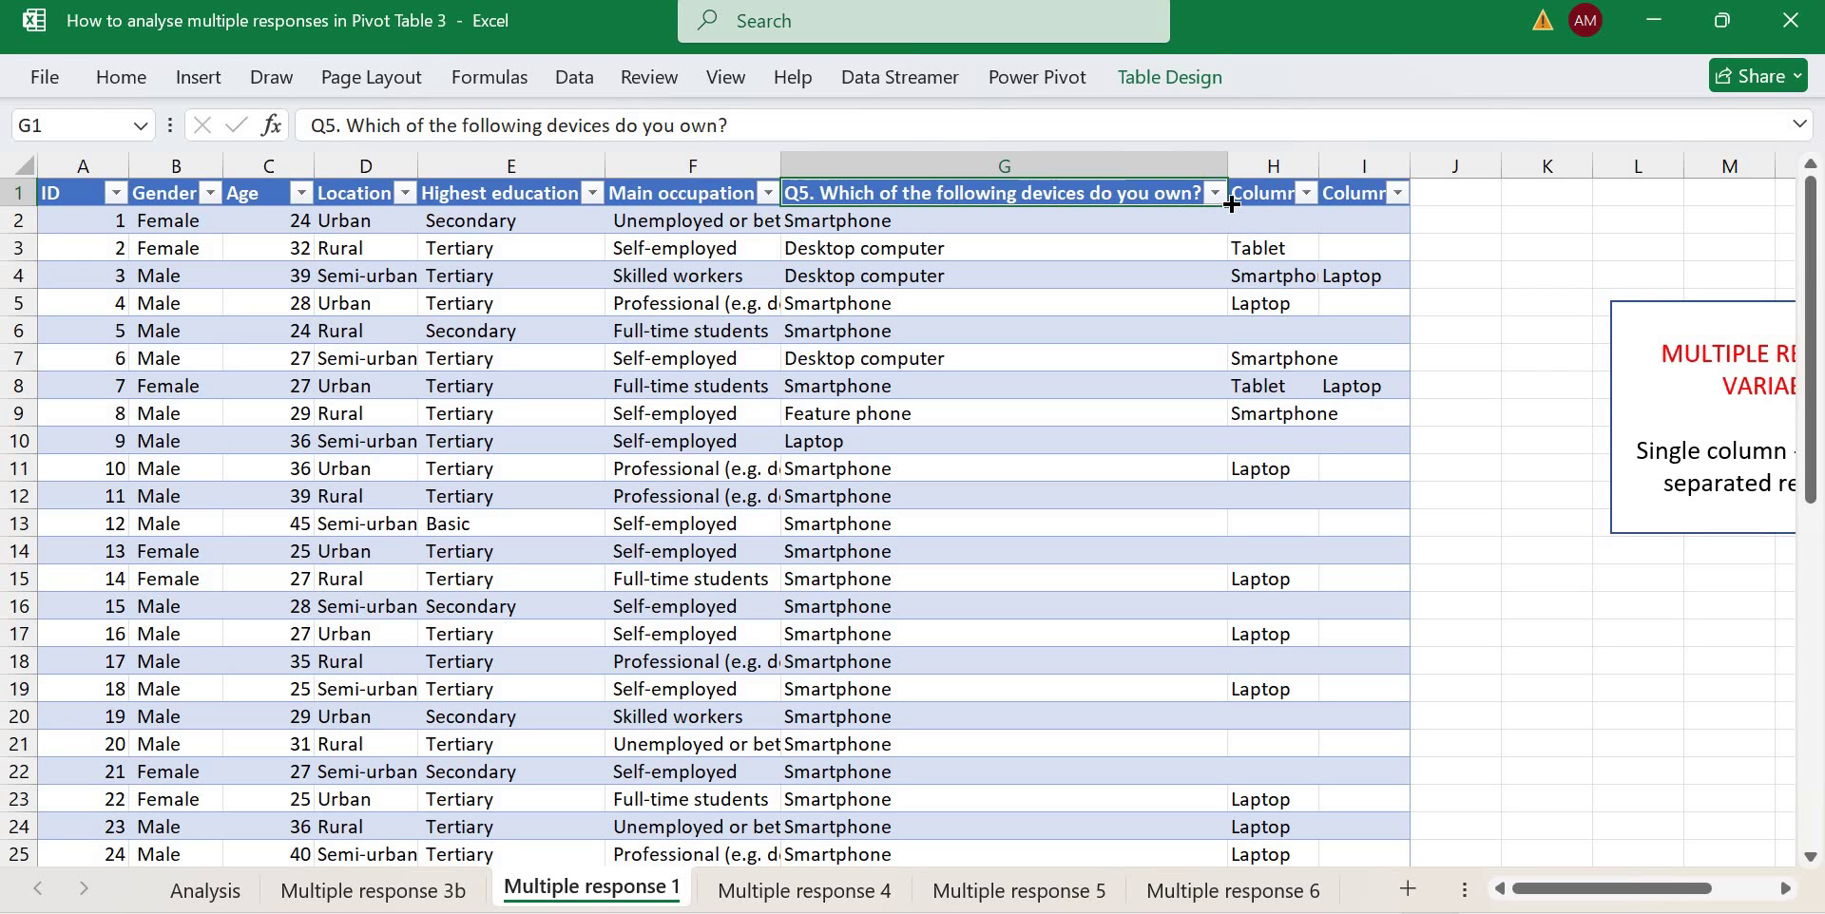
pyautogui.moveTo(1231, 205); pyautogui.dragTo(1383, 198)
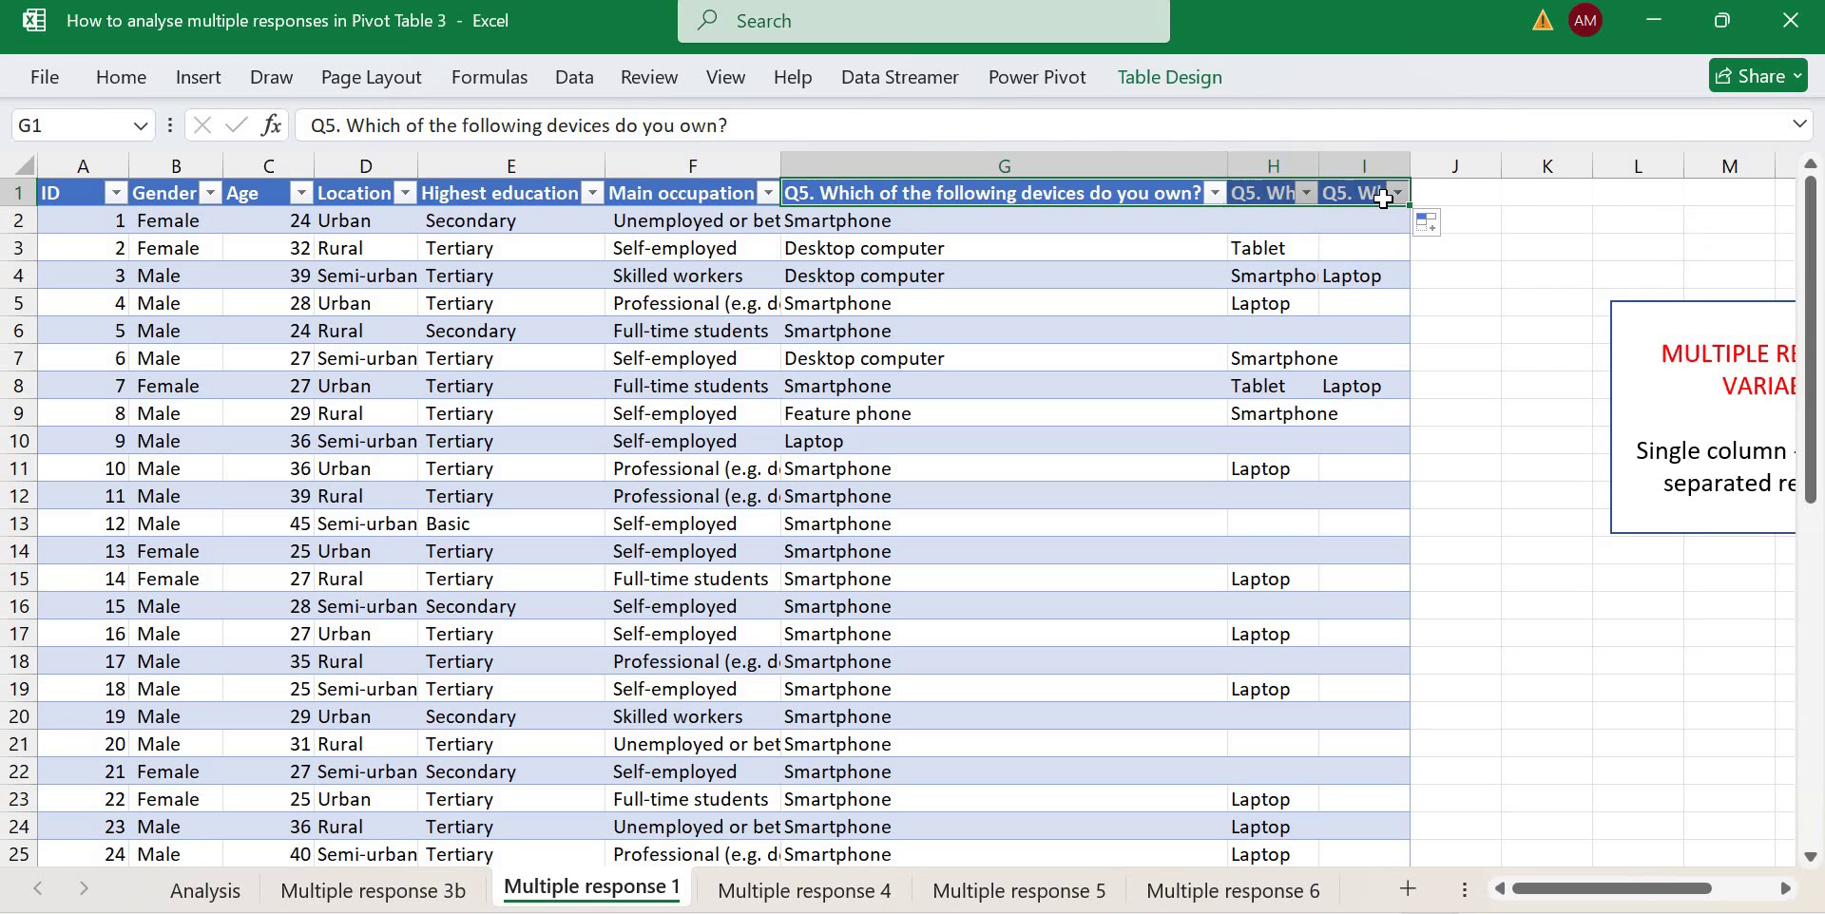
pyautogui.click(1329, 183)
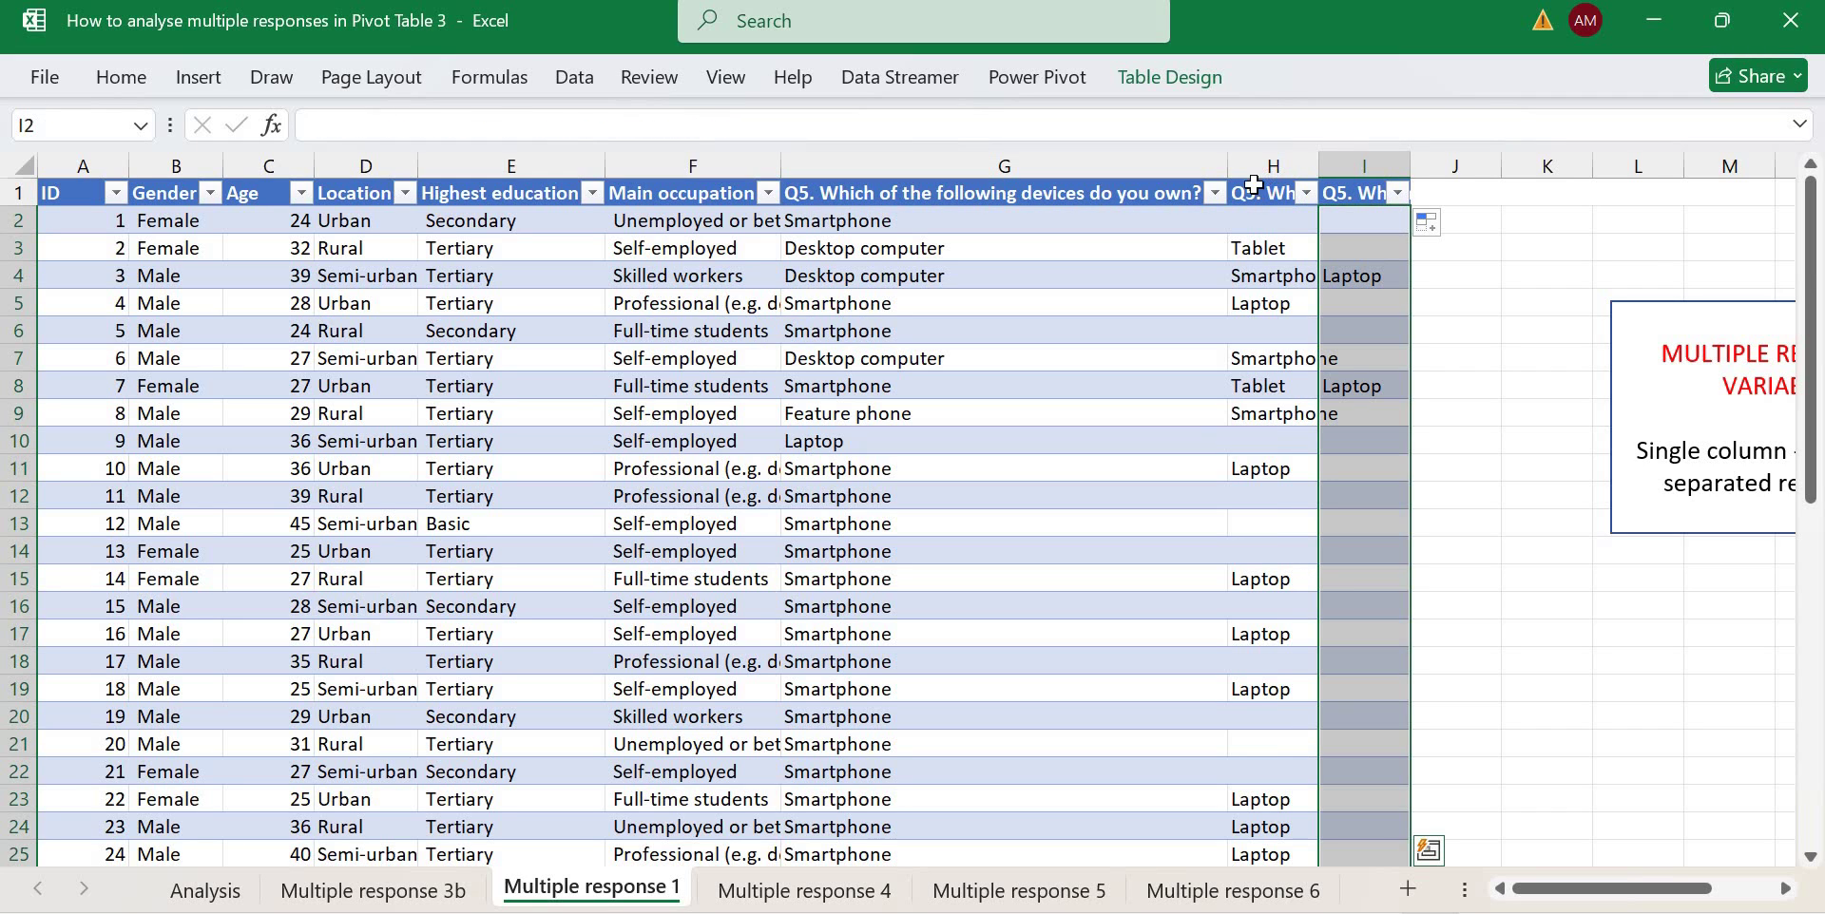
pyautogui.moveTo(1254, 185); pyautogui.dragTo(1361, 185)
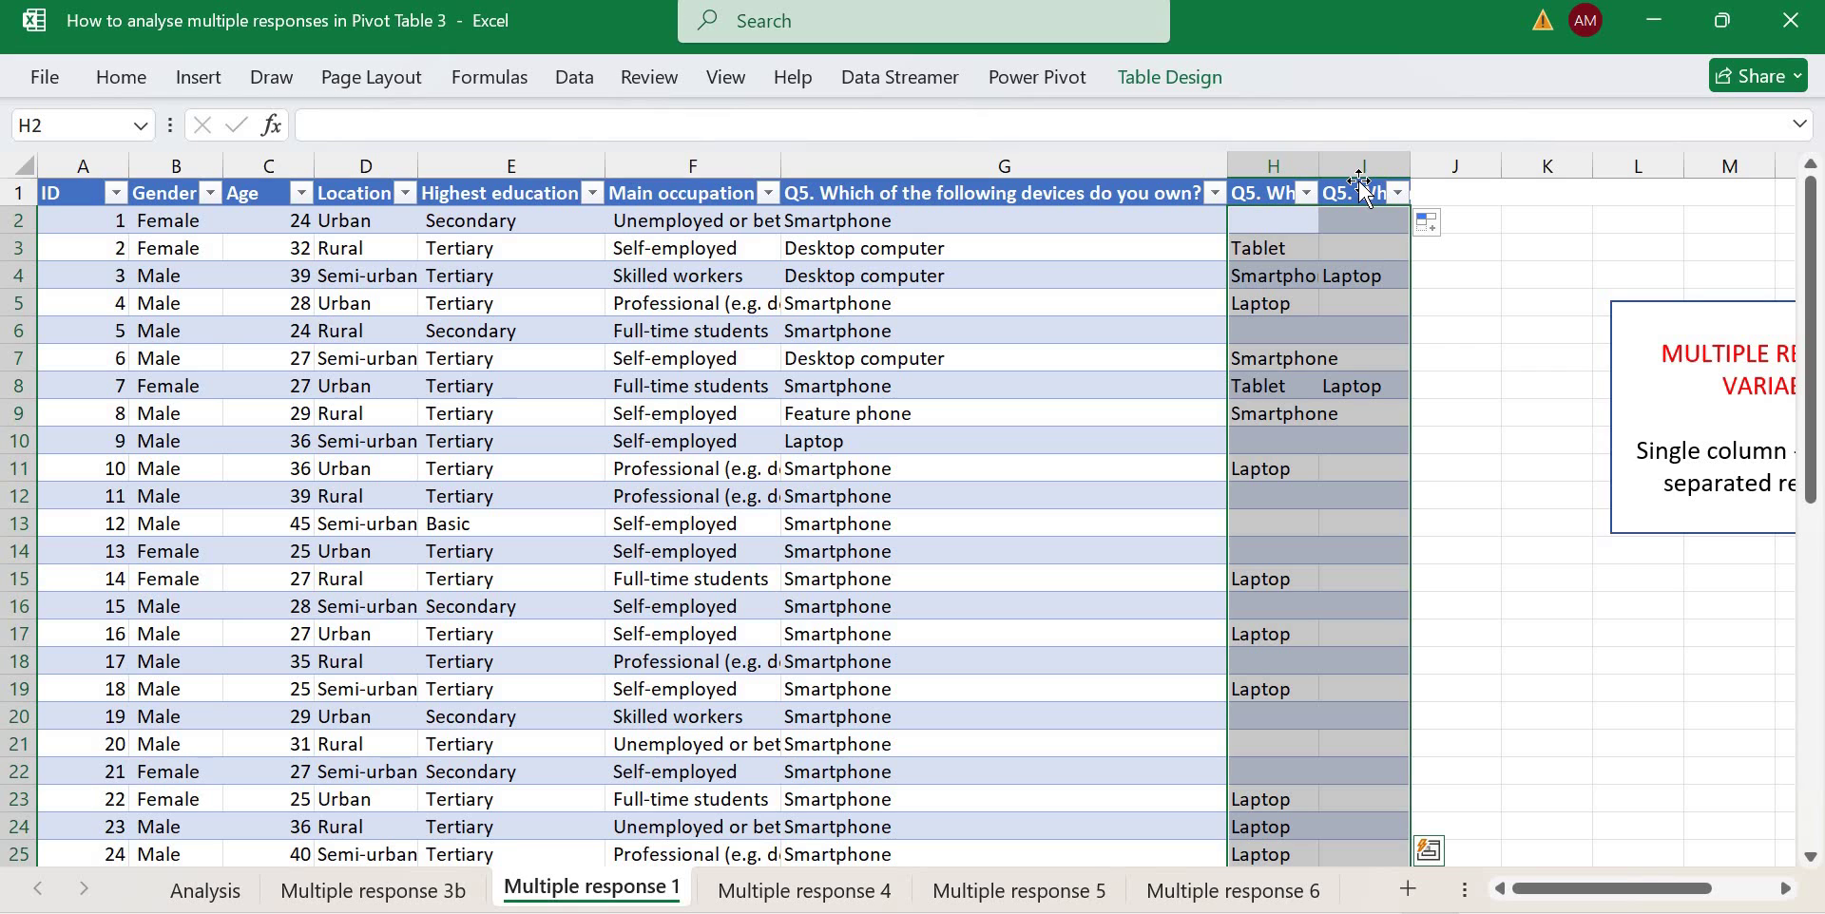
# Add a 'Number of devices' heading in J1 and =COUNTA(G2:I2) in J2.
pyautogui.click(1449, 195)
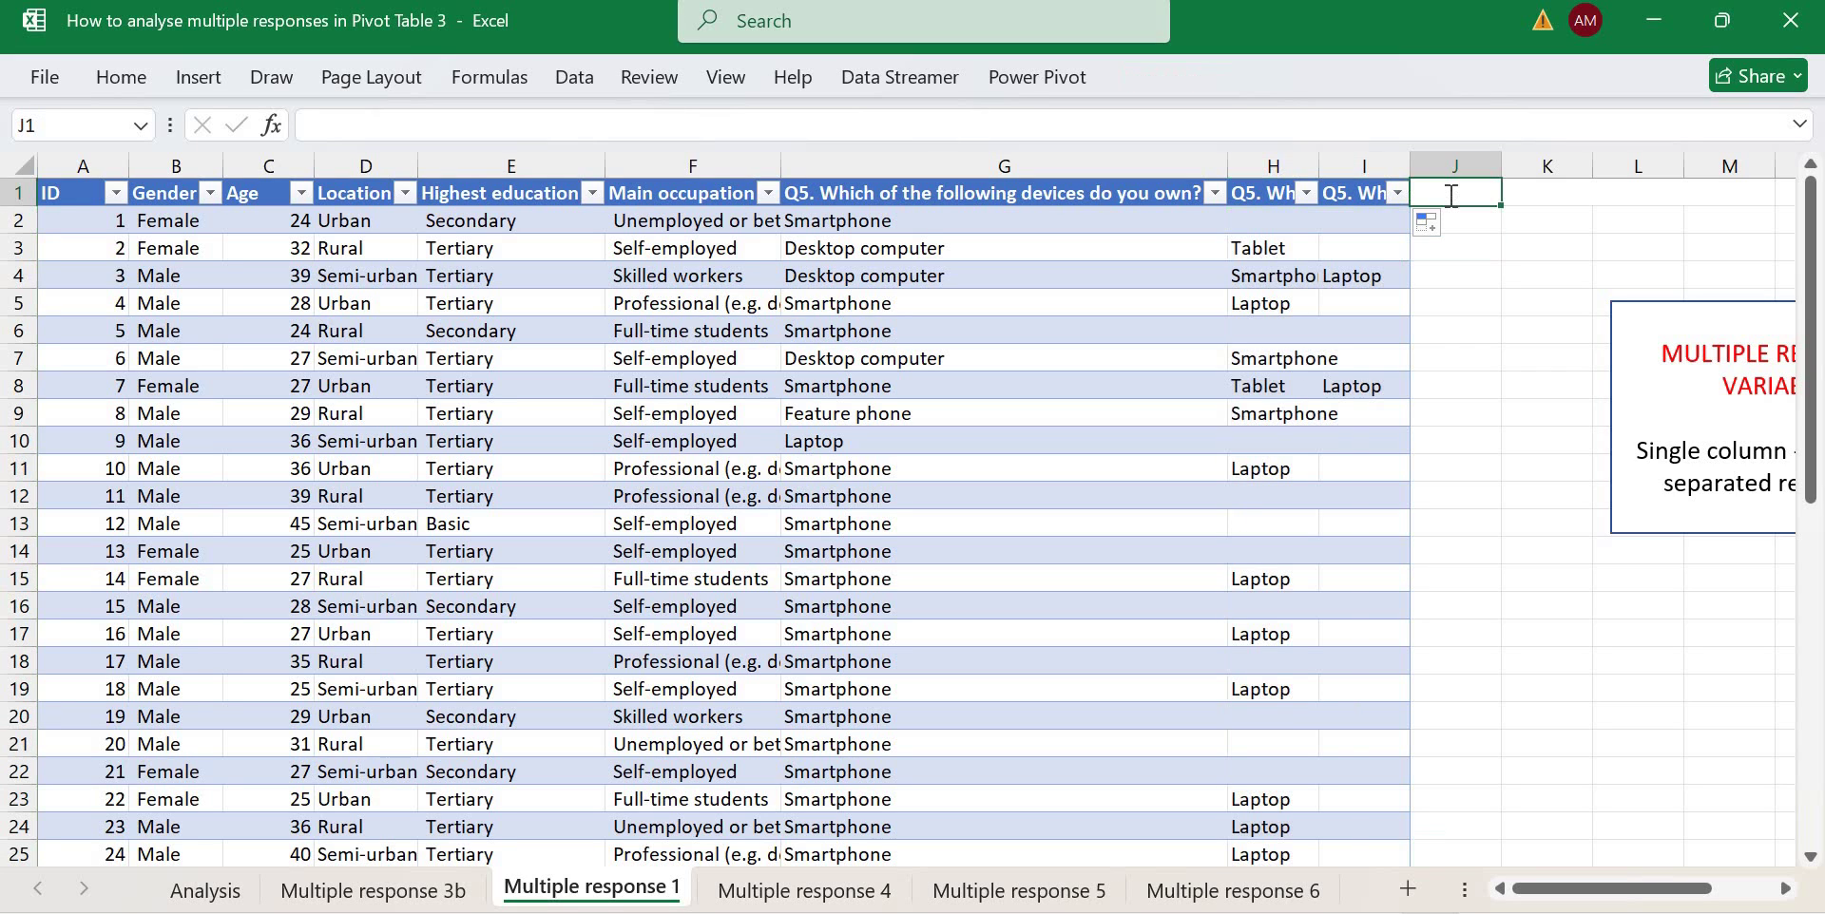
pyautogui.write('Number')
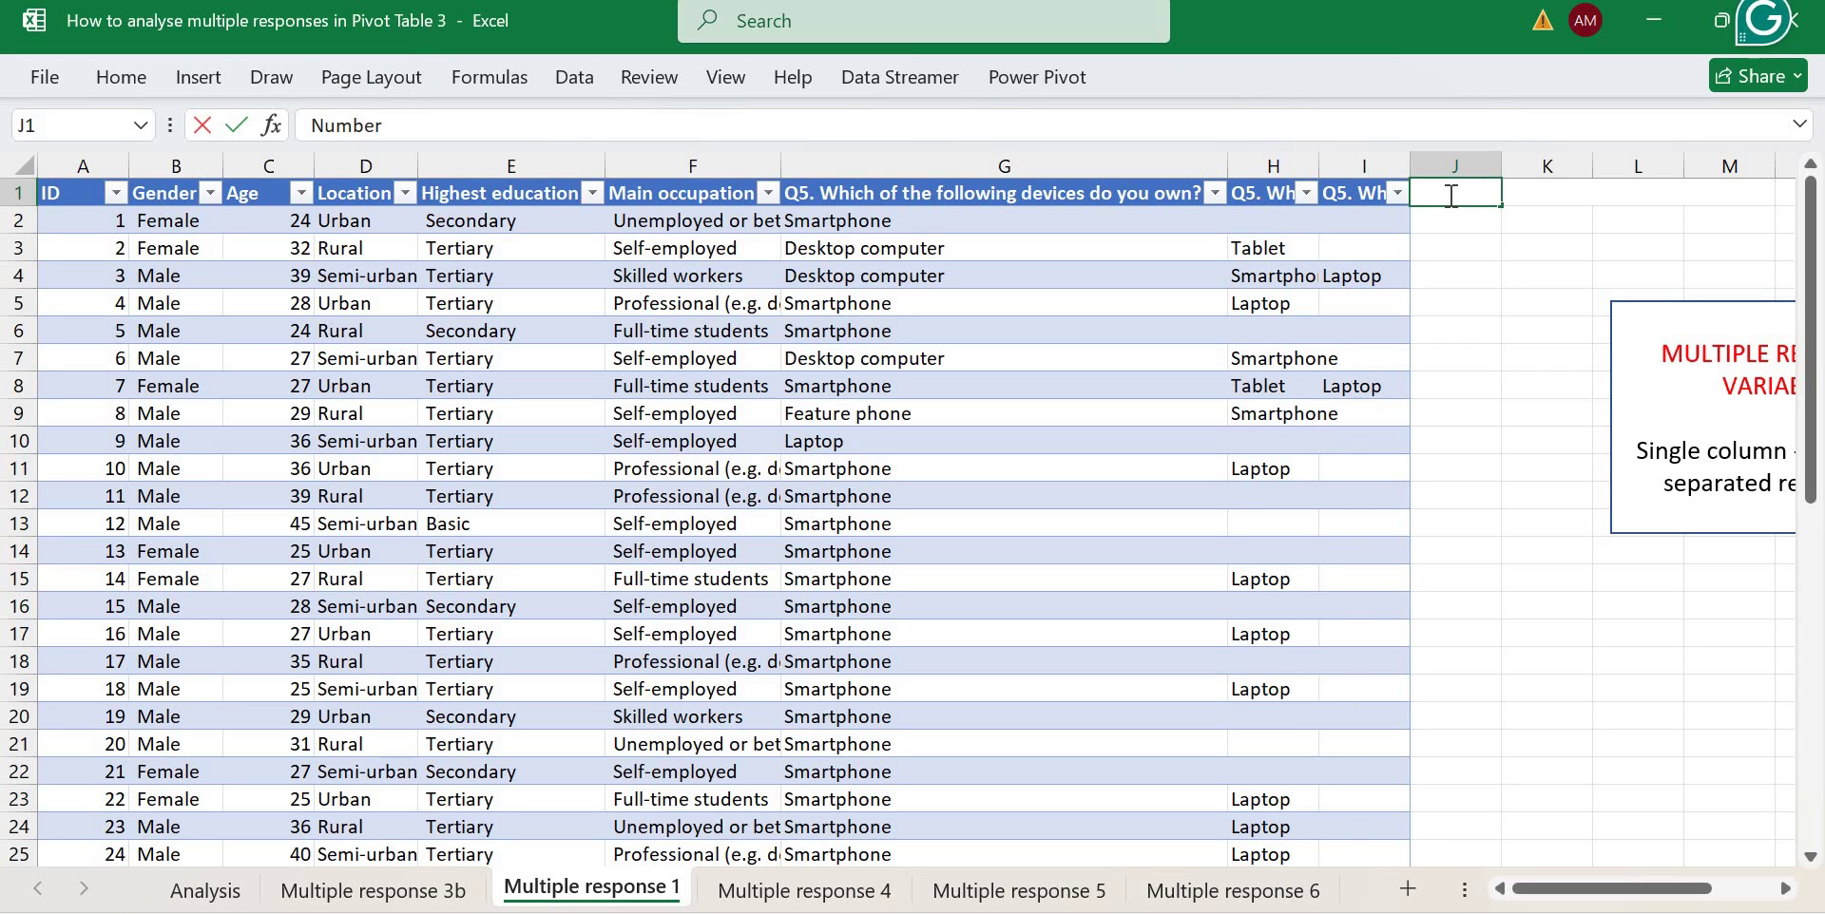
pyautogui.write(' of devices')
pyautogui.press('Return')
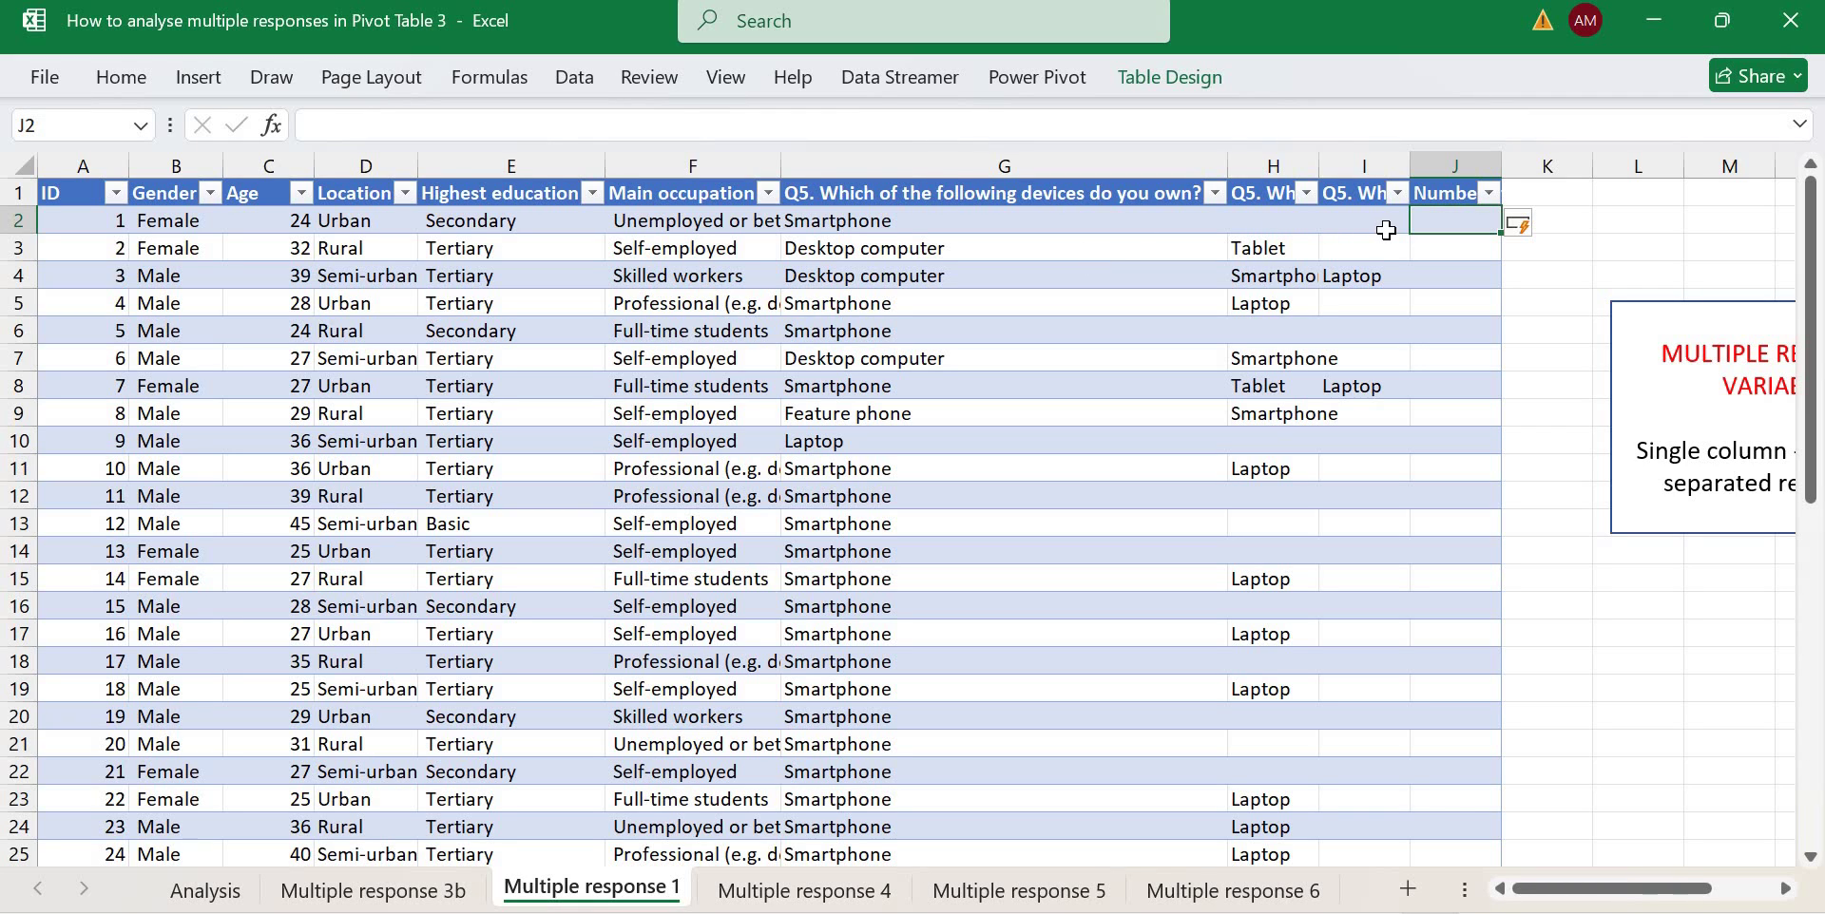
pyautogui.write('=COUNT(')
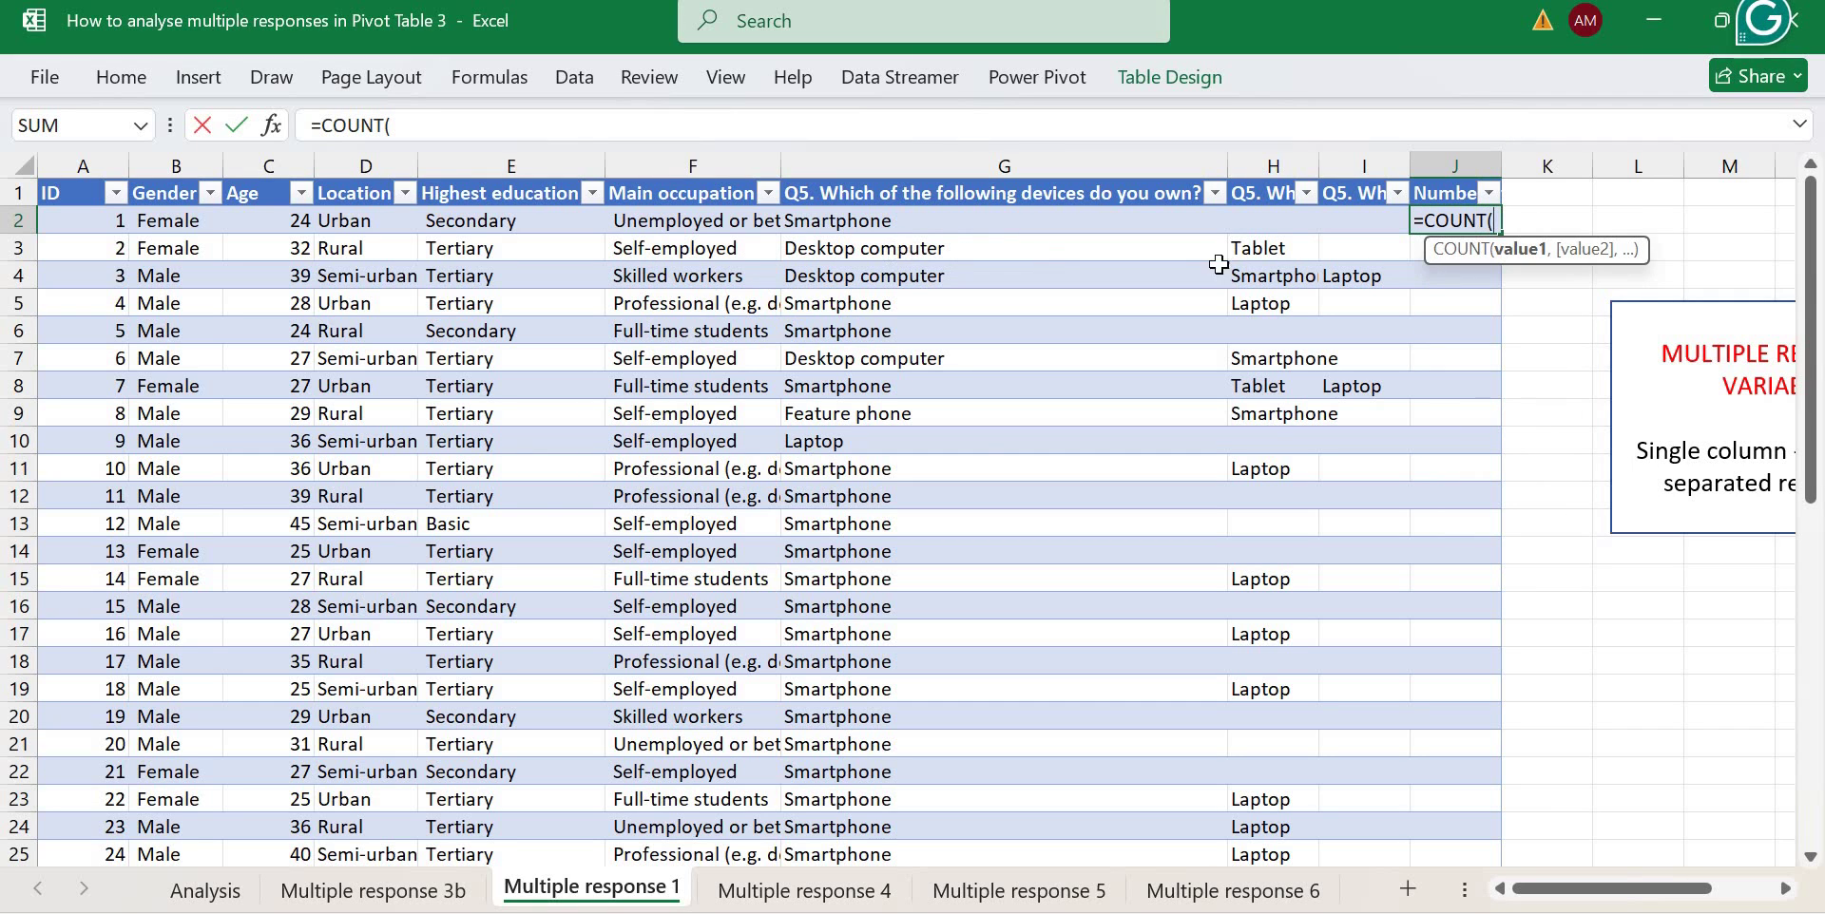
pyautogui.press('BackSpace')
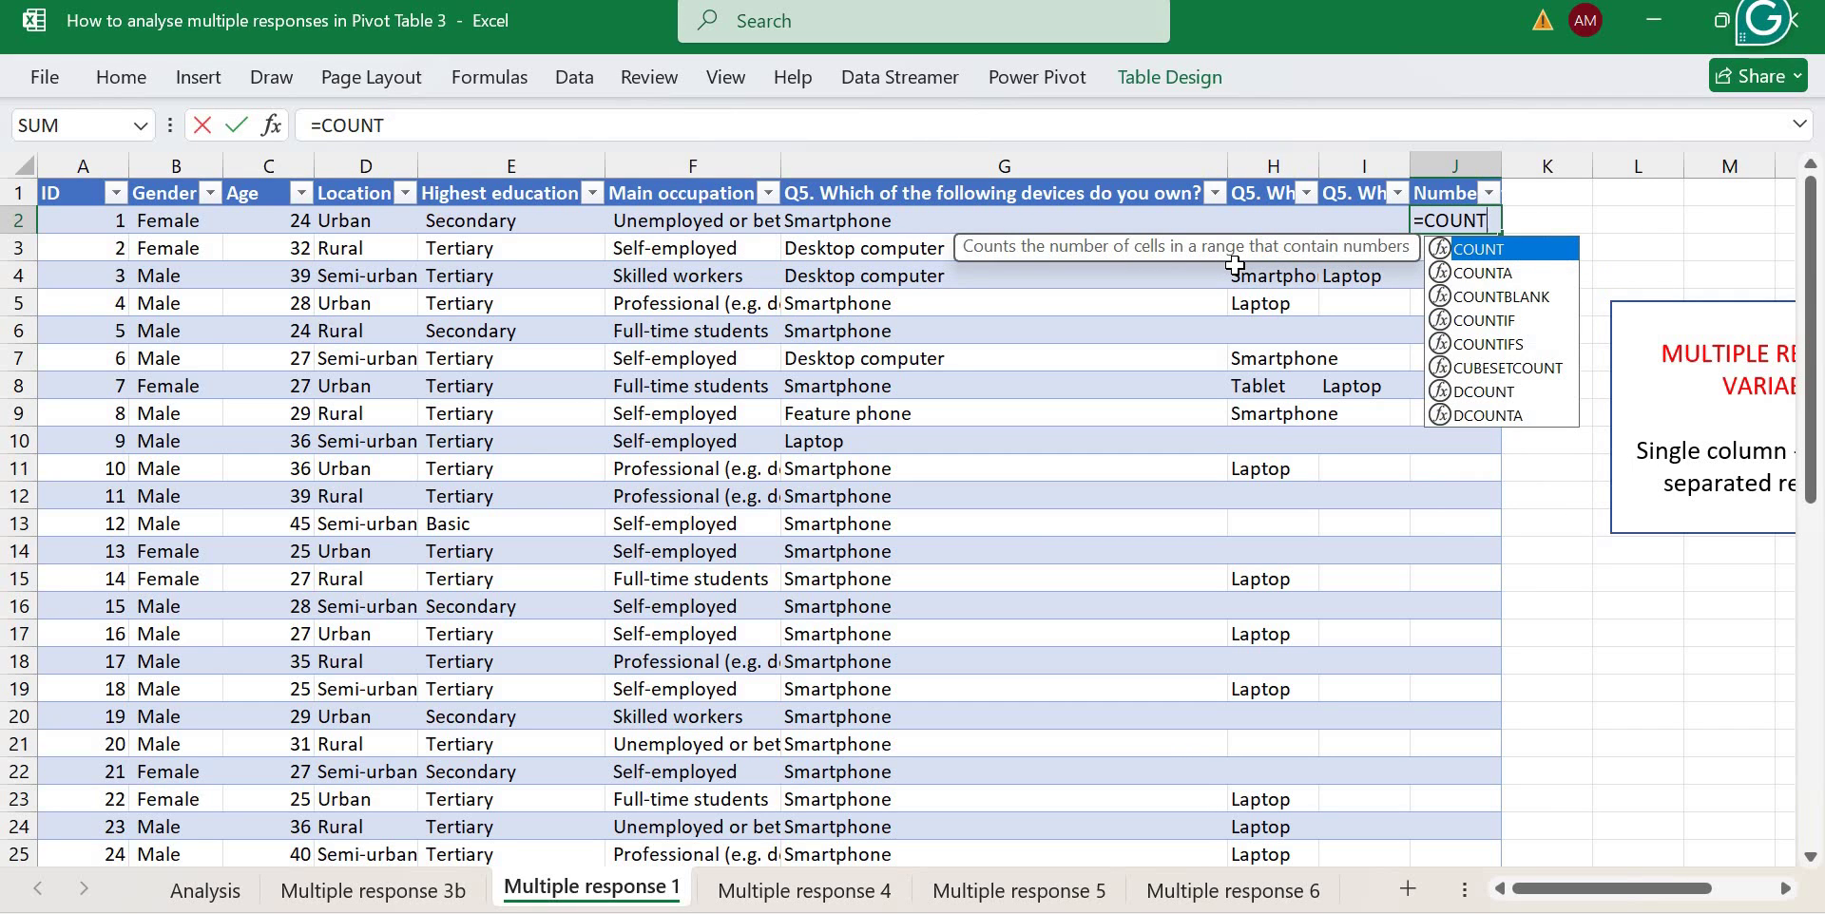
pyautogui.write('A(')
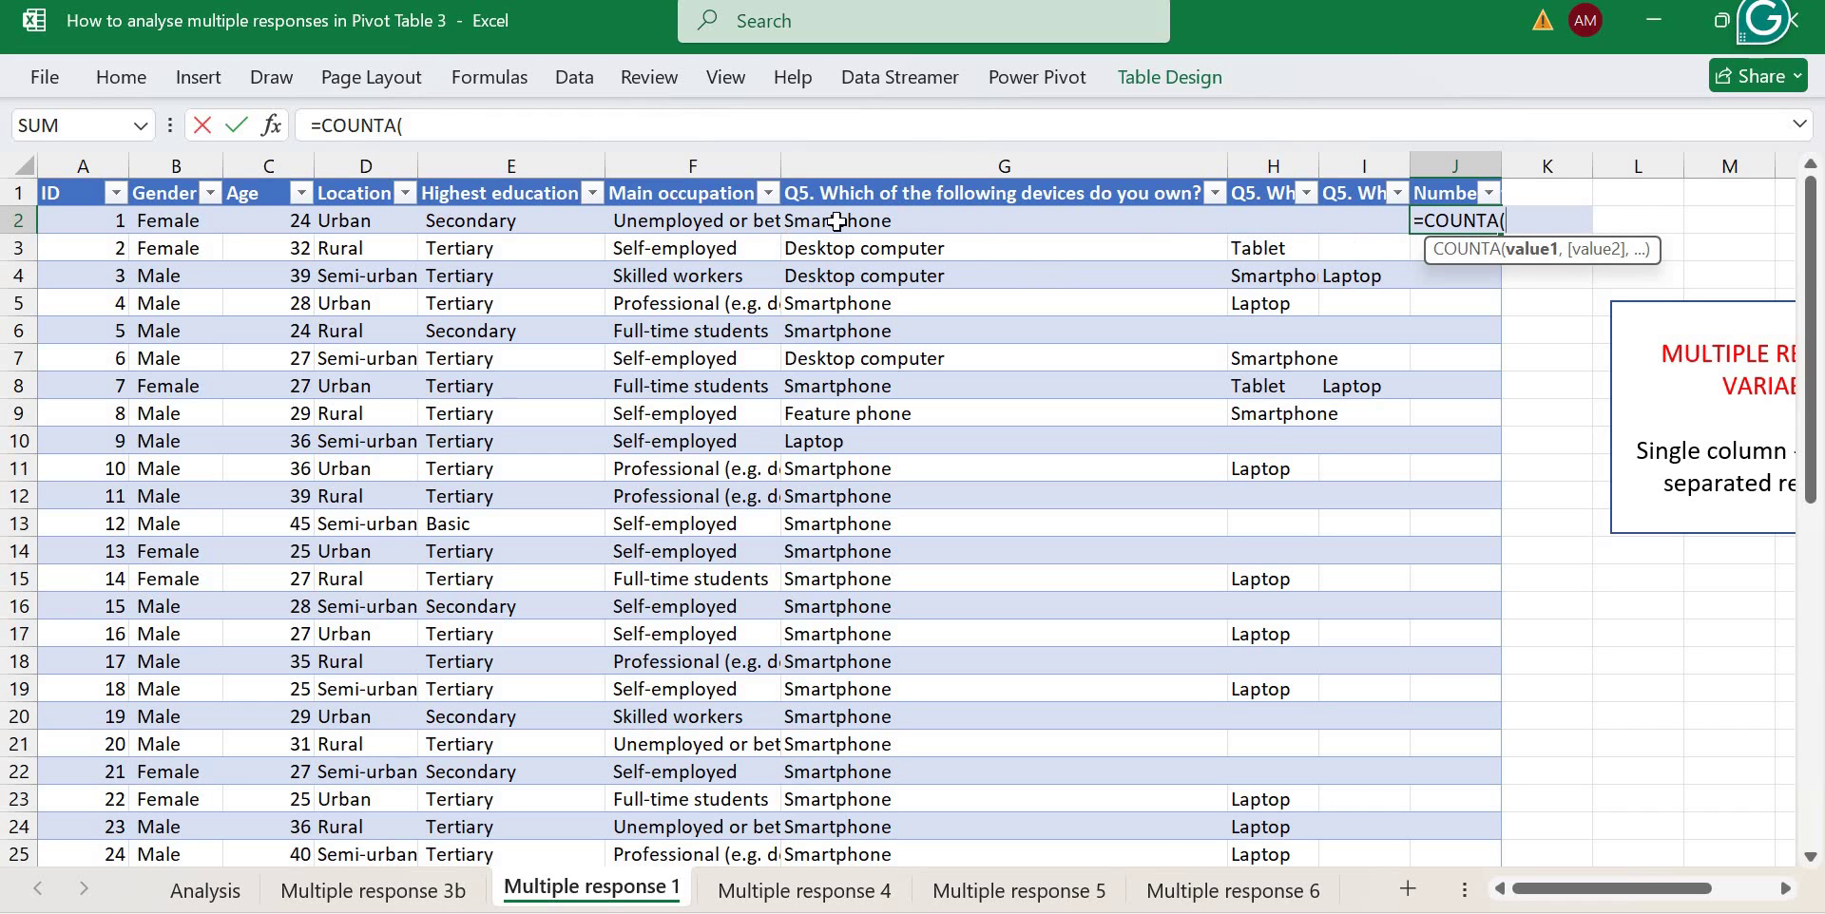
pyautogui.moveTo(837, 221); pyautogui.dragTo(1362, 216)
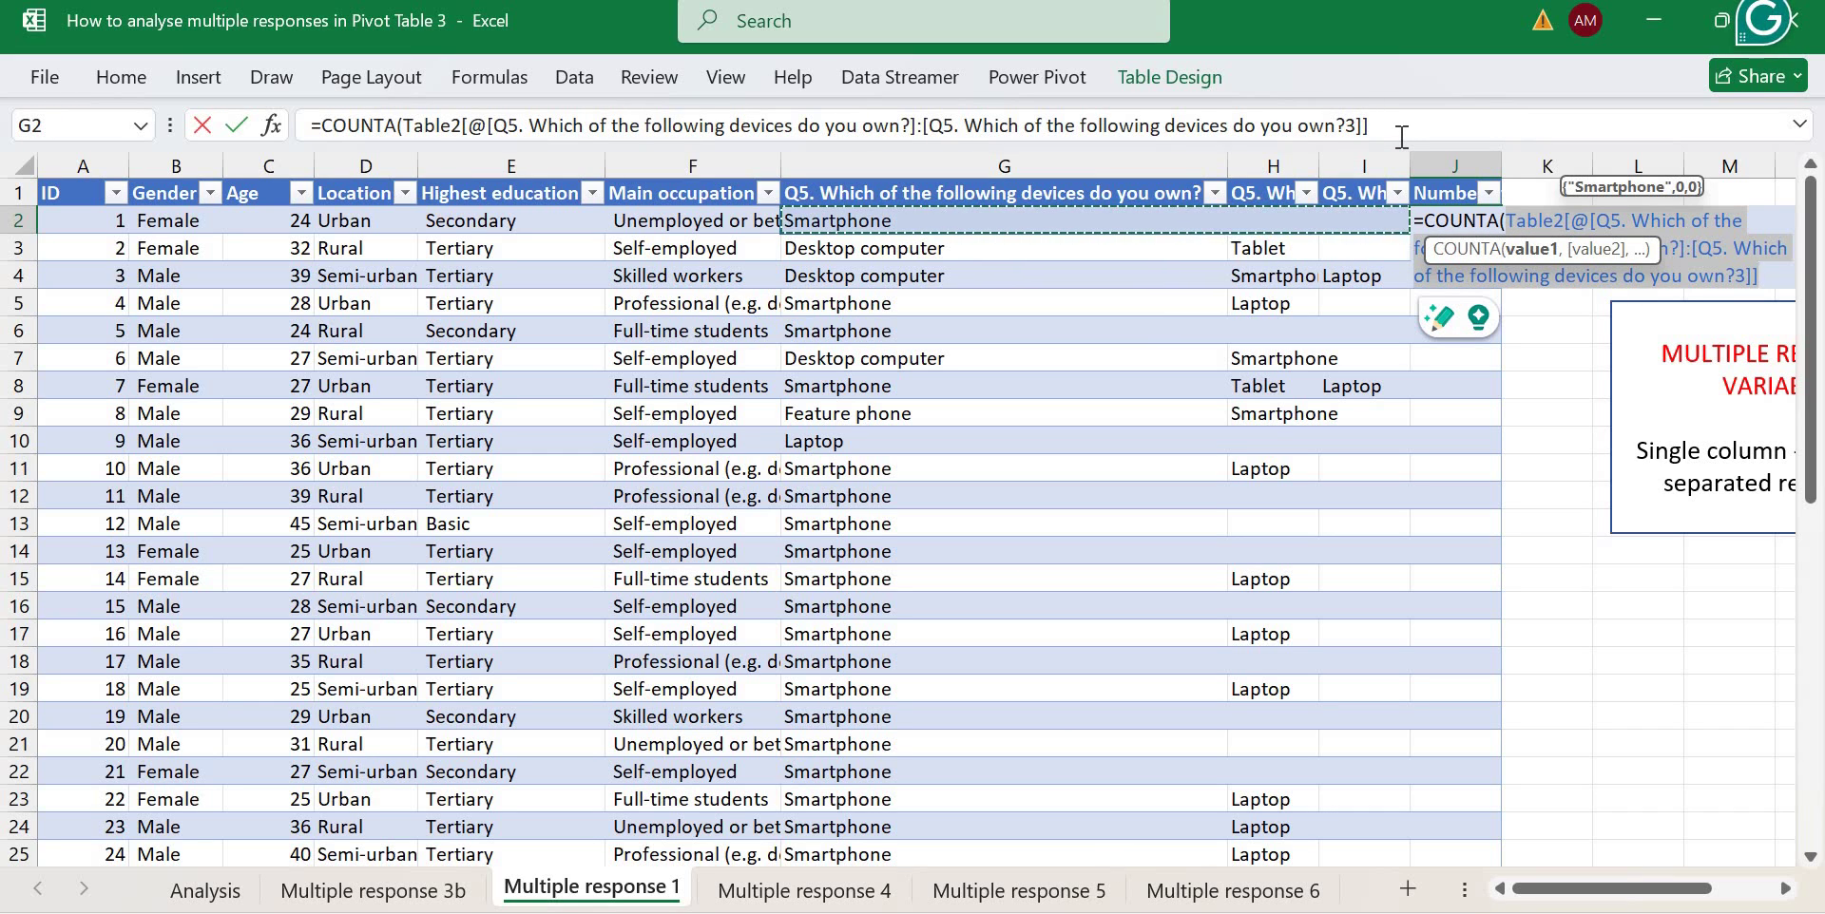
pyautogui.write(')')
pyautogui.press('Return')
pyautogui.click(1799, 126)
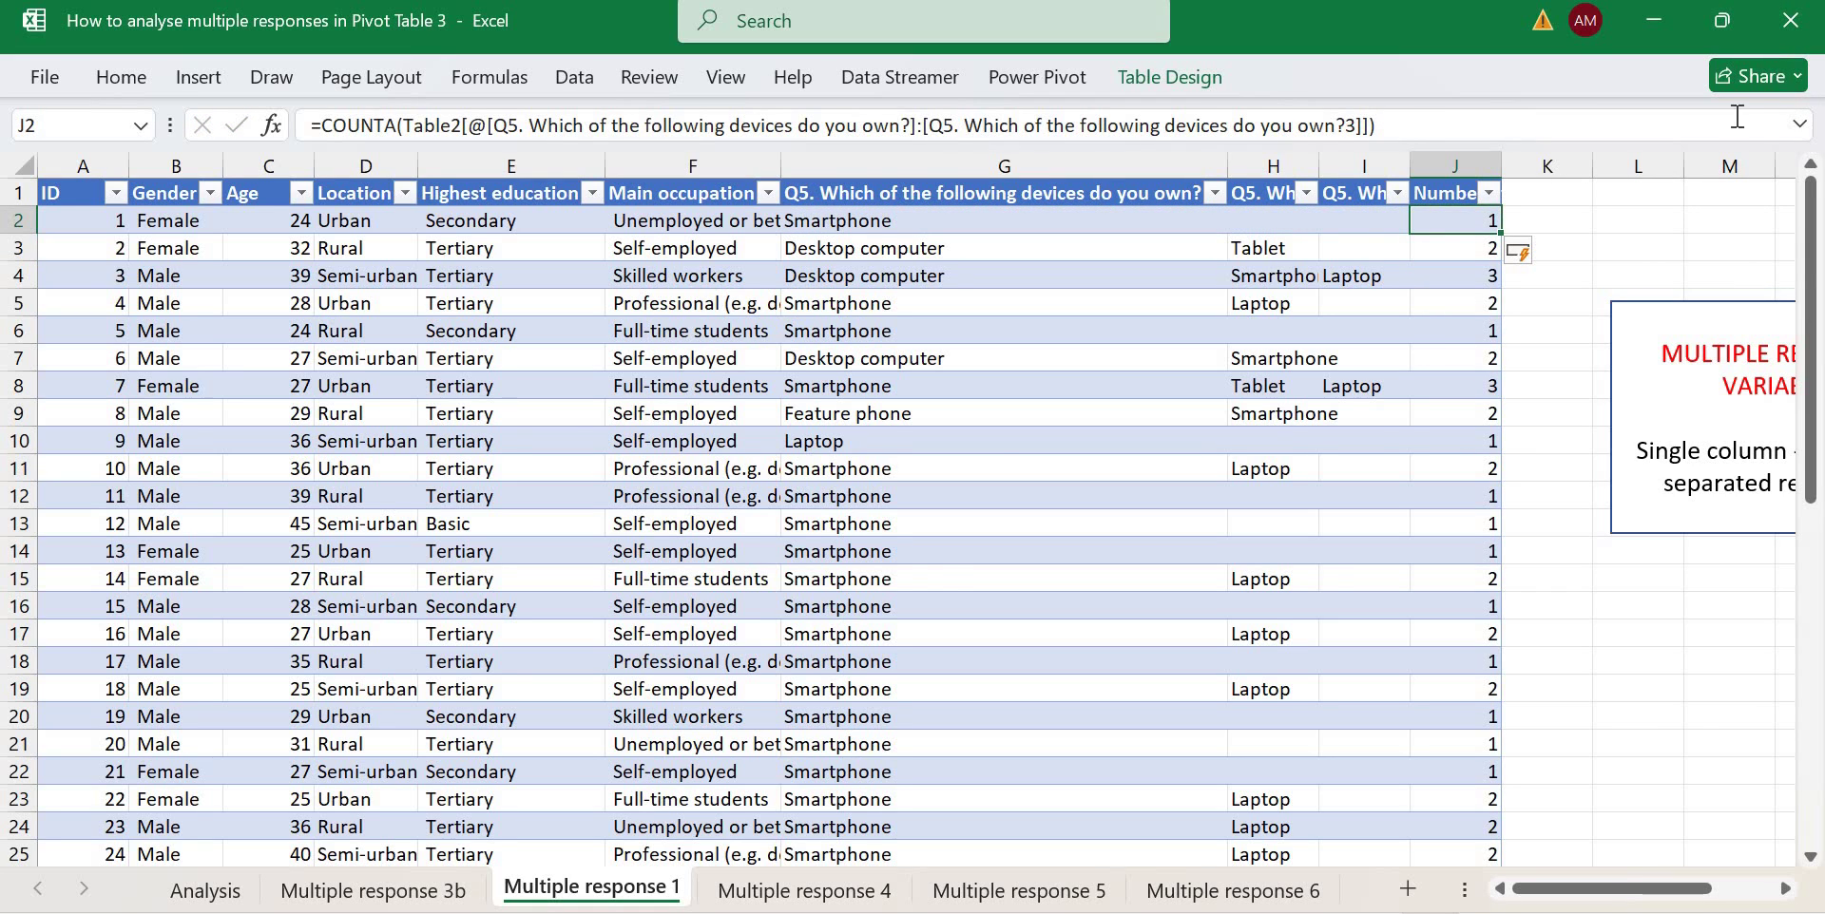
# Wrap J2's COUNTA in an IF returning "One" when the count equals 1.
pyautogui.click(323, 133)
pyautogui.write('IF(')
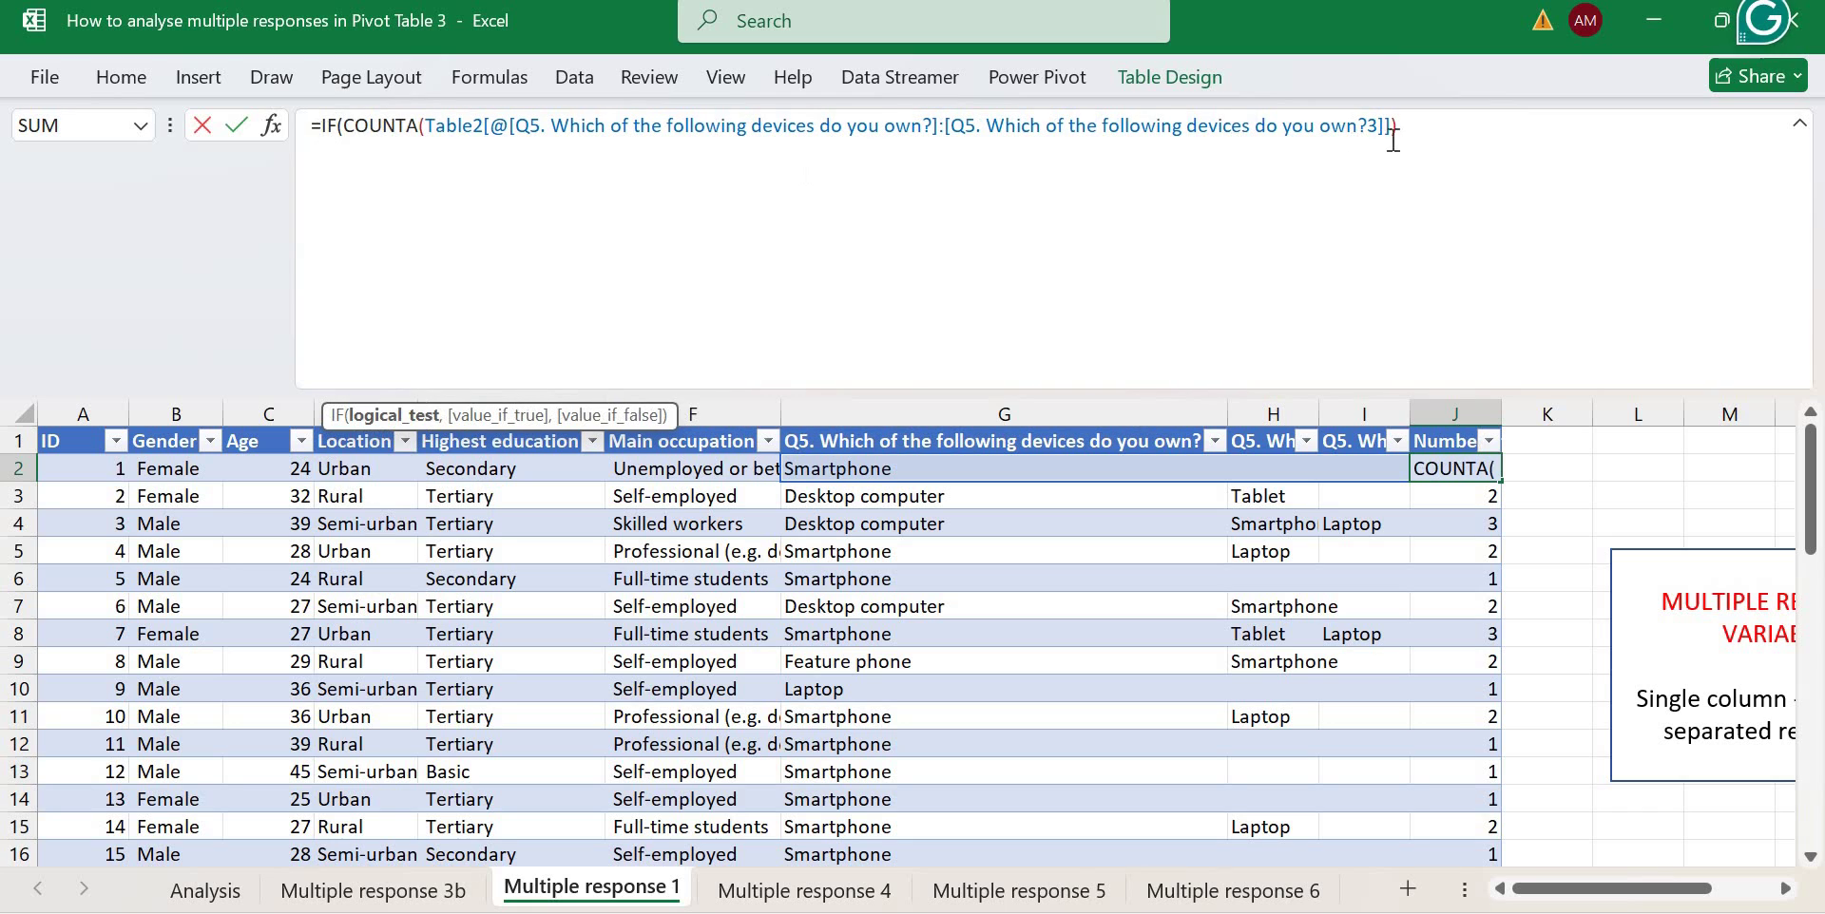
pyautogui.click(1425, 130)
pyautogui.write('=1,"O')
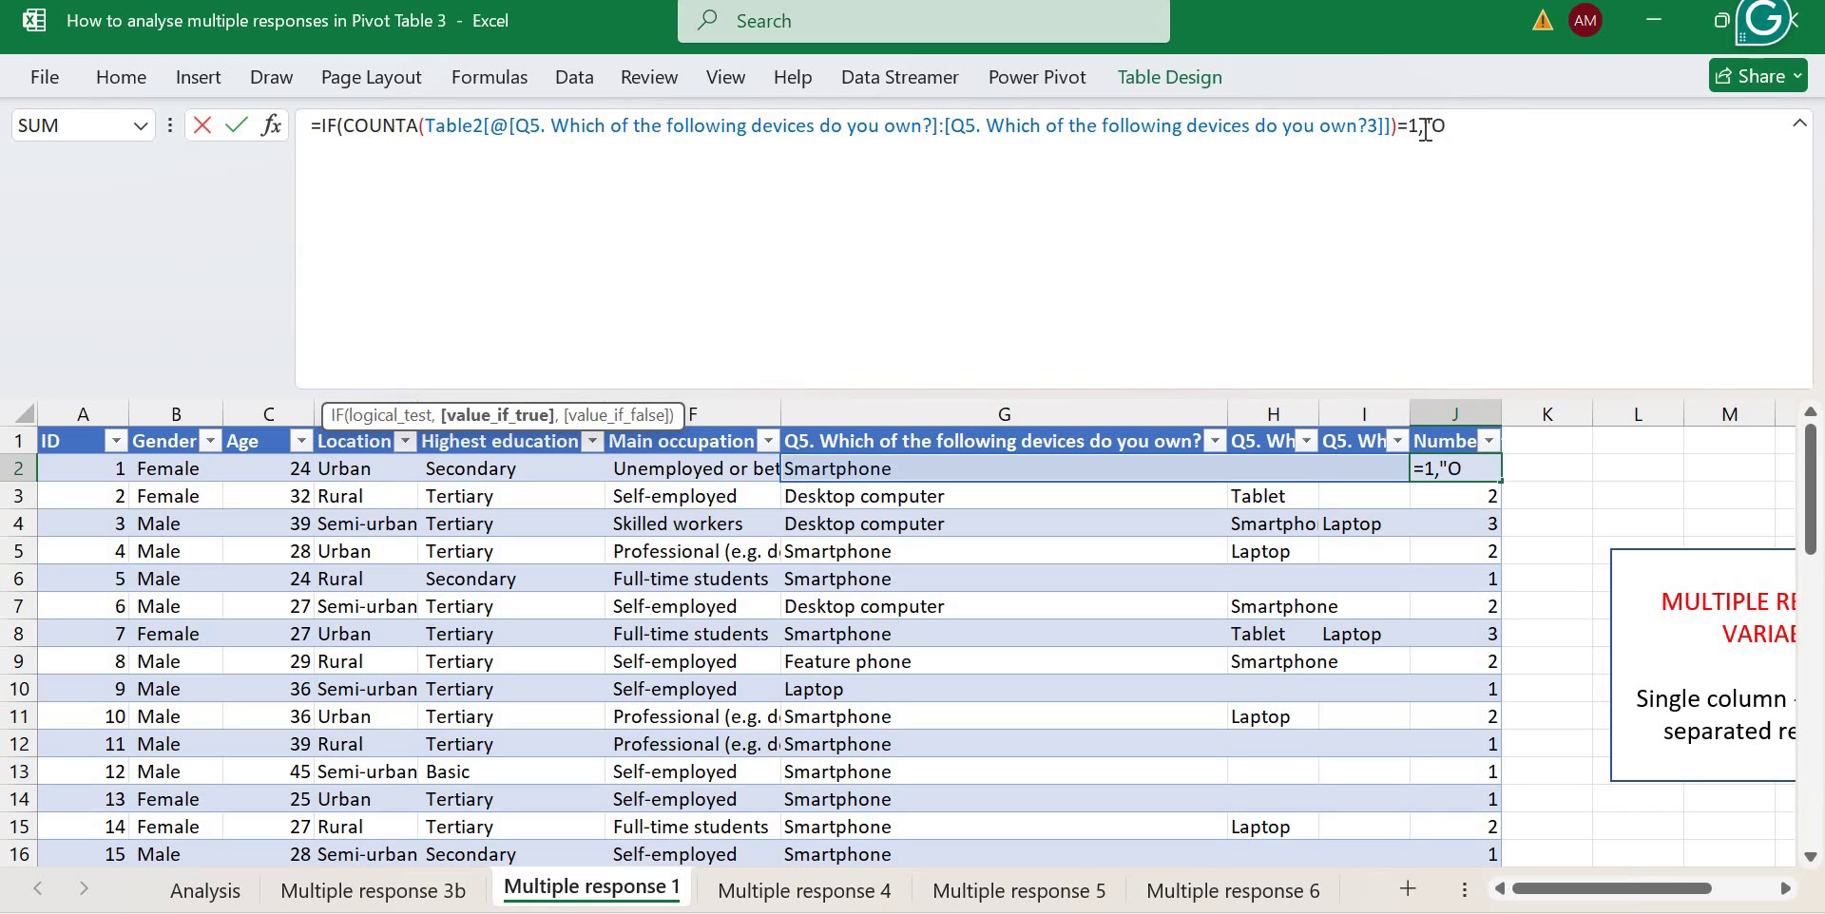
pyautogui.write('ne"')
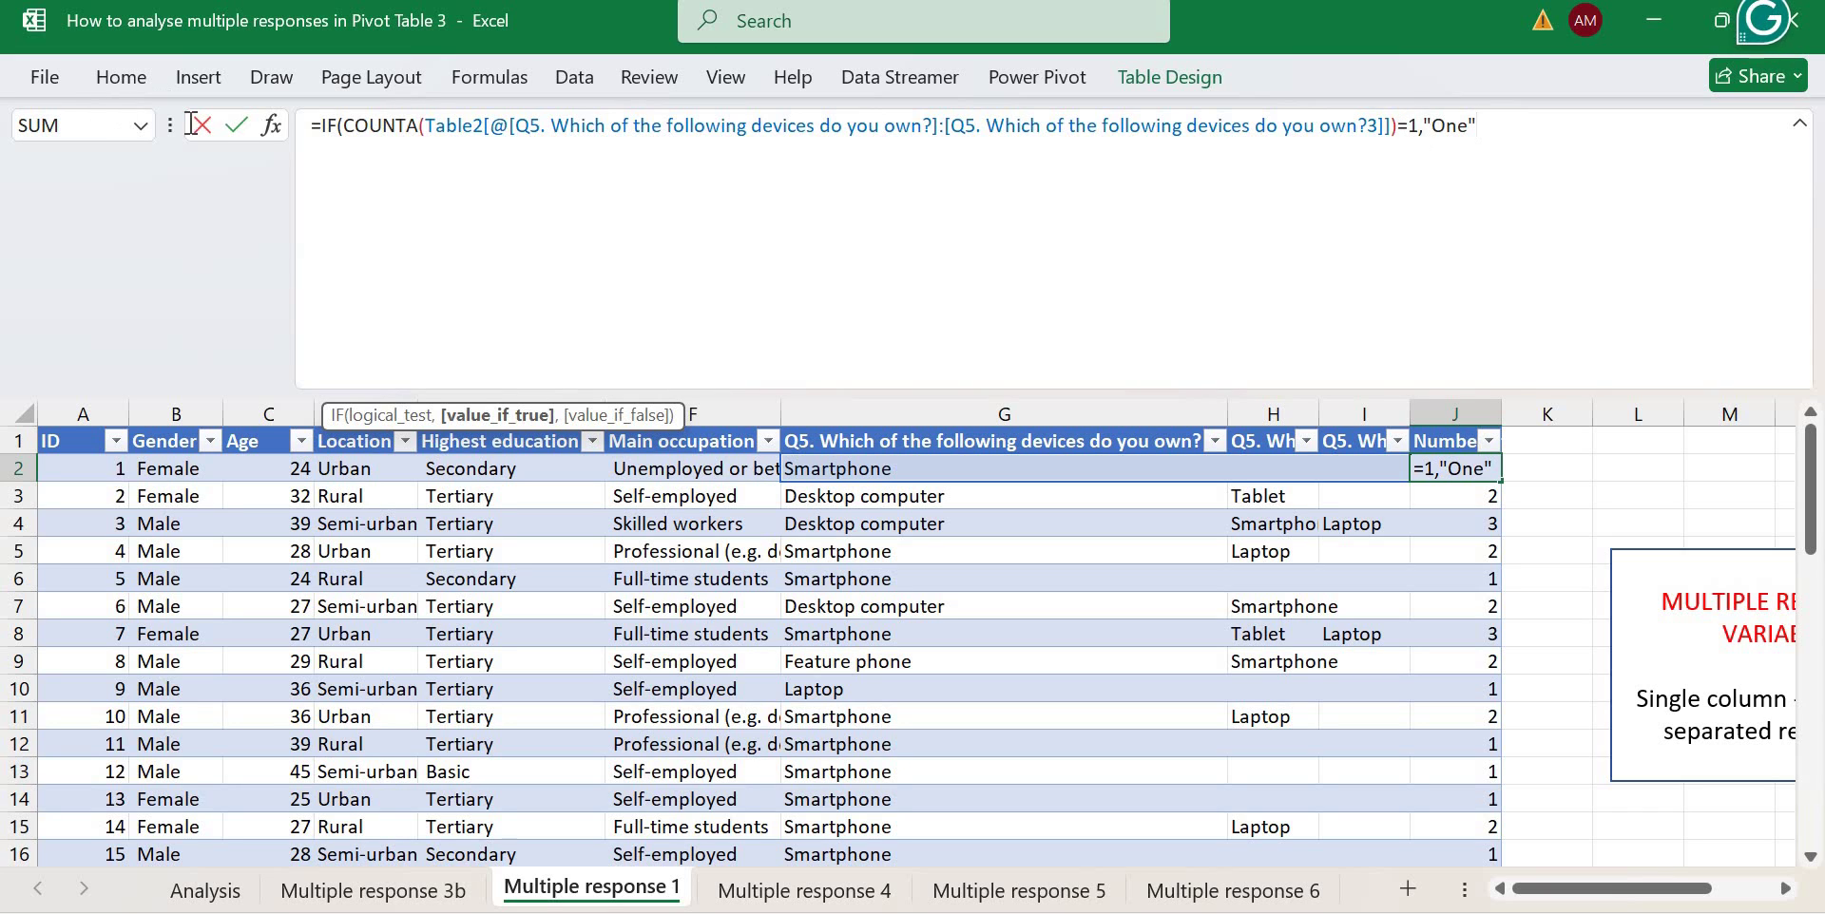
pyautogui.keyDown('shift'); pyautogui.click(302, 122); pyautogui.keyUp('shift')
pyautogui.hotkey('ctrl', 'c')
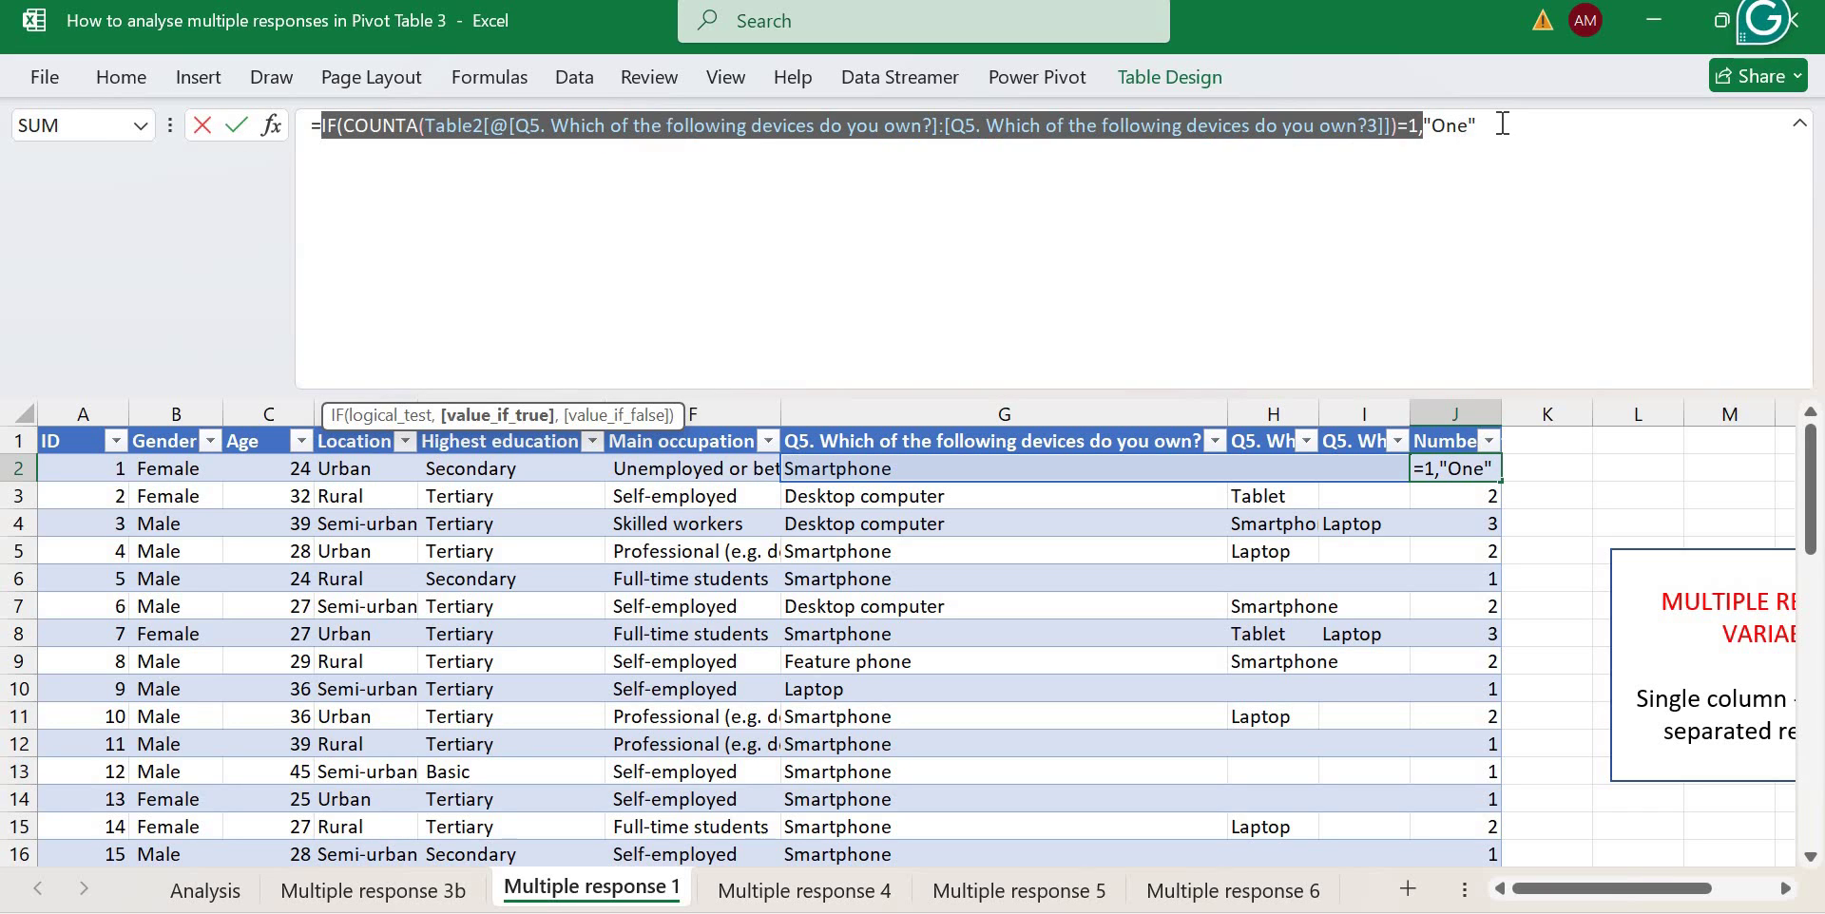
pyautogui.click(1502, 125)
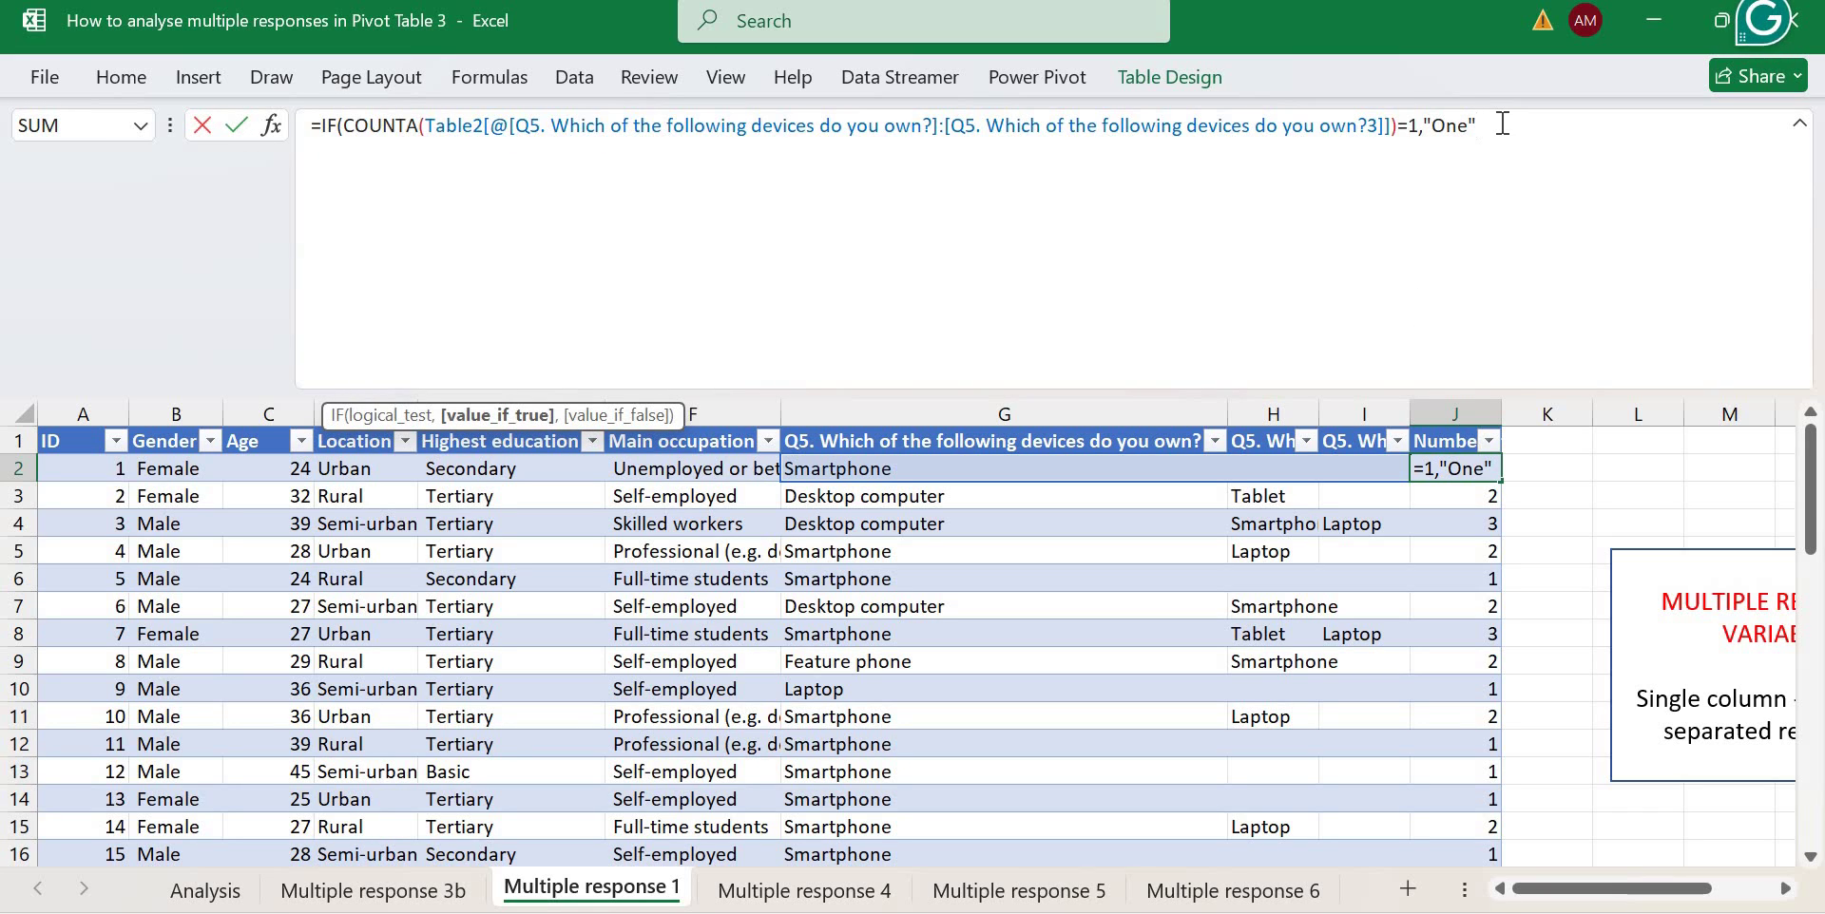
# Nest a second IF returning "Two" for 2, otherwise "Three or more", and commit.
pyautogui.write(',')
pyautogui.hotkey('ctrl', 'v')
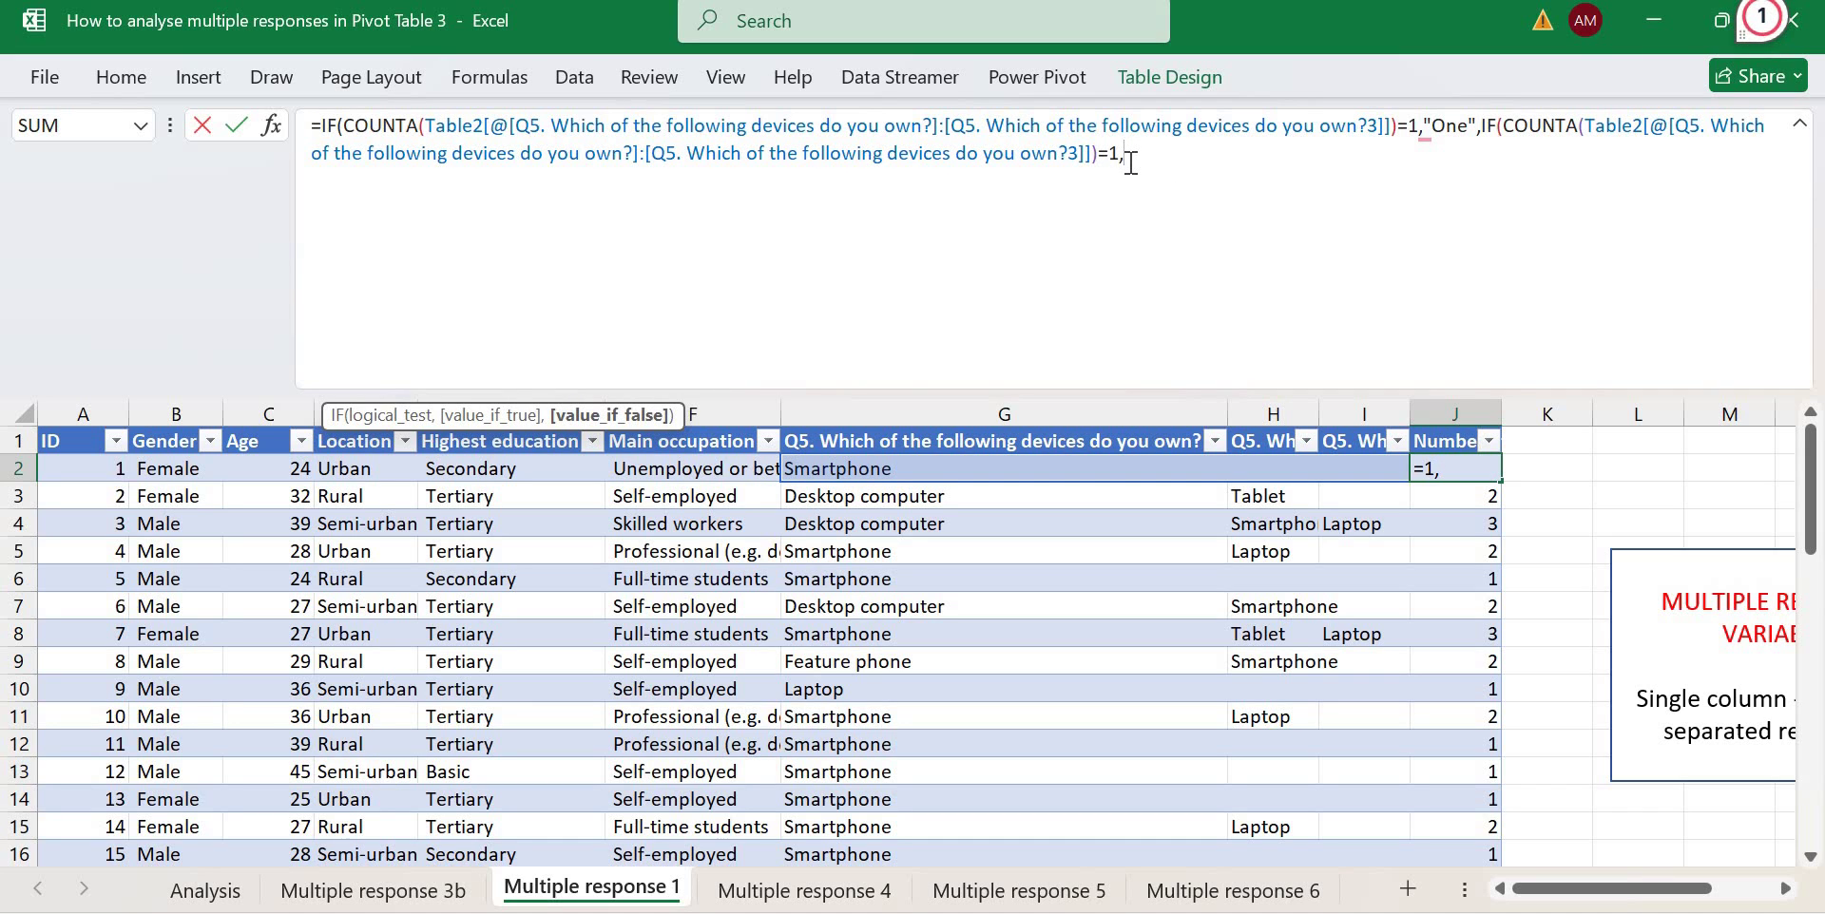
pyautogui.press('BackSpace')
pyautogui.write('2,')
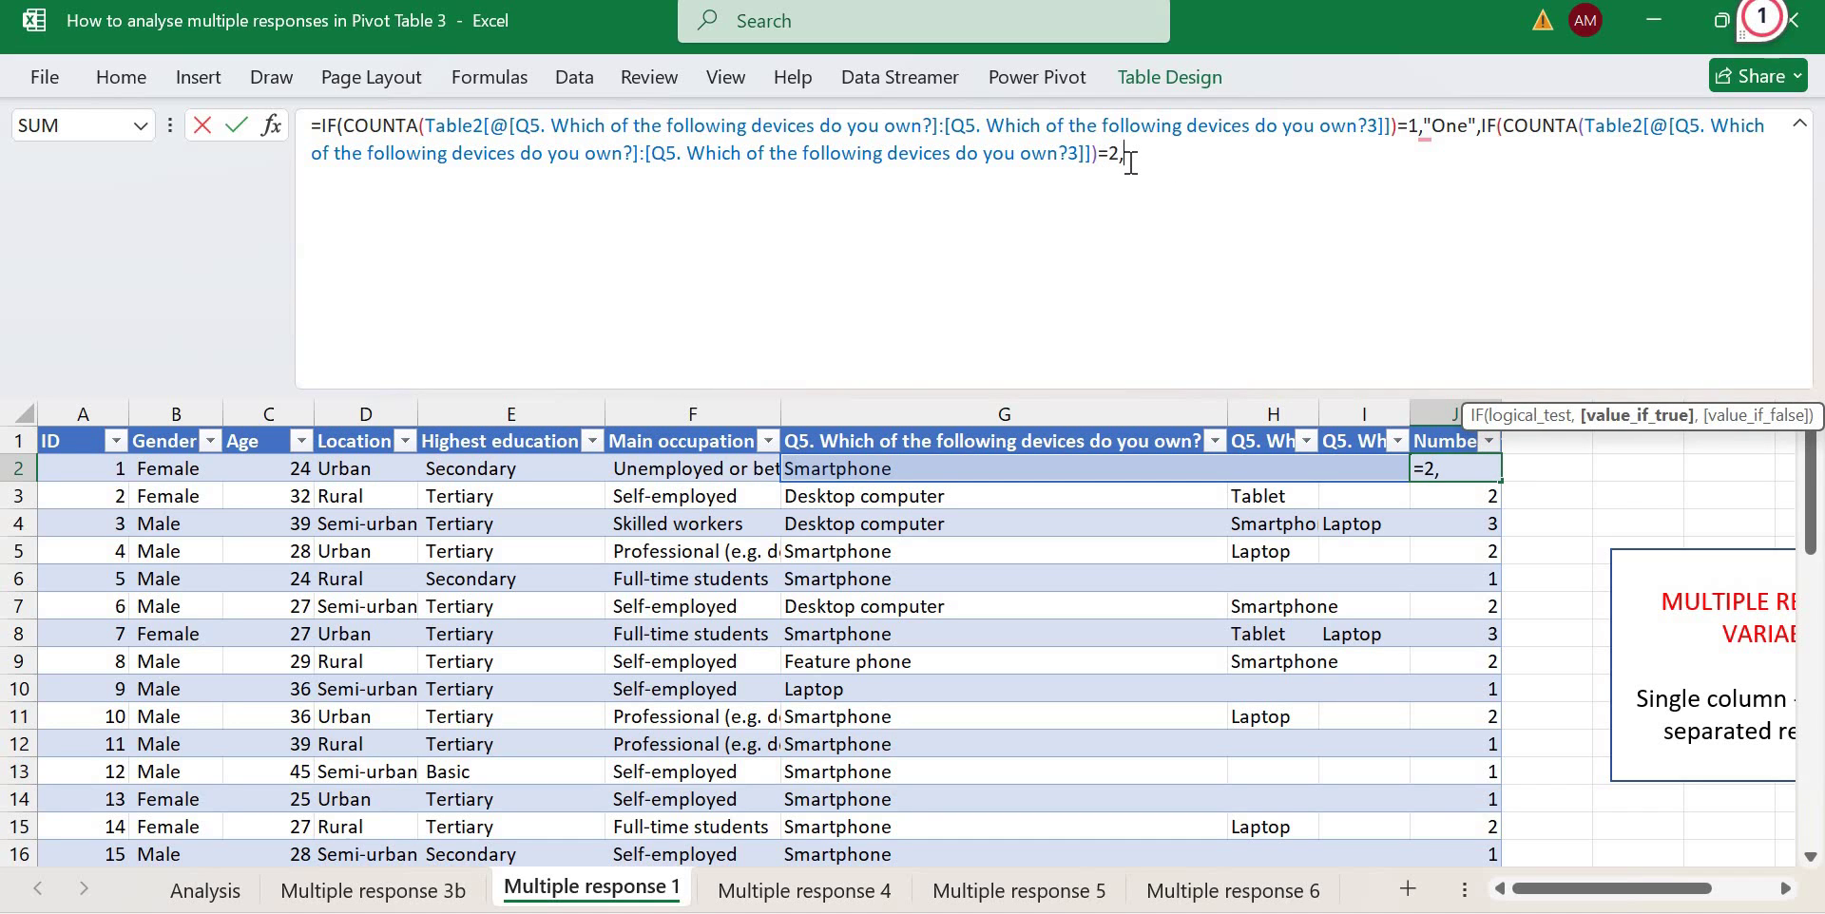
pyautogui.write('"Two",')
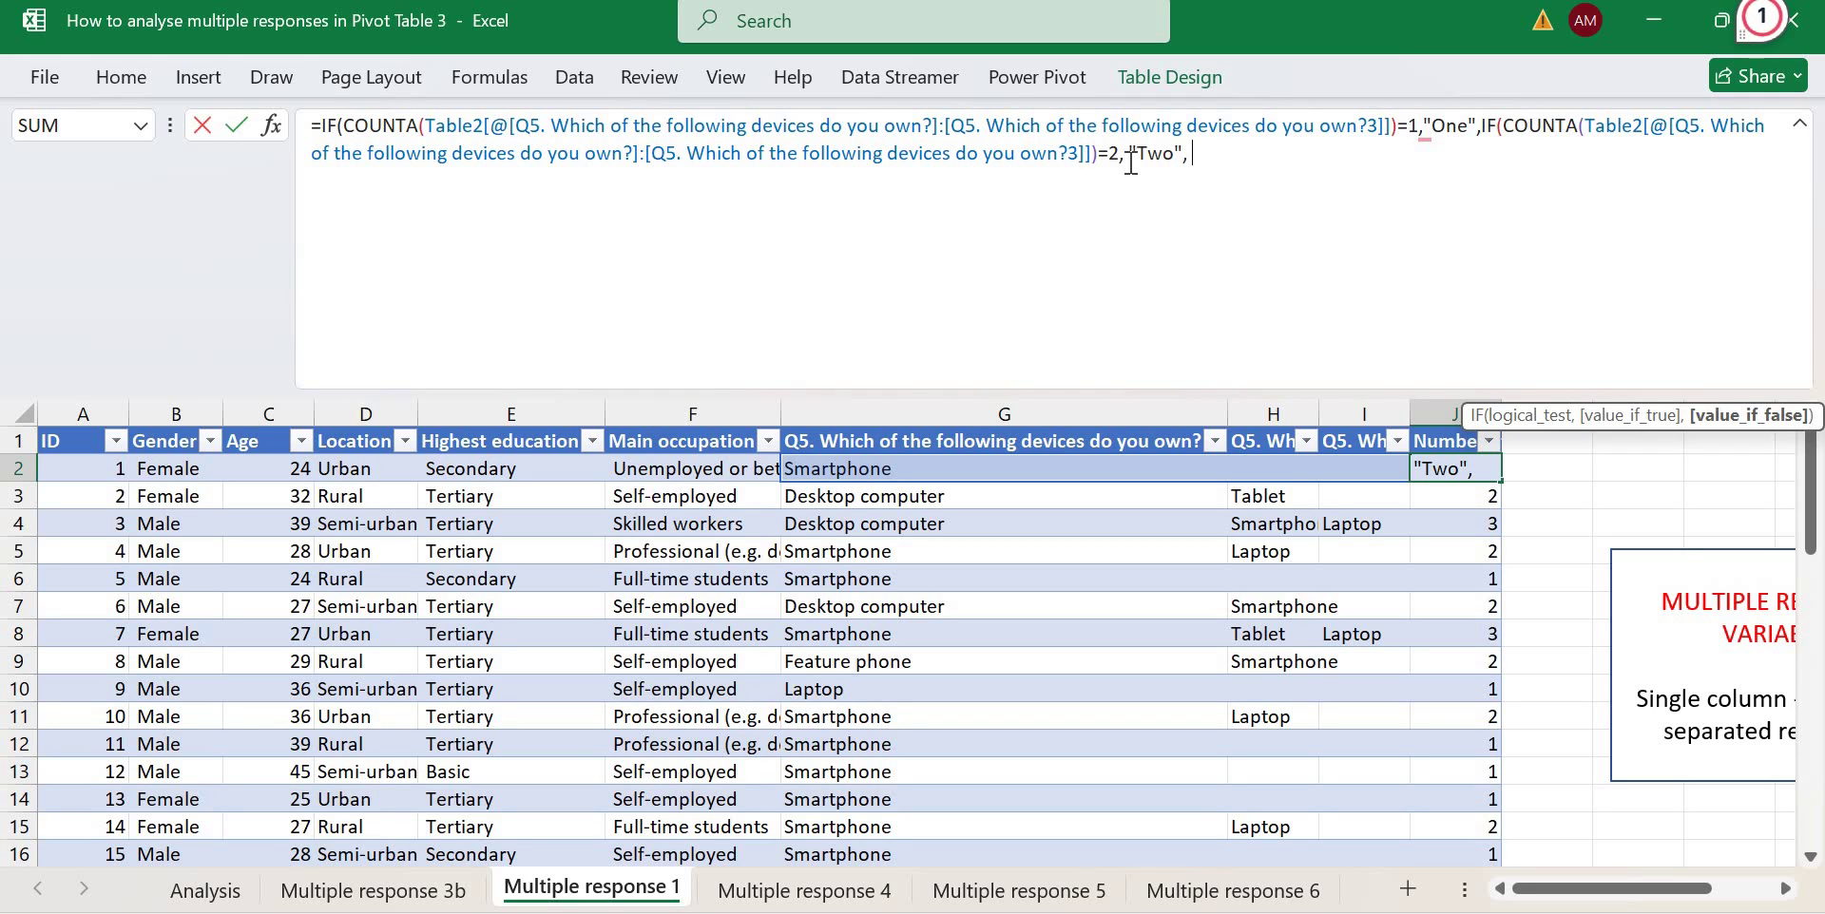
pyautogui.write('"Three')
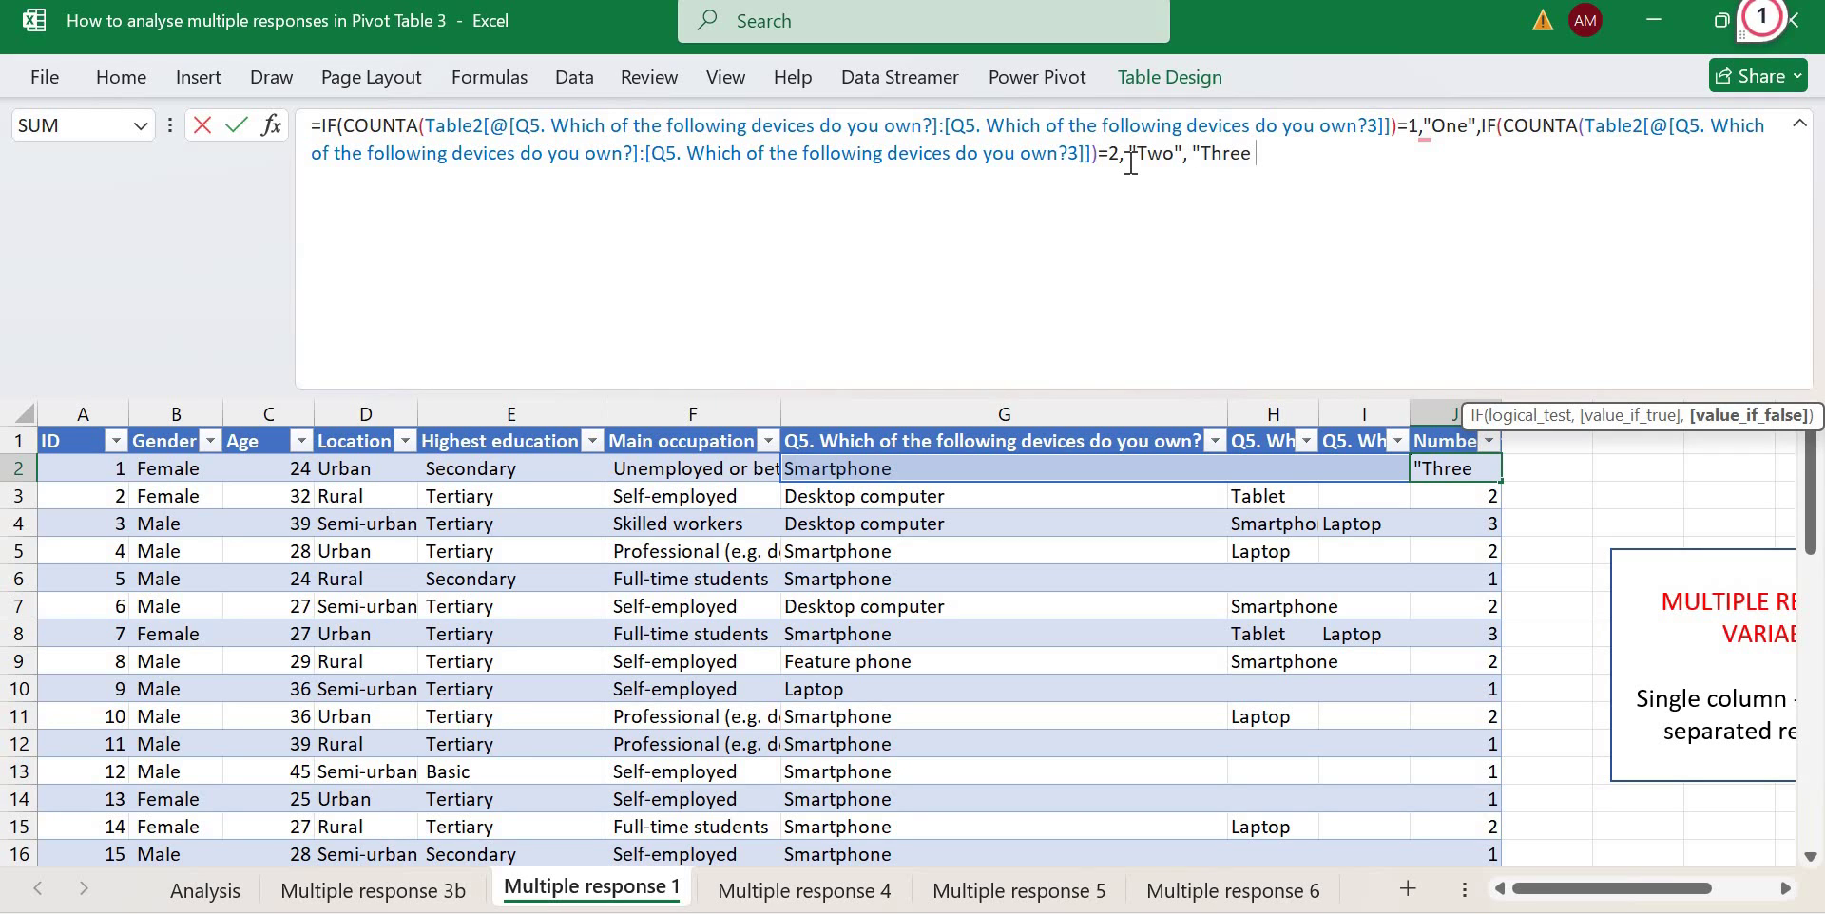
pyautogui.write(' or more"))')
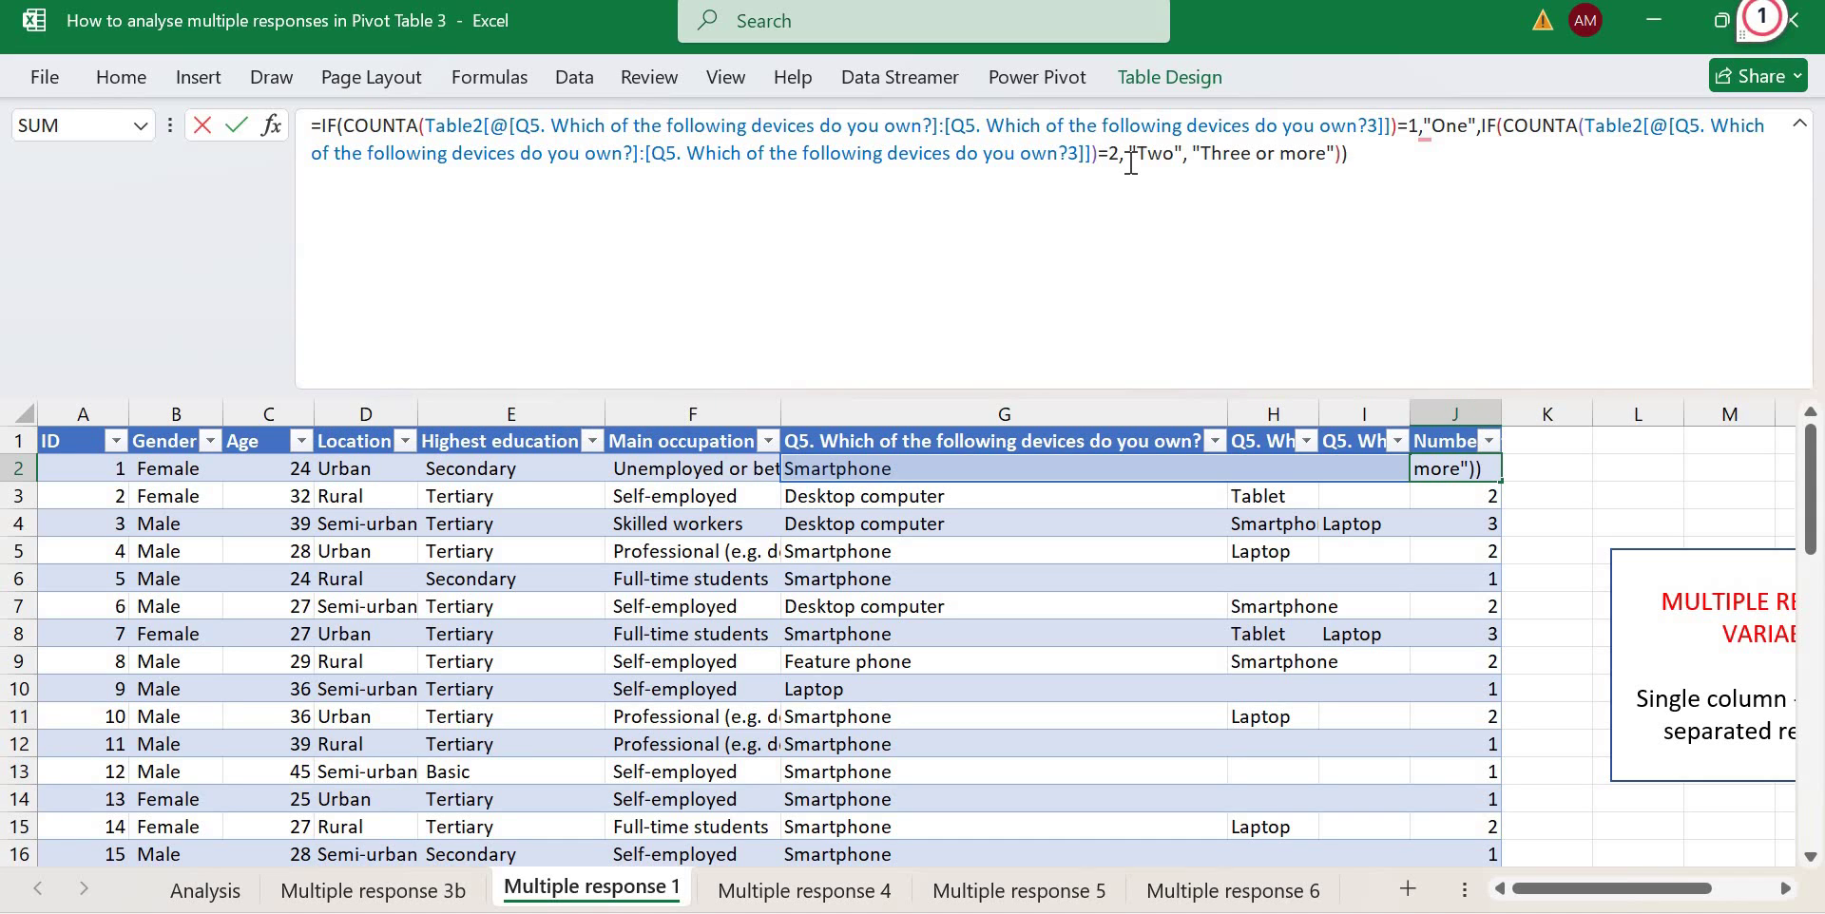
pyautogui.press('Return')
pyautogui.press('Up')
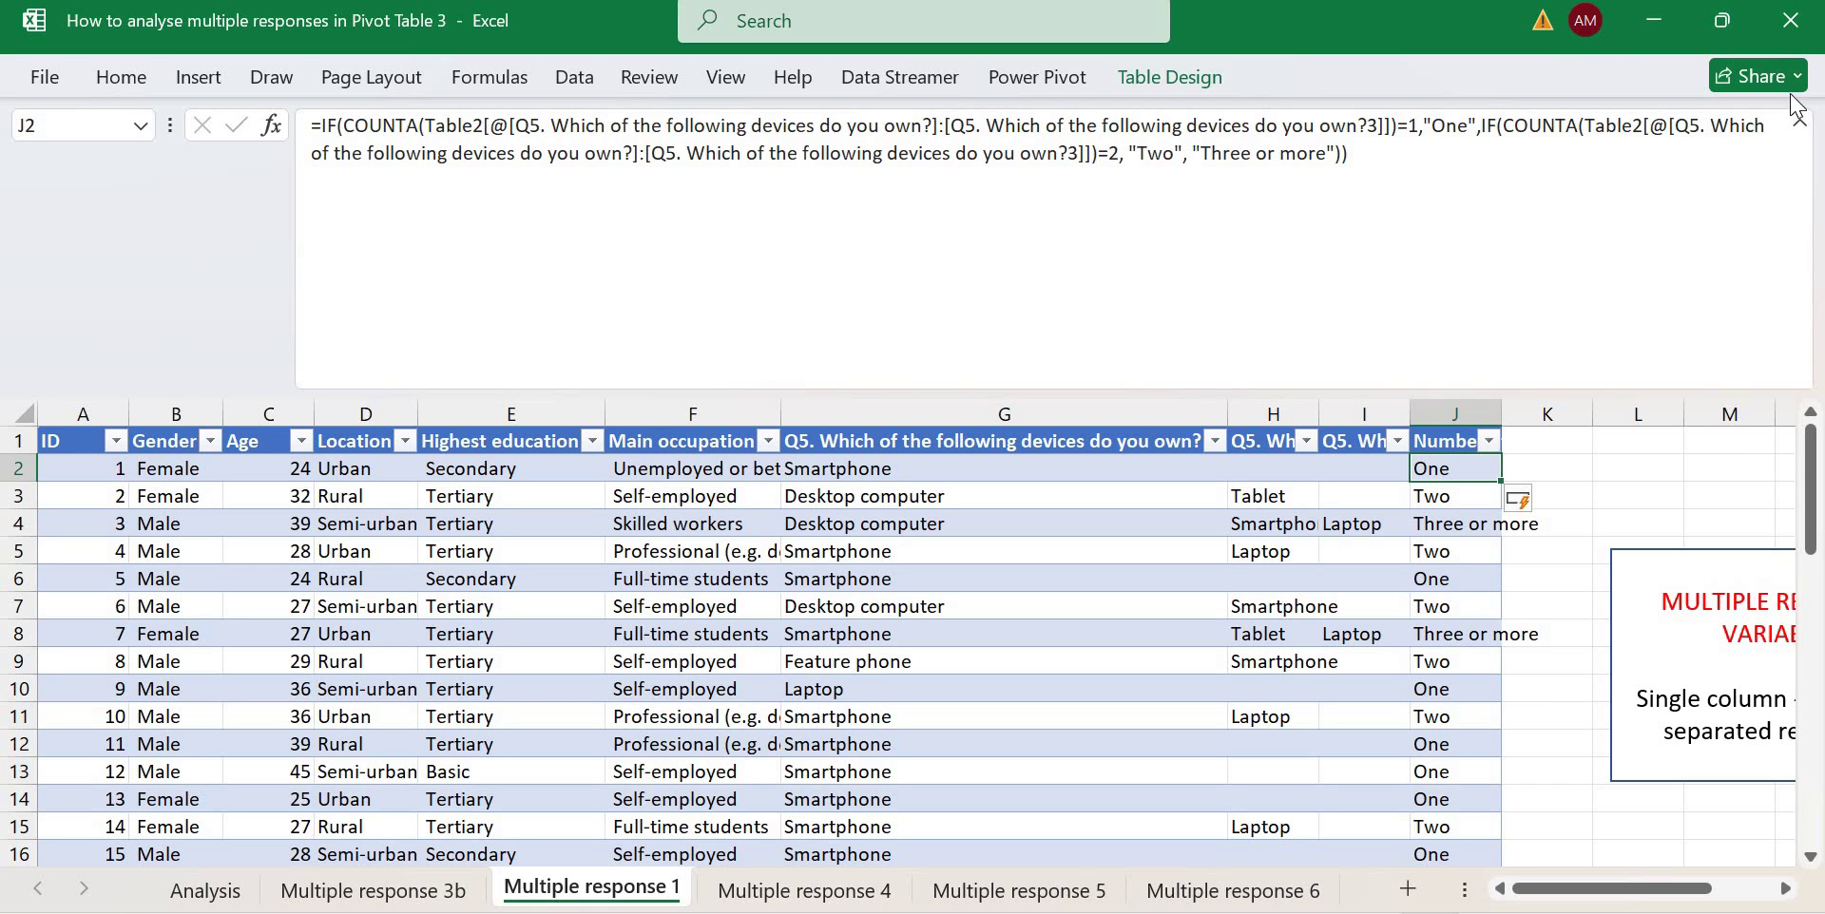
pyautogui.hotkey('ctrl', 'shift', 'u')
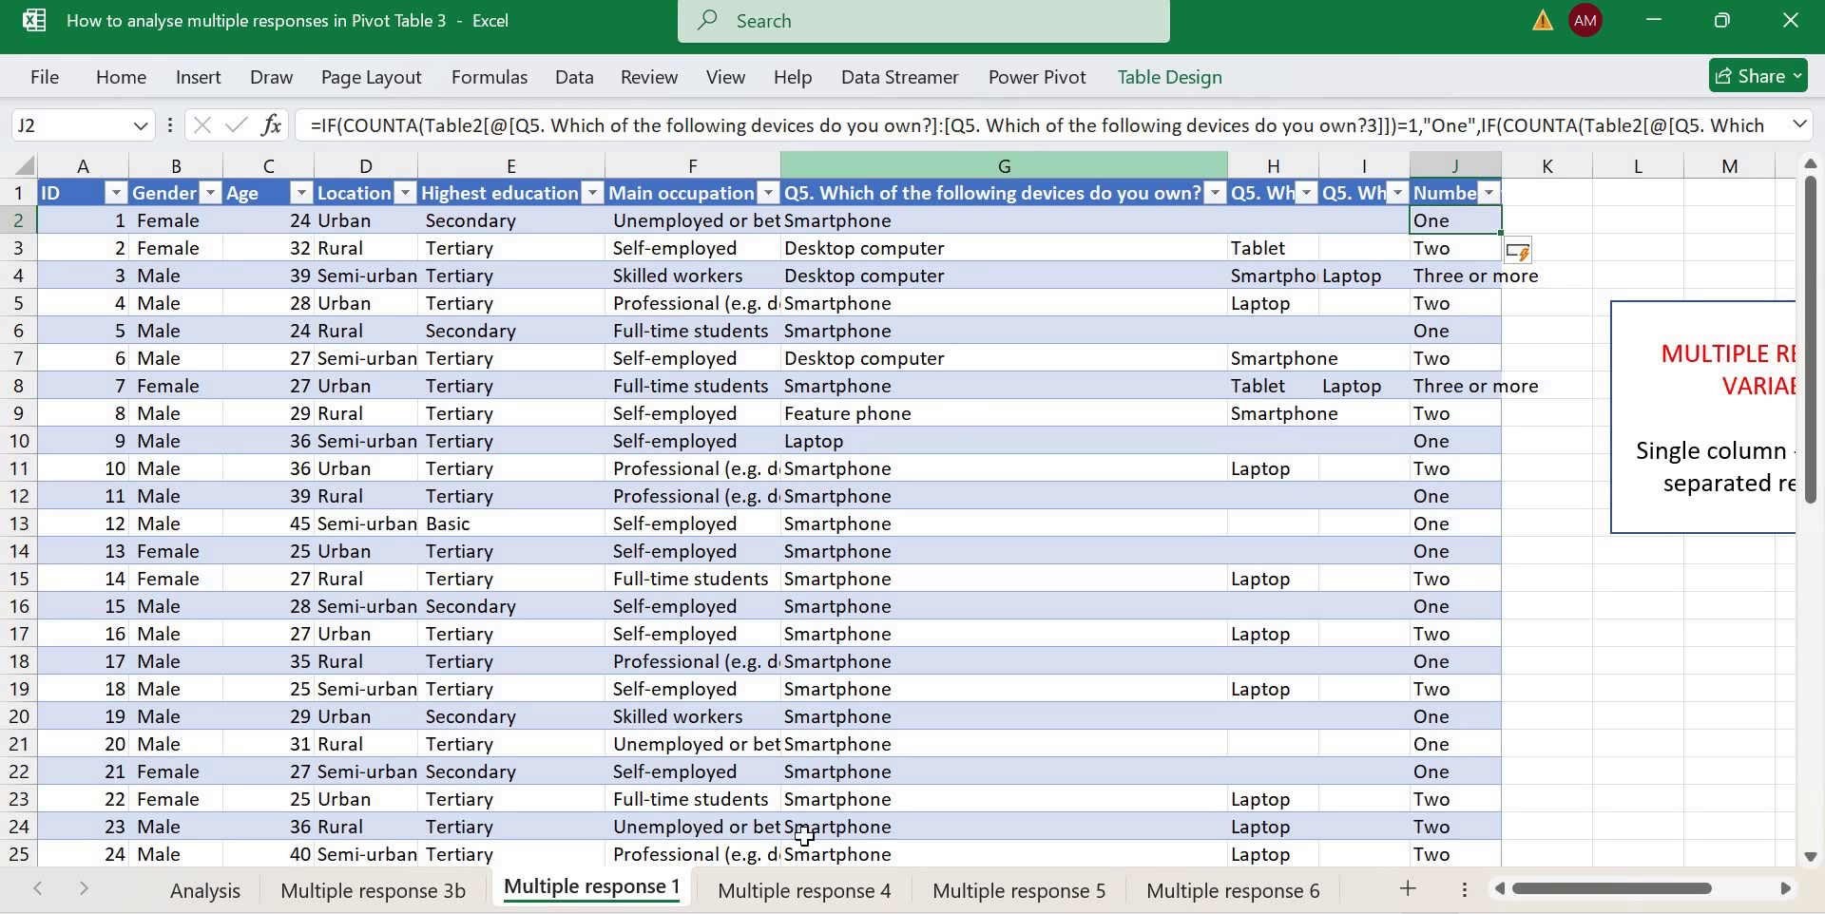
pyautogui.click(804, 891)
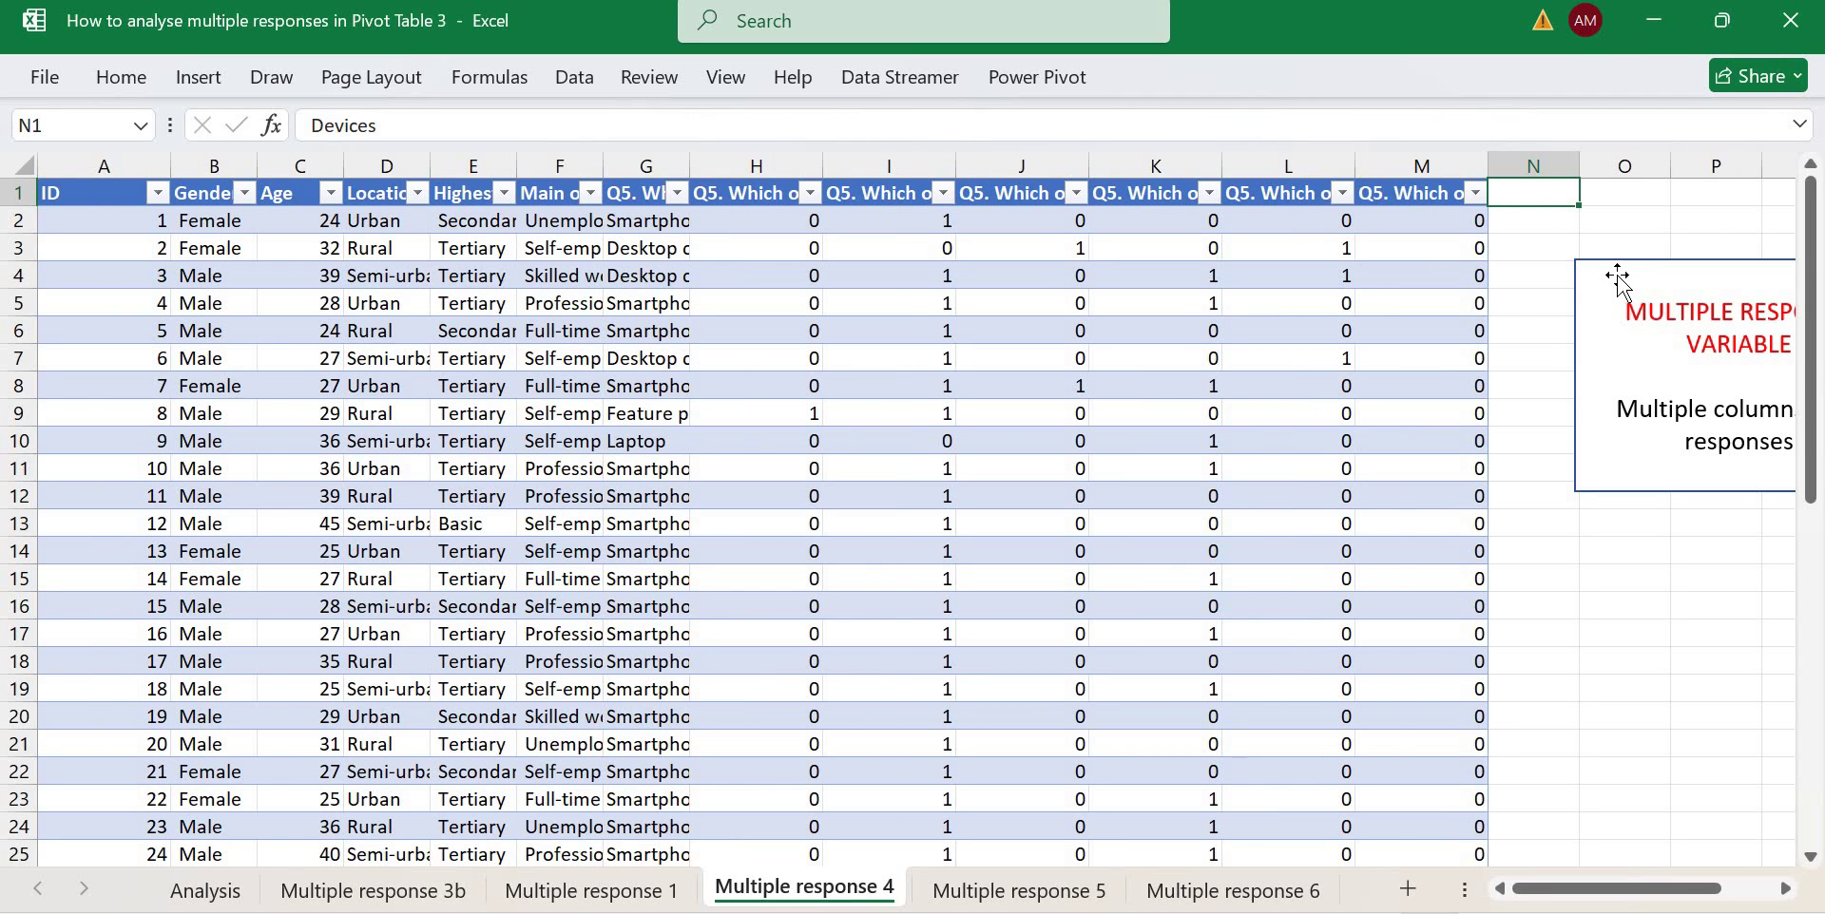
pyautogui.moveTo(1618, 276); pyautogui.dragTo(1696, 318)
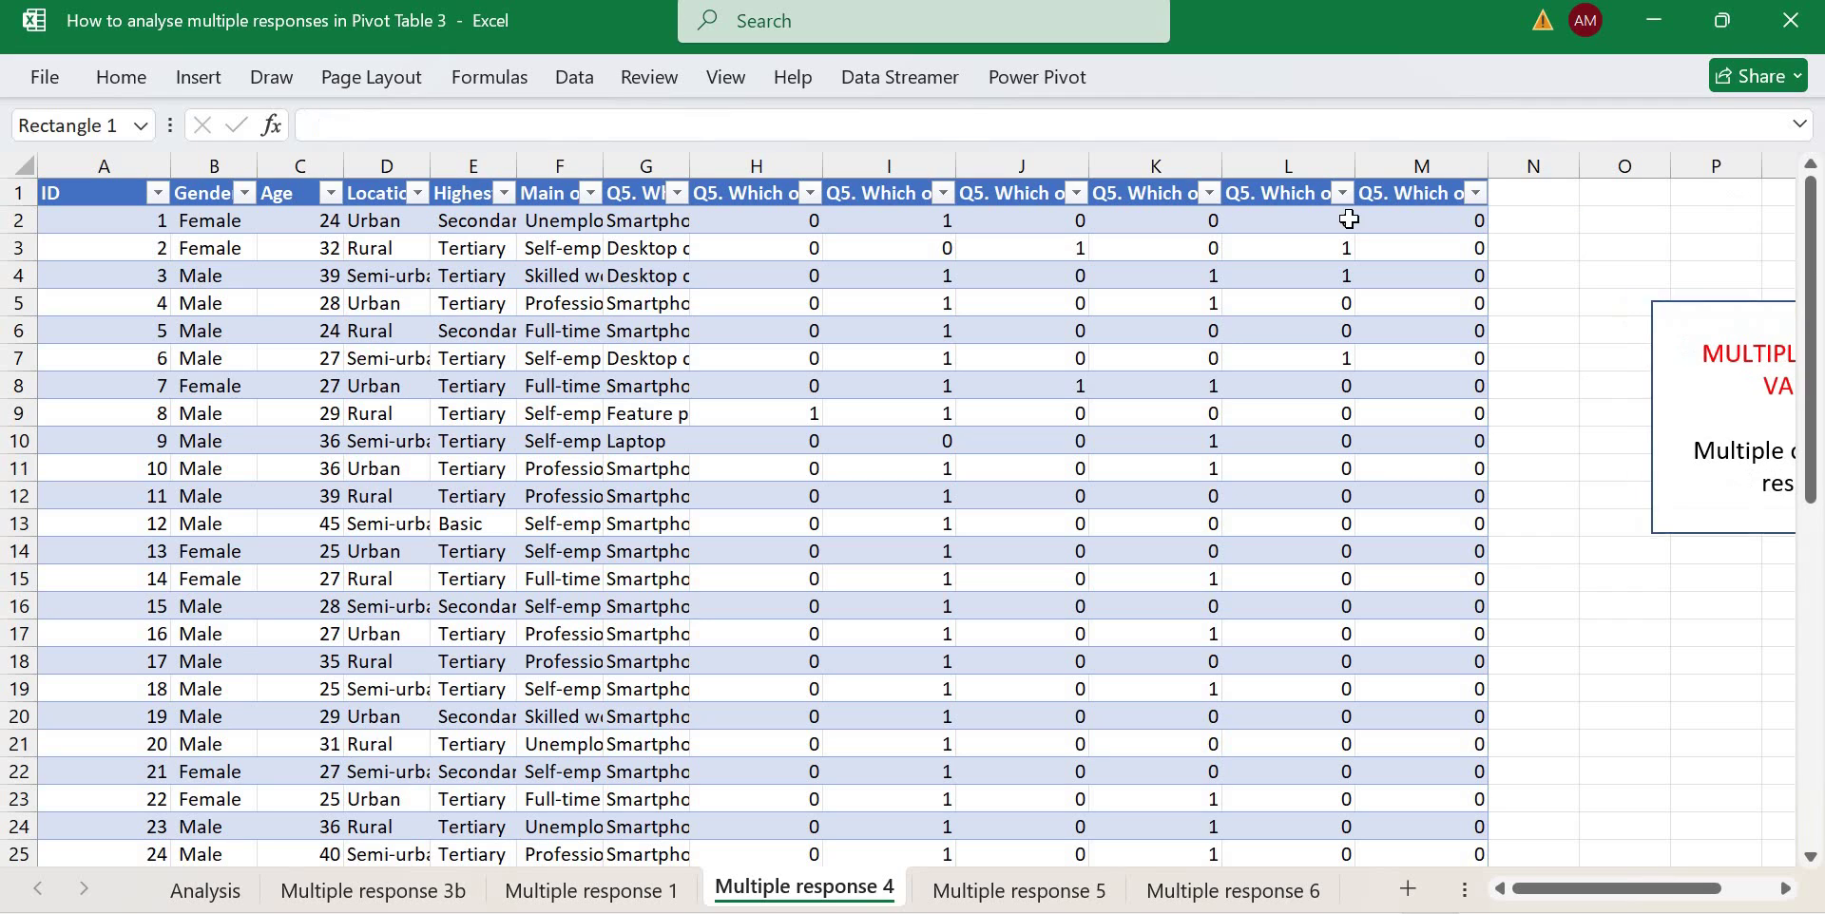
pyautogui.click(1349, 220)
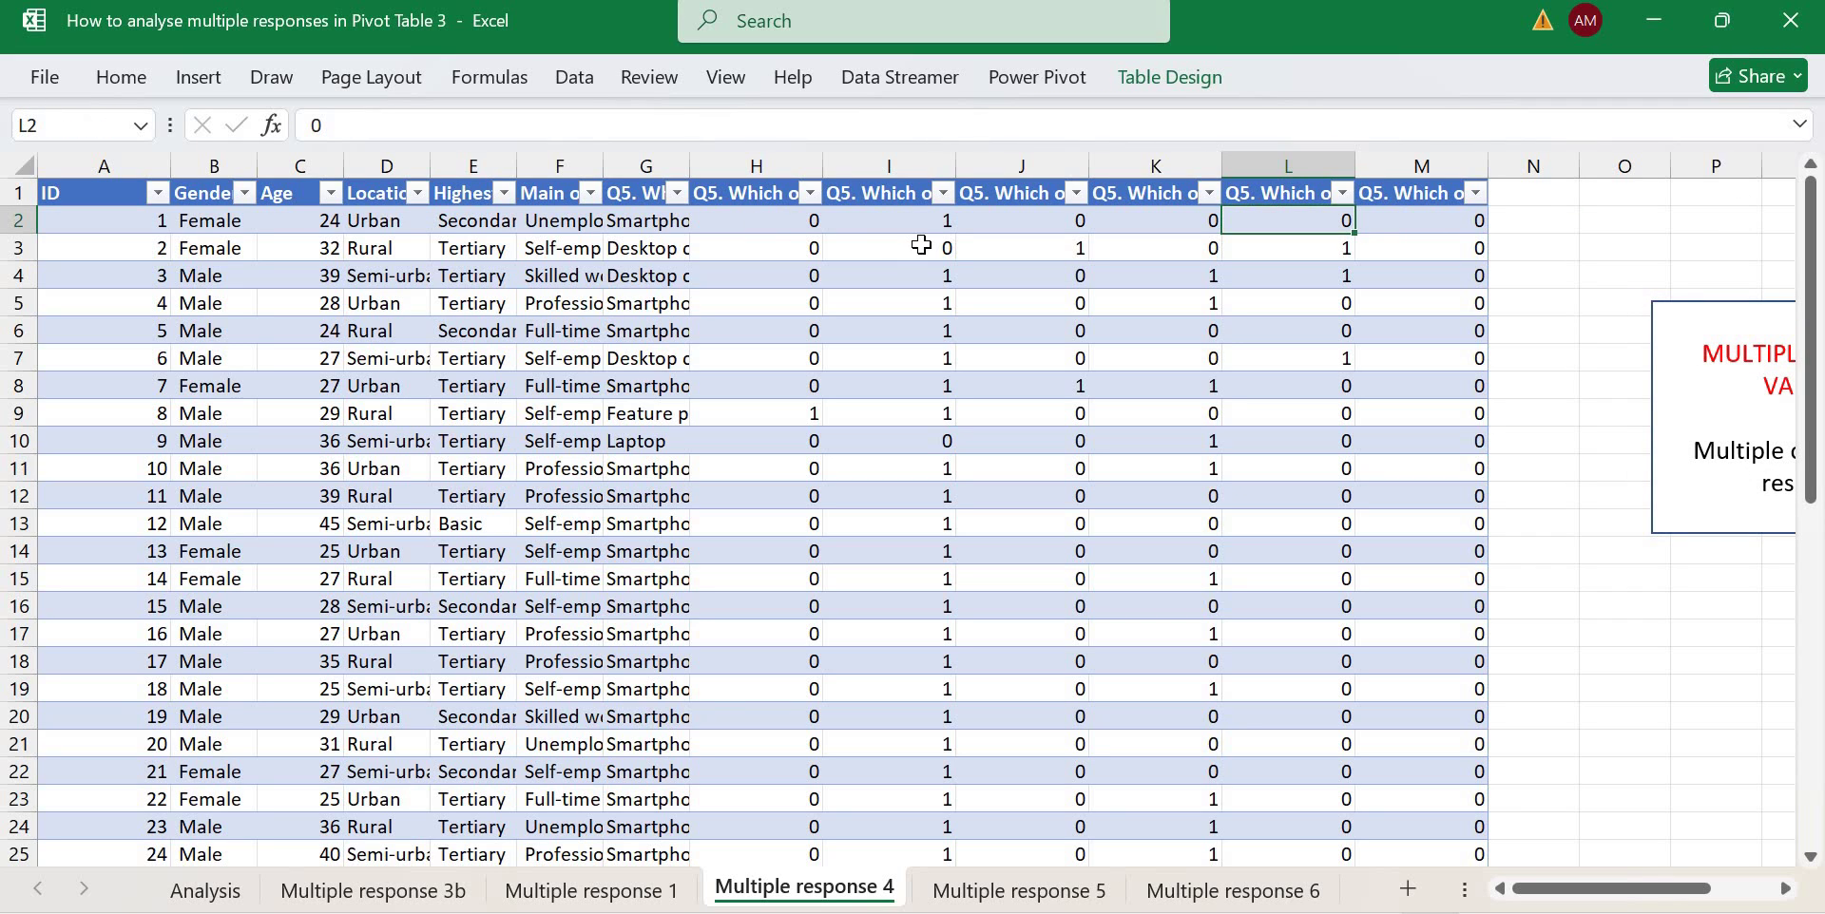
pyautogui.click(942, 225)
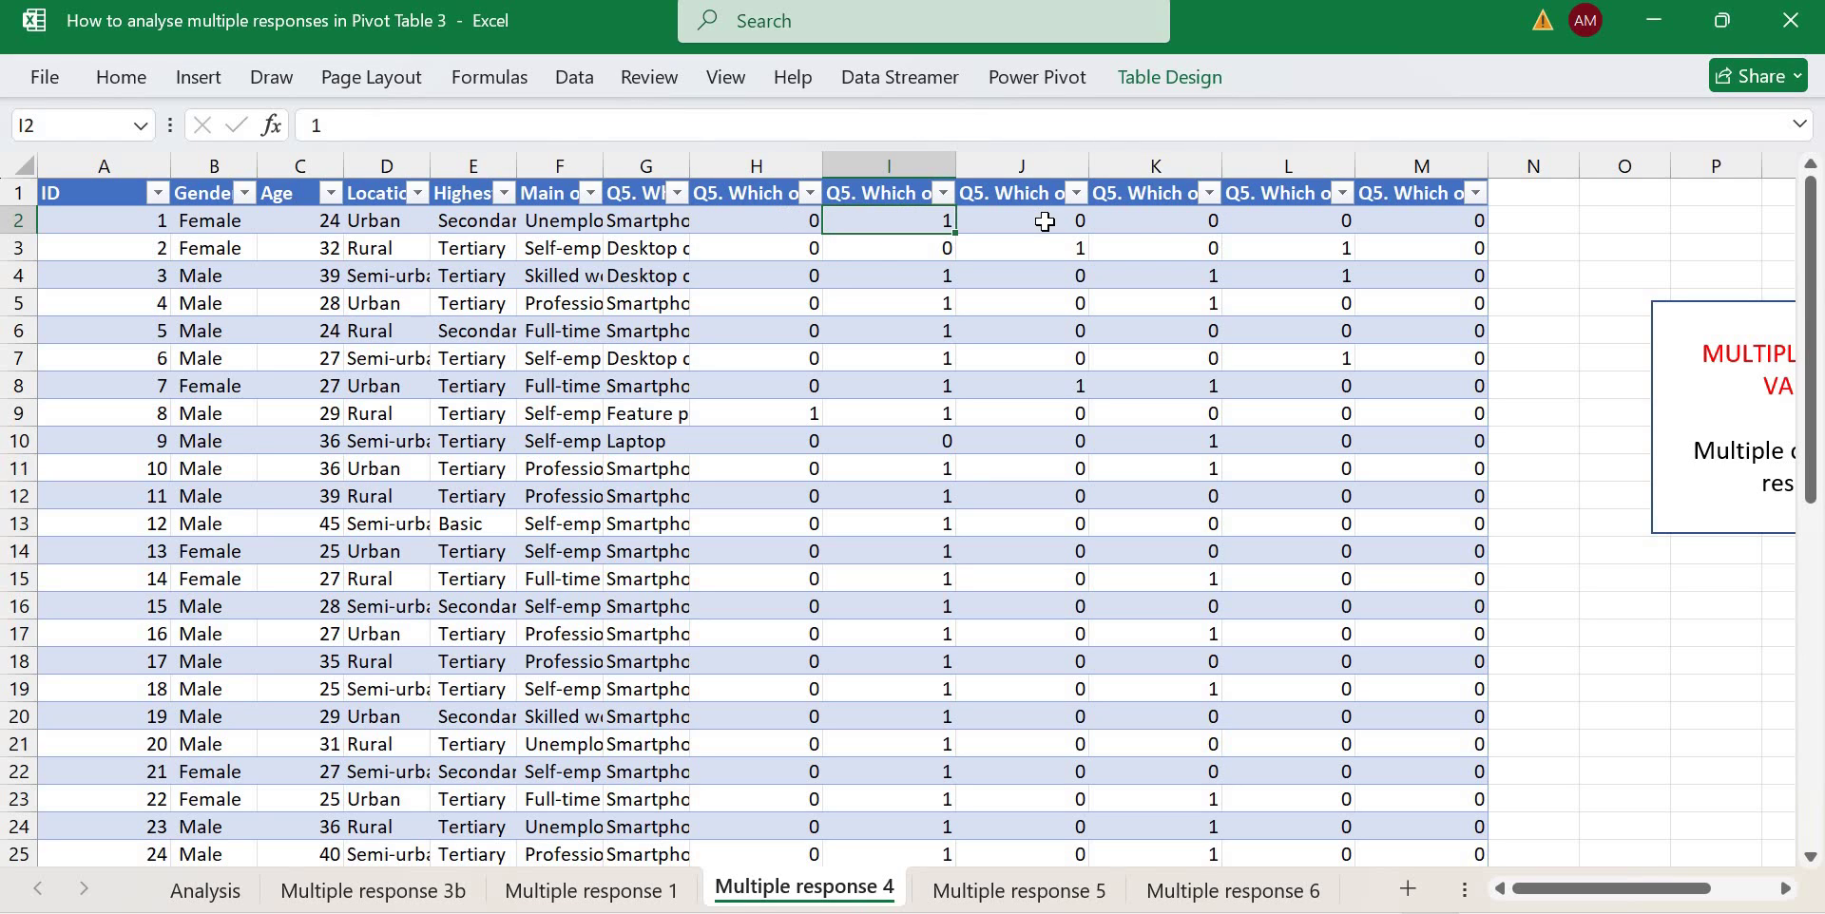
pyautogui.press('Right')
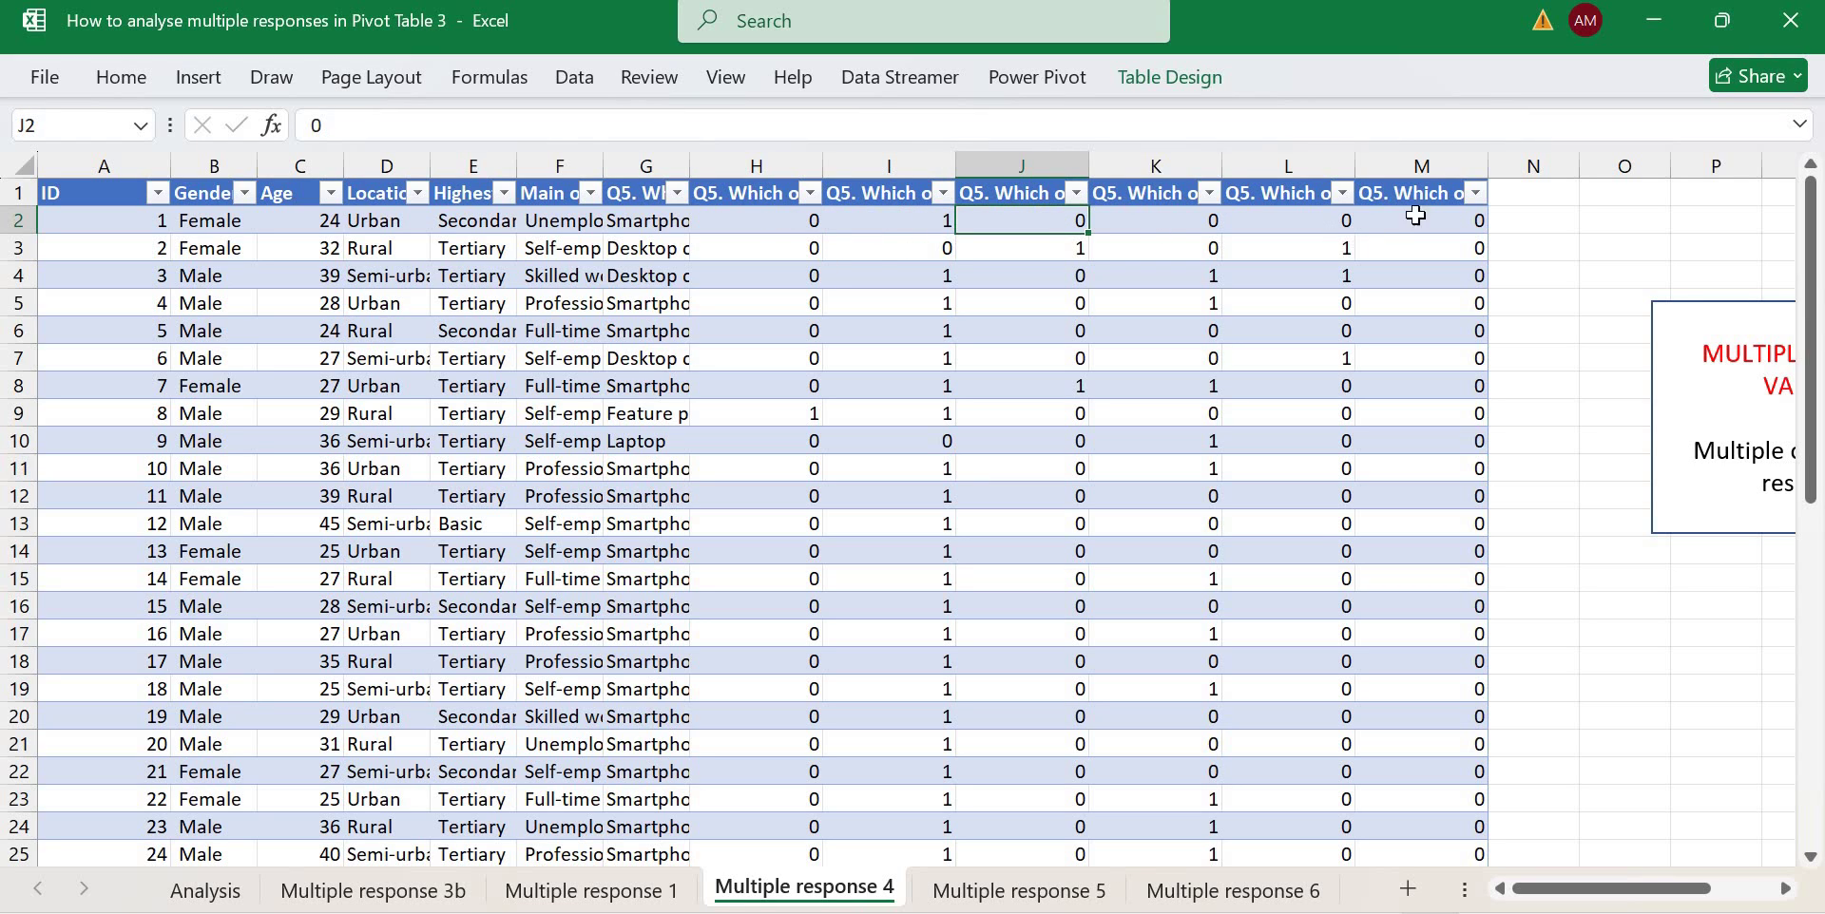
pyautogui.moveTo(761, 220); pyautogui.dragTo(1464, 219)
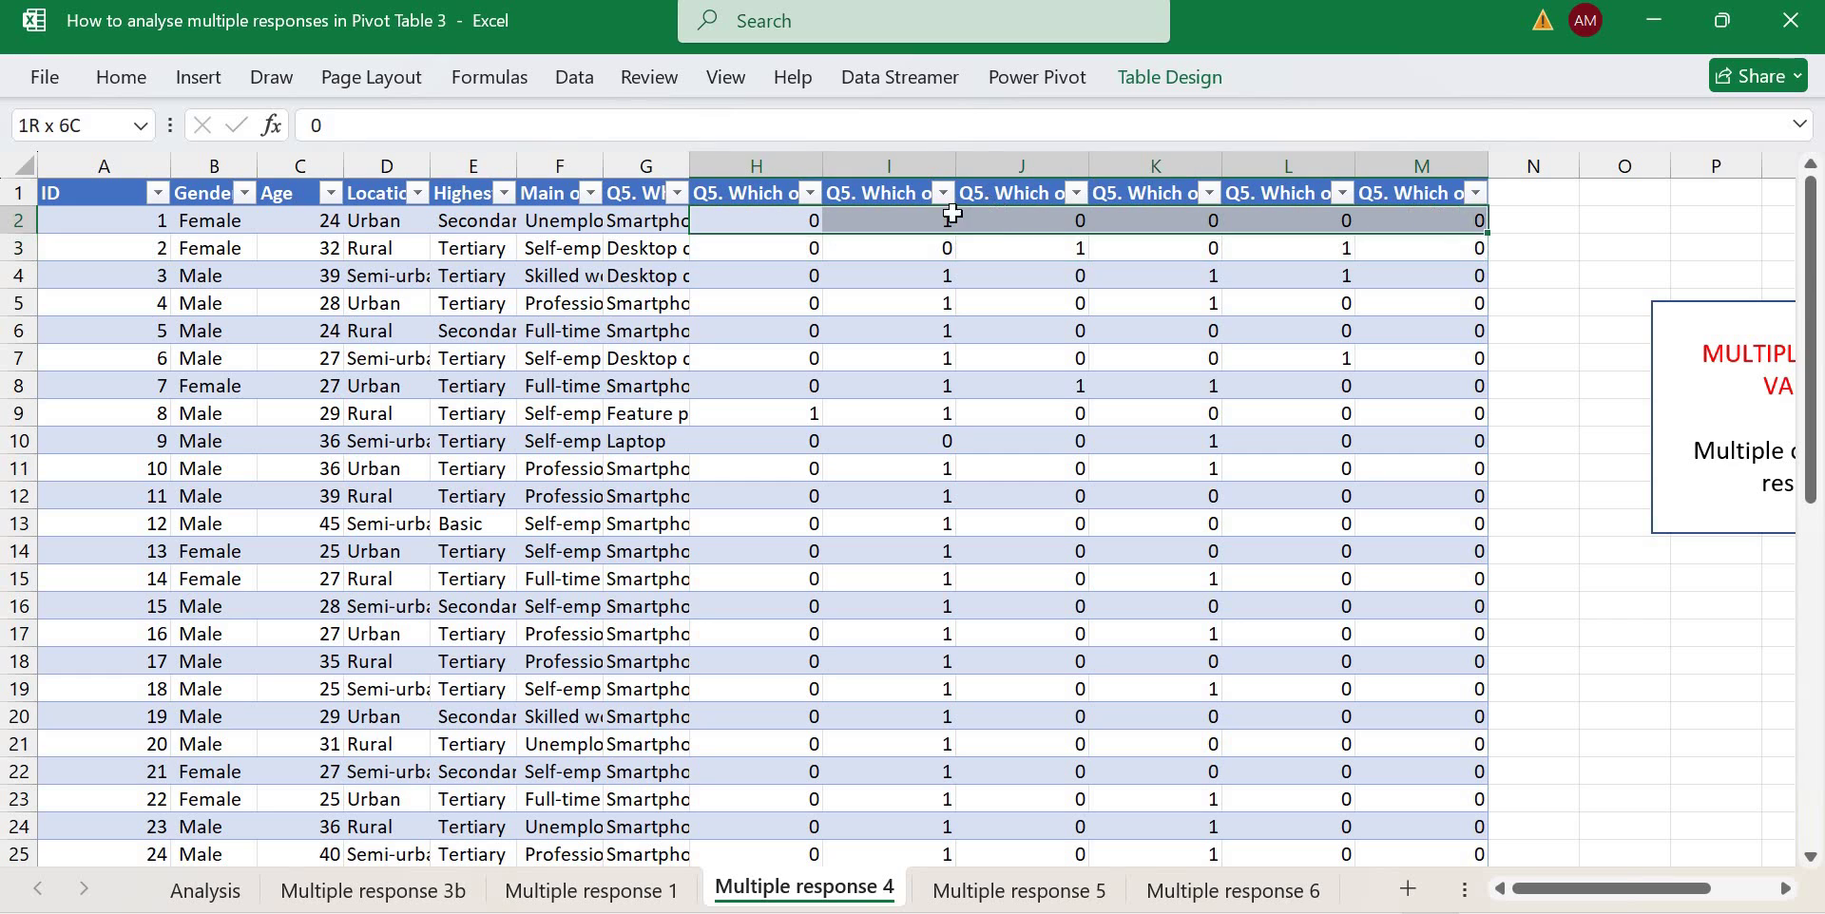
pyautogui.press('Right')
pyautogui.click(885, 187)
pyautogui.click(885, 187)
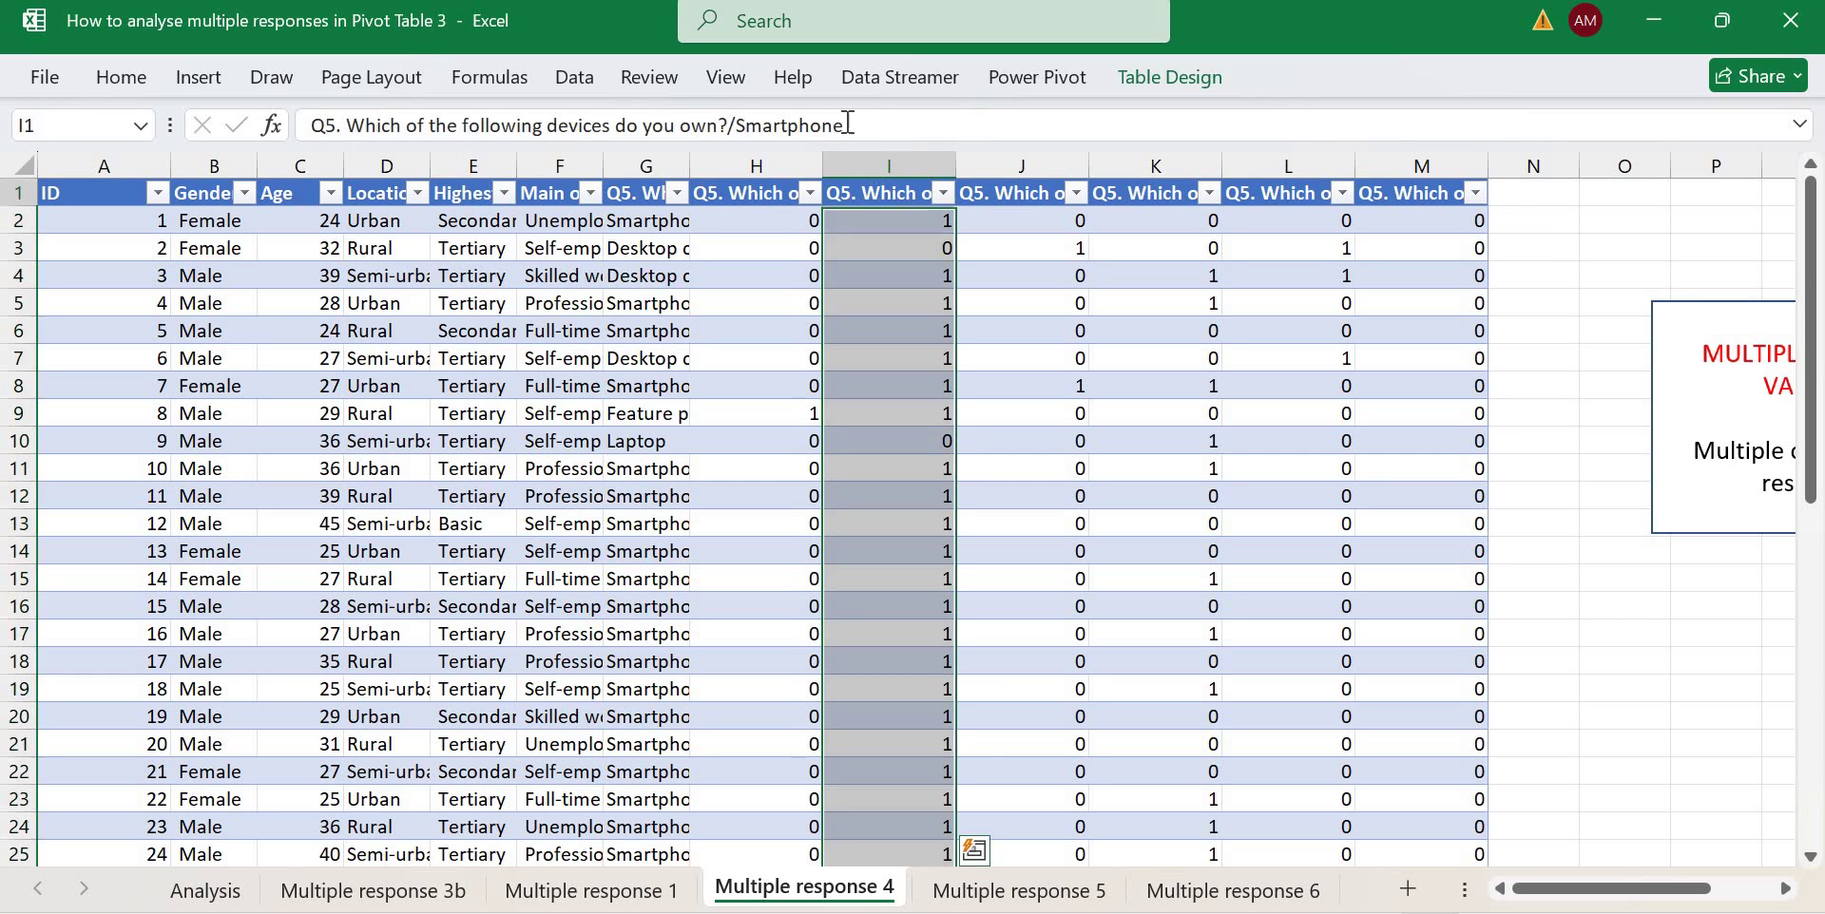
pyautogui.click(885, 193)
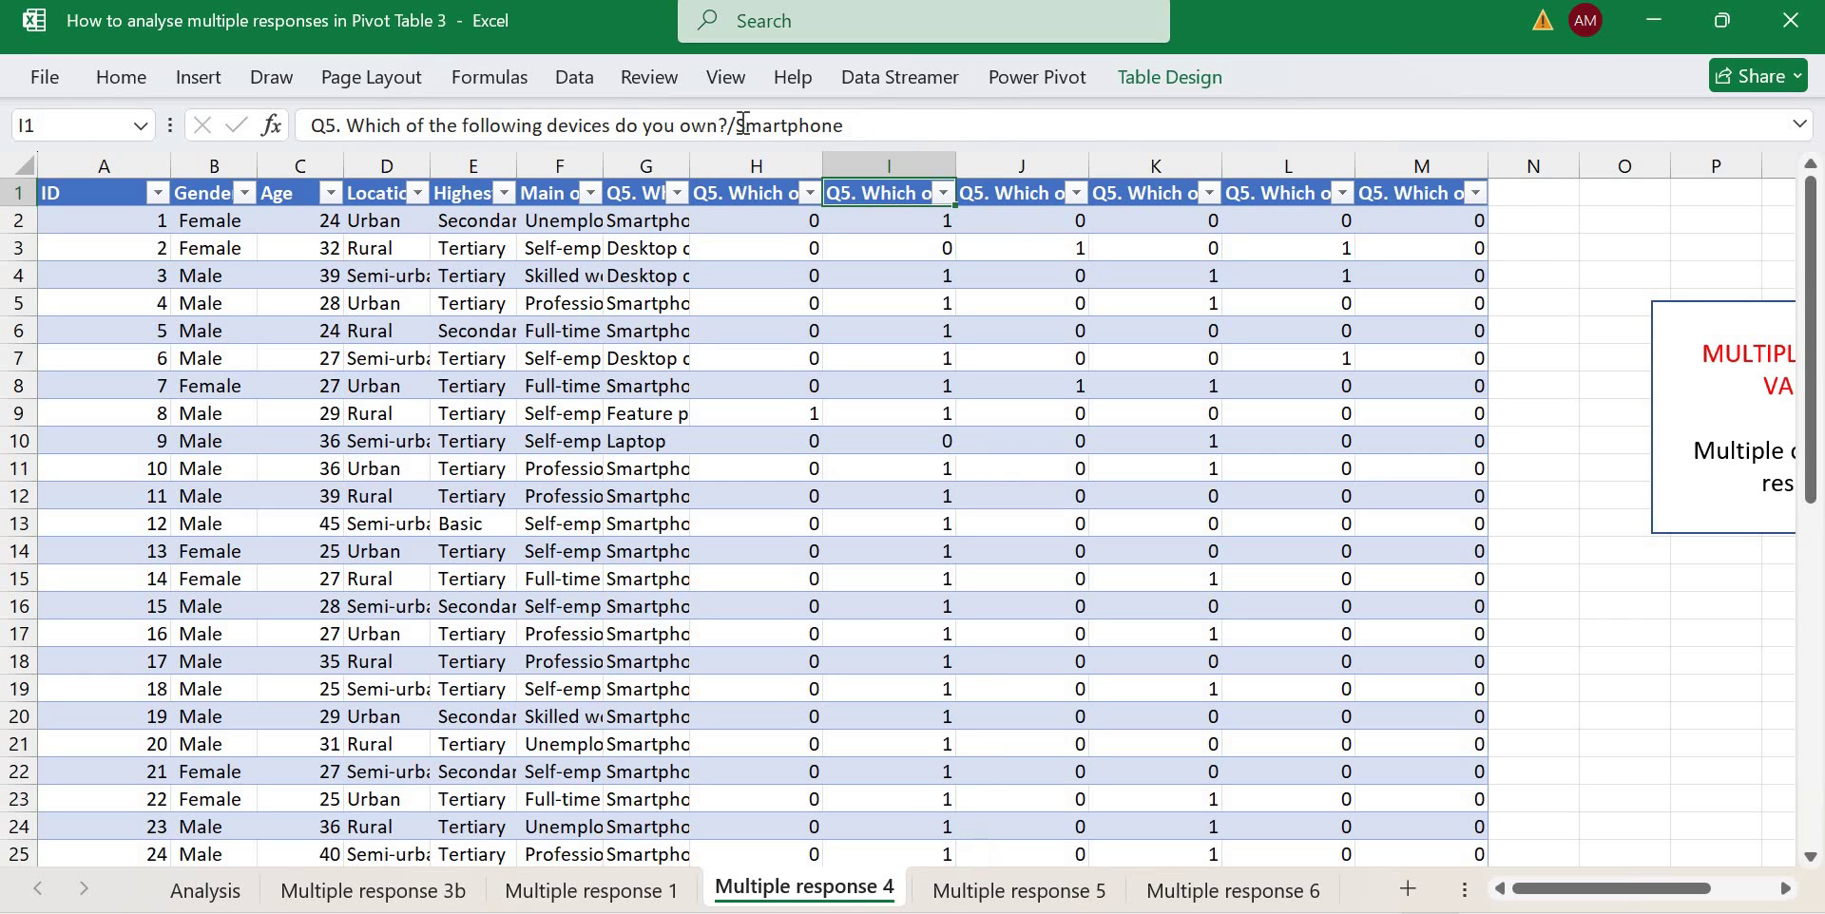
pyautogui.click(920, 226)
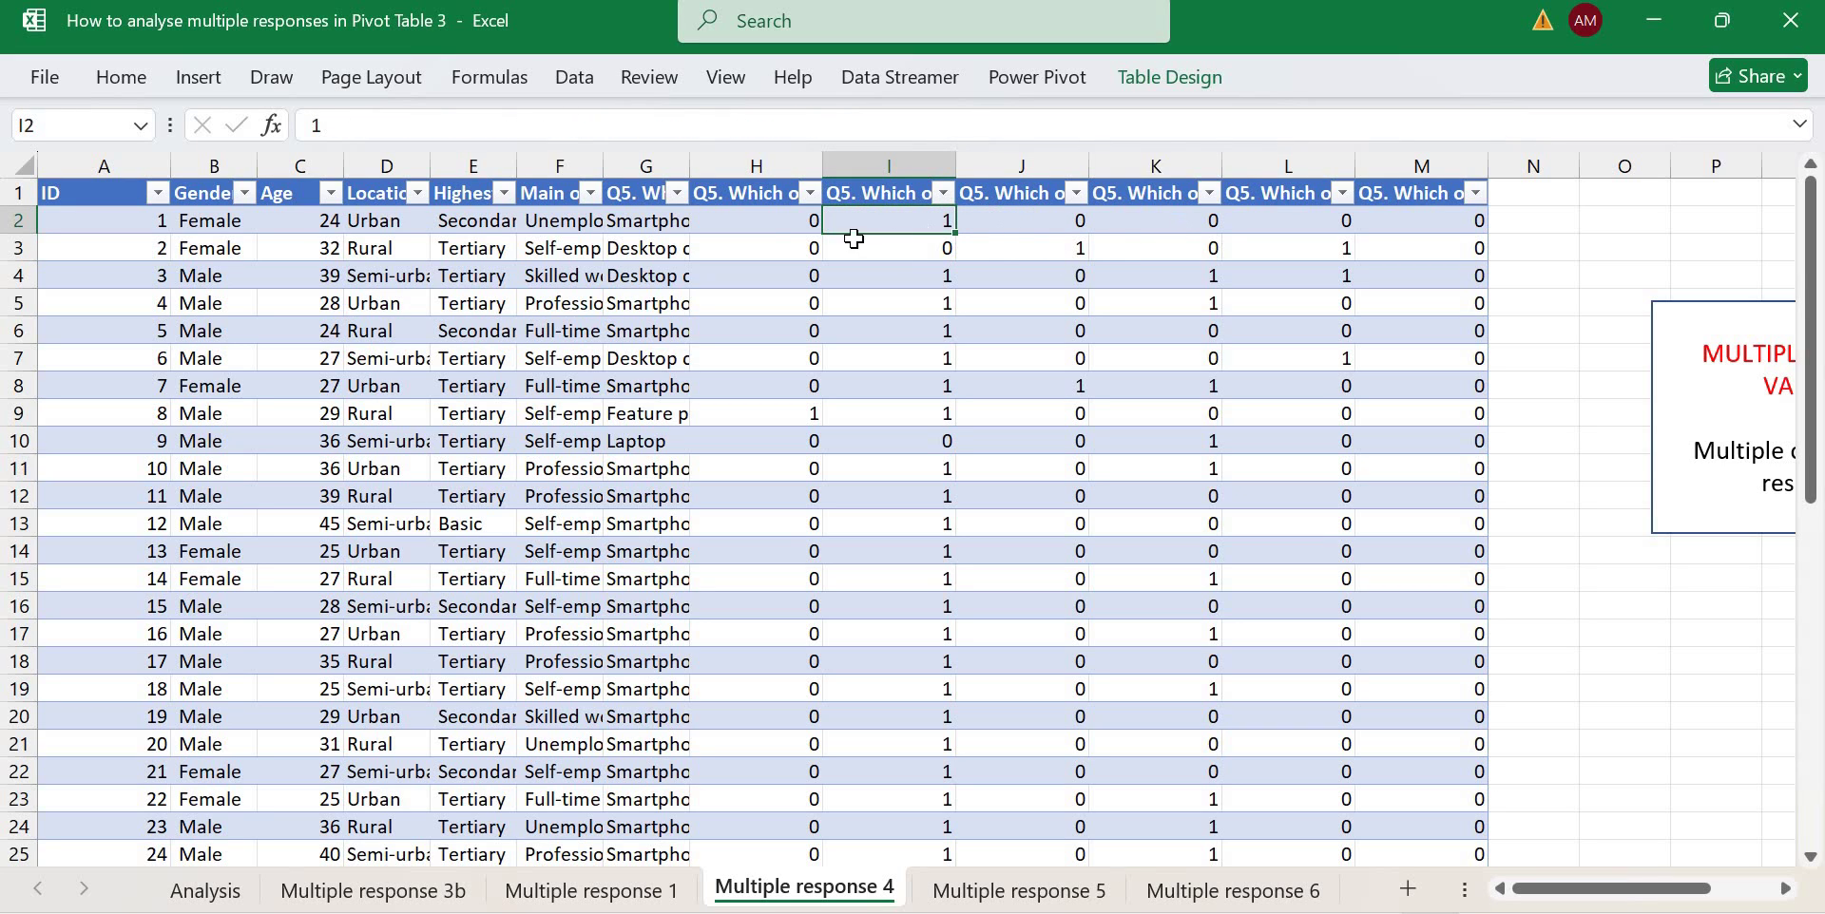
pyautogui.press('Left')
pyautogui.keyDown('shift'); pyautogui.click(1450, 221); pyautogui.keyUp('shift')
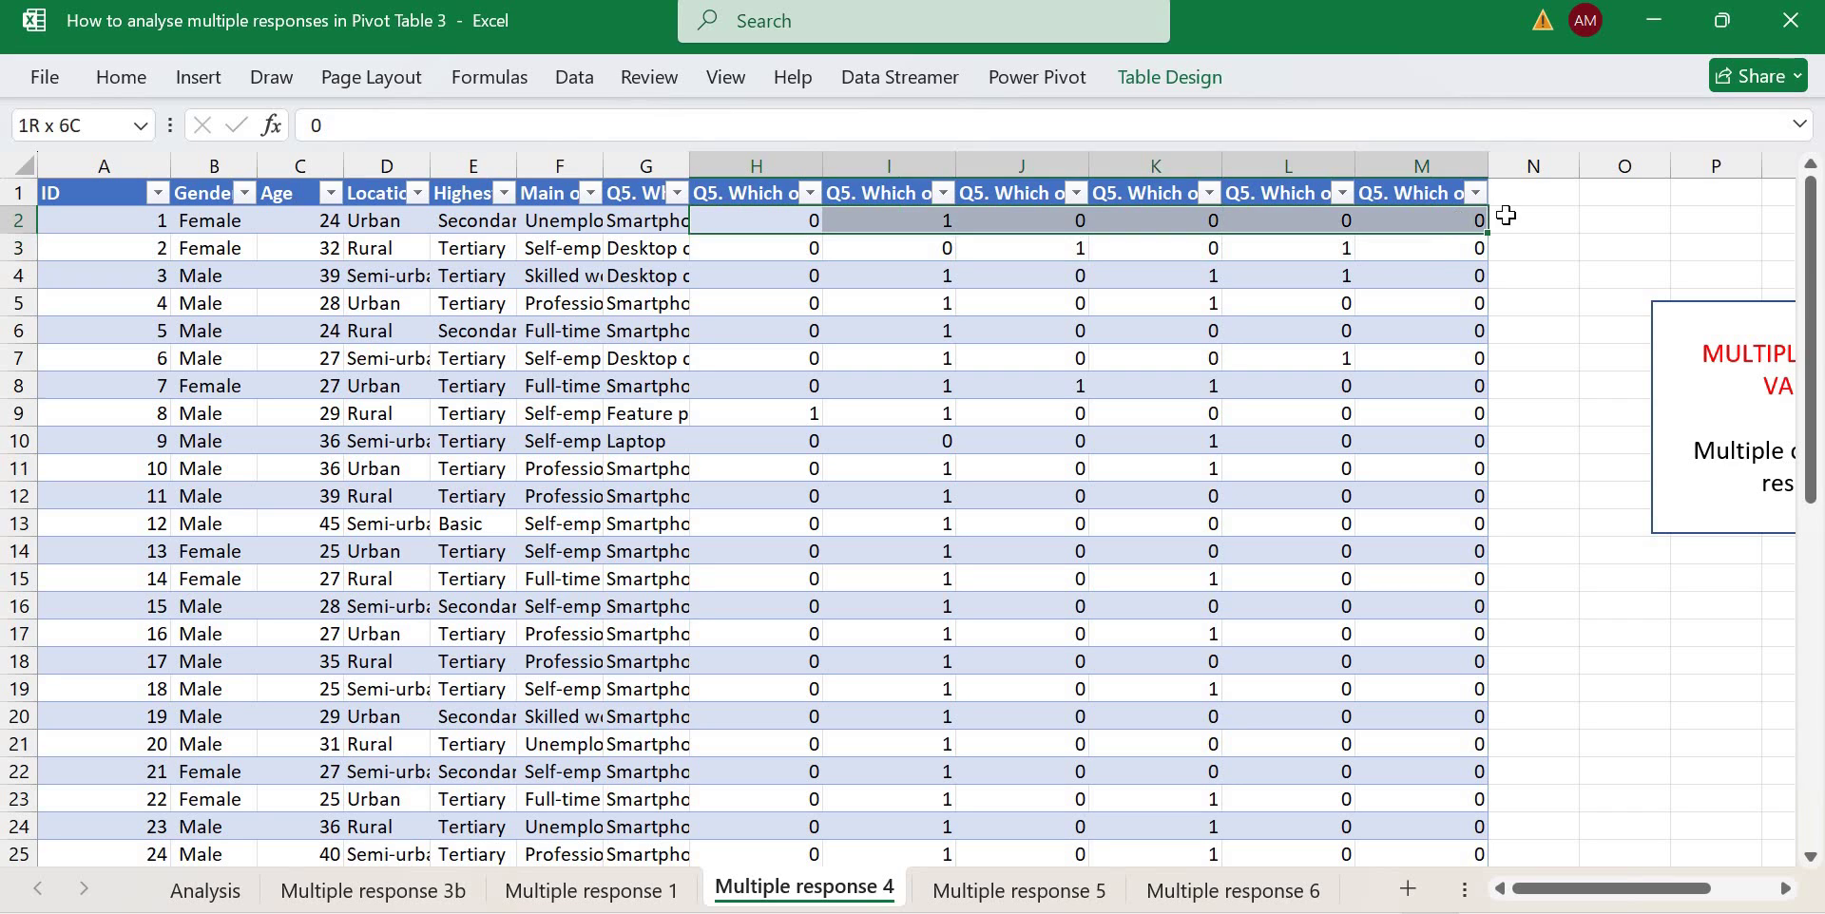
pyautogui.click(1517, 219)
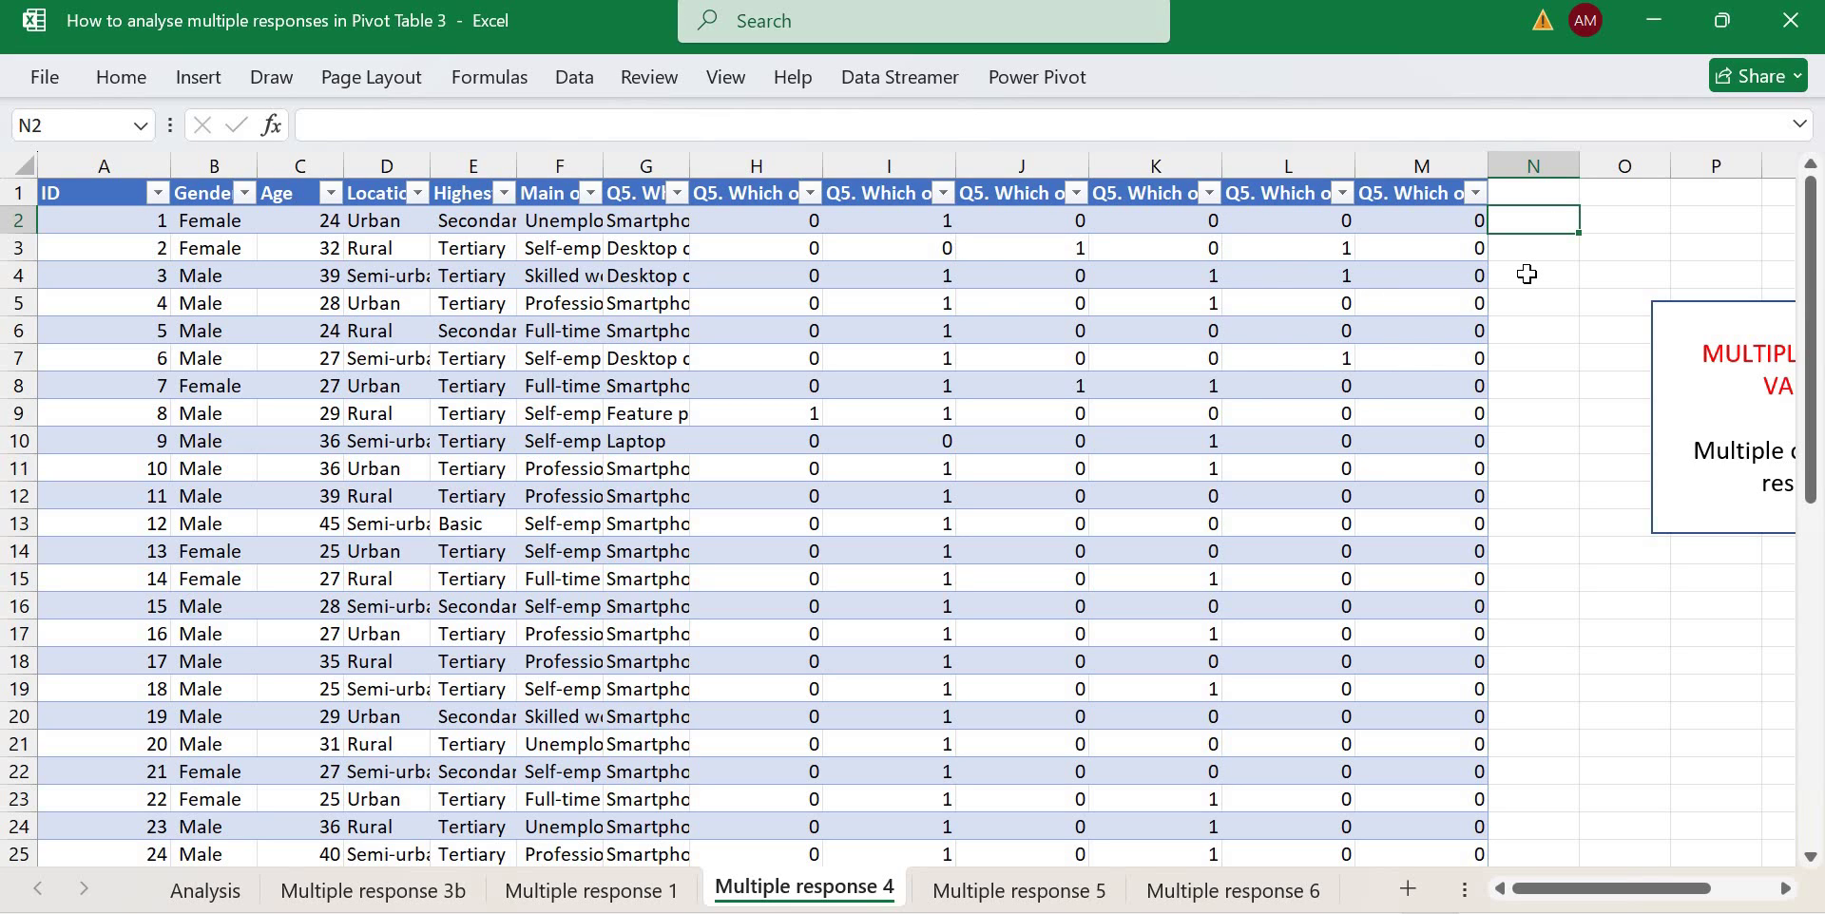
# Head N1 'Number of devices' and enter =SUM(H2:M2) in N2 to total each respondent's devices.
pyautogui.press('Up')
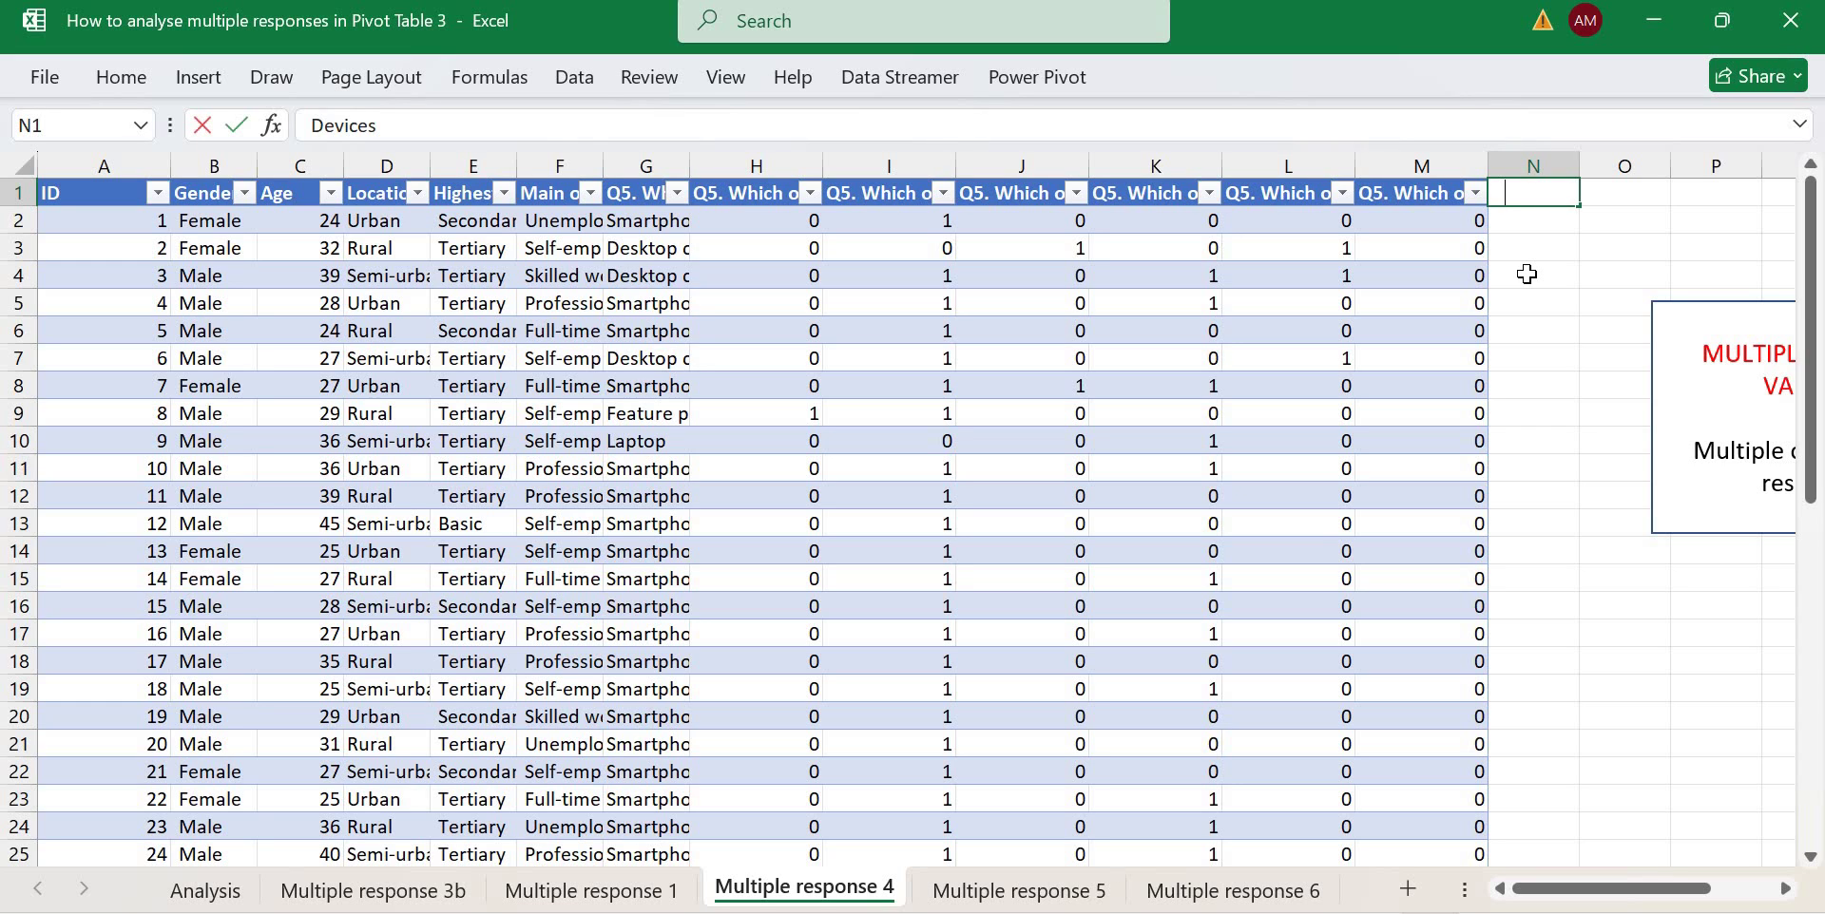
pyautogui.write('Number of de')
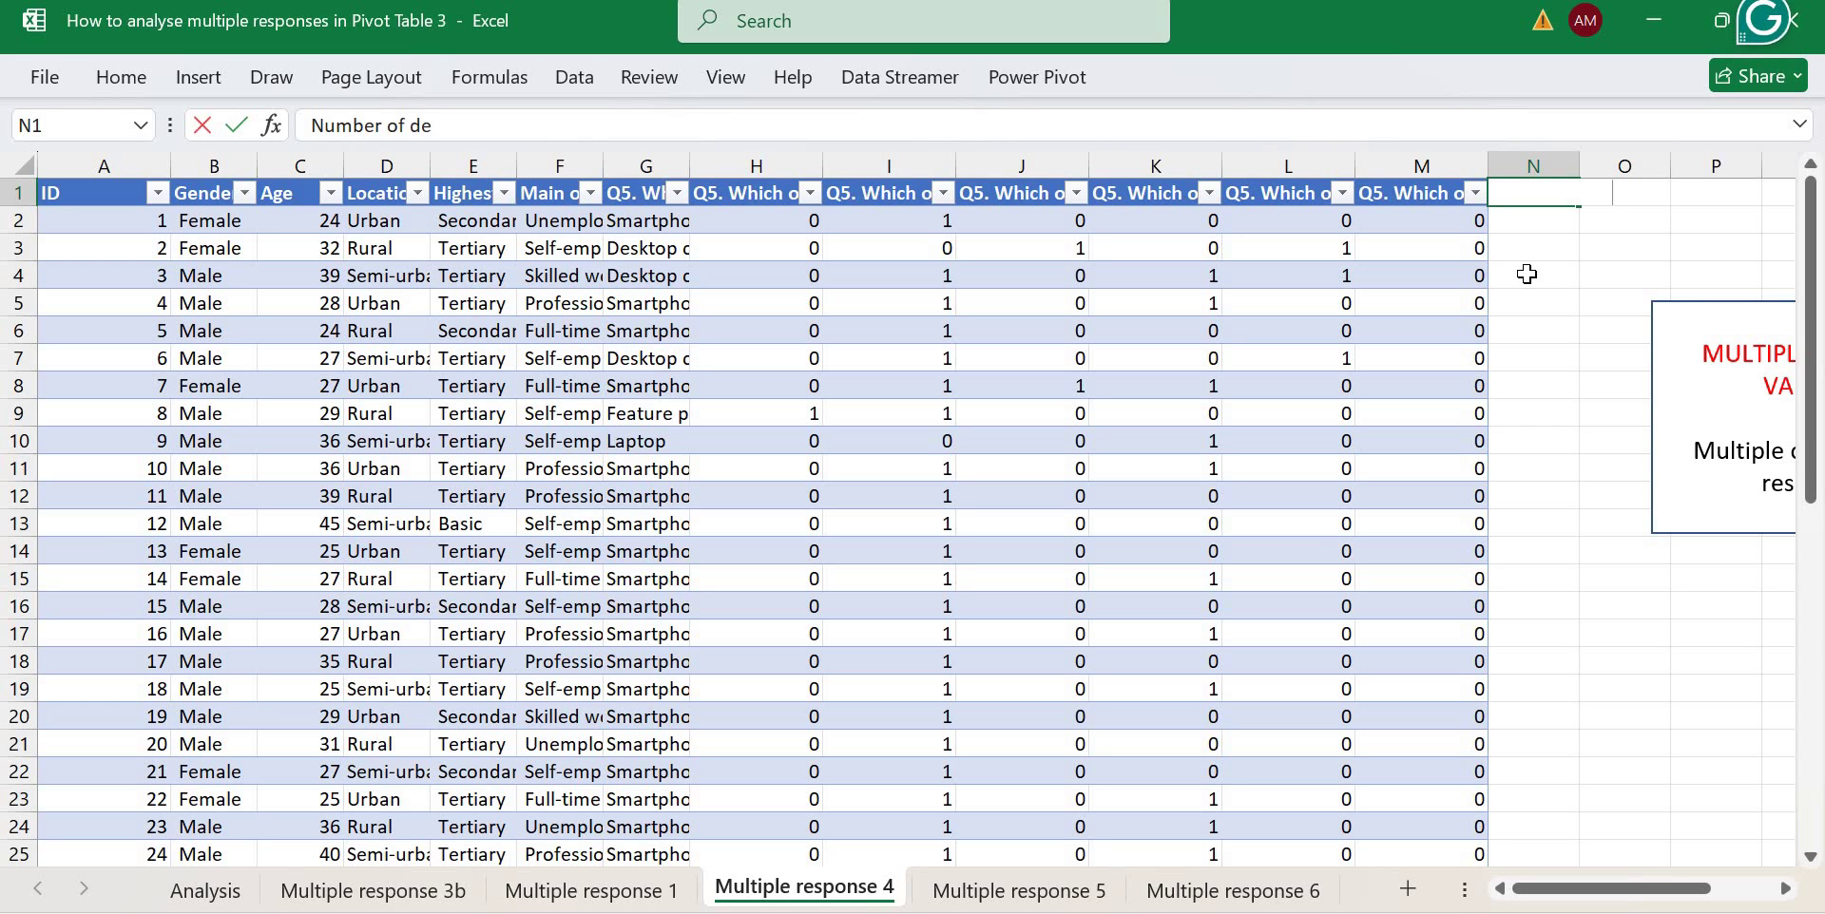
pyautogui.write('vices')
pyautogui.press('Return')
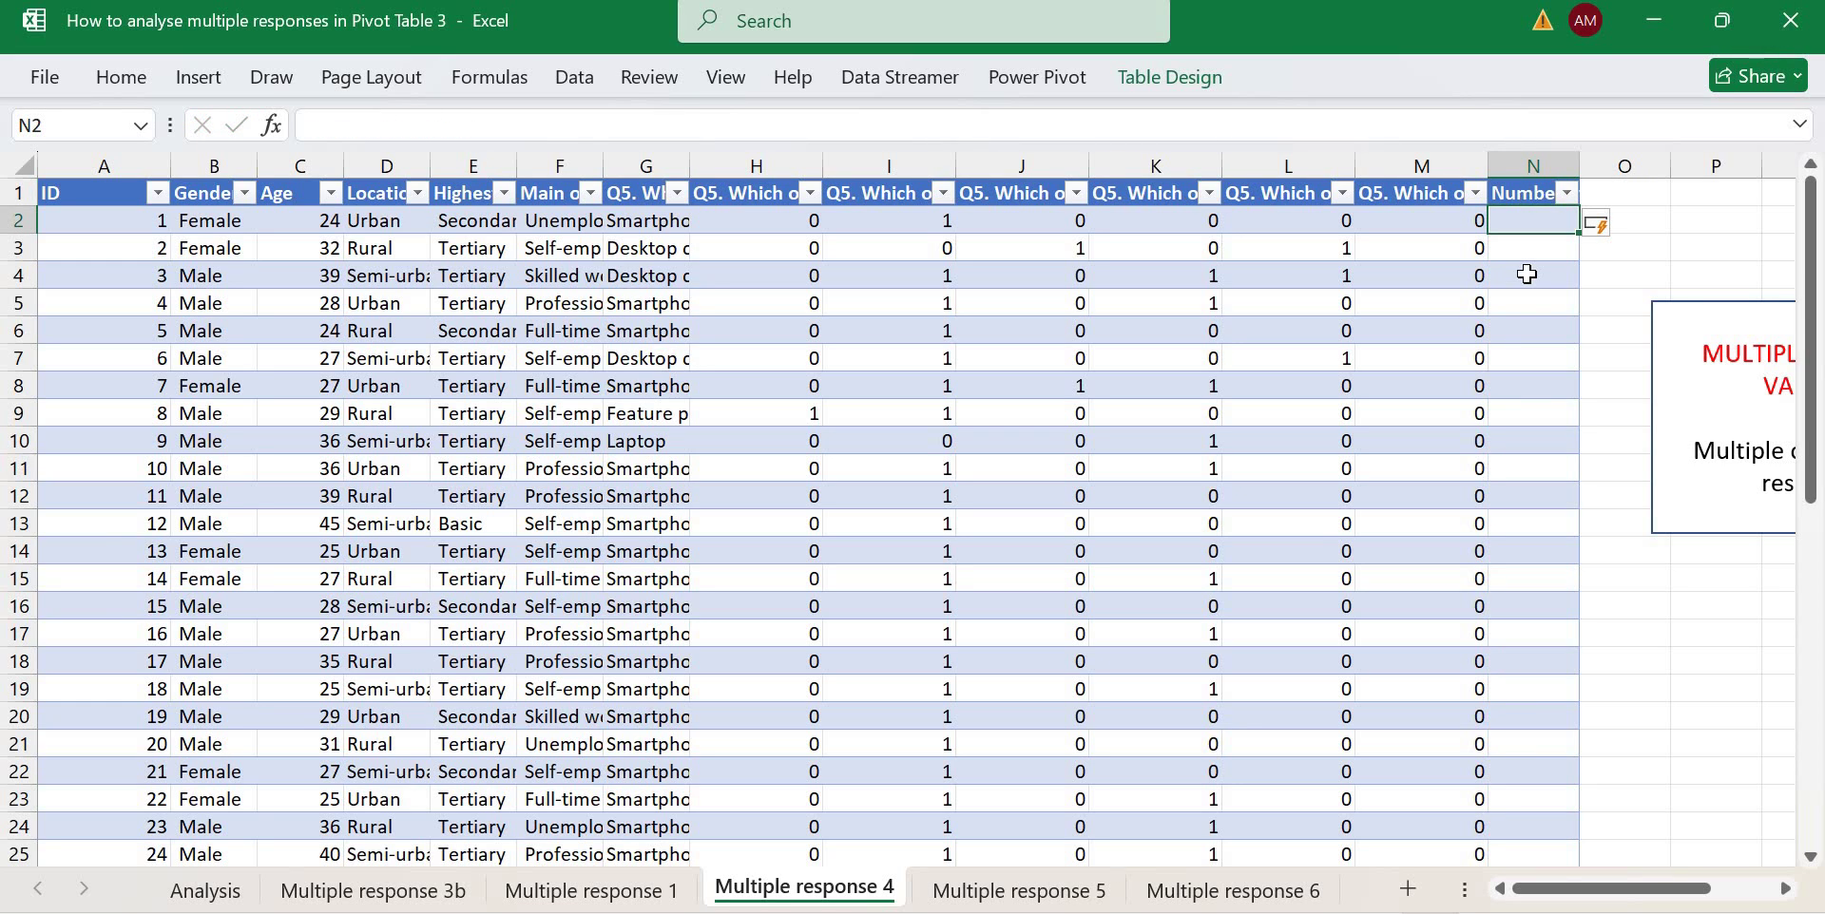
pyautogui.write('=SUM(')
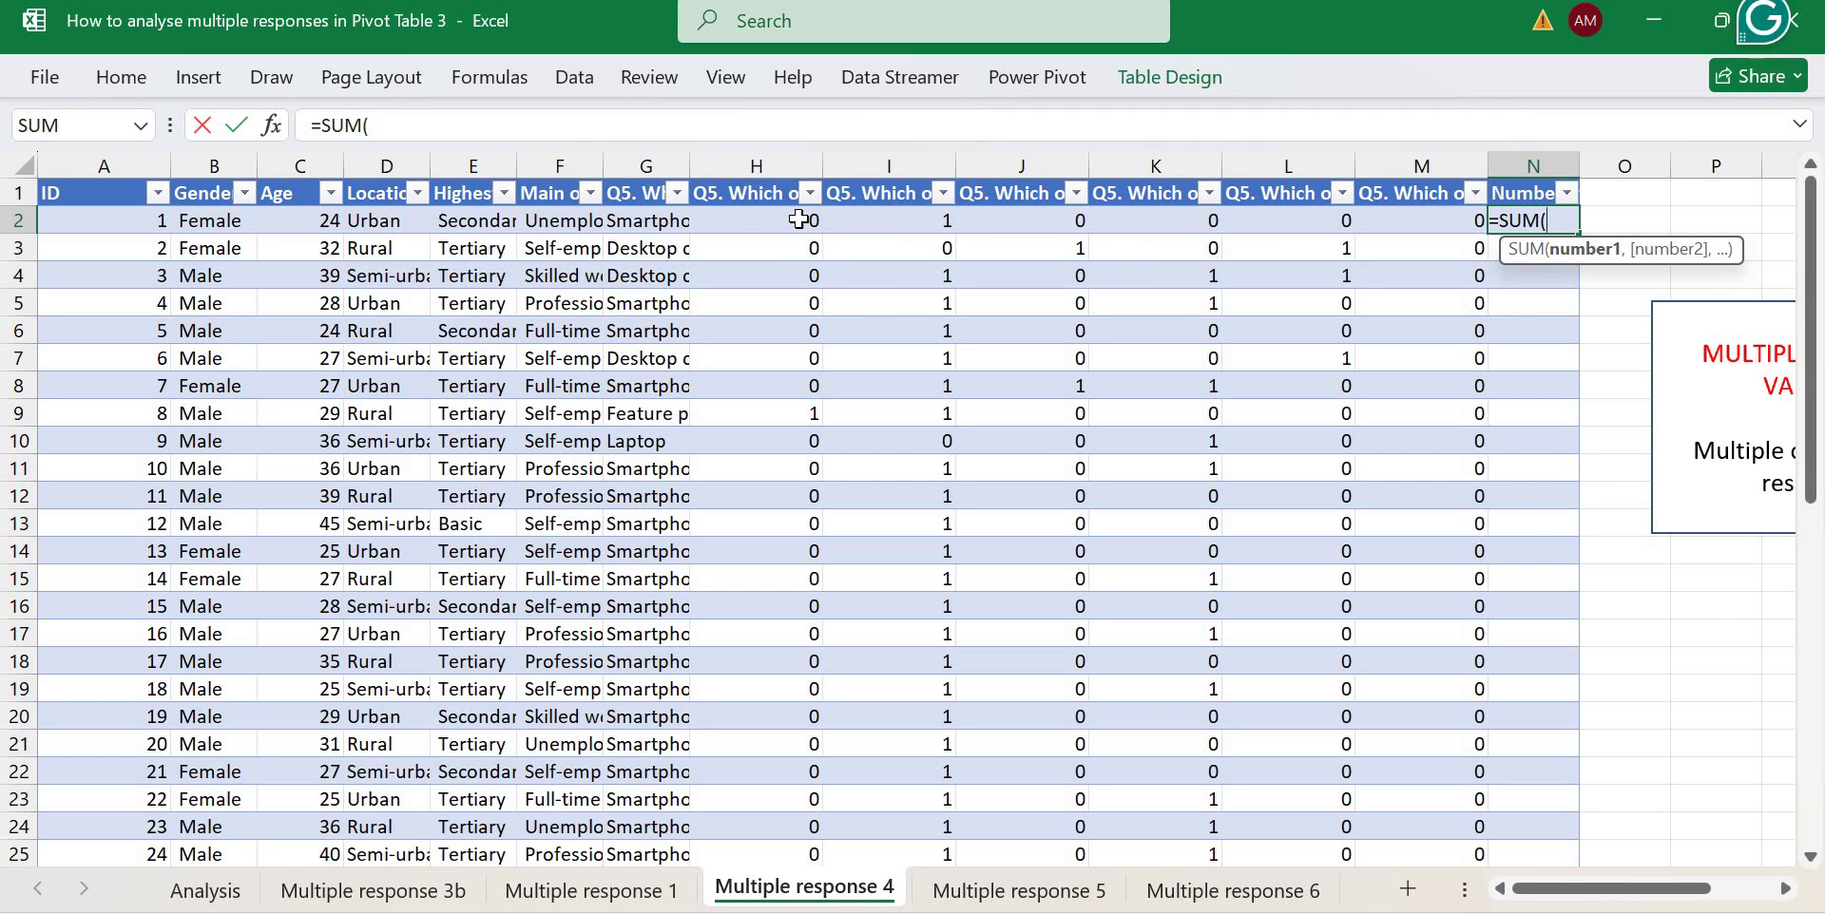
pyautogui.moveTo(792, 231); pyautogui.dragTo(1477, 223)
pyautogui.write(')')
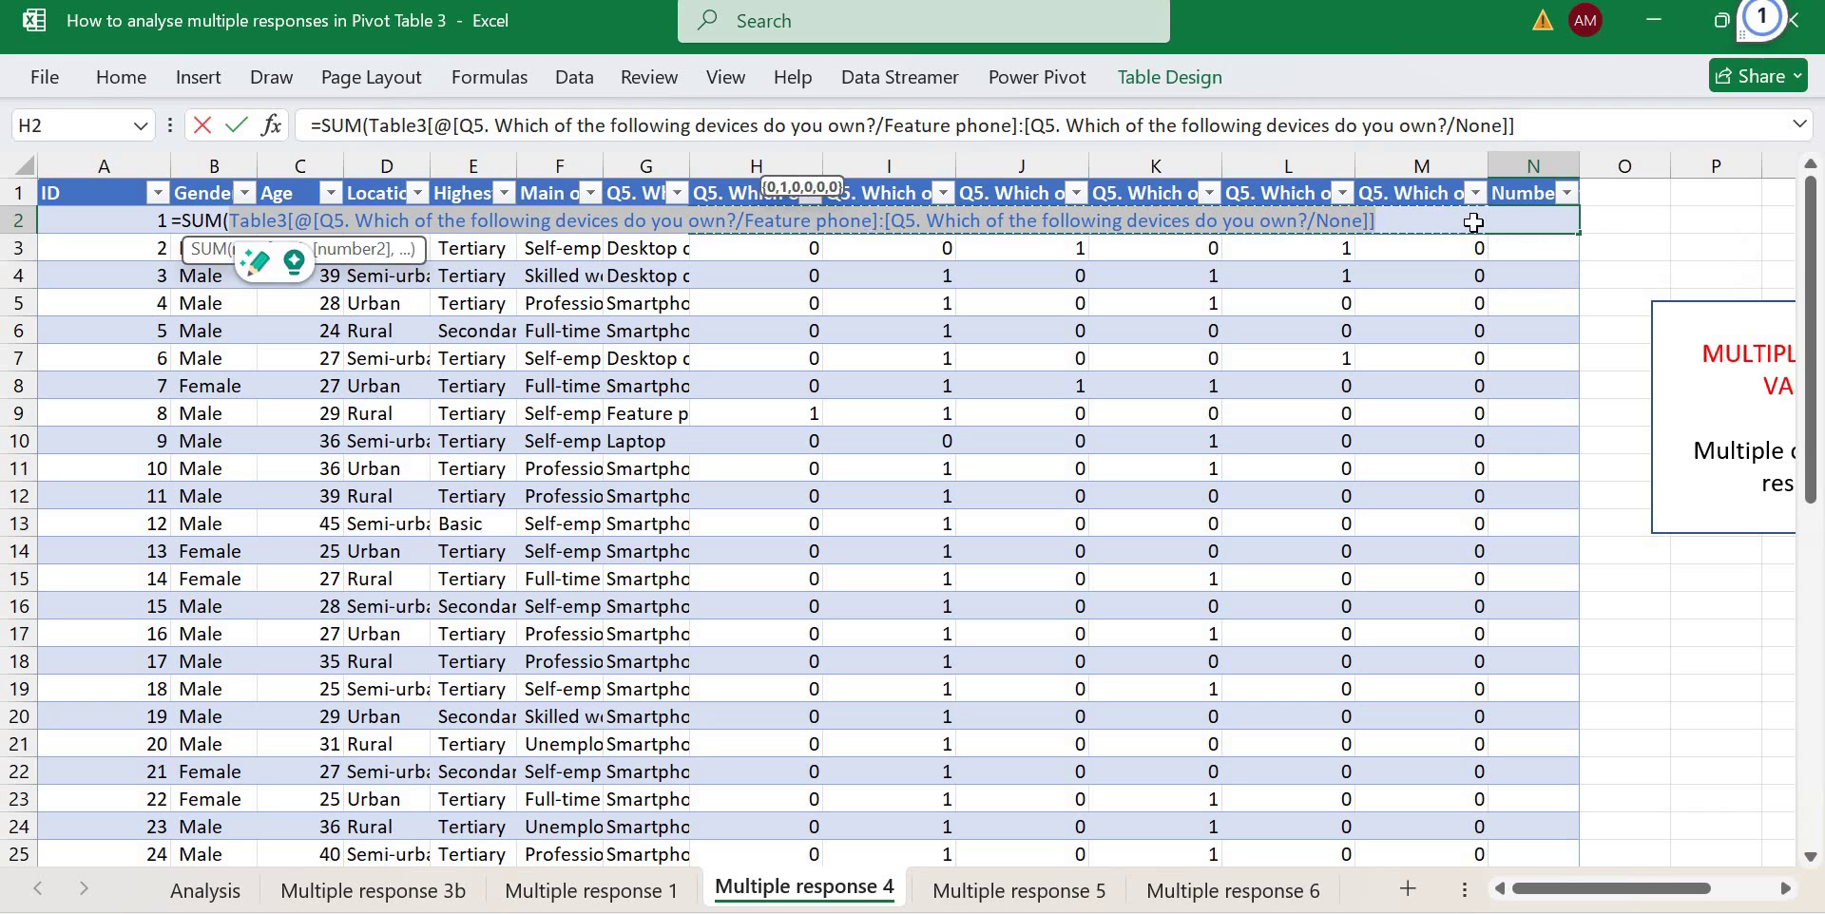
pyautogui.press('Return')
pyautogui.press('Up')
pyautogui.click(1800, 125)
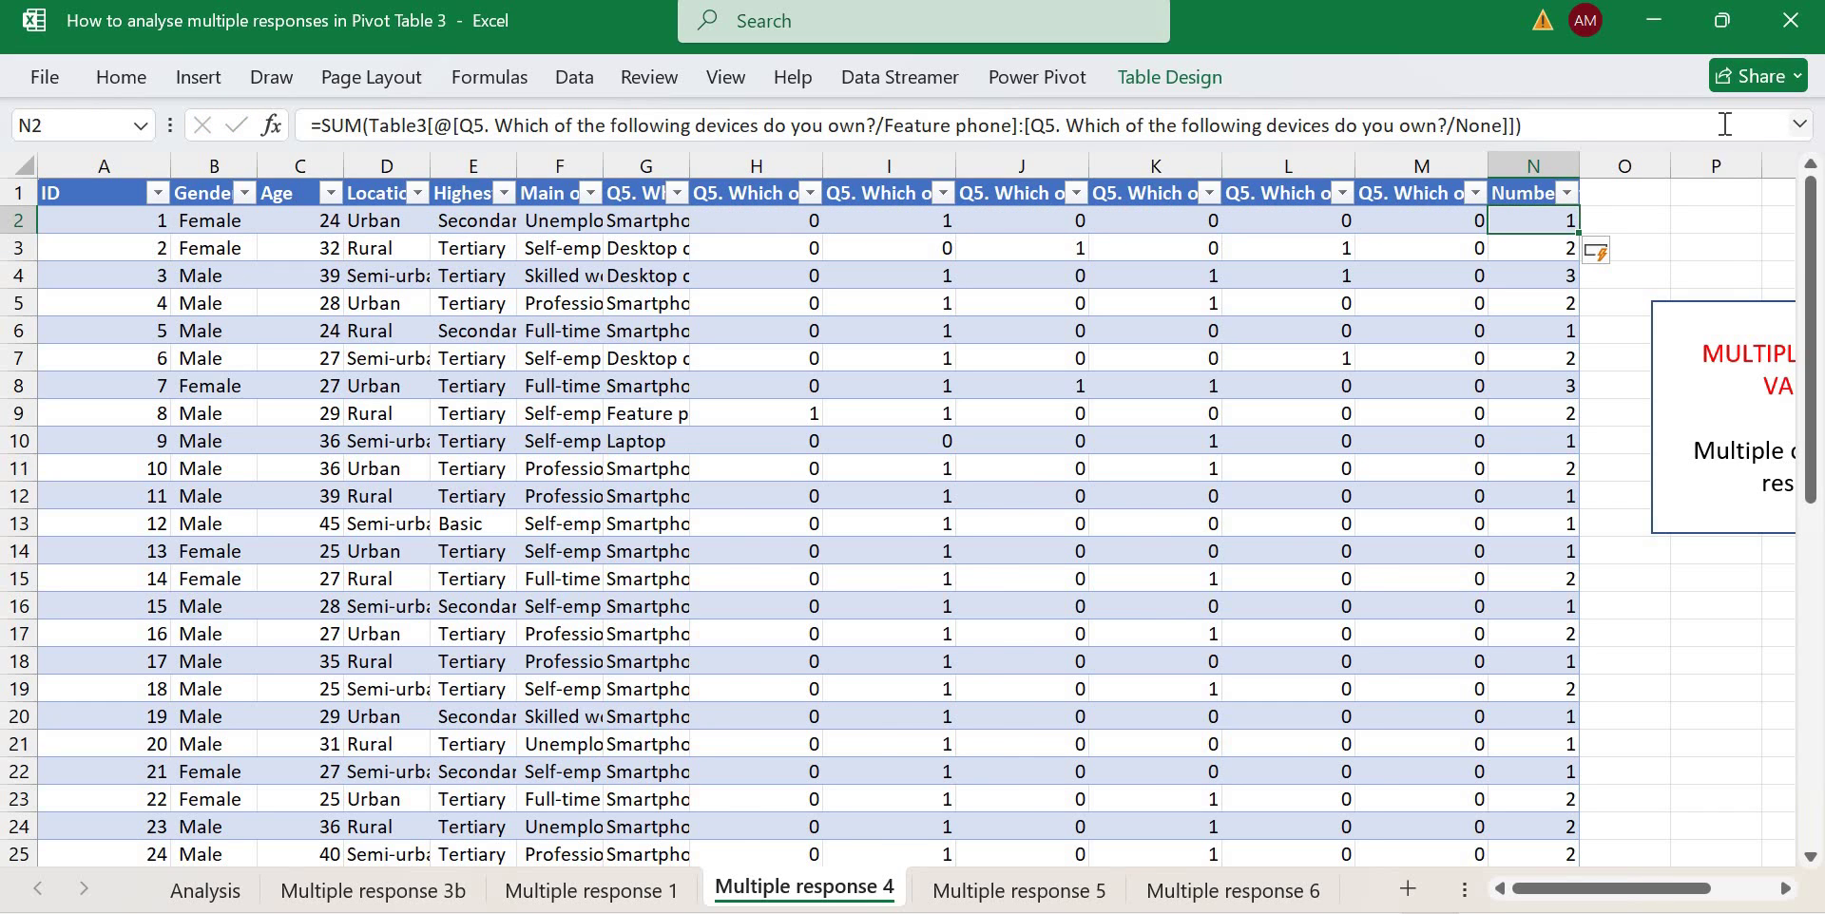
# Start wrapping N2's SUM in an IF that tests whether the total equals 1.
pyautogui.click(1560, 132)
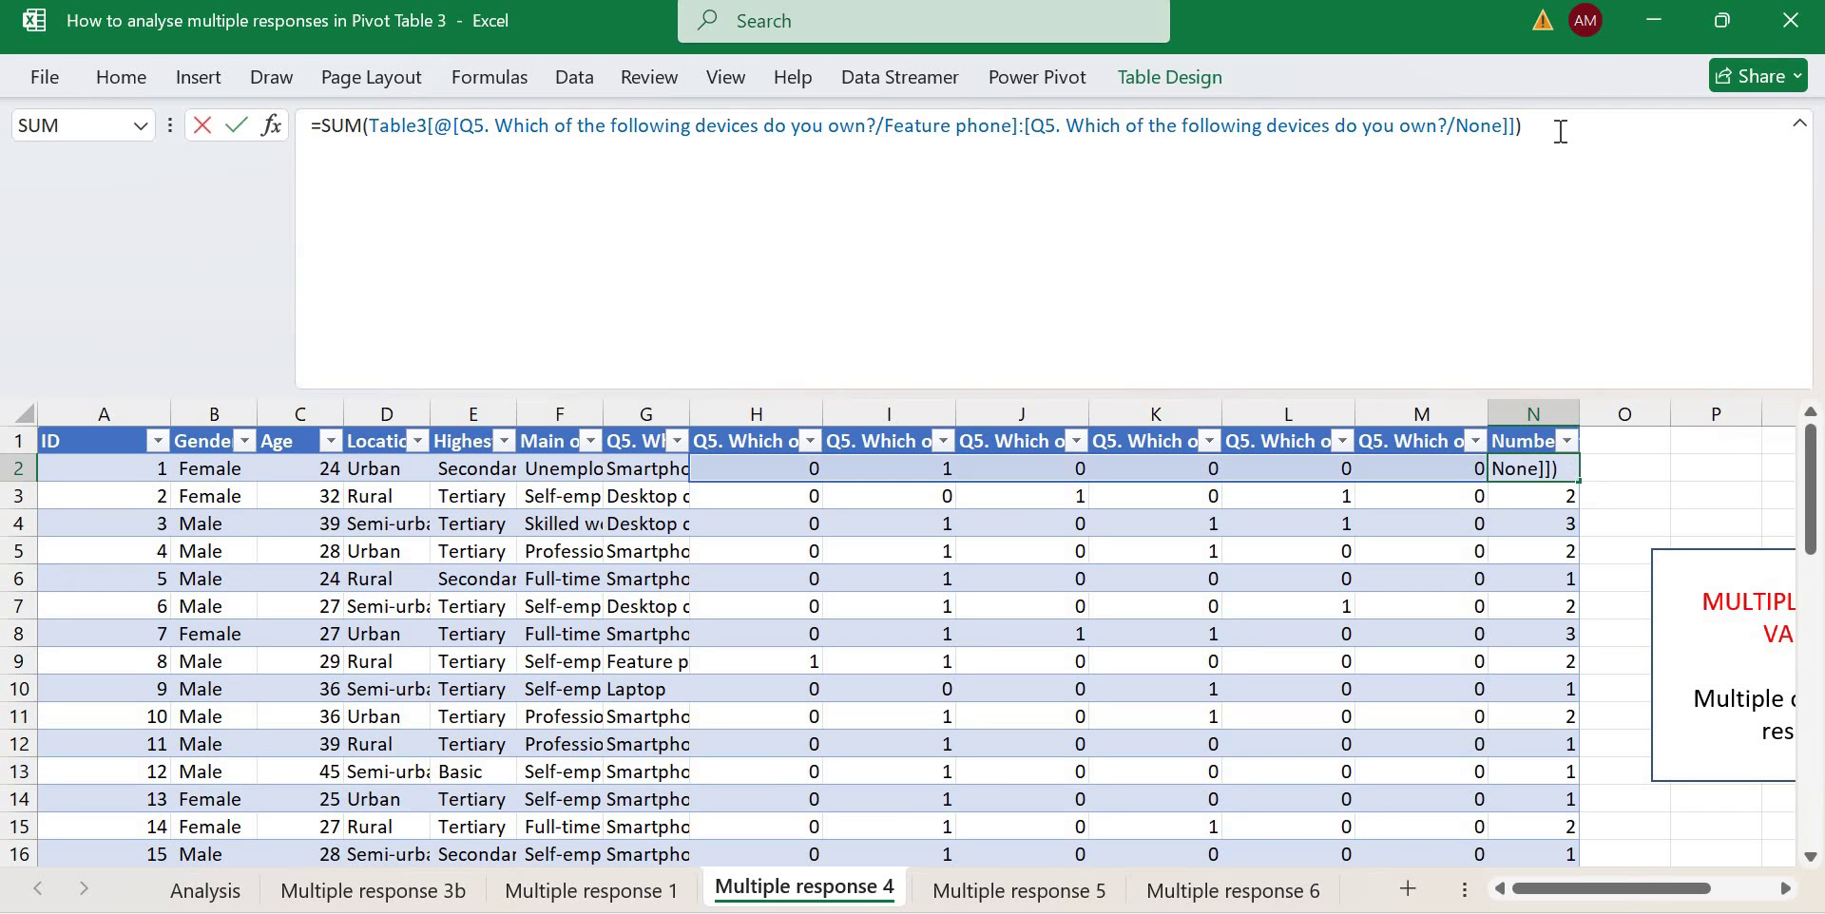
pyautogui.write('=')
pyautogui.press('BackSpace')
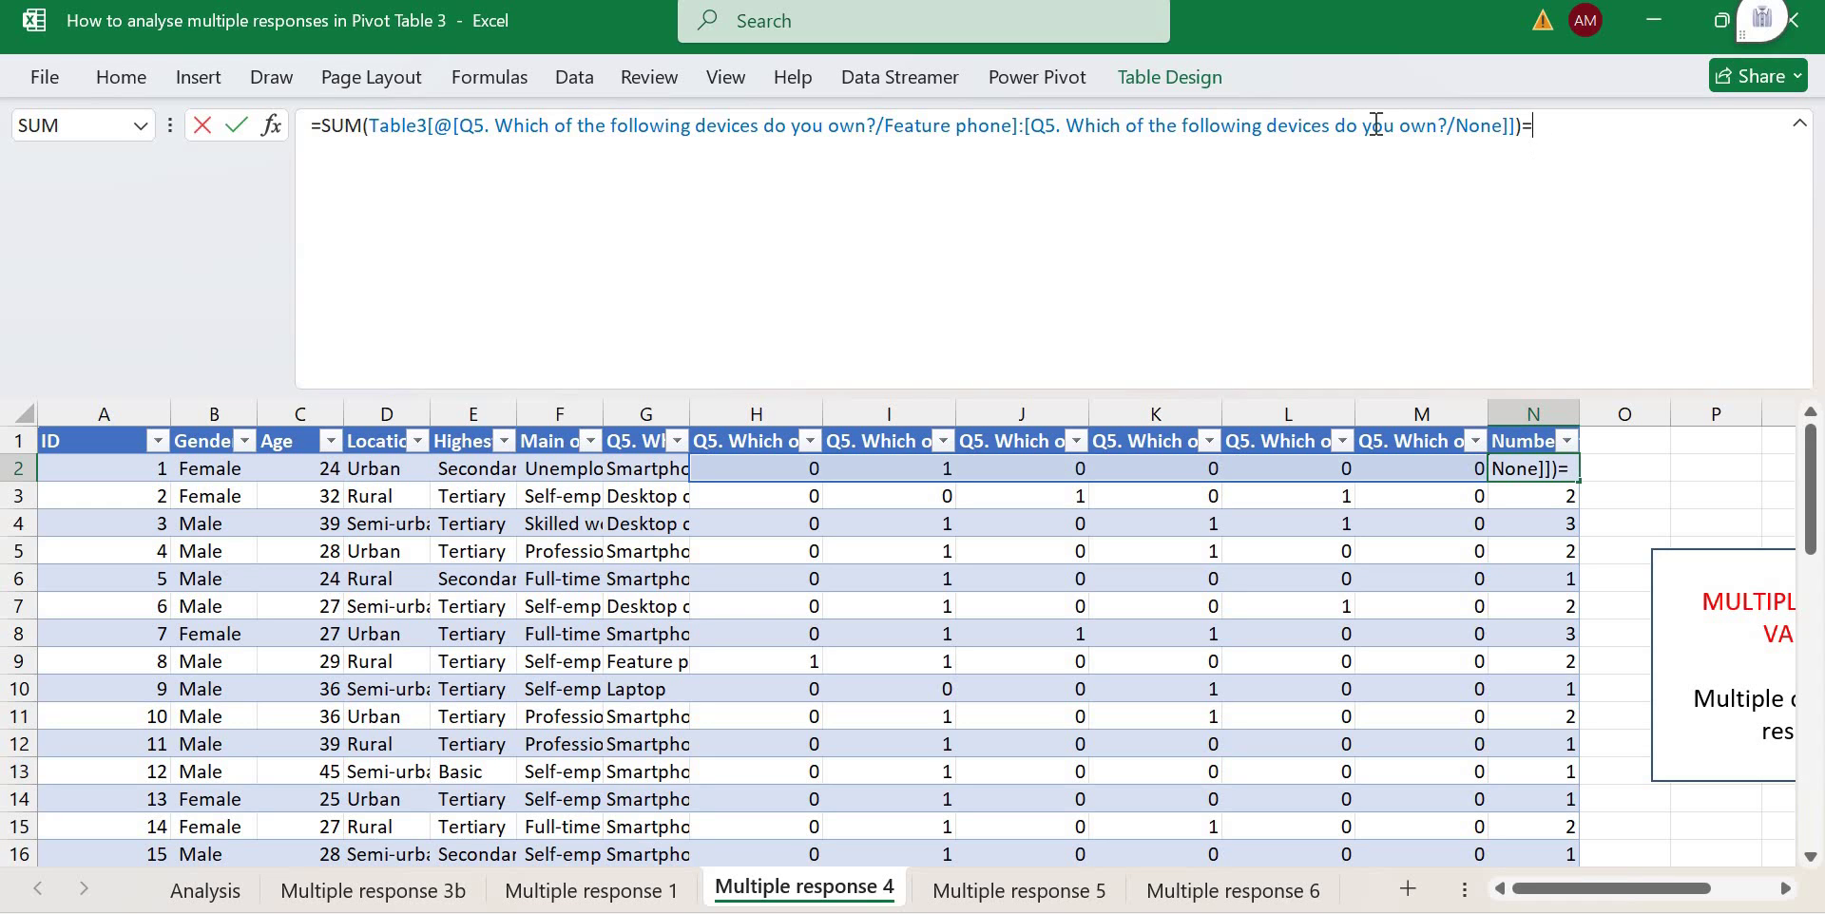
pyautogui.click(337, 140)
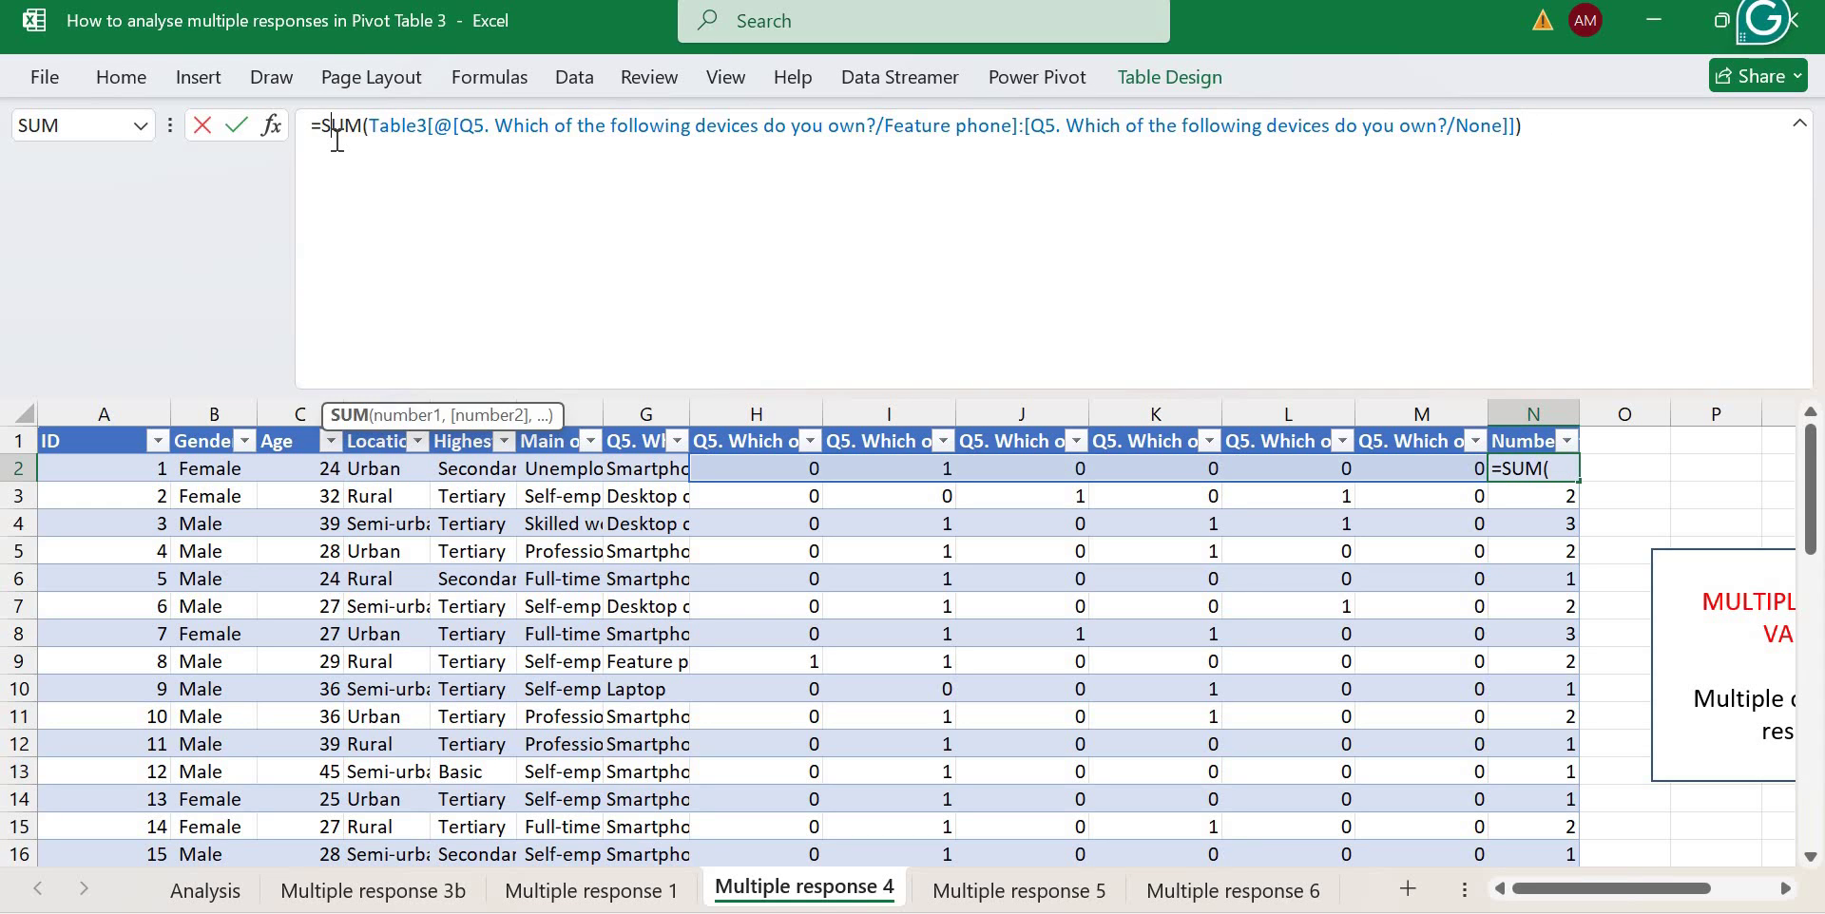
pyautogui.write('IF(')
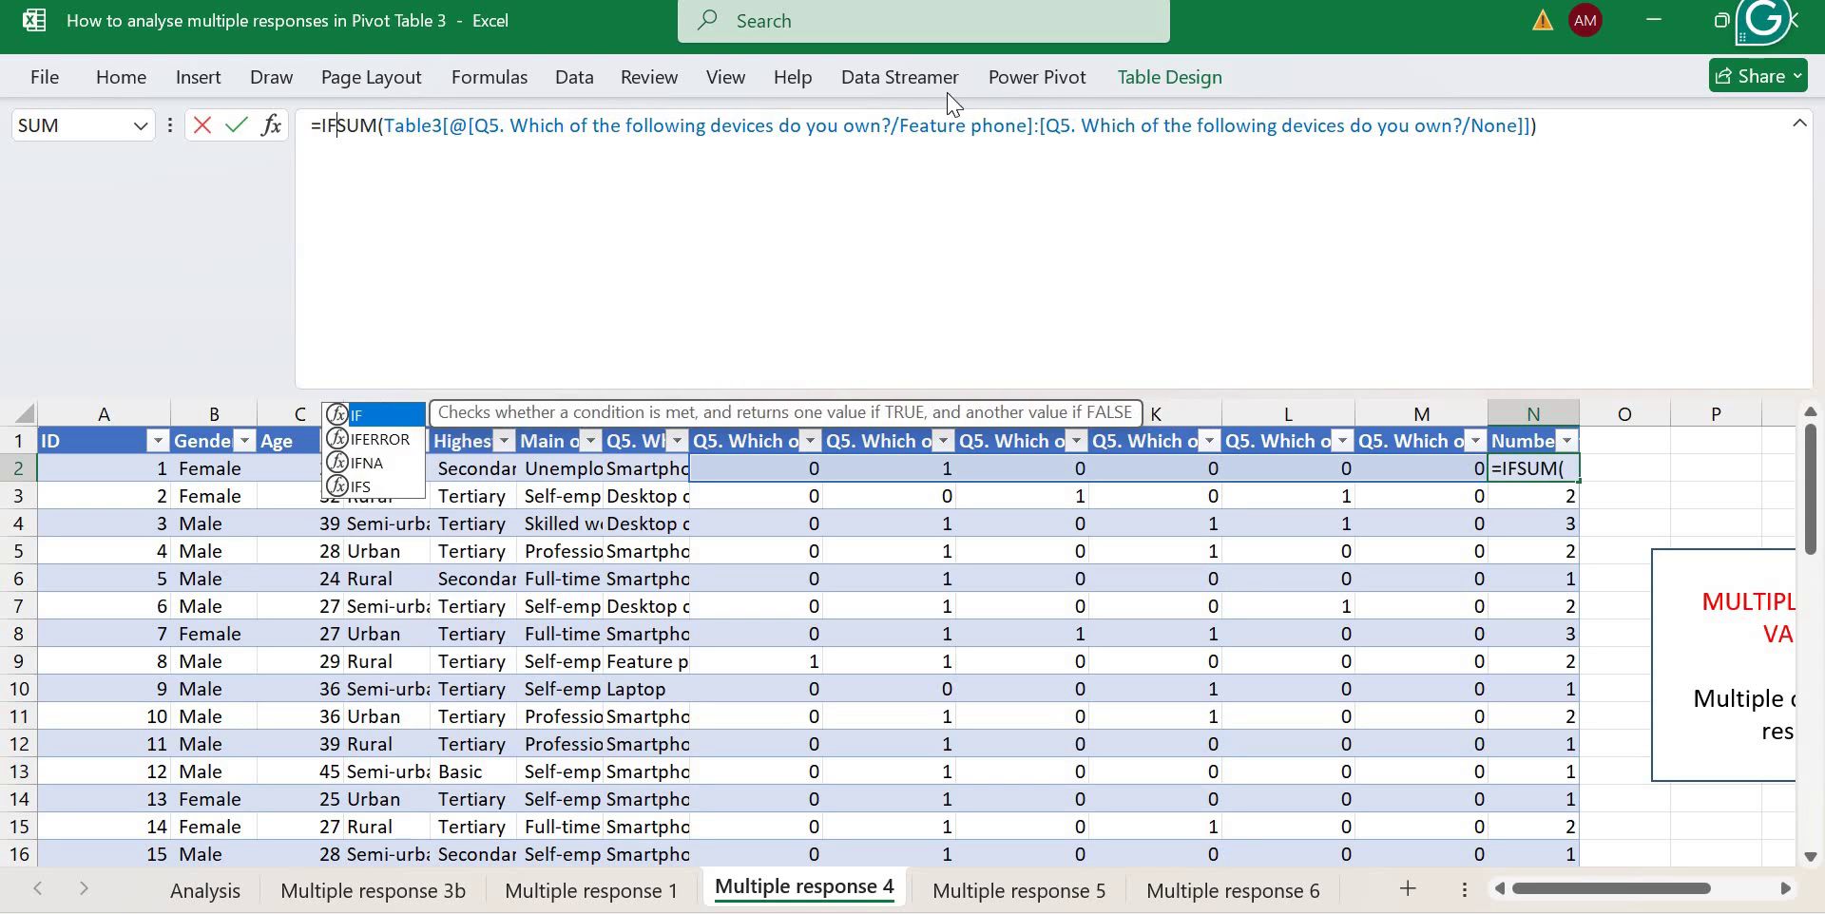
pyautogui.click(1566, 134)
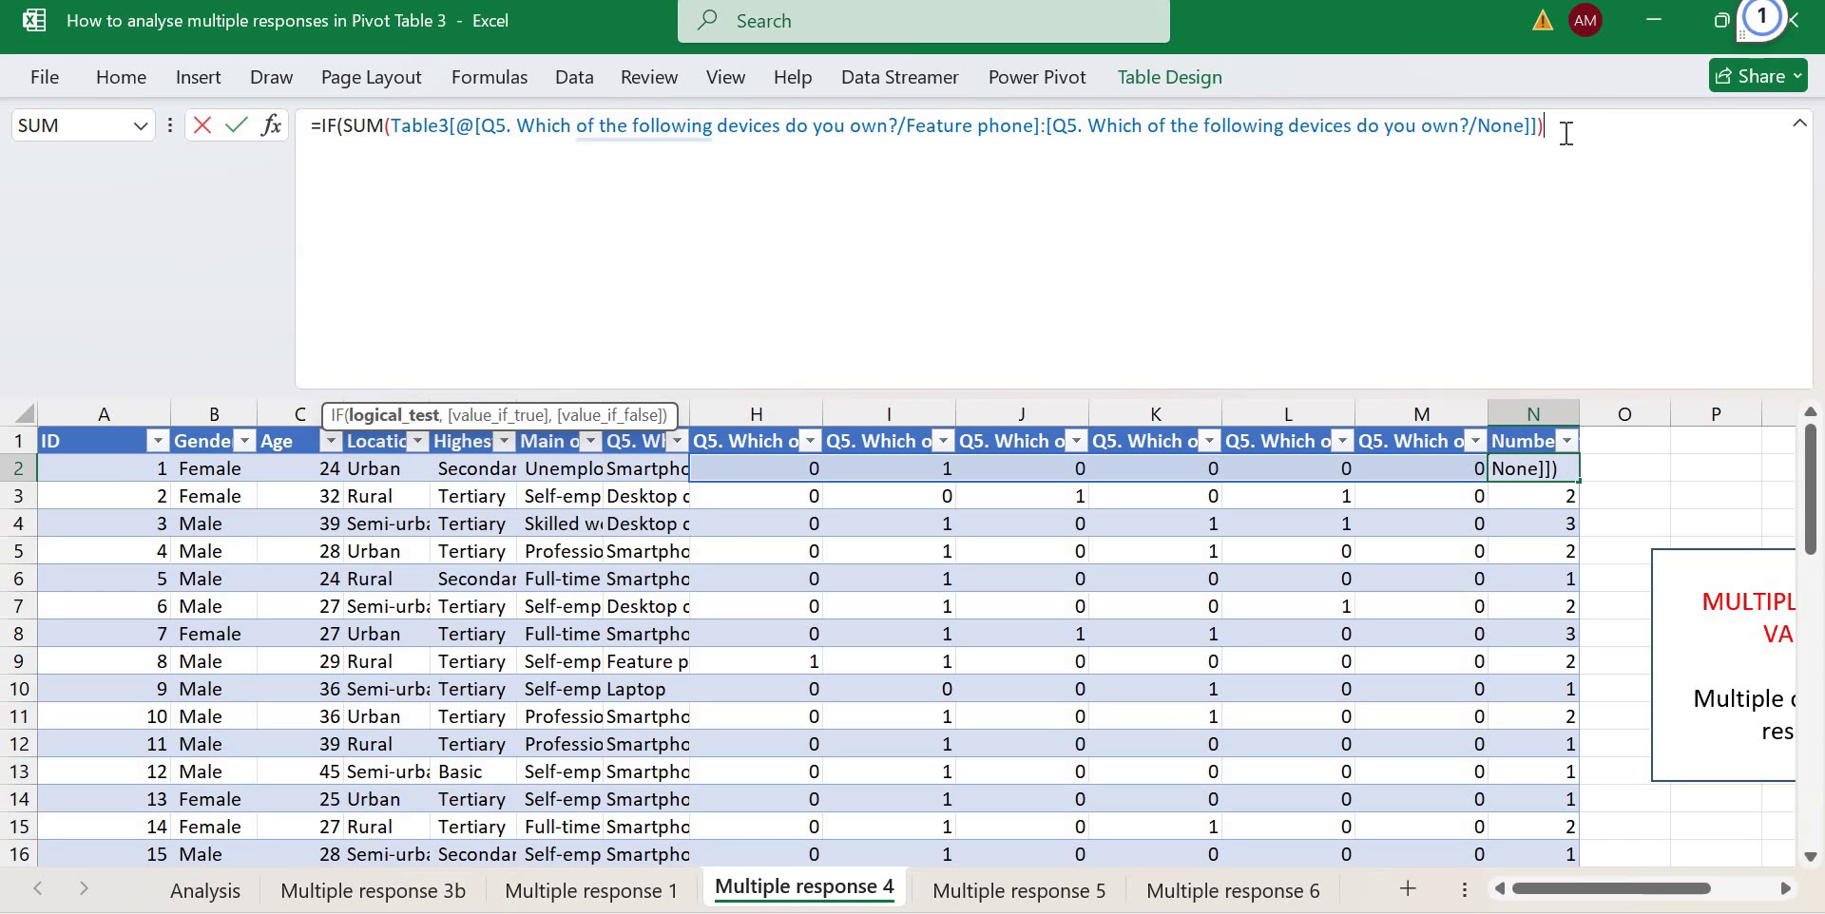
pyautogui.write('=1,')
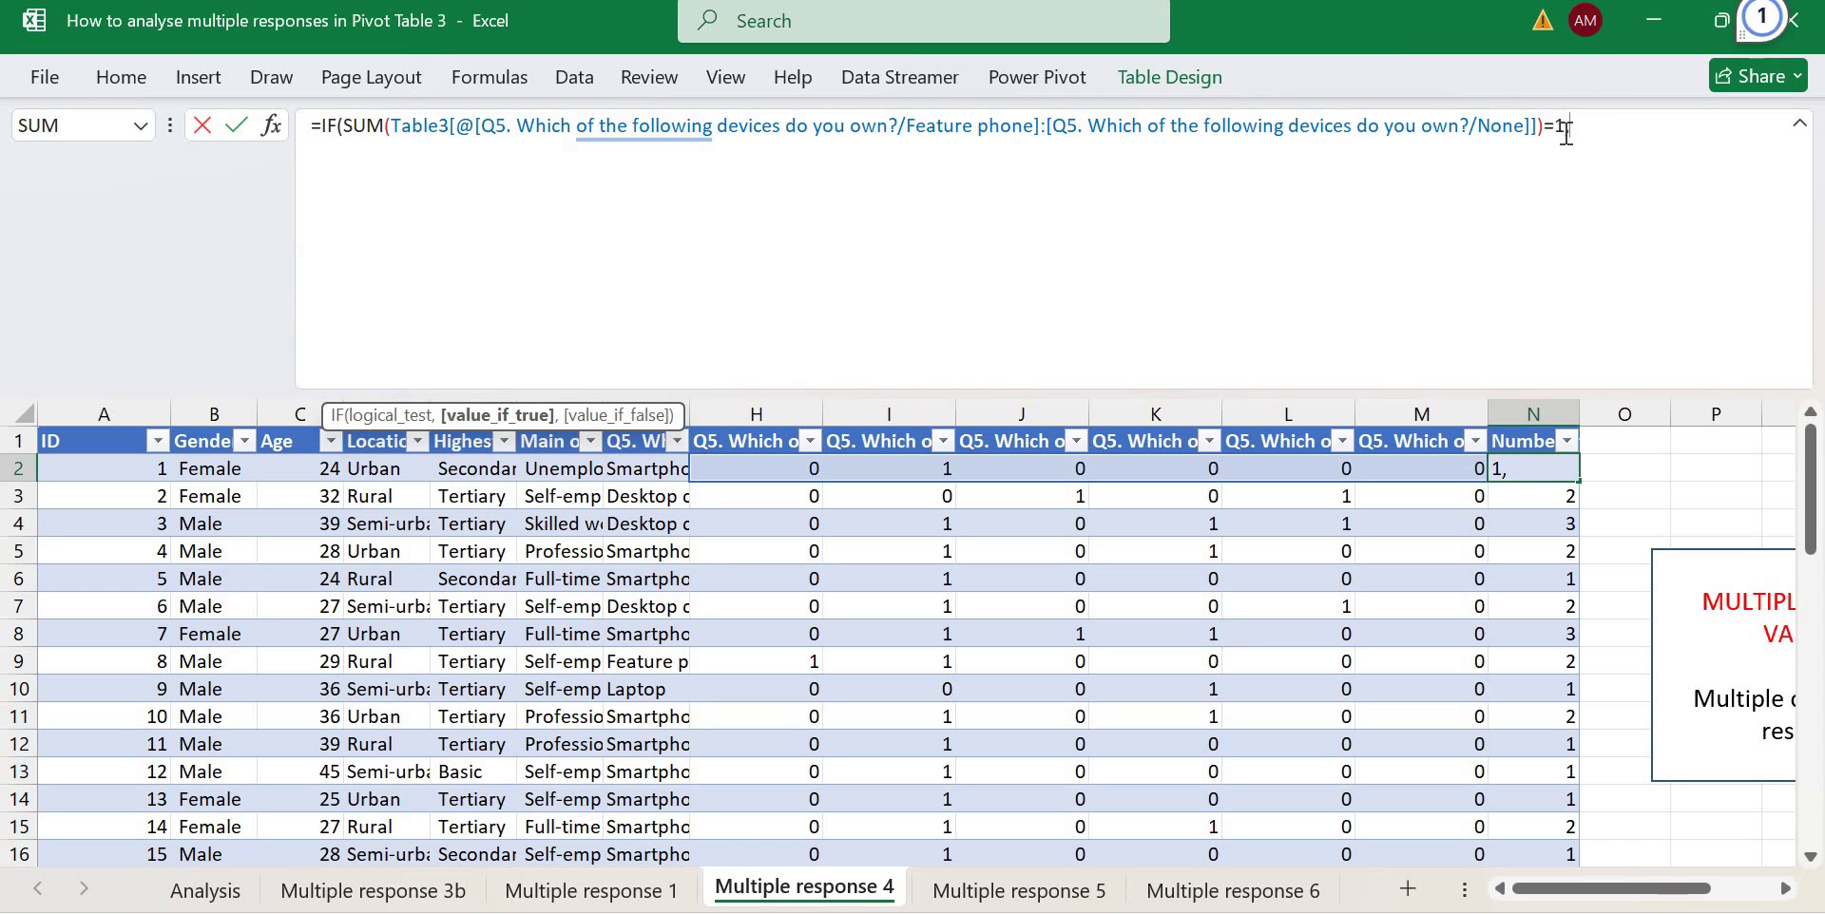
pyautogui.write('"Onr')
pyautogui.write('"One"')
# Complete the nested IF returning "One", "Two" or "Three or more" and fill column N.
pyautogui.keyDown('shift'); pyautogui.click(340, 126); pyautogui.keyUp('shift')
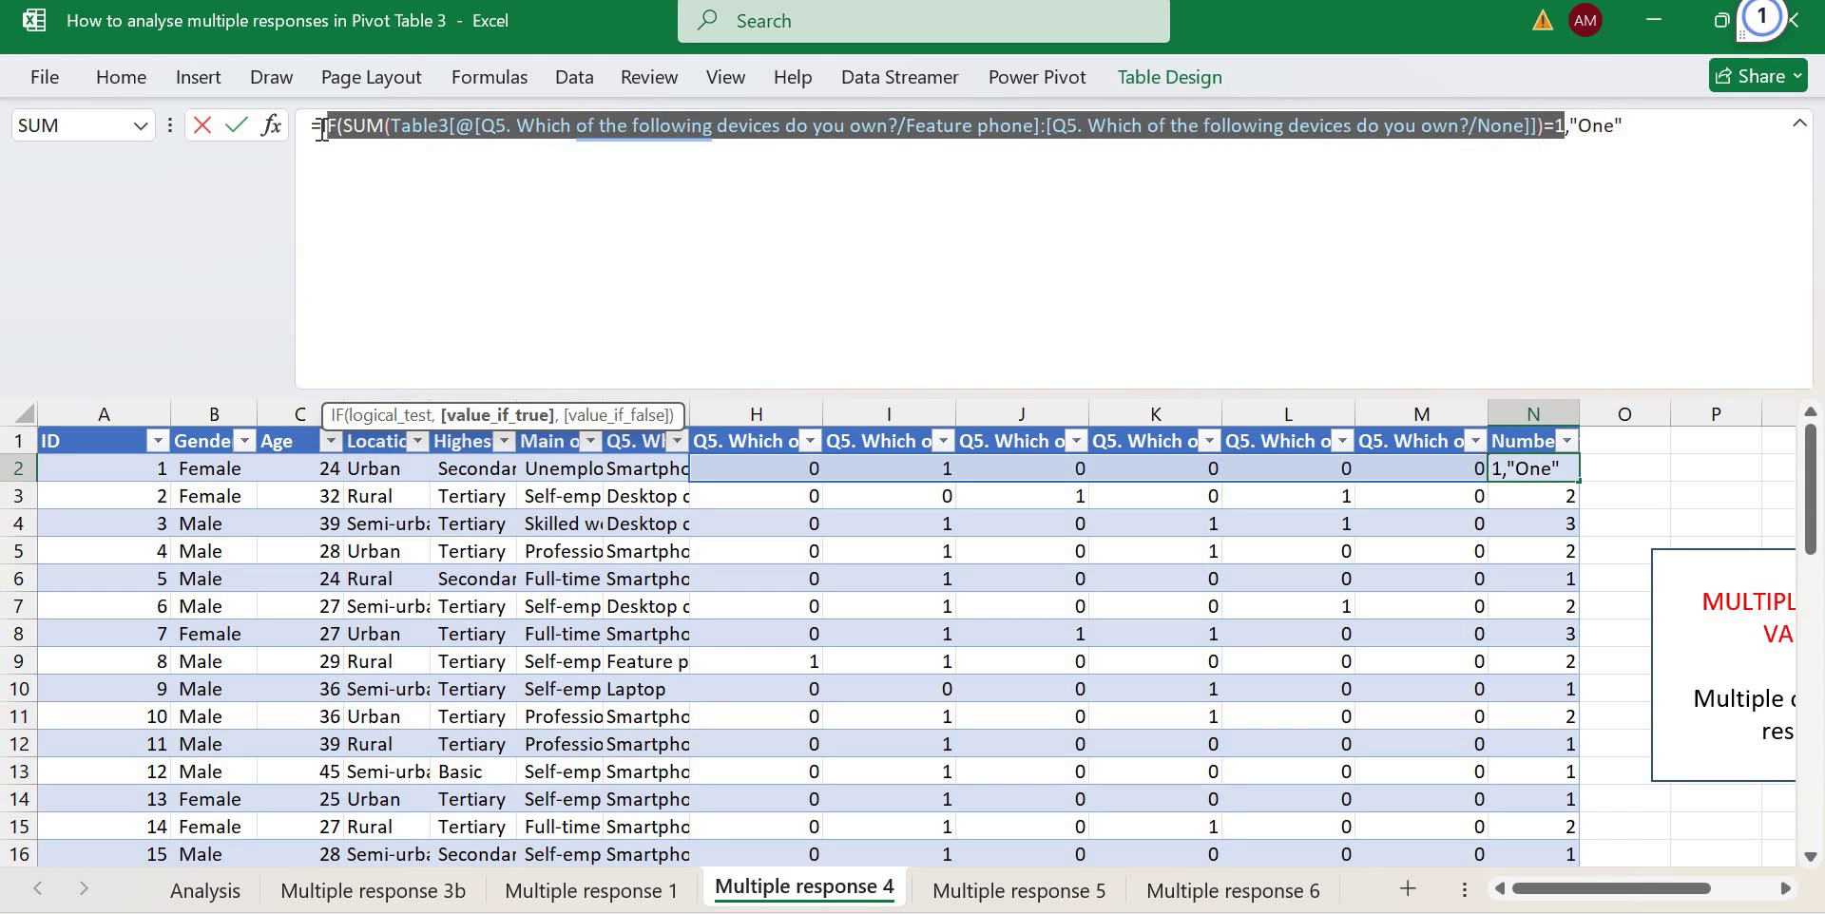
pyautogui.hotkey('ctrl', 'c')
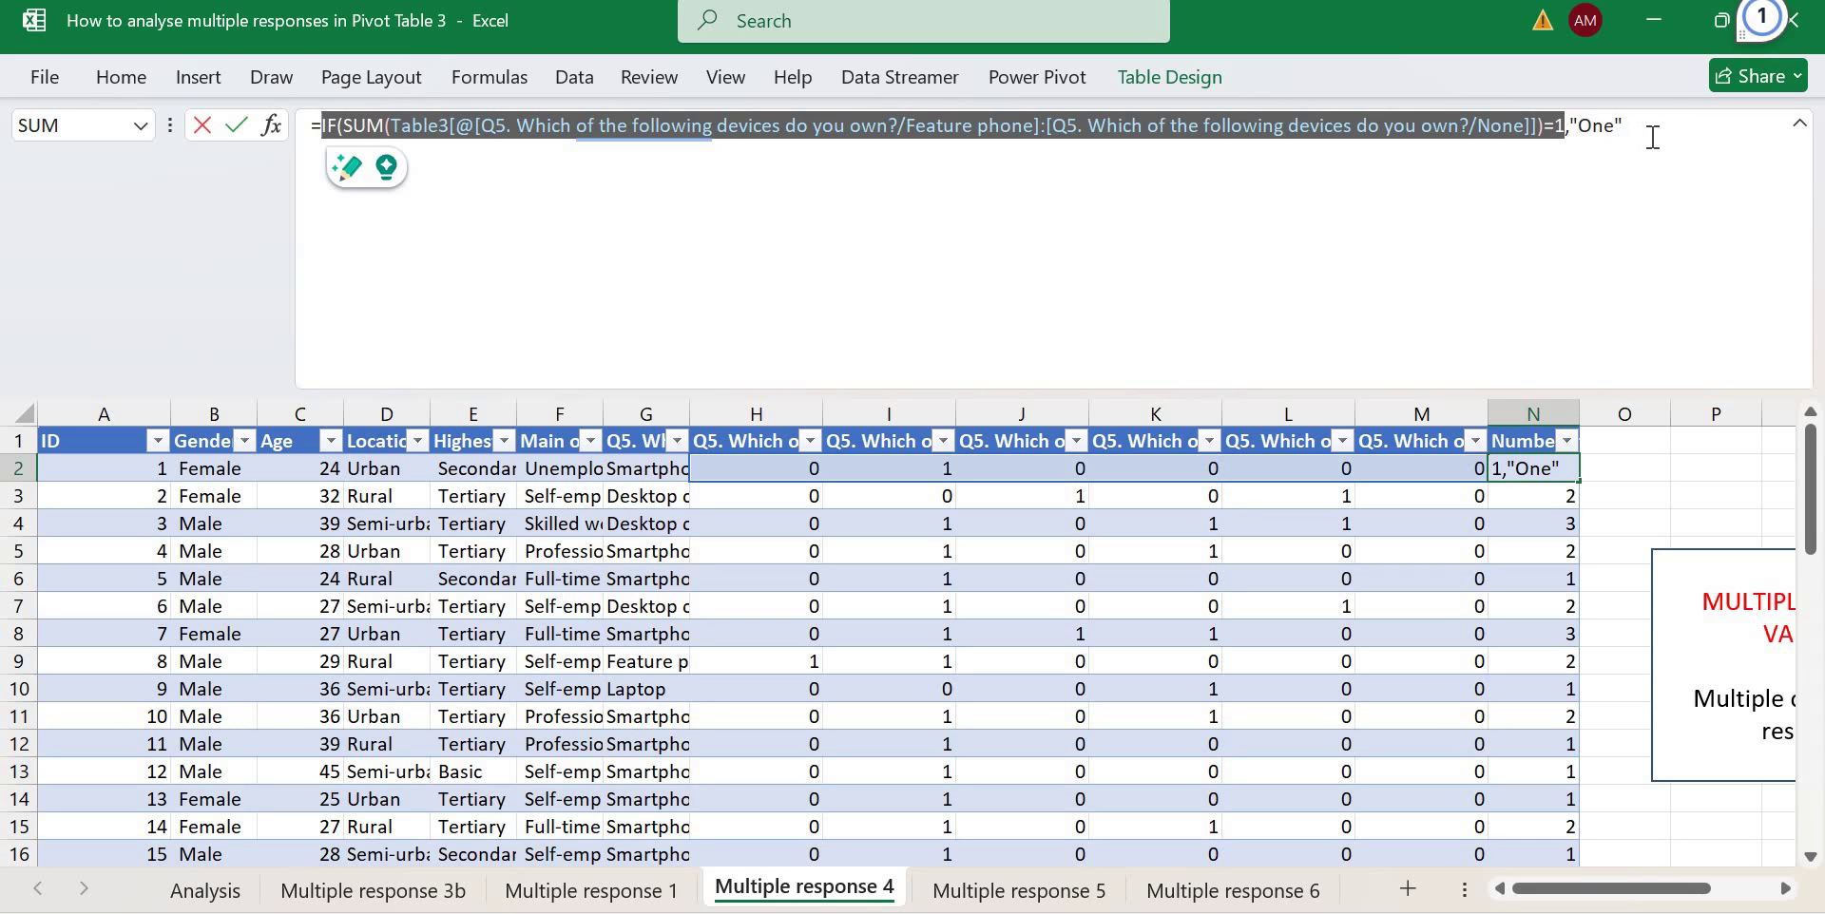
pyautogui.click(1653, 137)
pyautogui.write(',"One"')
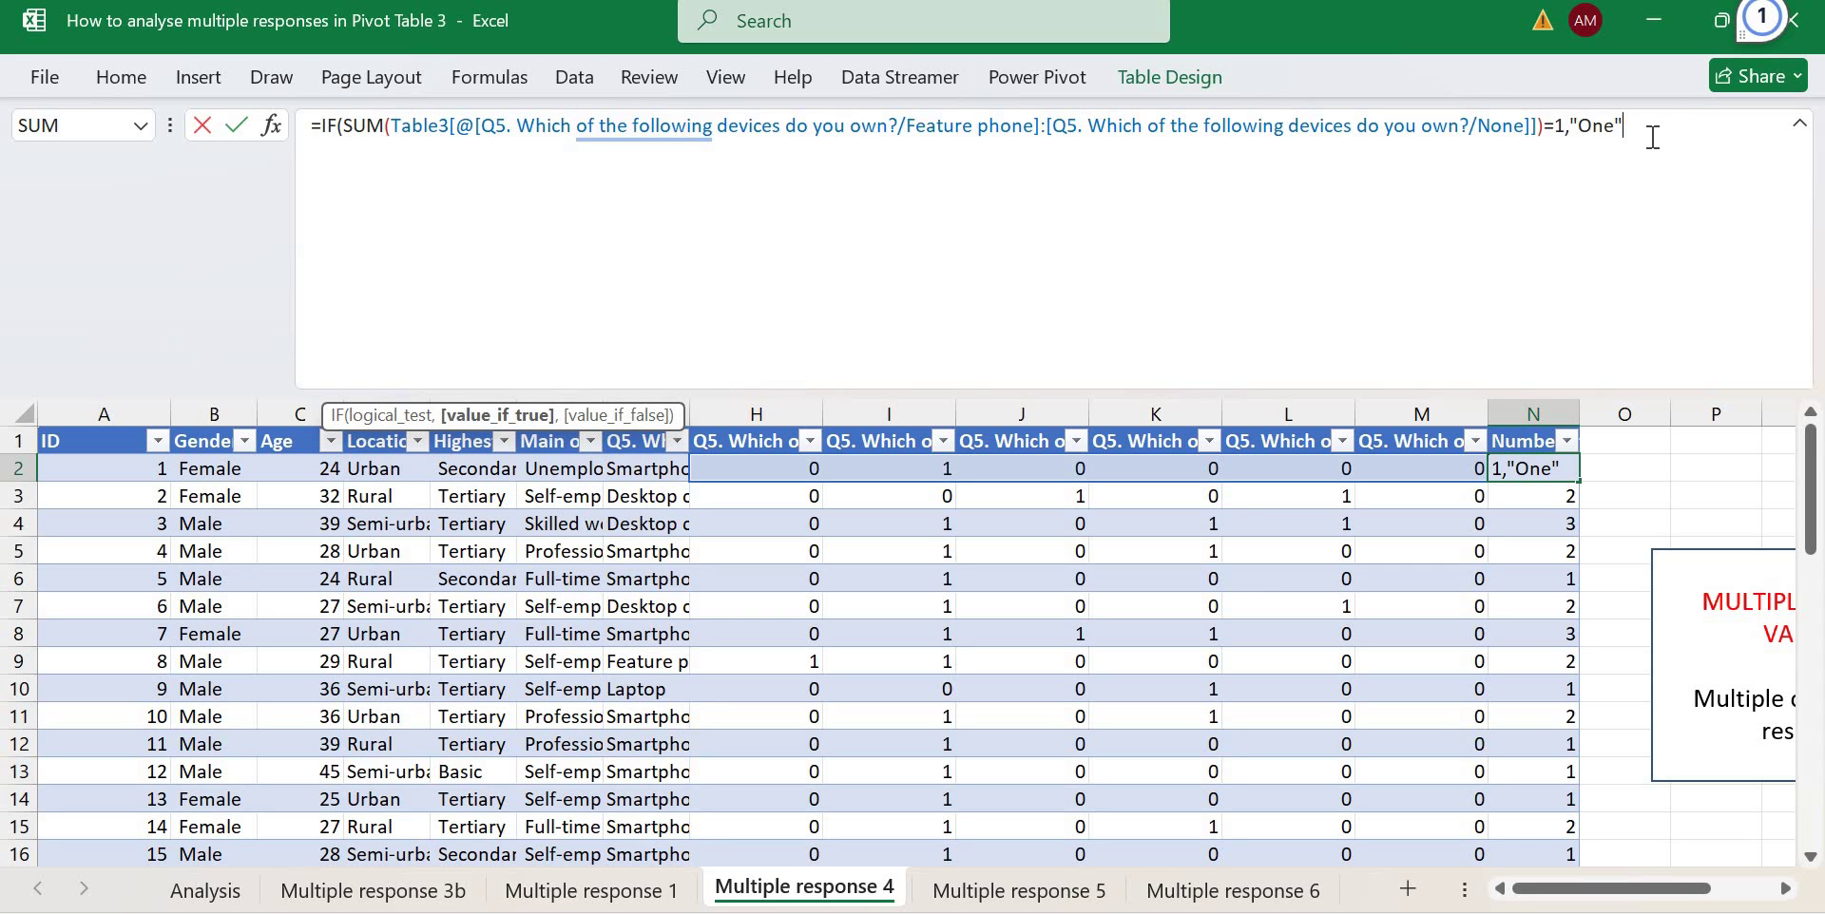
pyautogui.write(',')
pyautogui.hotkey('ctrl', 'v')
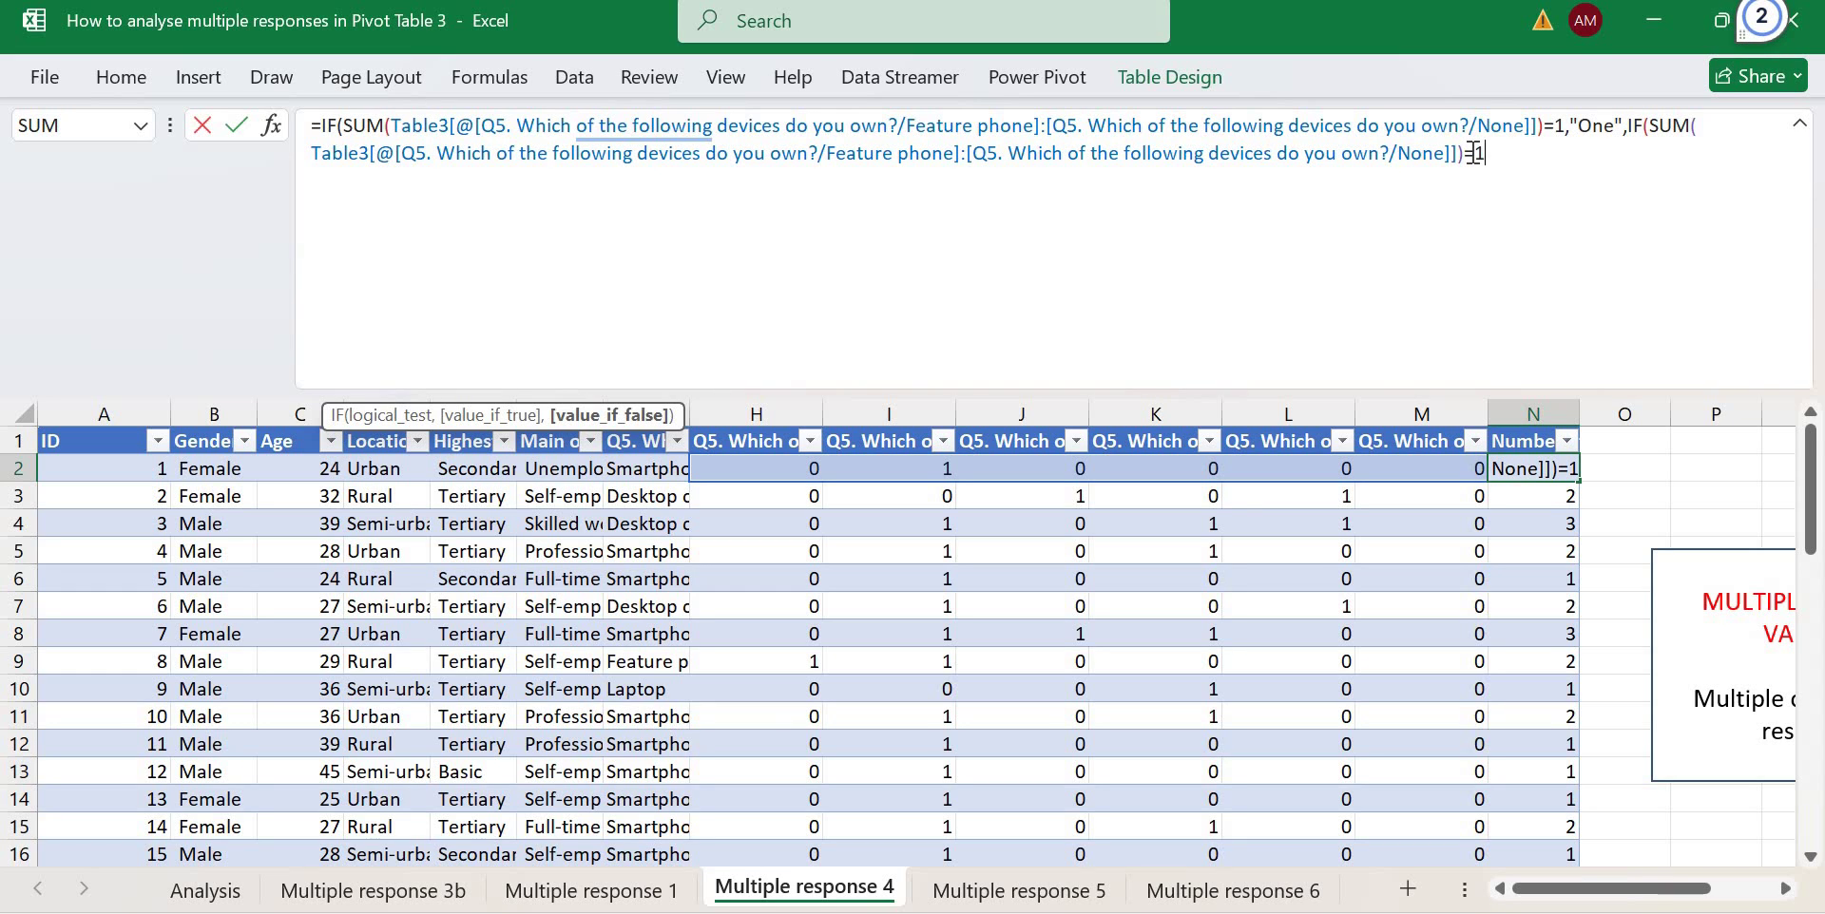
pyautogui.press('BackSpace')
pyautogui.write('2, "T')
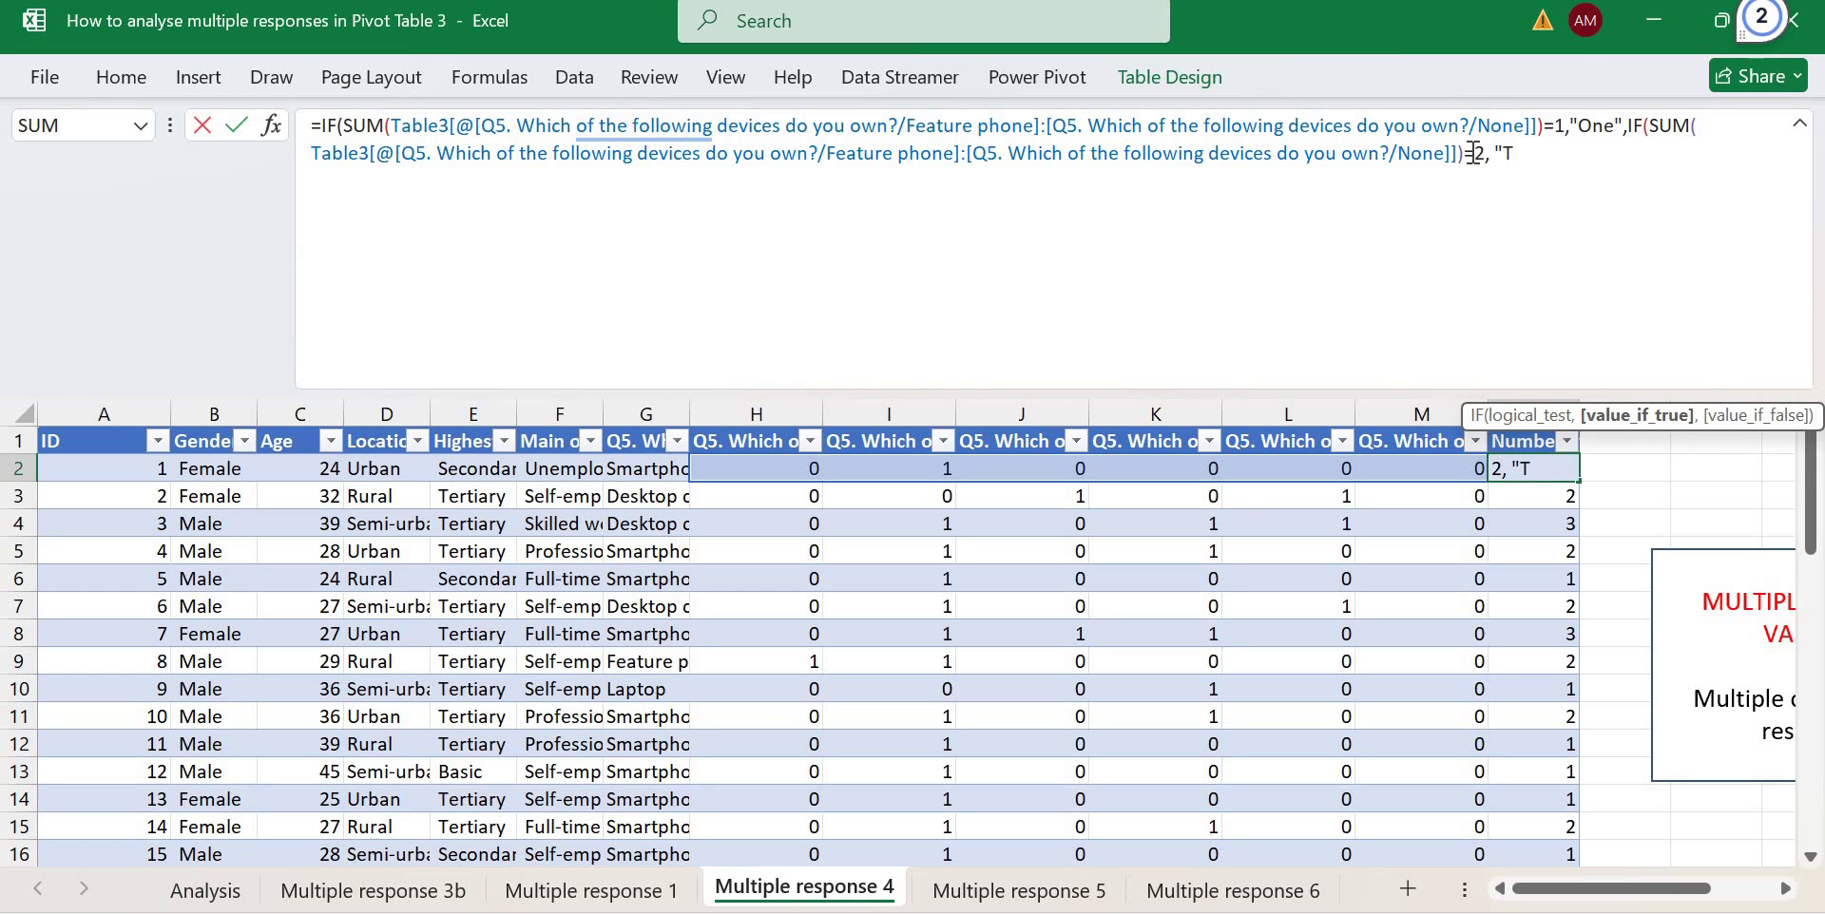
pyautogui.write('wo", ')
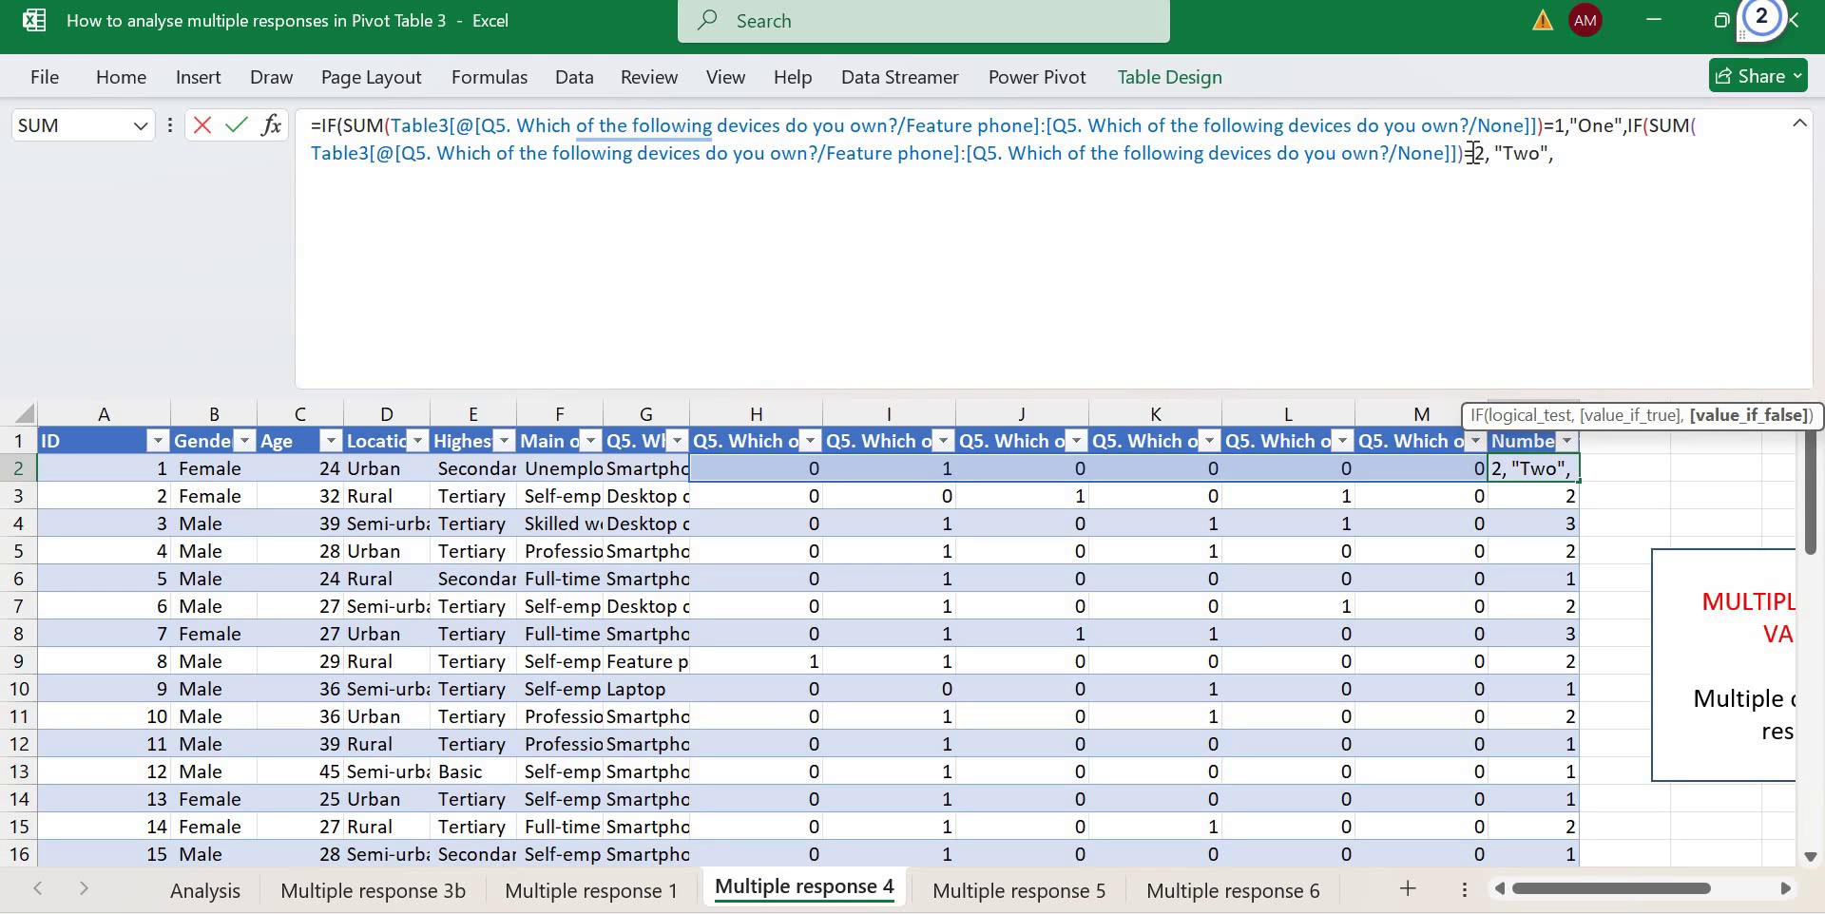
pyautogui.write('"Three or m')
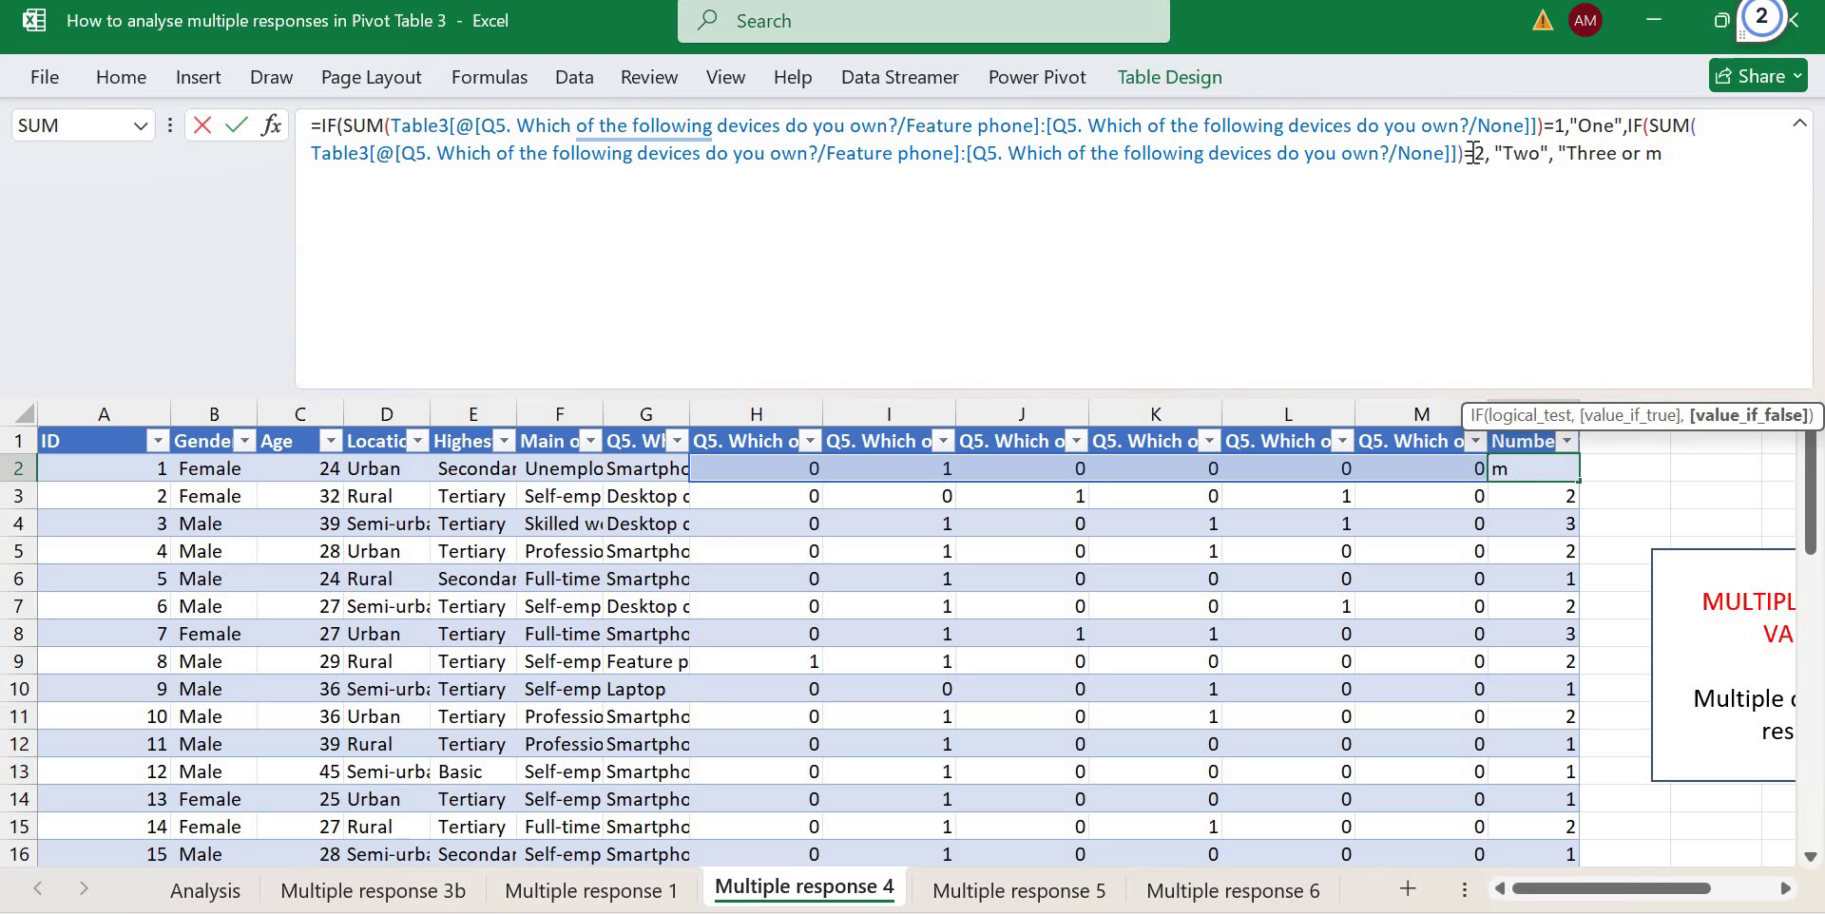
pyautogui.write('ore"))')
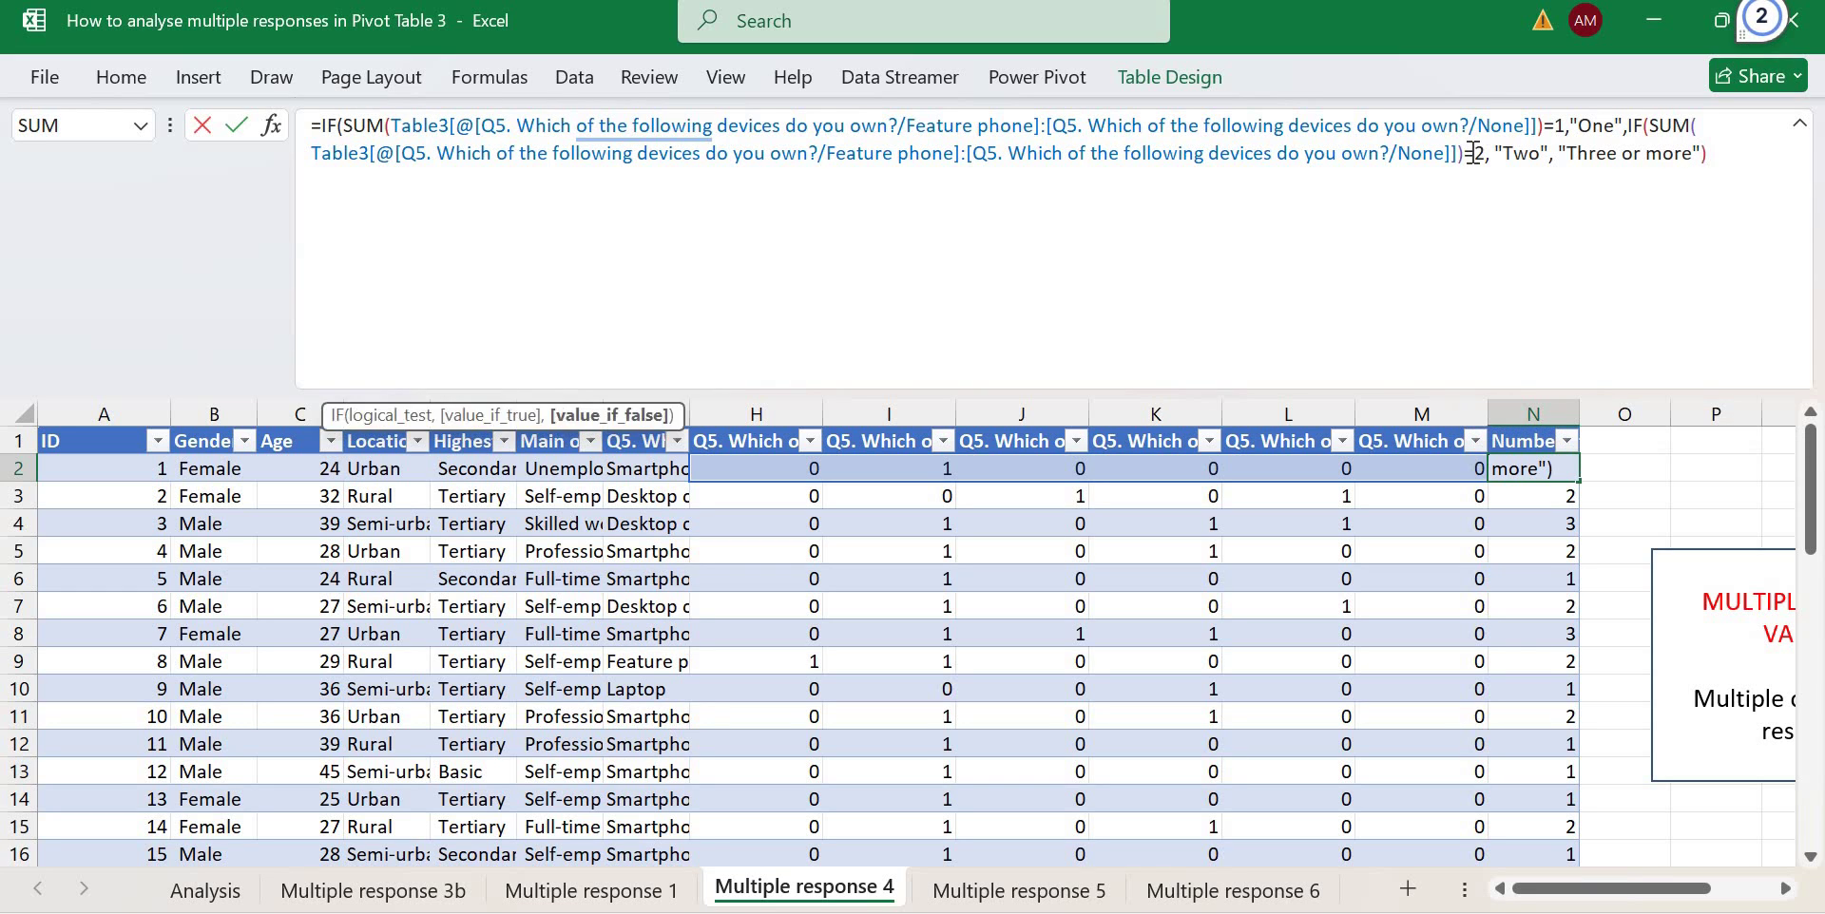
pyautogui.press('Return')
pyautogui.press('Up')
pyautogui.press('Up')
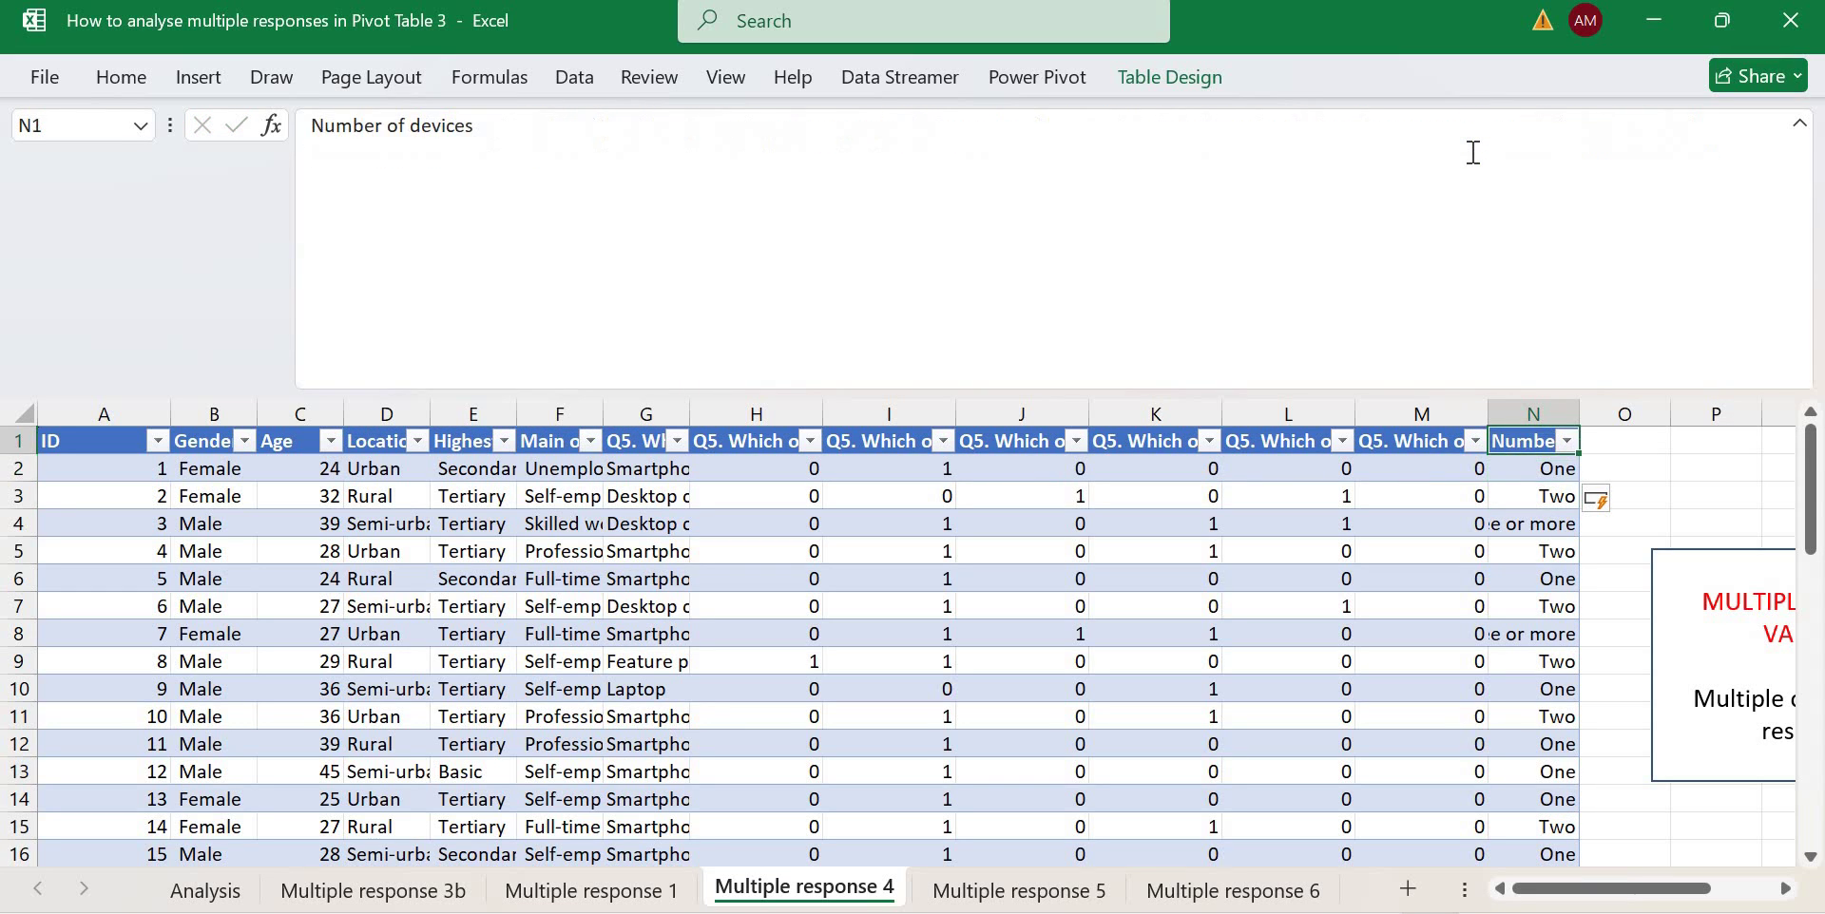
pyautogui.press('Down')
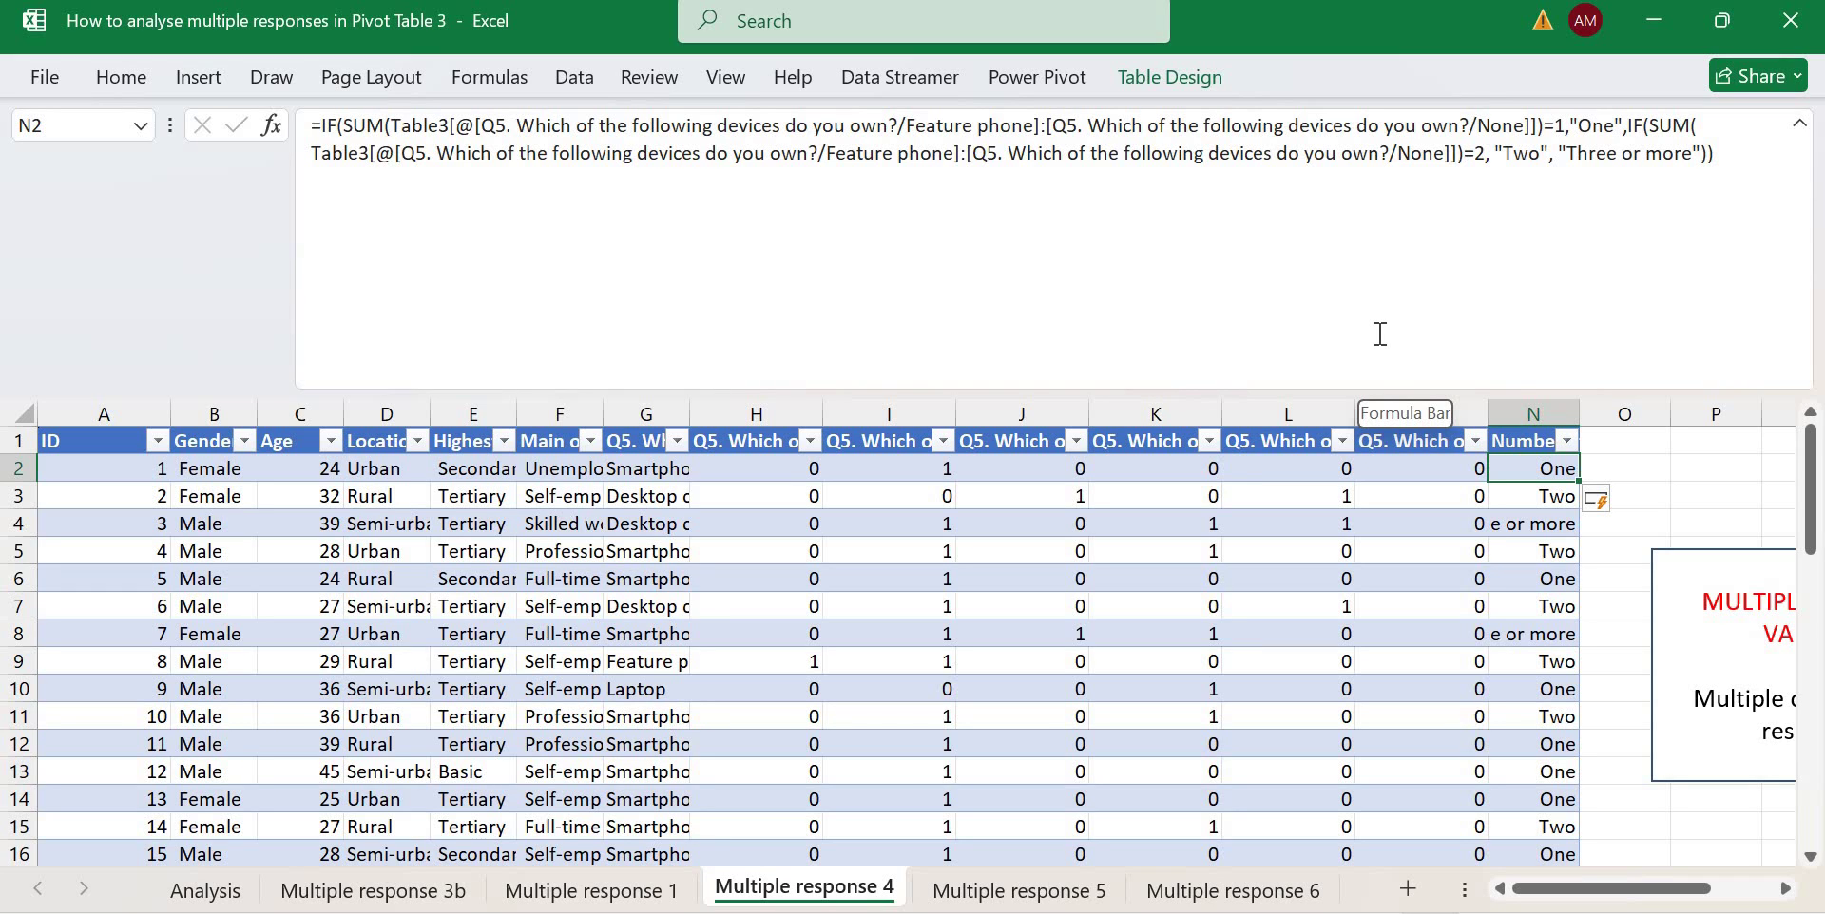
pyautogui.press('Right')
pyautogui.press('Up')
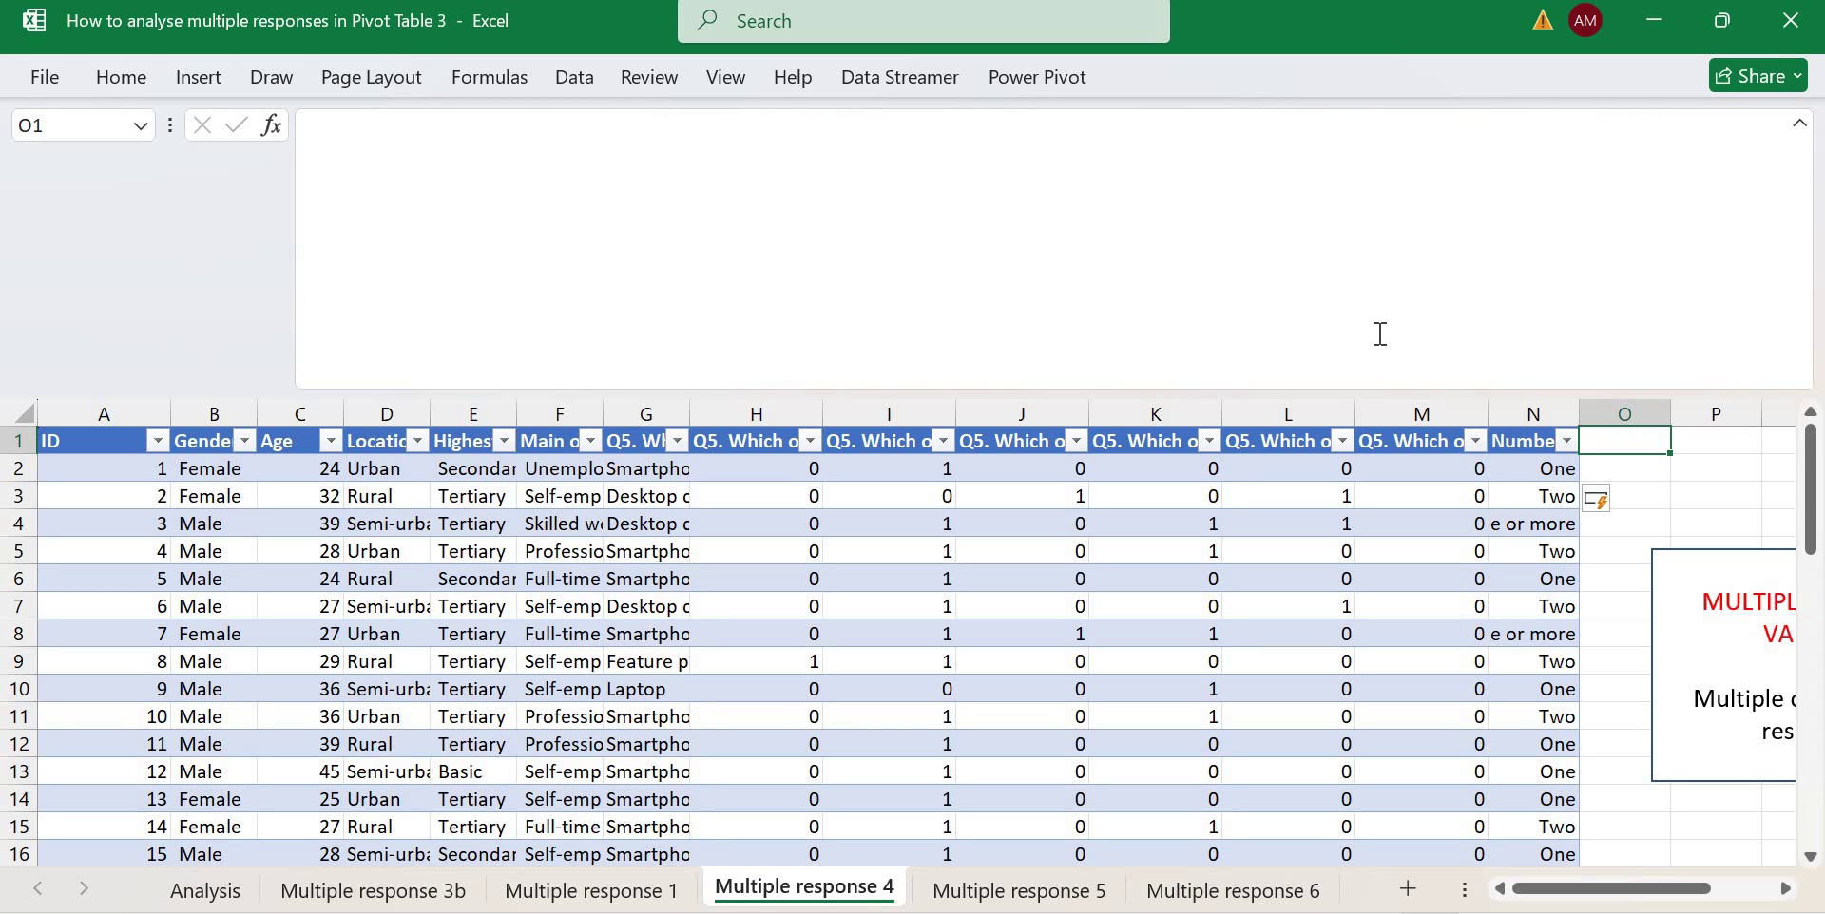
# Head column O 'AAAA' and begin a counting formula over the first respondent's device answers.
pyautogui.write('AAAA')
pyautogui.press('Return')
pyautogui.write('=COUNT')
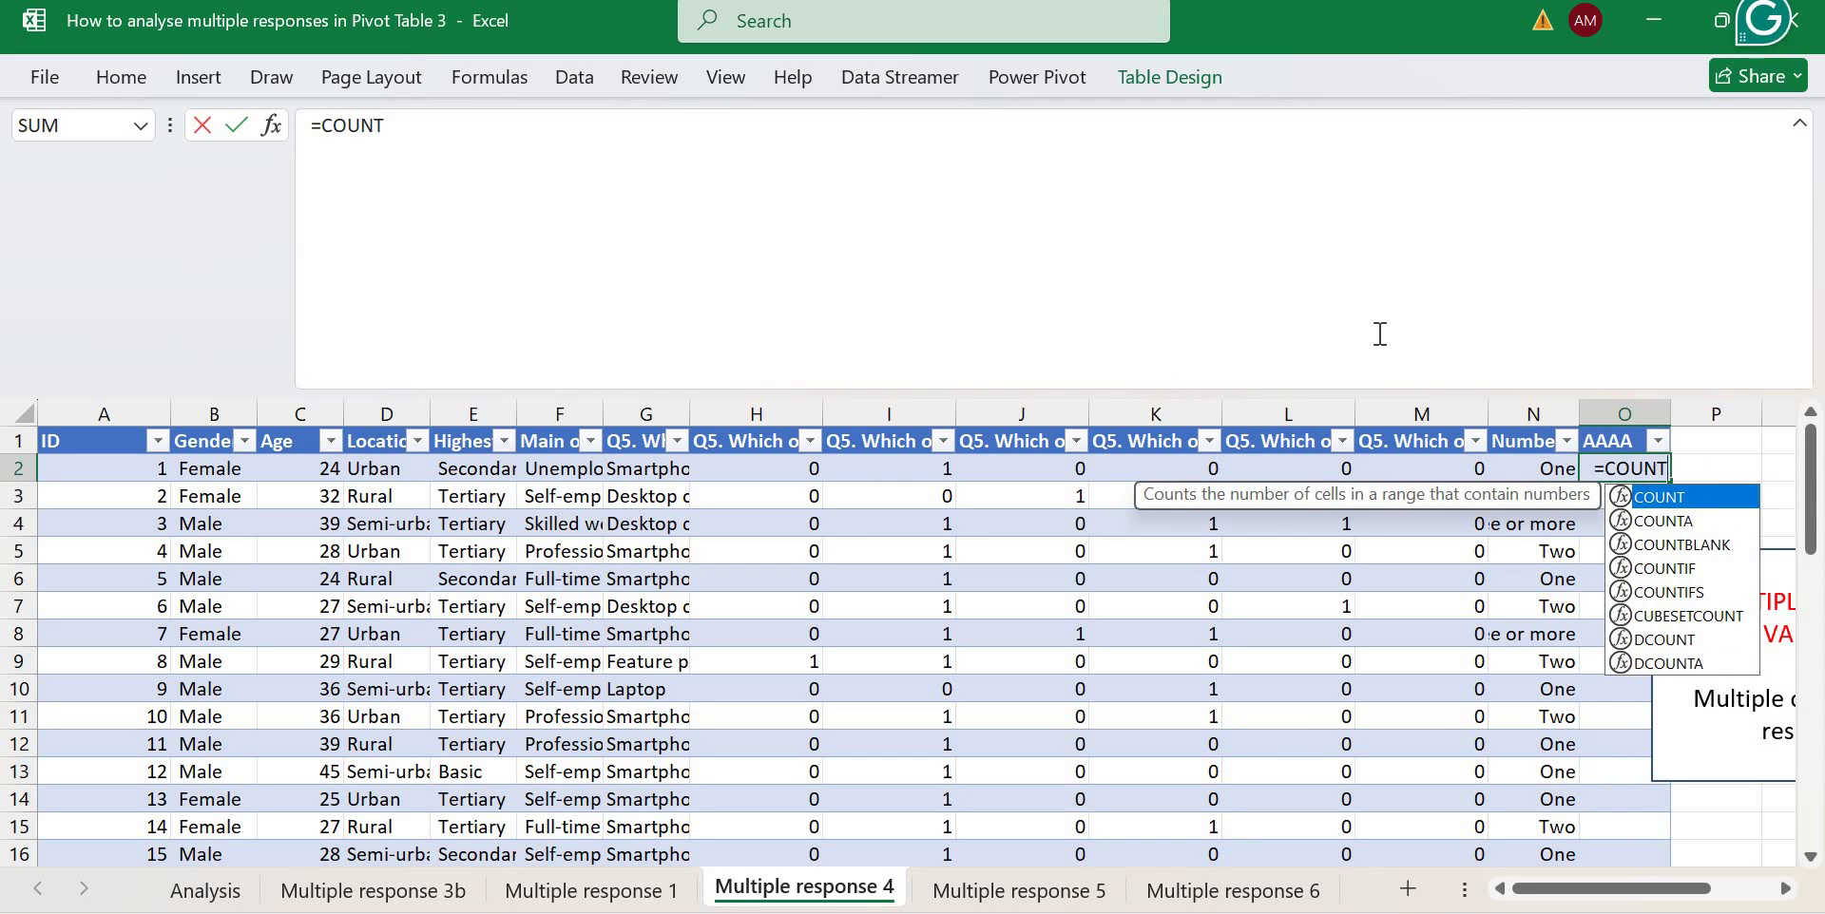
pyautogui.write('(')
pyautogui.press('BackSpace')
pyautogui.write('IF')
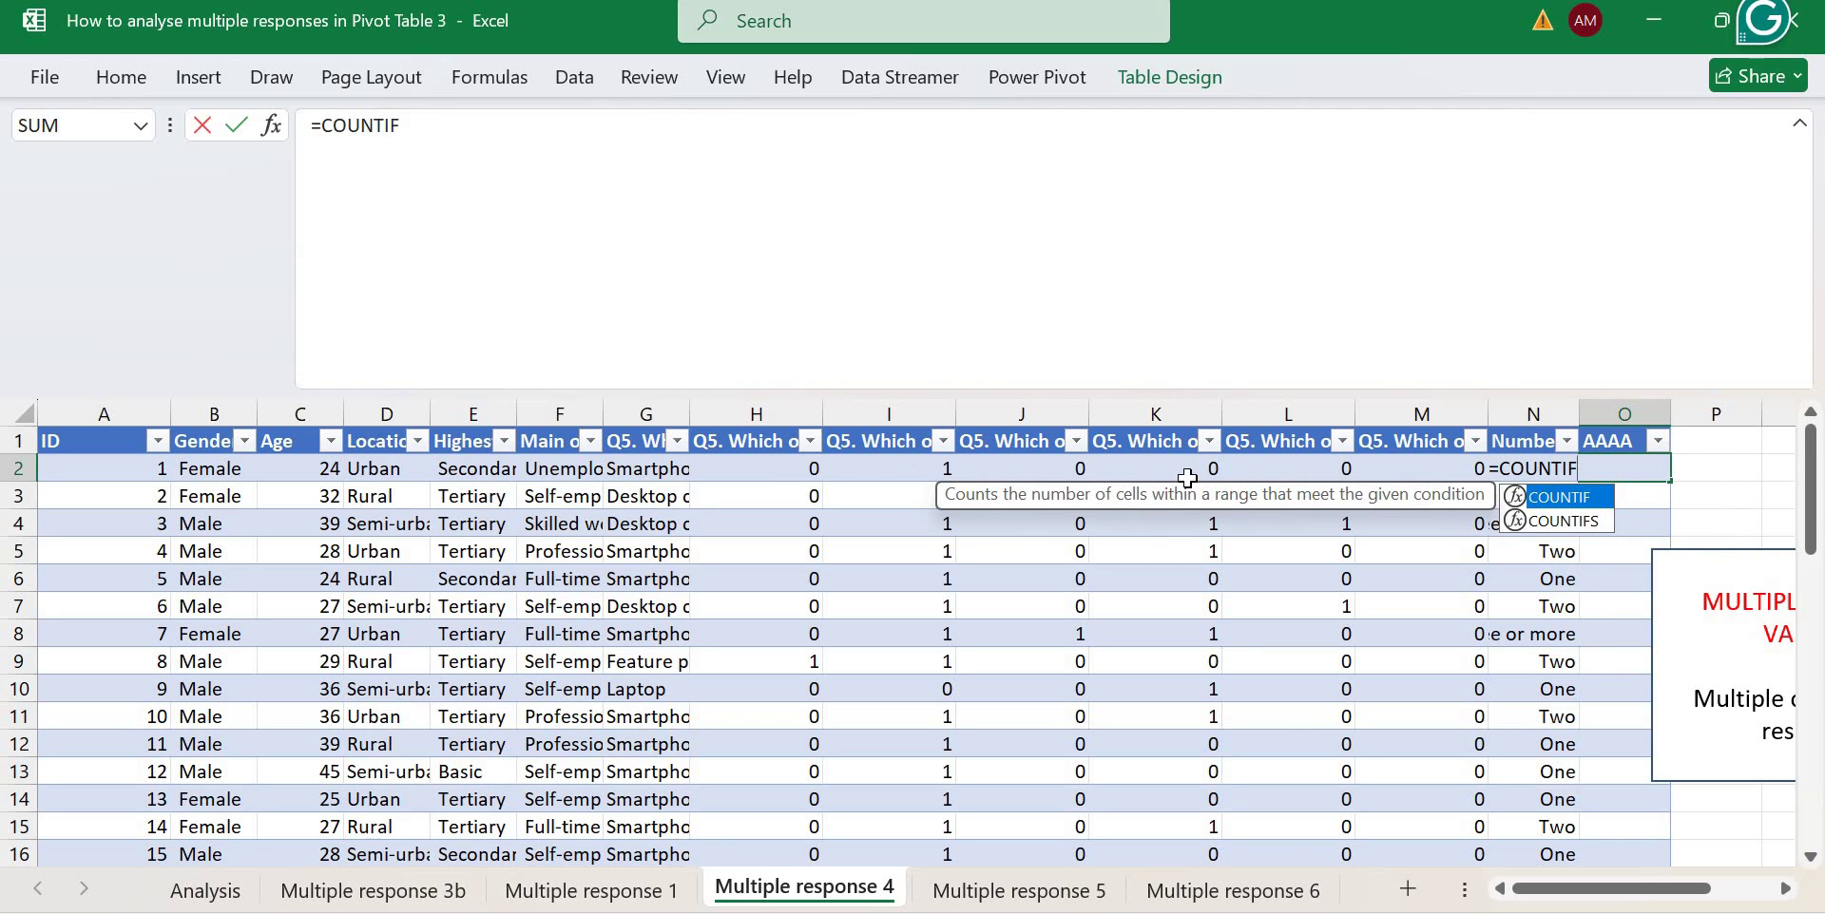
pyautogui.moveTo(798, 468); pyautogui.dragTo(1464, 467)
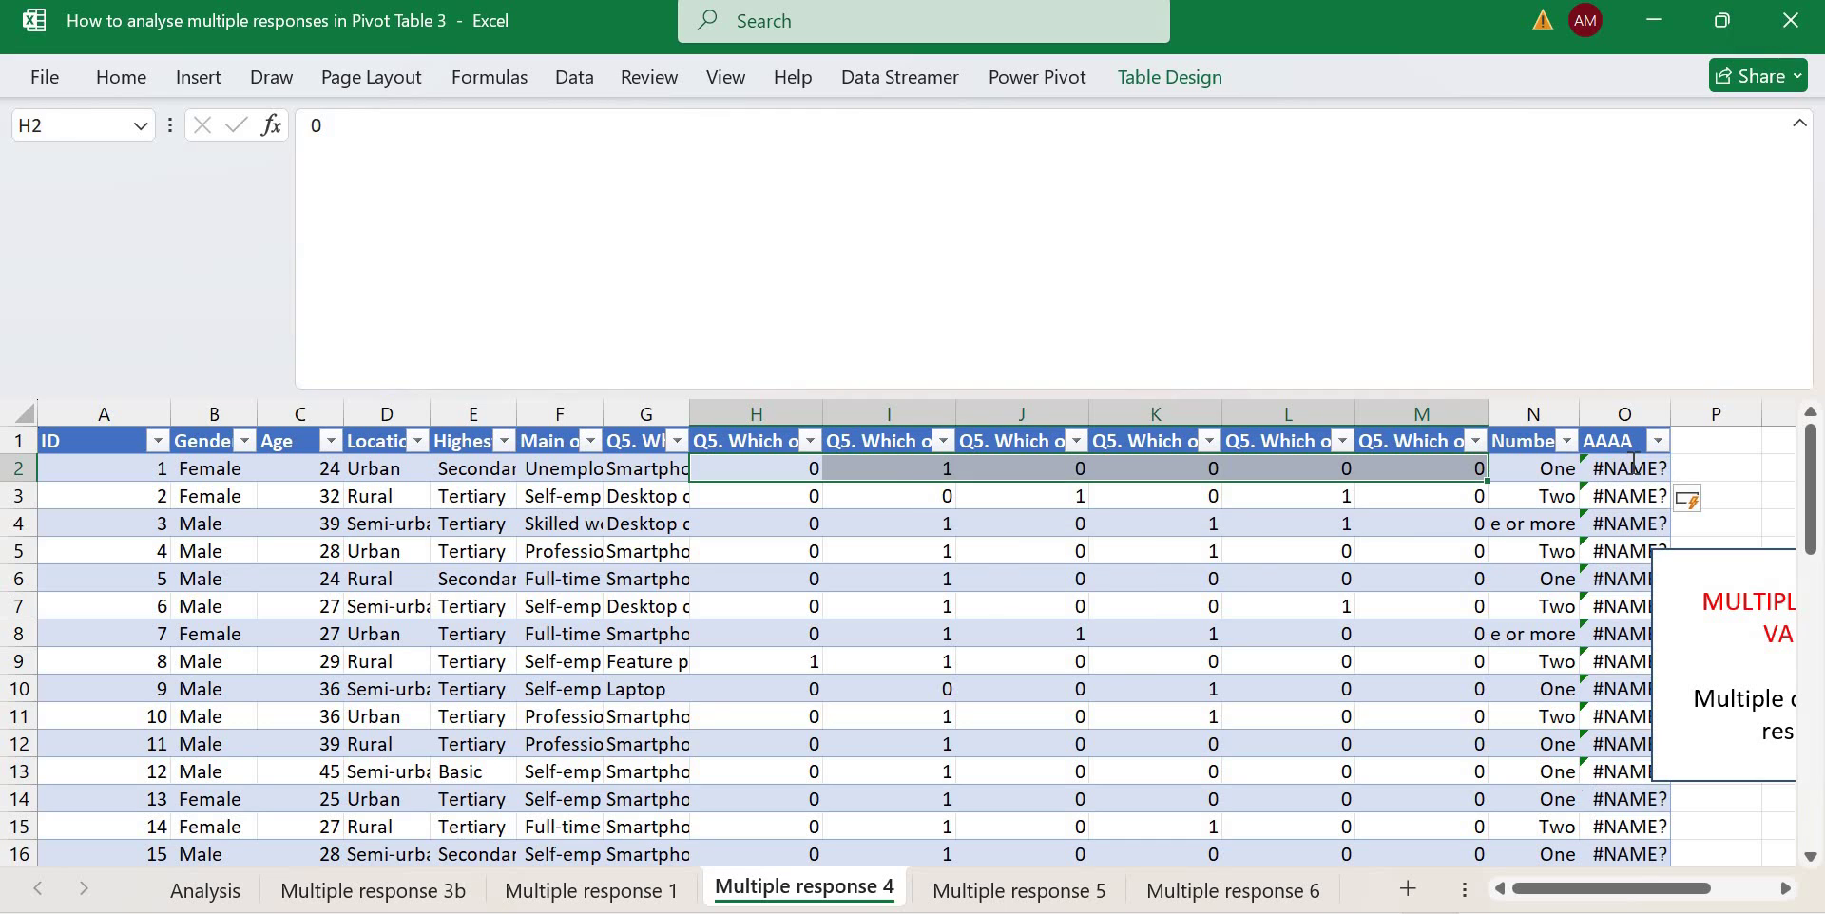
# Undo the broken #NAME? fill, clear O2 and restart it with =COUNTIF(.
pyautogui.doubleClick(1631, 463)
pyautogui.press('Return')
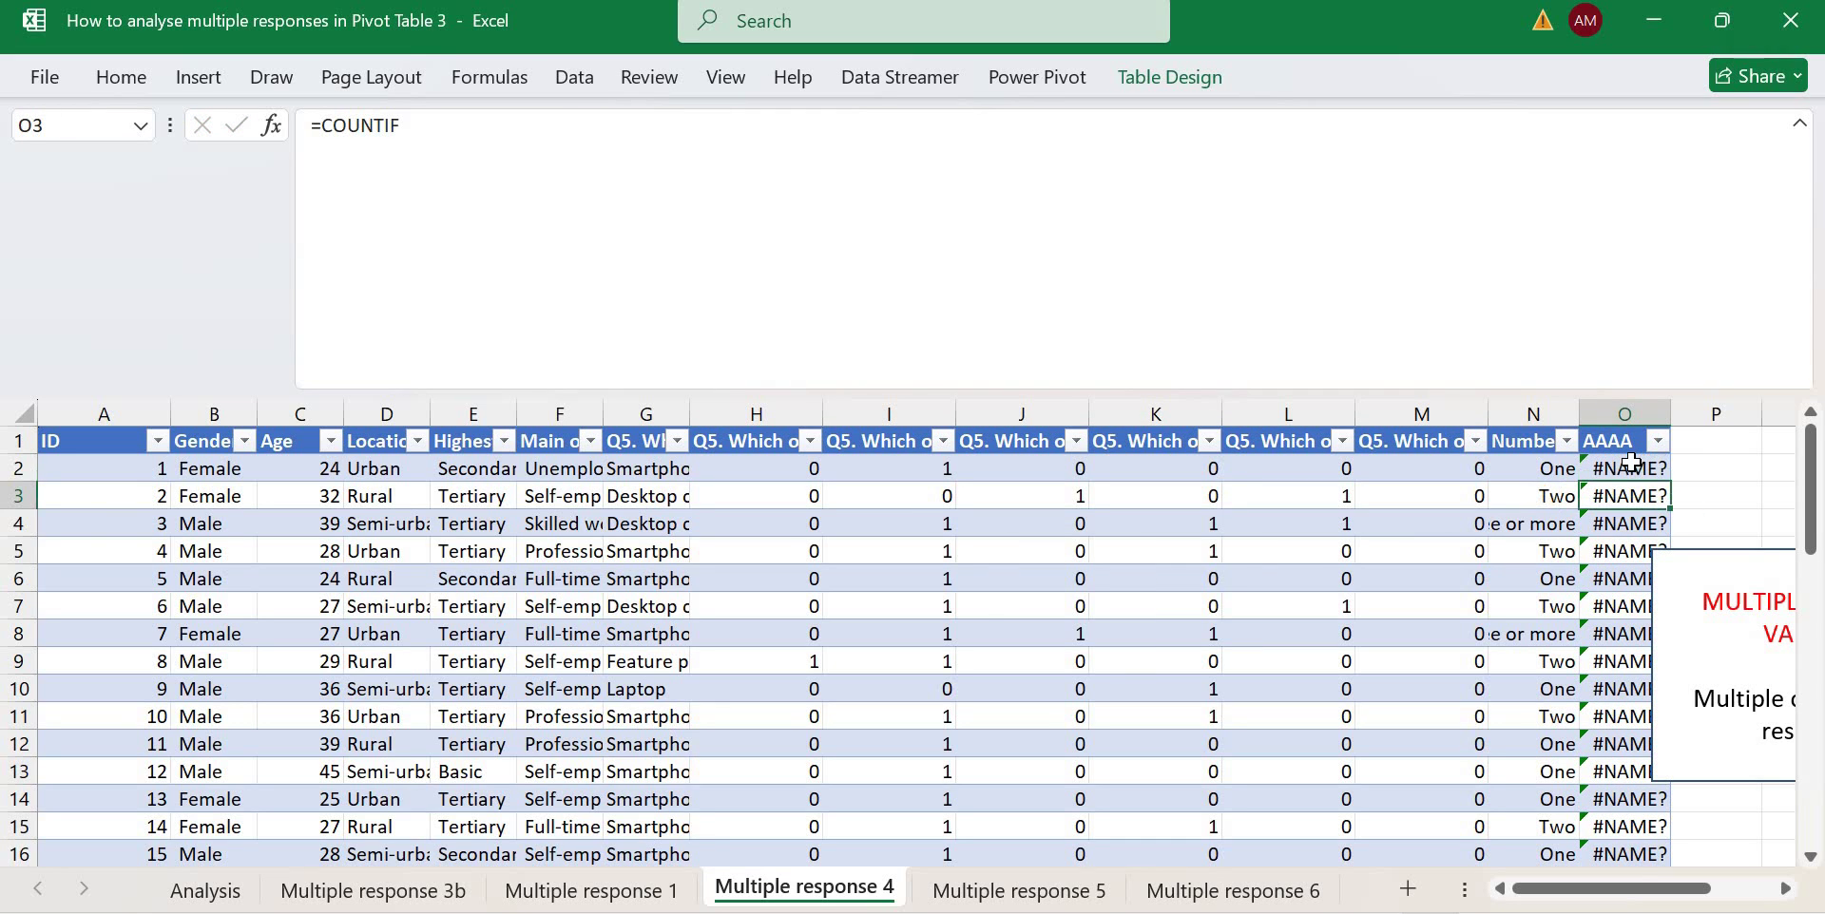
pyautogui.click(1631, 463)
pyautogui.hotkey('ctrl', 'z')
pyautogui.press('Delete')
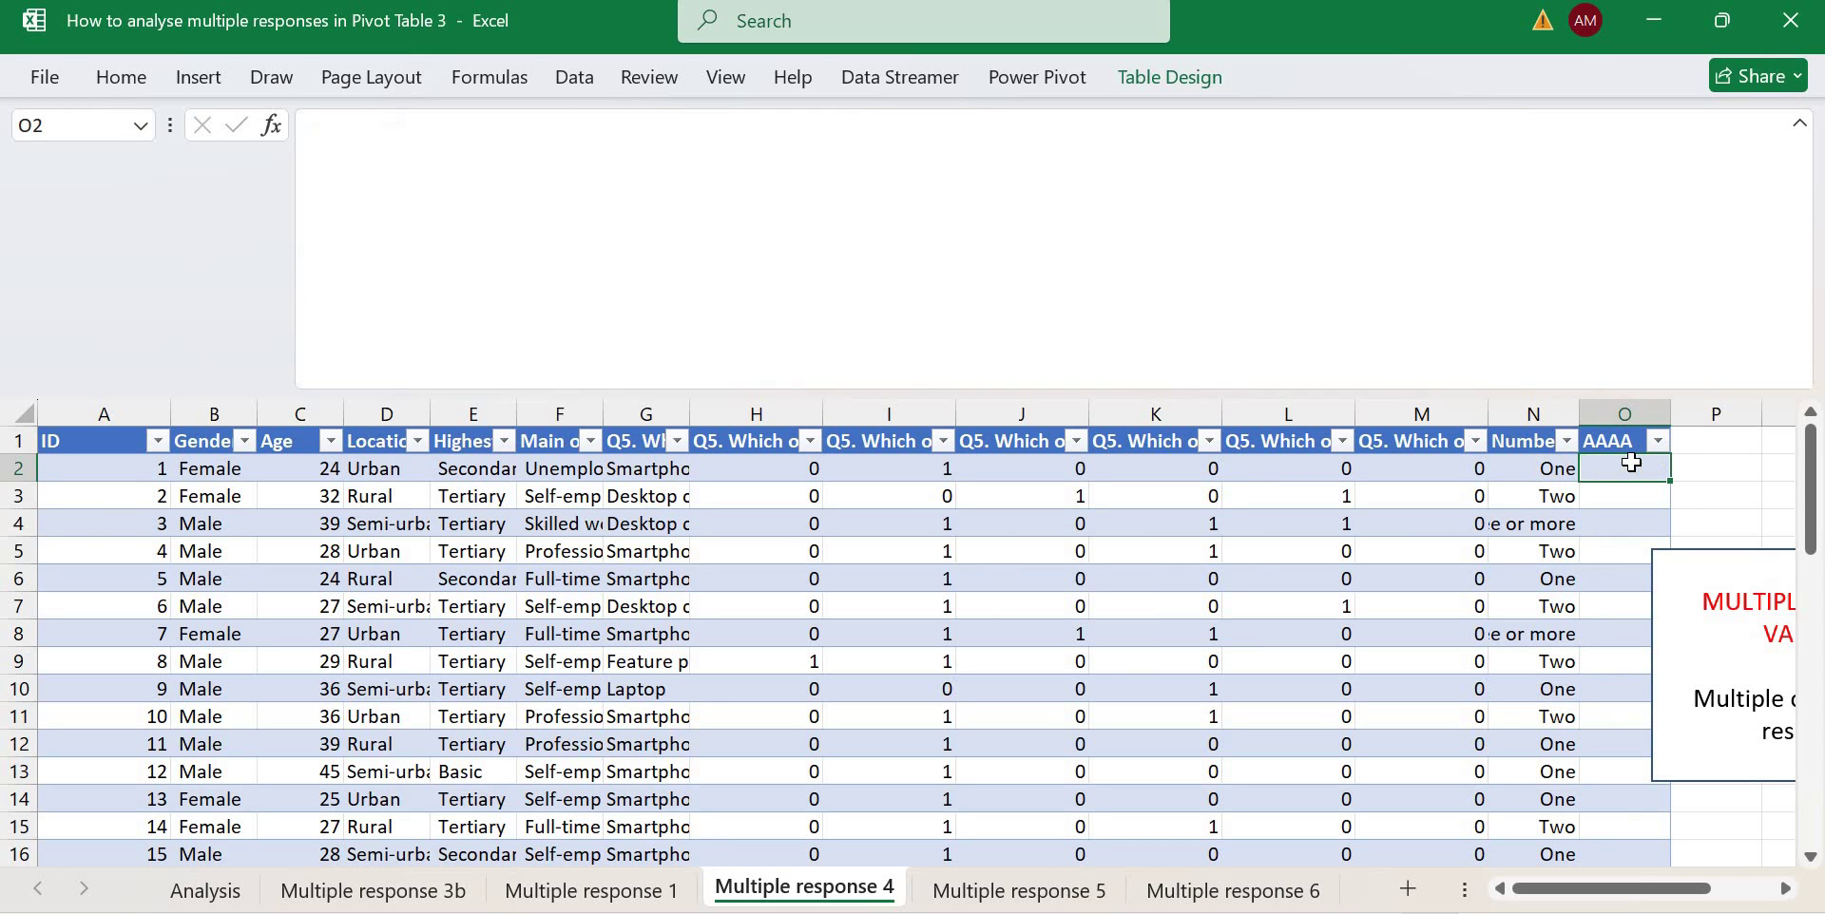
pyautogui.write('=COUNTIF(')
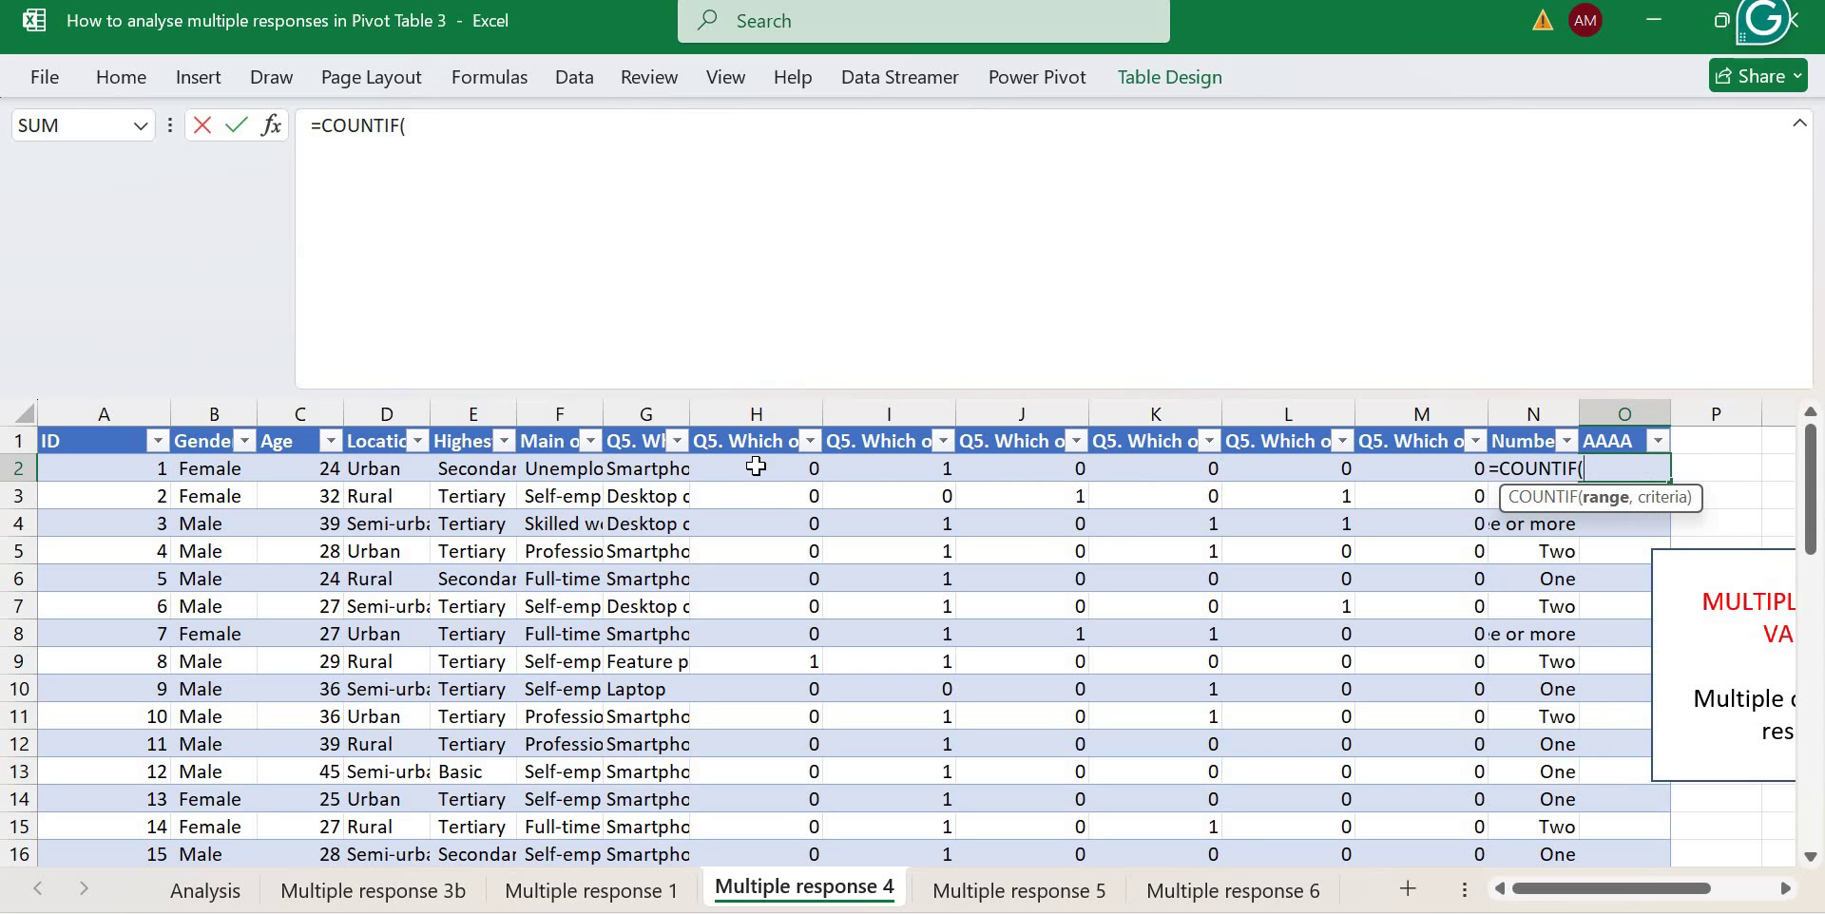
# Count cells equal to "1" from H2 through the Number of devices column, filling column O.
pyautogui.moveTo(756, 468); pyautogui.dragTo(1564, 468)
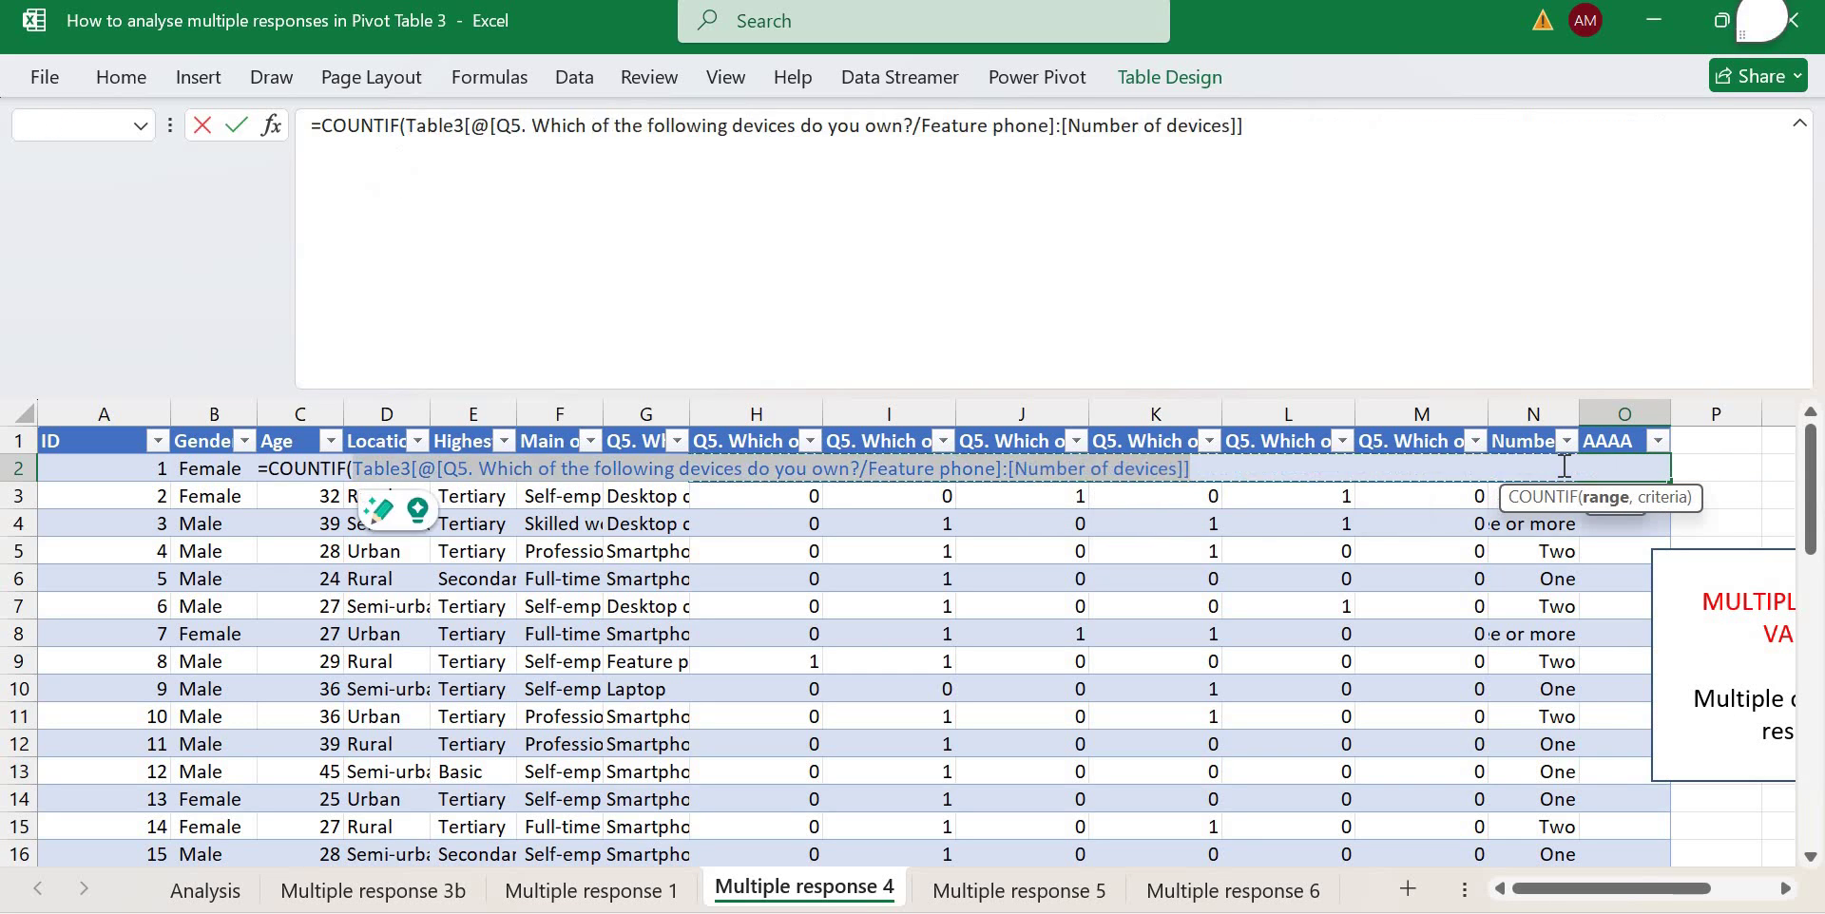
pyautogui.click(1313, 133)
pyautogui.click(1313, 133)
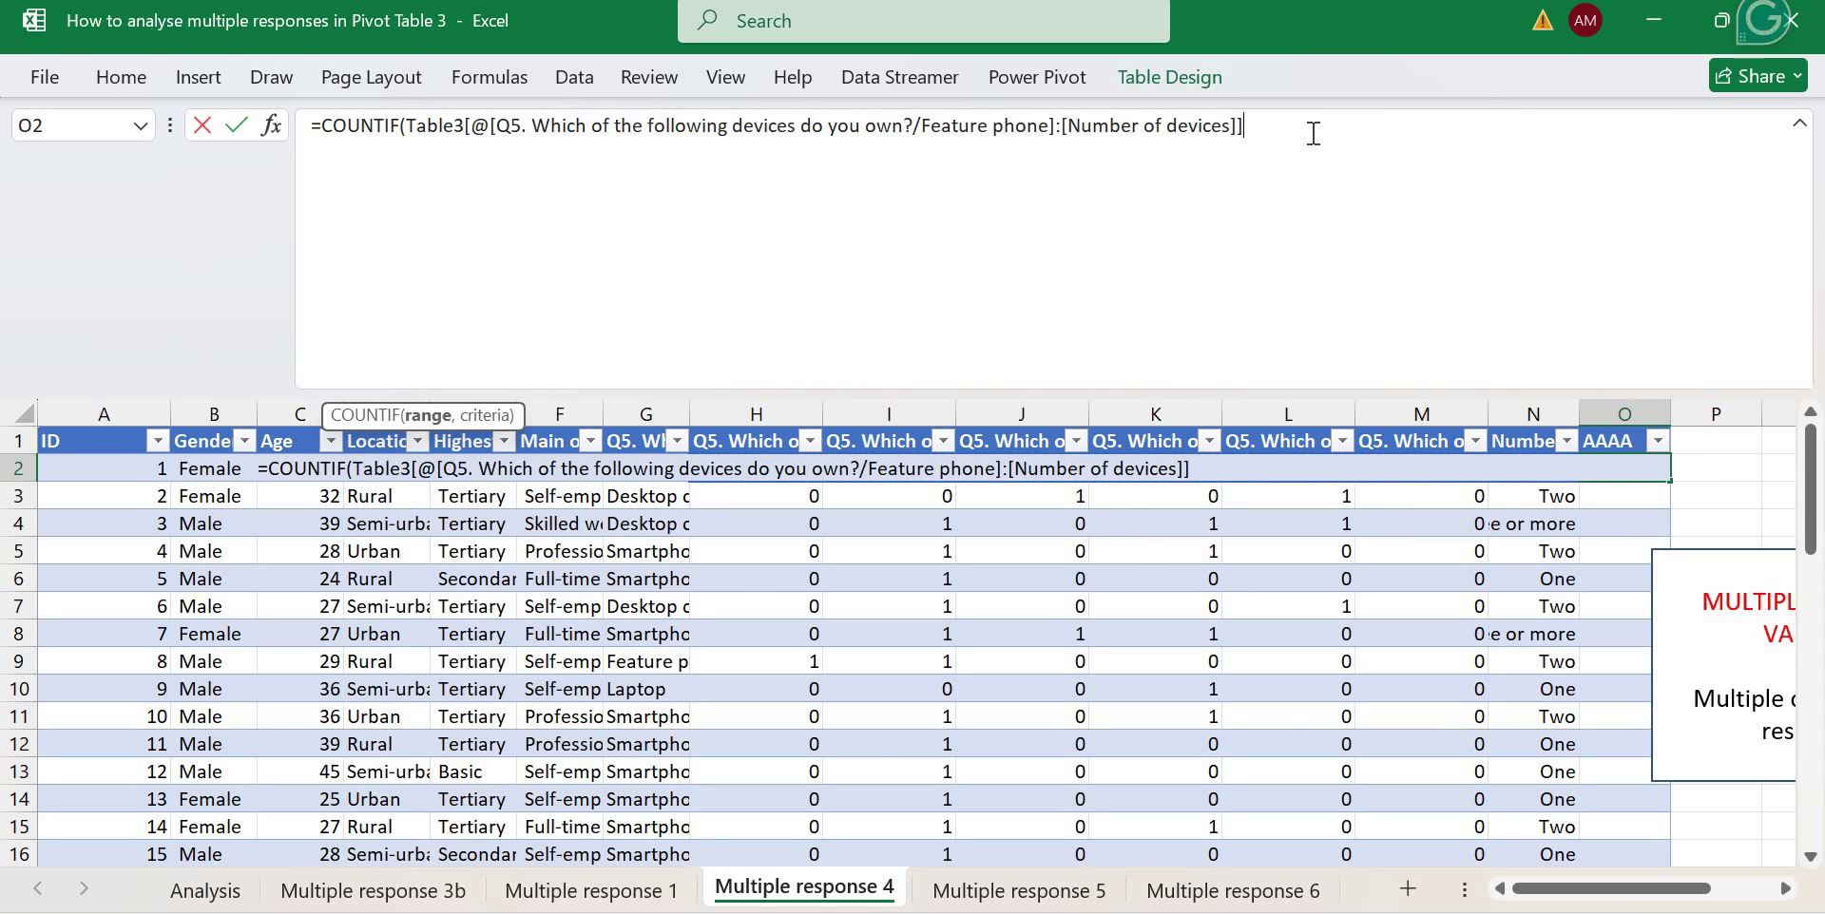
pyautogui.write(',')
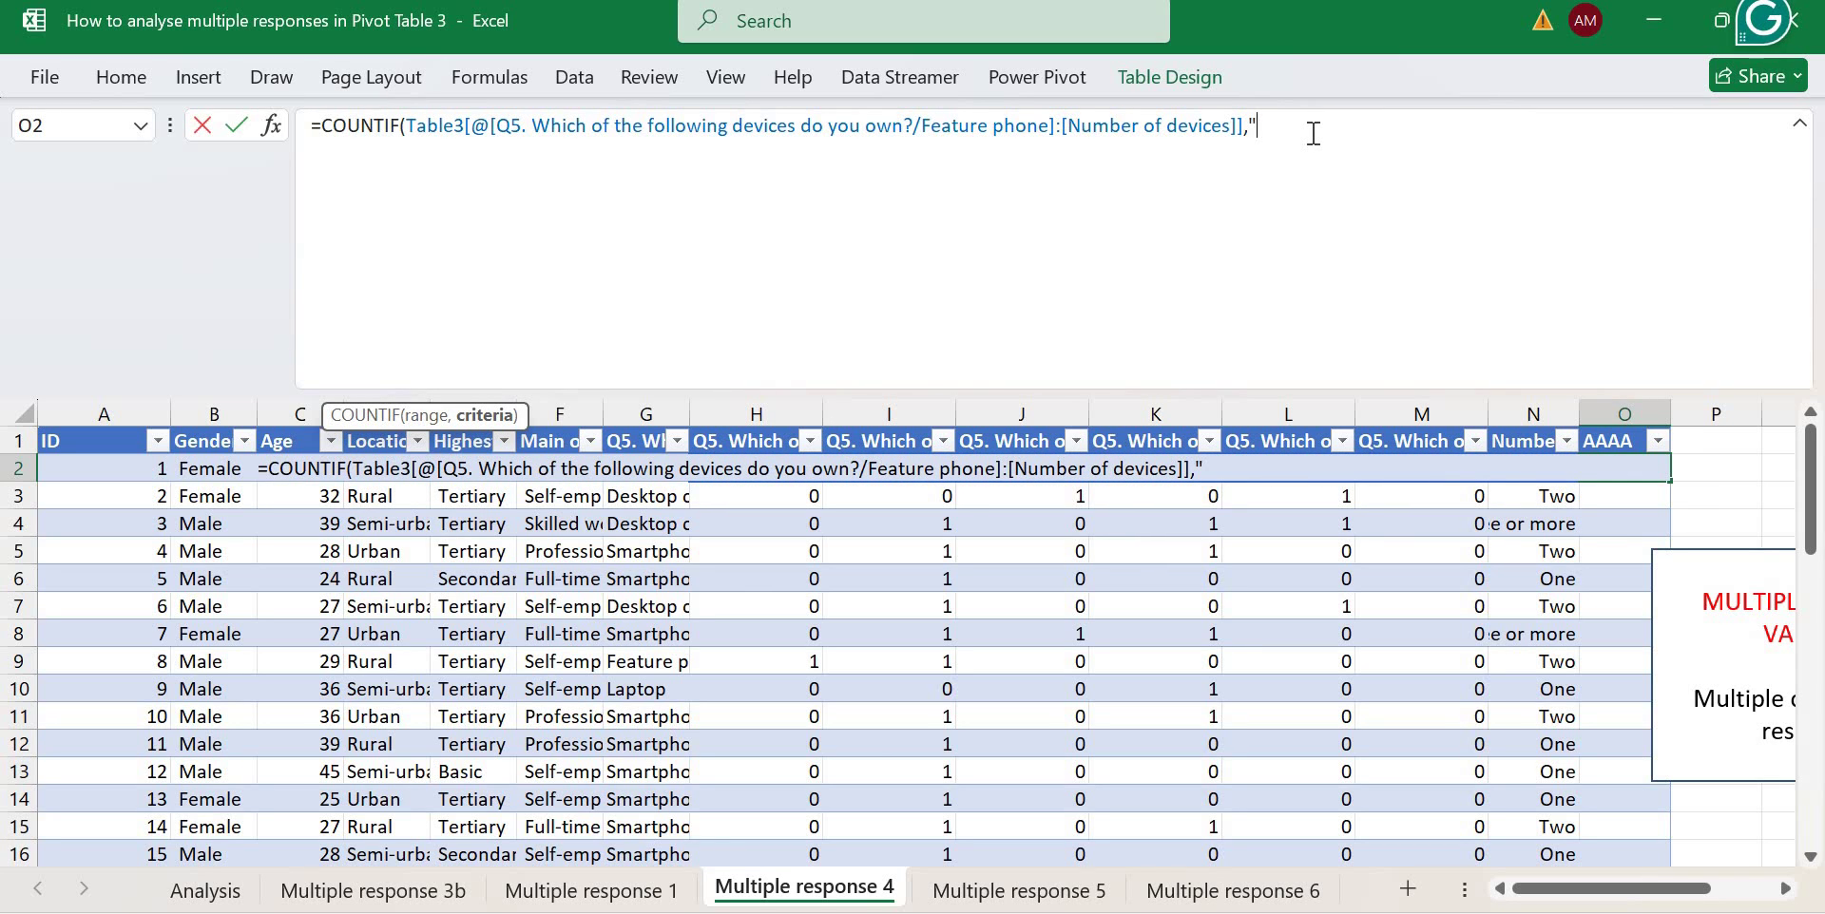
pyautogui.write('"')
pyautogui.press('BackSpace')
pyautogui.write('1')
pyautogui.press('BackSpace')
pyautogui.write('"1")')
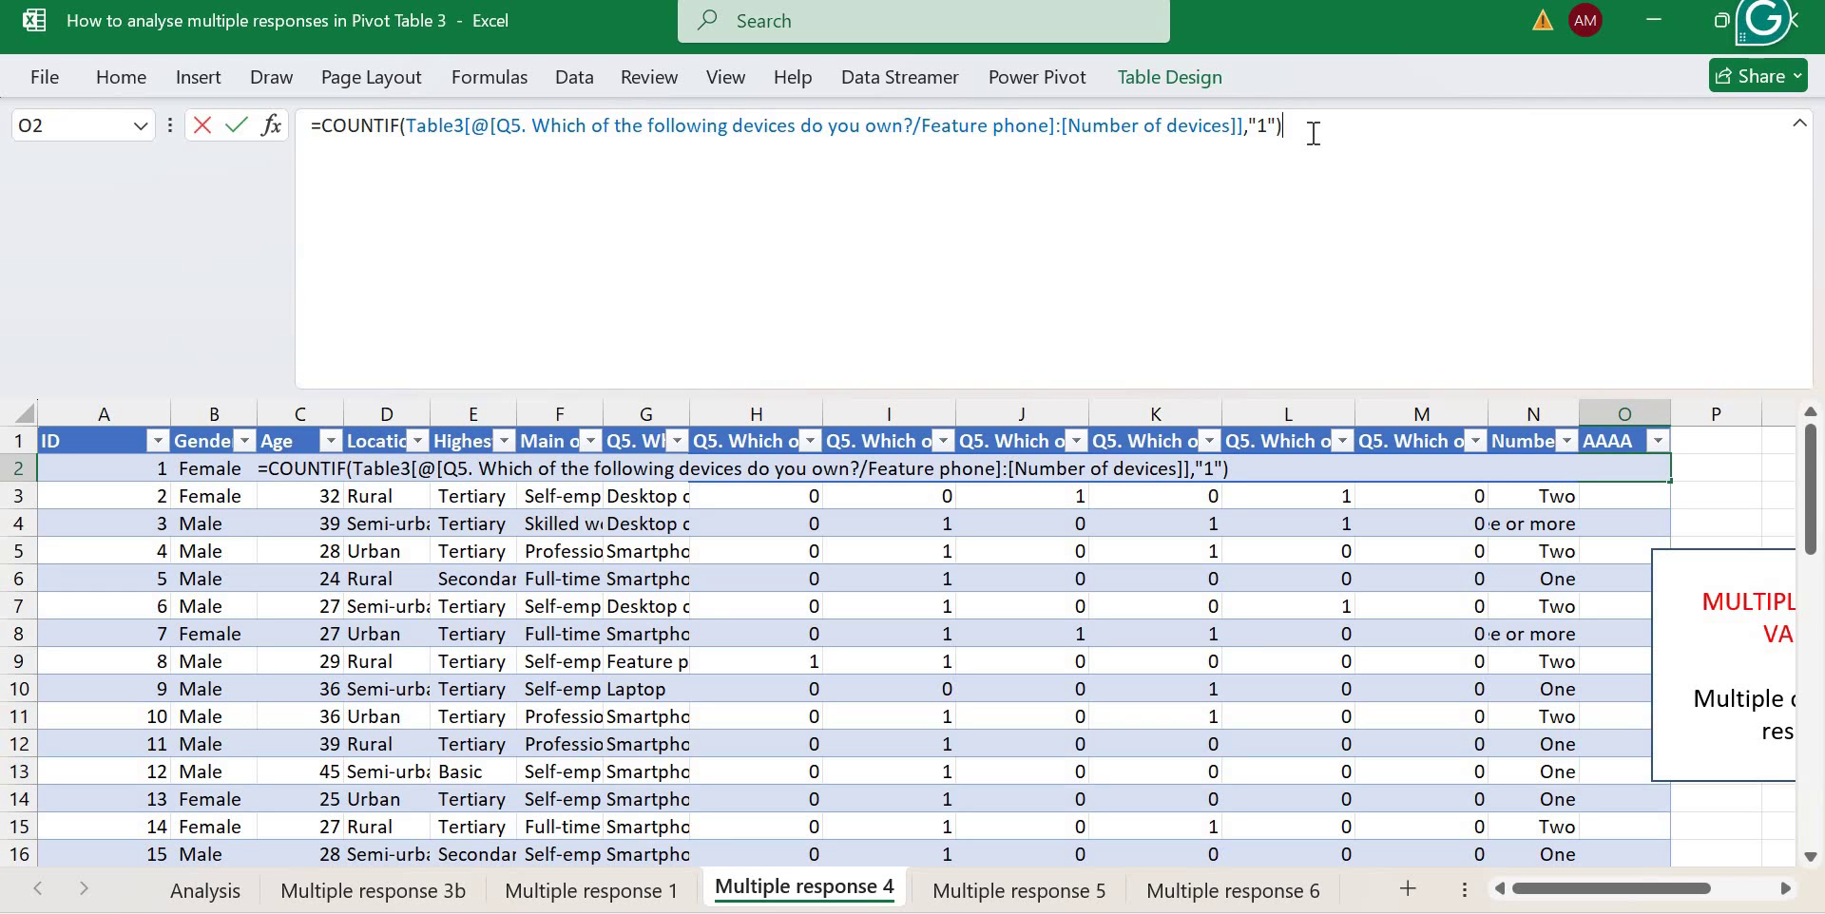
pyautogui.press('Return')
pyautogui.press('Up')
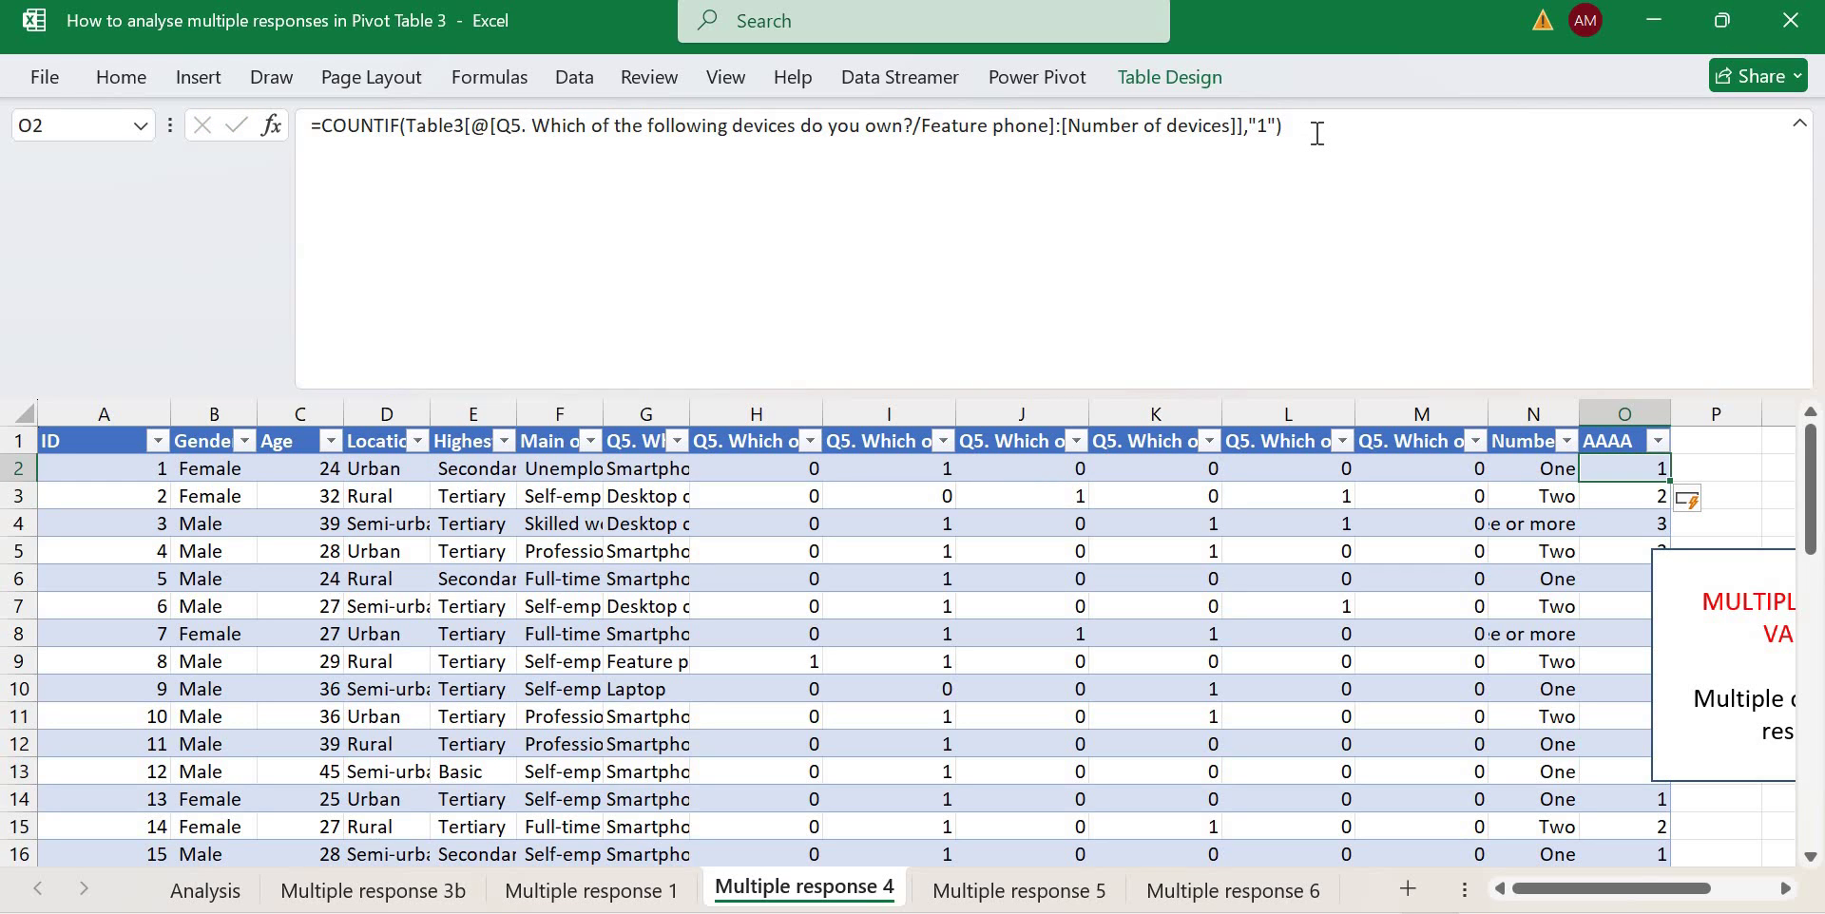
# Wrap O2's COUNTIF in an IF returning "One" when the count is 1.
pyautogui.click(333, 132)
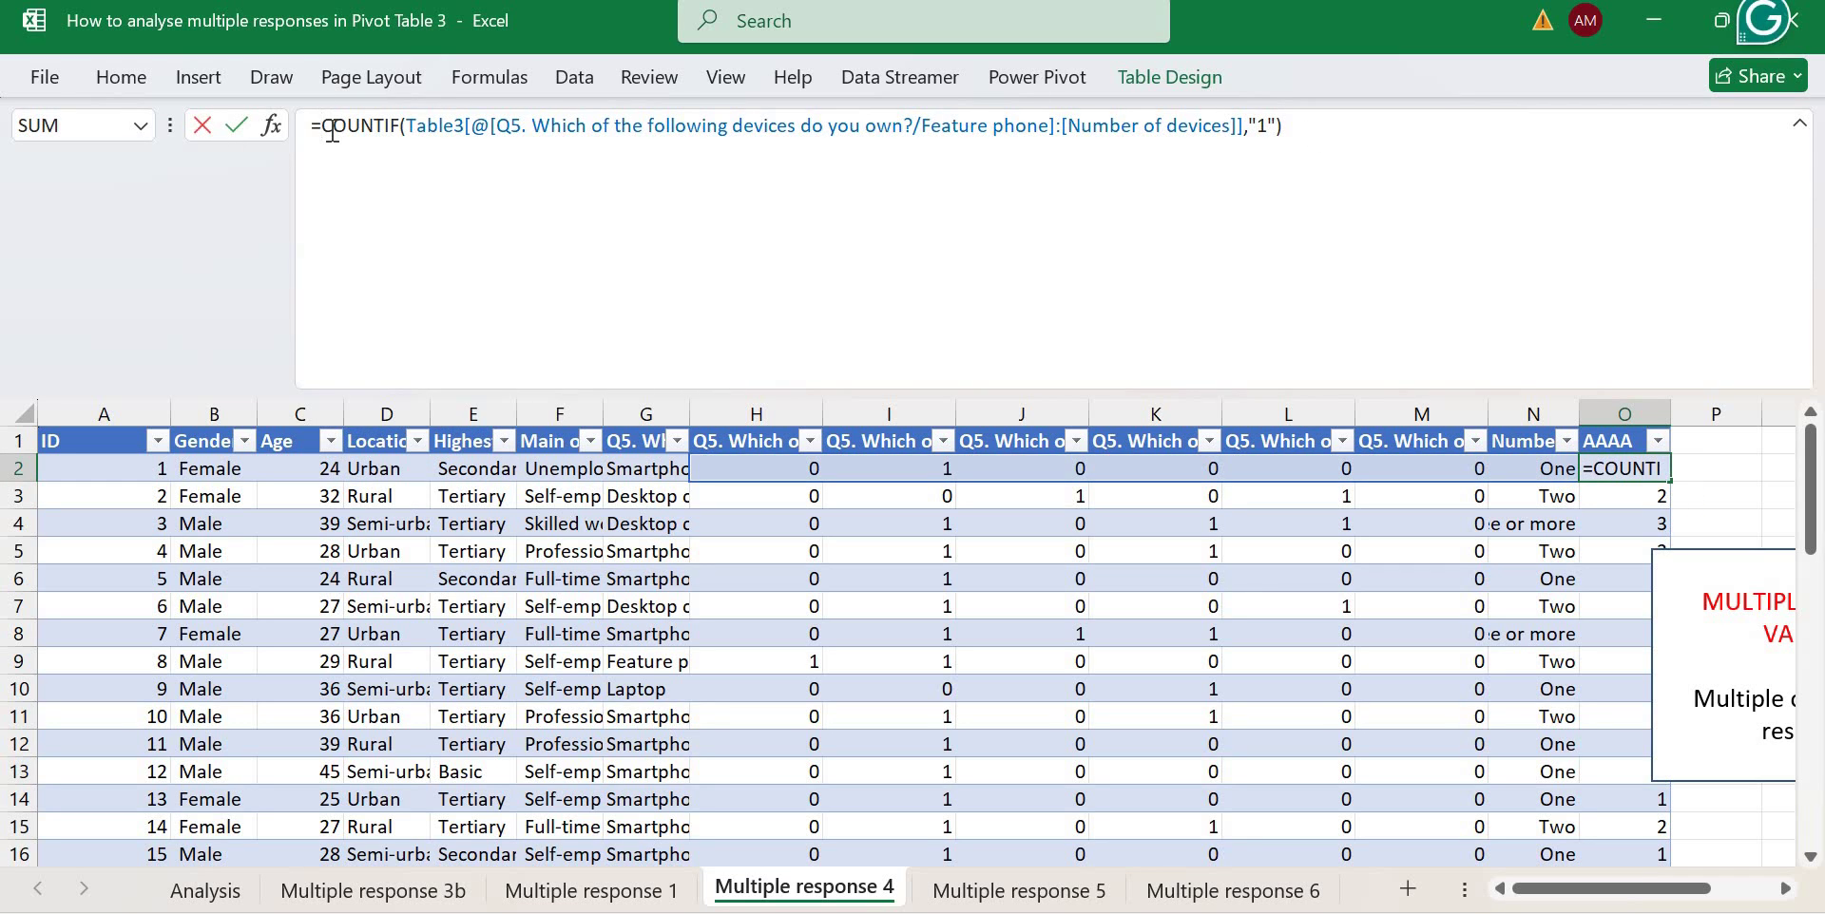
pyautogui.write('IF(')
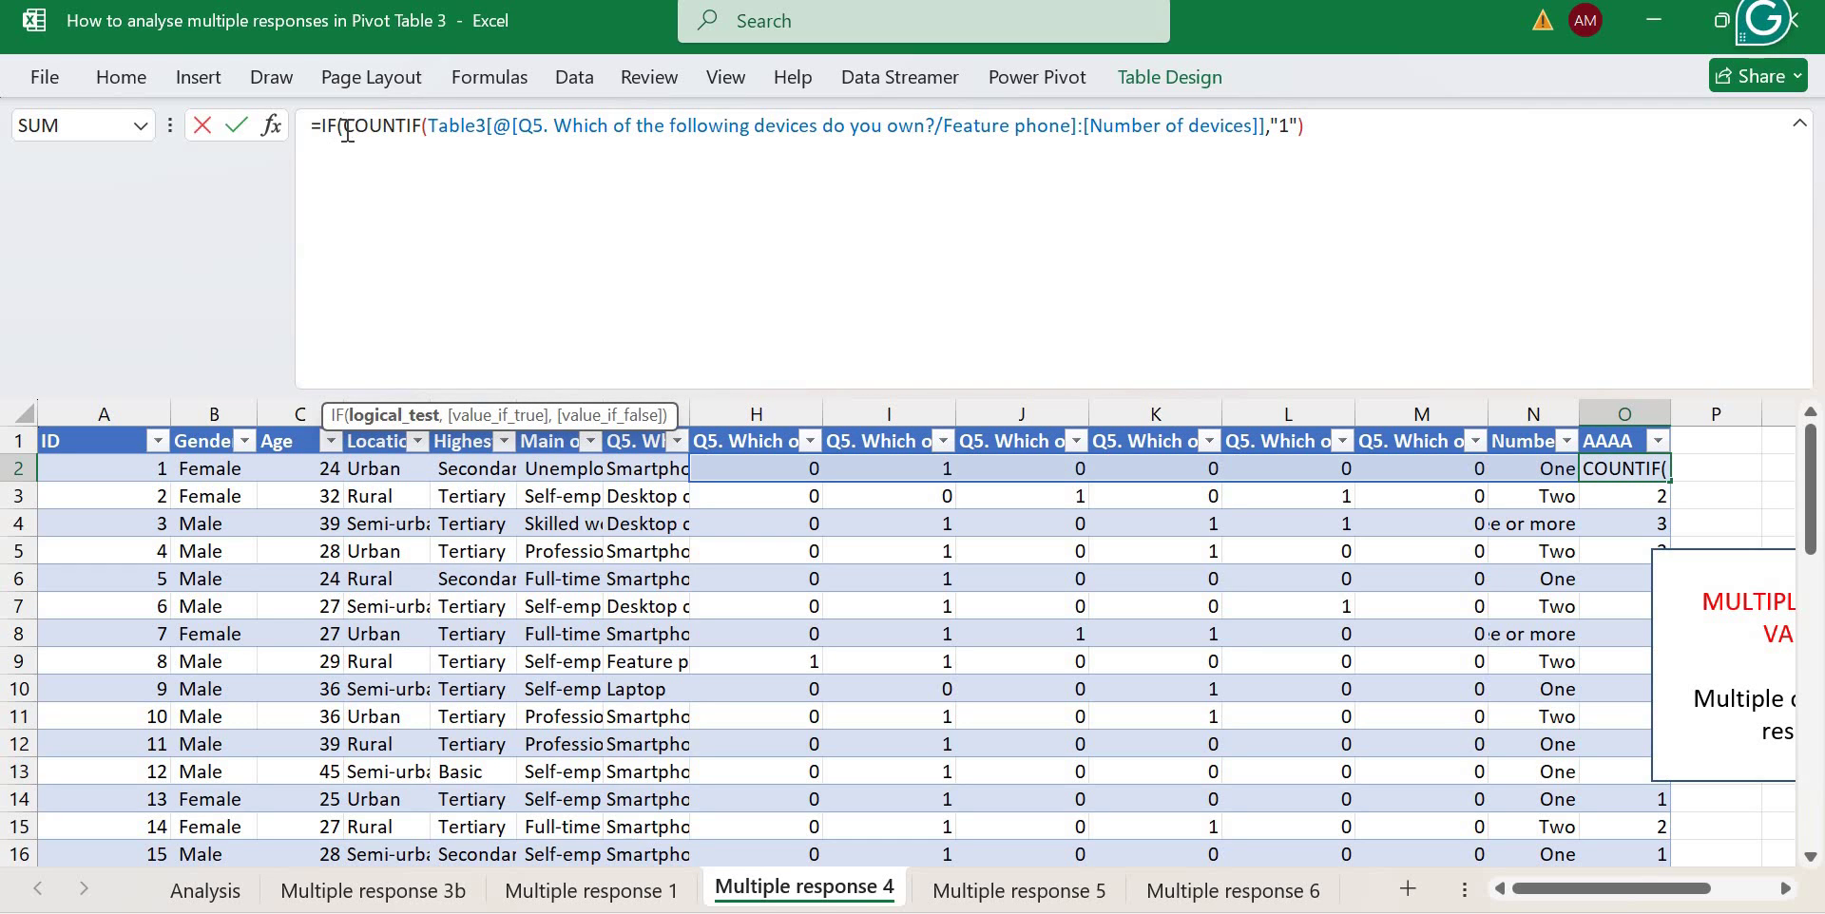
pyautogui.click(1447, 132)
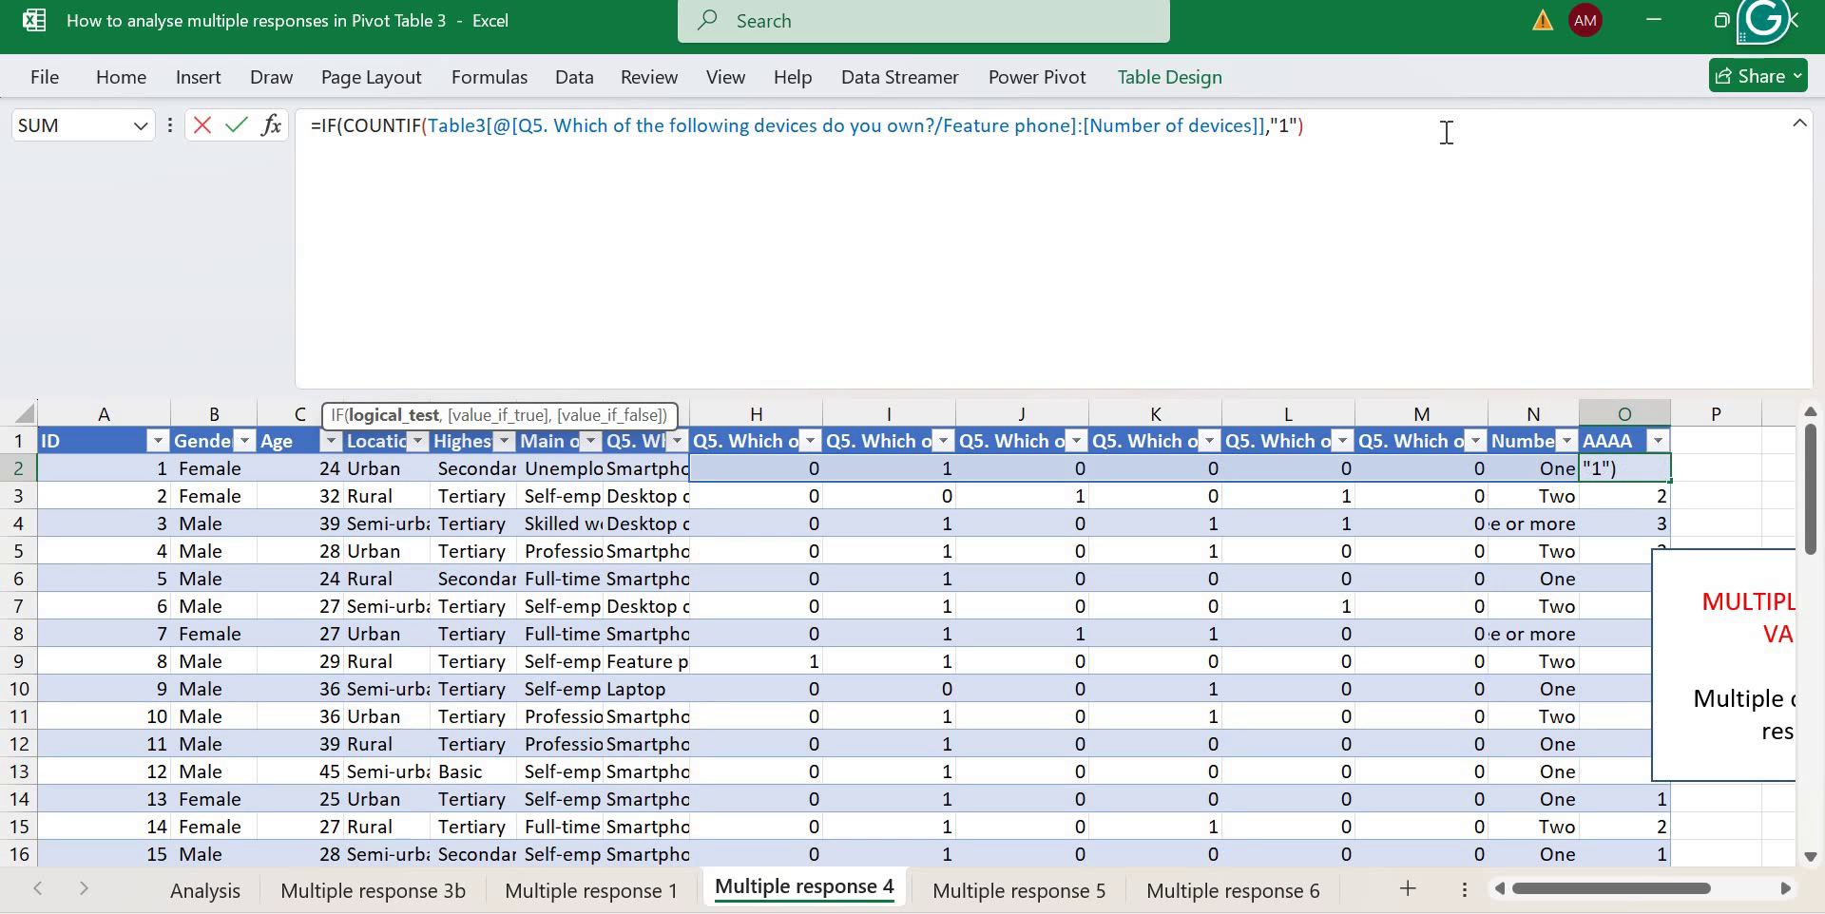
pyautogui.write('=1,')
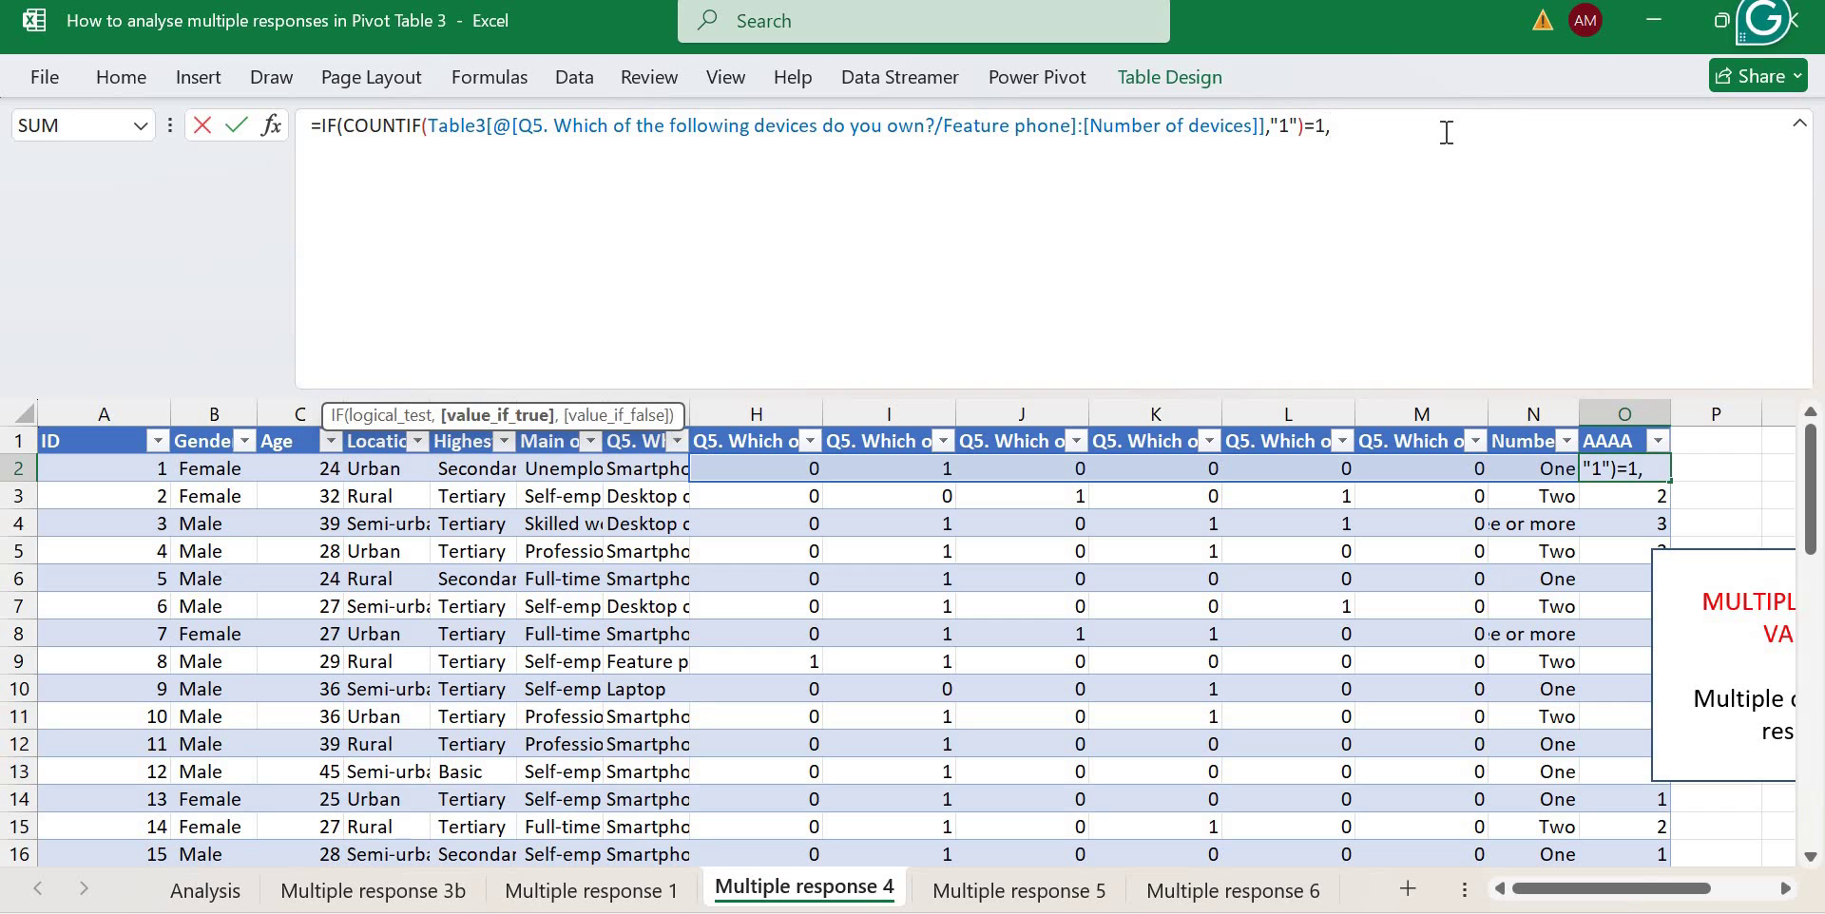
pyautogui.write('"One",')
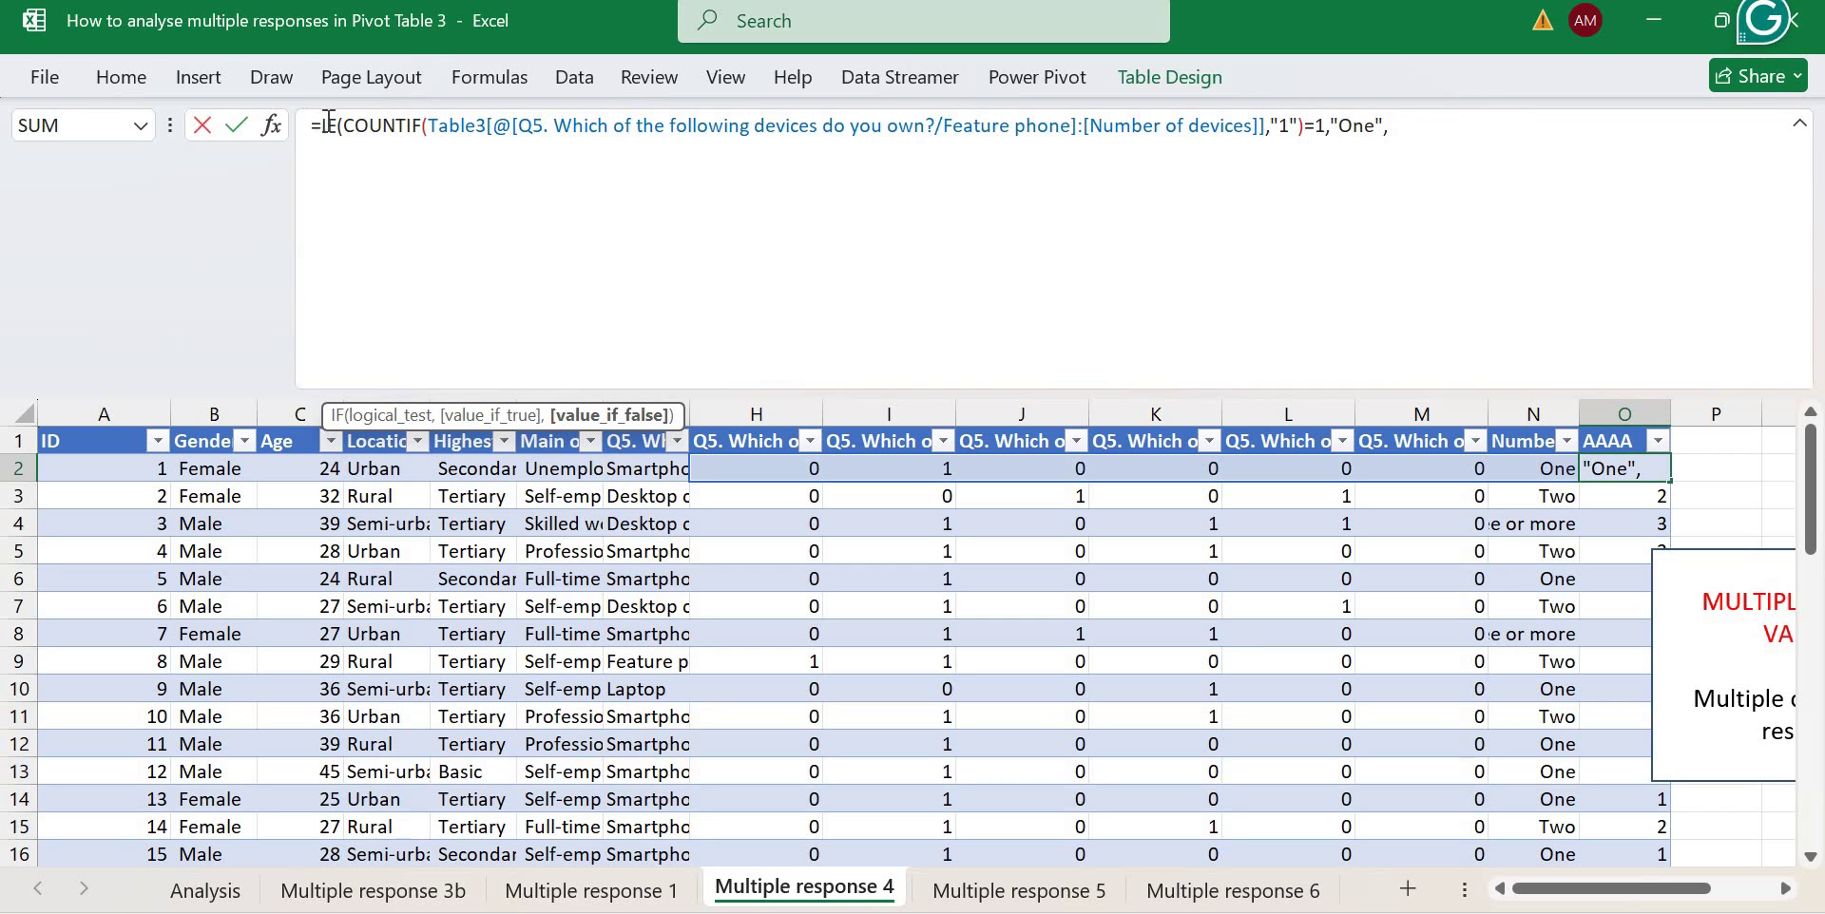
# Add a second test returning "Two" for 2, otherwise "Three or more", and enter the formula.
pyautogui.moveTo(328, 124); pyautogui.dragTo(1329, 124)
pyautogui.hotkey('ctrl', 'c')
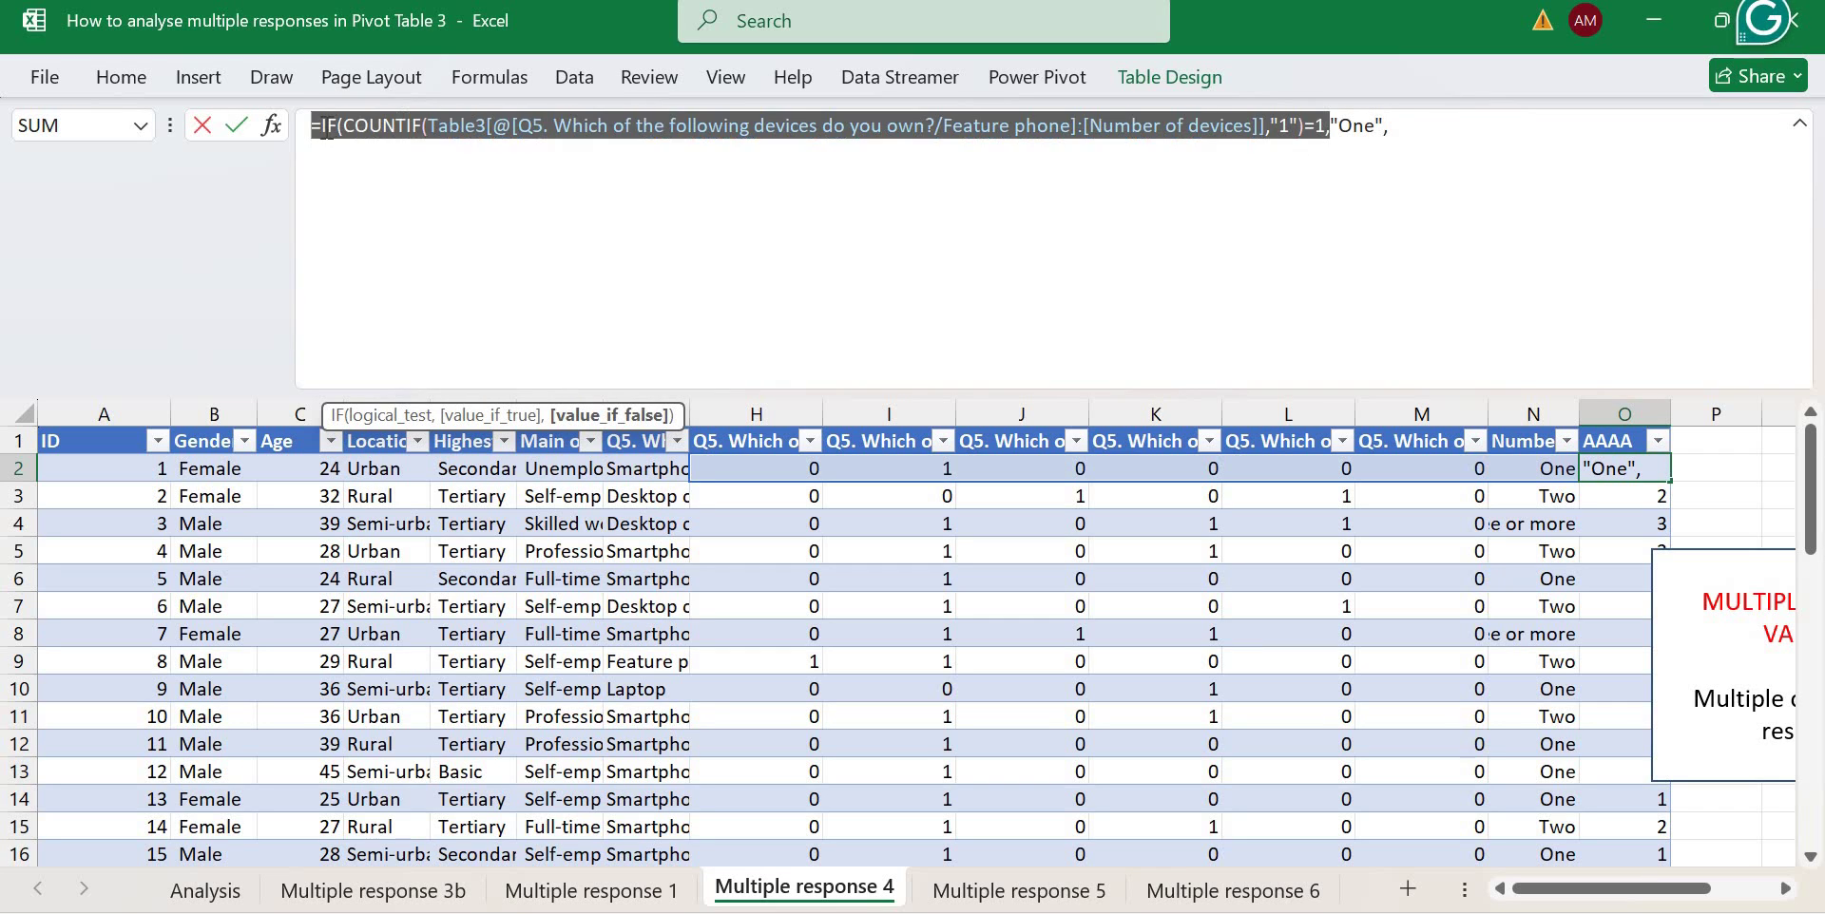
pyautogui.click(1434, 154)
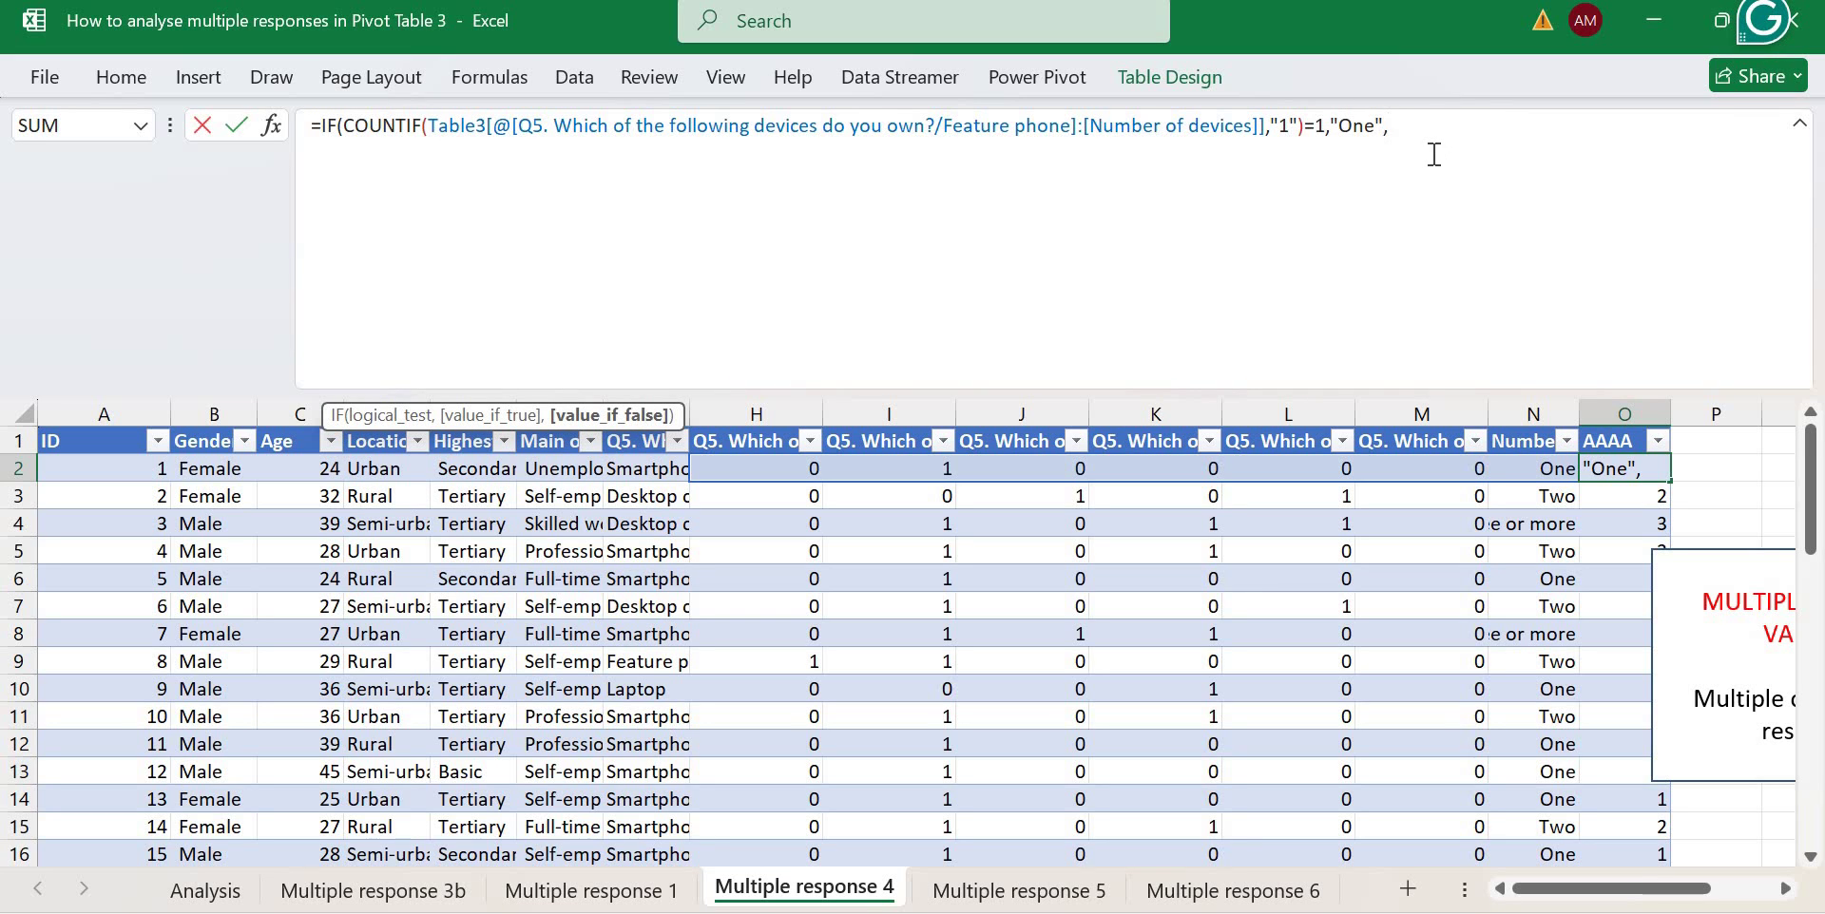
pyautogui.hotkey('ctrl', 'v')
pyautogui.write(',')
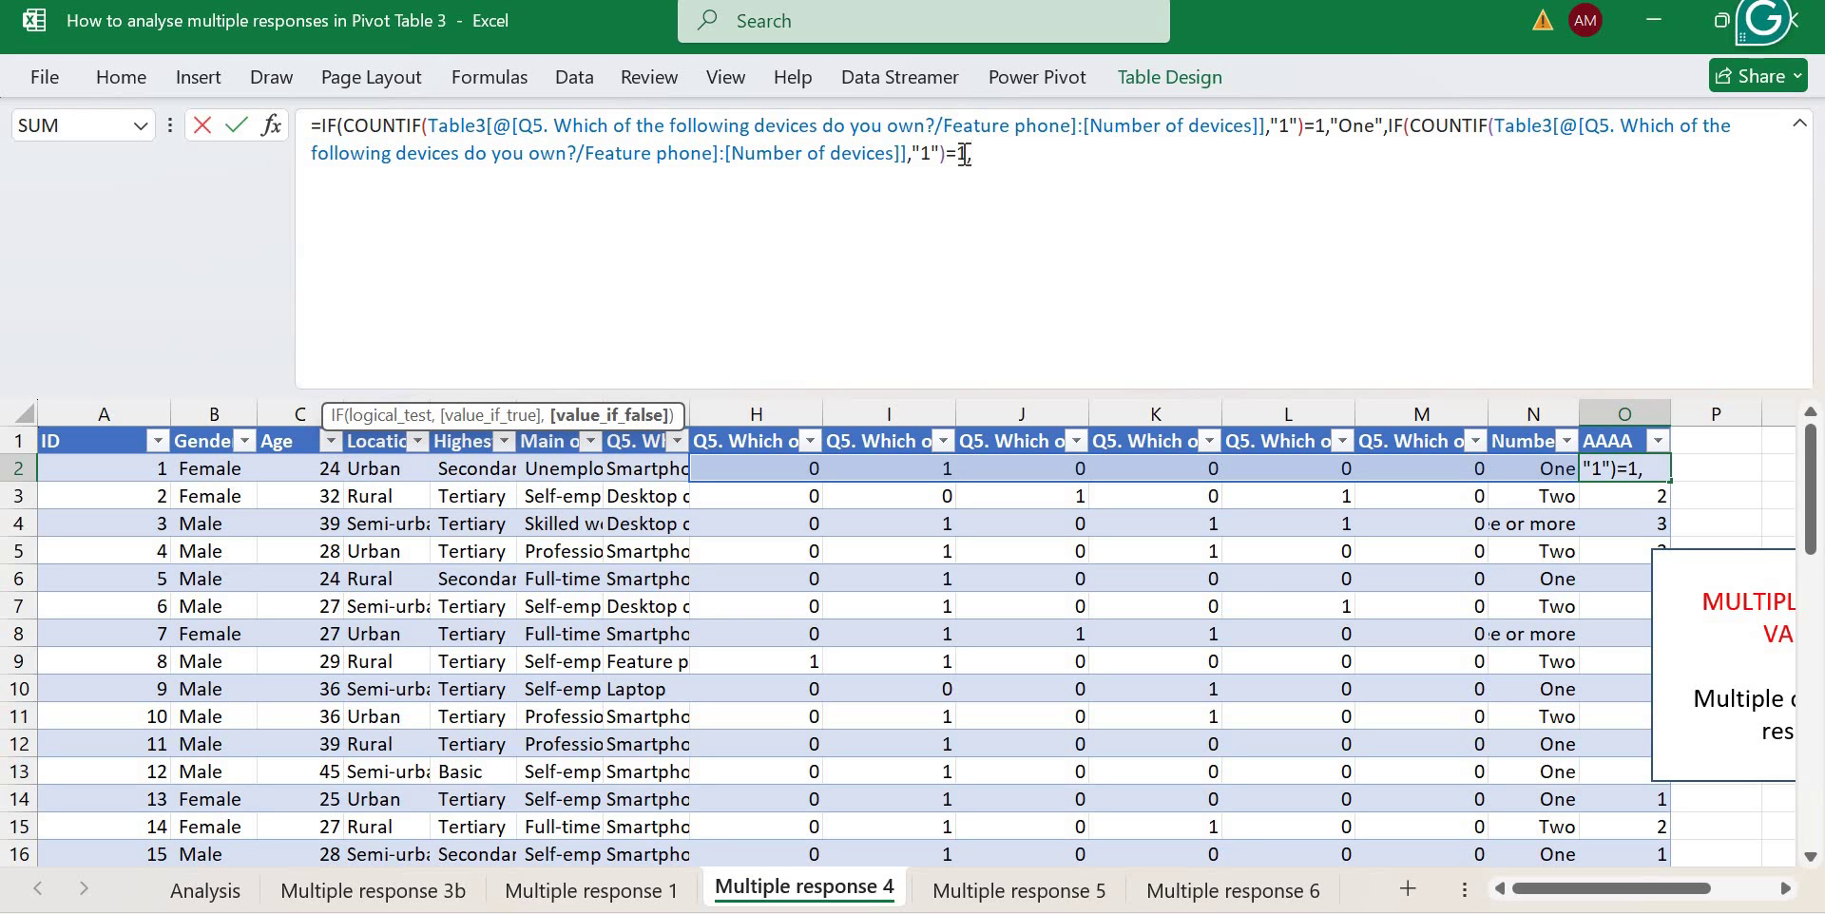
pyautogui.write('2')
pyautogui.press('Right')
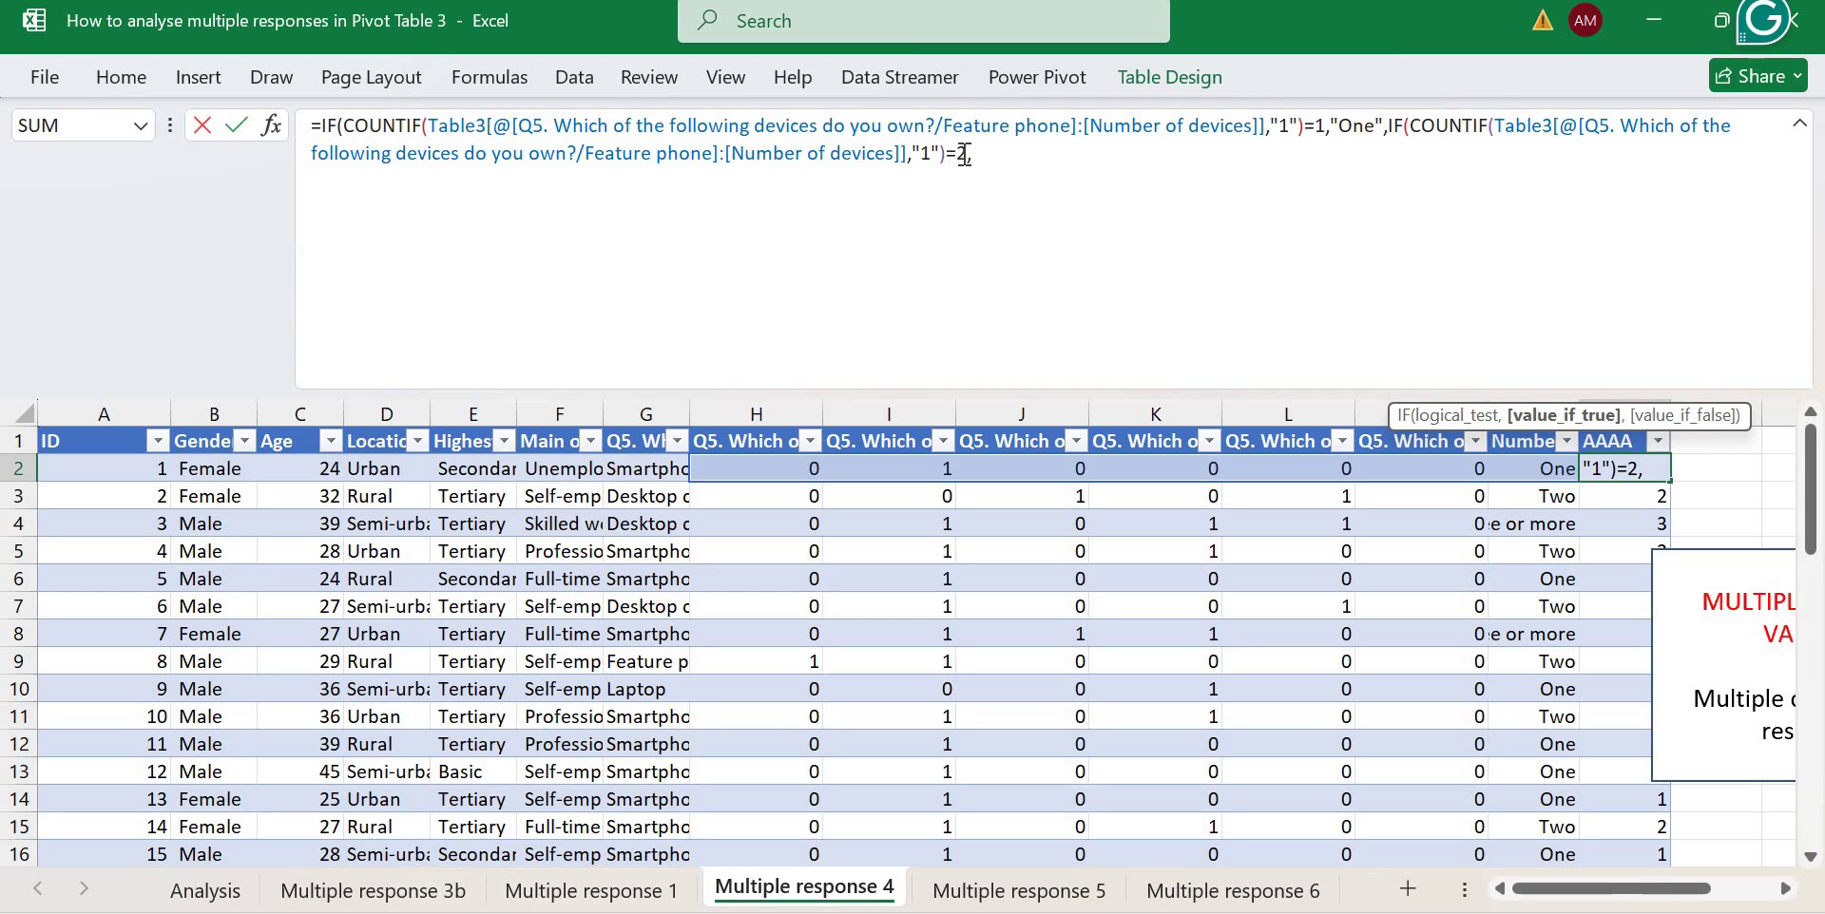
pyautogui.write('"Two", ')
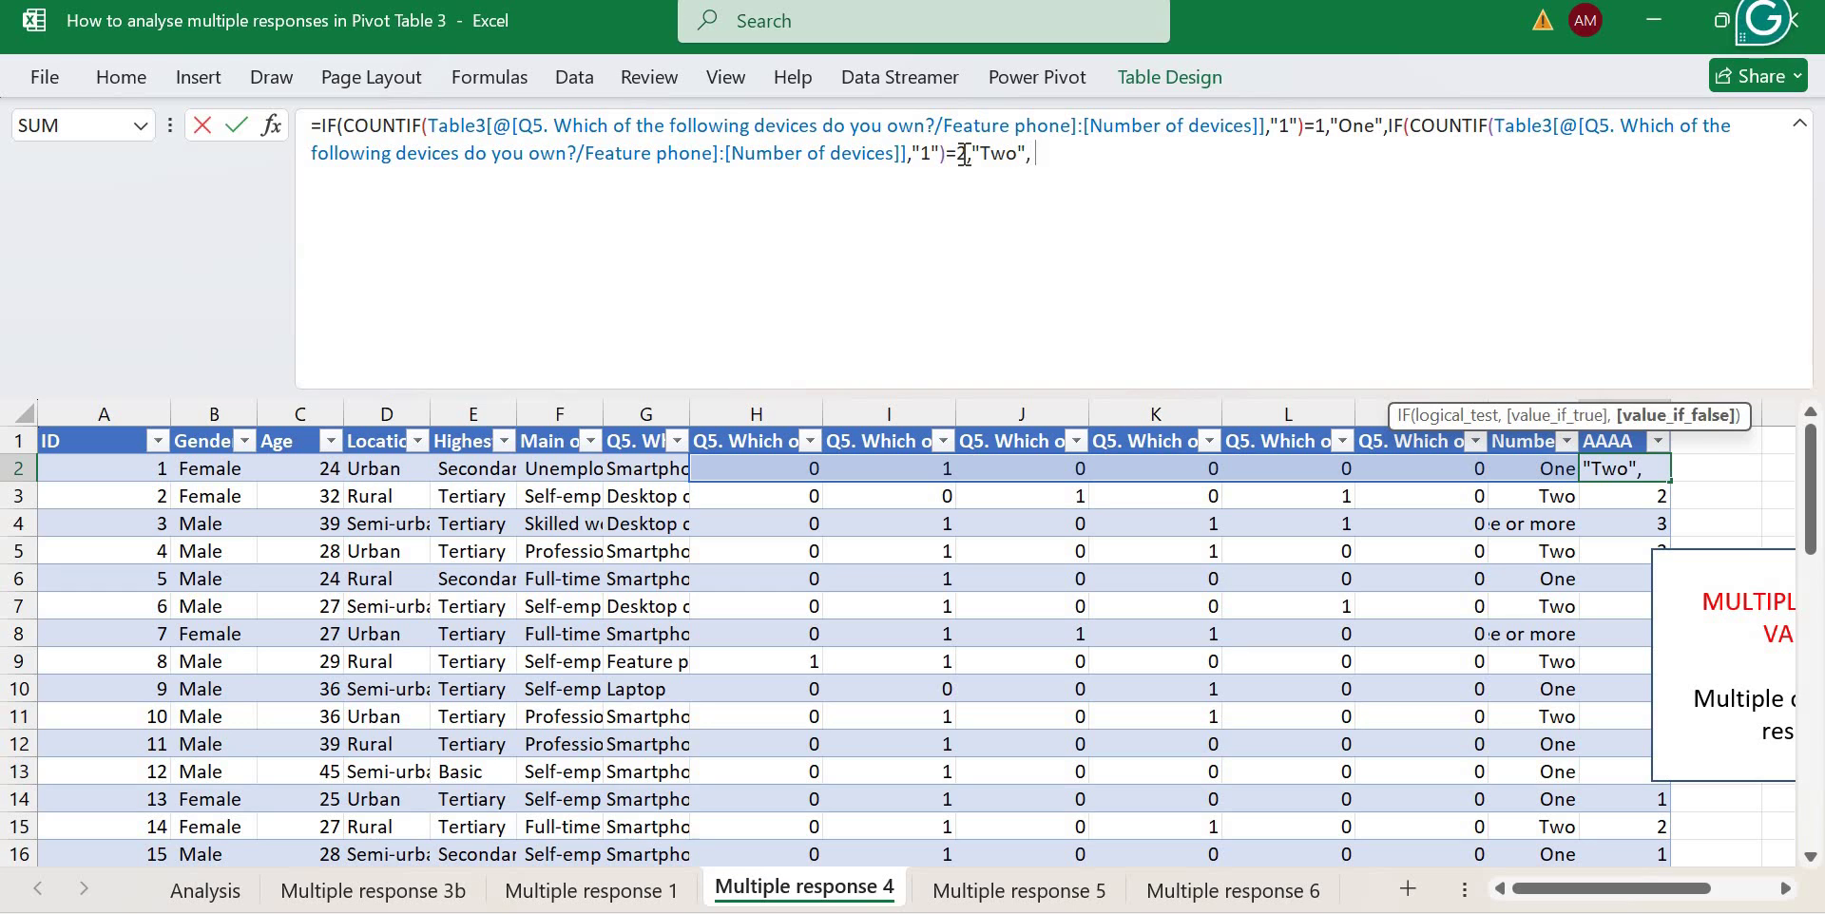
pyautogui.write('"TH')
pyautogui.press('BackSpace')
pyautogui.write('hree or ')
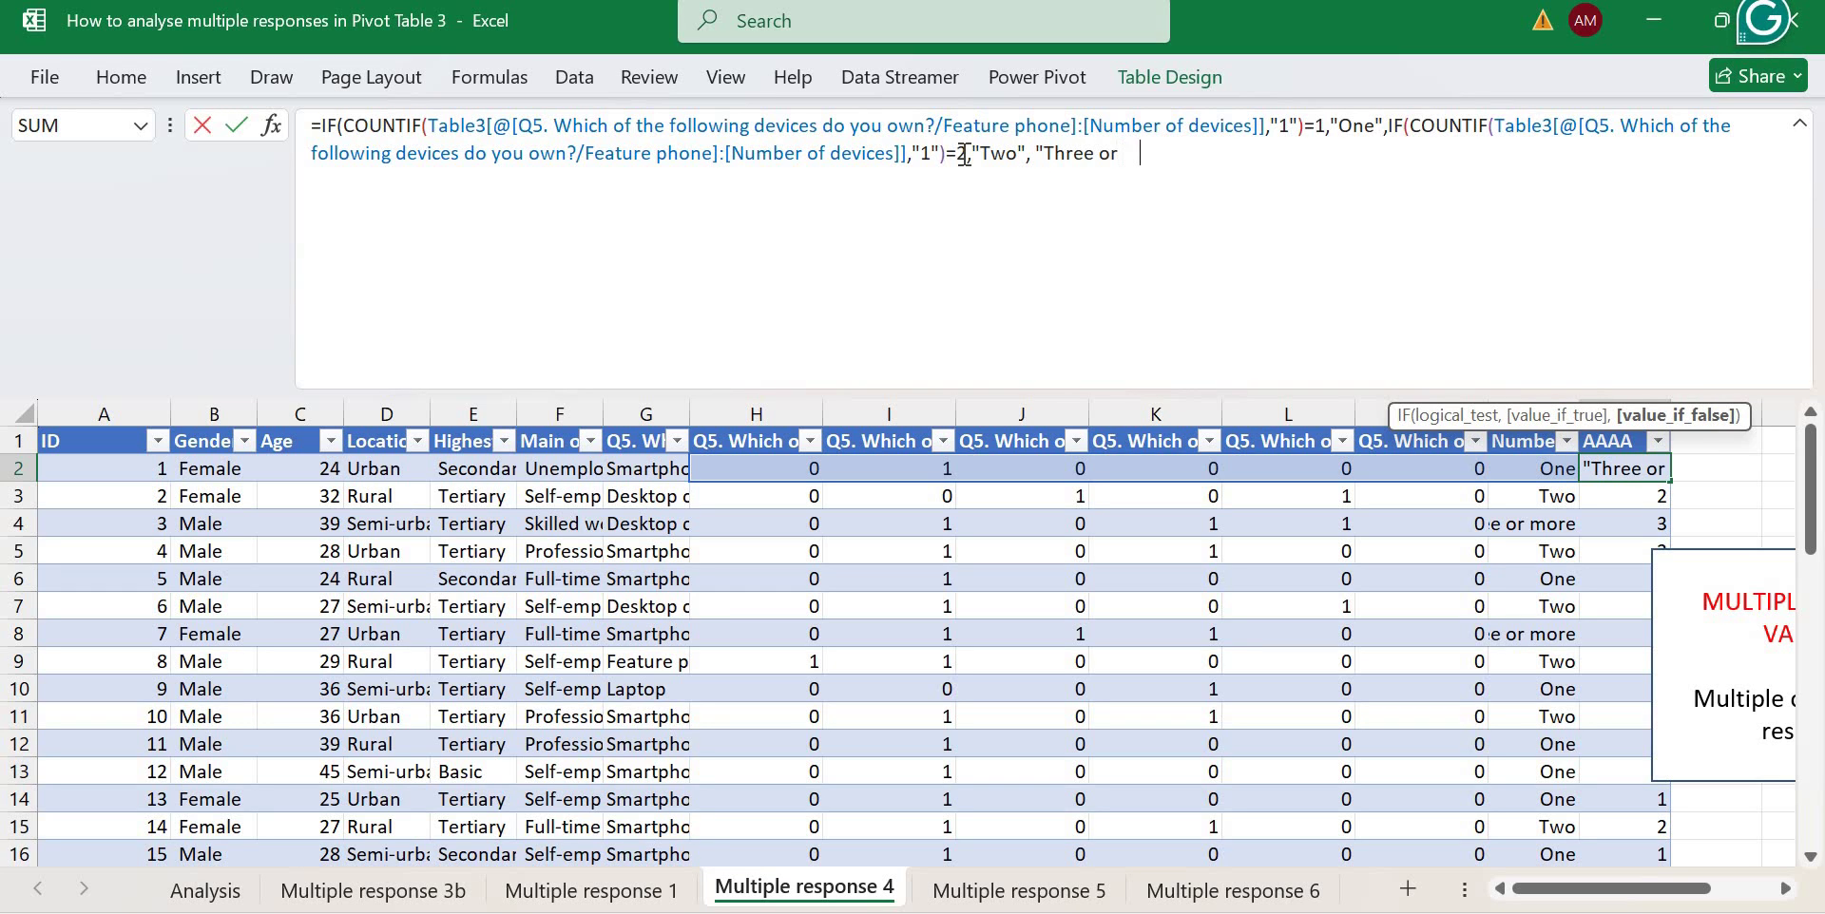
pyautogui.write('more"))')
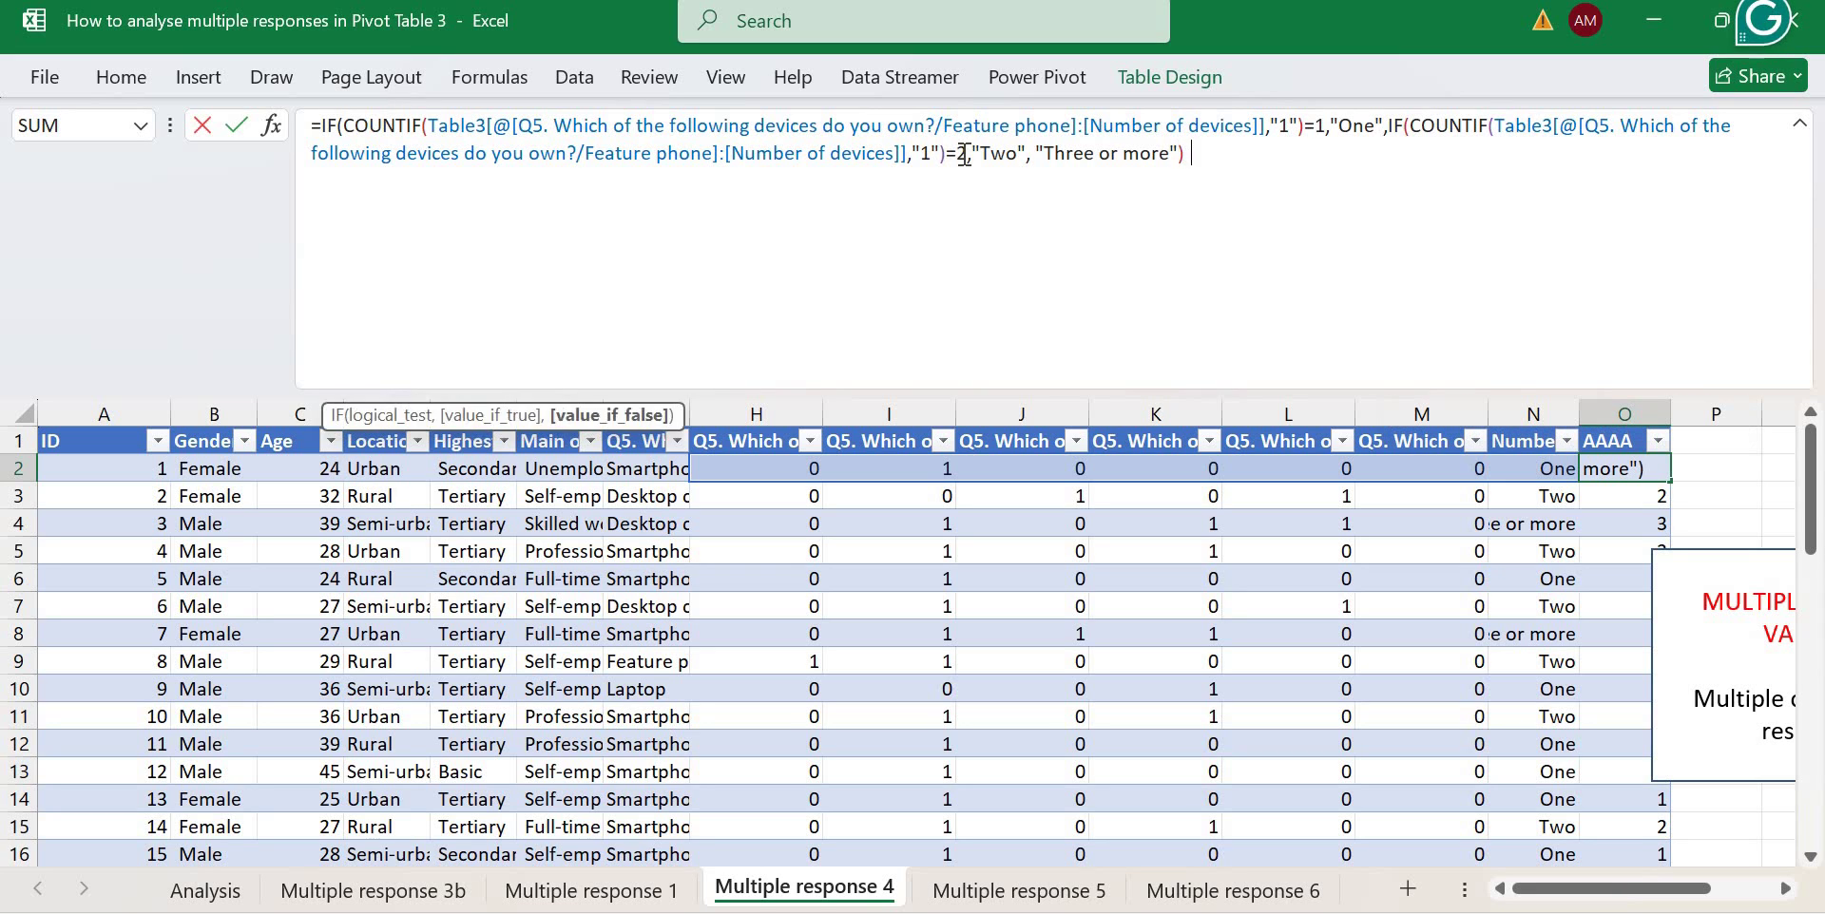
pyautogui.press('Return')
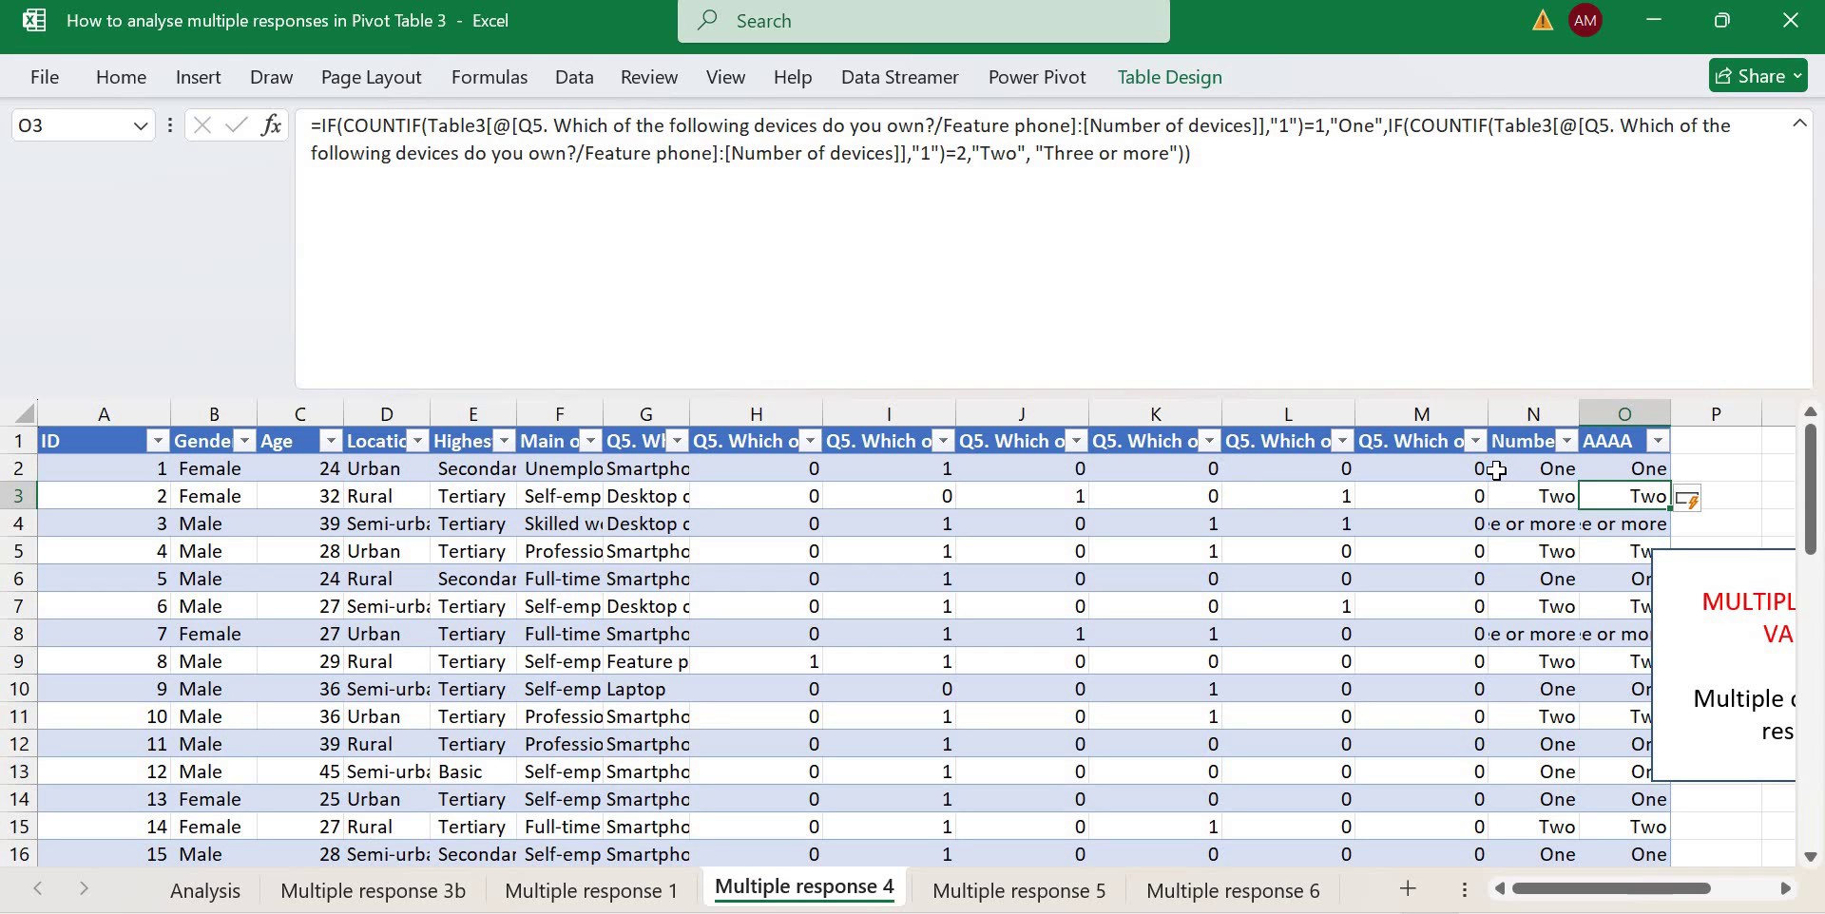
# Undo the trial AAAA formulas so column O is cleared.
pyautogui.hotkey('ctrl', 'z')
pyautogui.hotkey('ctrl', 'z')
pyautogui.hotkey('ctrl', 'z')
pyautogui.hotkey('ctrl', 'z')
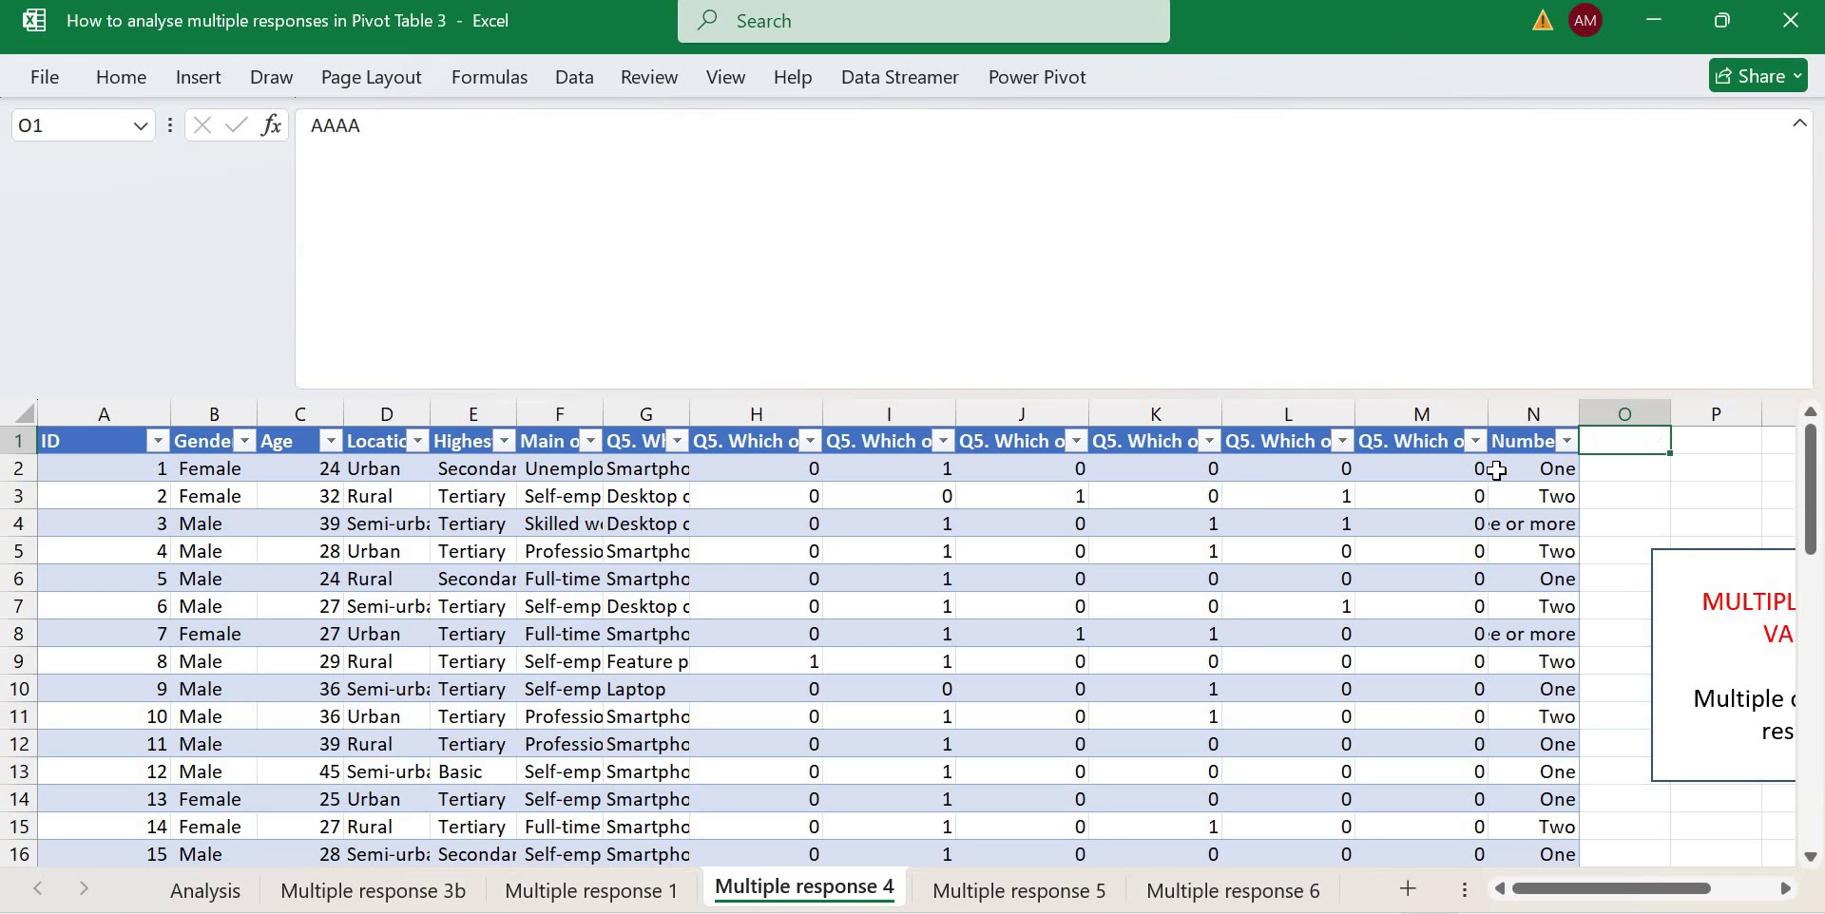
pyautogui.hotkey('ctrl', 'z')
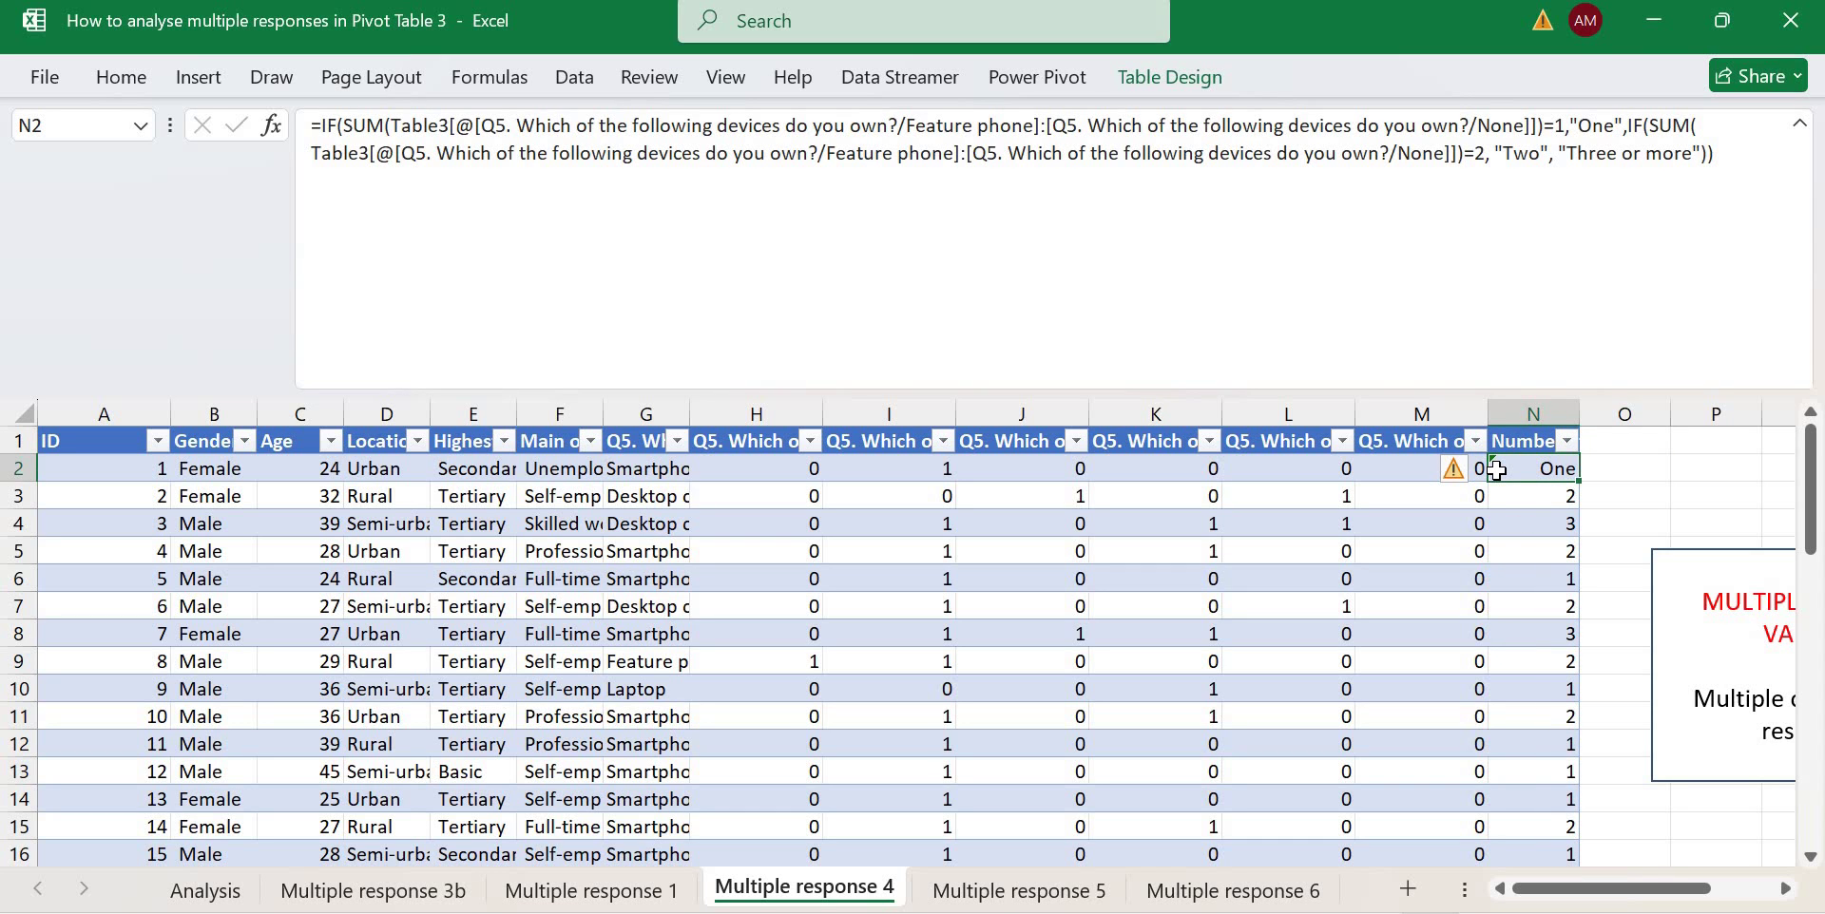
pyautogui.click(1797, 131)
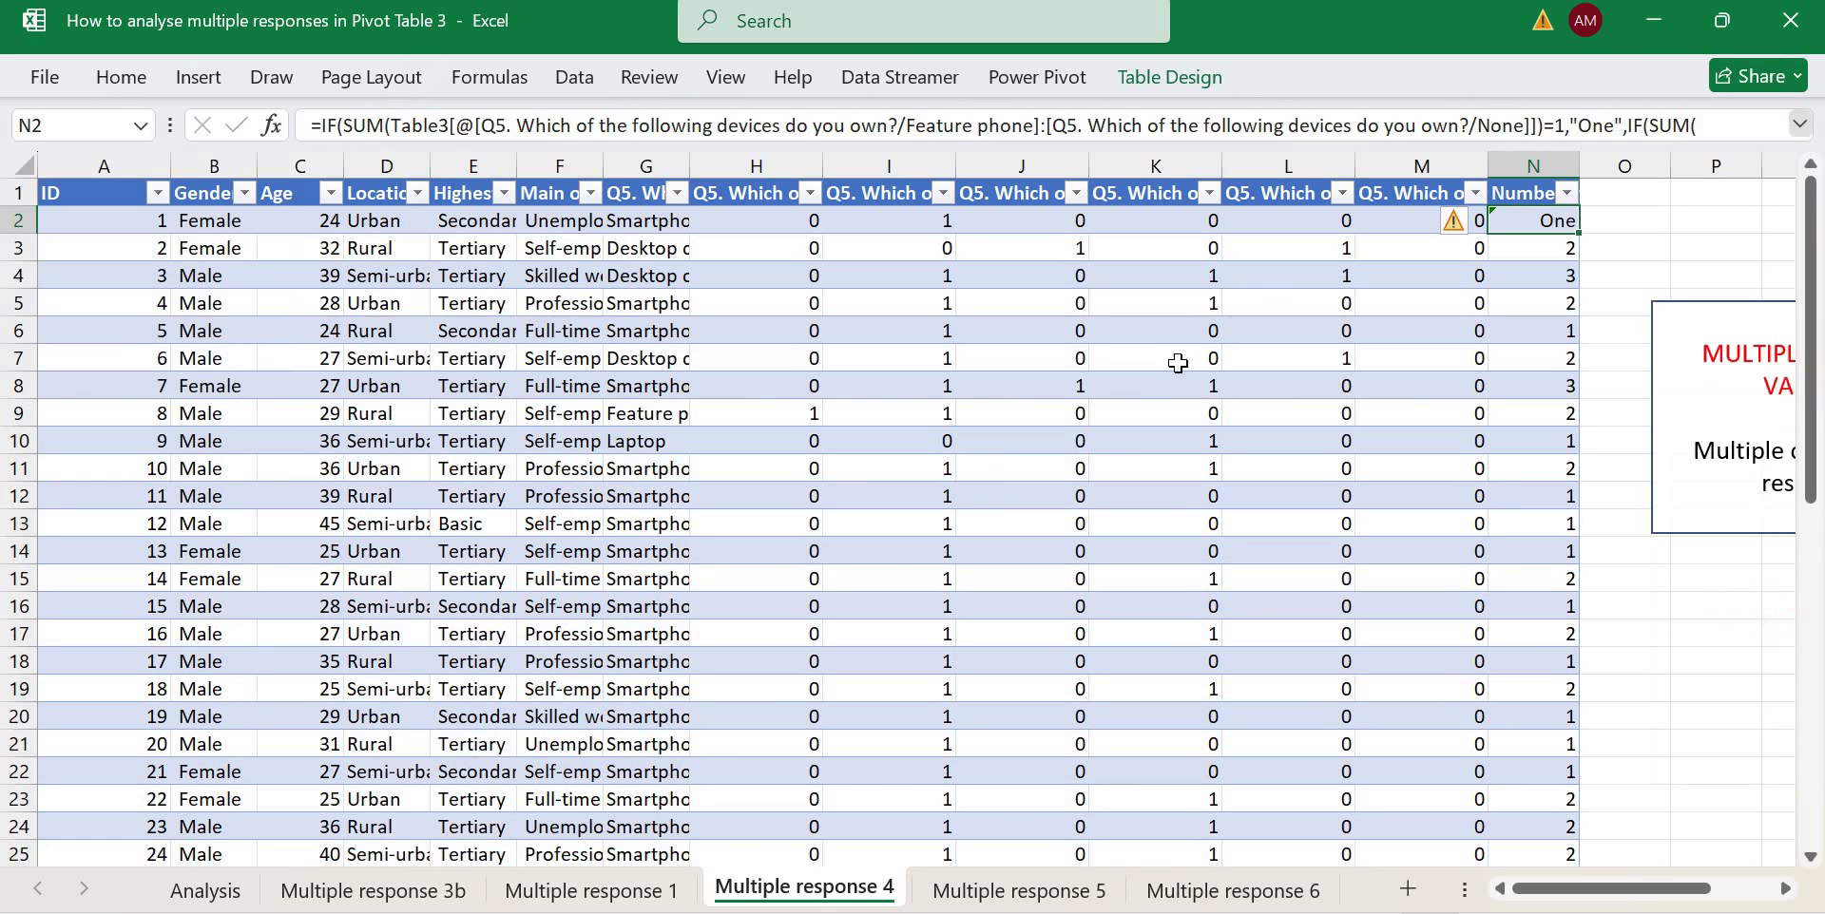
# Restore the One/Two/Three or more labels in column N and move to Multiple response 5.
pyautogui.click(993, 495)
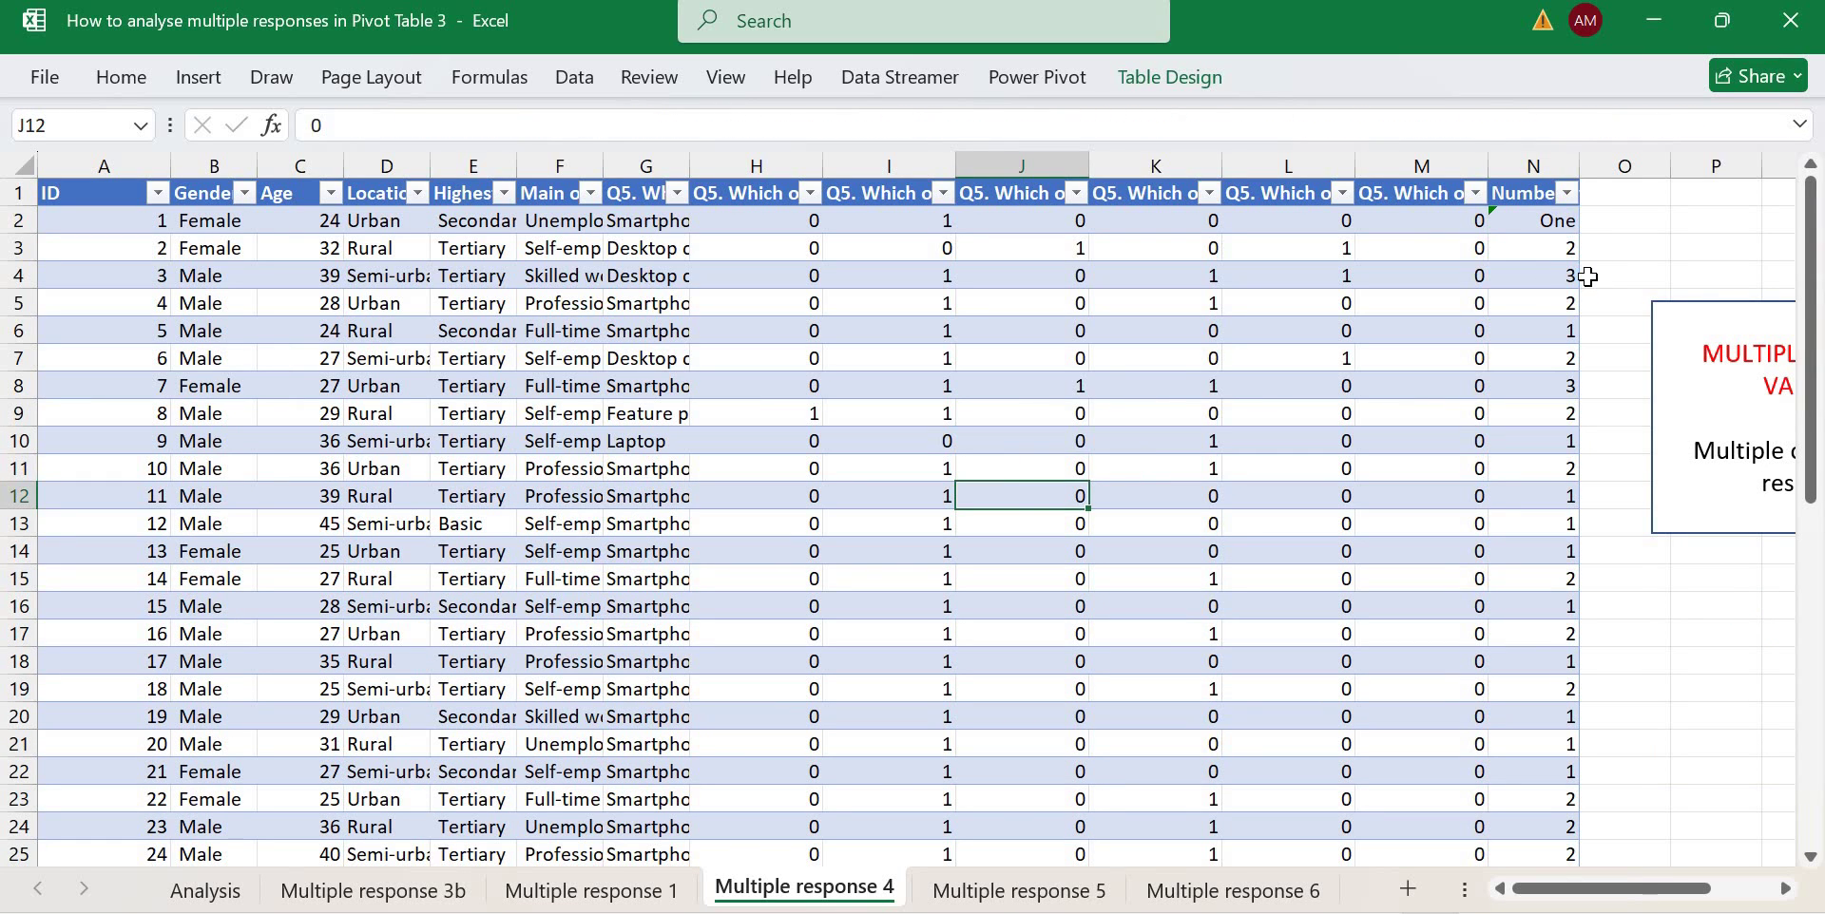
pyautogui.hotkey('ctrl', 'y')
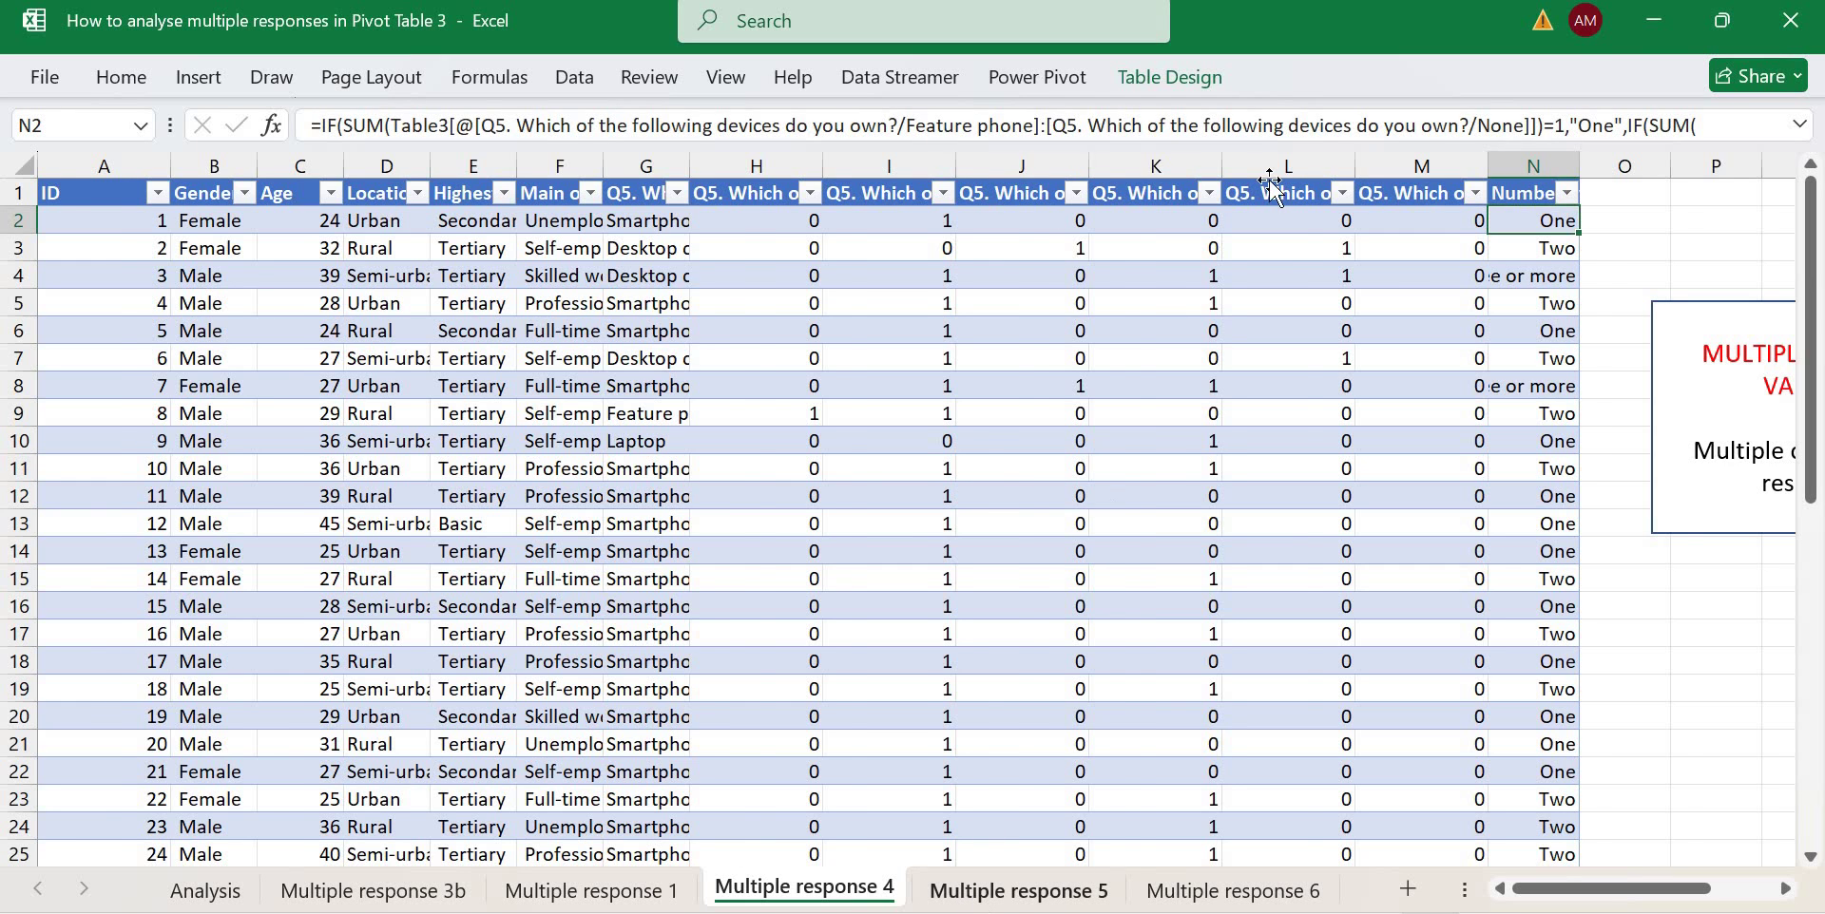
pyautogui.hotkey('ctrl', 'pagedown')
pyautogui.moveTo(1809, 218); pyautogui.dragTo(1459, 155)
# Delete the Device and Column1 columns (N:O) from the Multiple response 5 table.
pyautogui.rightClick(1460, 171)
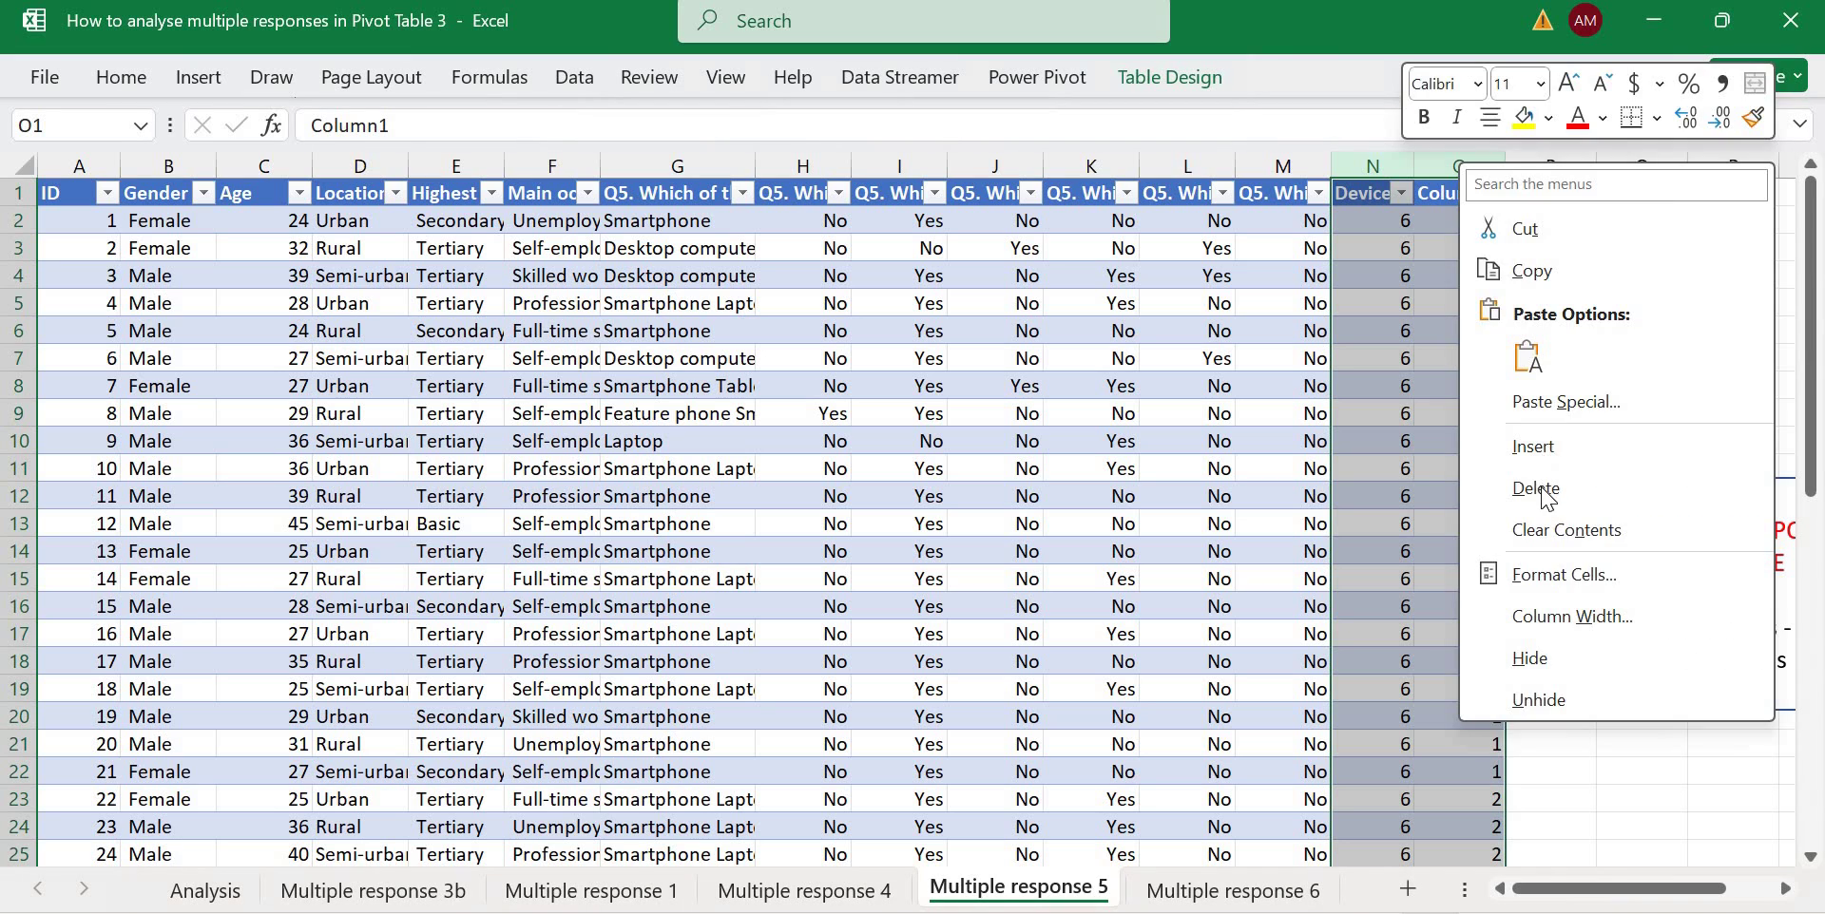
pyautogui.press('Escape')
pyautogui.hotkey('ctrl', '-')
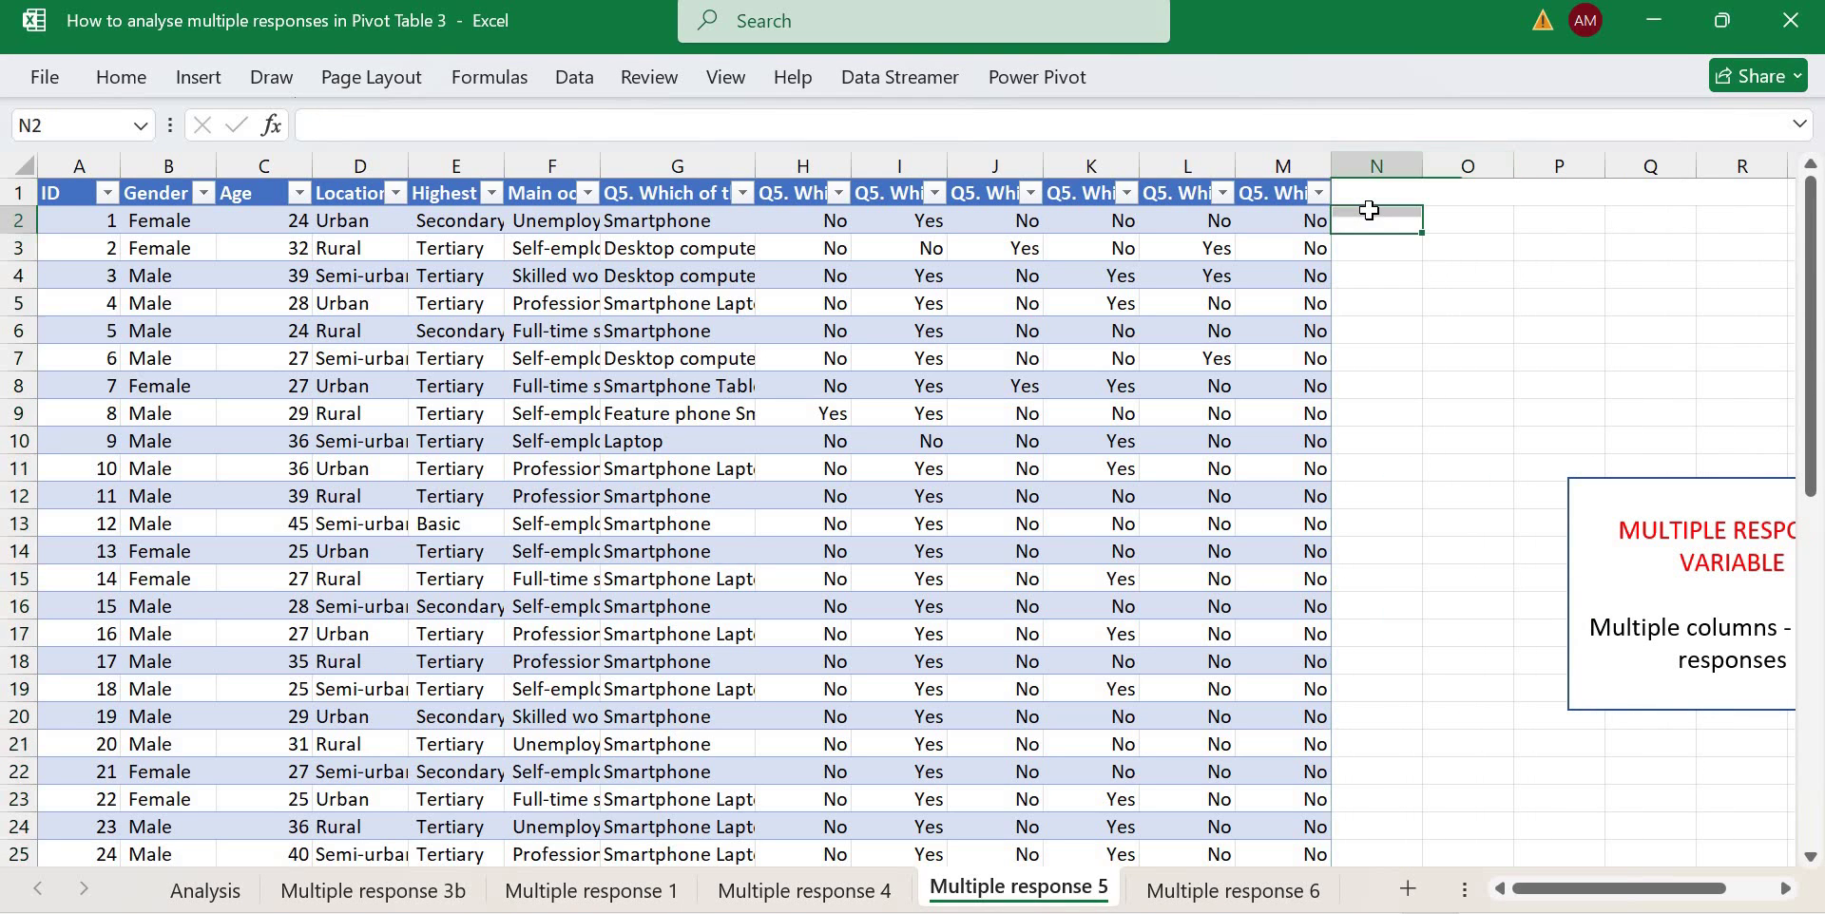
# Enter the header 'Number of devices' in cell N1.
pyautogui.click(1369, 203)
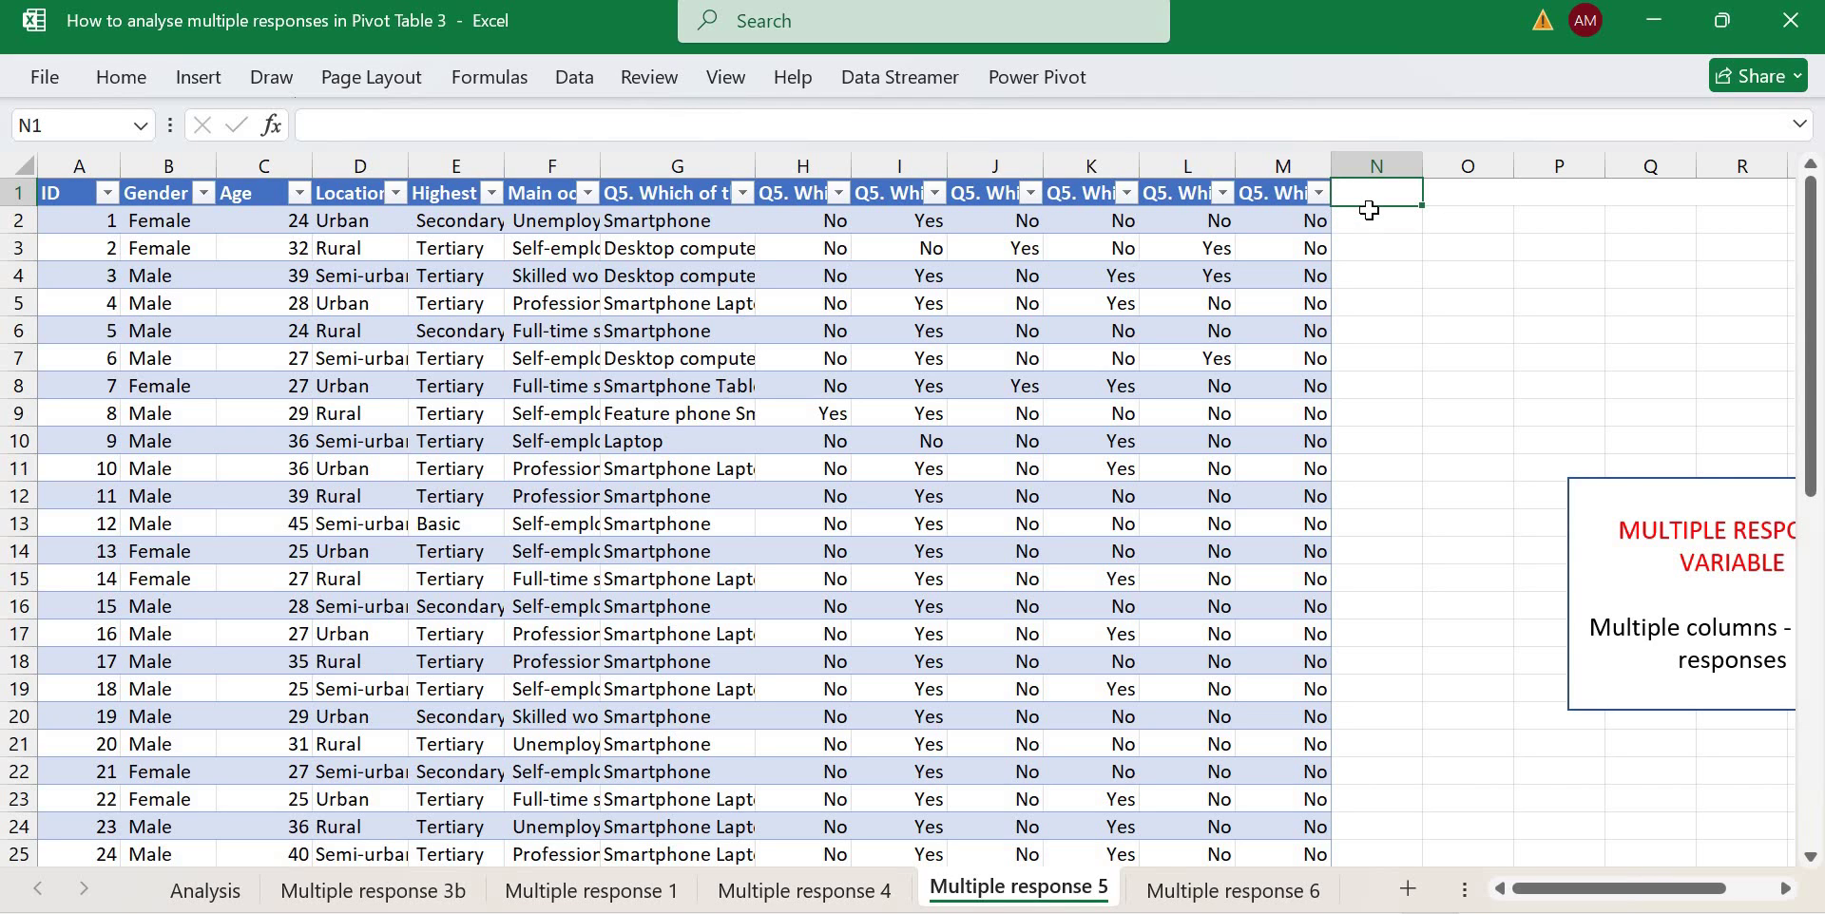
pyautogui.write('Num')
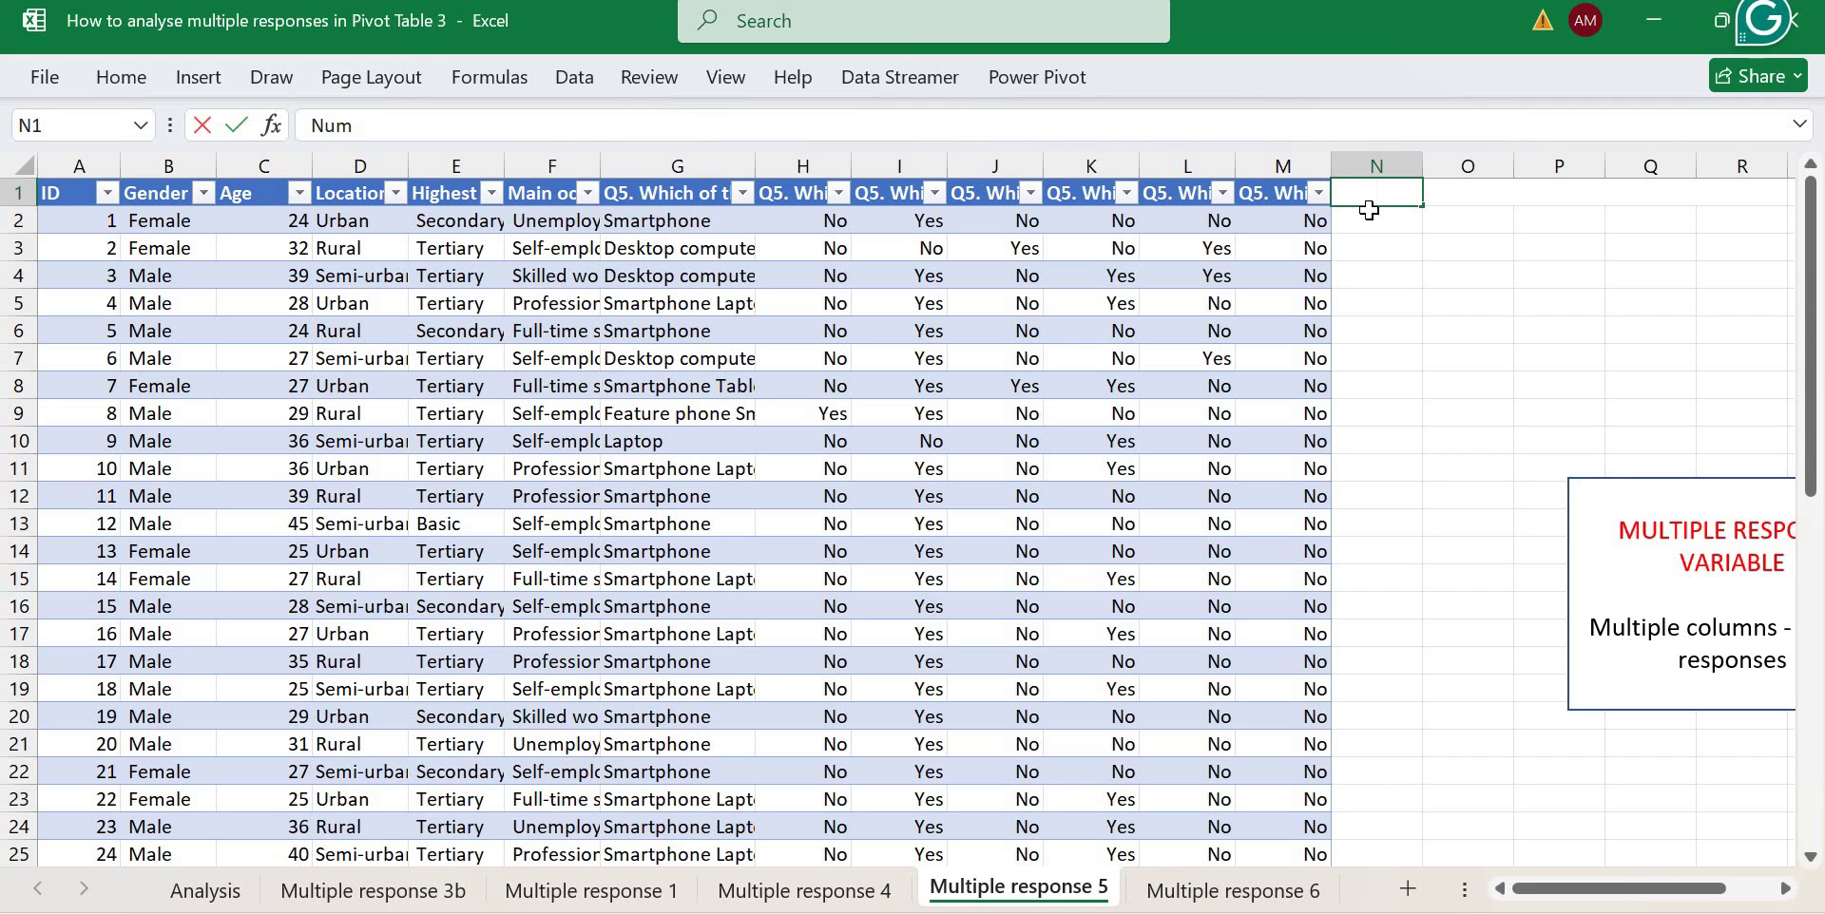
pyautogui.press('BackSpace')
pyautogui.press('BackSpace')
pyautogui.press('BackSpace')
pyautogui.write('N')
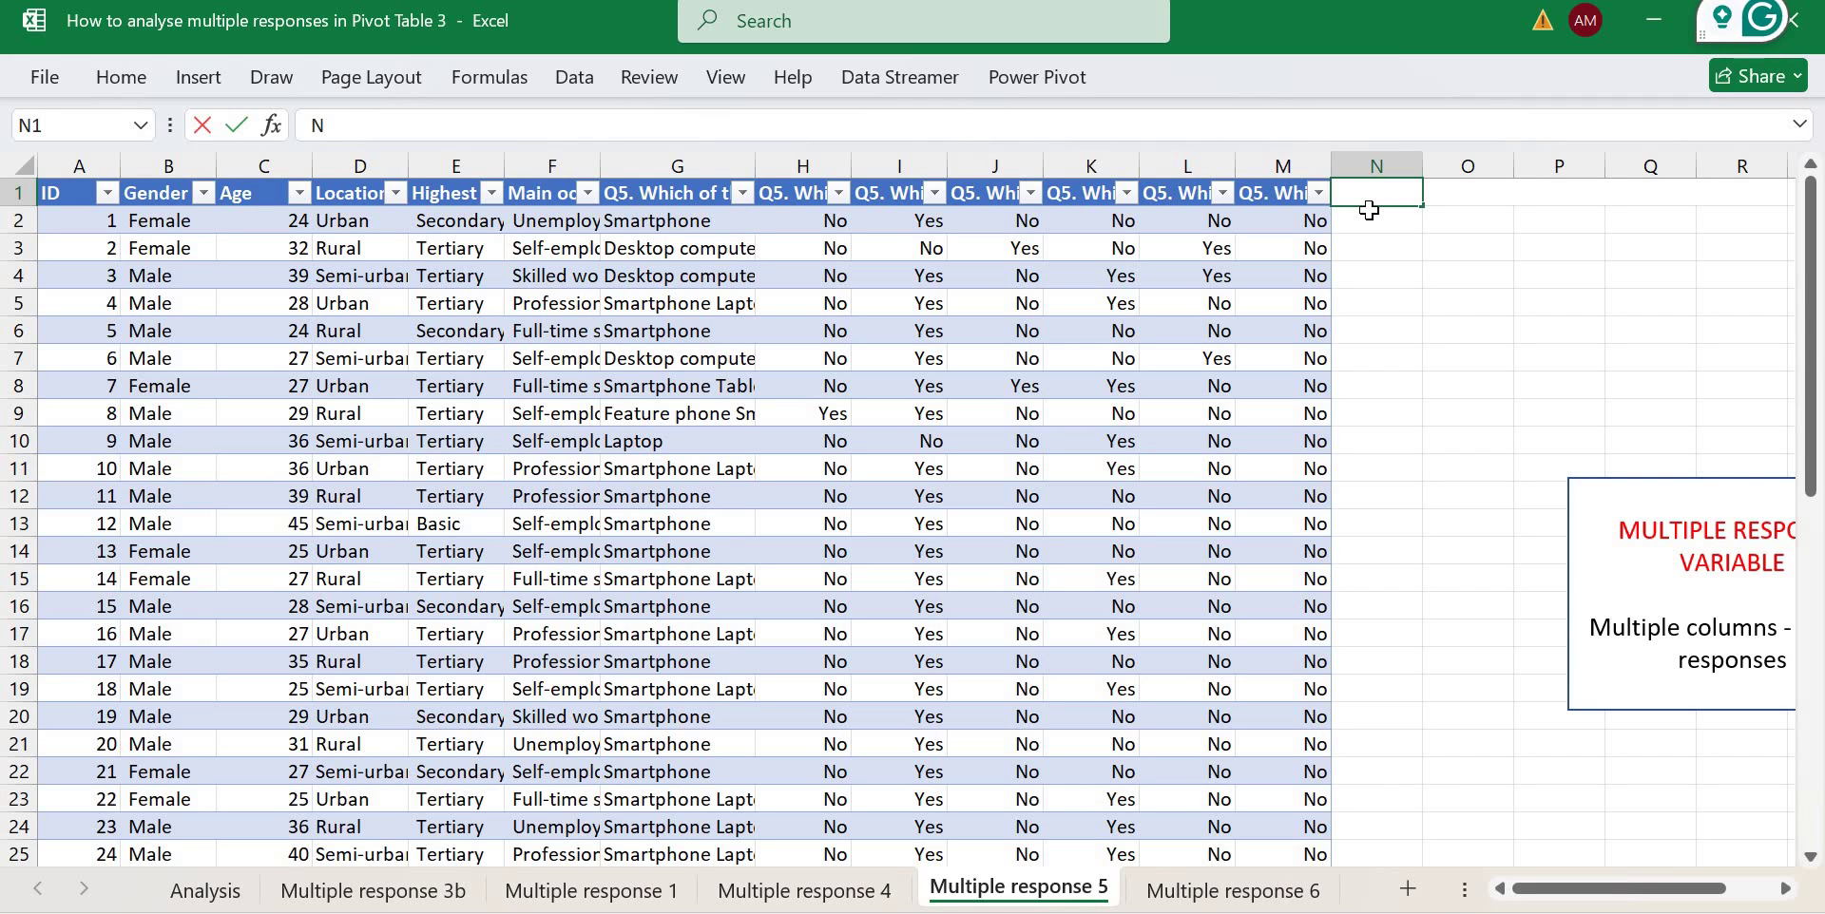
pyautogui.write('umber of devices')
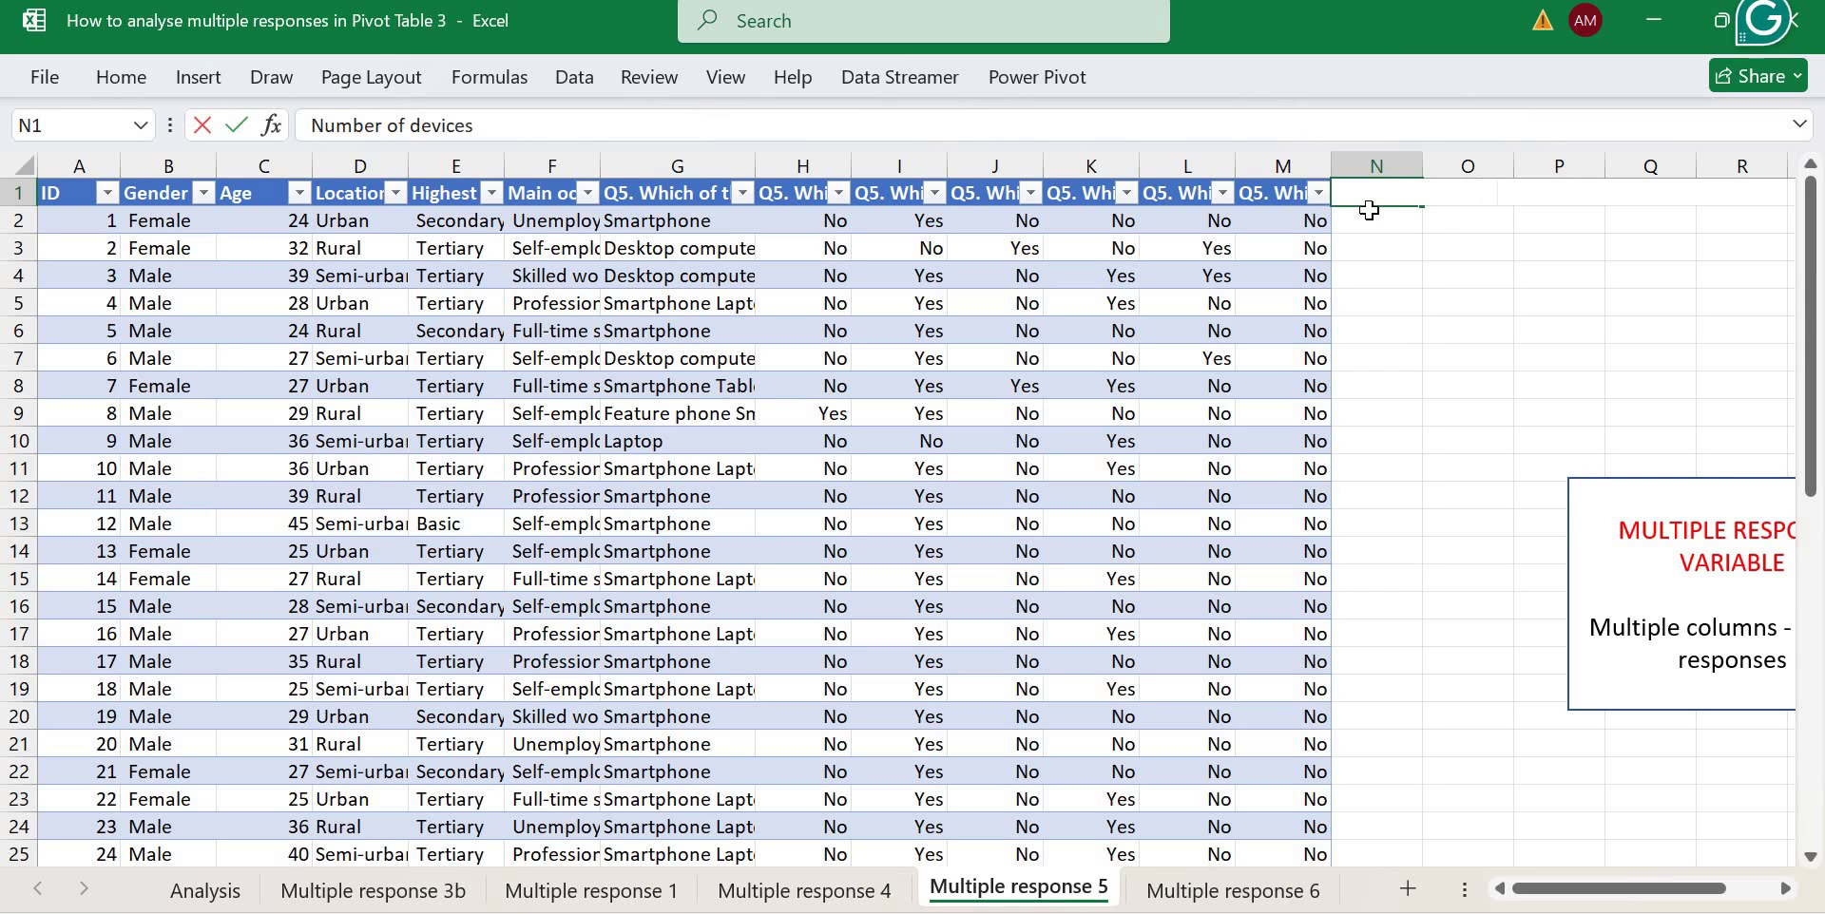
pyautogui.press('Return')
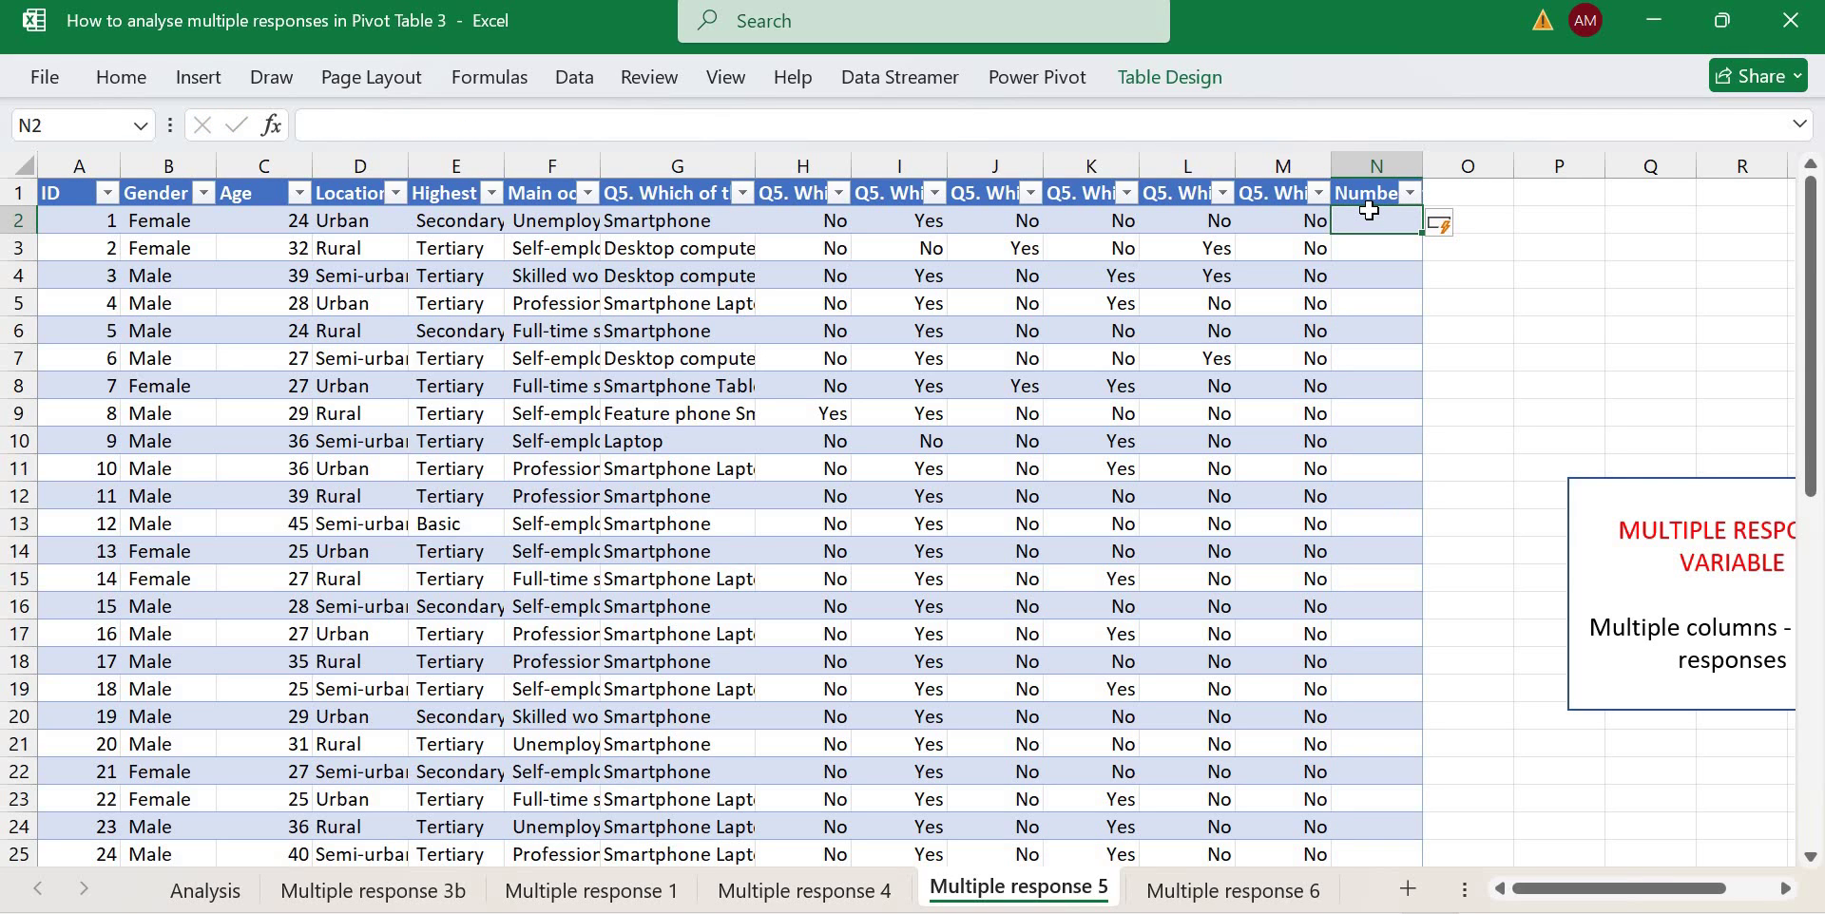
# Enter a COUNTIF of "Yes" across Feature phone through None in N2 and fill the column.
pyautogui.write('=')
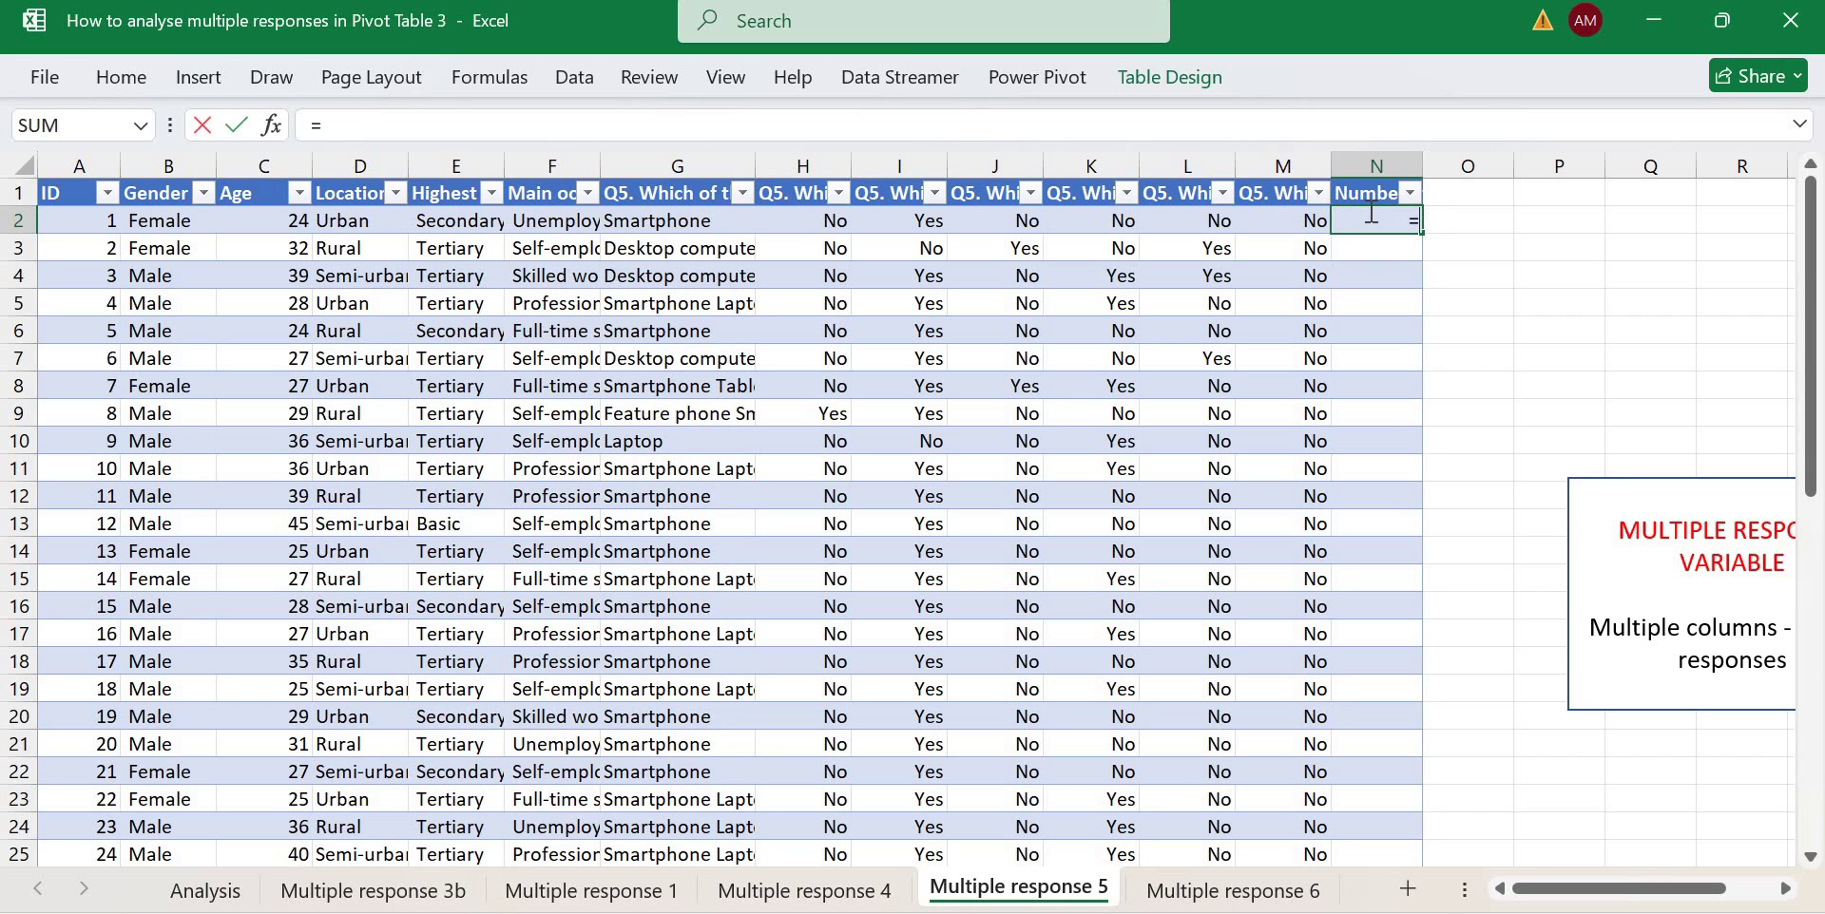
pyautogui.write('COUMT')
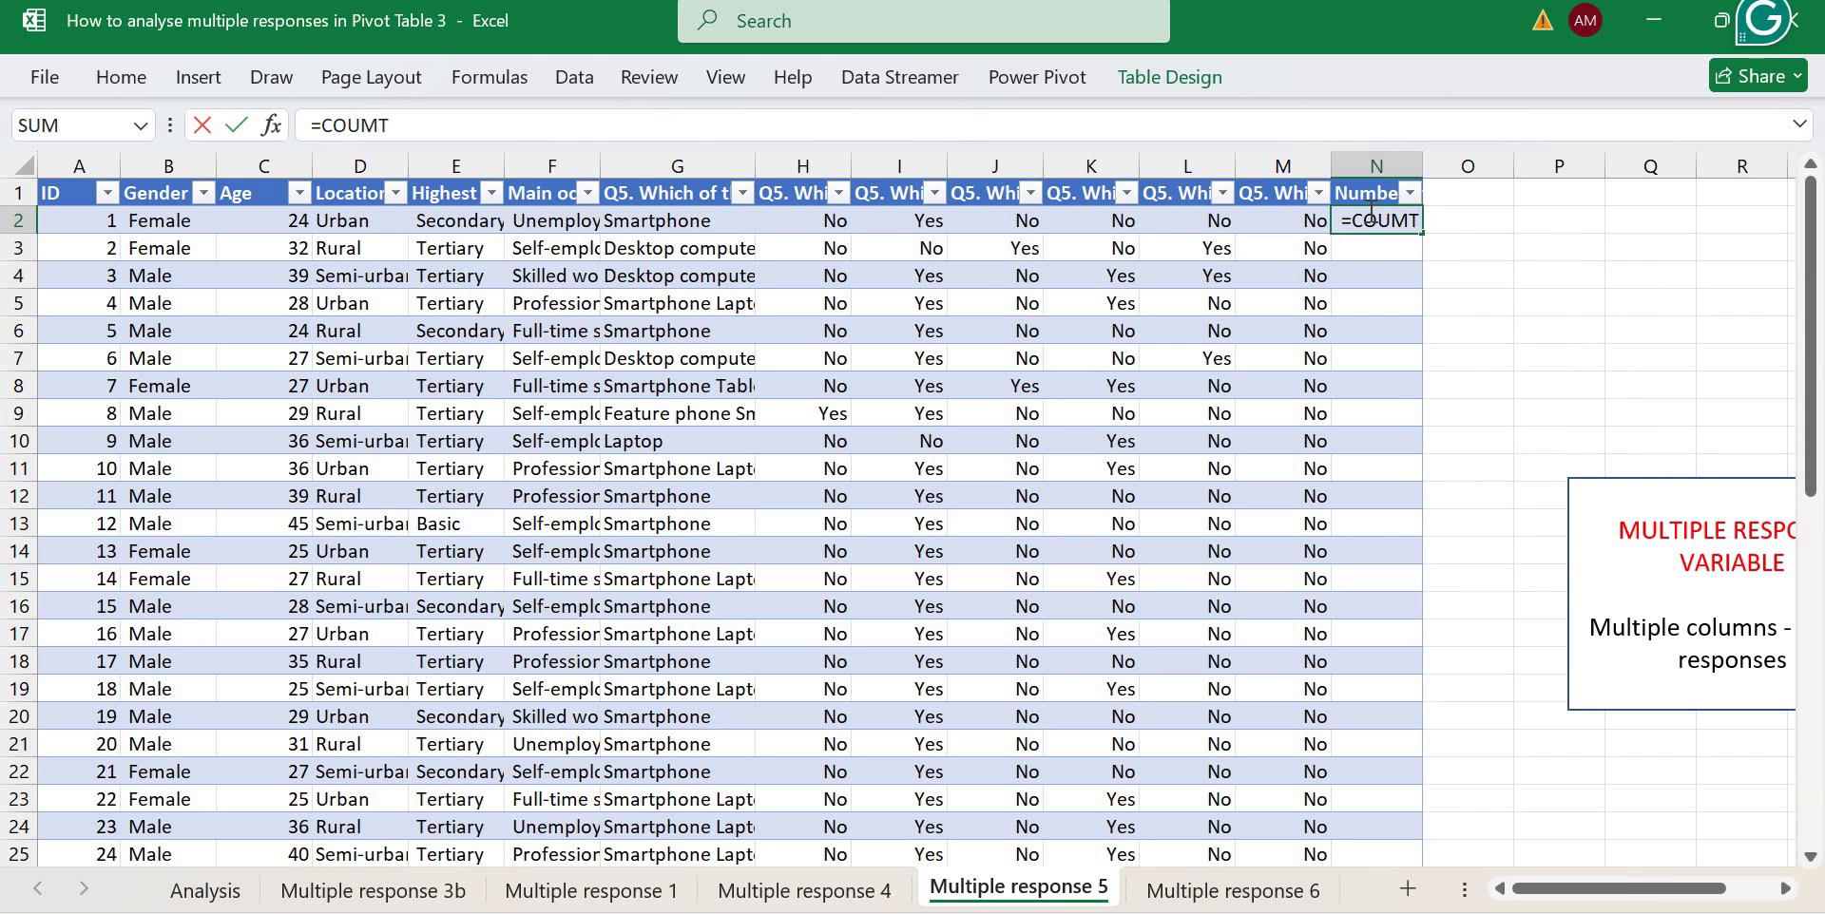
pyautogui.press('BackSpace')
pyautogui.press('BackSpace')
pyautogui.write('NTO')
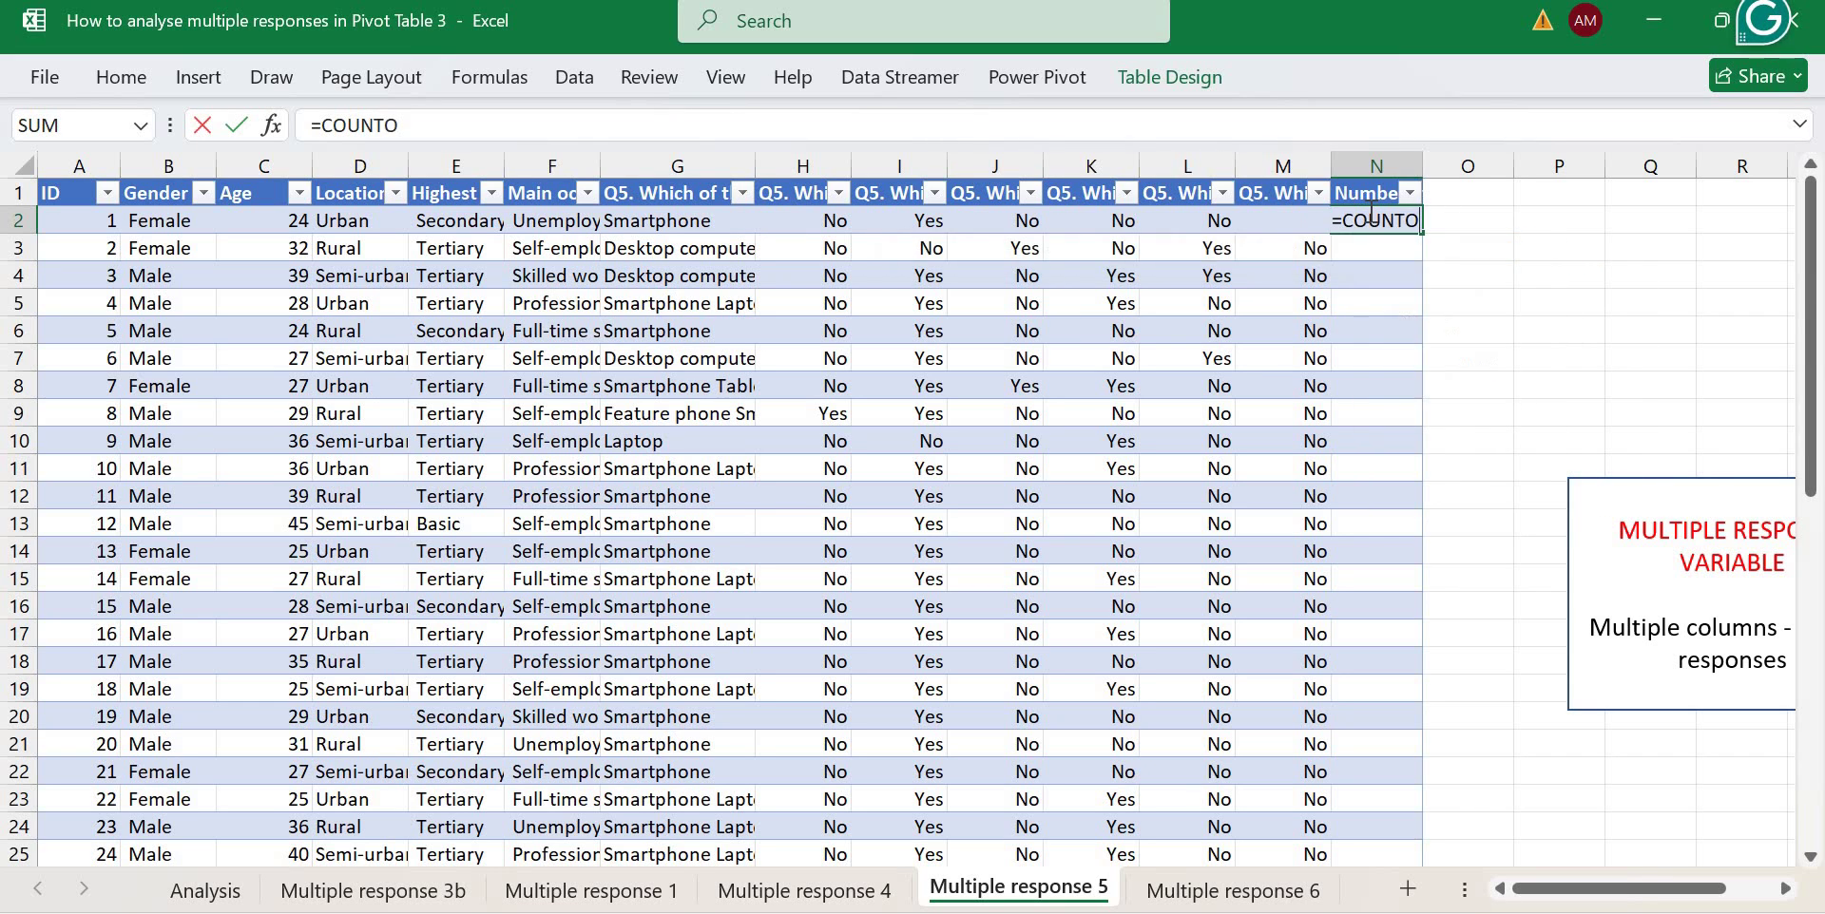
pyautogui.press('BackSpace')
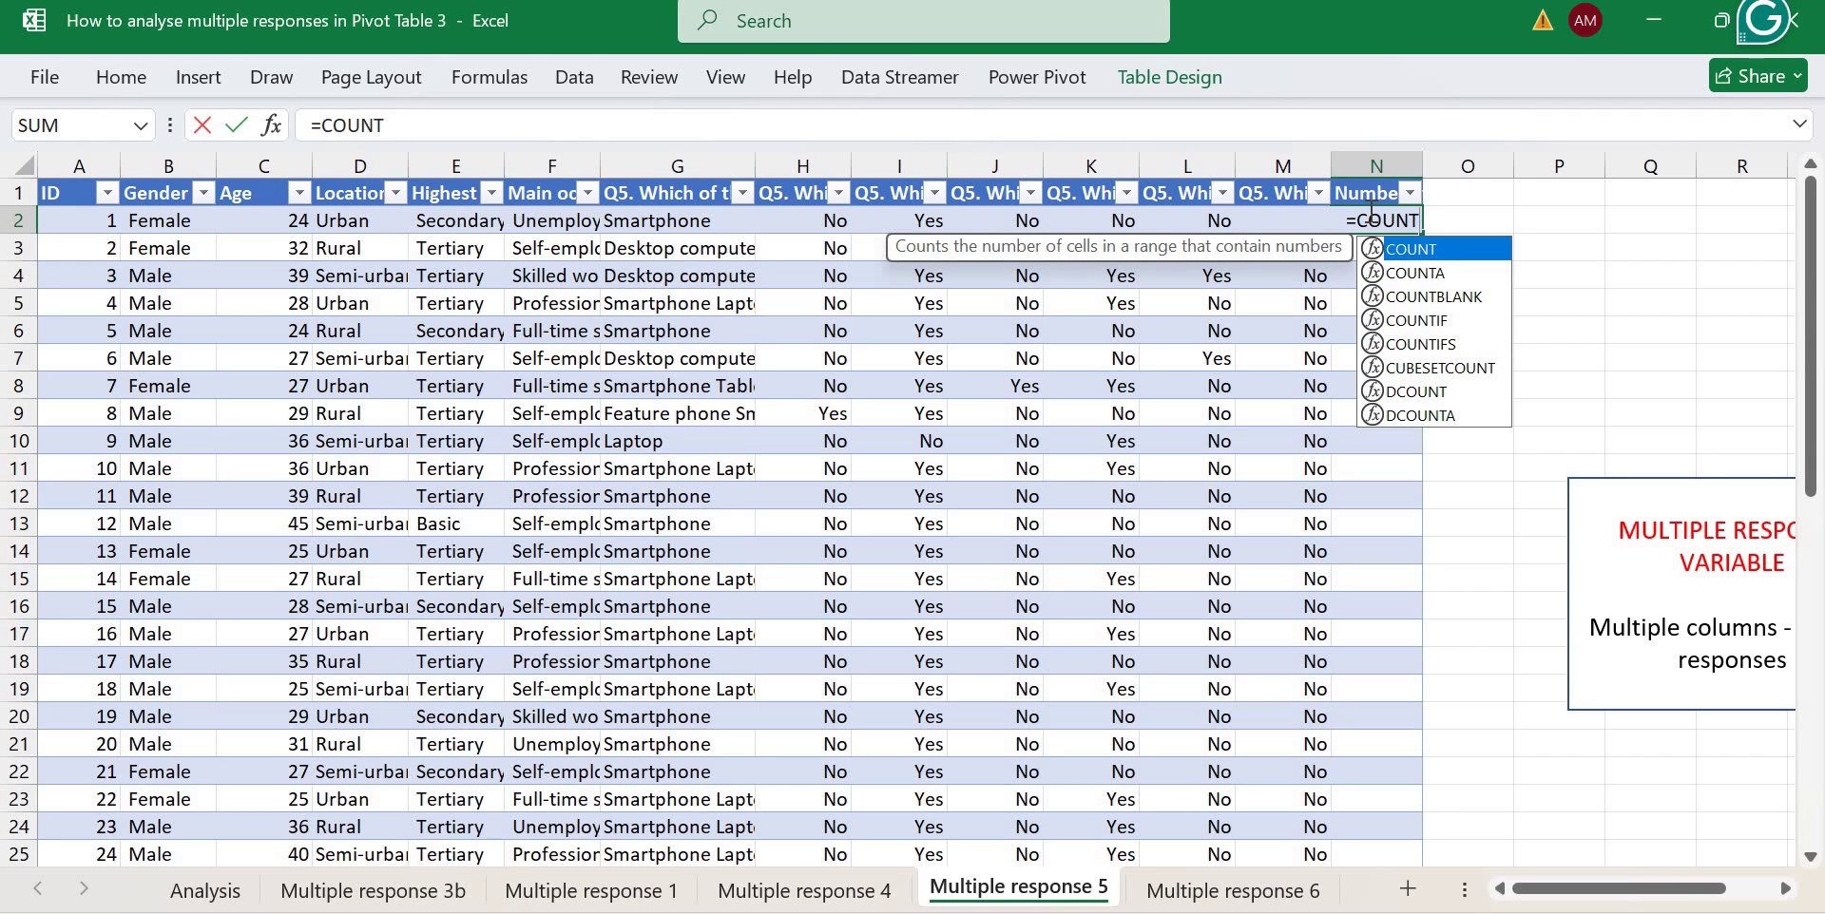
pyautogui.write('IF')
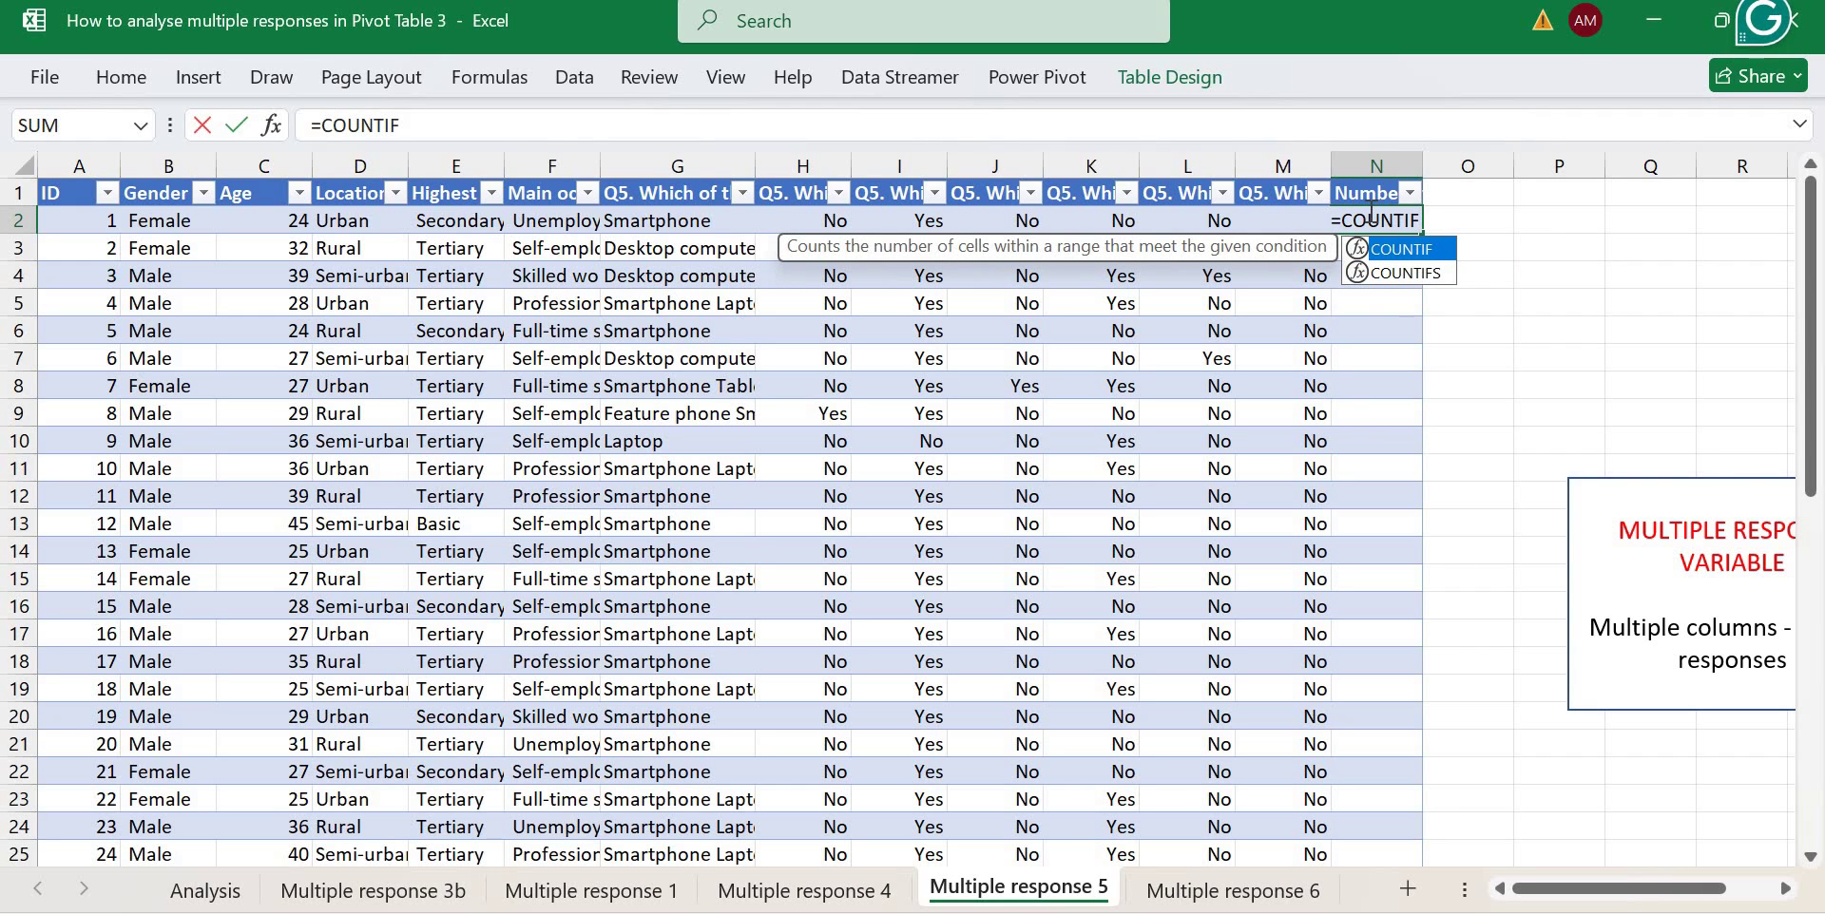
pyautogui.write('(')
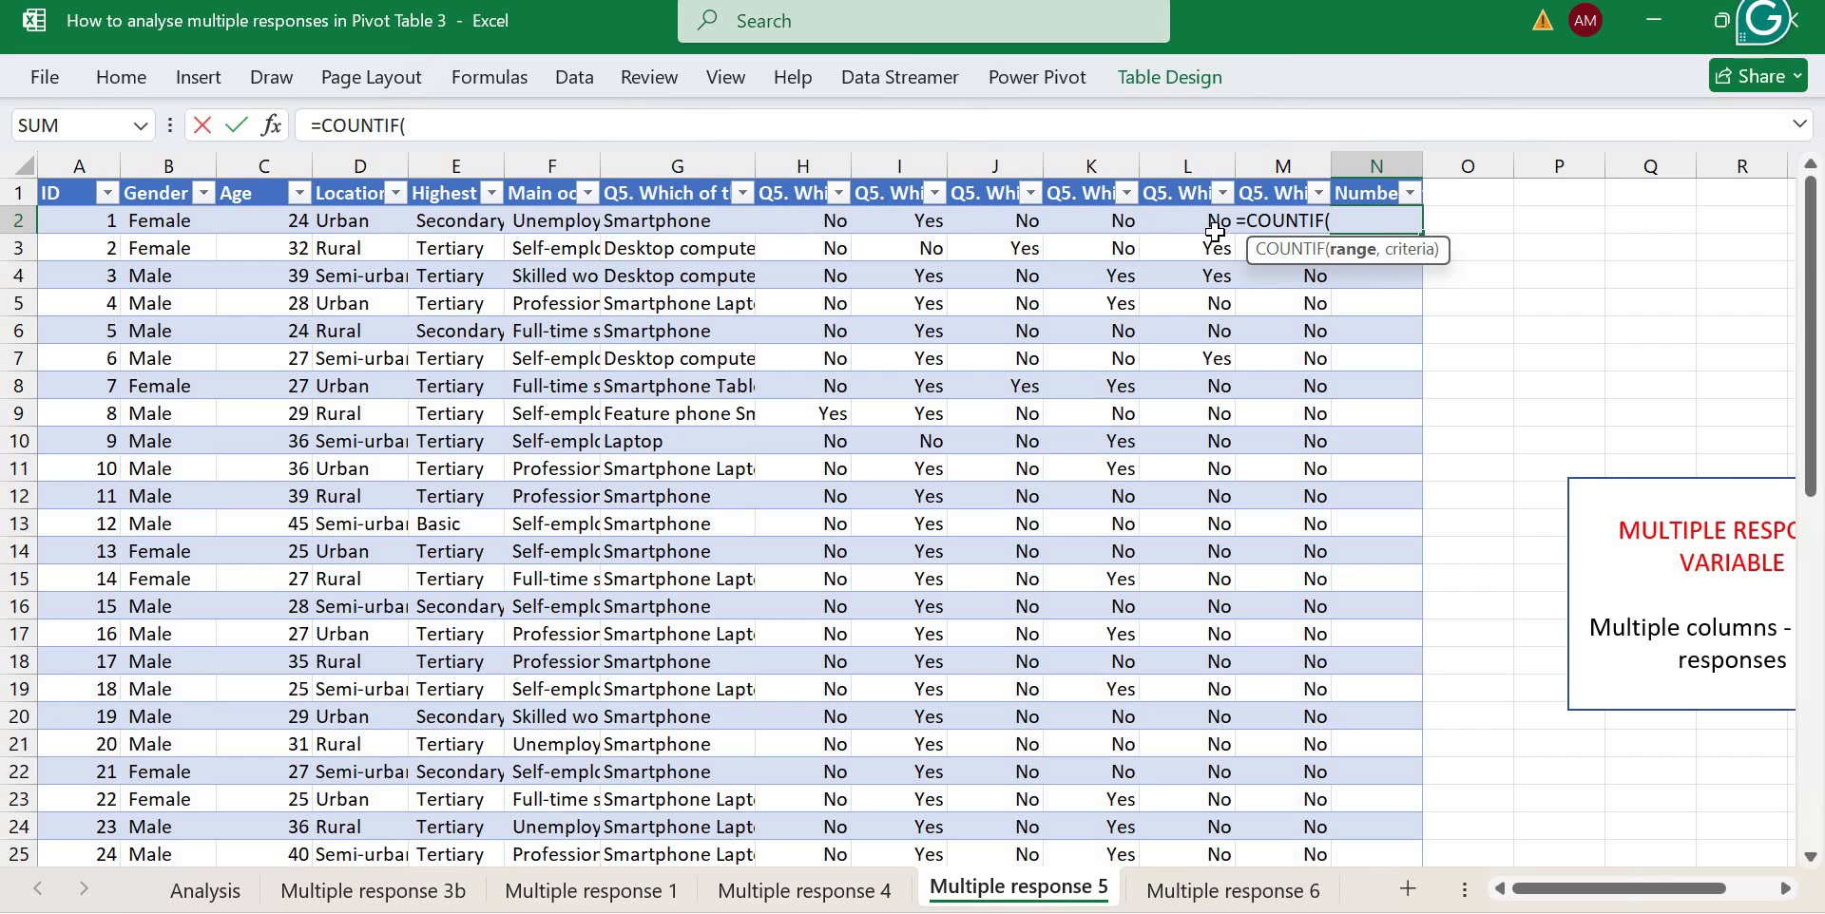
pyautogui.moveTo(808, 221); pyautogui.dragTo(1376, 221)
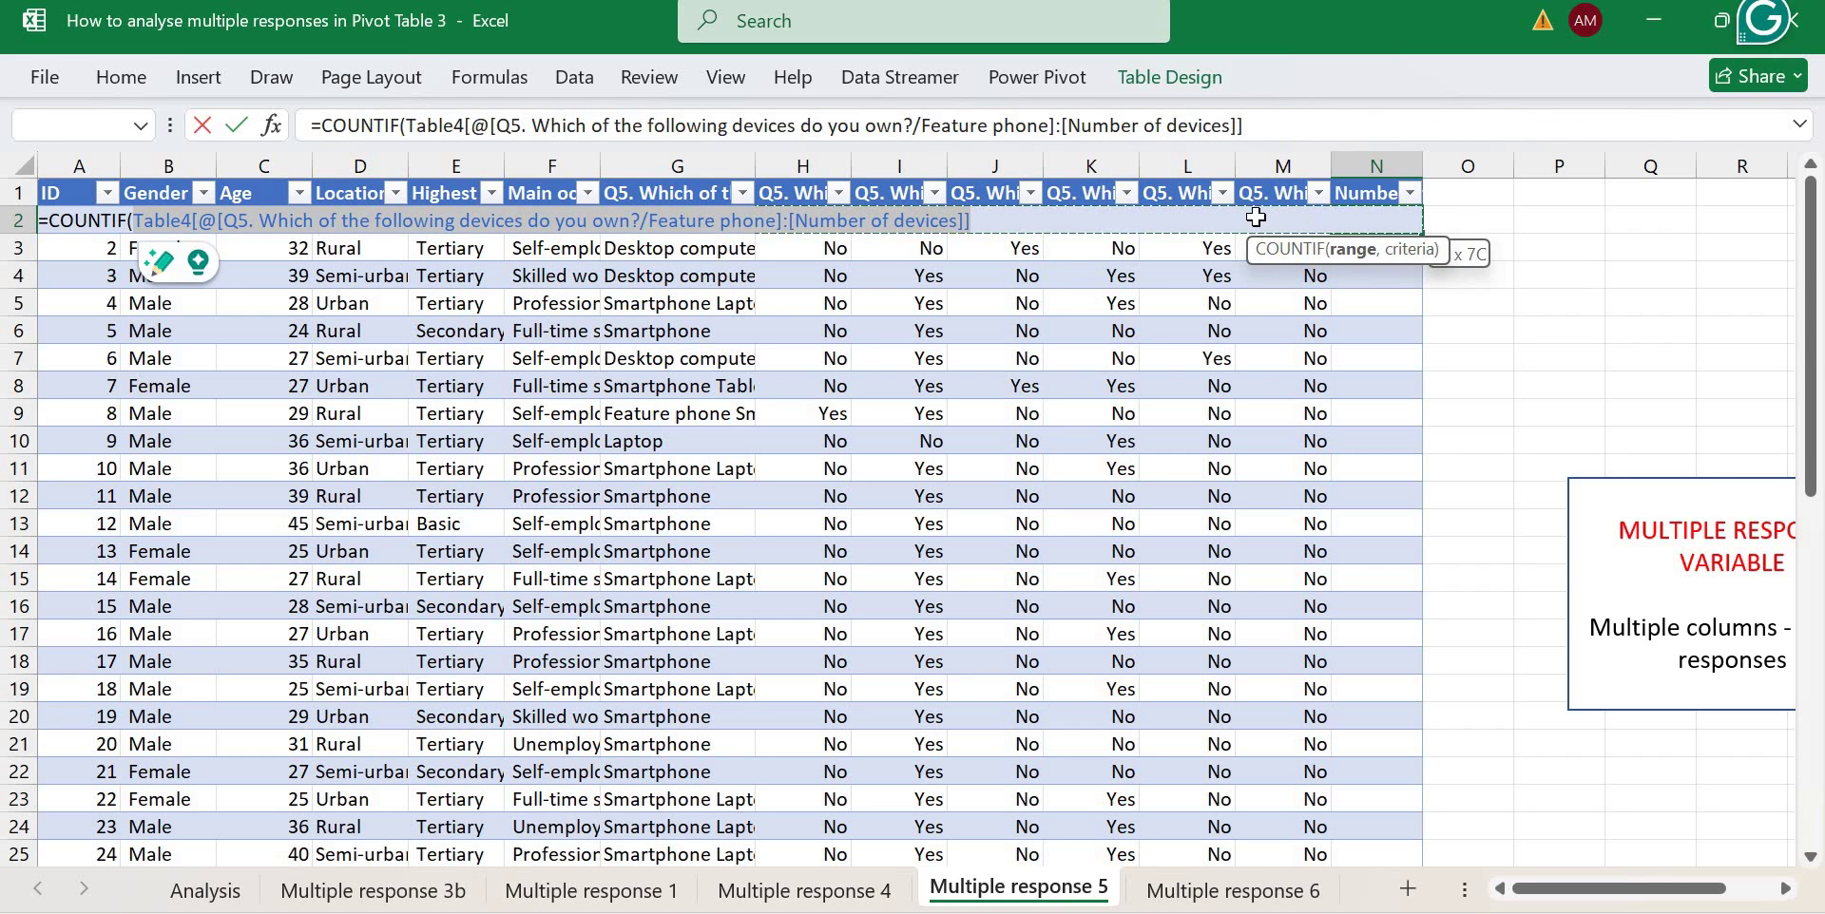
pyautogui.moveTo(1256, 216); pyautogui.dragTo(1293, 218)
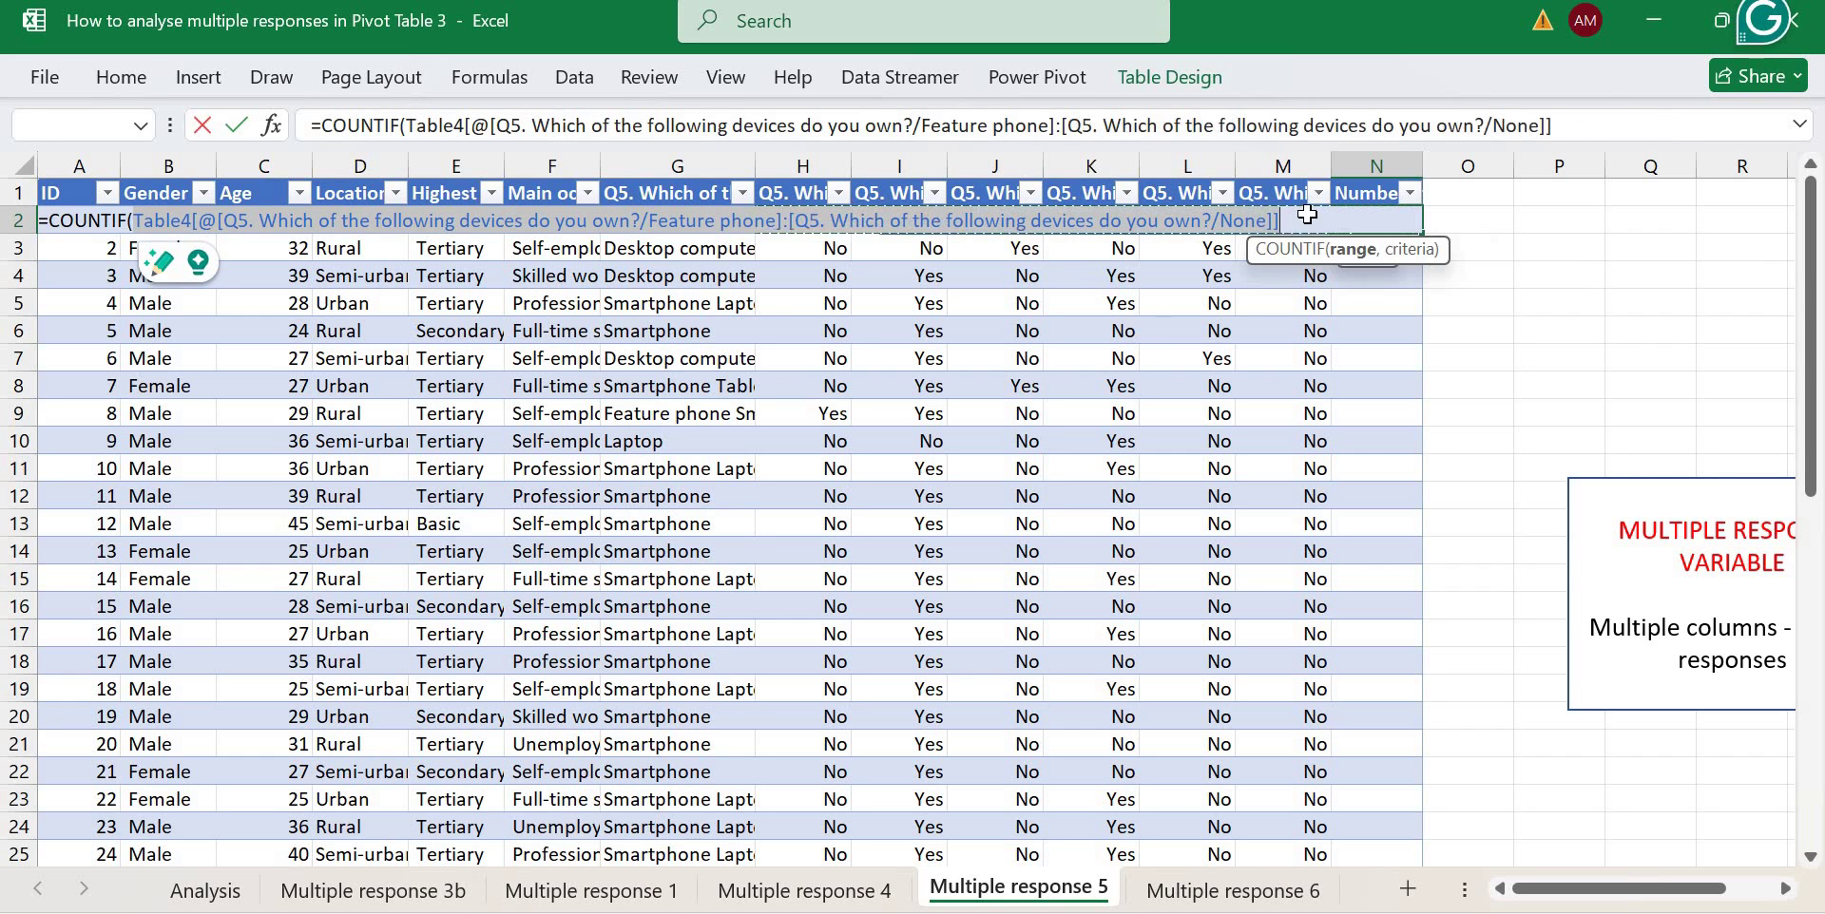
pyautogui.click(1597, 116)
pyautogui.write(',"')
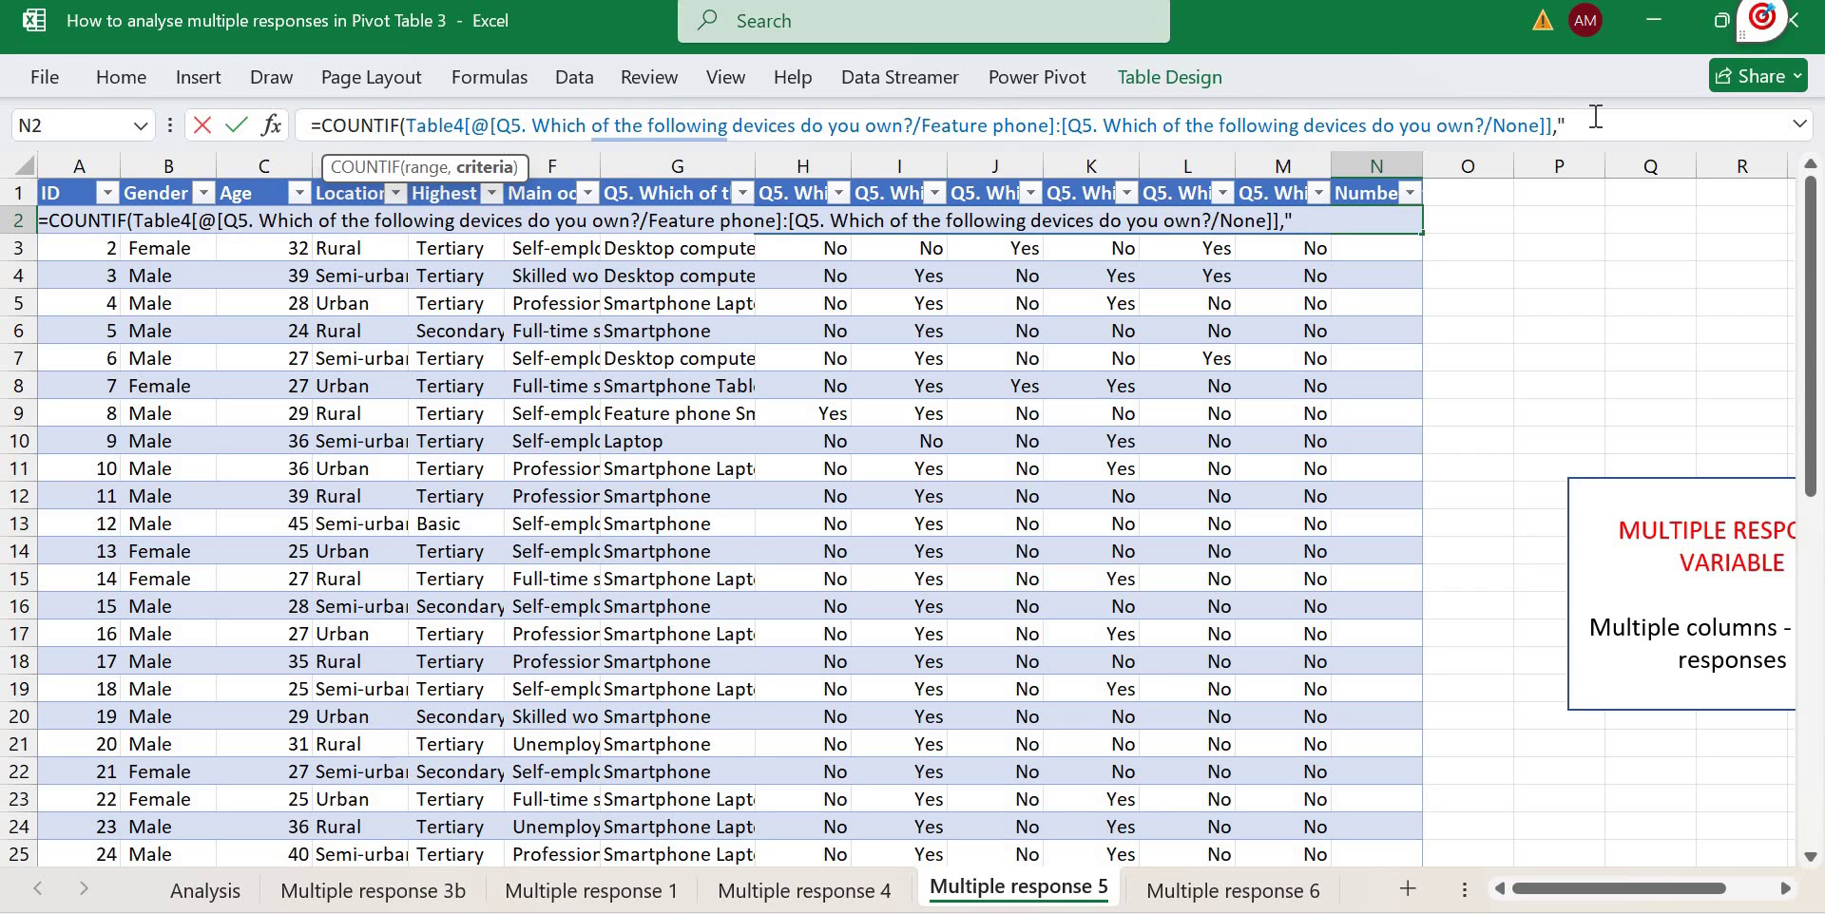
pyautogui.write('Yes")')
pyautogui.hotkey('ctrl', 'Return')
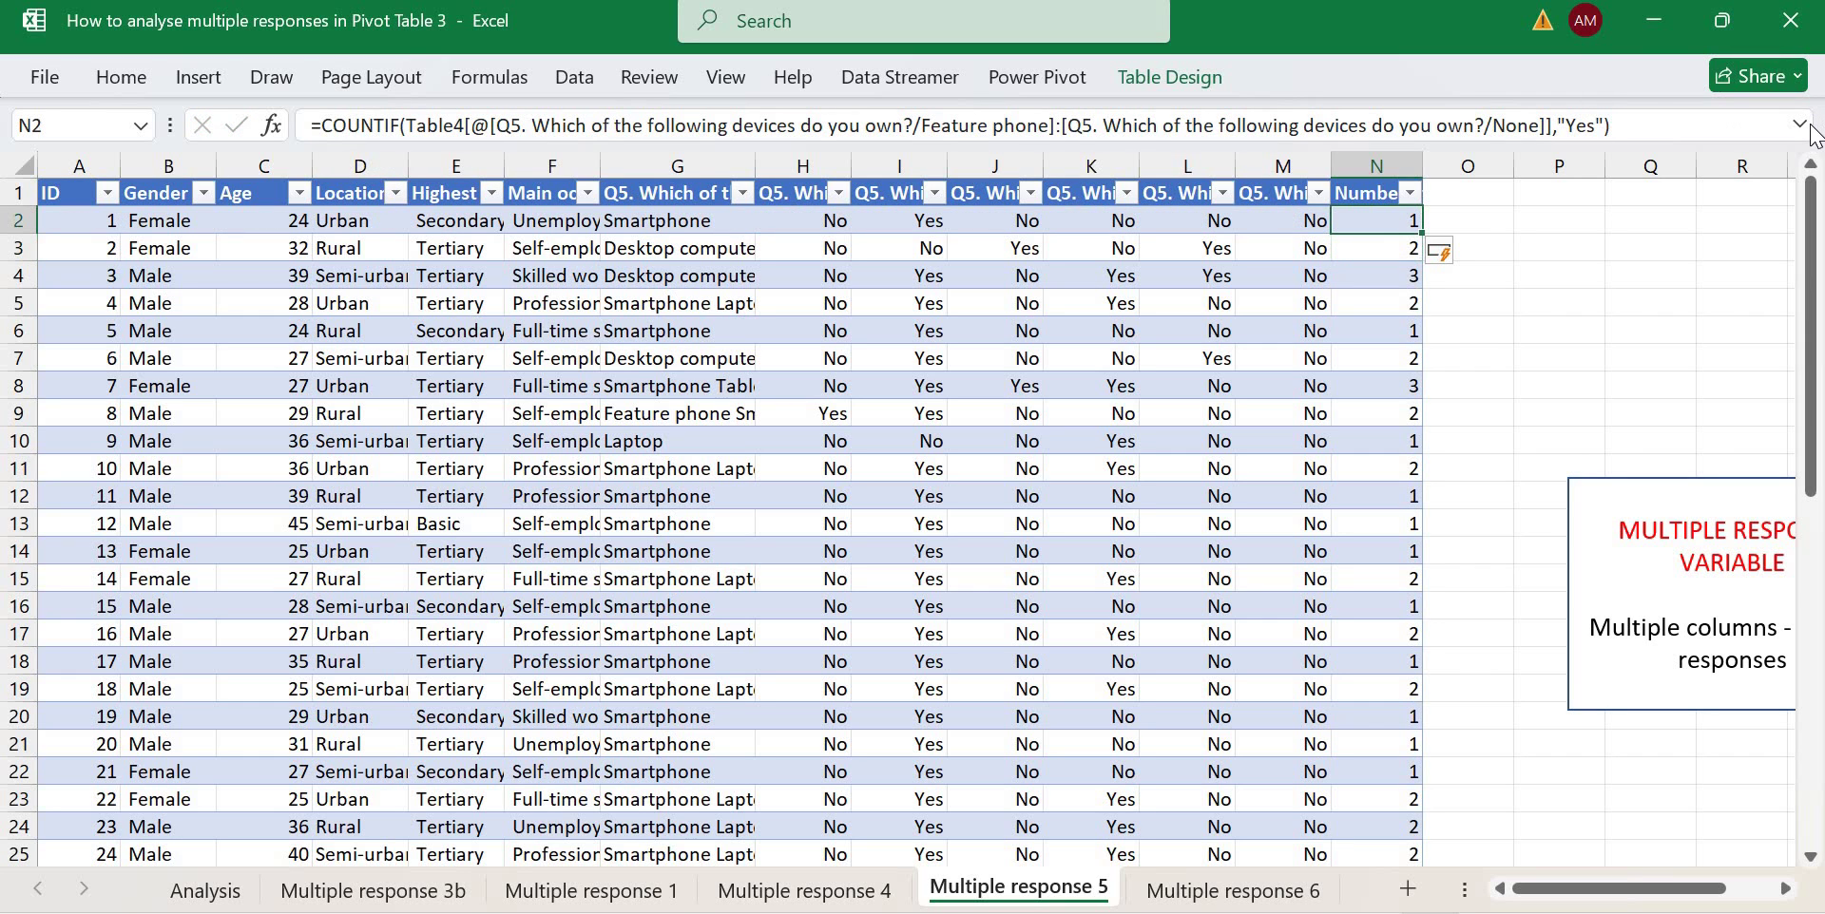
# Wrap the N2 COUNTIF in an IF that returns "One" when the count equals 1.
pyautogui.click(1806, 126)
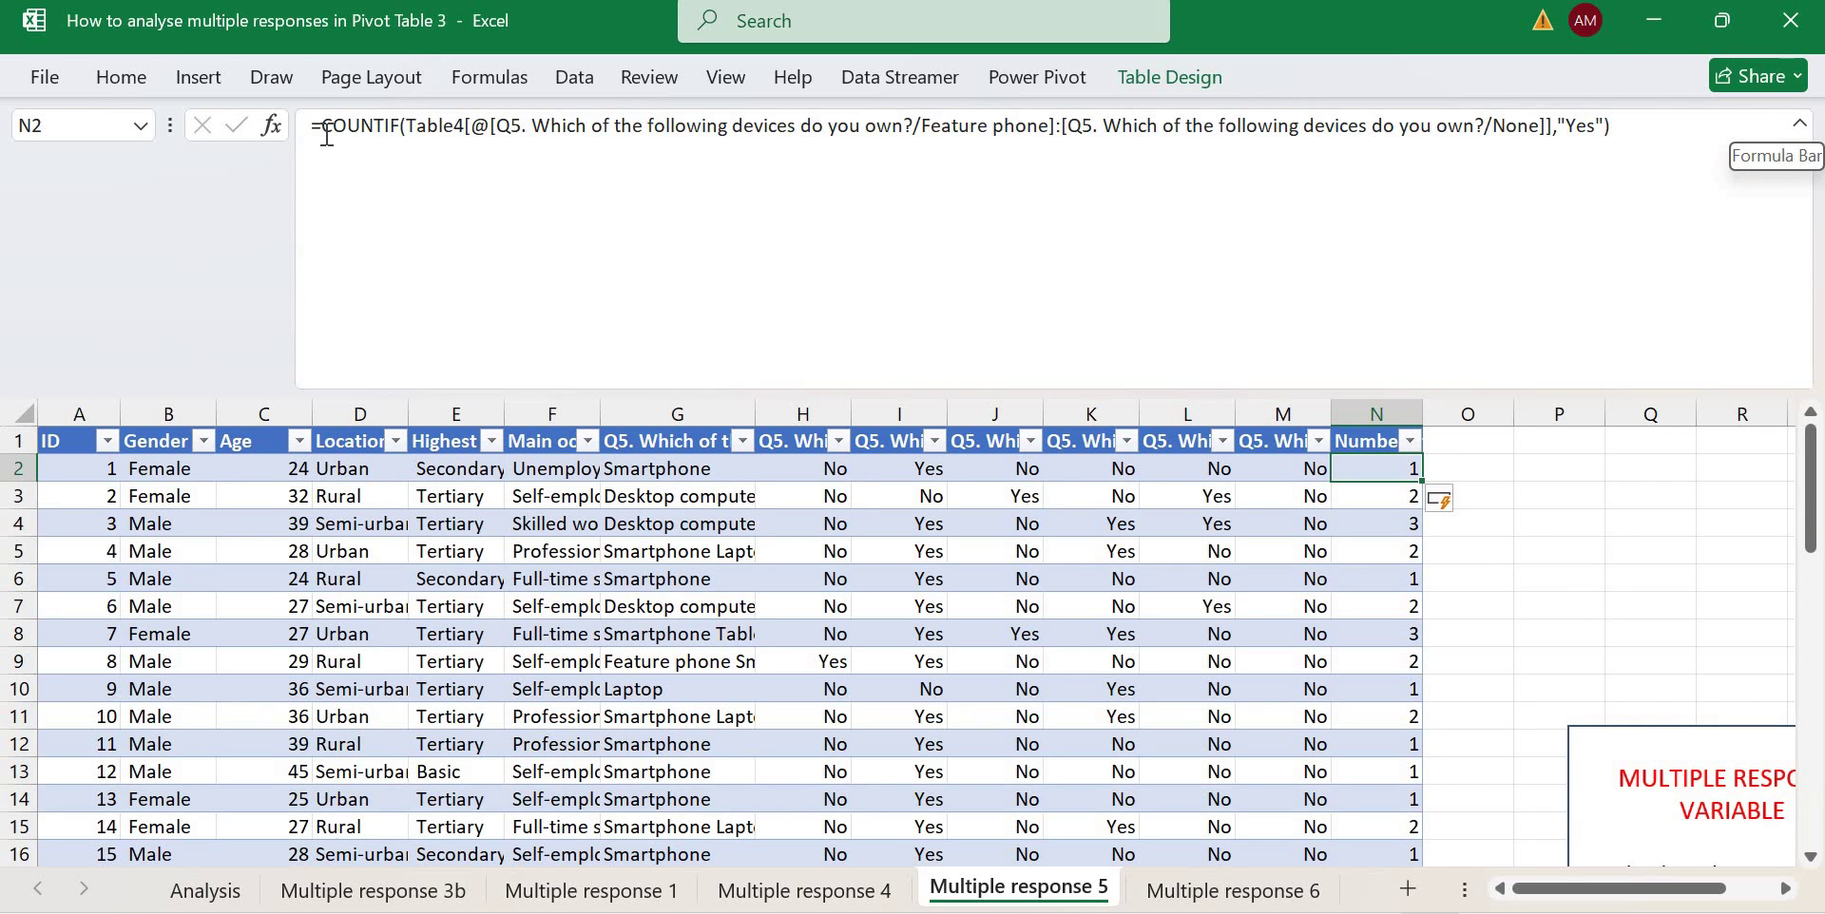
pyautogui.click(327, 127)
pyautogui.write('IF(')
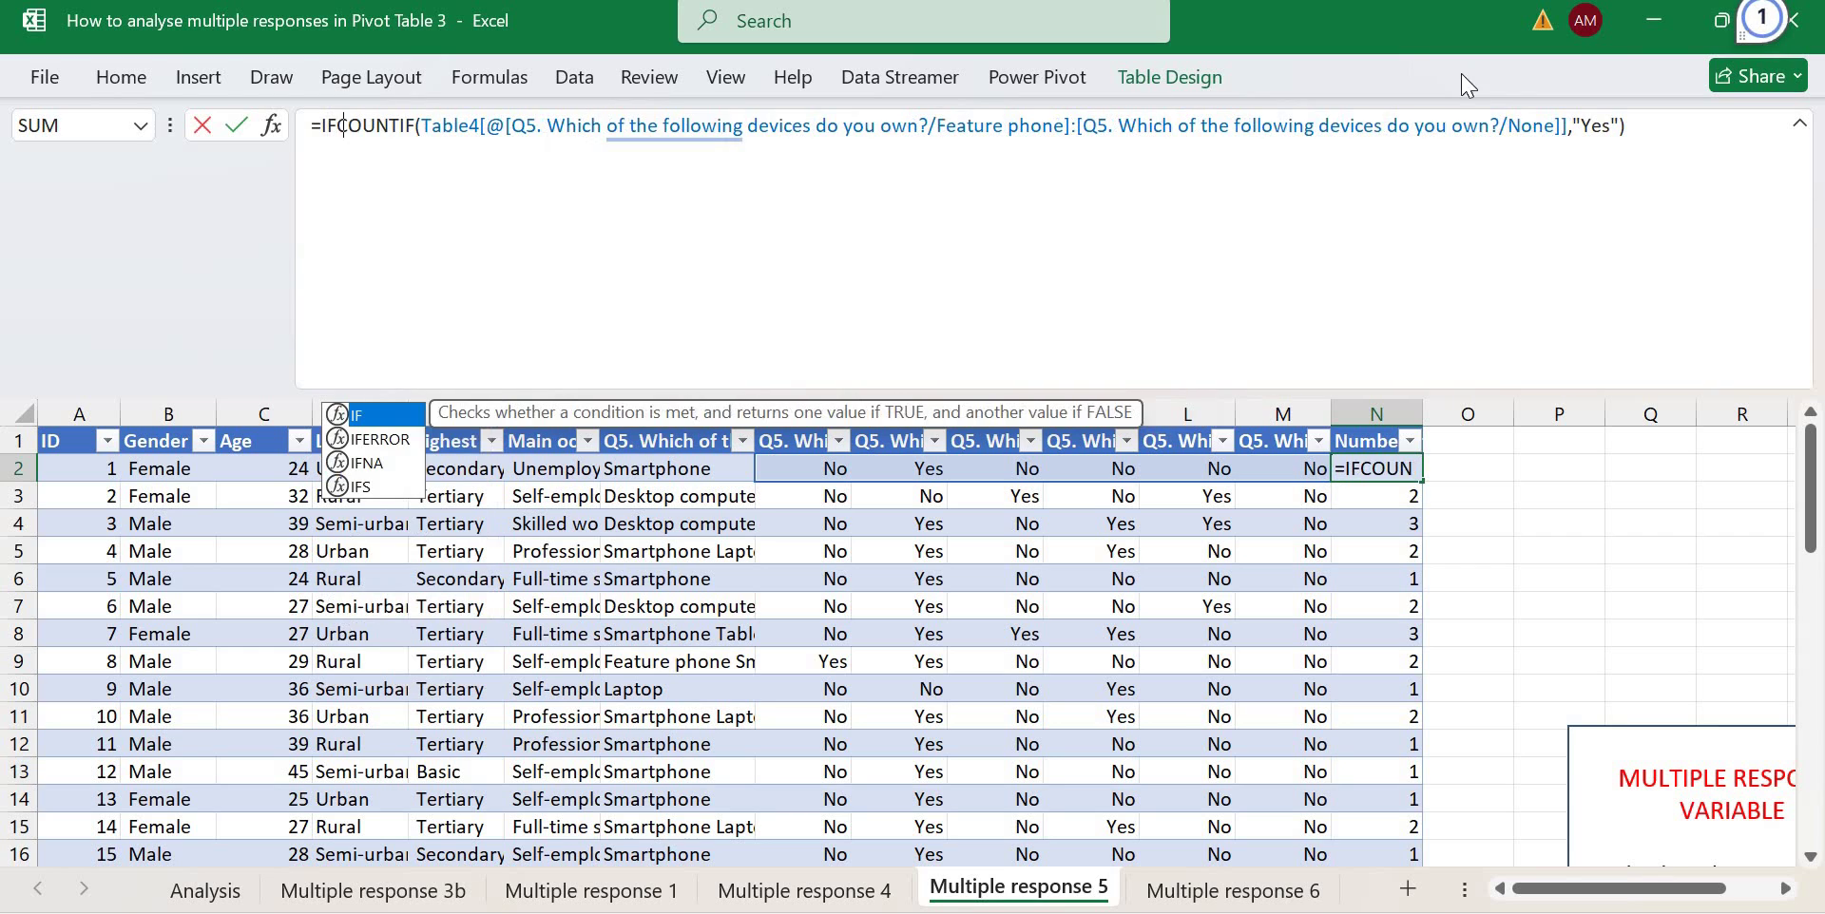
pyautogui.click(1718, 144)
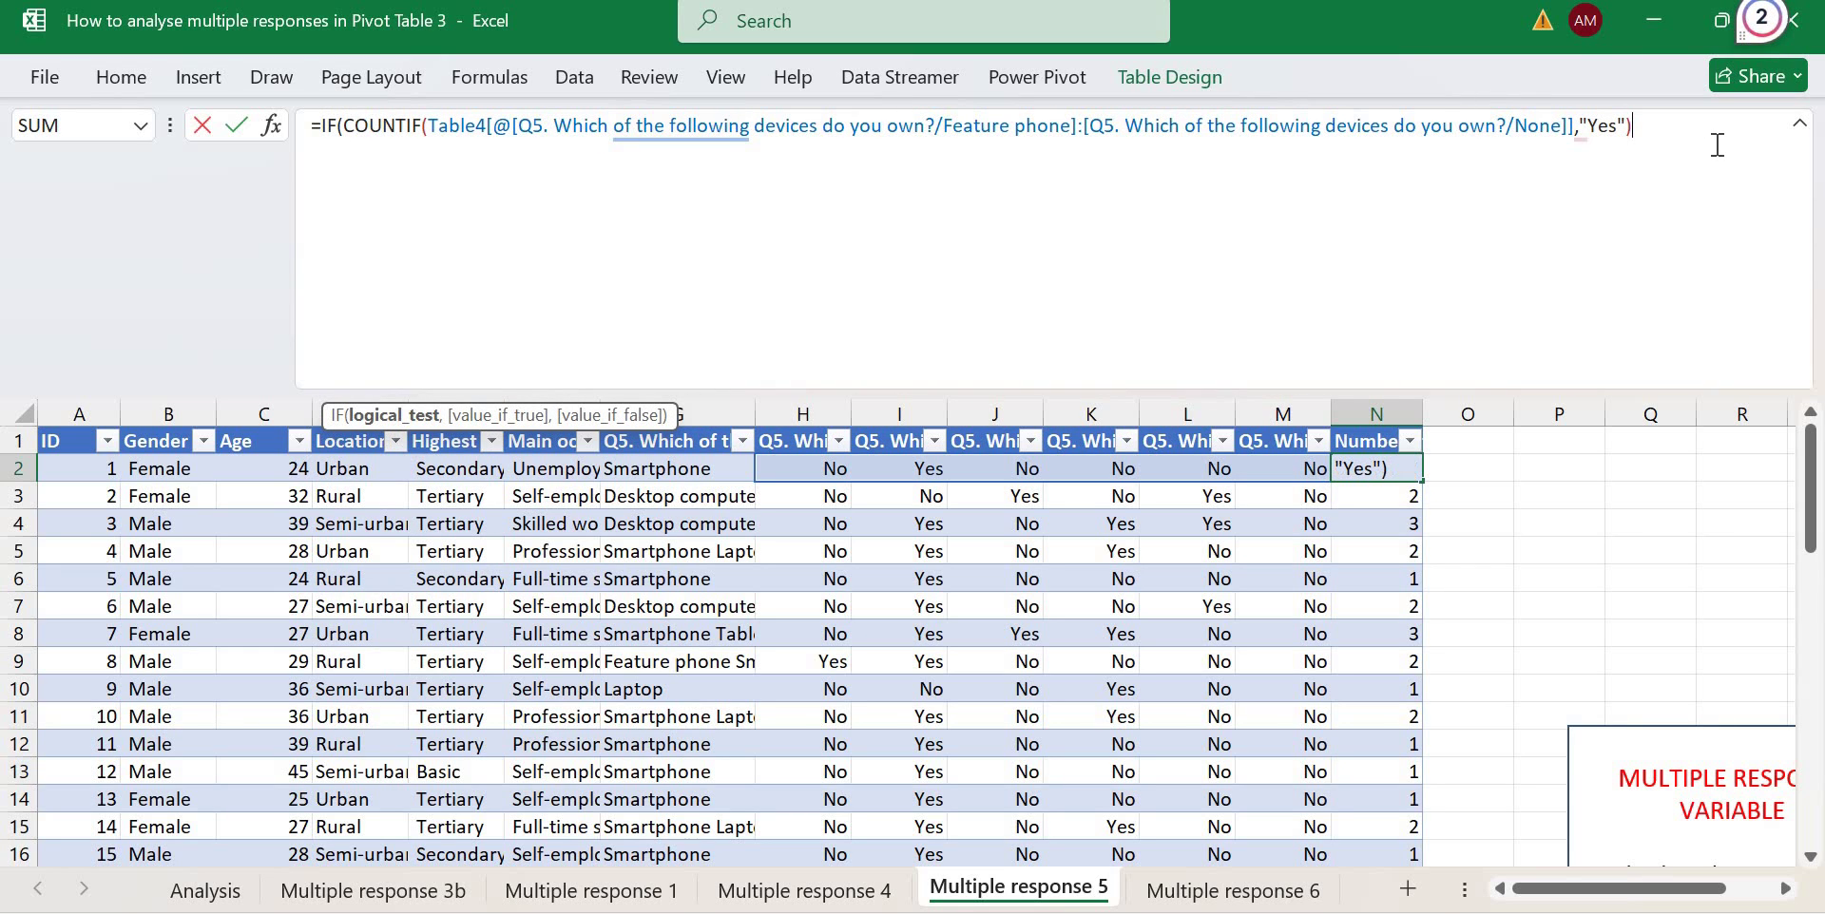
pyautogui.write('=1,"One')
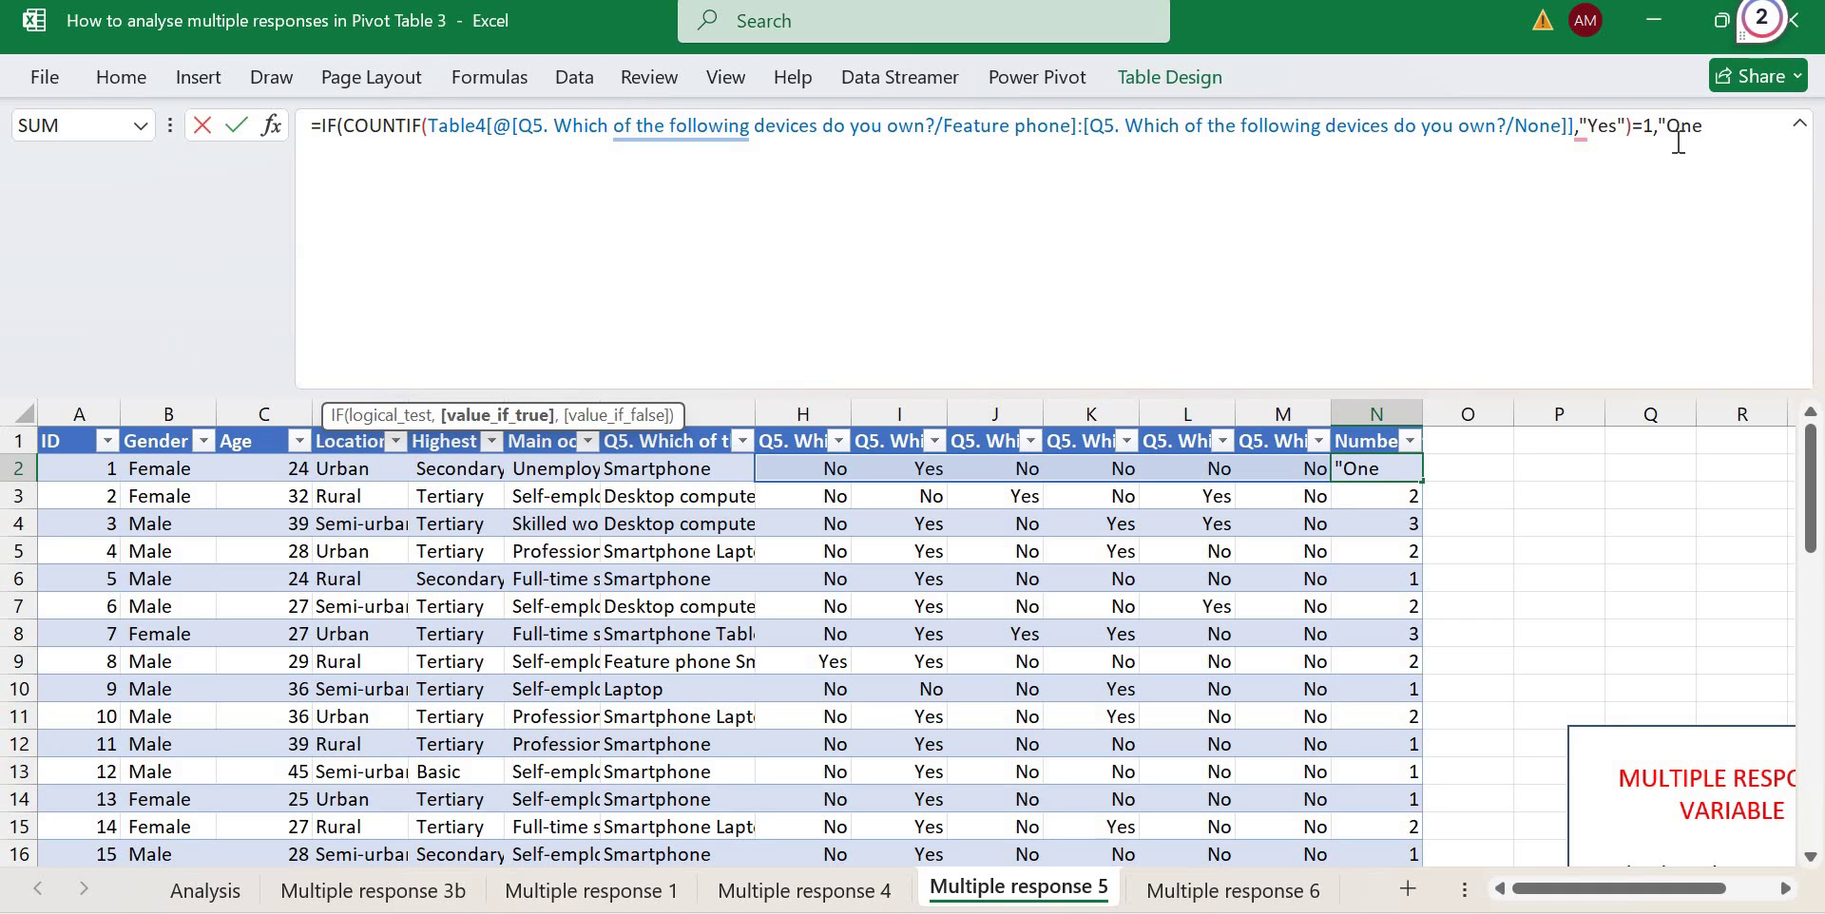
pyautogui.write('"')
# Add a nested IF returning "Two" for a count of 2, otherwise "Three or more", and fill the column.
pyautogui.keyDown('shift'); pyautogui.click(318, 133); pyautogui.keyUp('shift')
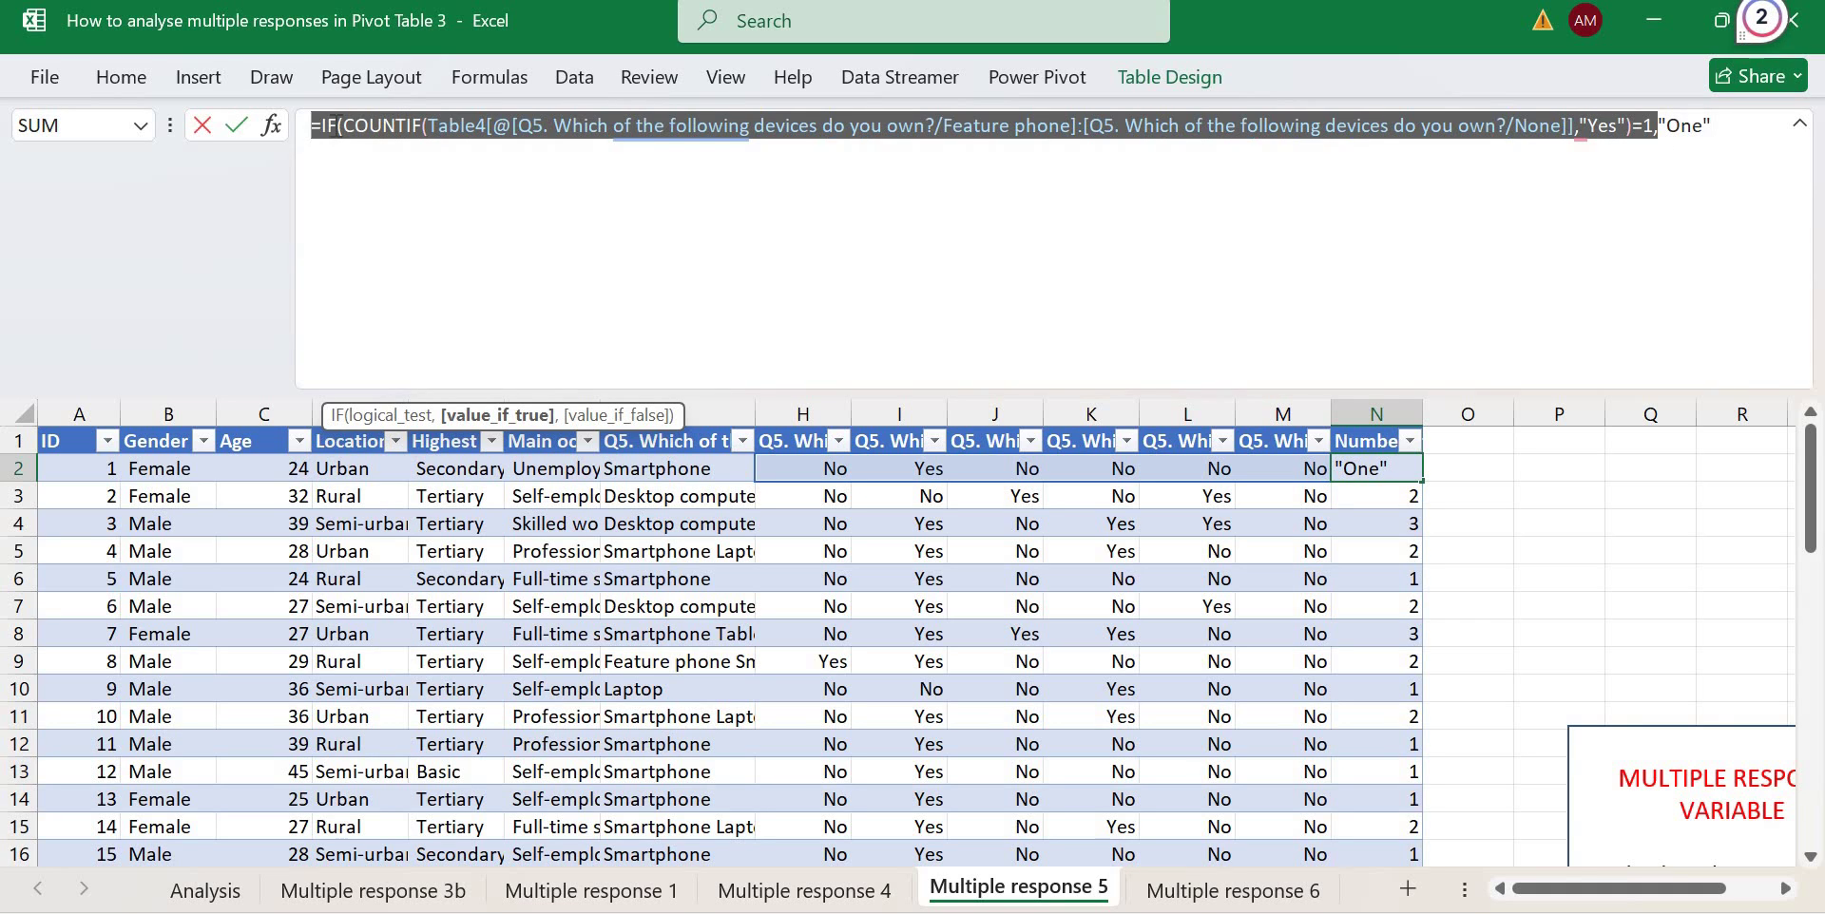
pyautogui.keyDown('shift'); pyautogui.click(324, 129); pyautogui.keyUp('shift')
pyautogui.hotkey('ctrl', 'c')
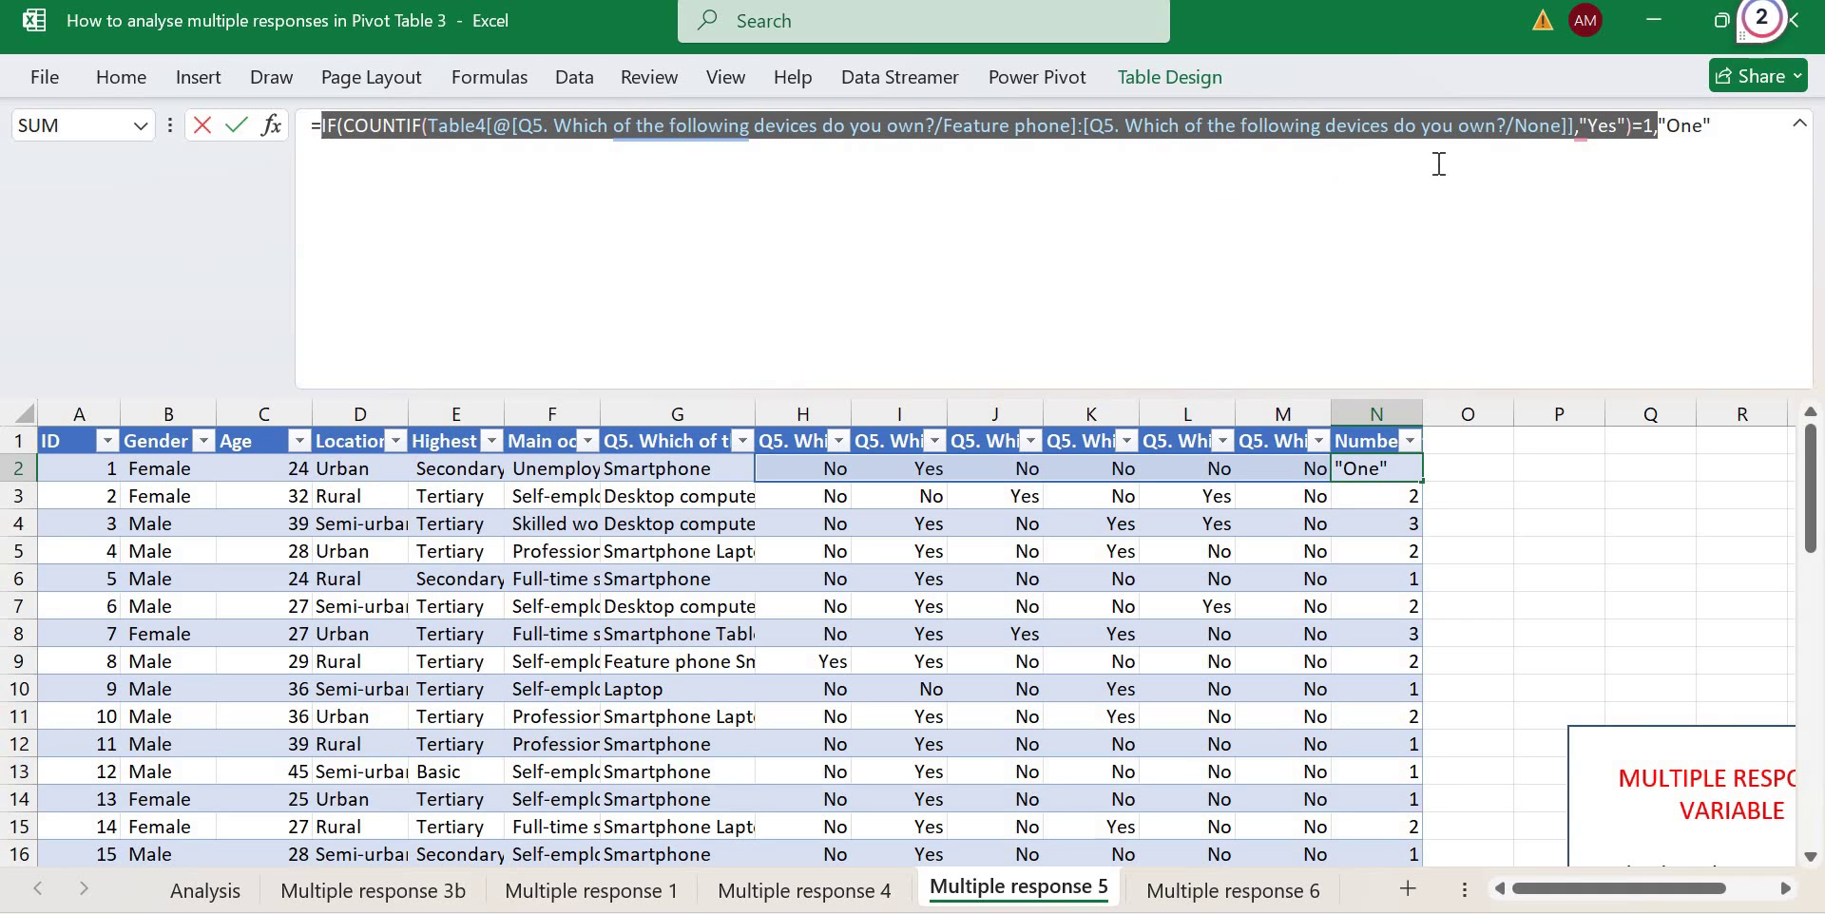
pyautogui.click(1762, 124)
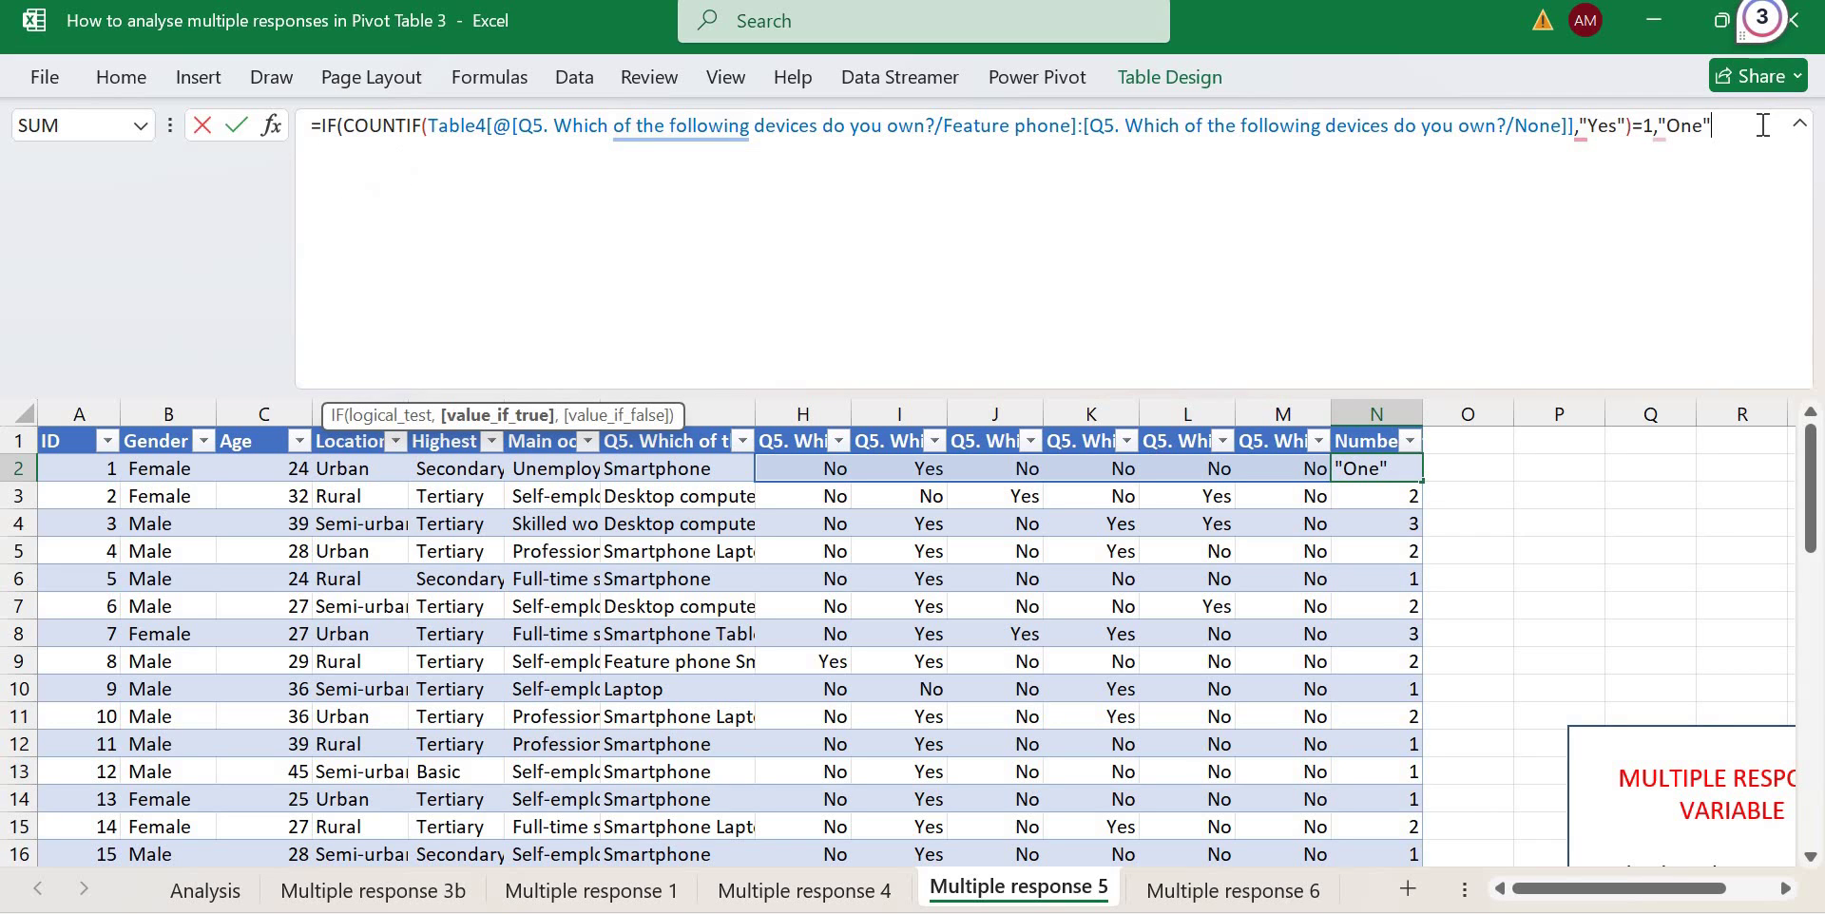
pyautogui.write(',')
pyautogui.hotkey('ctrl', 'v')
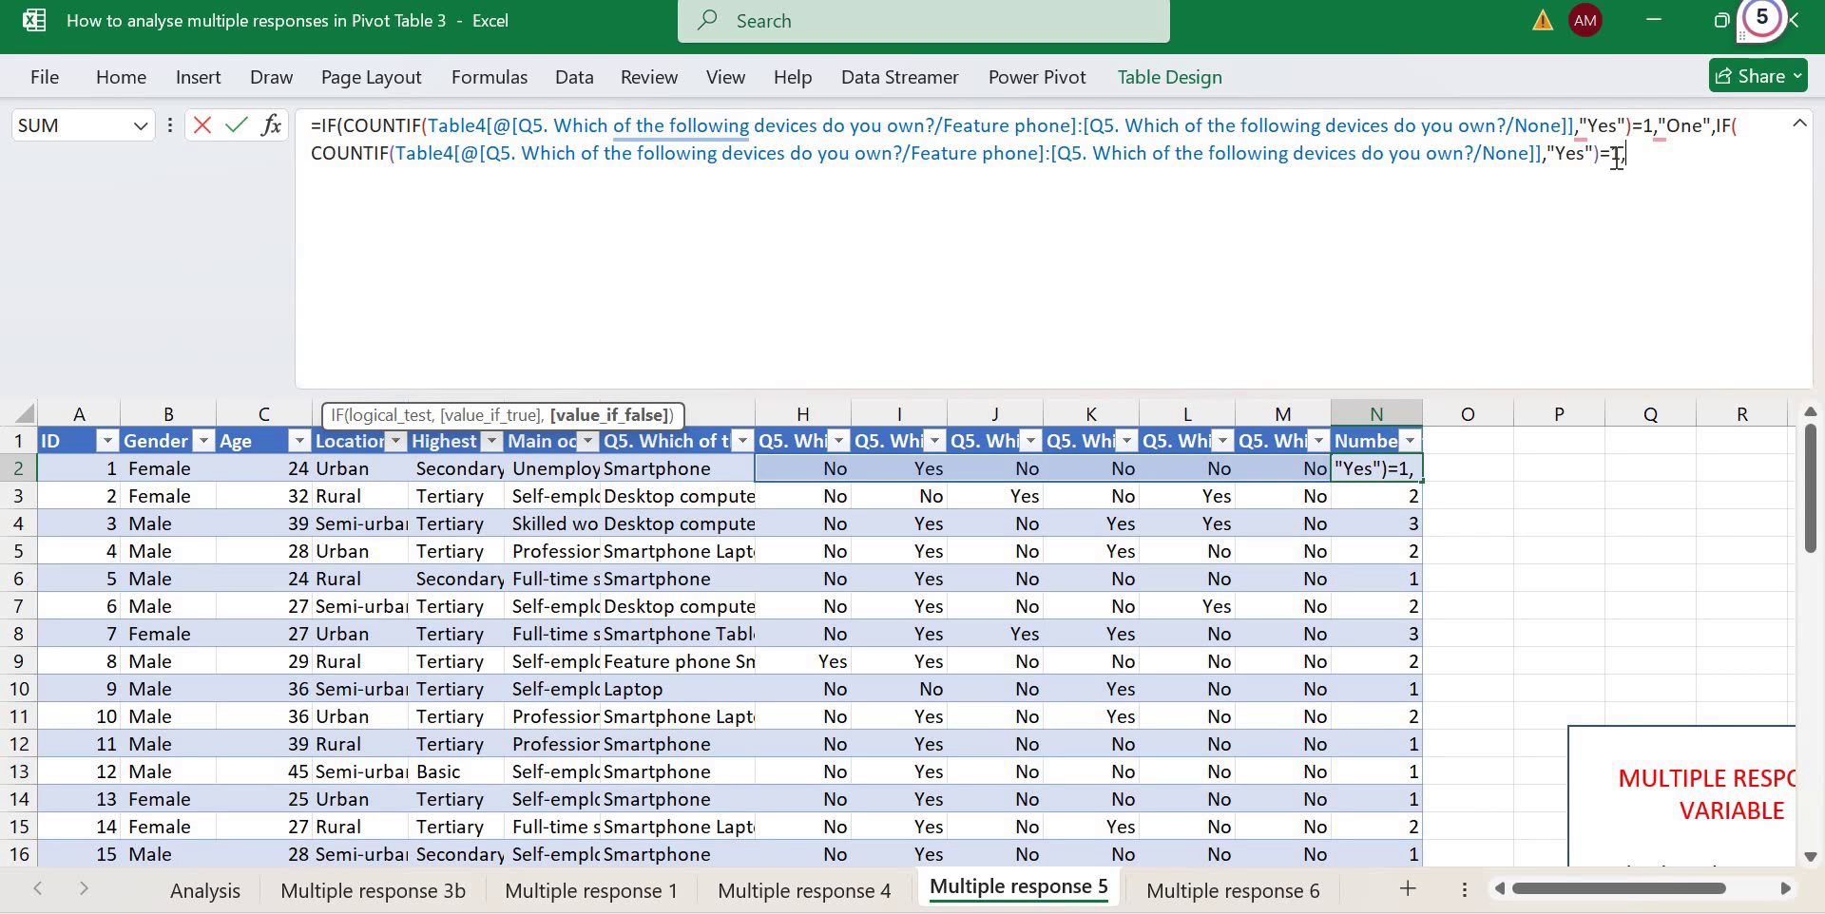
pyautogui.click(1616, 156)
pyautogui.press('BackSpace')
pyautogui.write('2,')
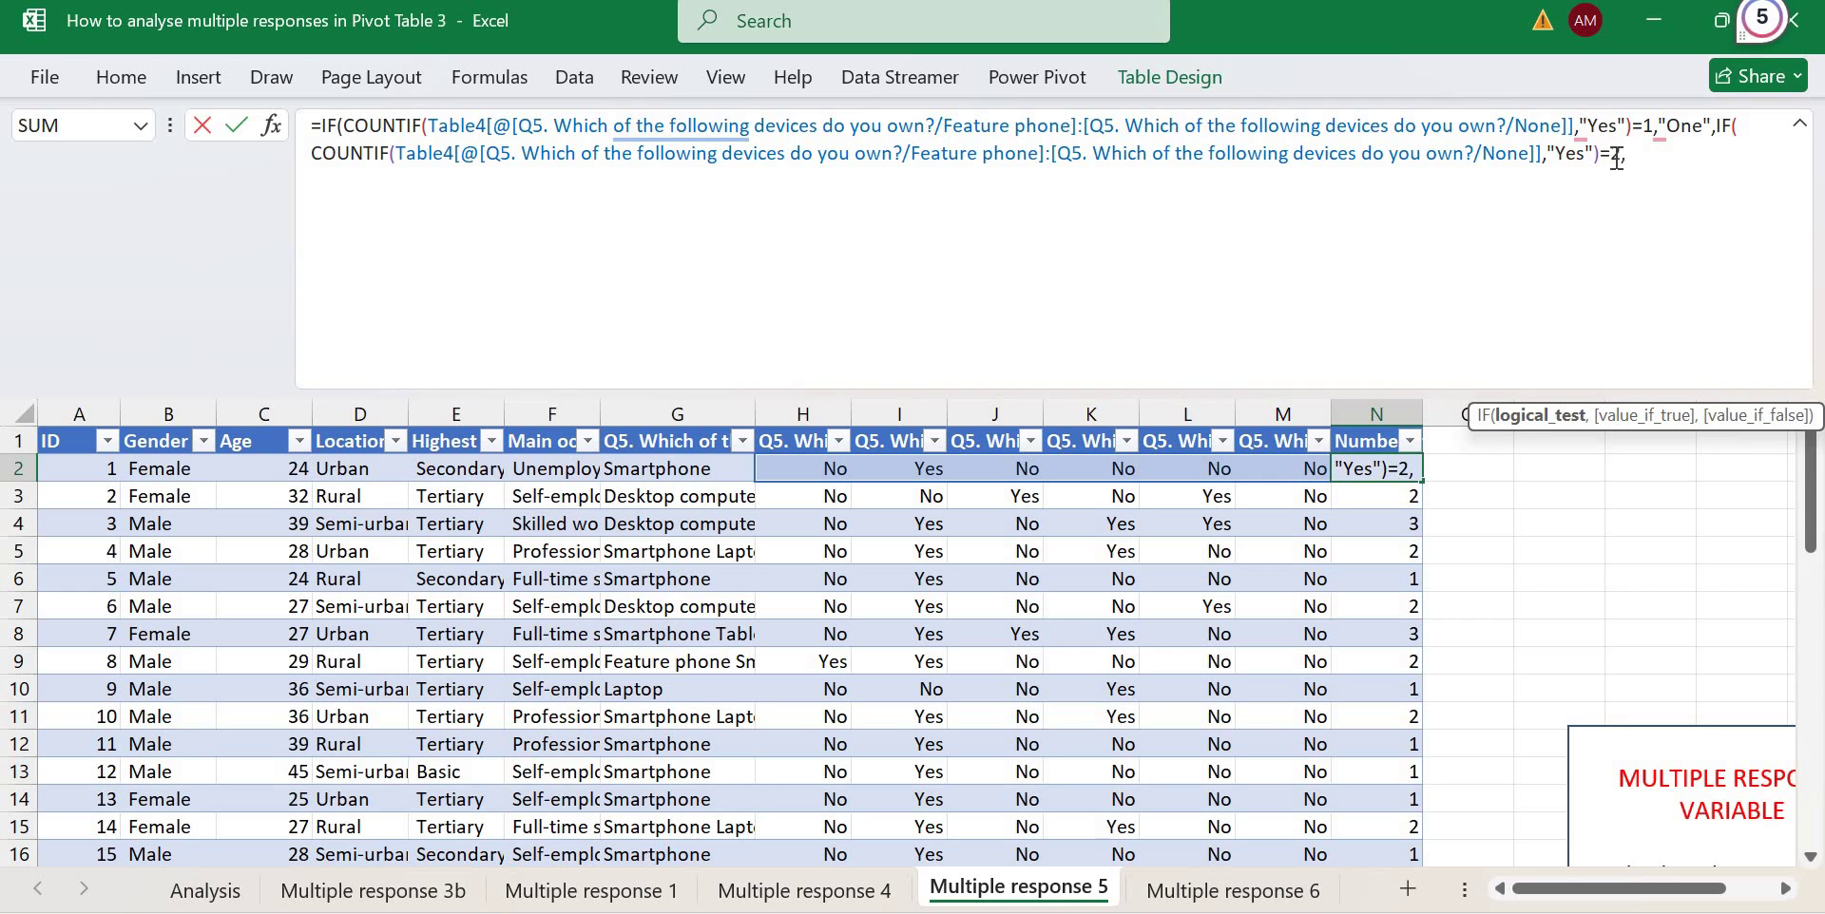
pyautogui.press('Delete')
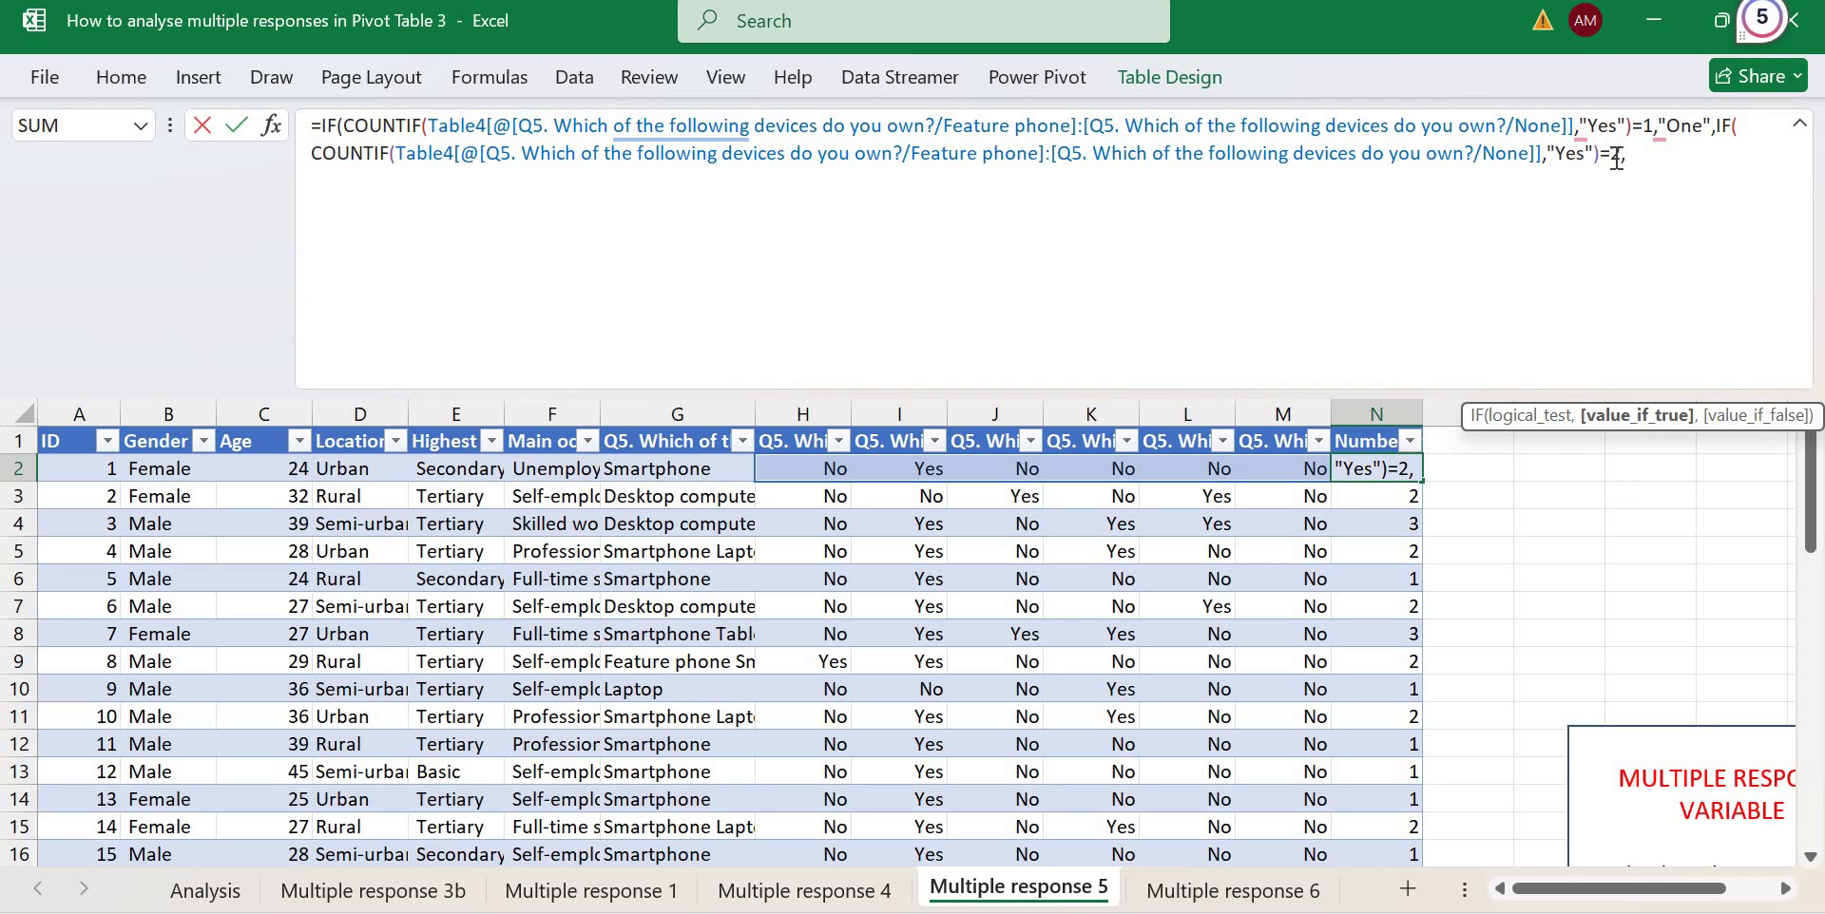
pyautogui.write('"Two", "')
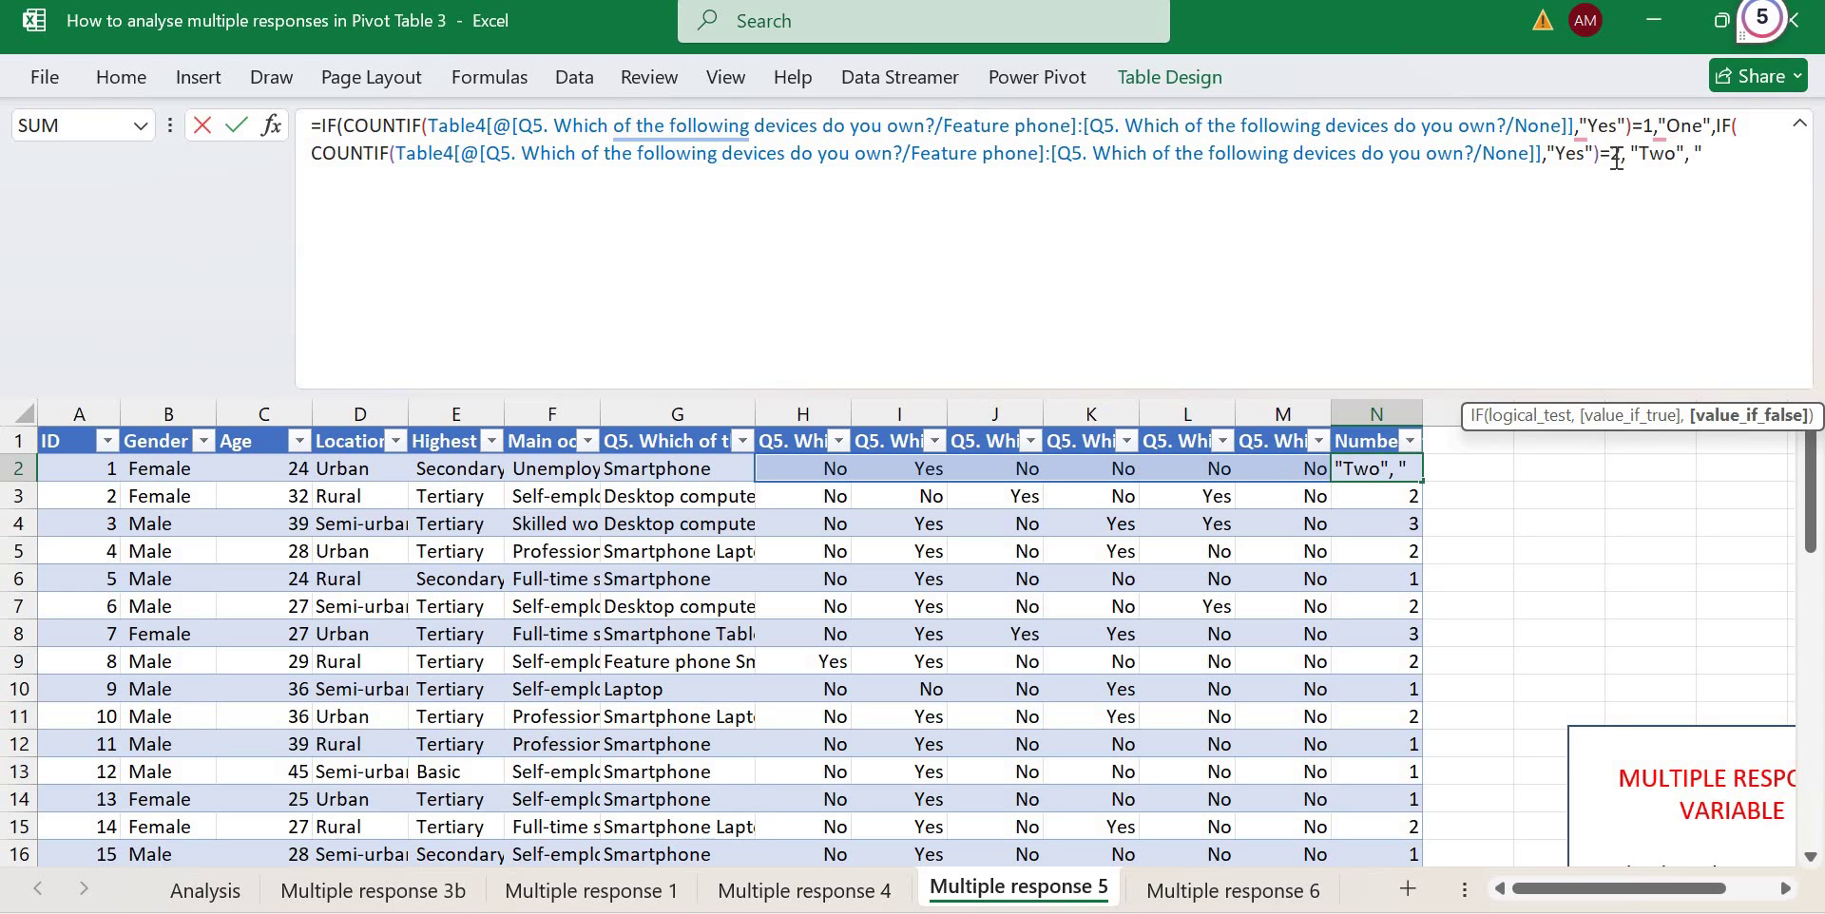
pyautogui.write('Three or more"))')
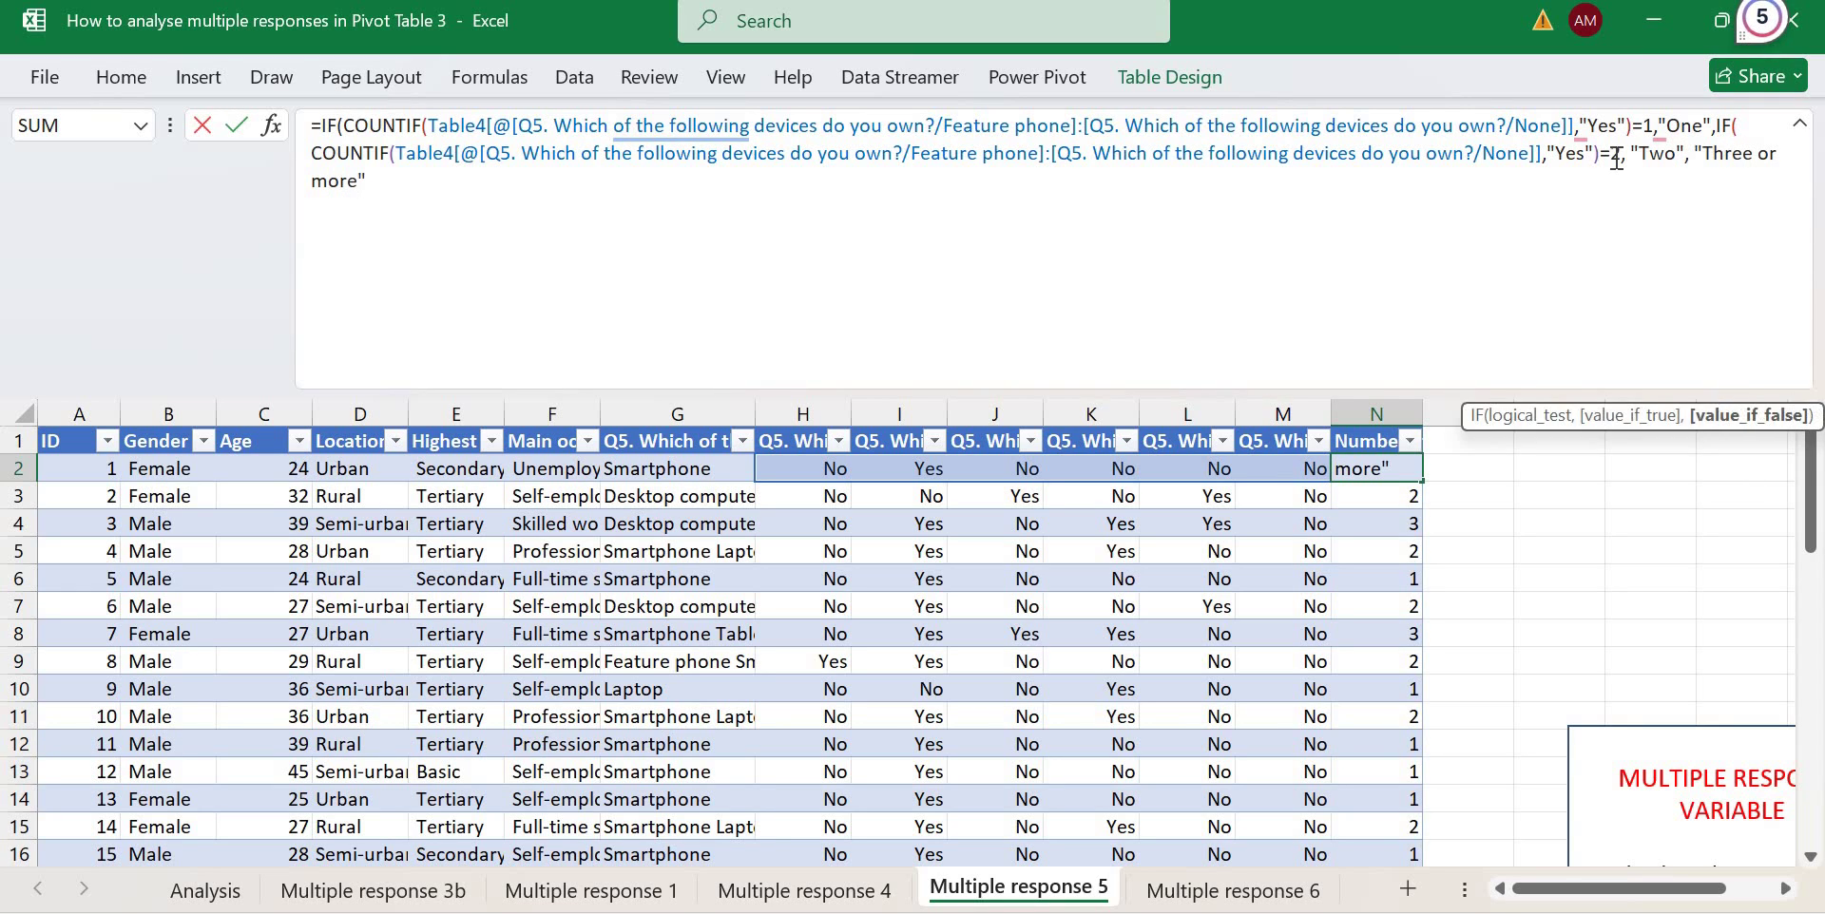
pyautogui.press('Return')
pyautogui.press('Up')
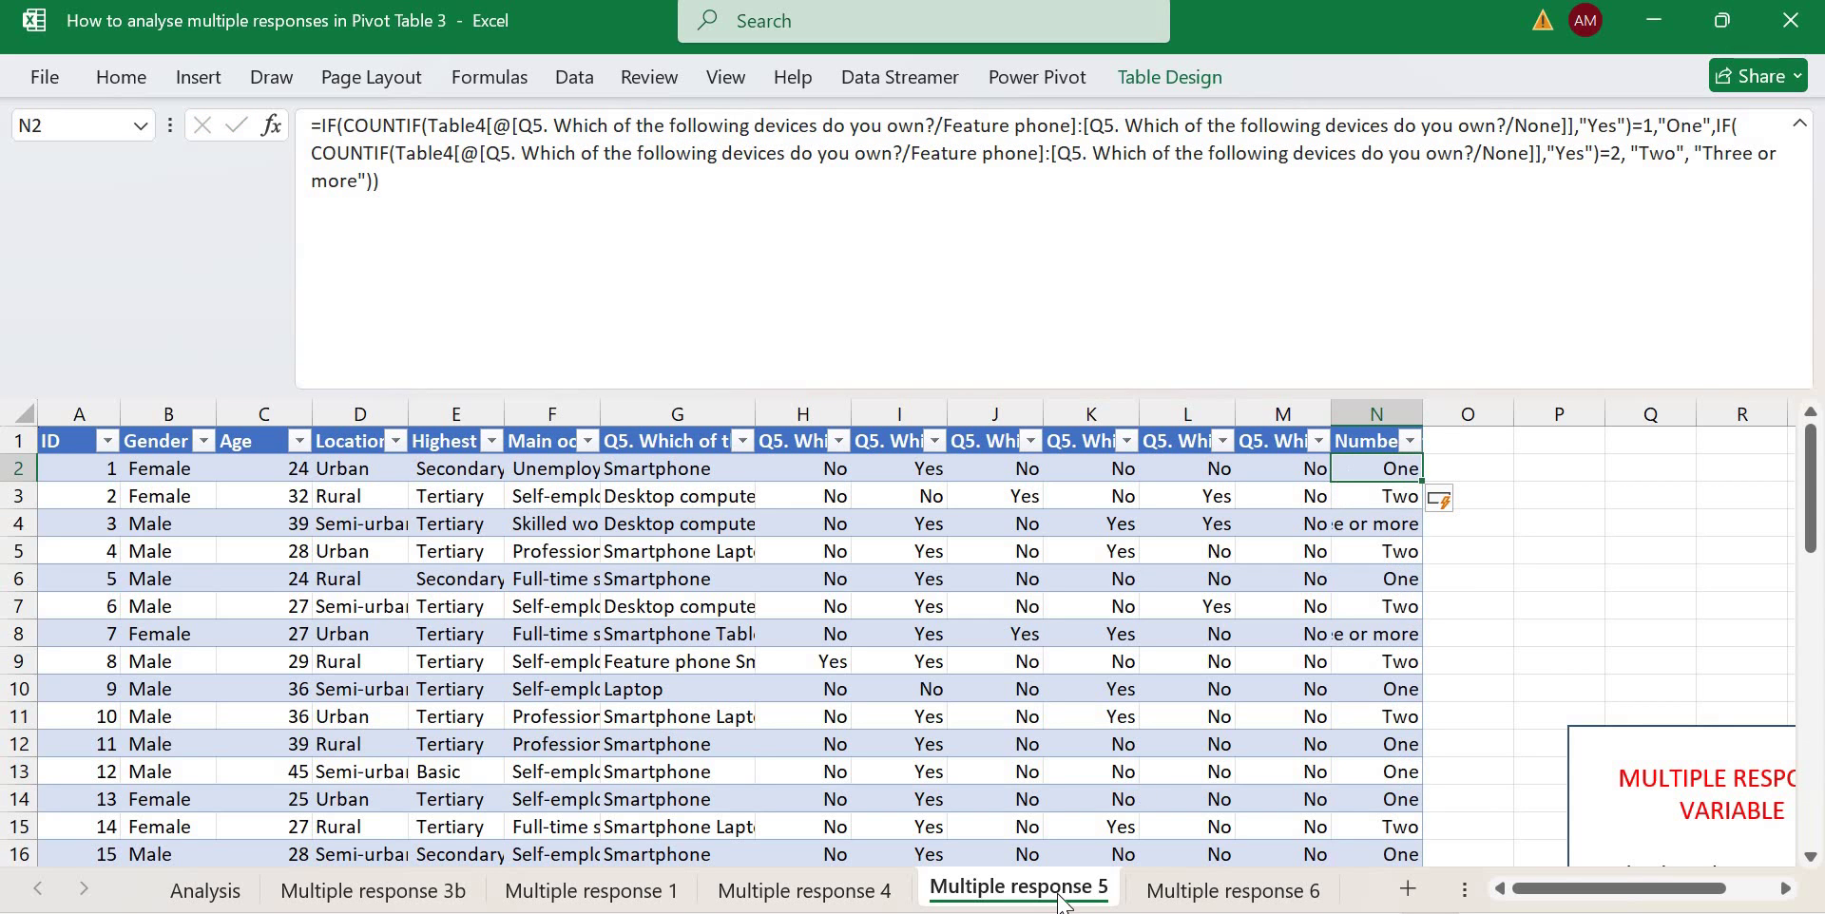
# On Multiple response 6, shift the MULTIPLE RESPONSE VARIABLE text box aside and head column N 'Number of devices'.
pyautogui.hotkey('ctrl', 'pagedown')
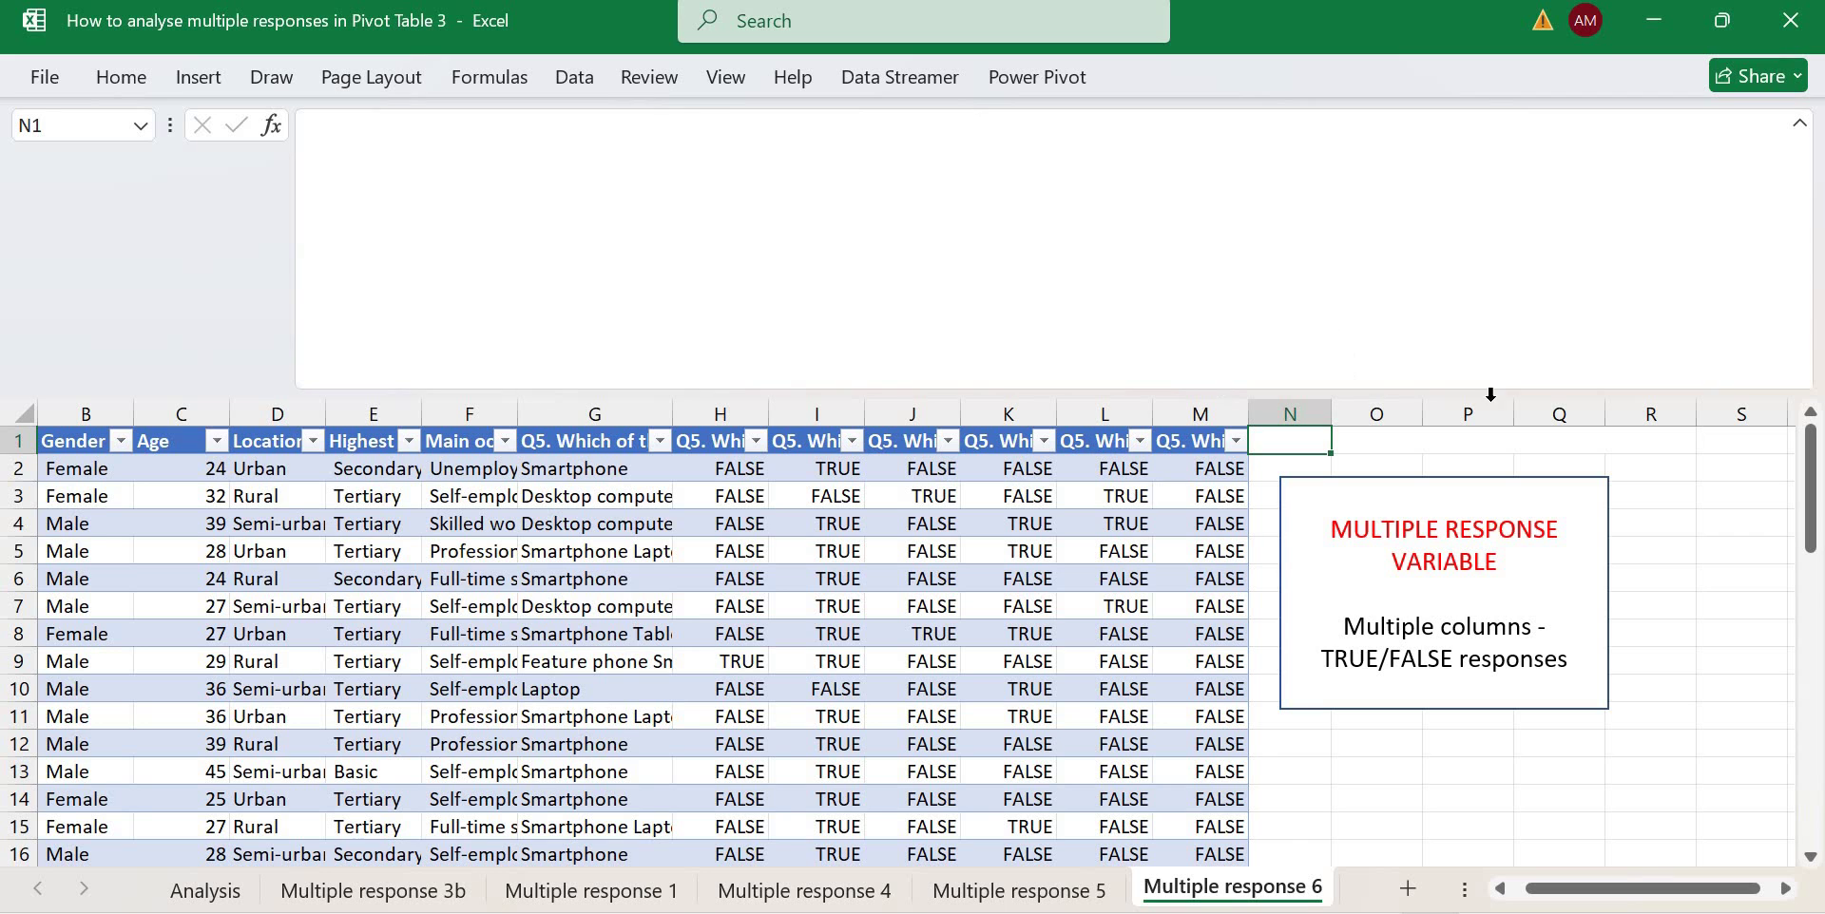
pyautogui.moveTo(1788, 388); pyautogui.dragTo(1261, 214)
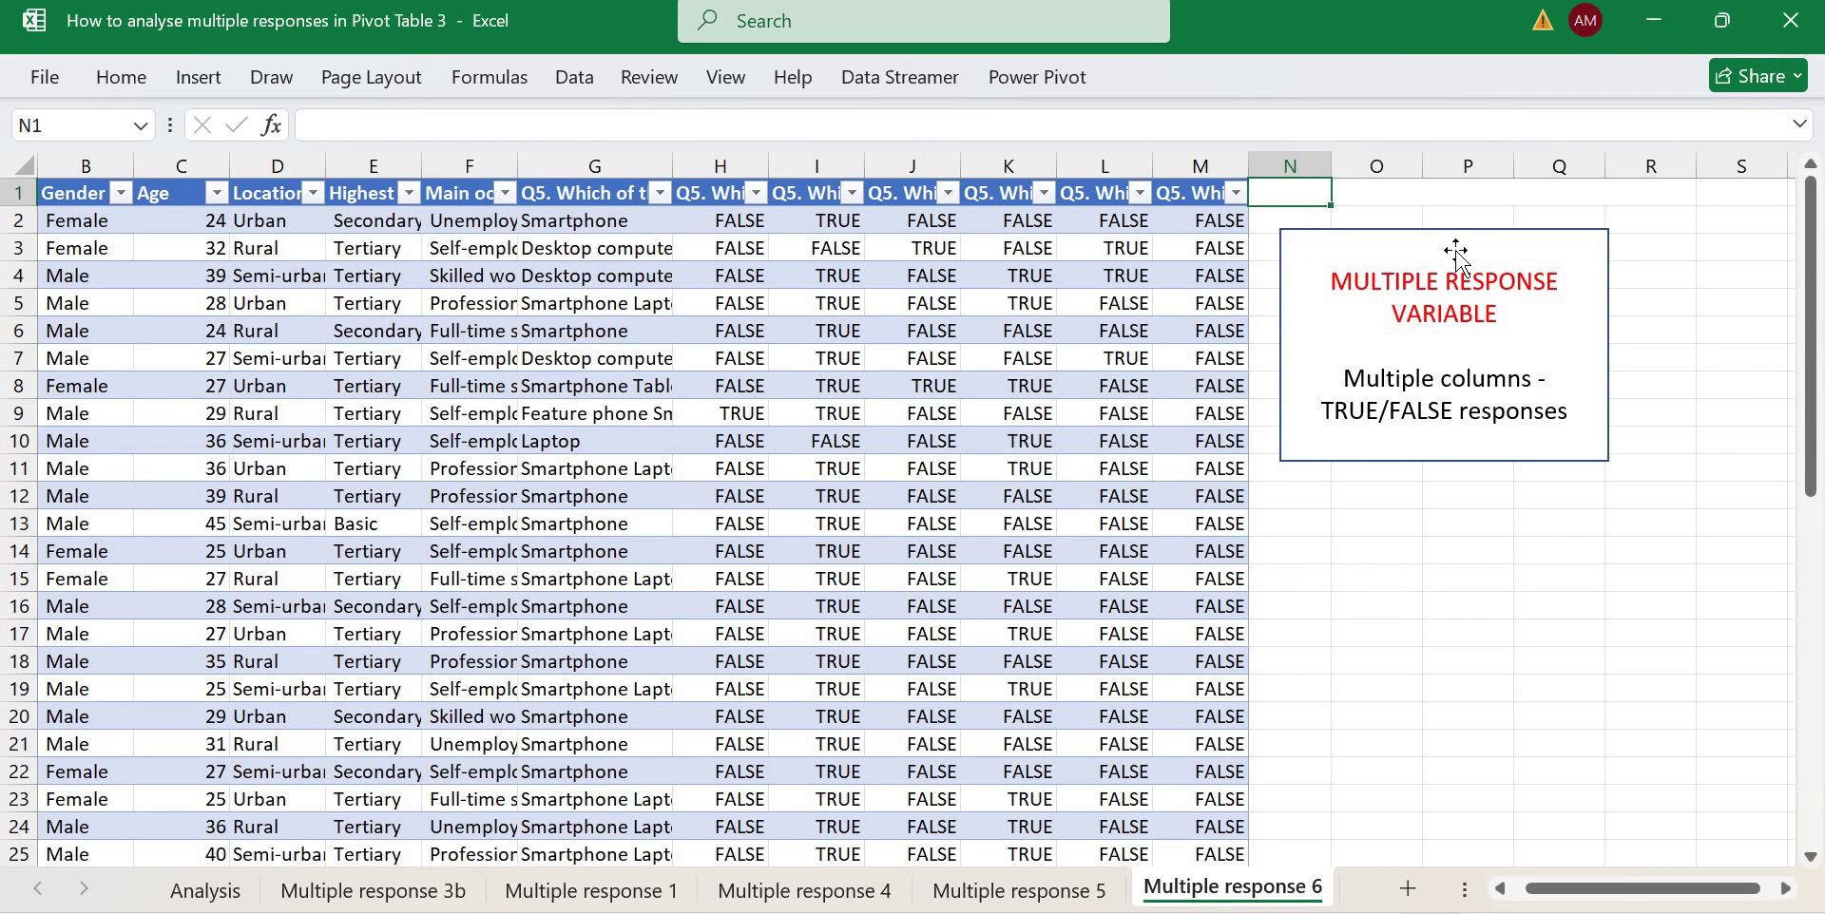
pyautogui.click(1369, 230)
pyautogui.hotkey('ctrl', 'z')
pyautogui.press('Escape')
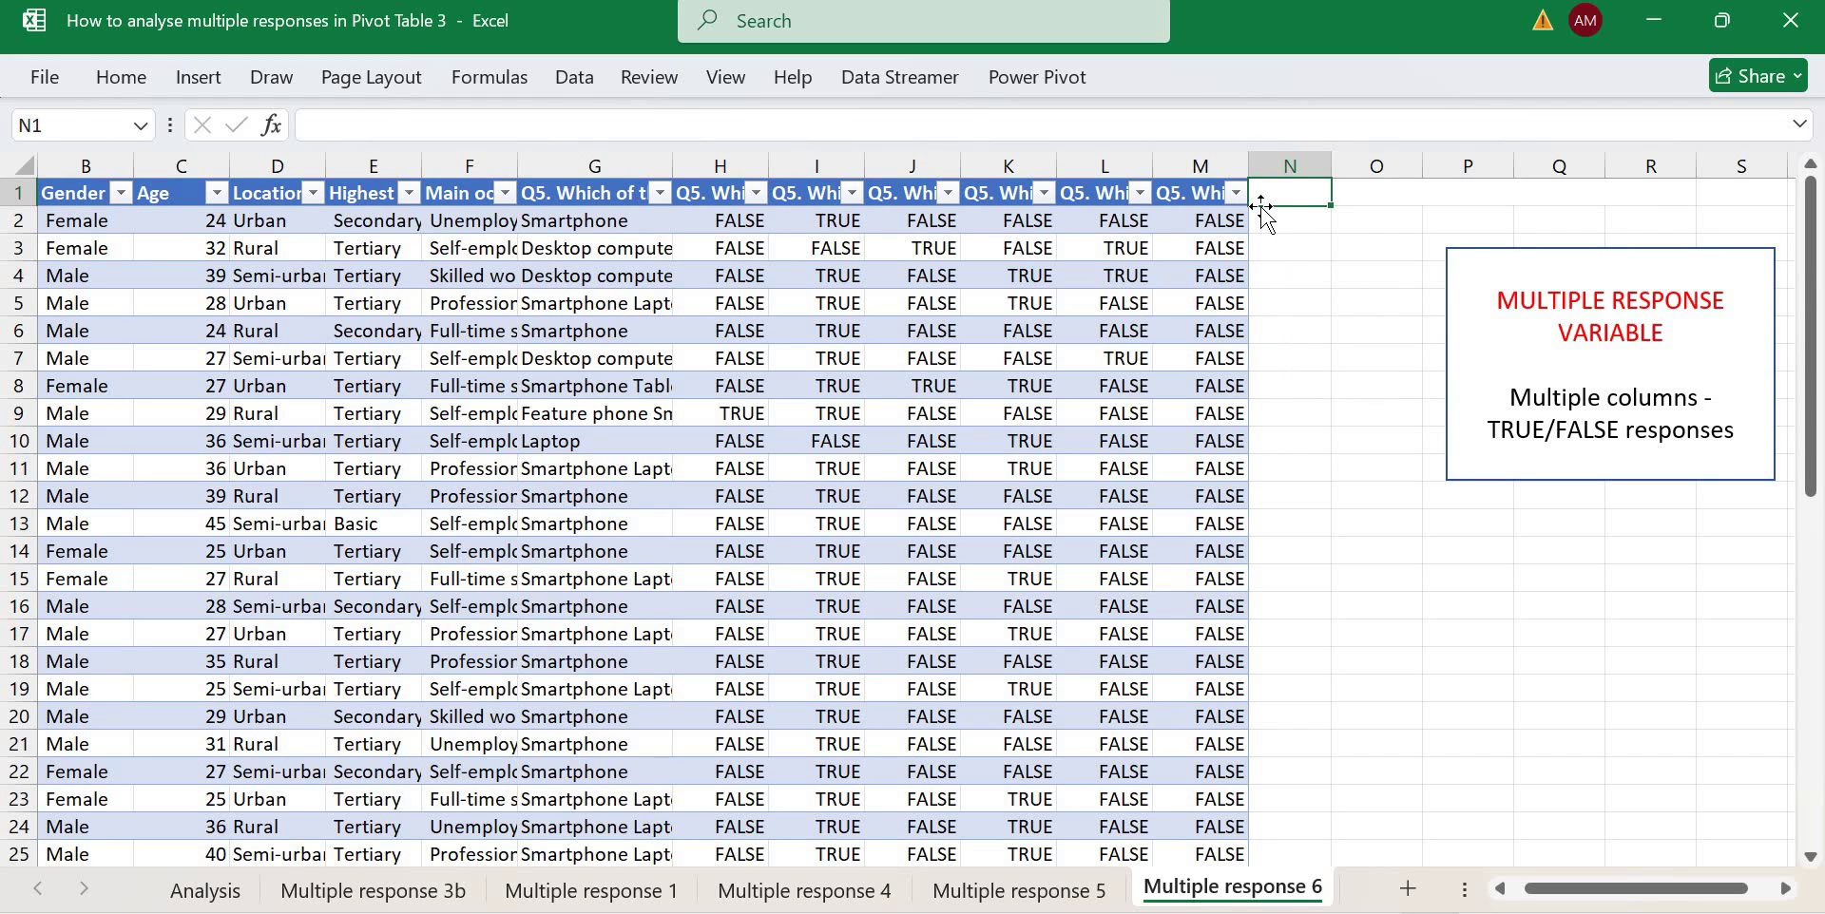
pyautogui.write('Numbe')
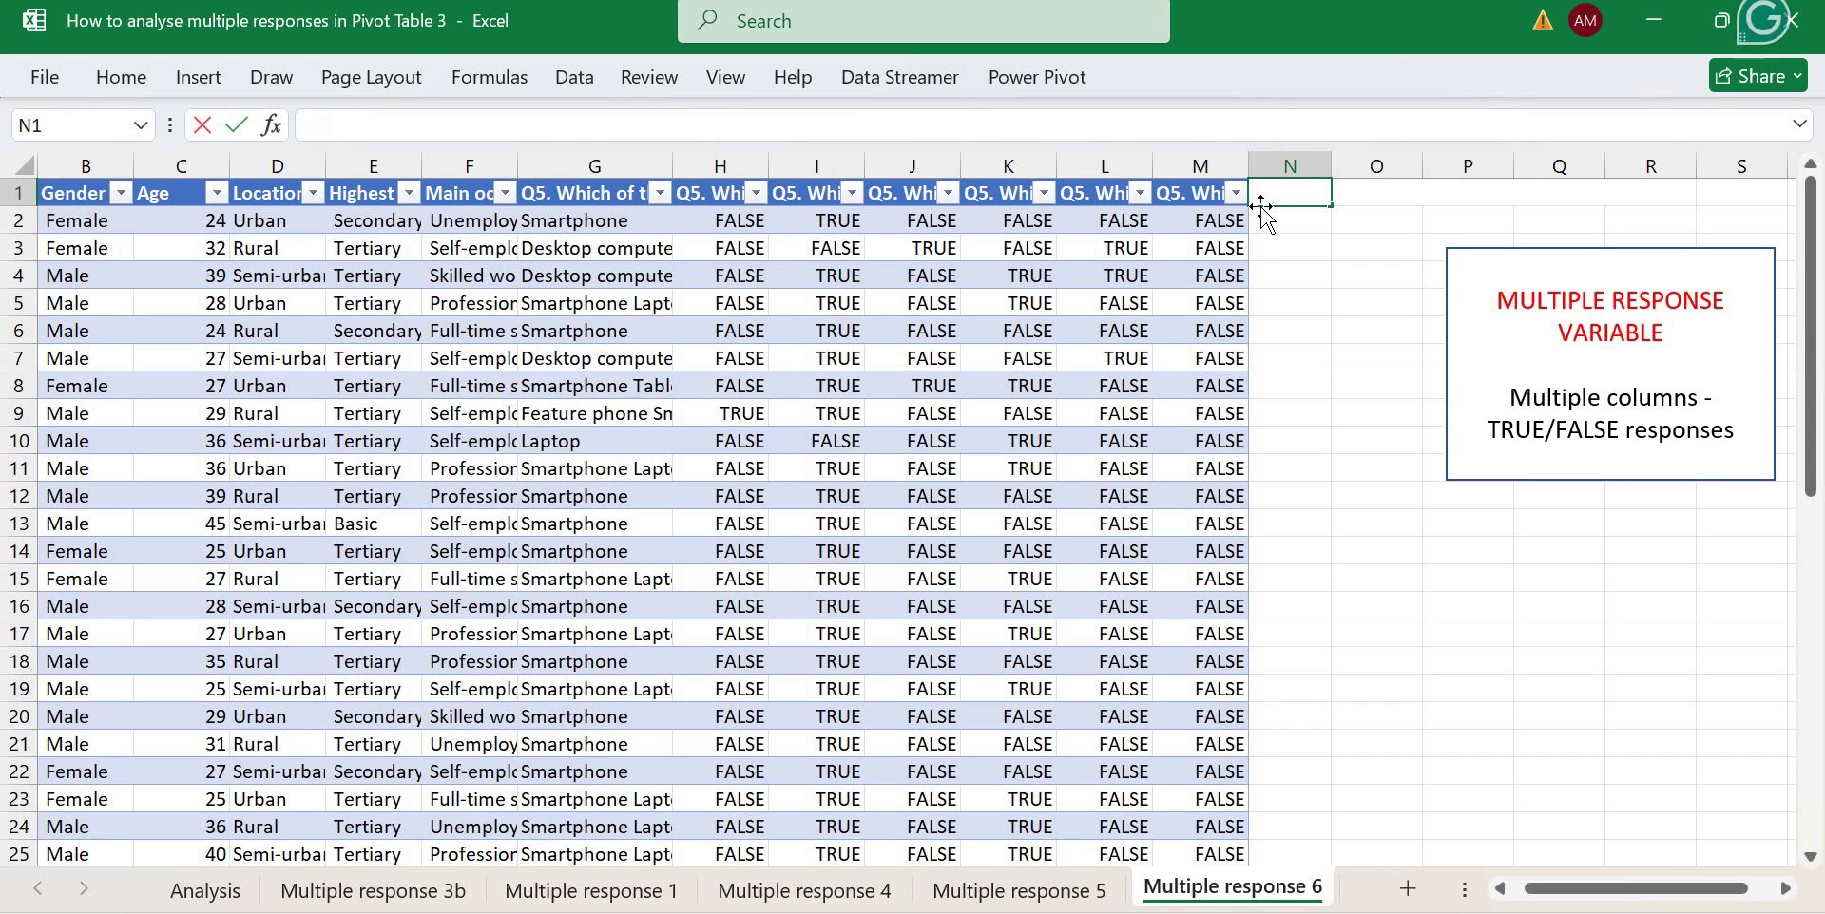
pyautogui.write('r of')
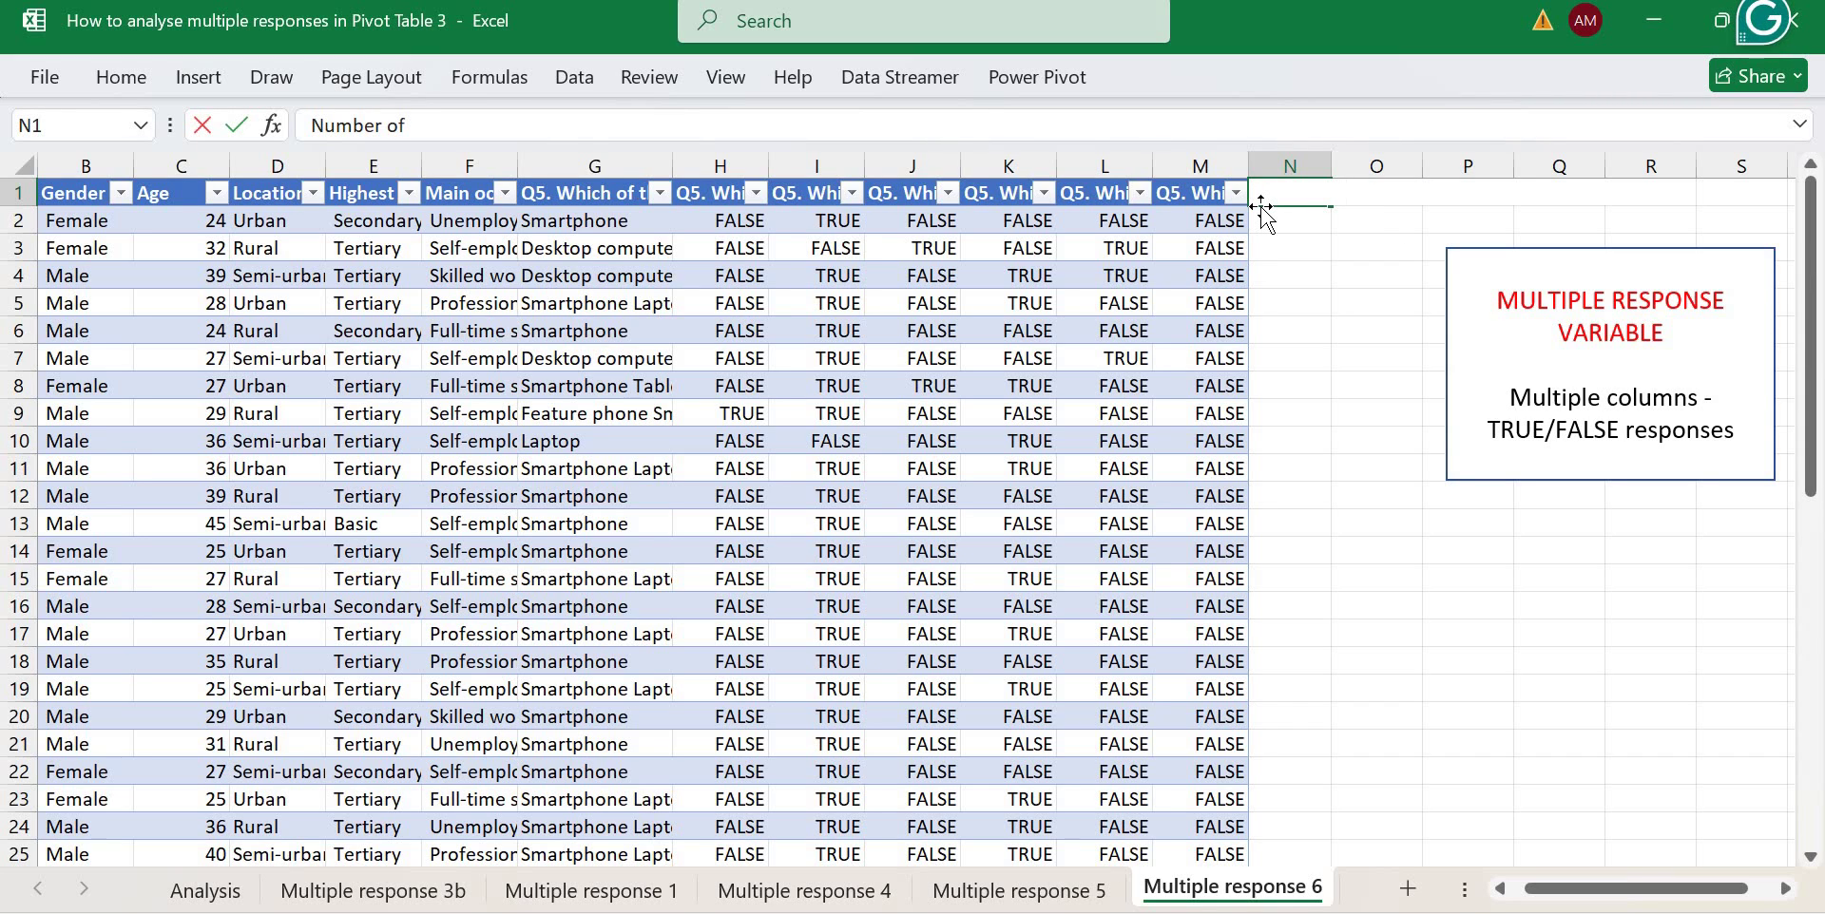
pyautogui.write(' devices')
pyautogui.press('Return')
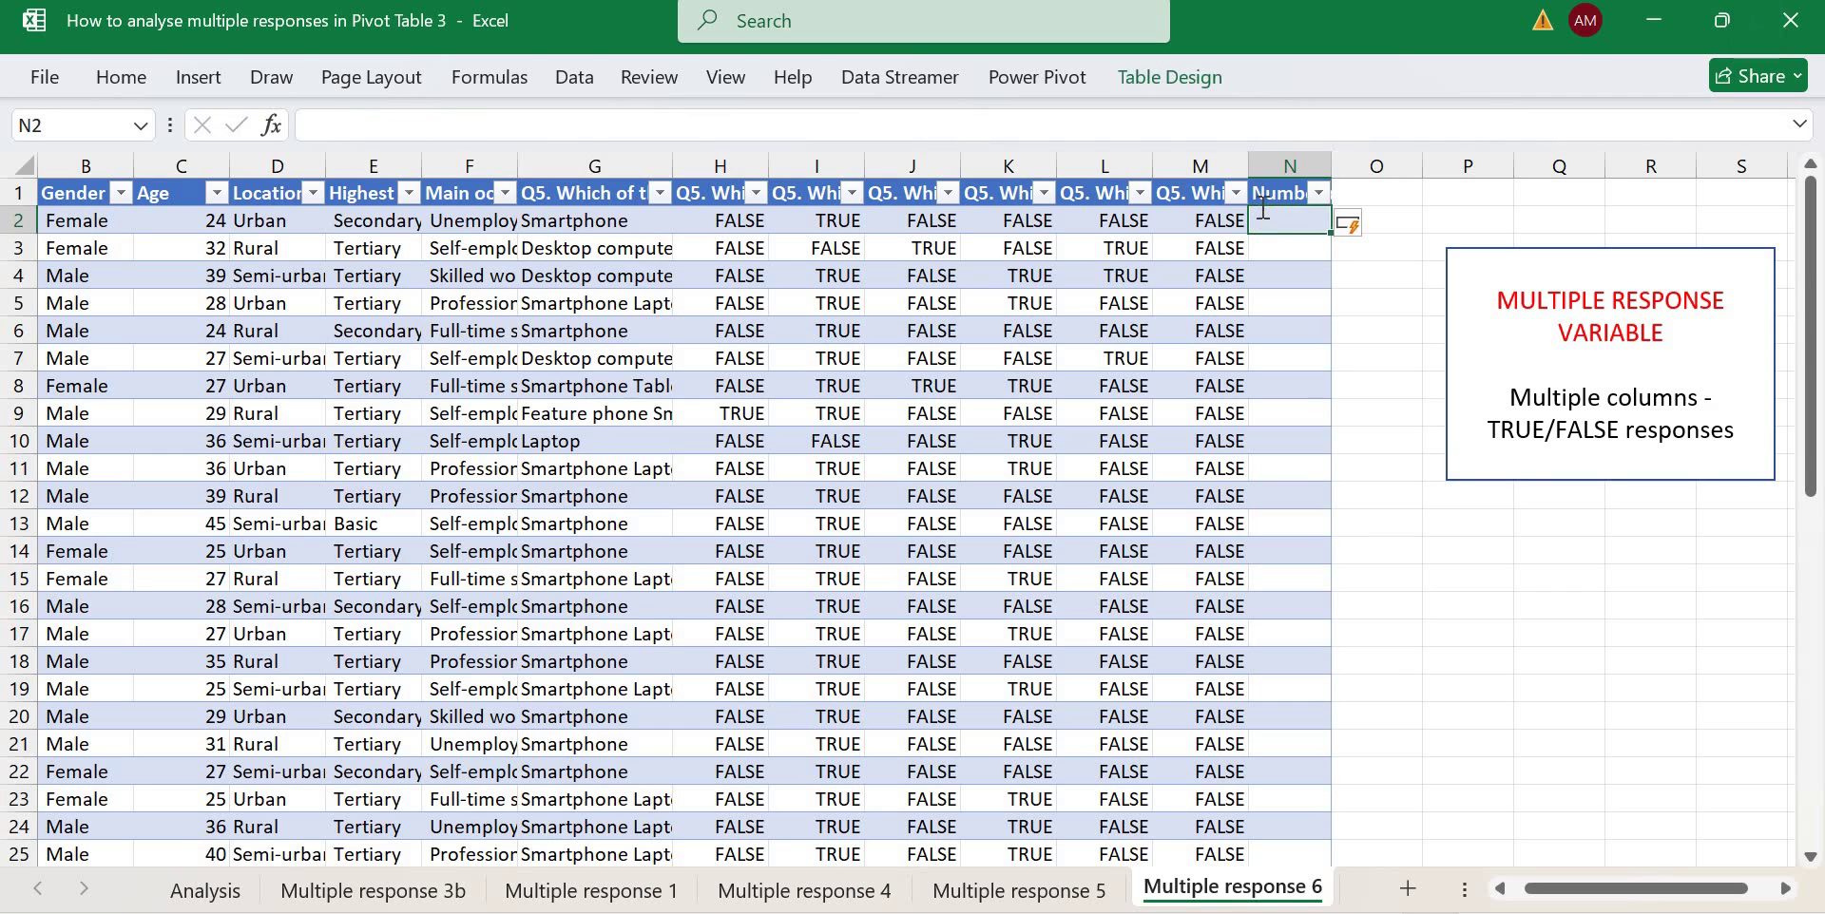
# Enter =COUNTIF over the row's H to M answers with "TRUE" in N2 and fill the column.
pyautogui.write('=Cou')
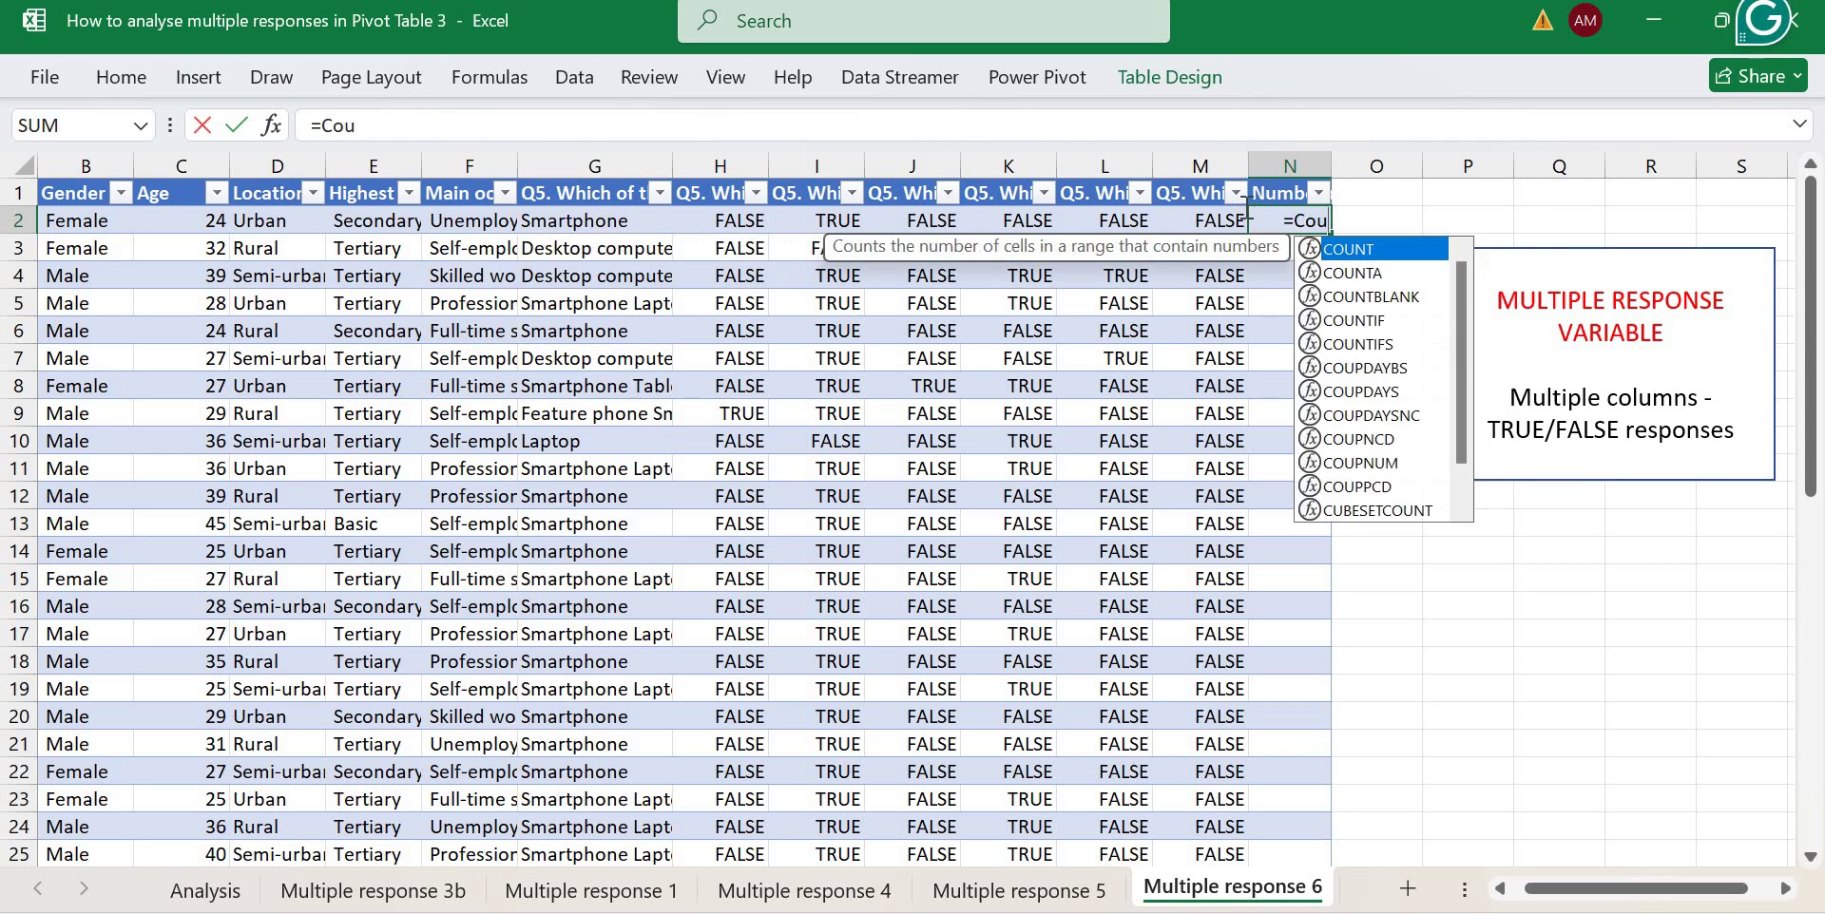
pyautogui.write('ntio')
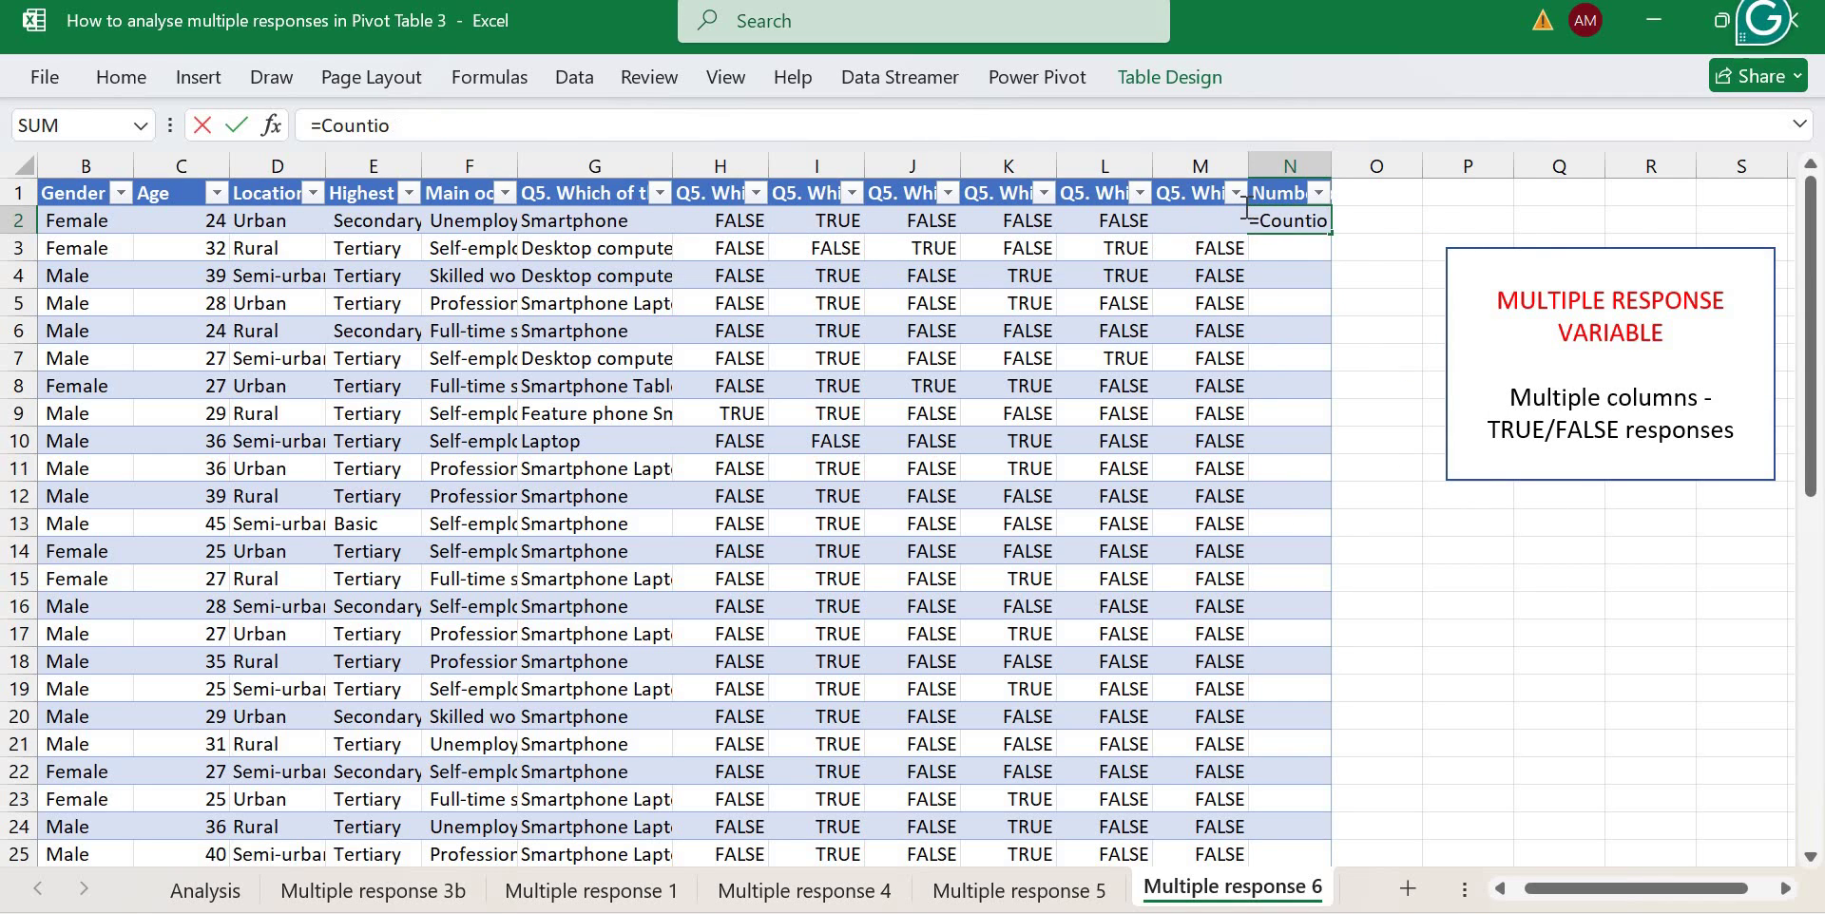
pyautogui.press('BackSpace')
pyautogui.press('Tab')
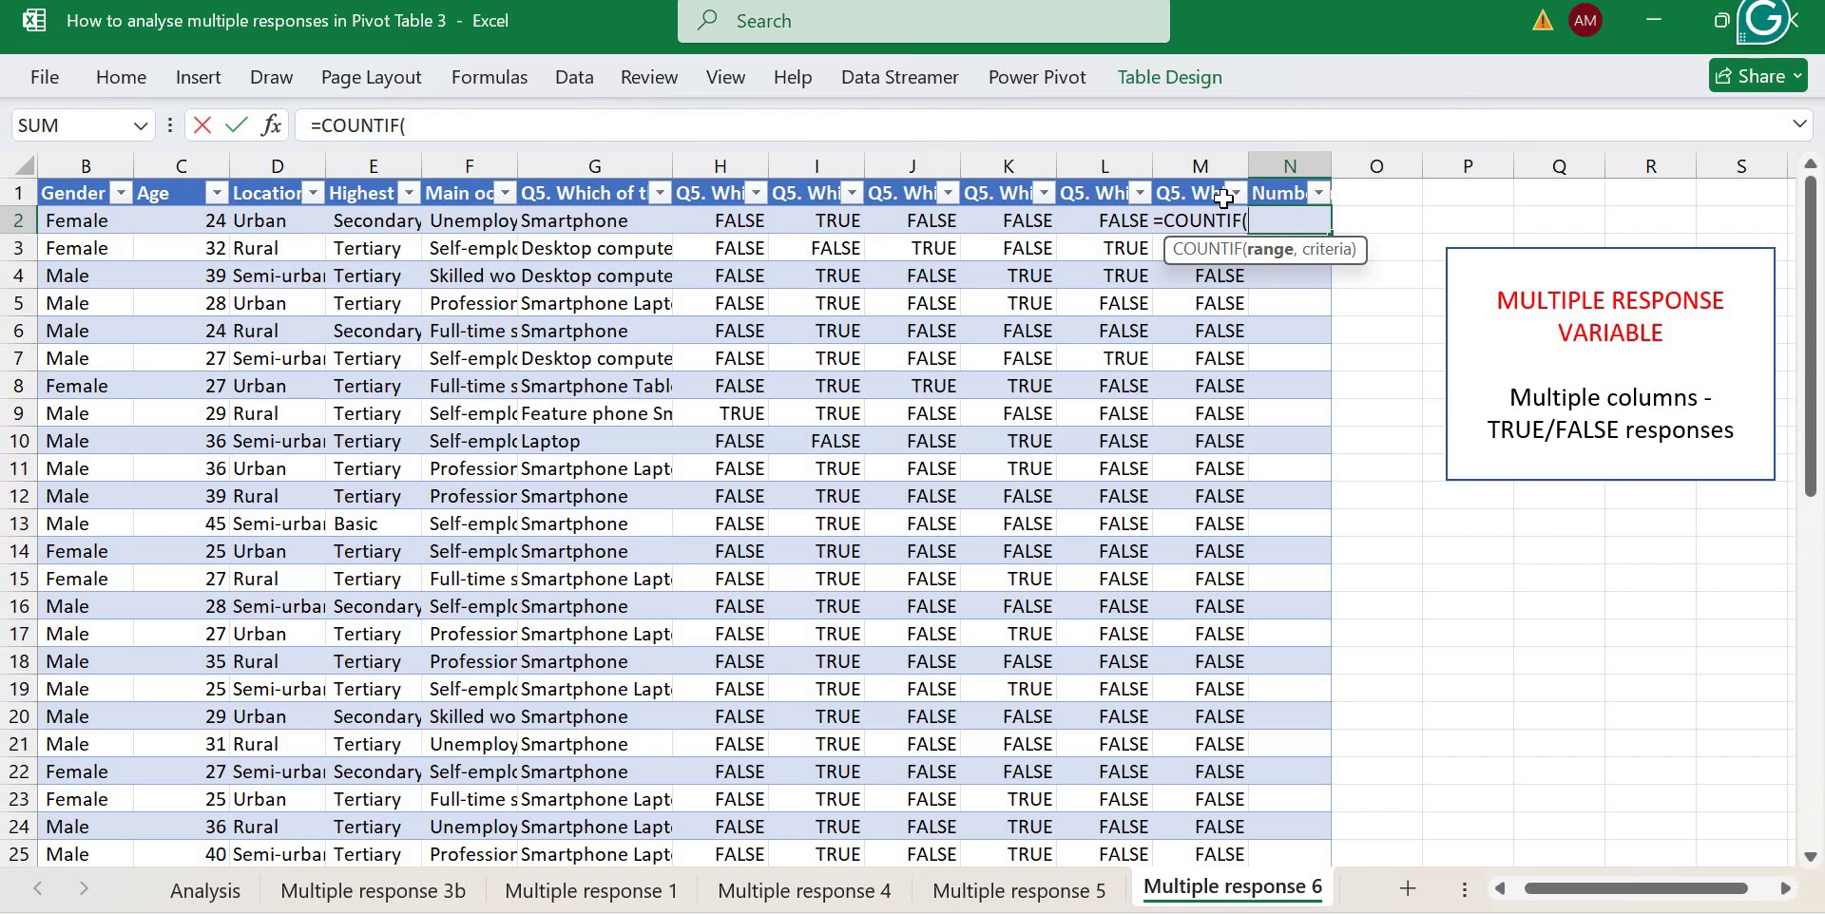
pyautogui.moveTo(720, 220); pyautogui.dragTo(1231, 221)
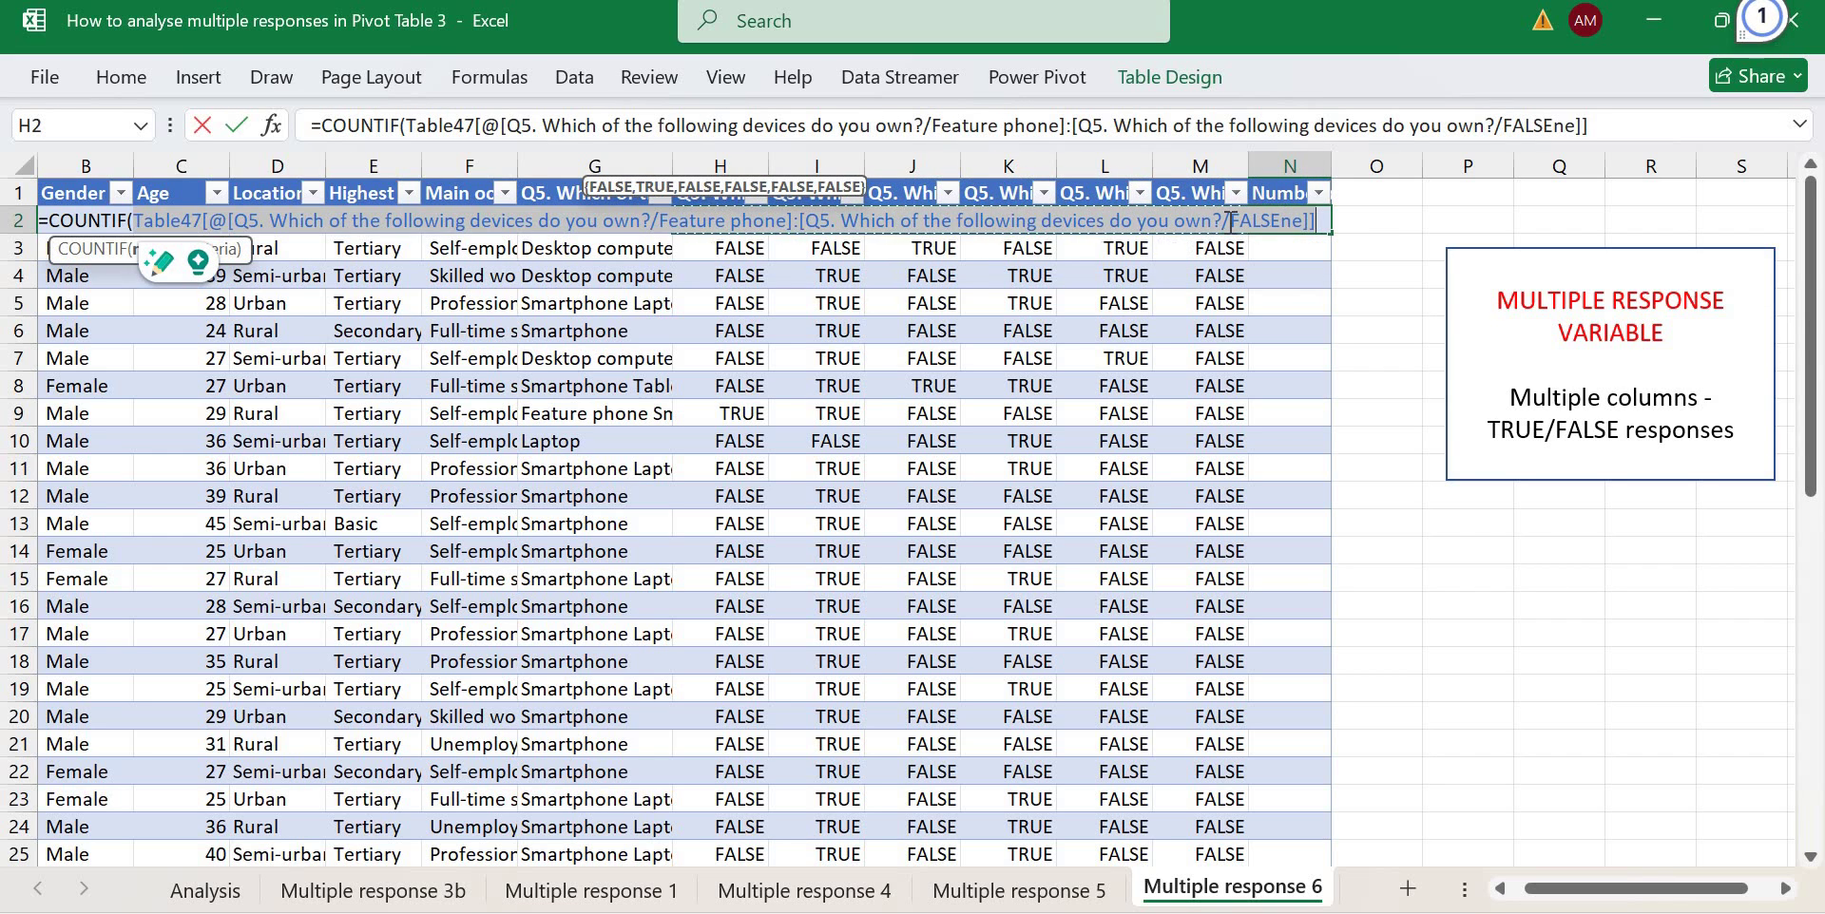
pyautogui.click(1616, 125)
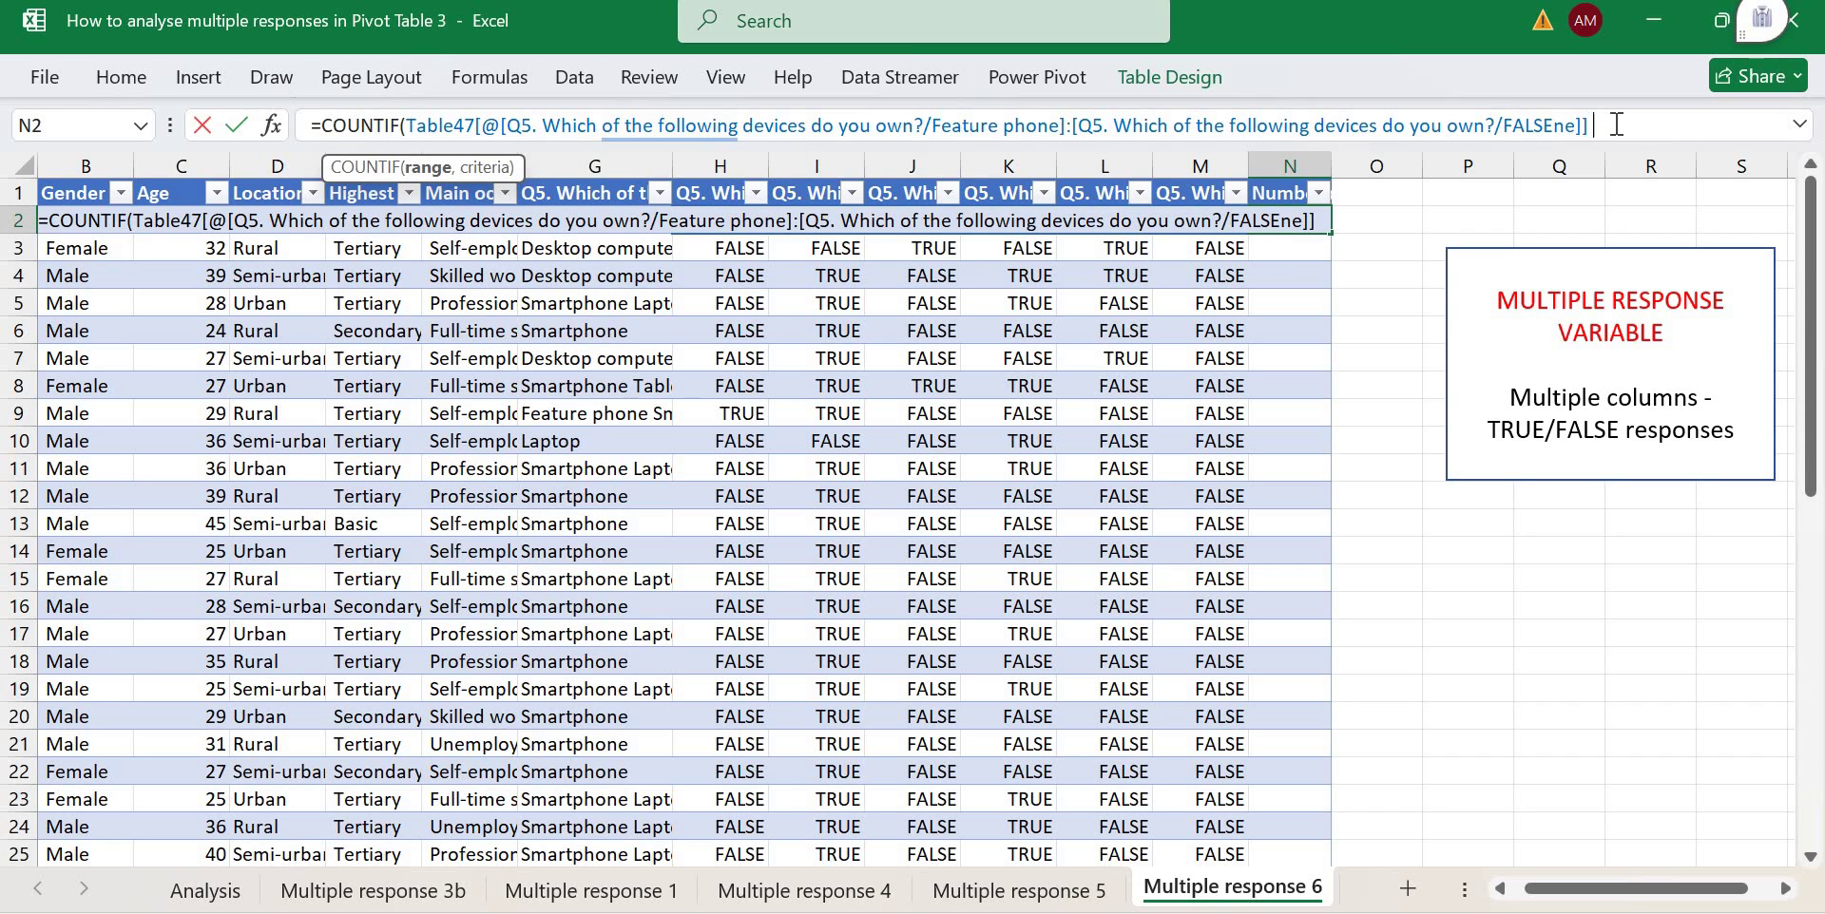
pyautogui.write(',"TRUE')
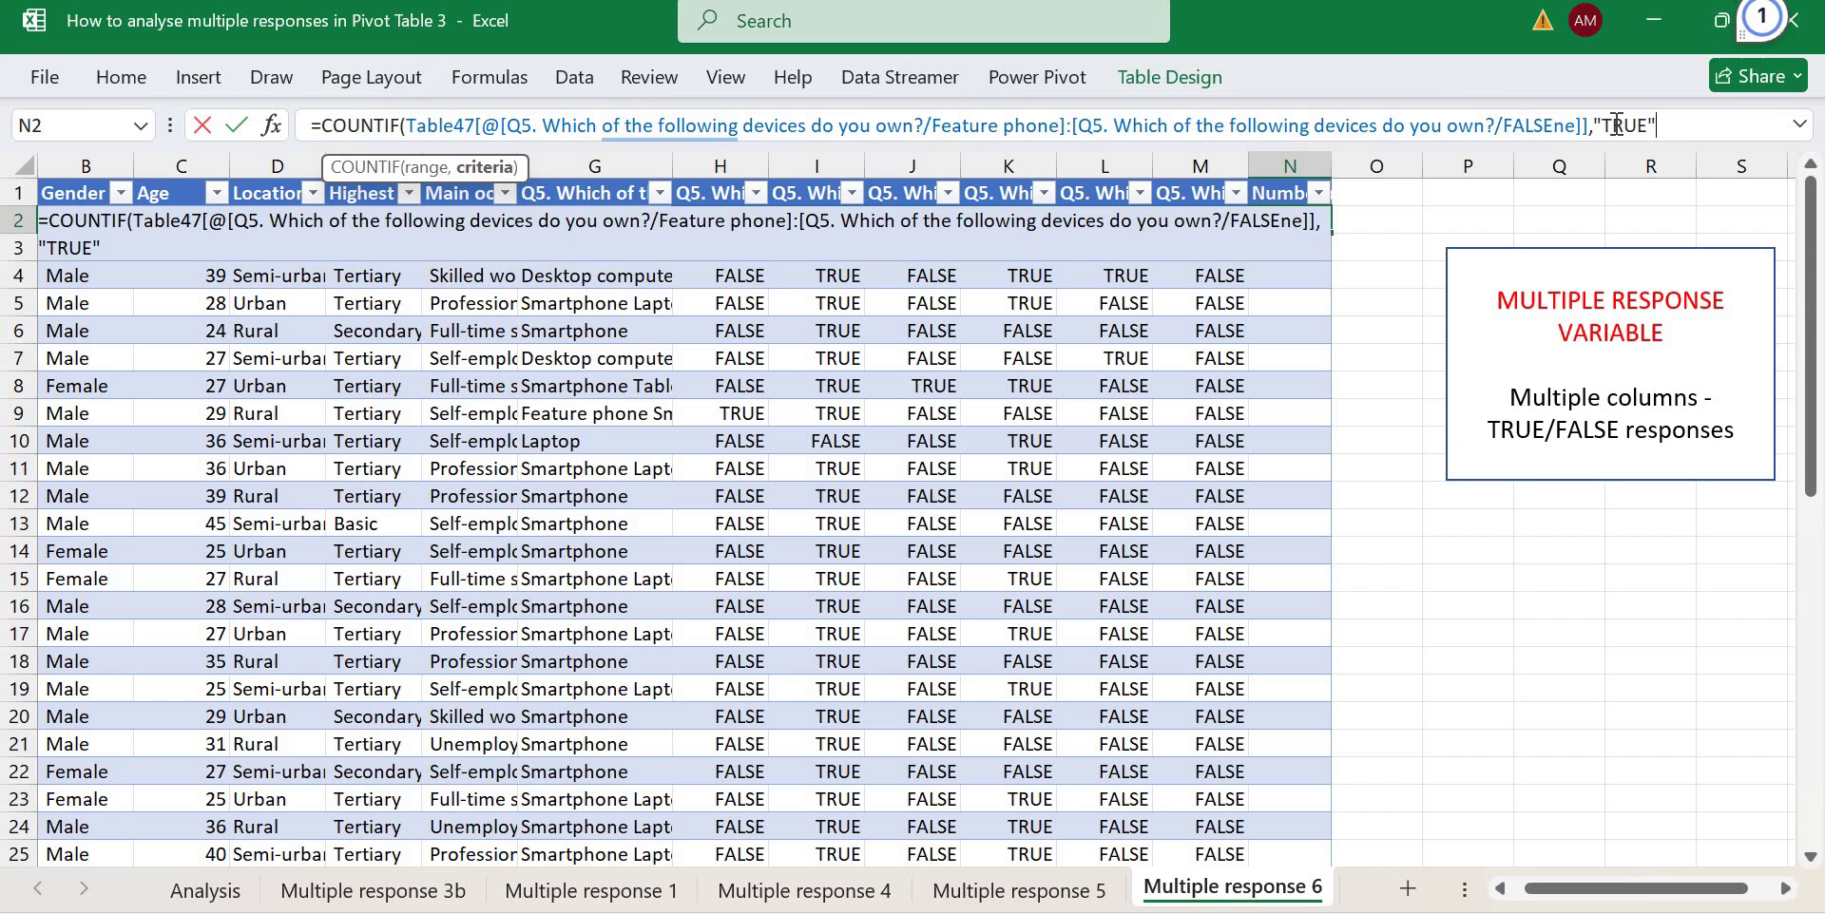
pyautogui.write('"')
pyautogui.hotkey('ctrl', 'Return')
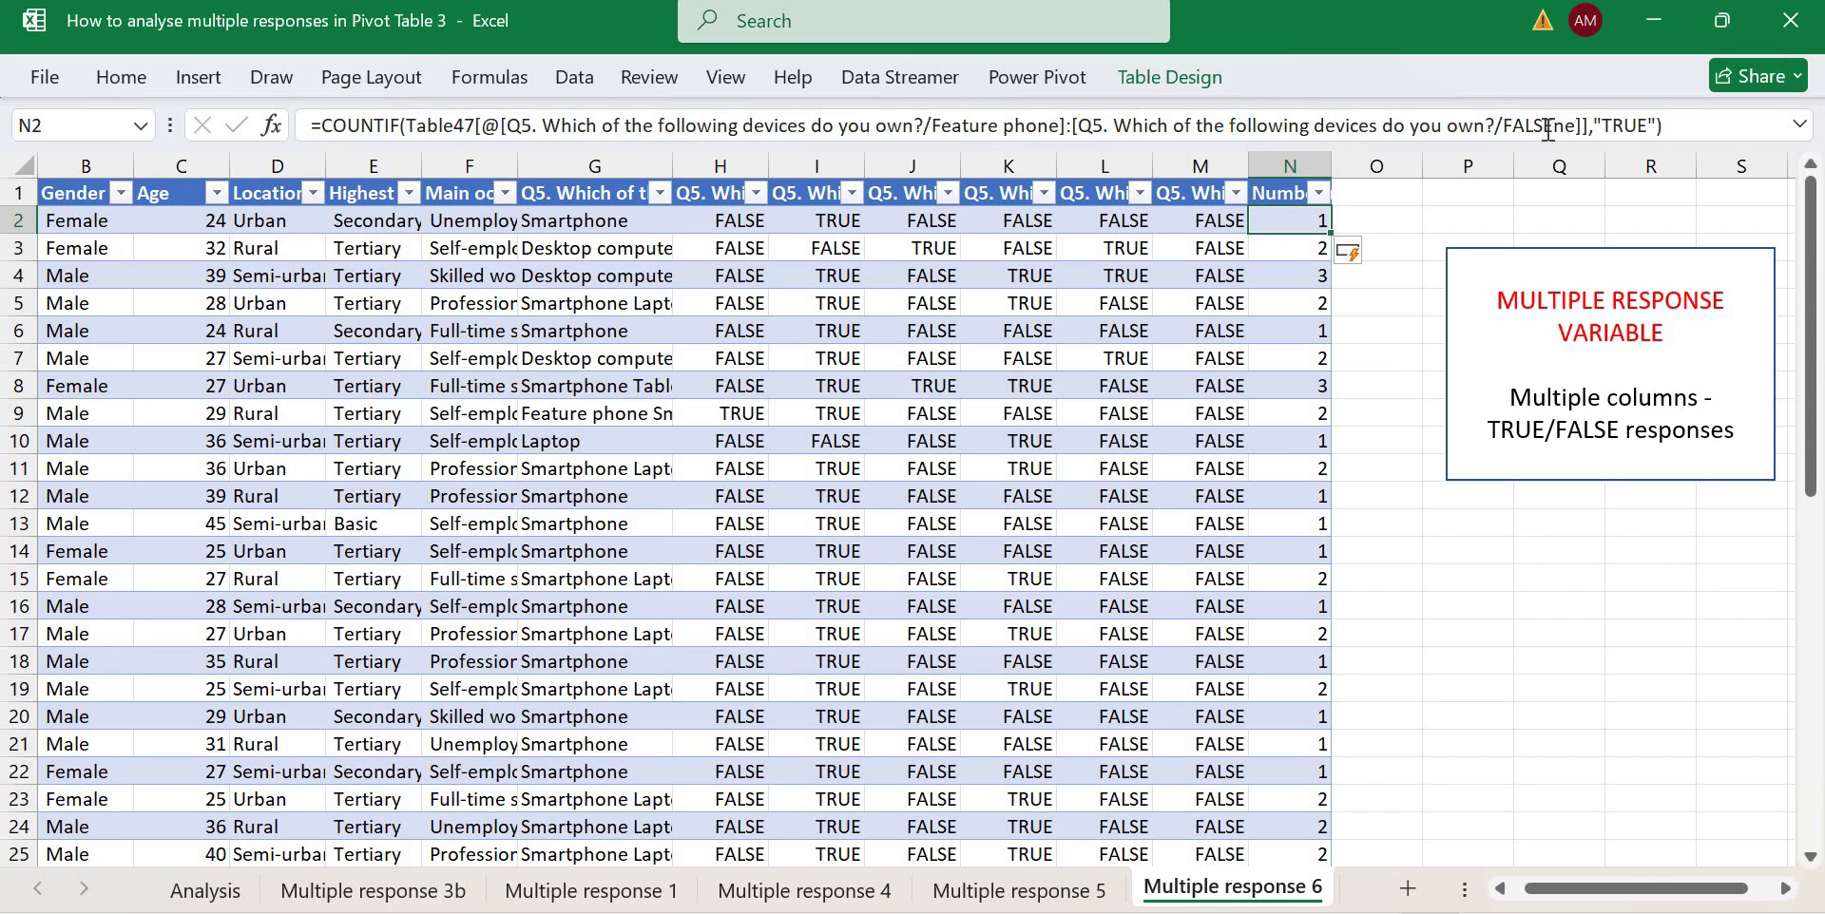
# Keep the N2 formula as a plain count and go to the Analysis sheet.
pyautogui.hotkey('ctrl', 'shift', 'u')
pyautogui.click(325, 138)
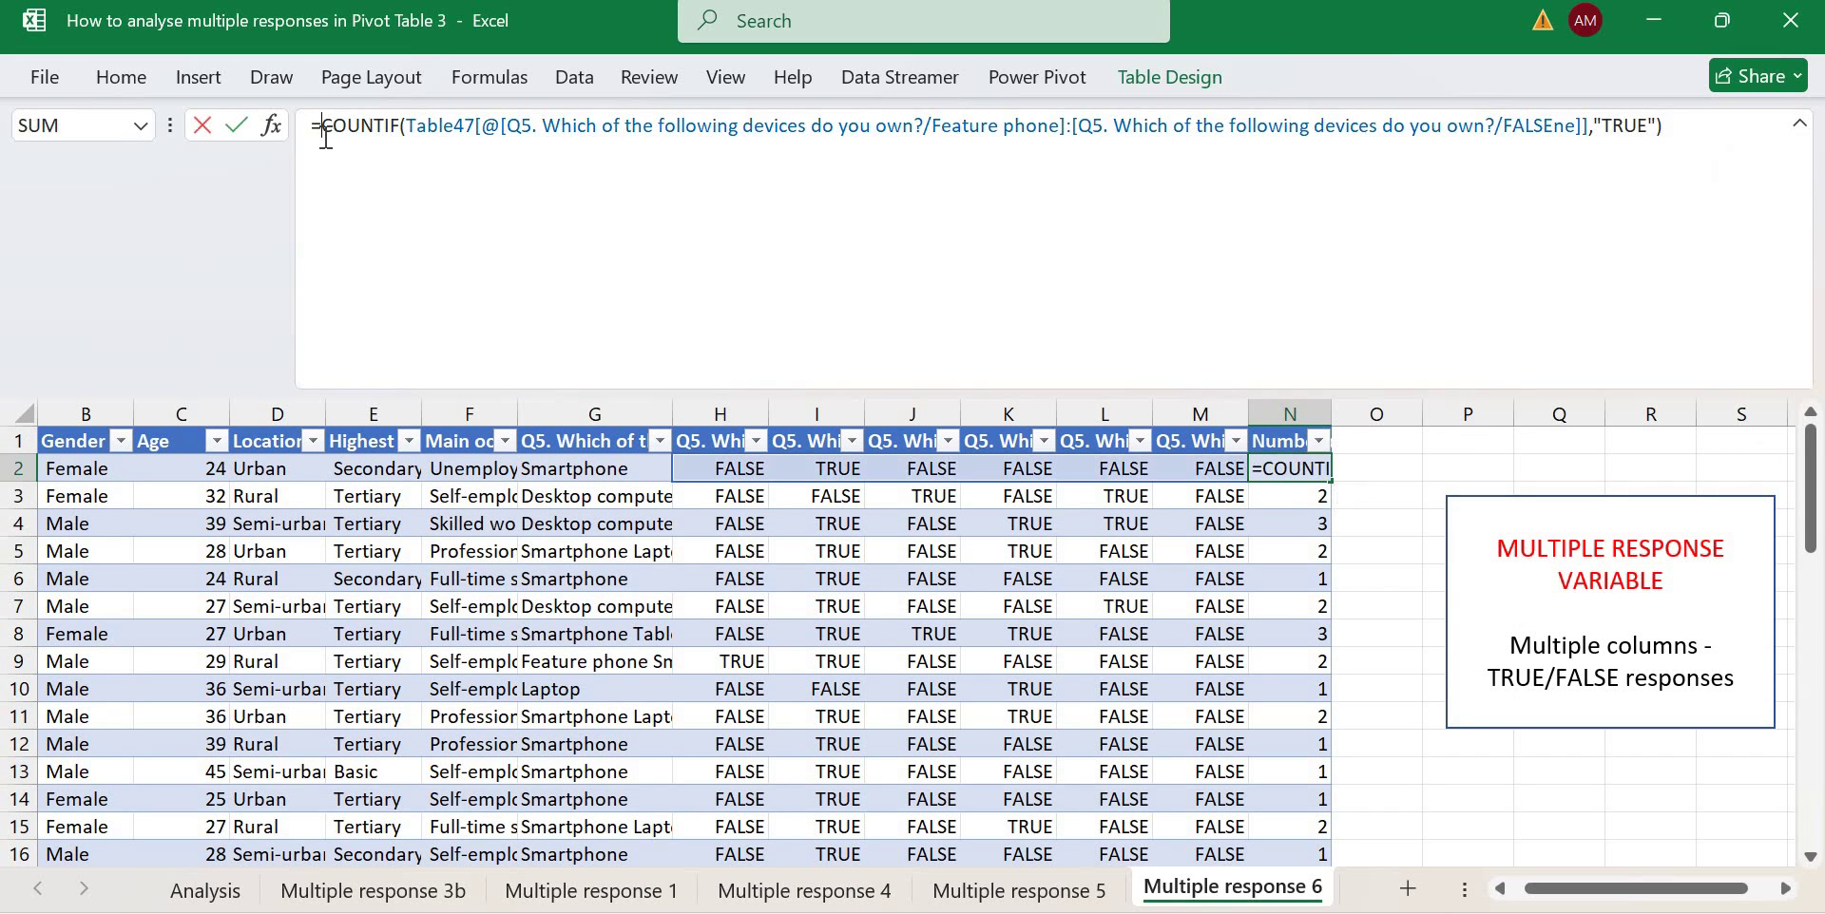
pyautogui.write('IF(')
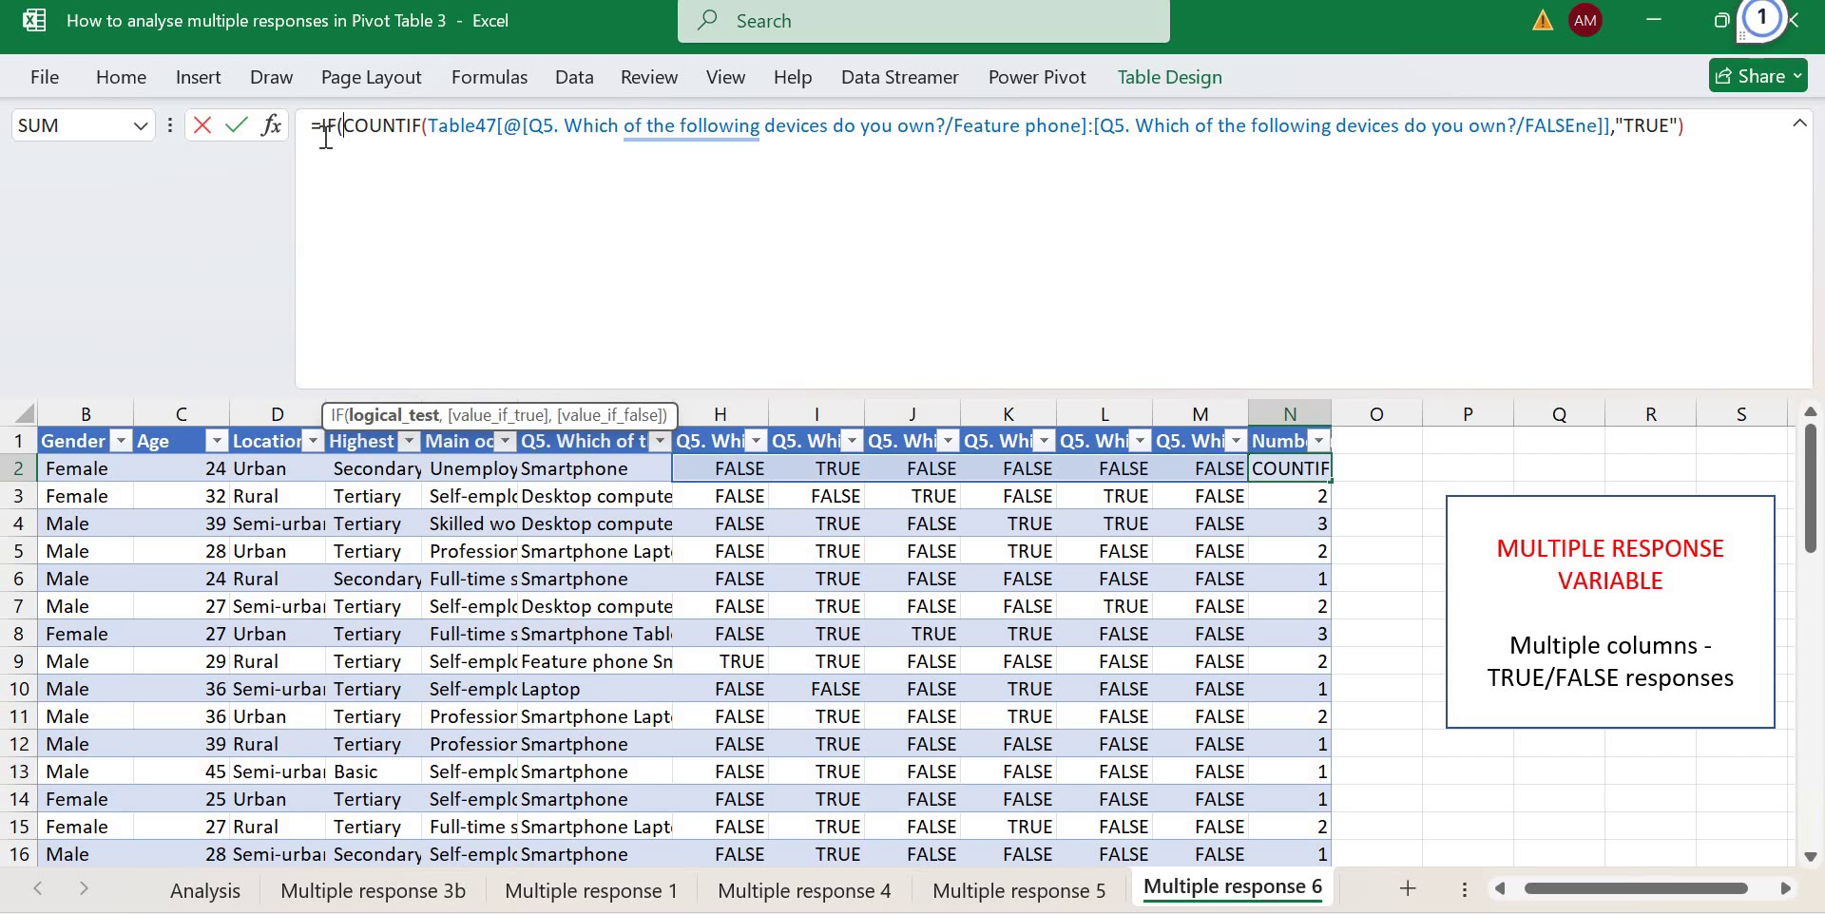
pyautogui.press('BackSpace')
pyautogui.press('BackSpace')
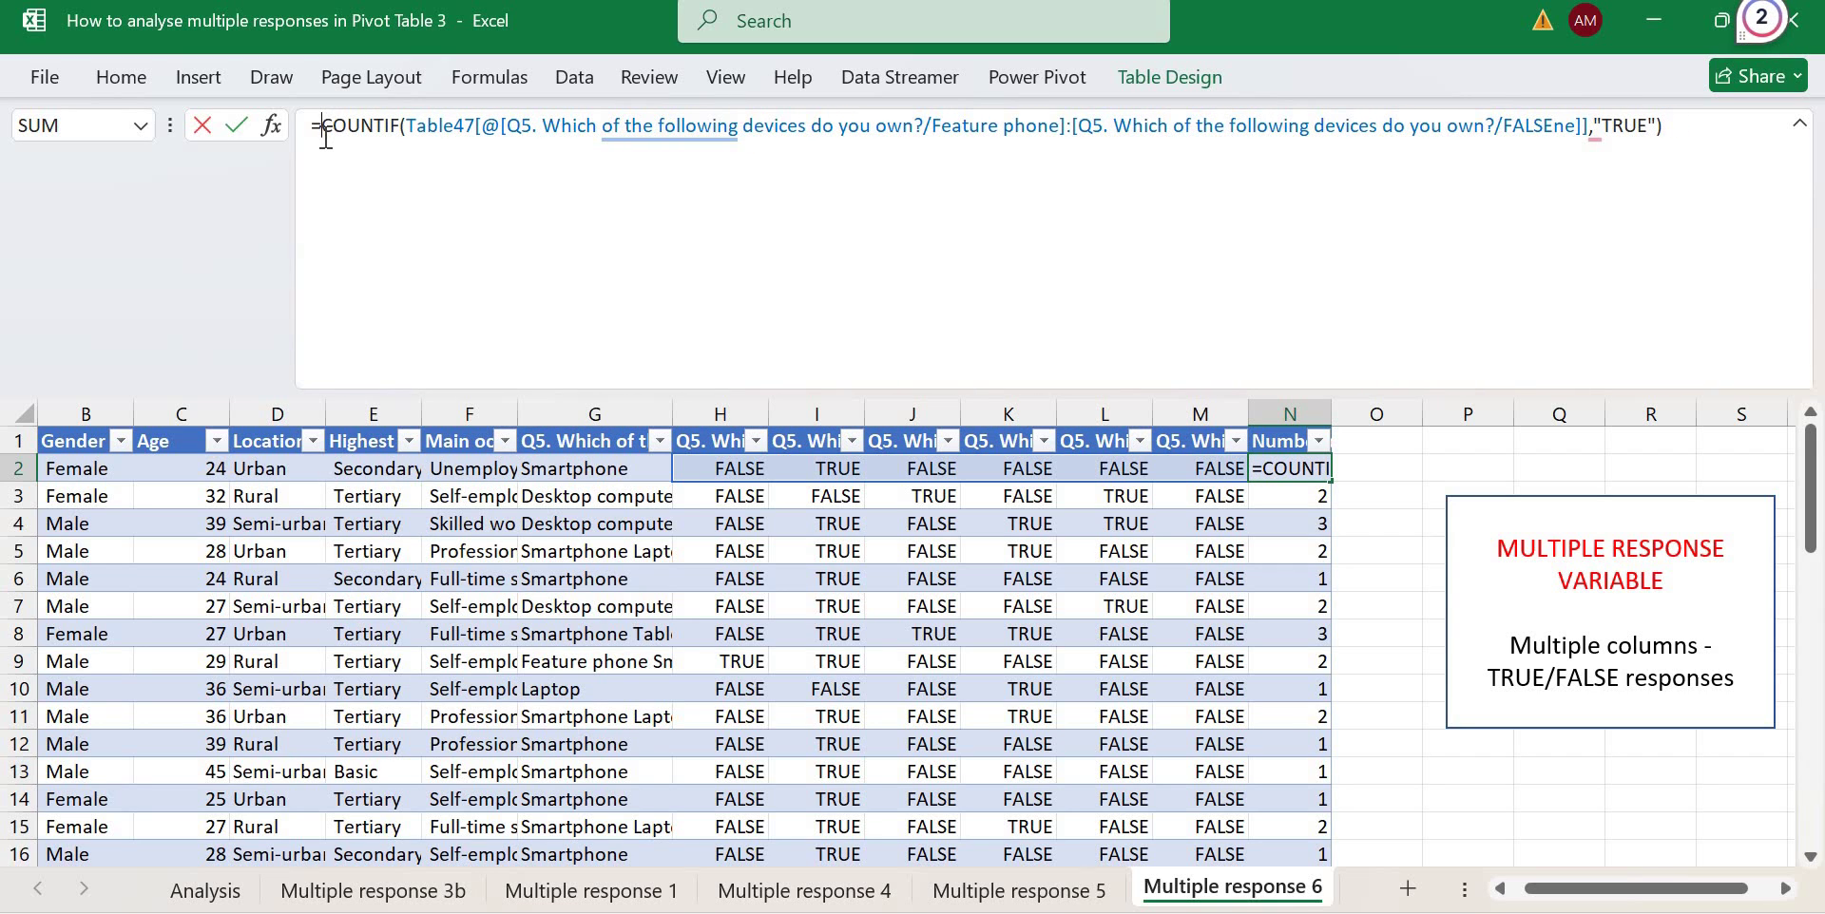
pyautogui.press('Return')
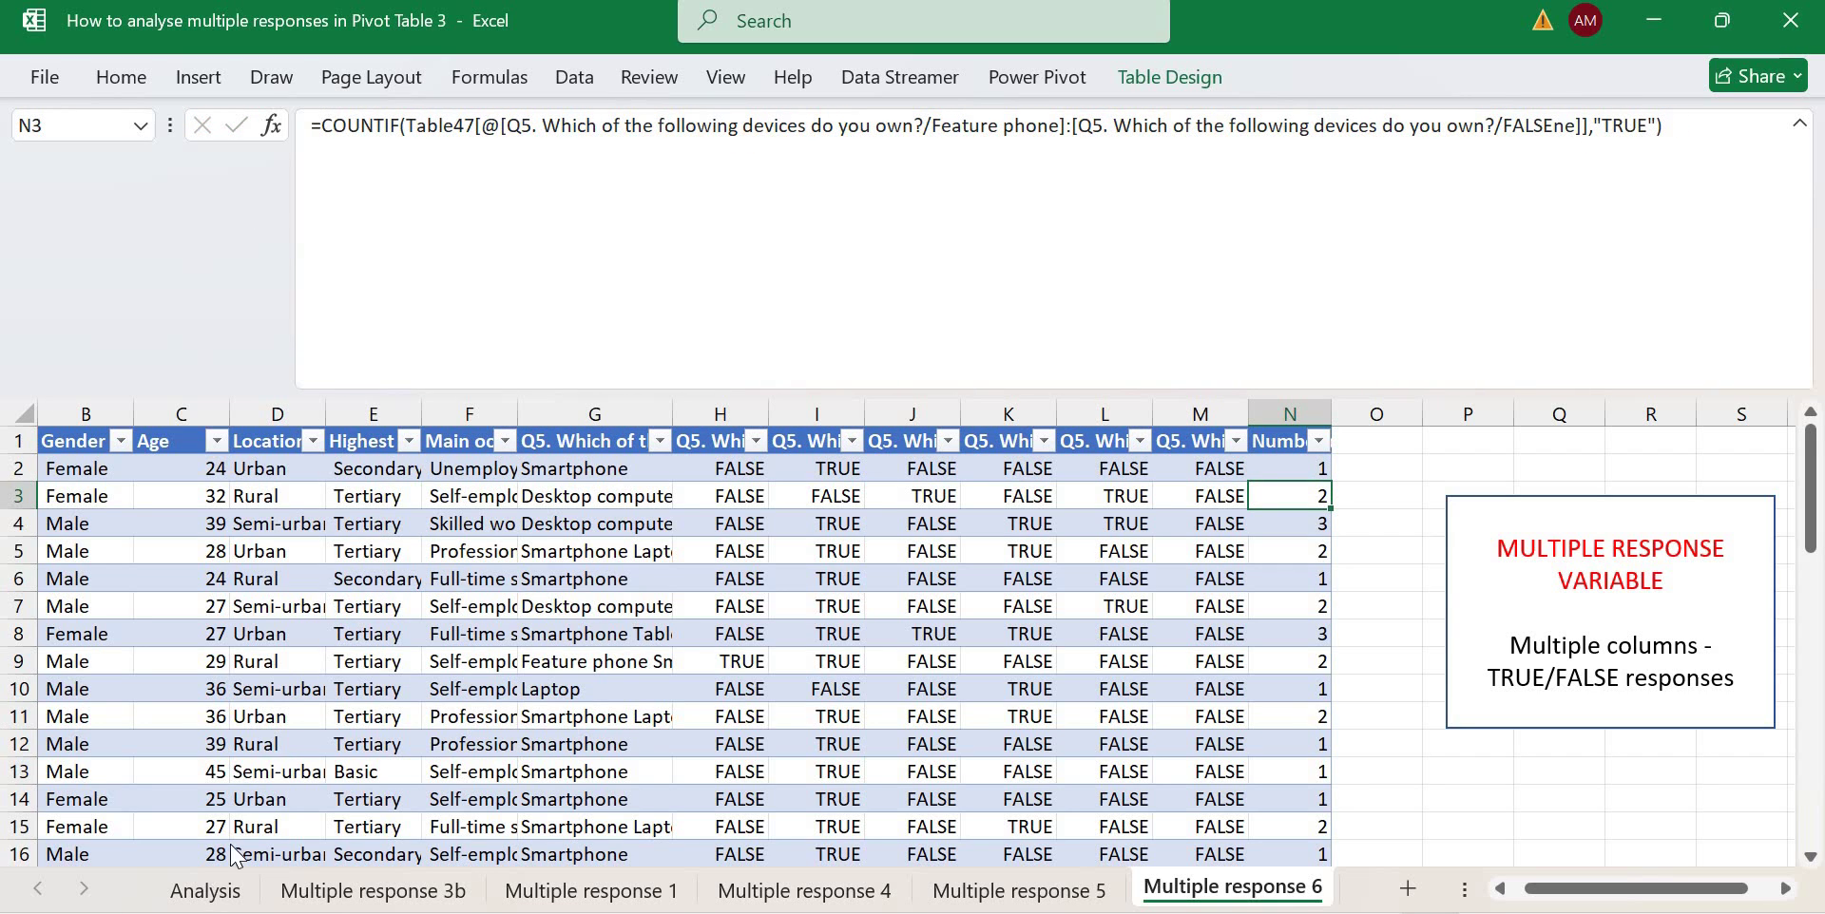
pyautogui.click(207, 890)
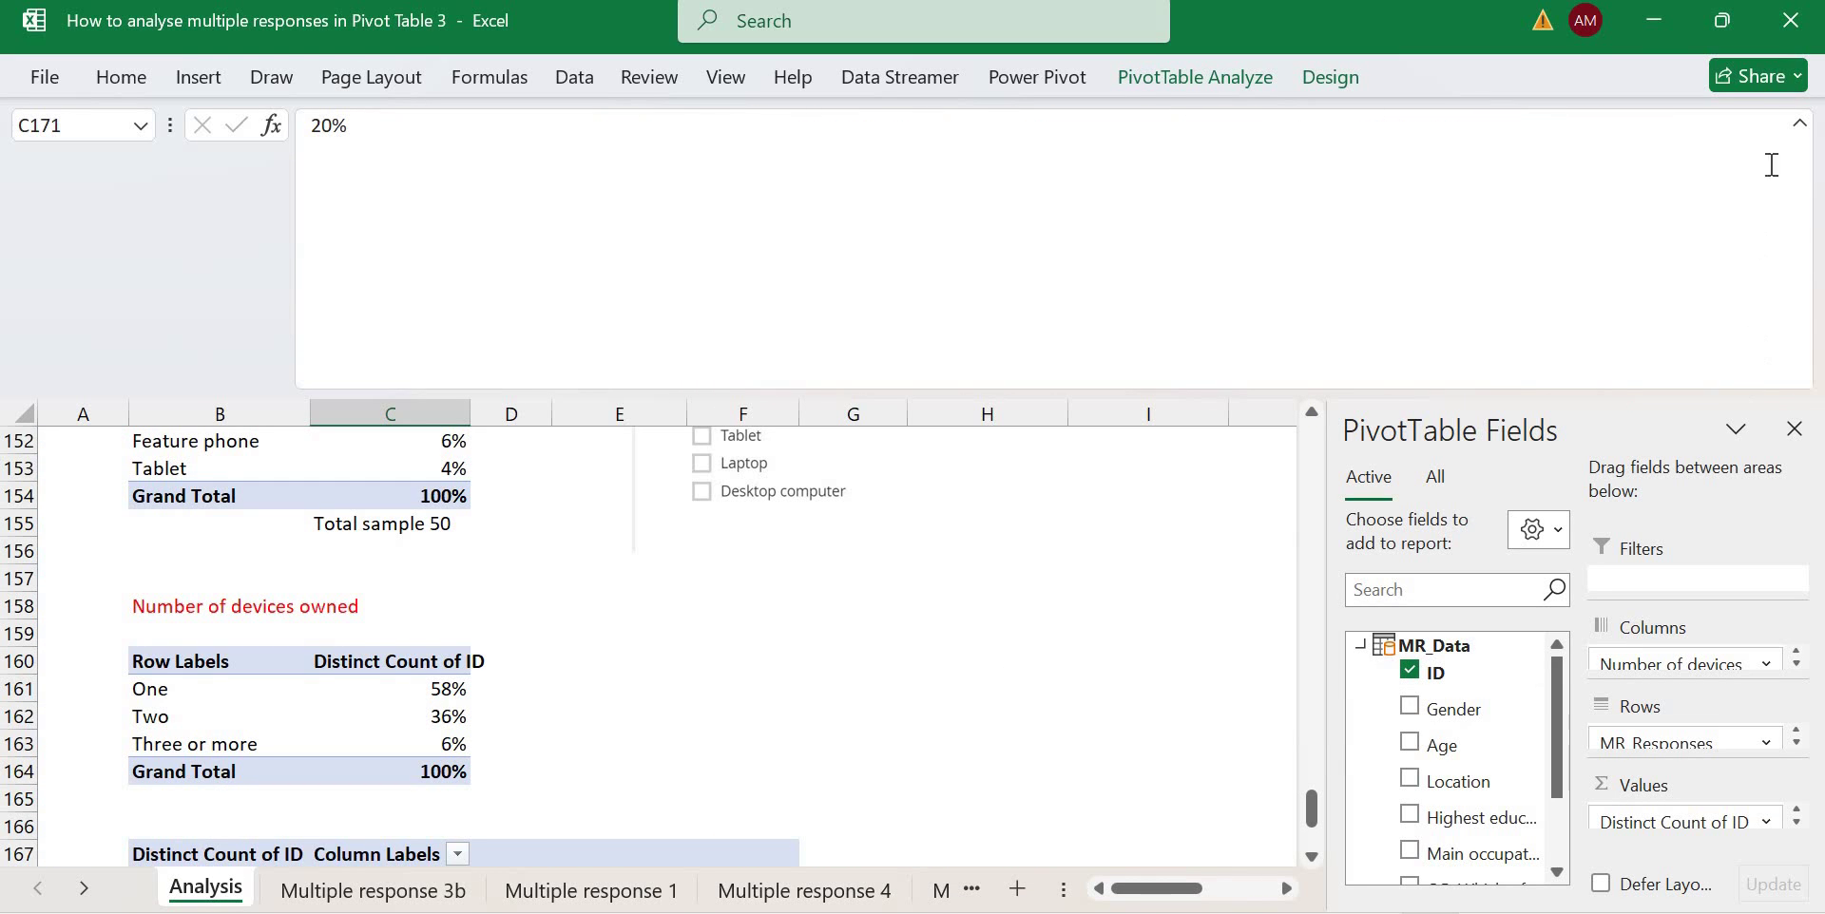
# Collapse the formula bar to reveal the devices-by-number-owned crosstab, e.g. Laptop 76% Two.
pyautogui.click(1801, 129)
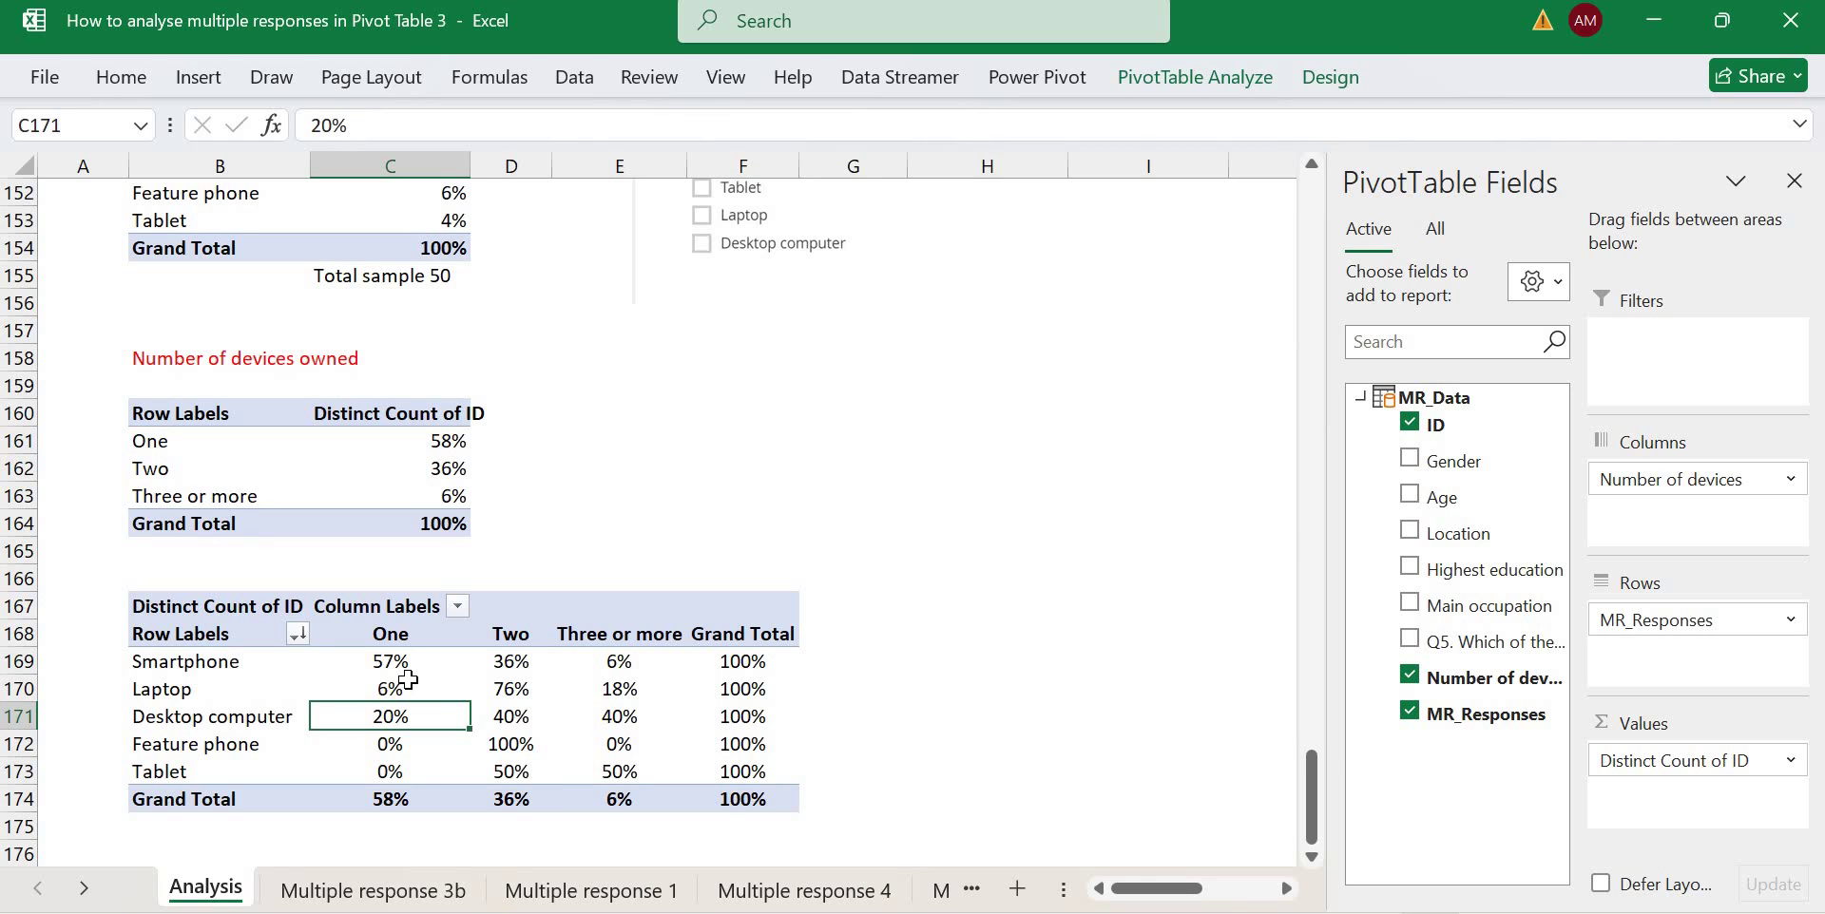
pyautogui.moveTo(408, 679)
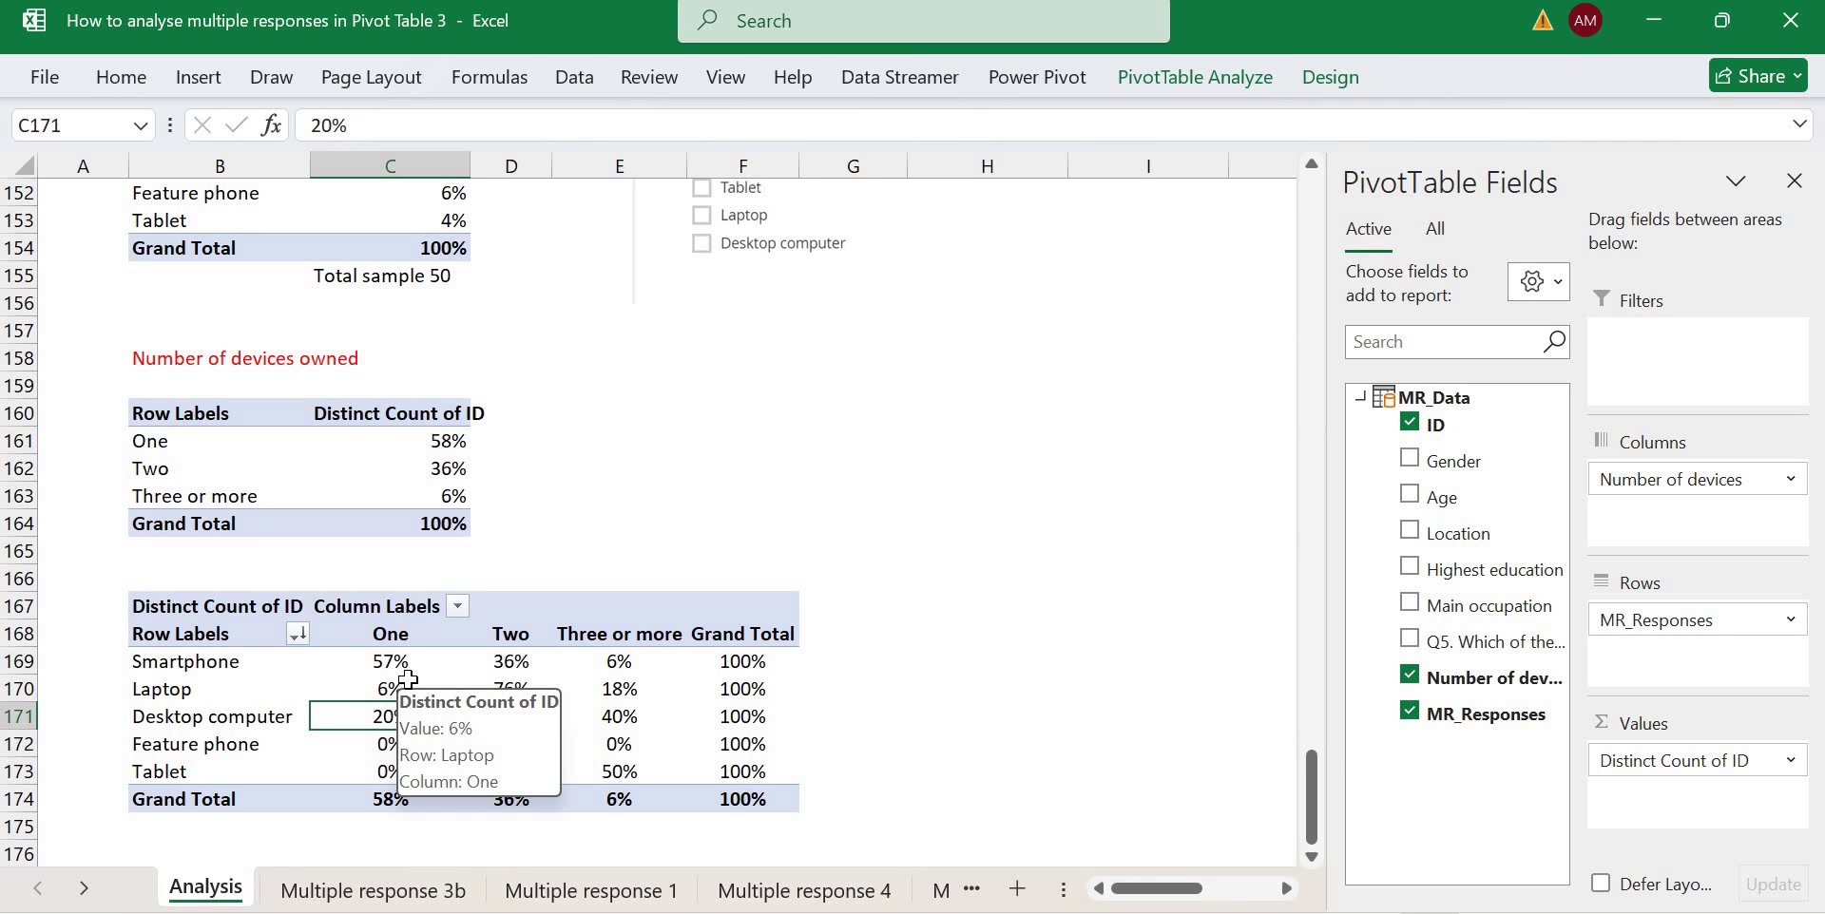